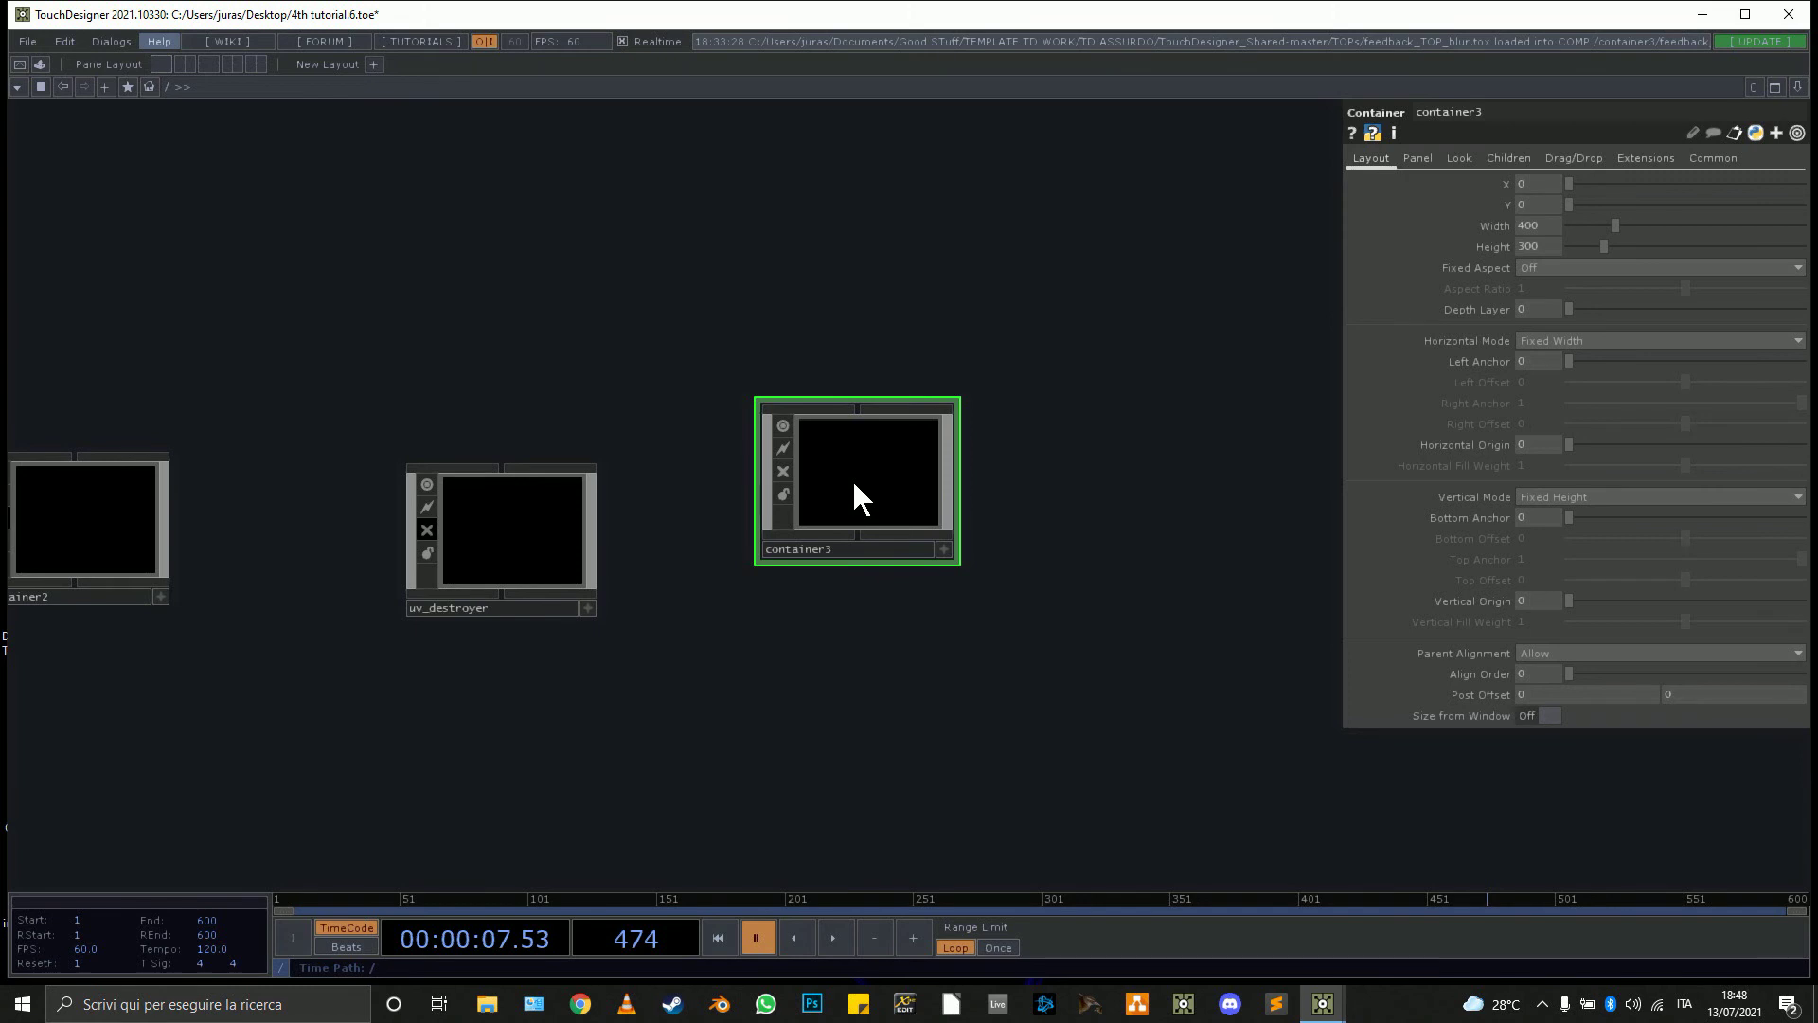
Open the network inside container3 and start the timeline playback.
key("i")
key("space")
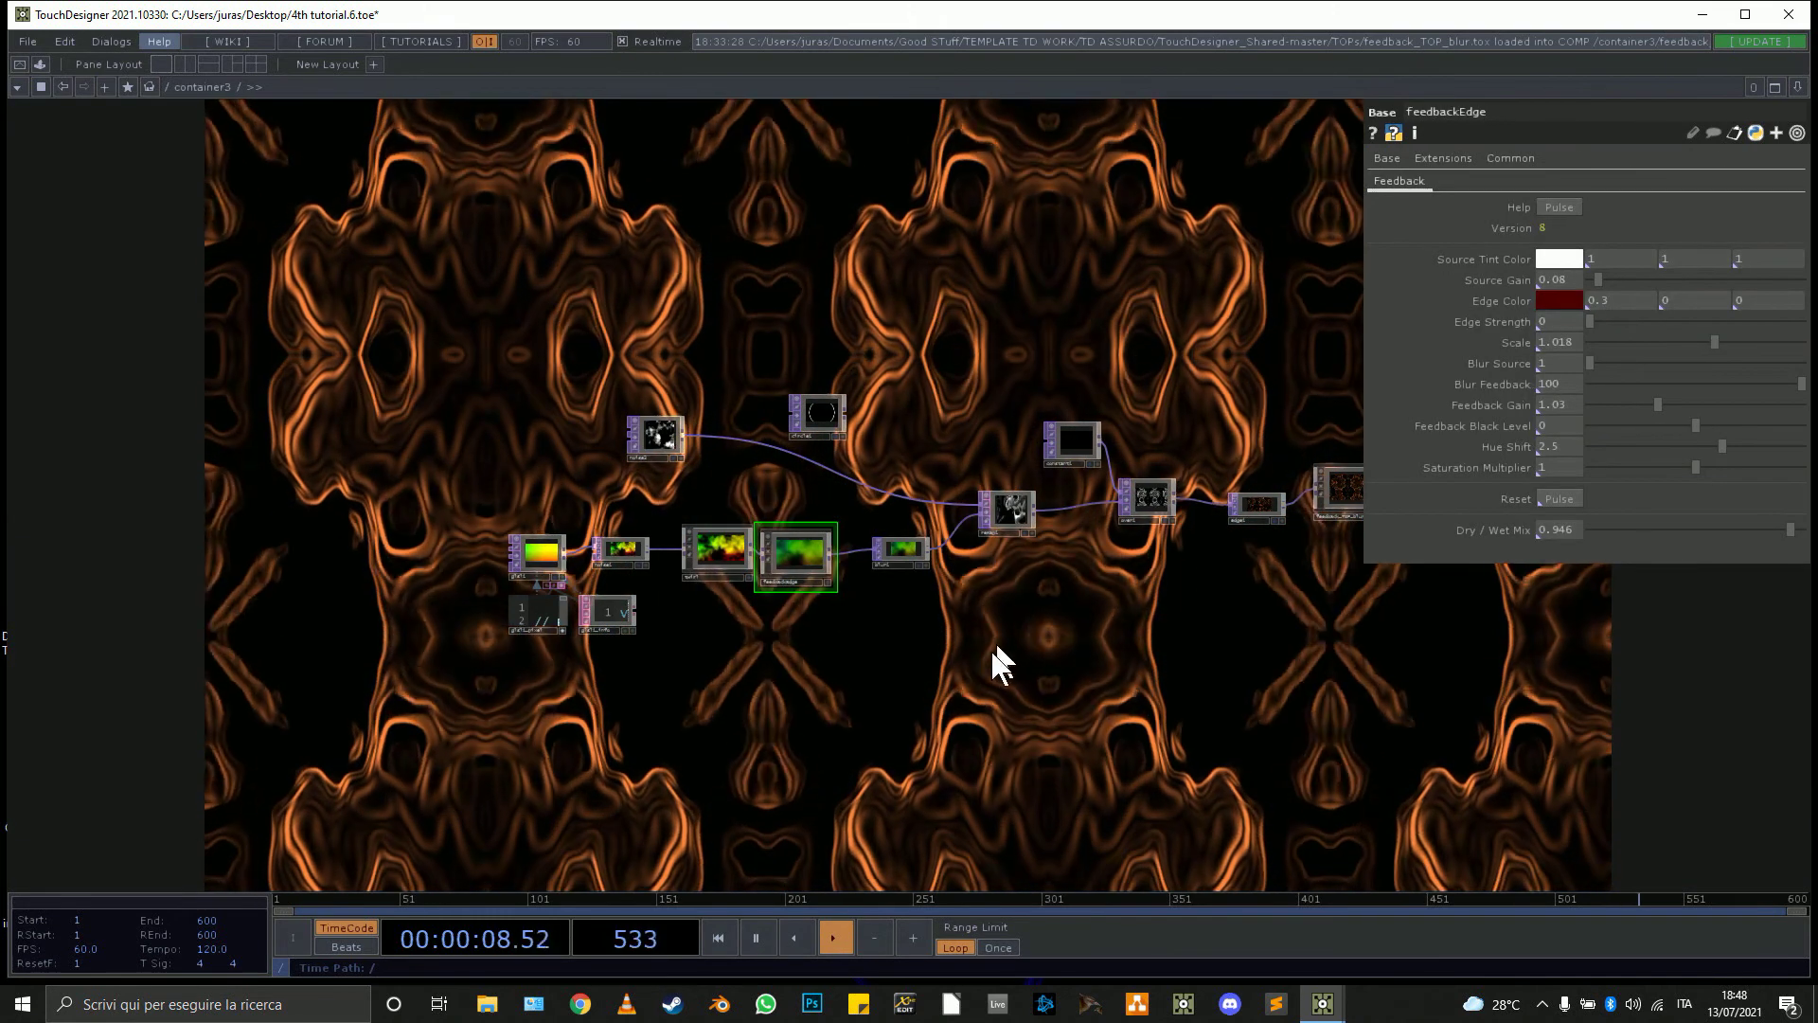
left_click_drag(1094, 622, 629, 568)
scroll(277, 592, "up", 5)
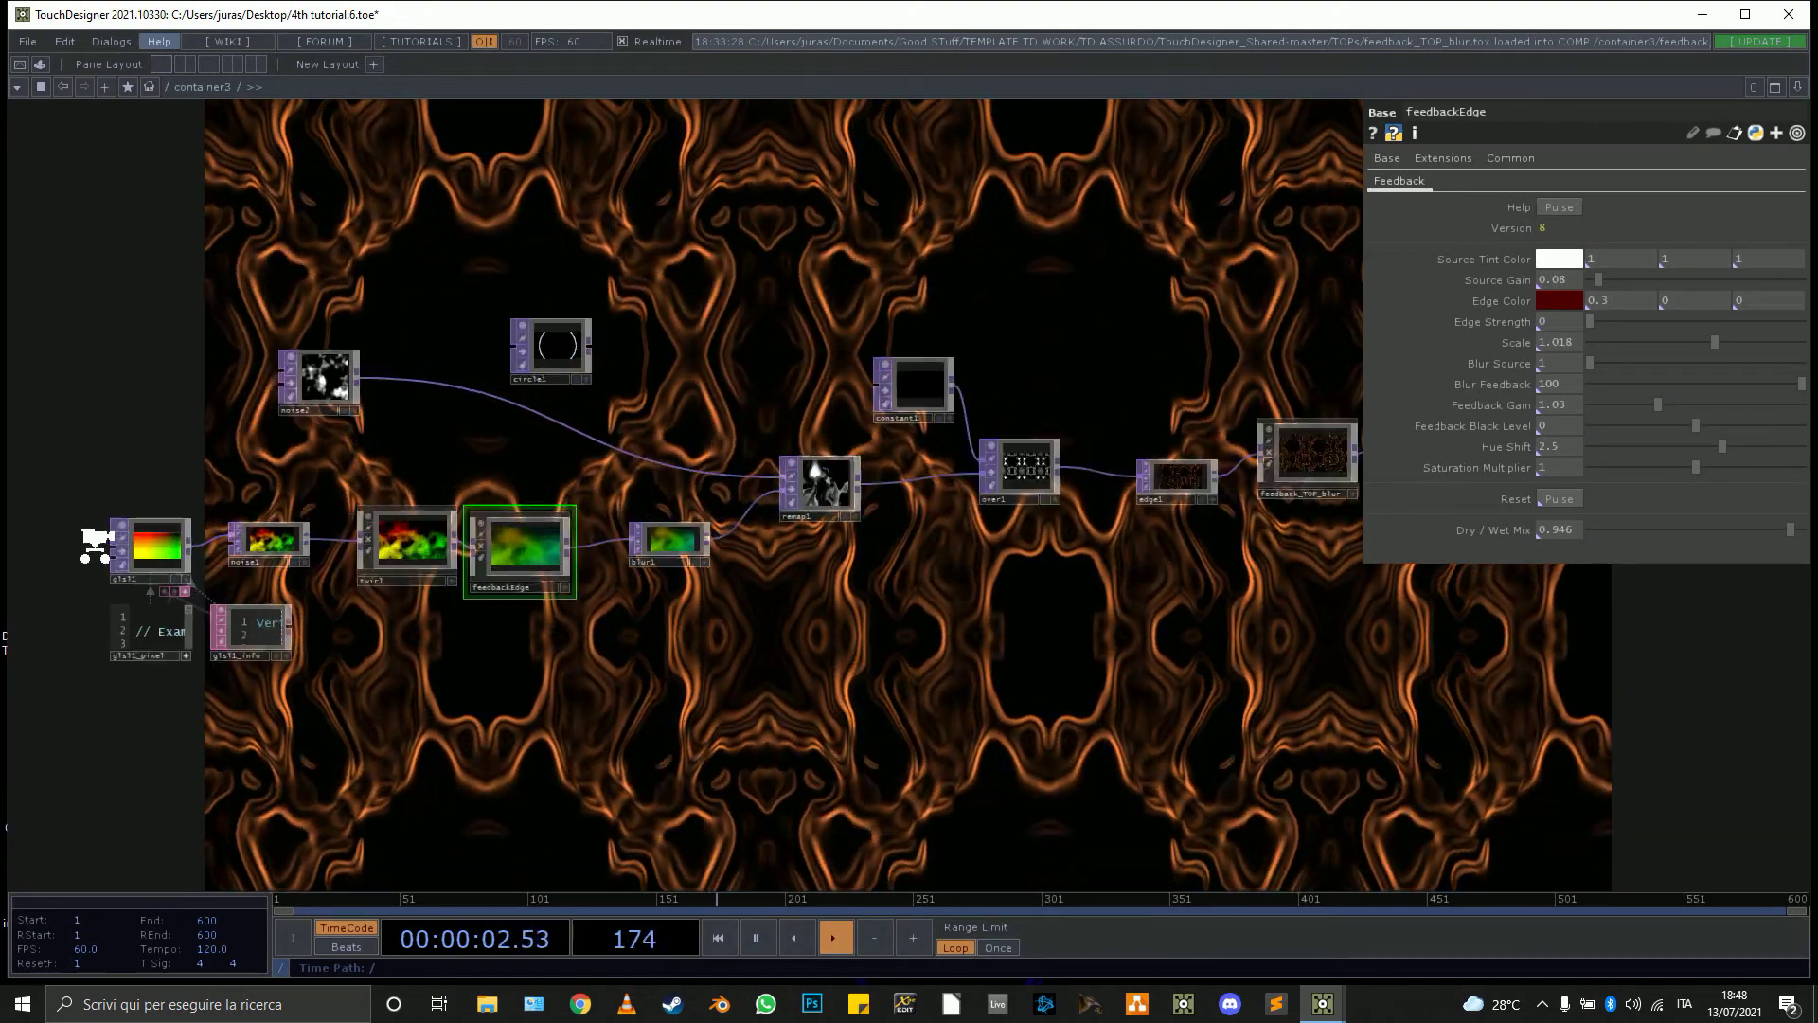
Connect circle1 to remap1's first input in place of noise2 and look over the rest of the chain.
left_click_drag(796, 301, 629, 351)
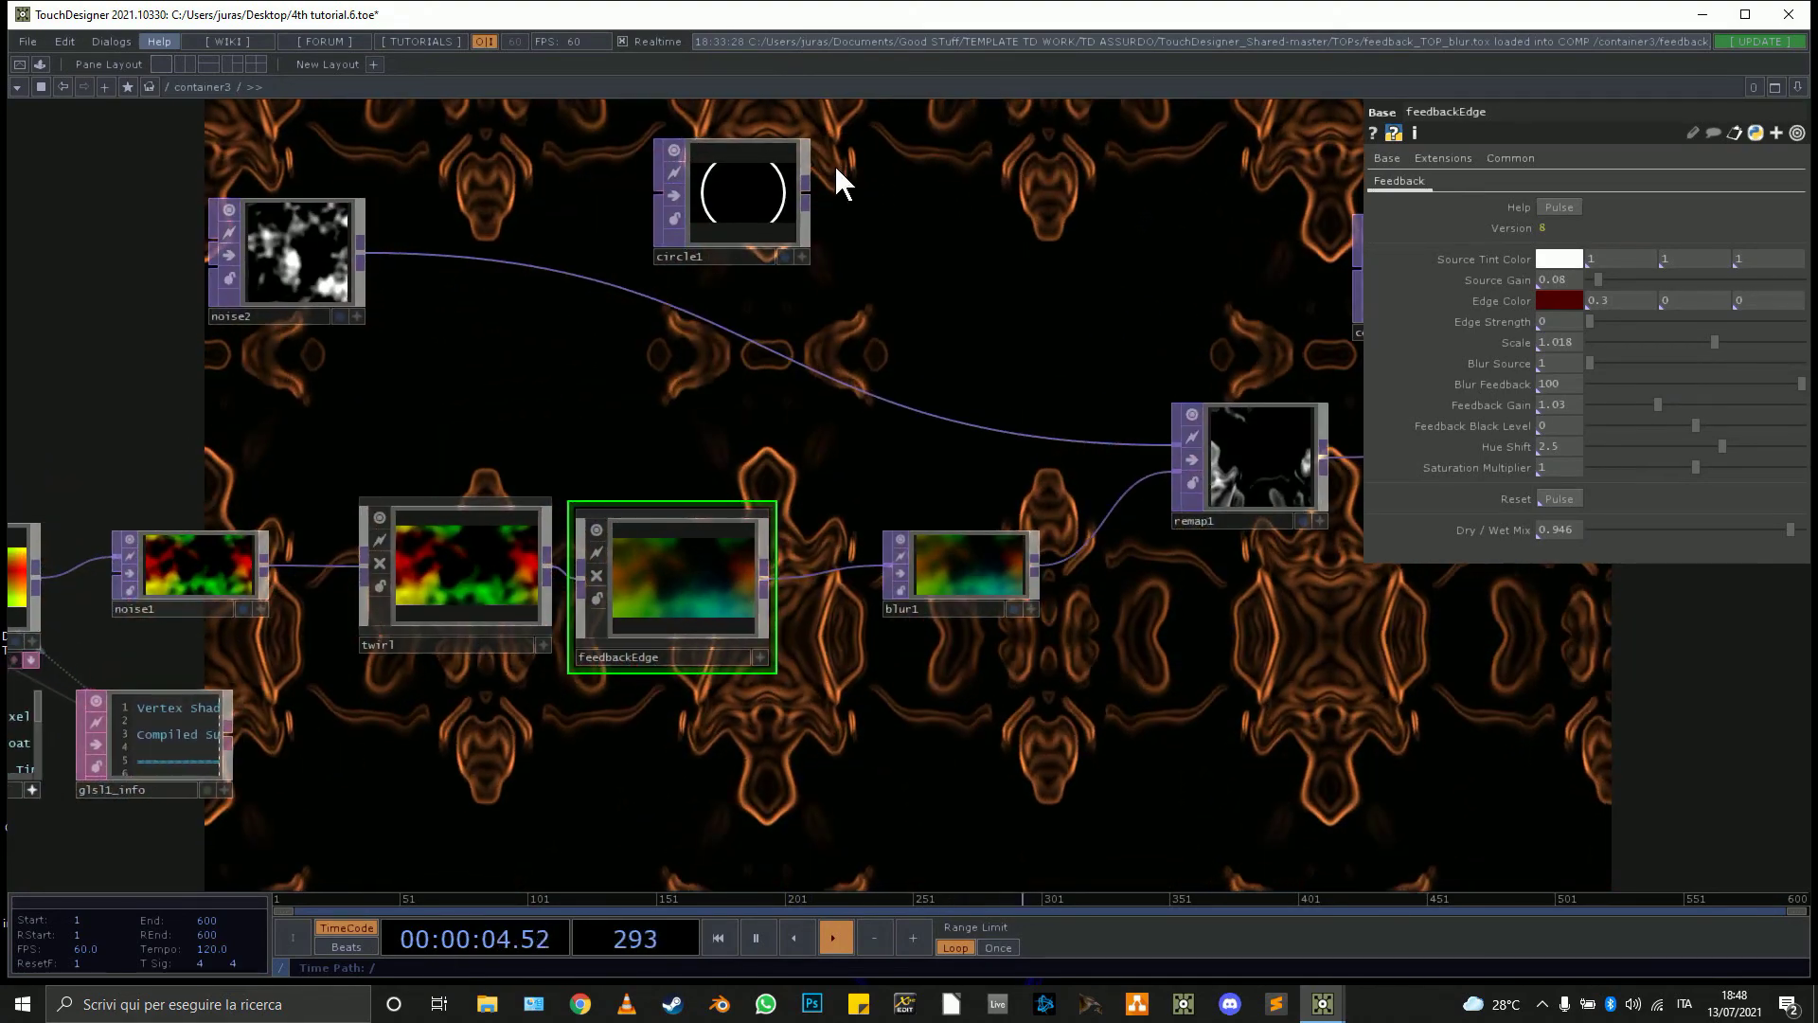
left_click_drag(808, 195, 839, 381)
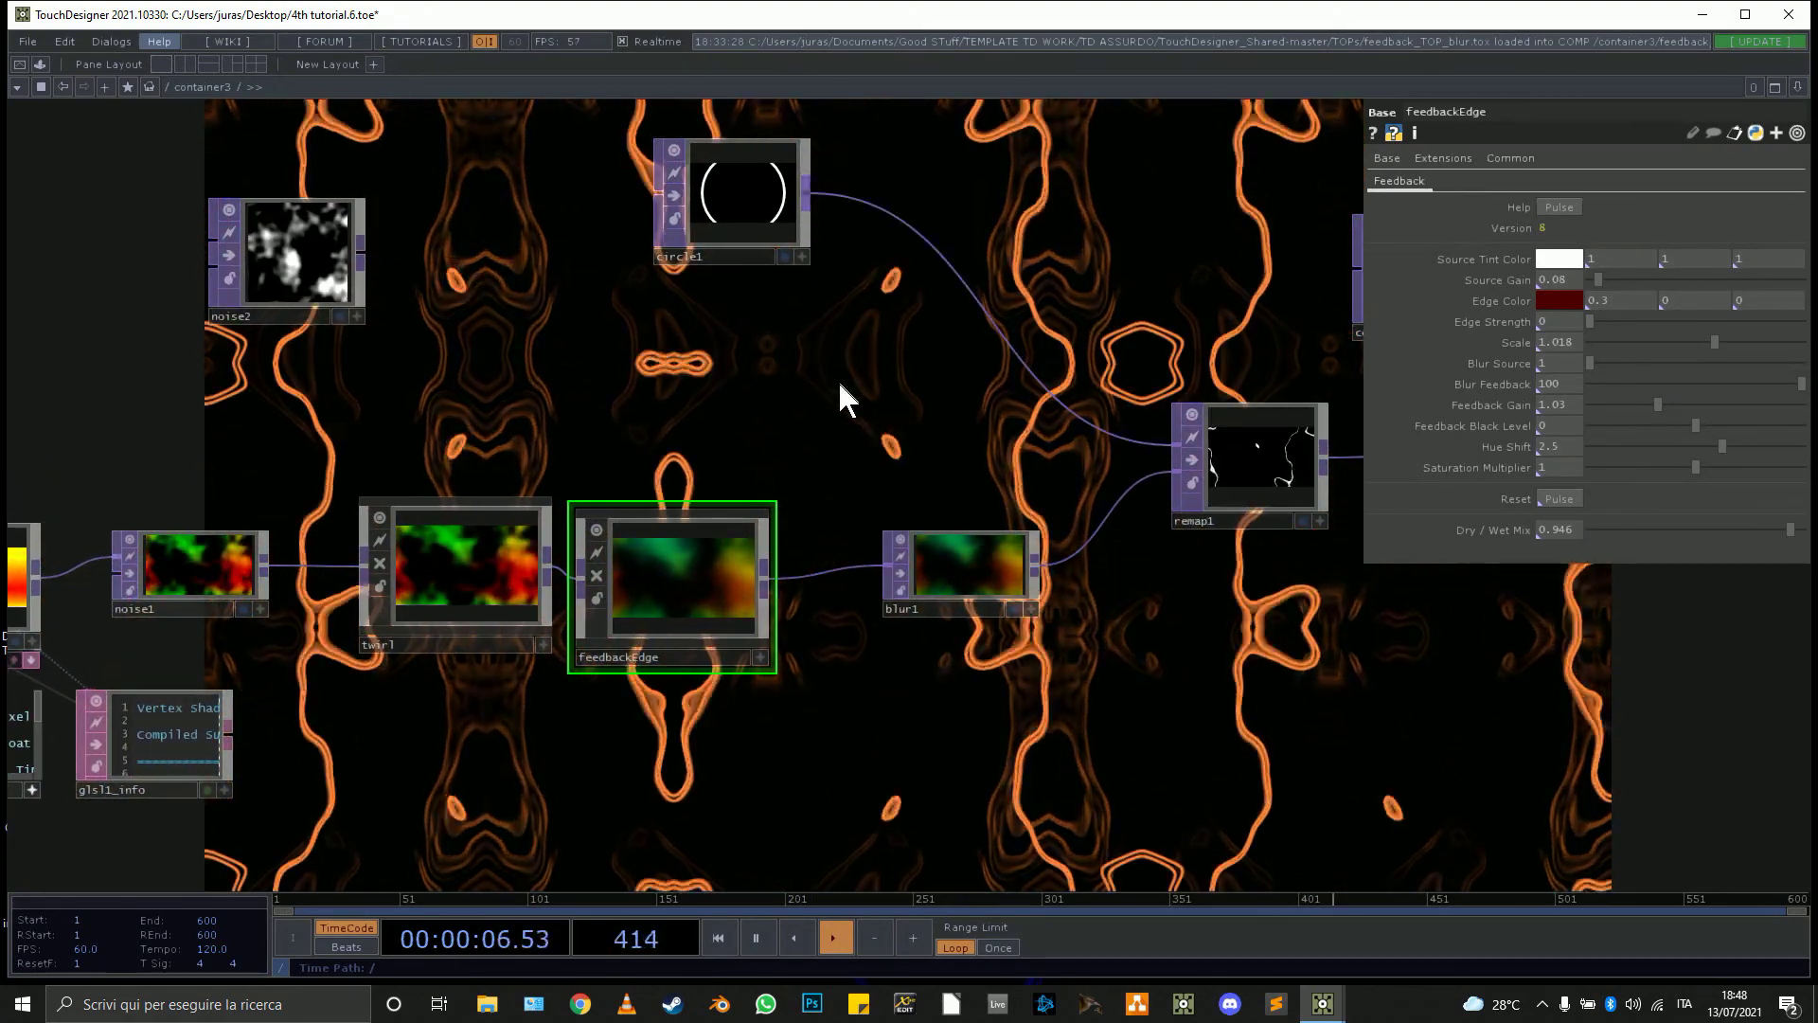
left_click_drag(810, 504, 289, 580)
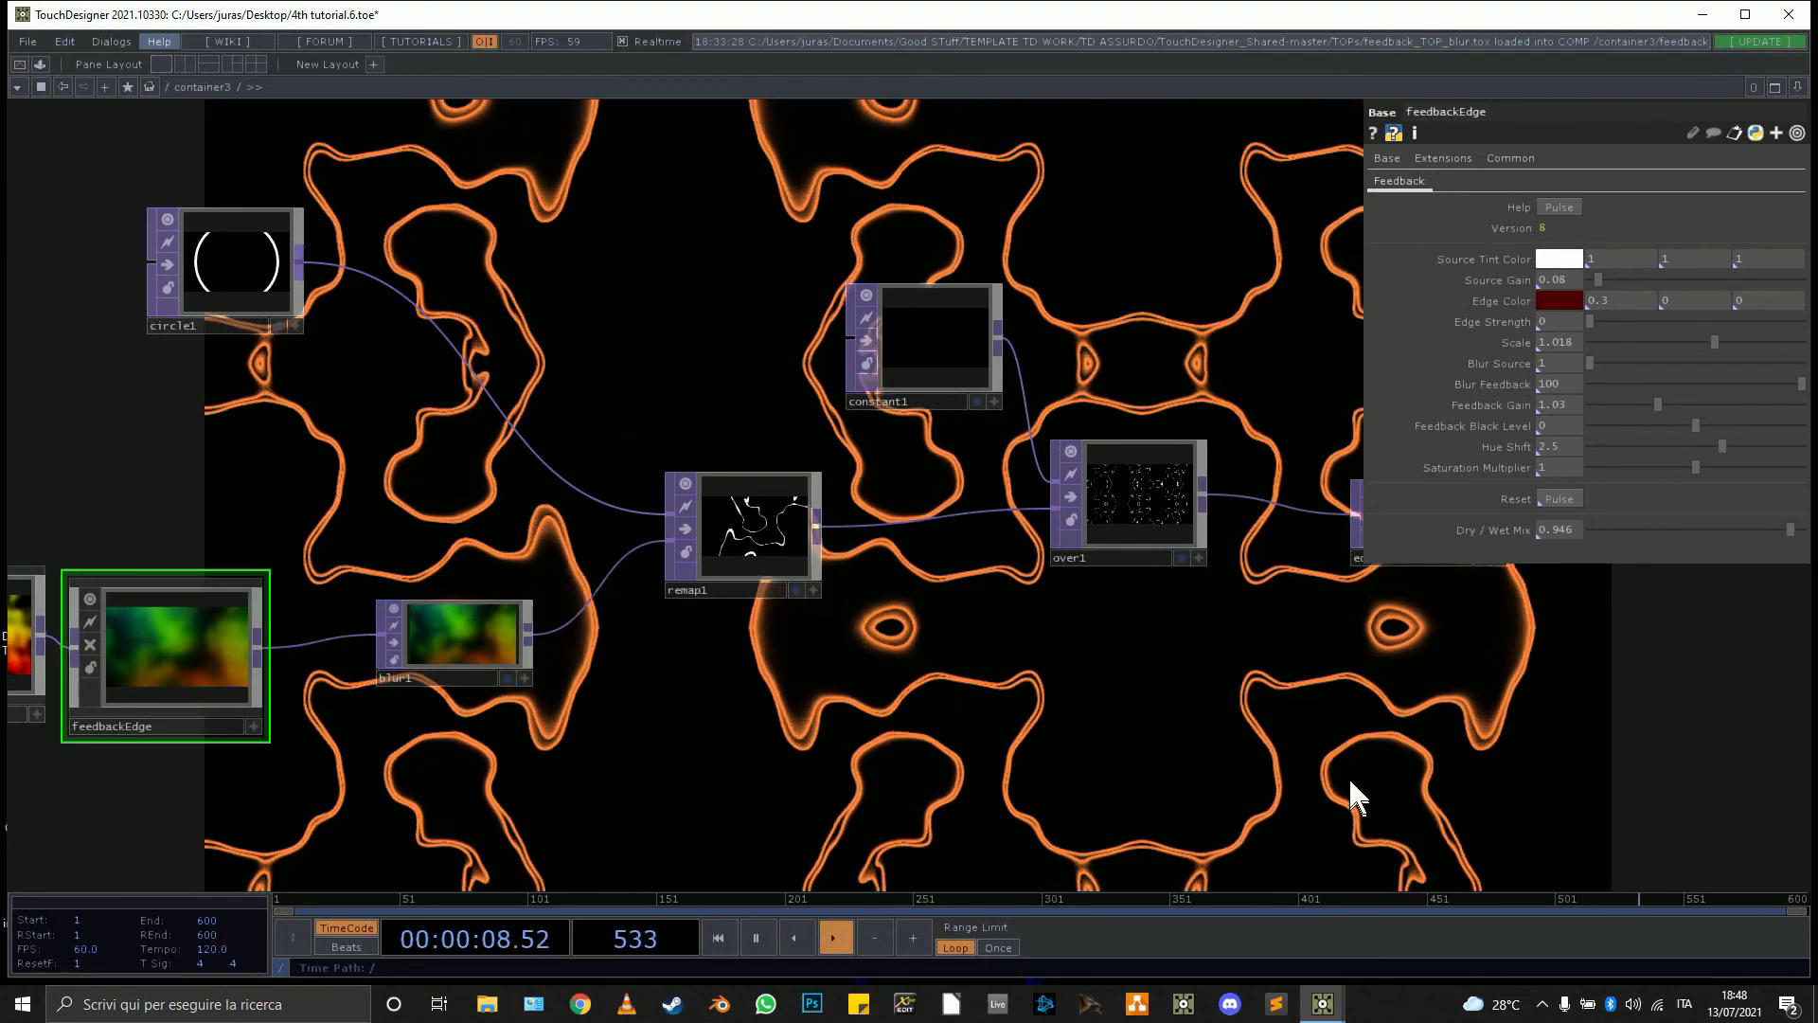
left_click_drag(1195, 560, 846, 572)
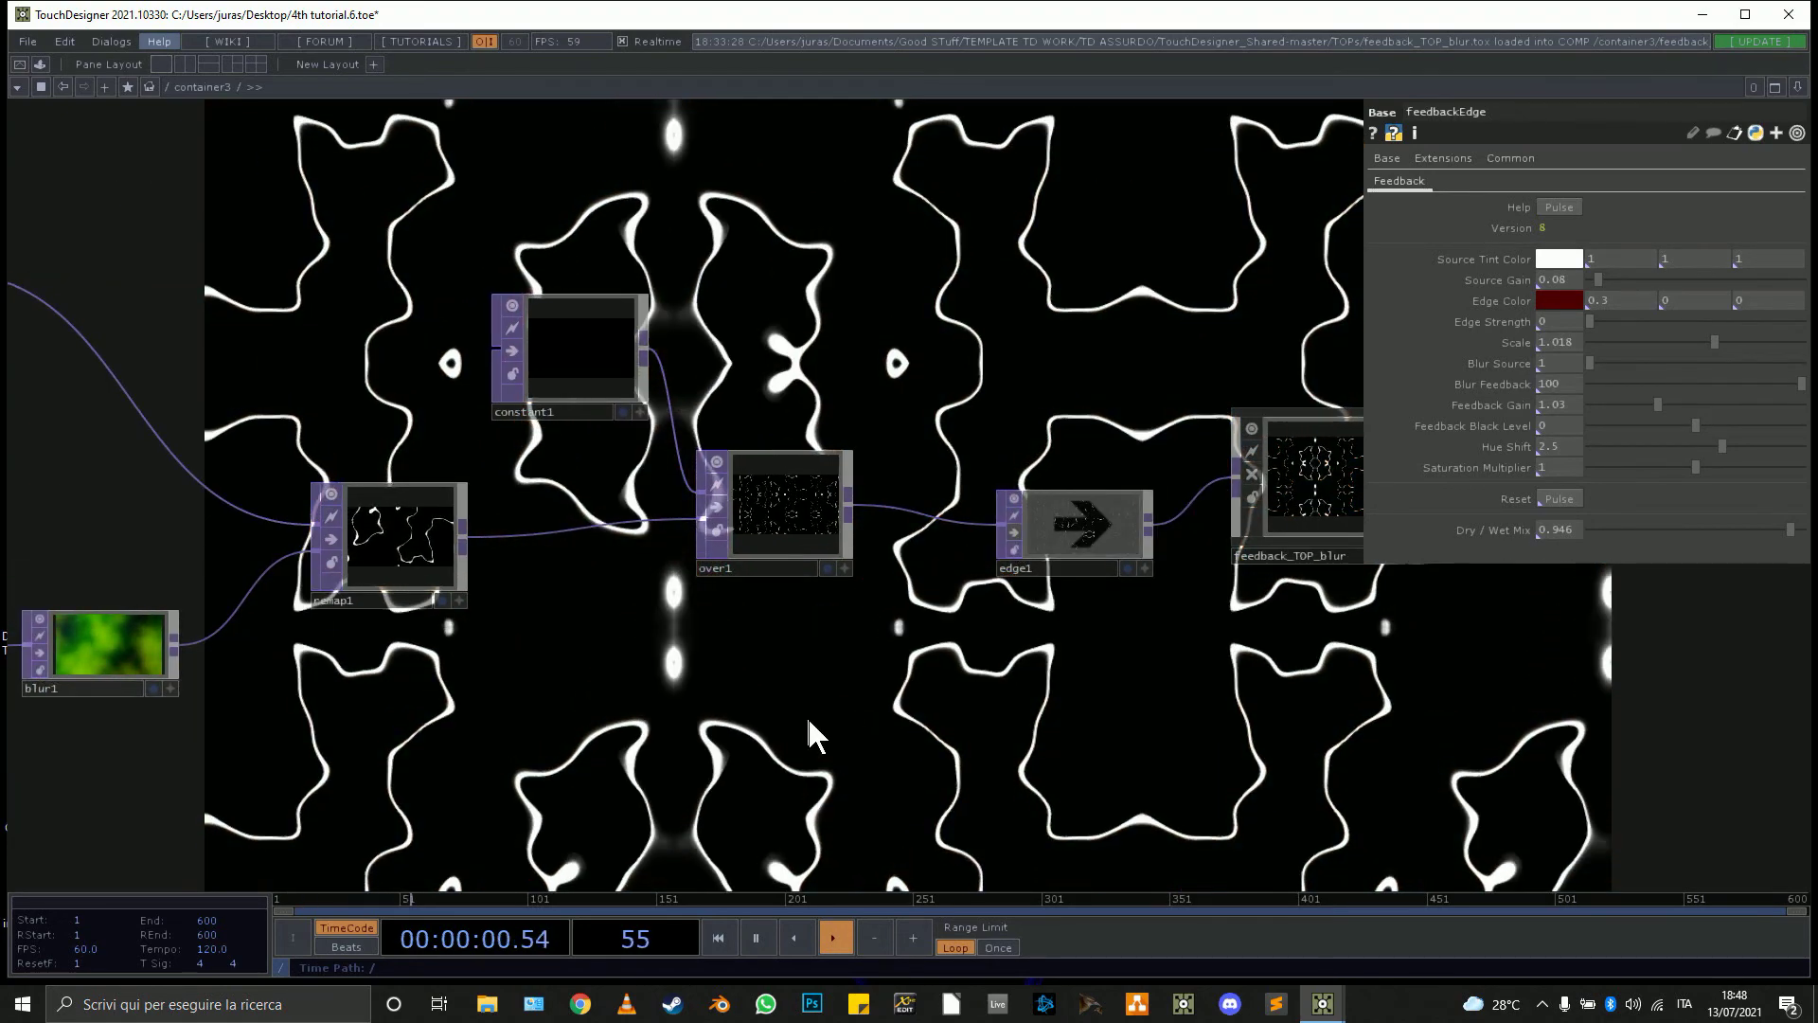
left_click_drag(805, 714, 1408, 750)
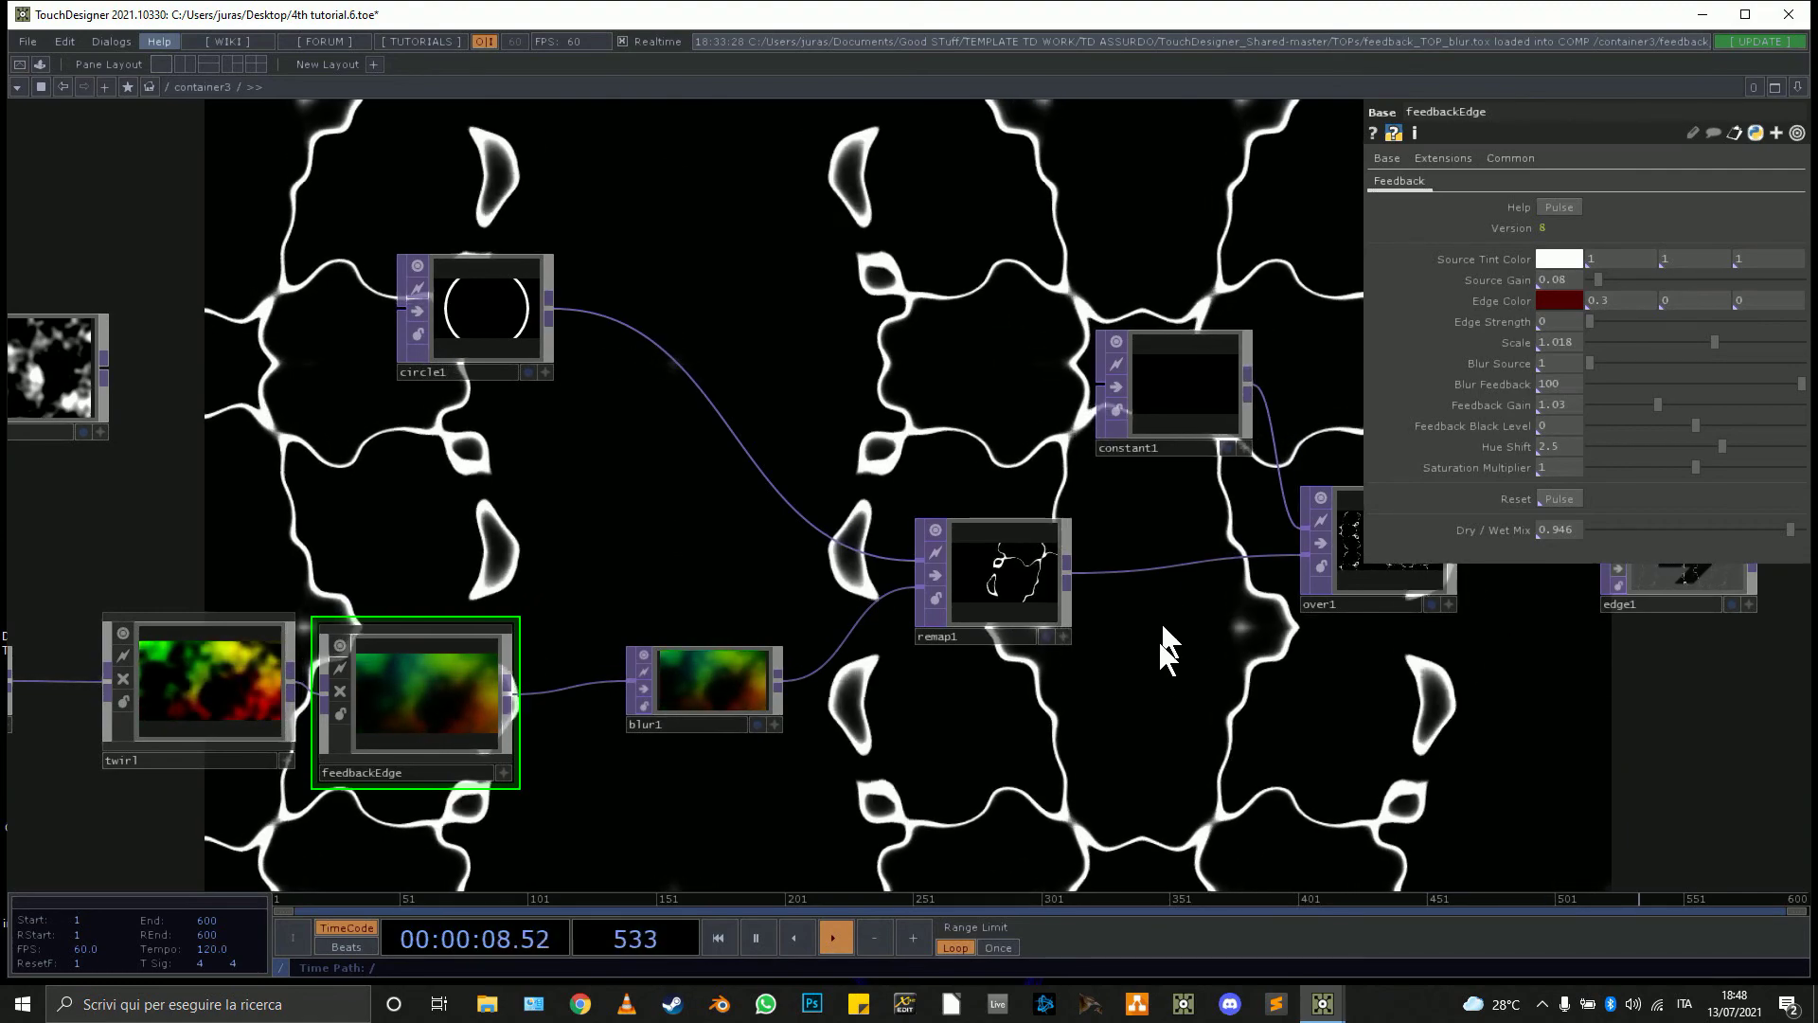
Display remap1's output in the network background, hide the parameters and return to the parent network.
scroll(1027, 583, "up", 4)
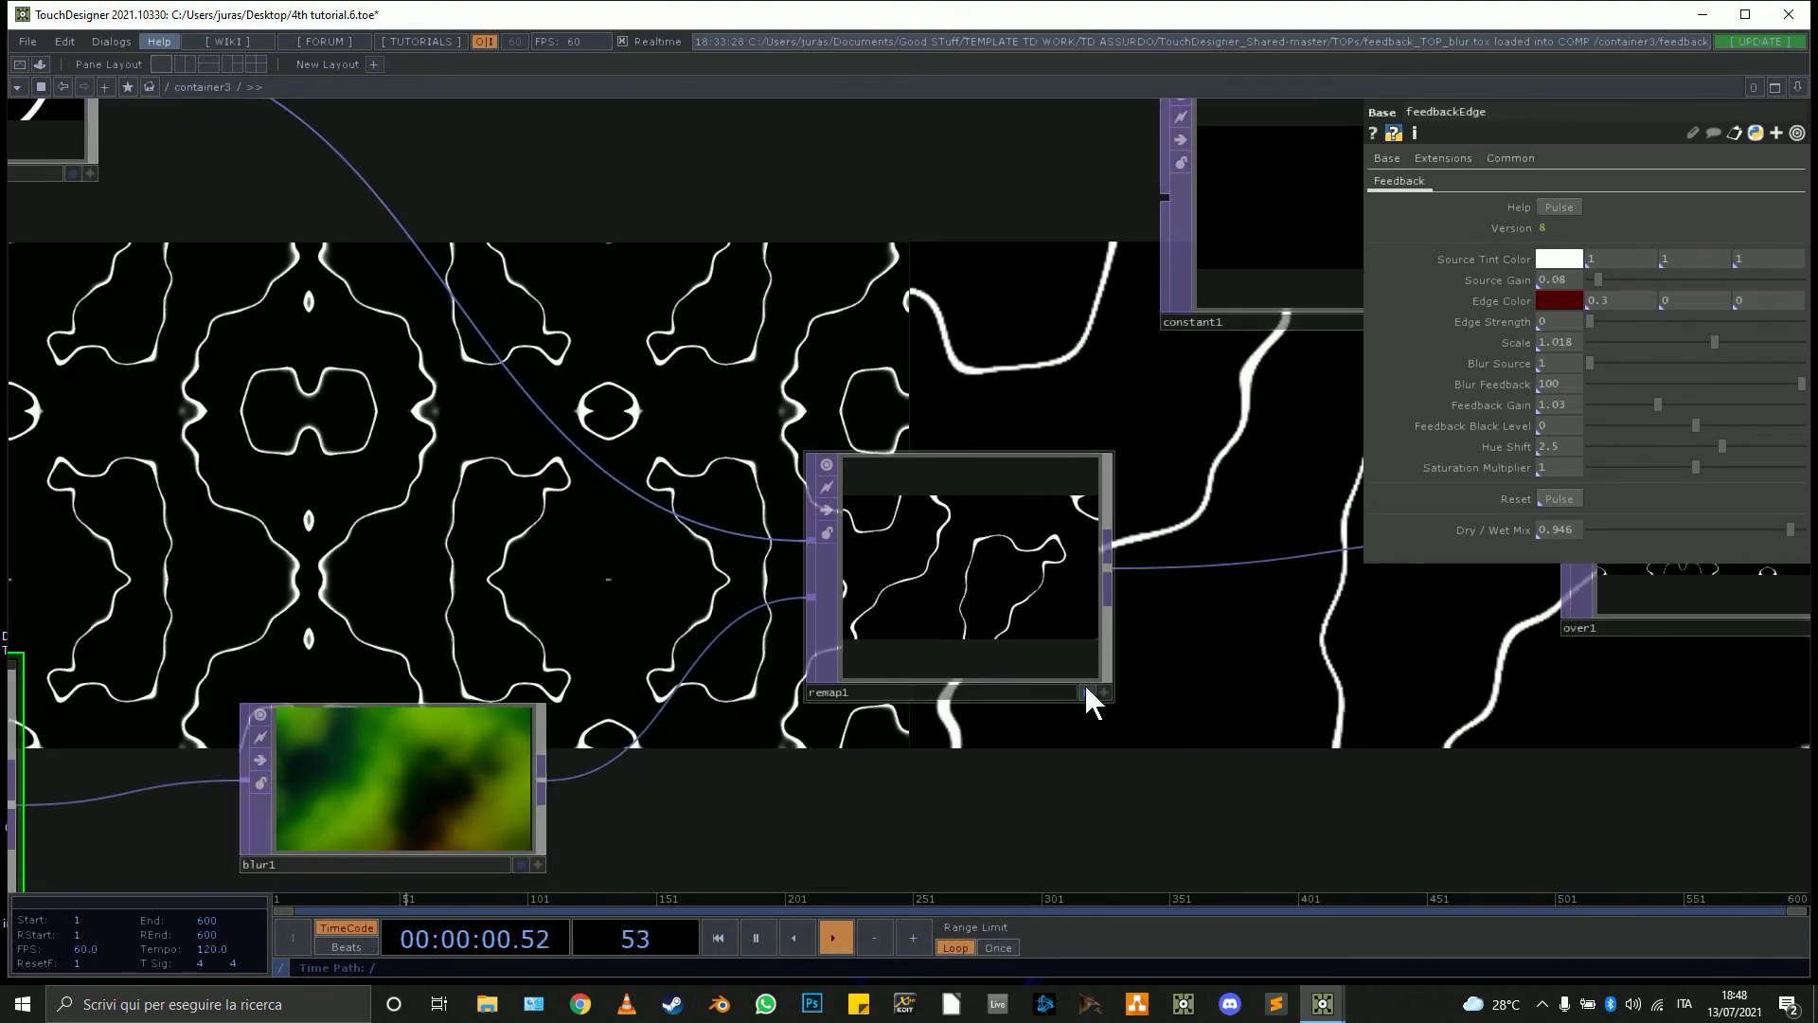
scroll(1019, 560, "down", 5)
scroll(826, 638, "down", 1)
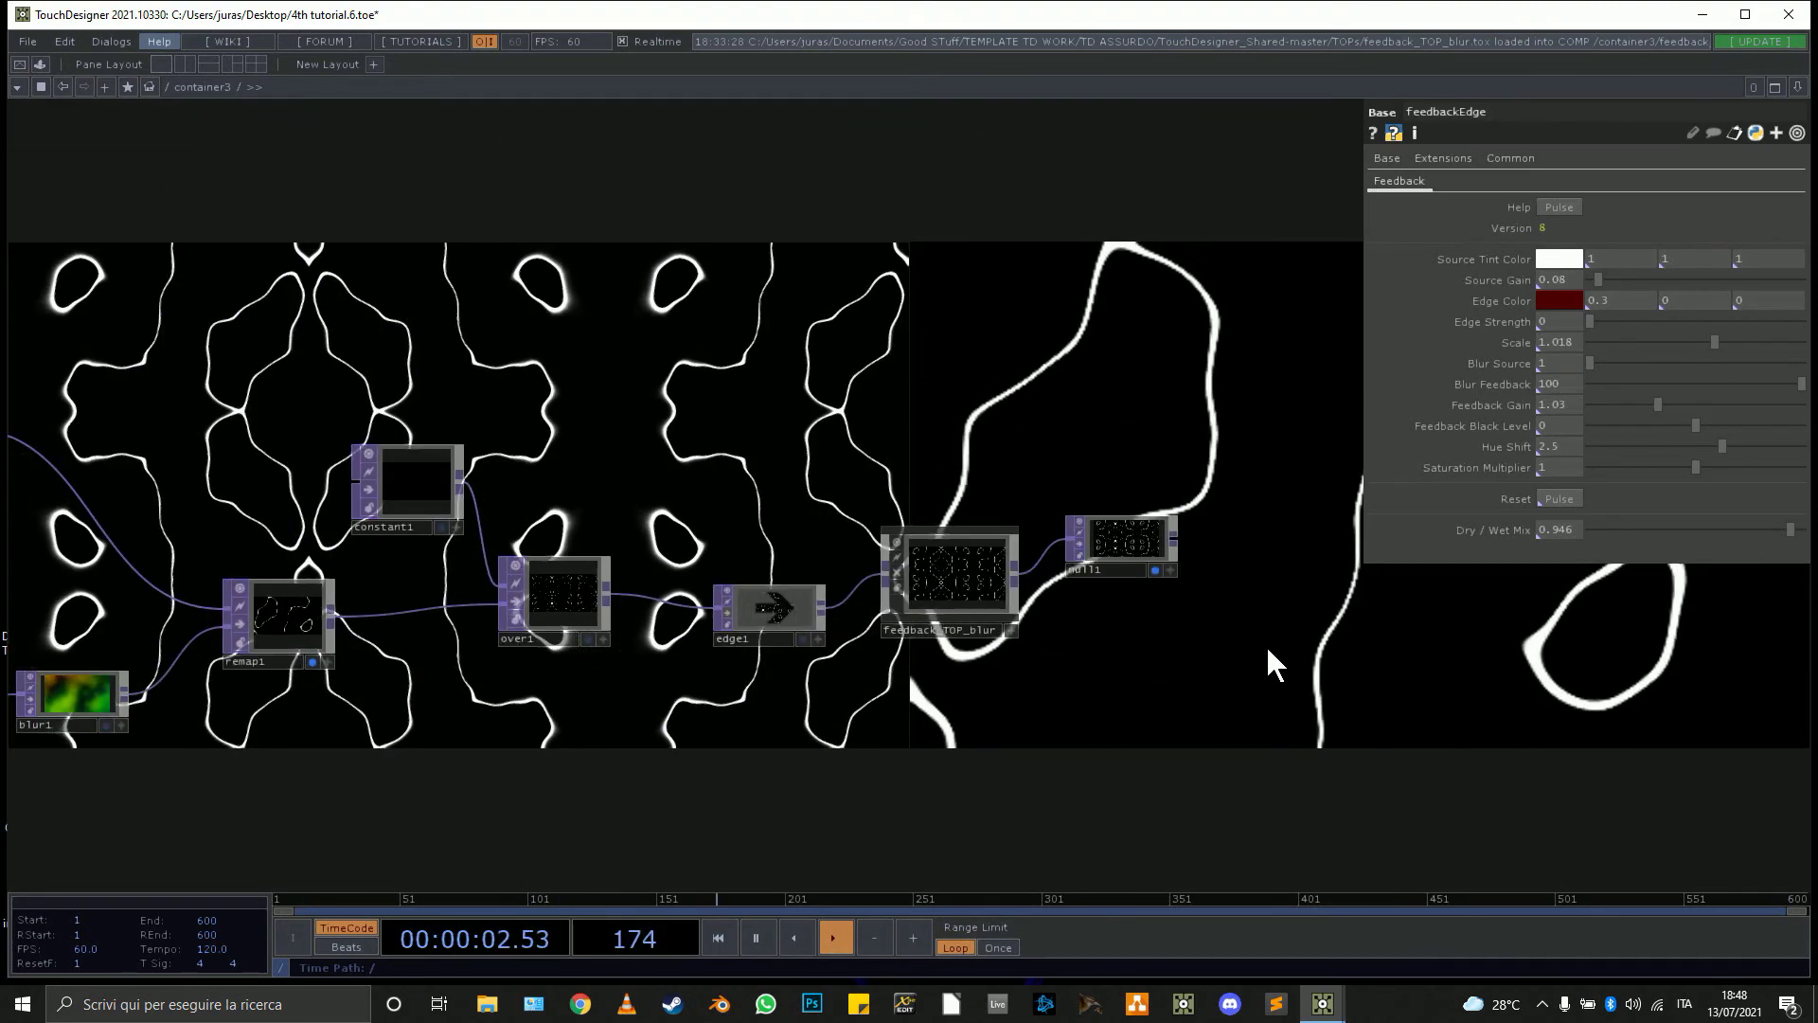
key("p")
left_click_drag(1139, 709, 1342, 685)
key("u")
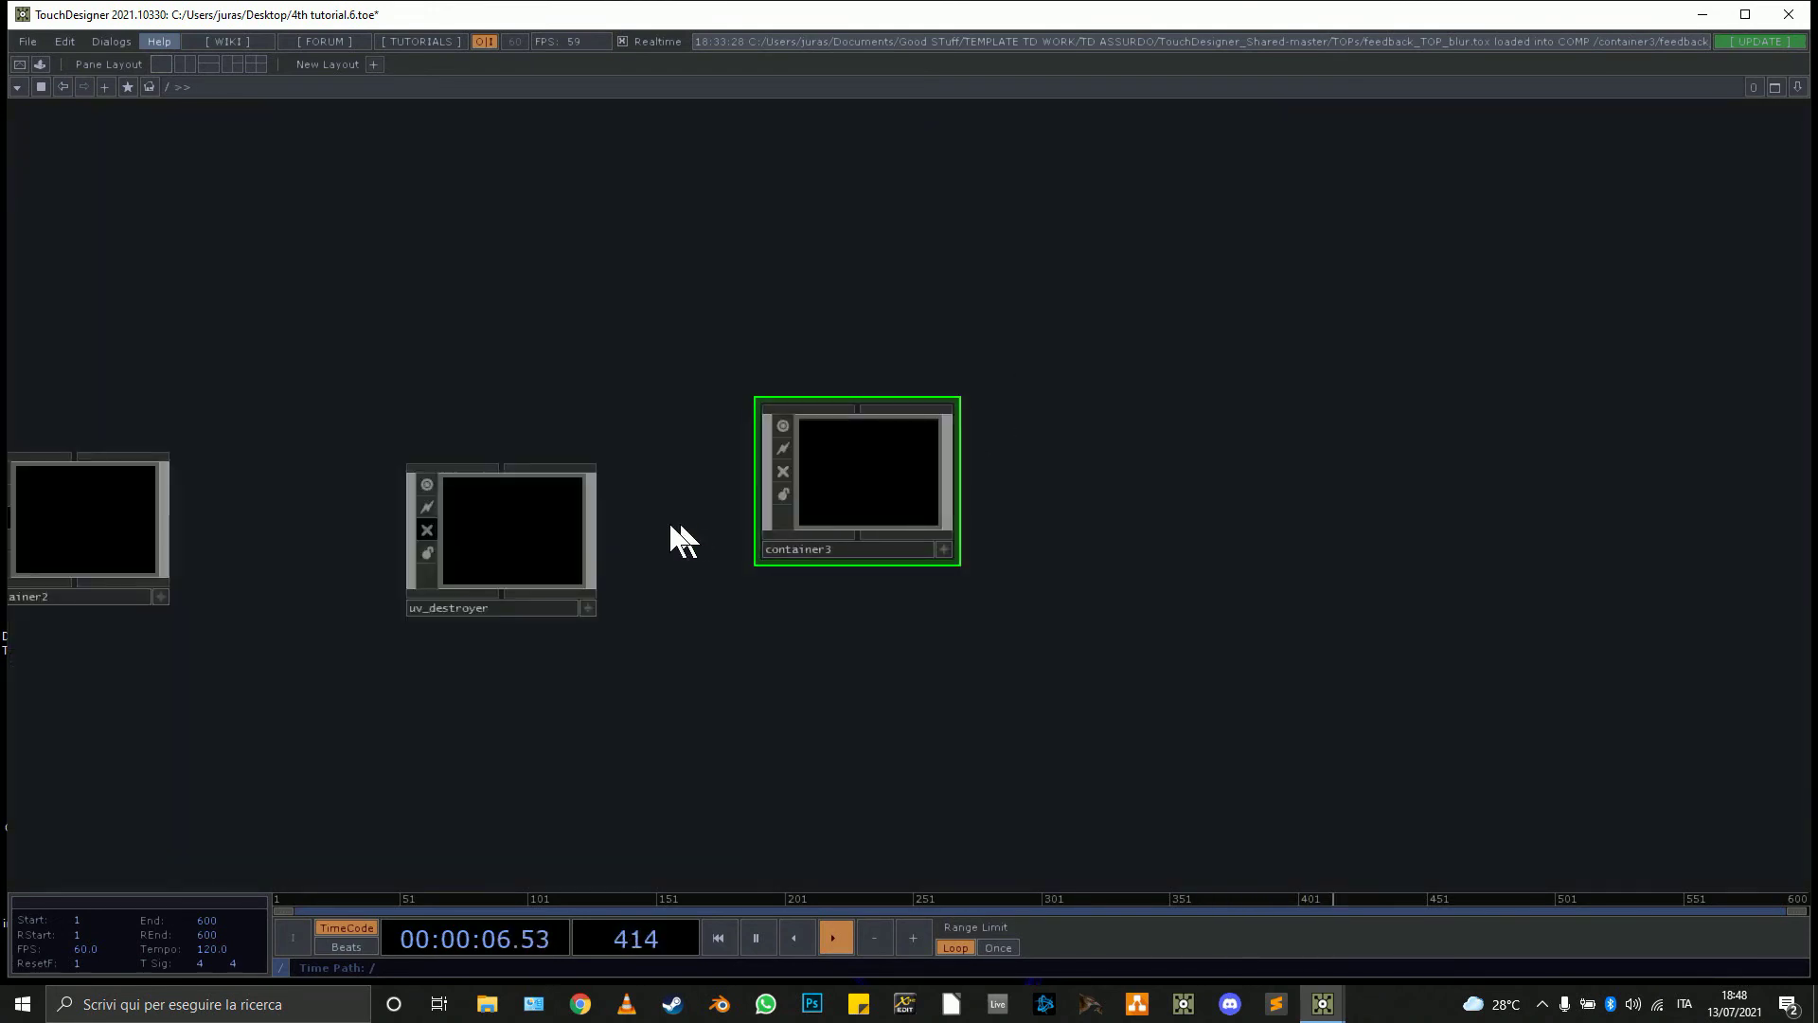
Examine the node networks inside uv_destroyer and container1.
left_click(530, 530)
key("i")
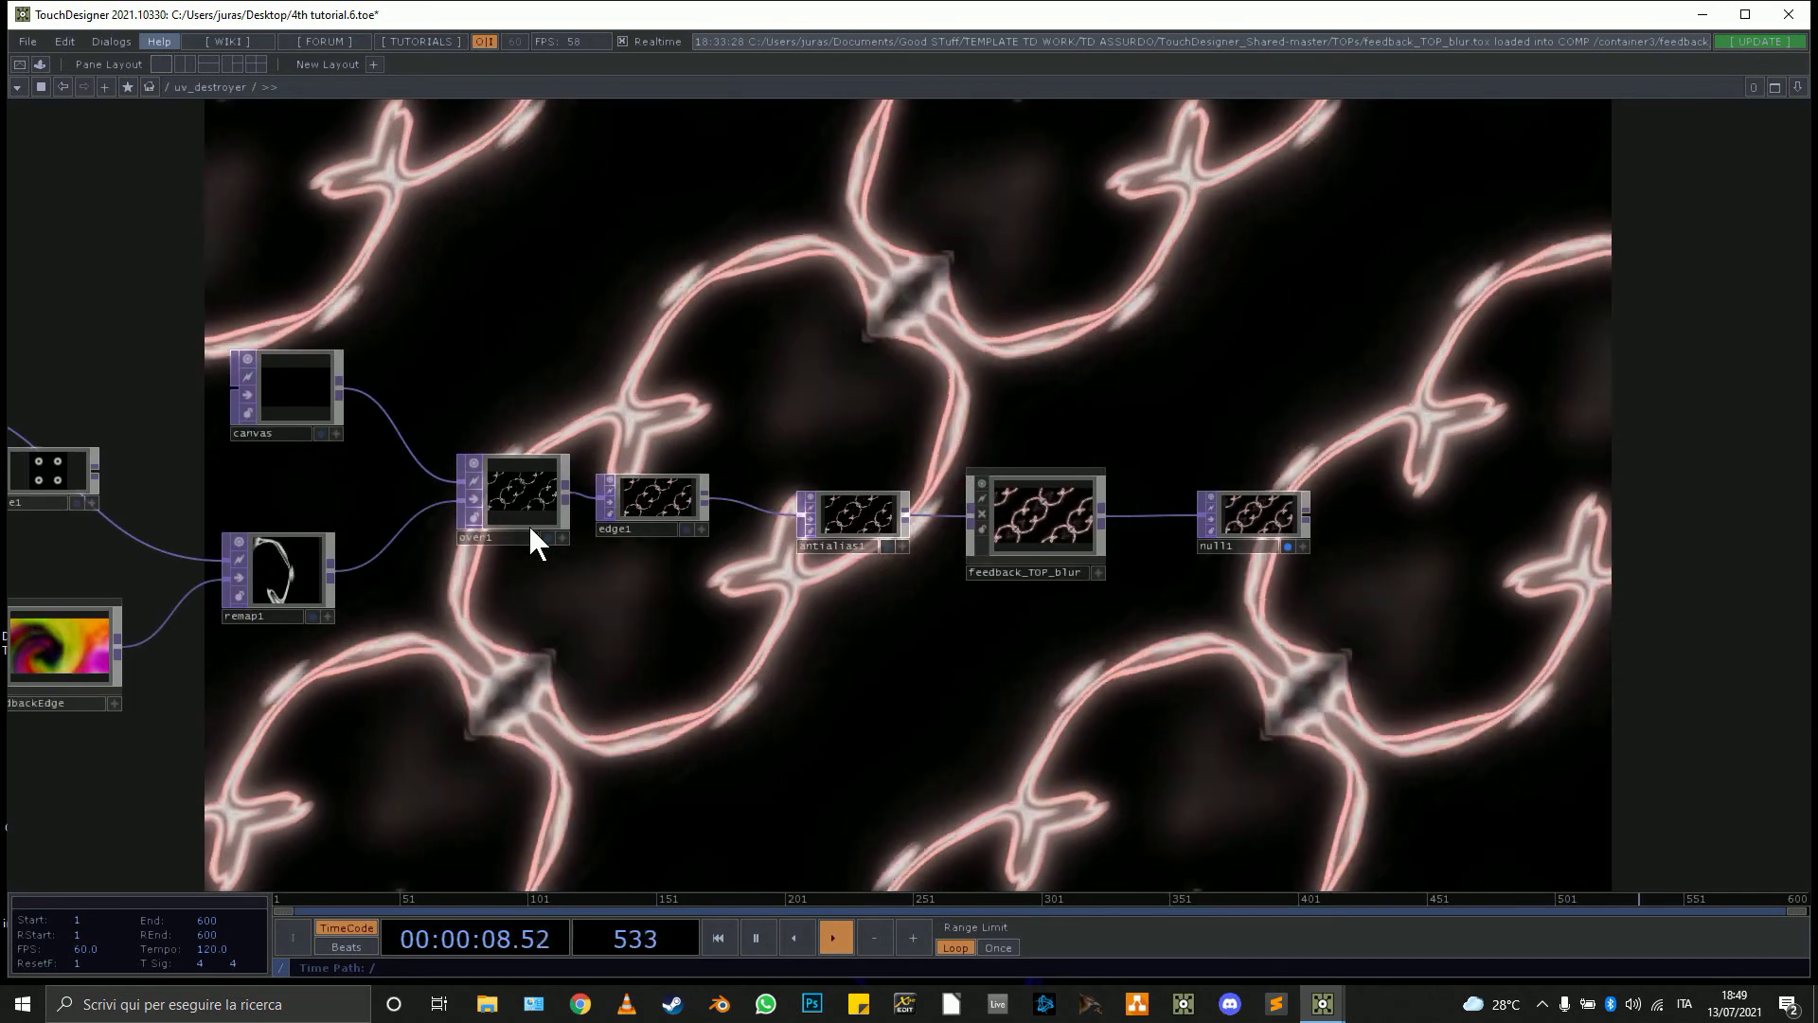
left_click_drag(1083, 654, 1680, 674)
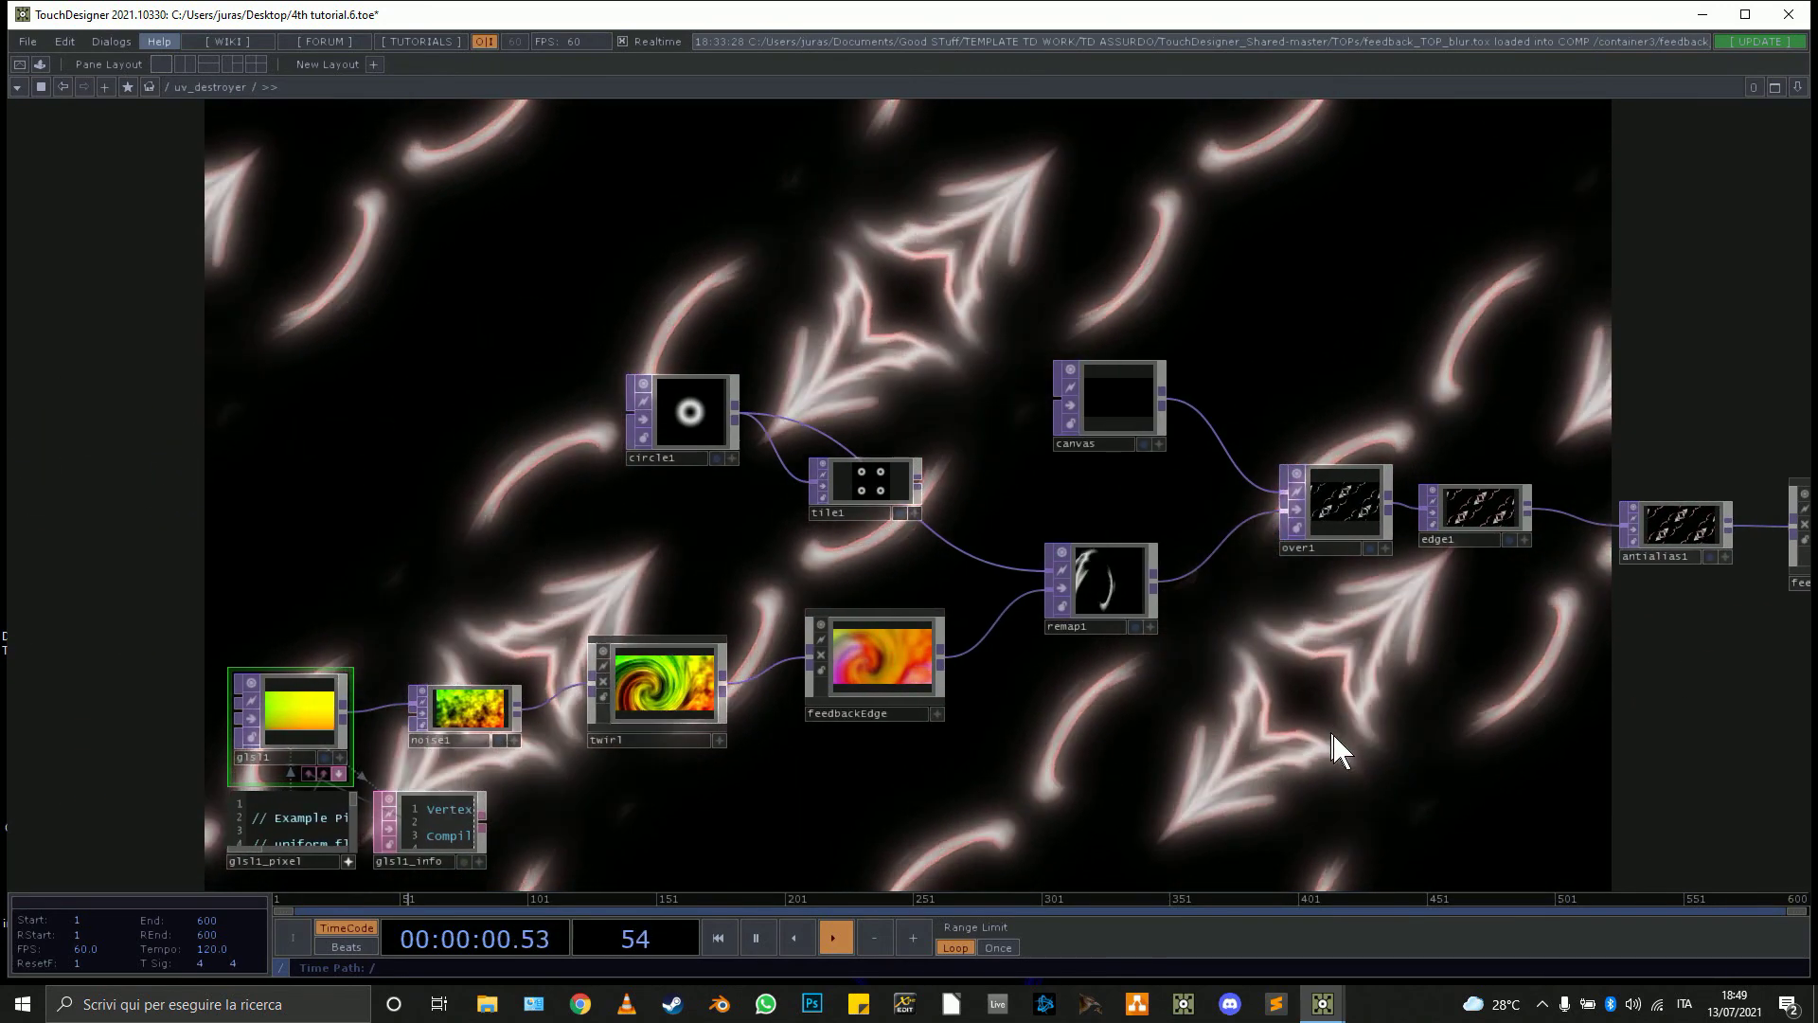
key("u")
left_click_drag(370, 539, 1380, 426)
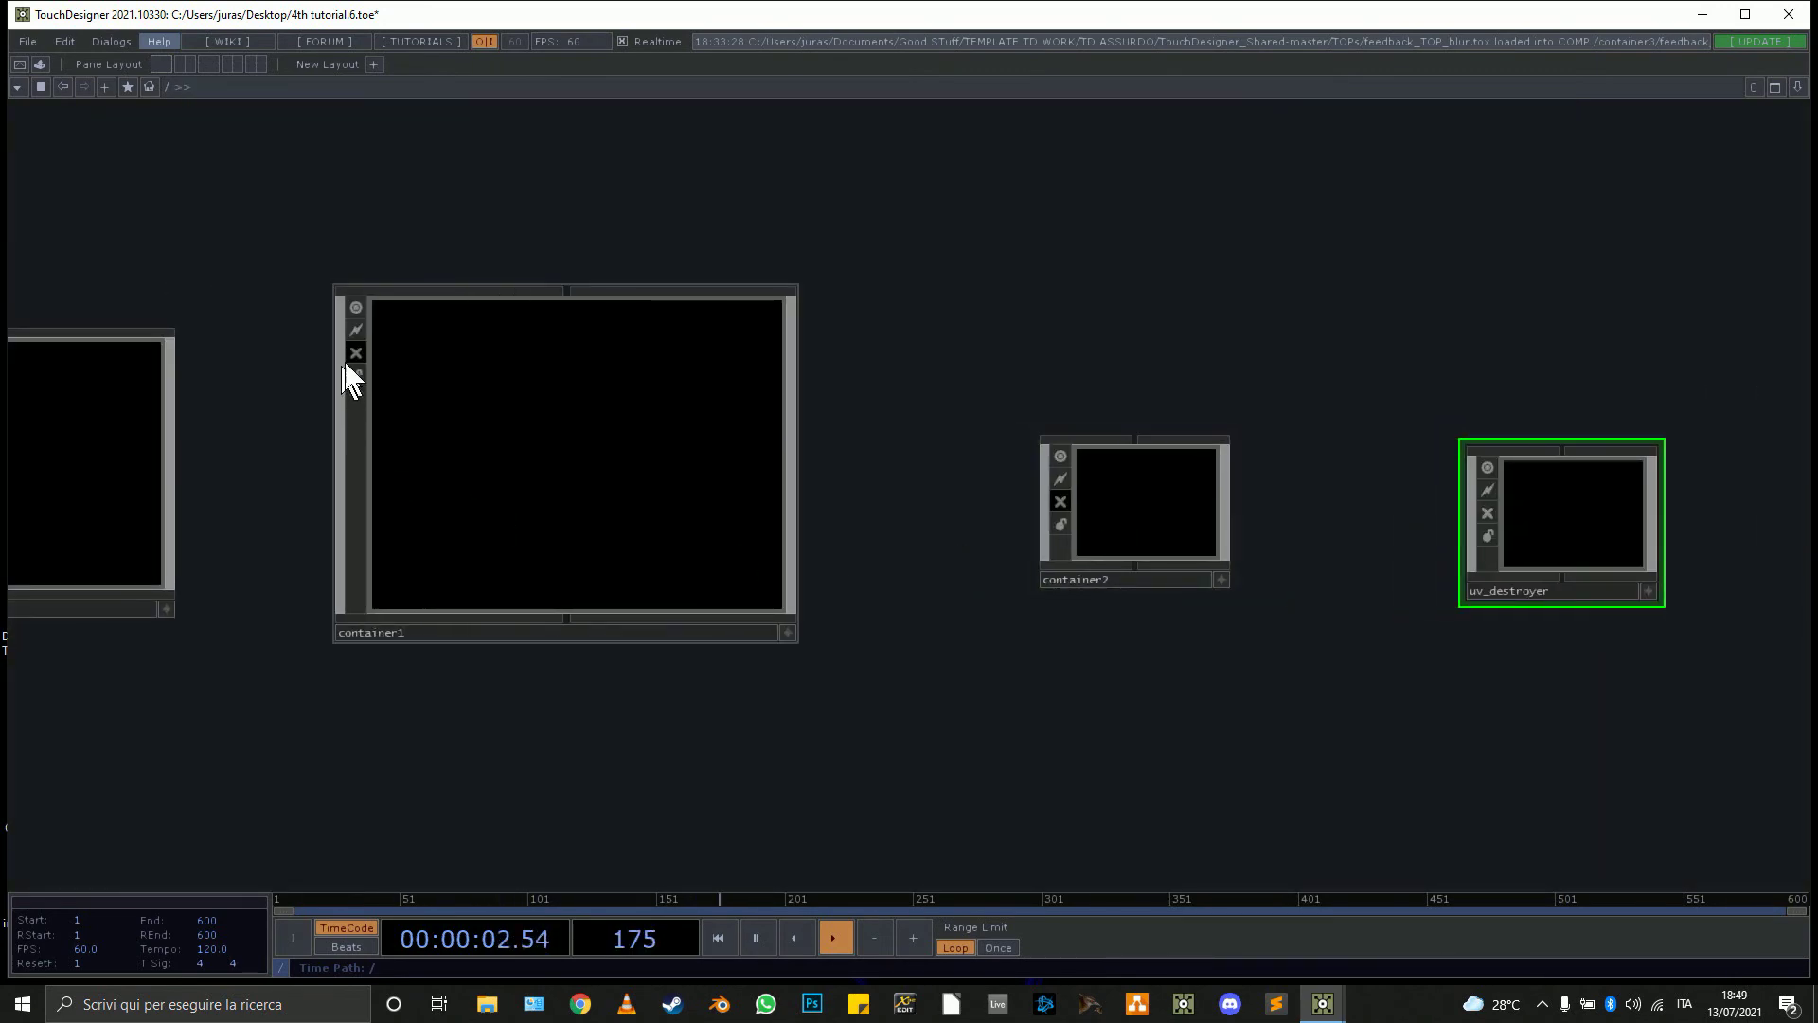
left_click(634, 443)
key("i")
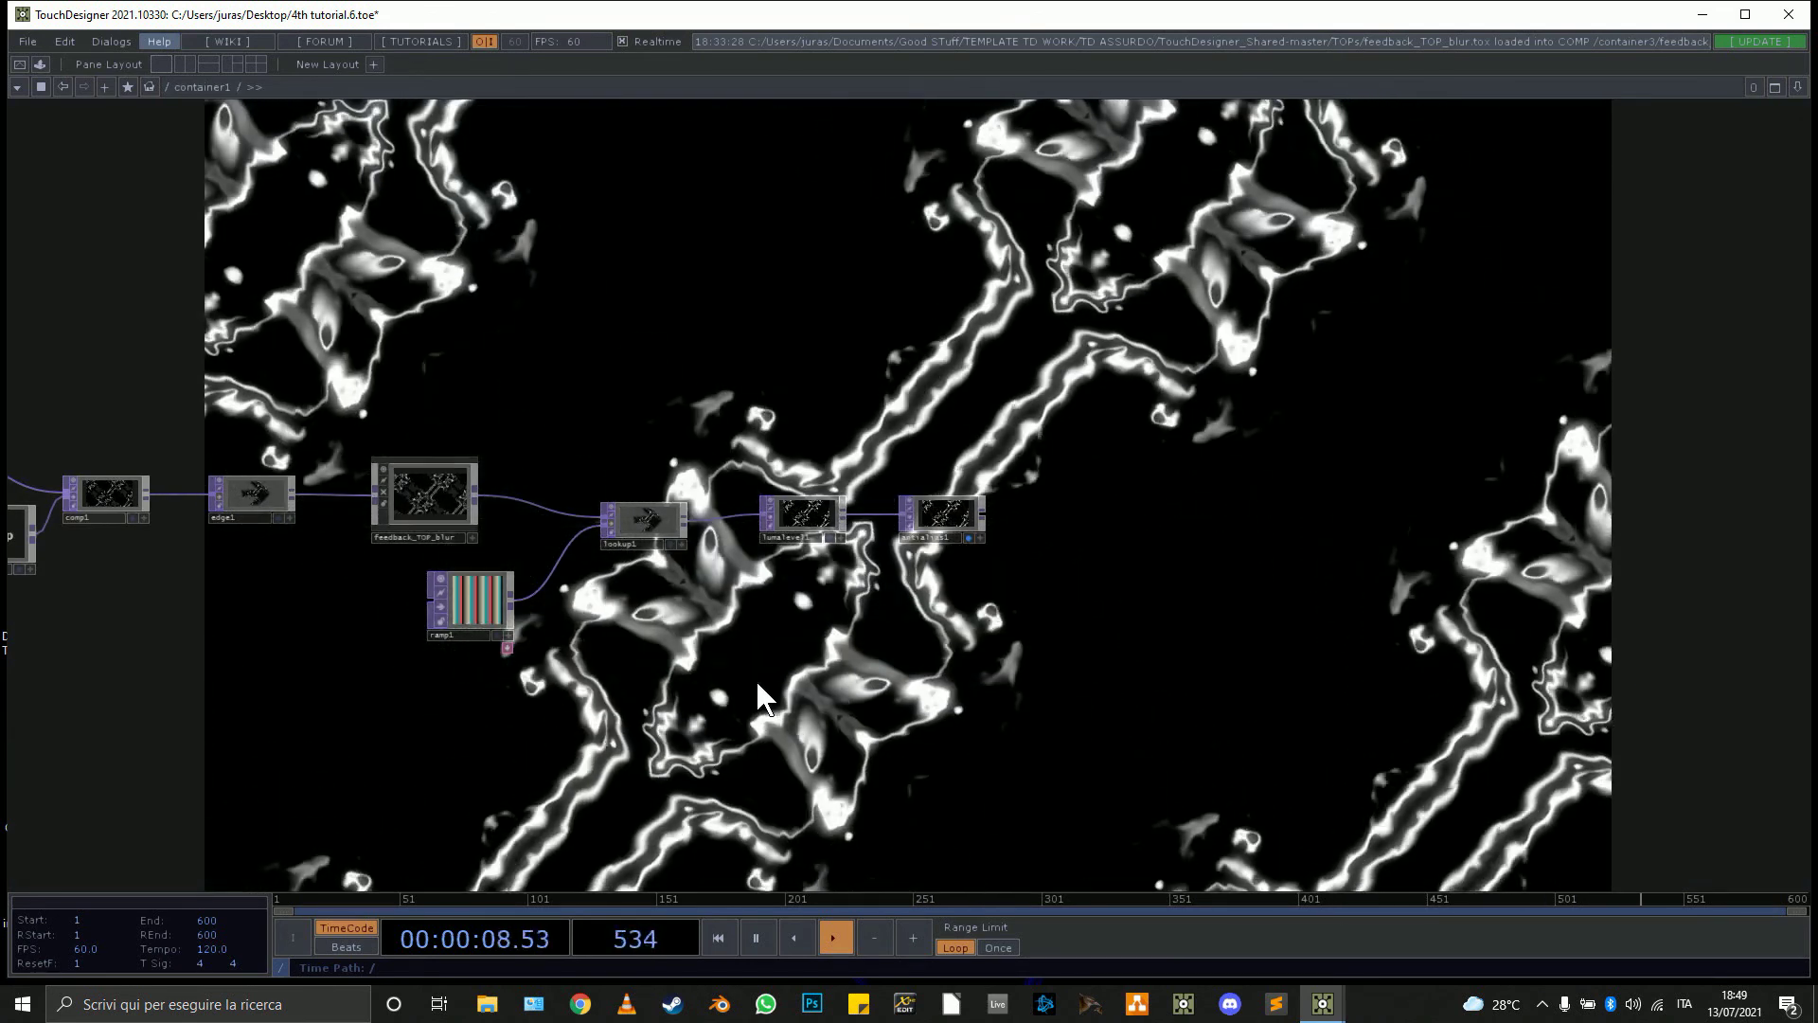
left_click_drag(731, 711, 1481, 614)
scroll(1441, 618, "down", 4)
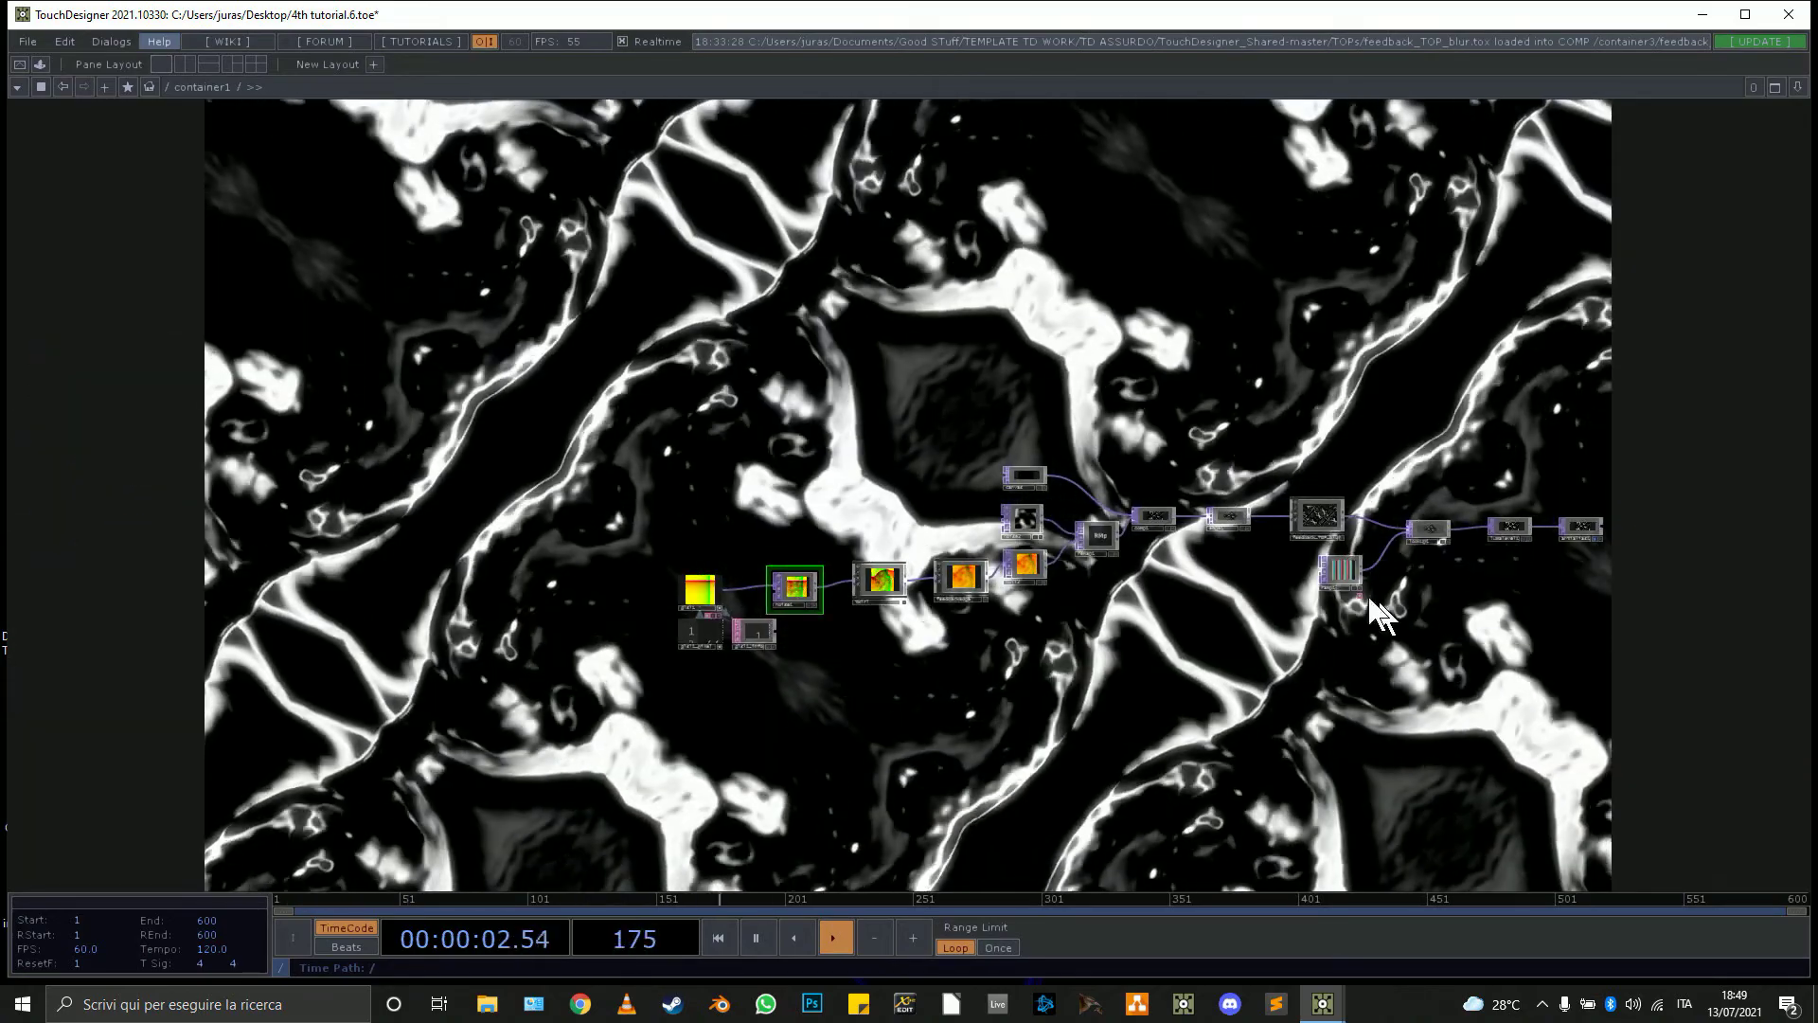
key("u")
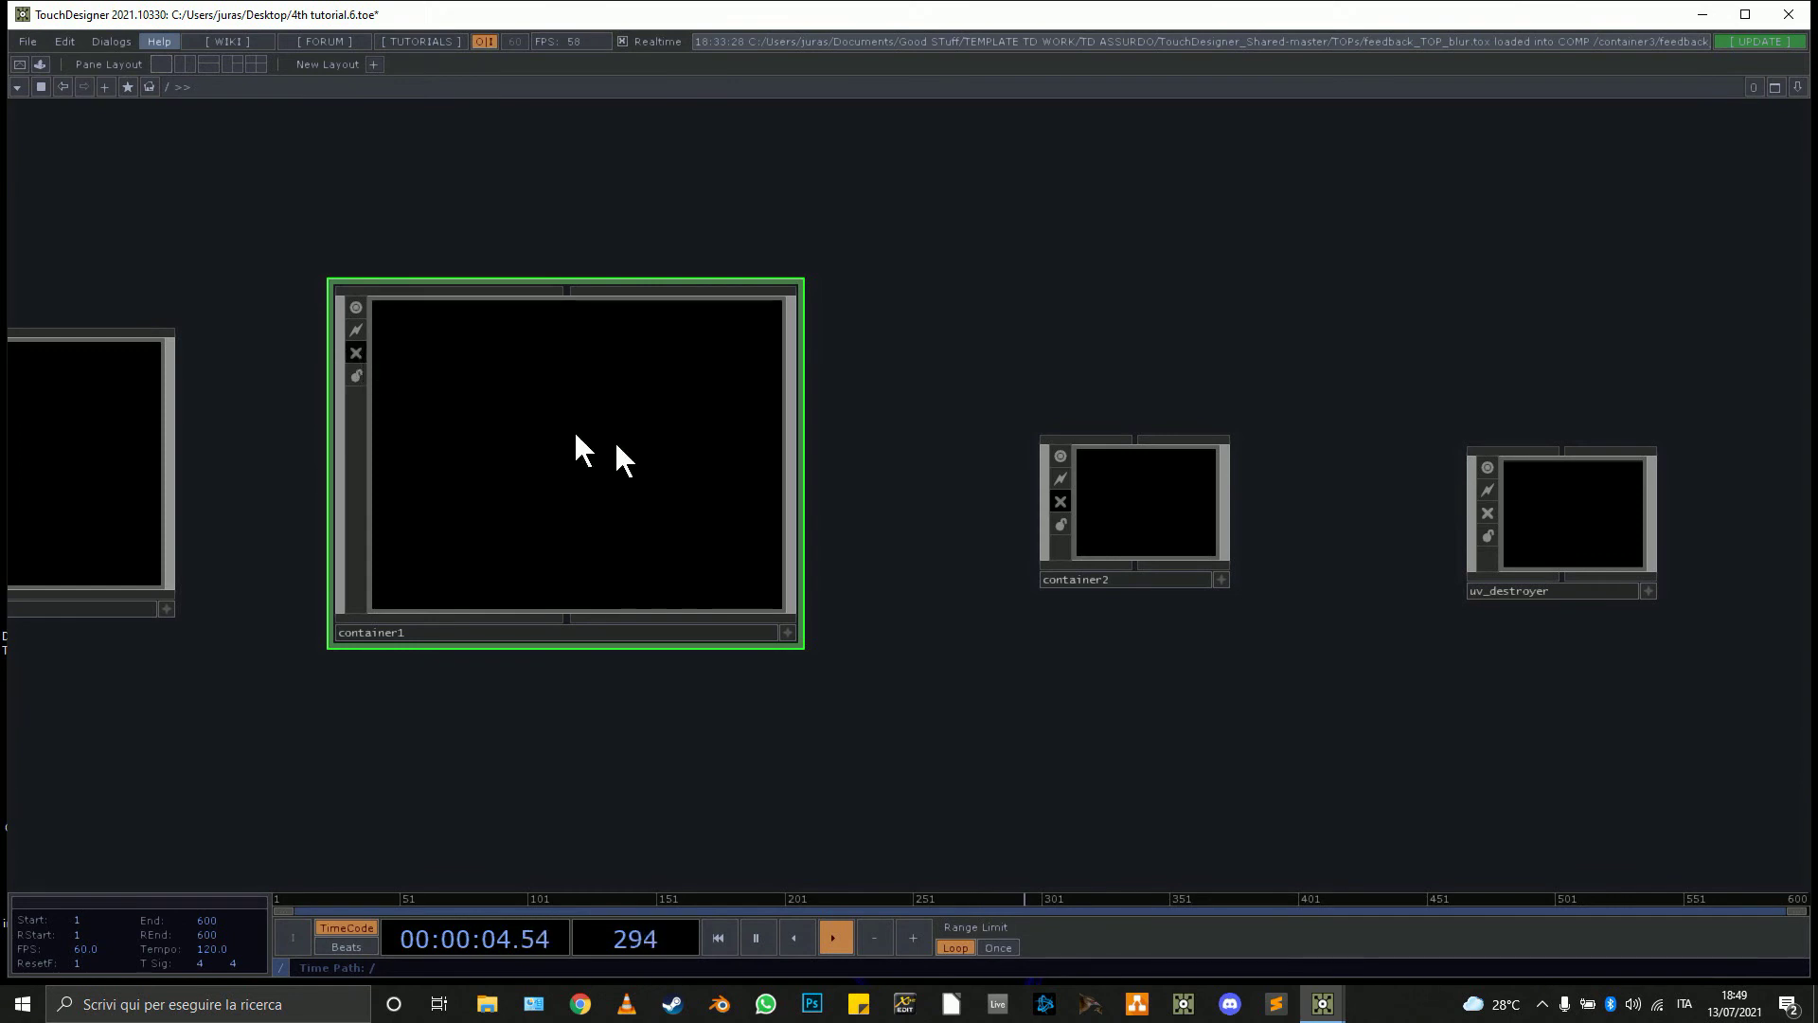
Switch off cooking on uv_destroyer and delete all operators inside container3.
left_click(1488, 513)
left_click_drag(1060, 718, 608, 686)
left_click(942, 434)
key("i")
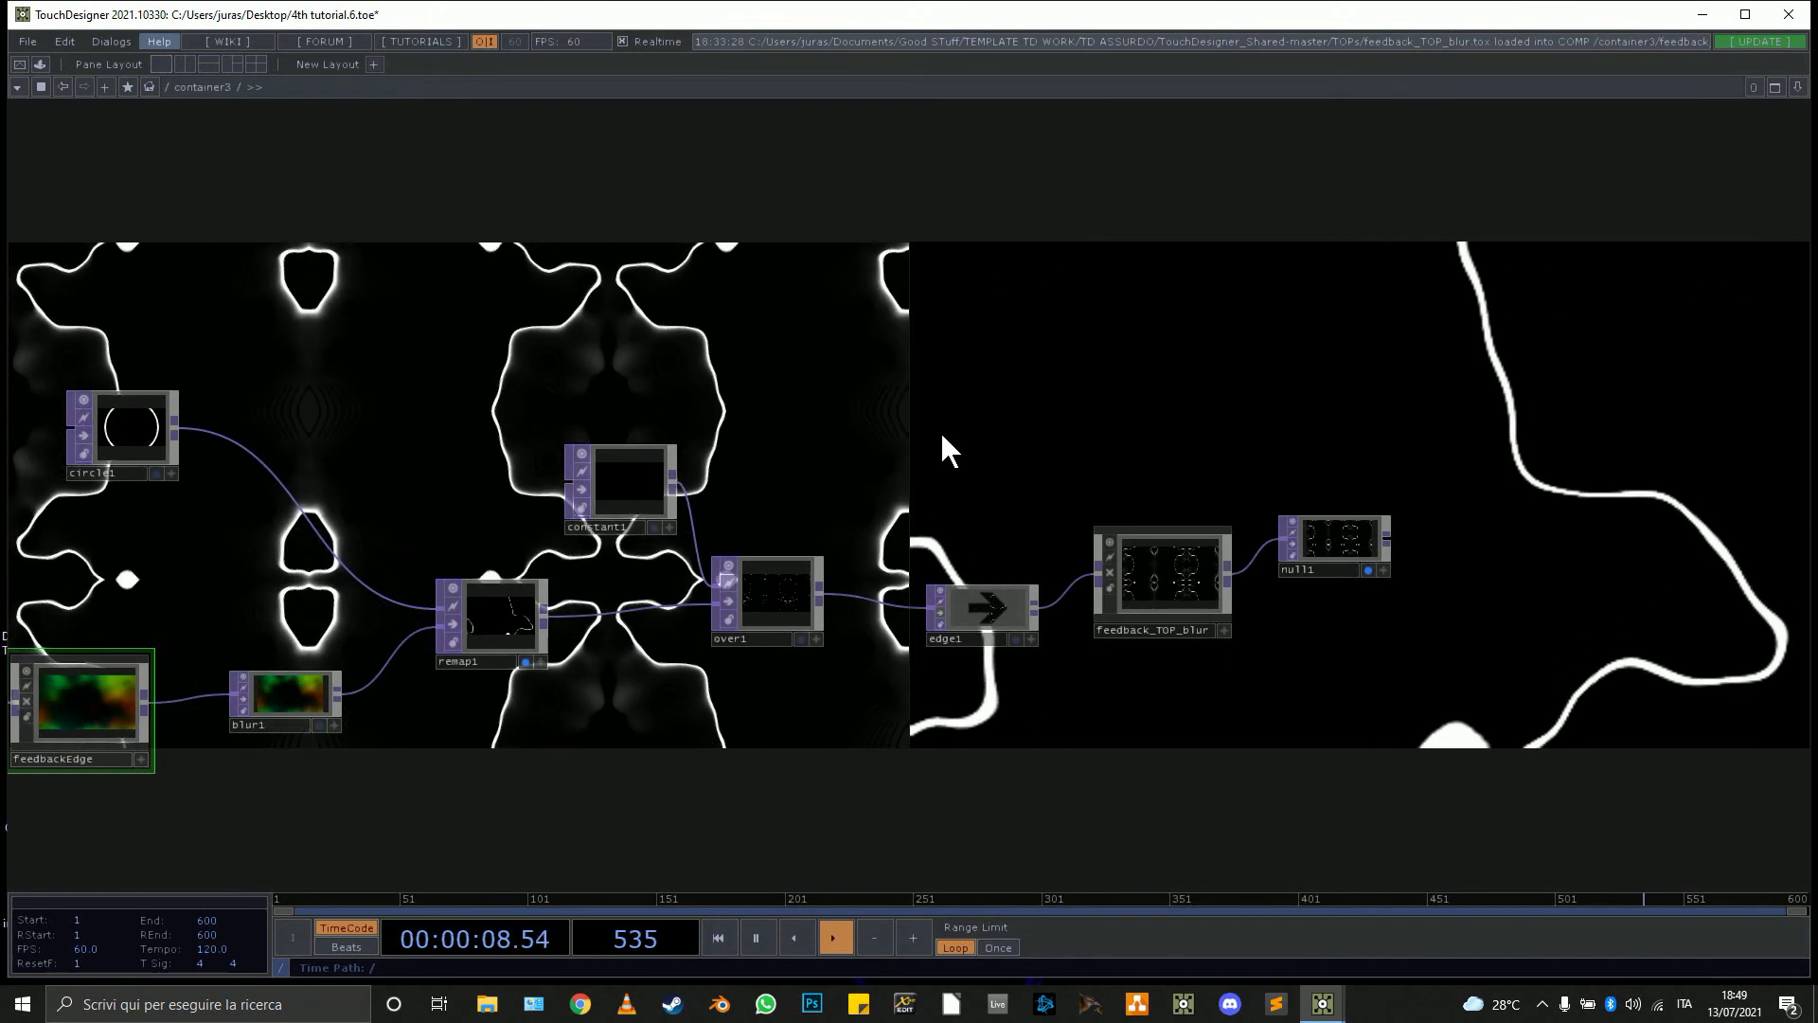
scroll(710, 689, "down", 5)
right_click_drag(215, 528, 1025, 826)
key("Delete")
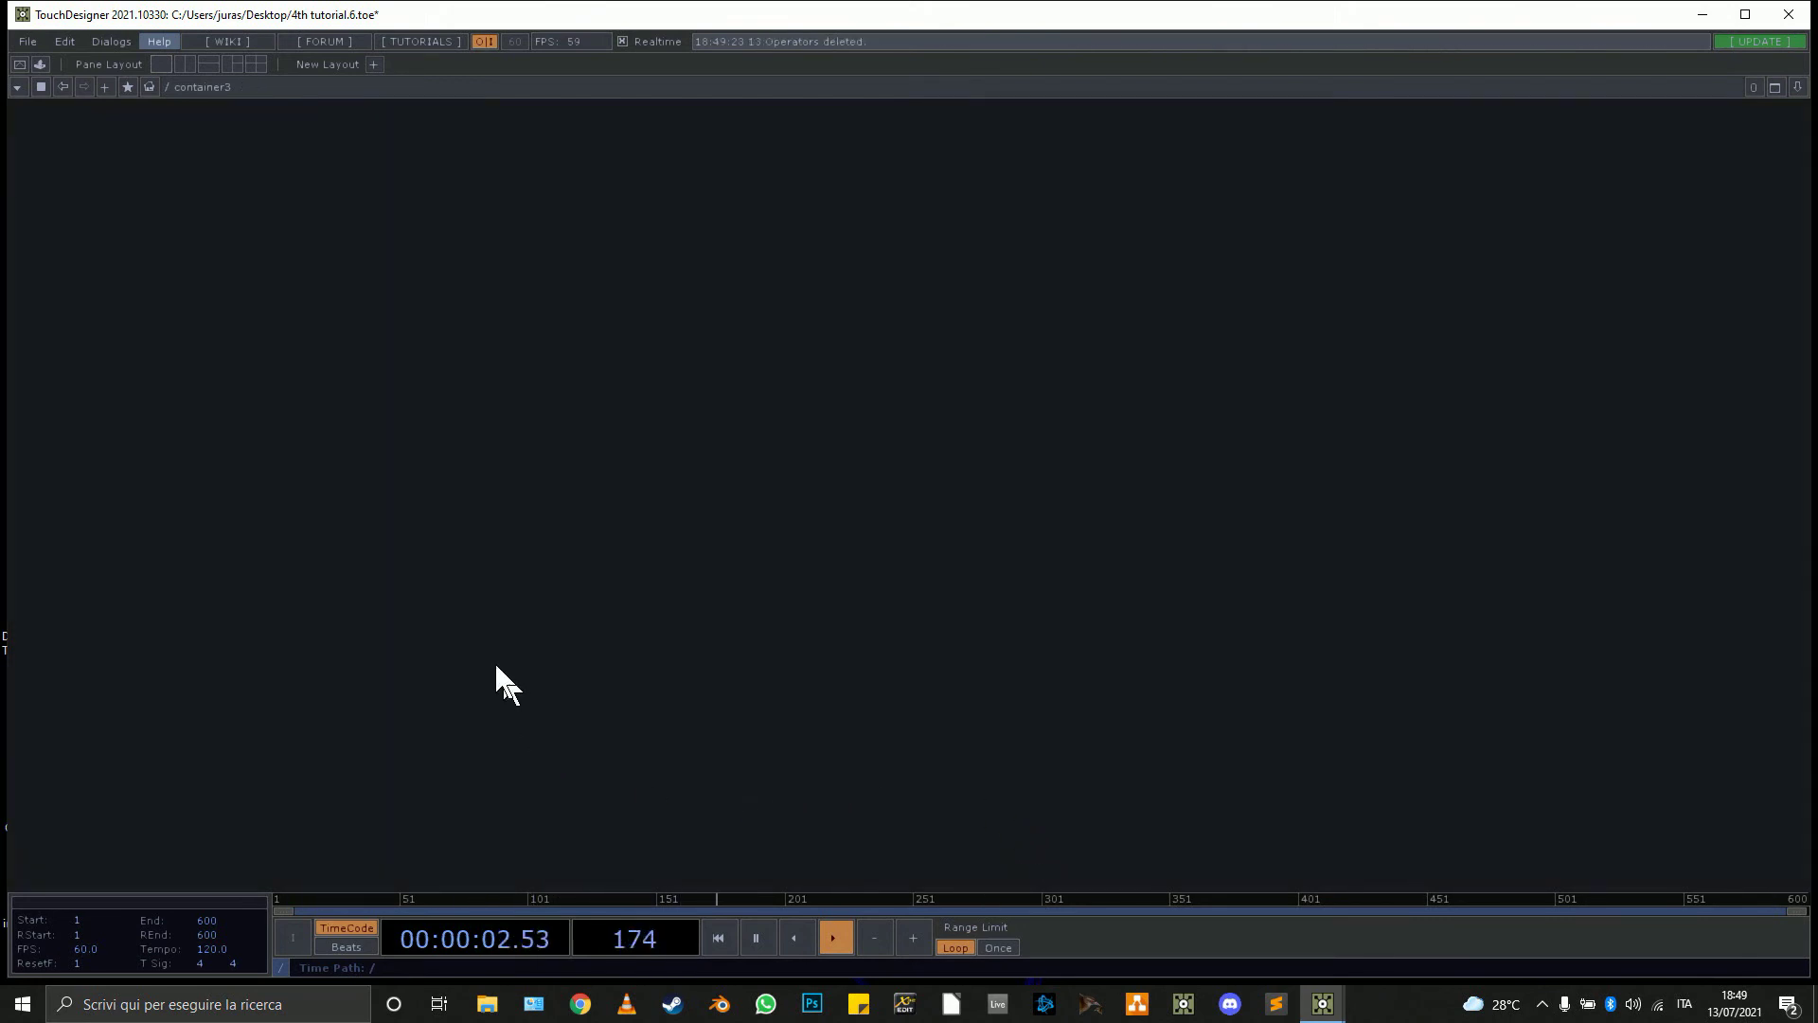
Add a GLSL TOP to the empty container3 network.
key("Tab")
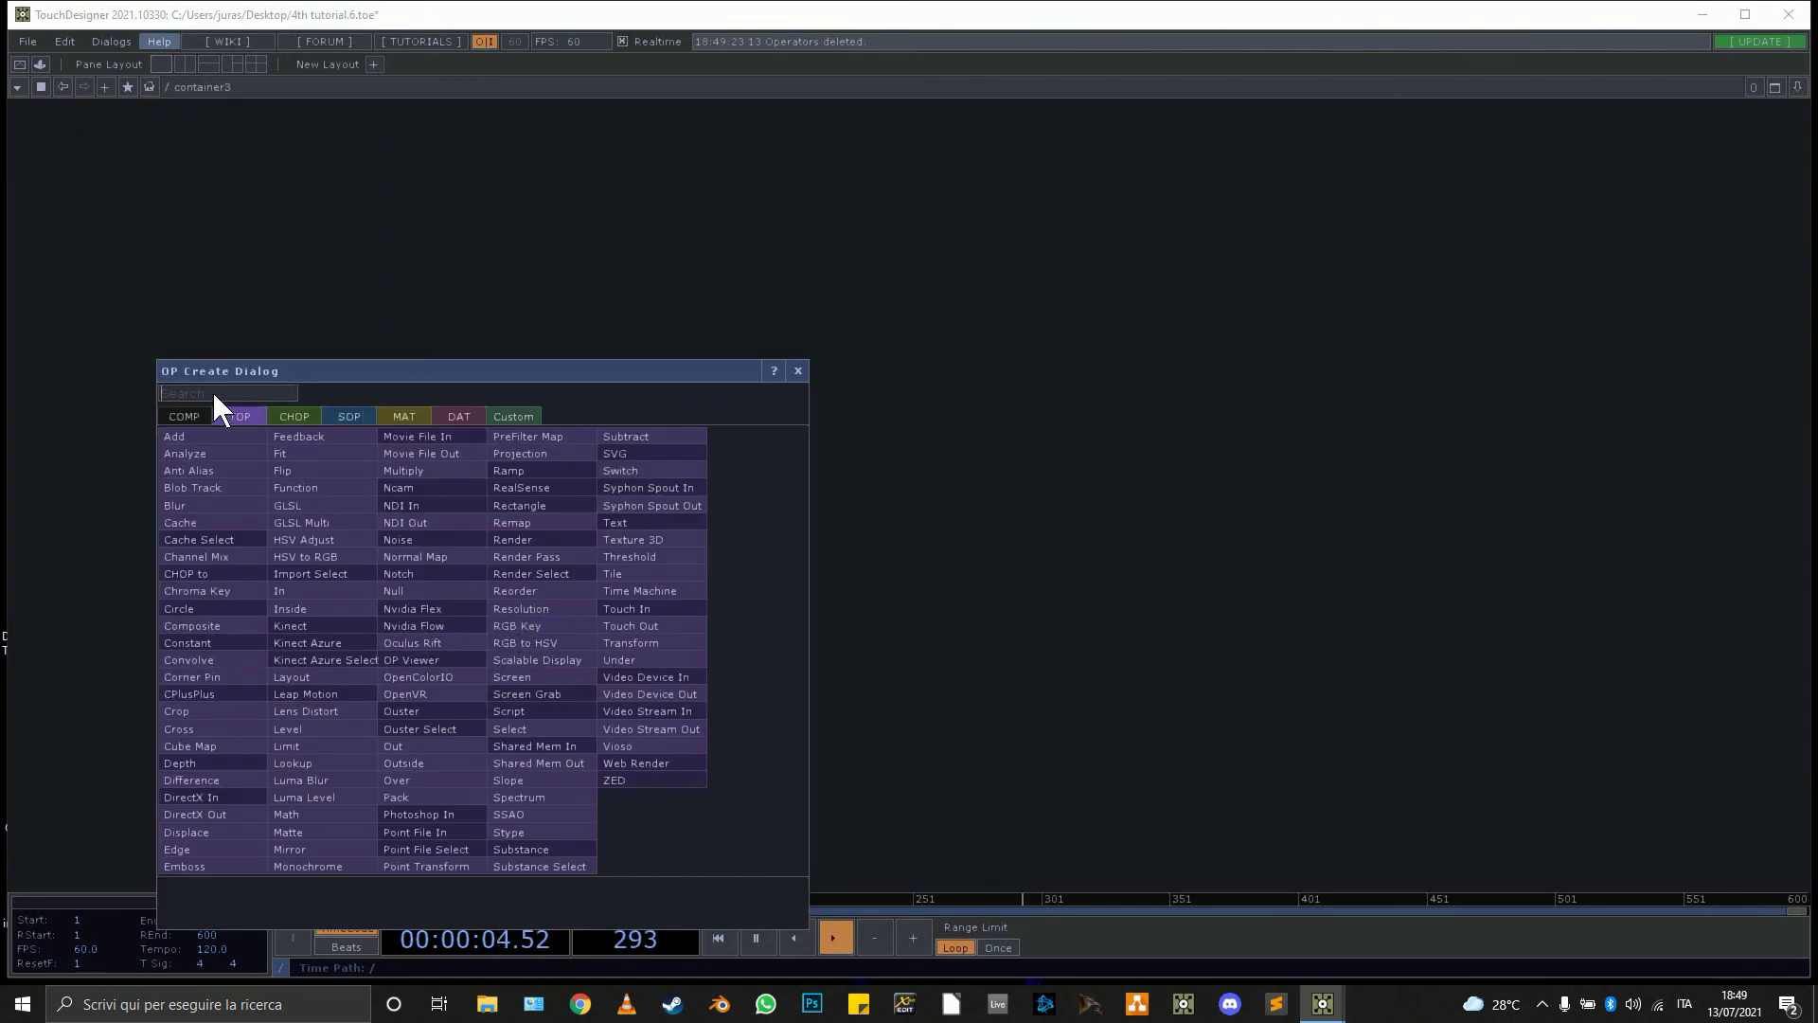
left_click(313, 505)
left_click(523, 561)
Make the glsl1_pixel code editable and insert blank lines between the fragColor declaration and the main function.
scroll(524, 569, "up", 5)
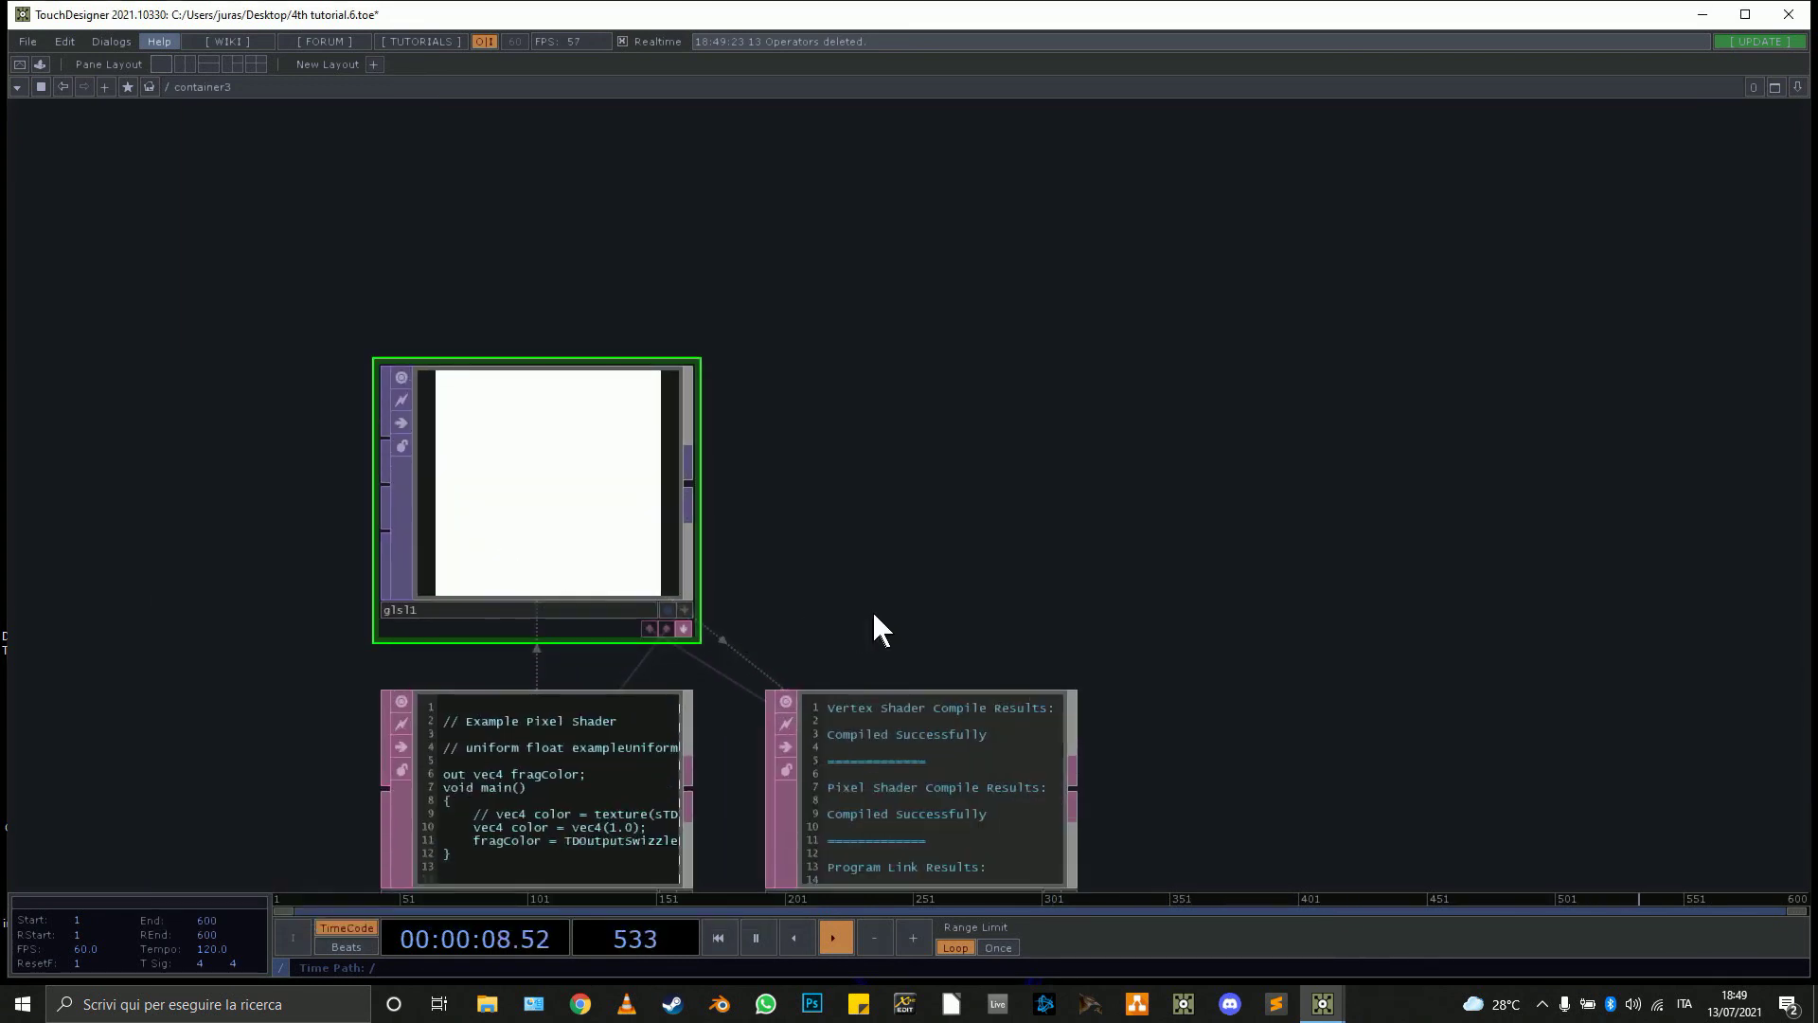
scroll(688, 544, "up", 3)
scroll(689, 544, "down", 1)
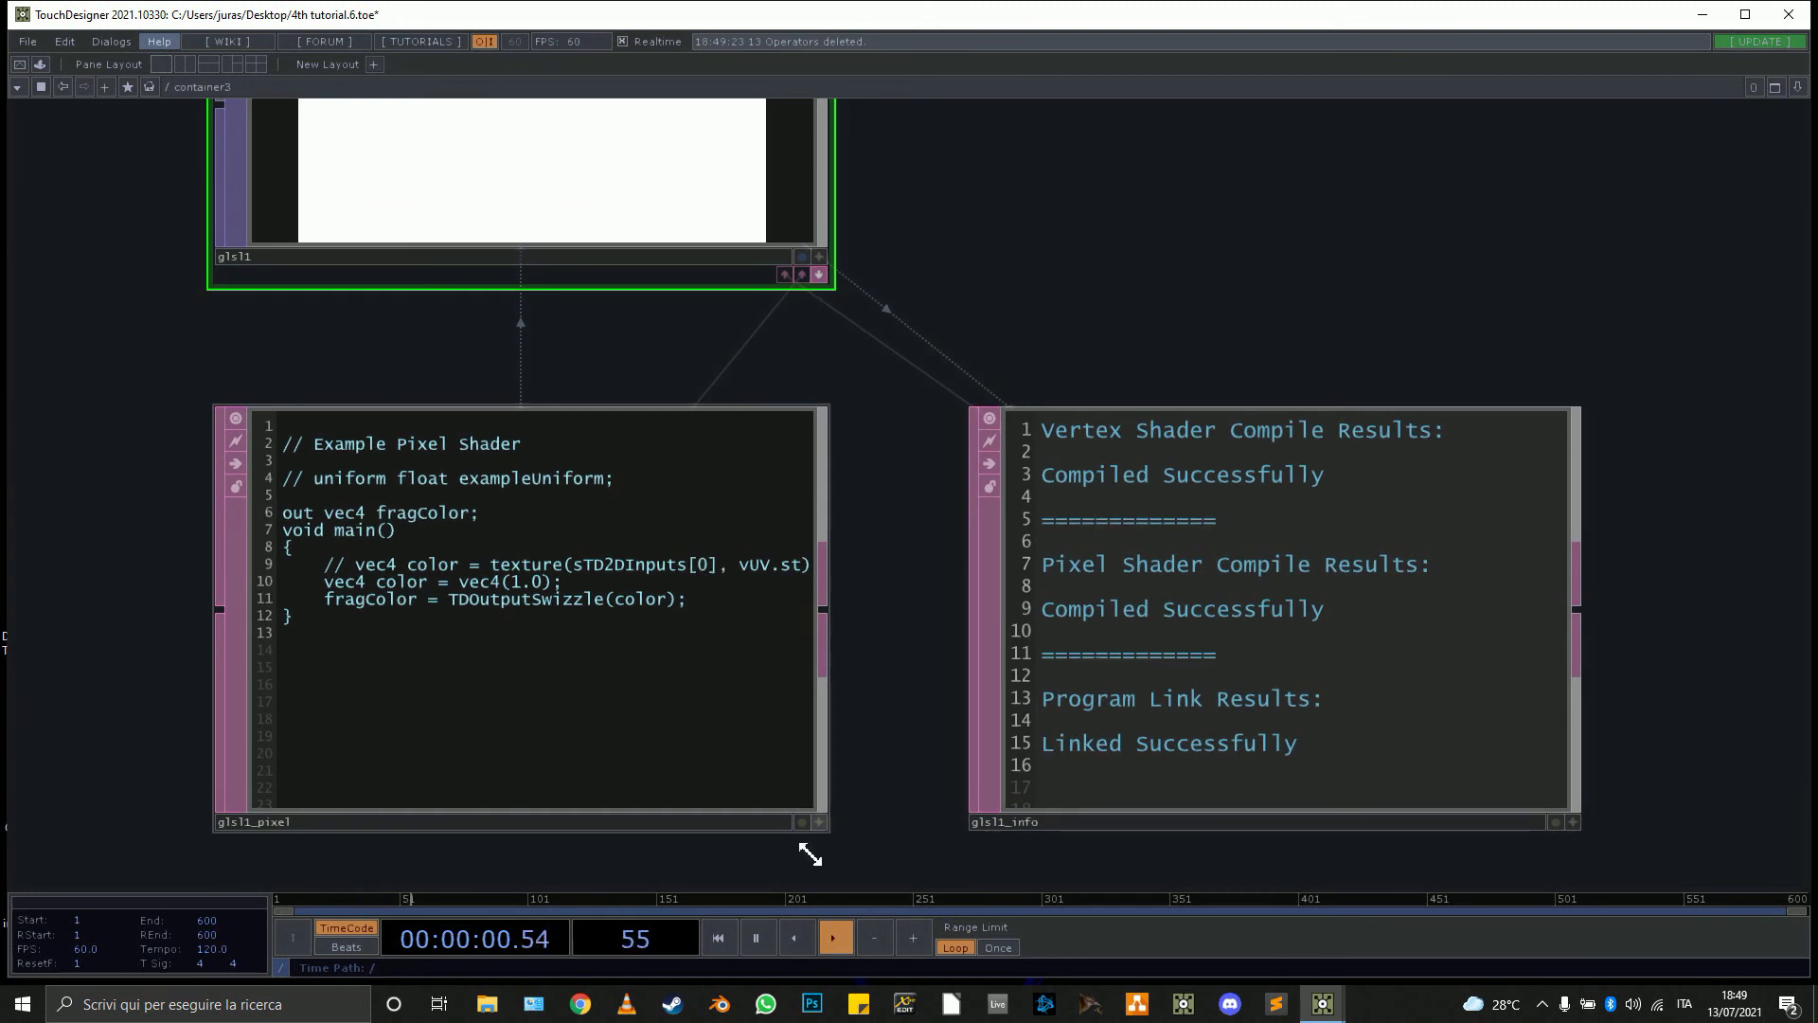
left_click(819, 821)
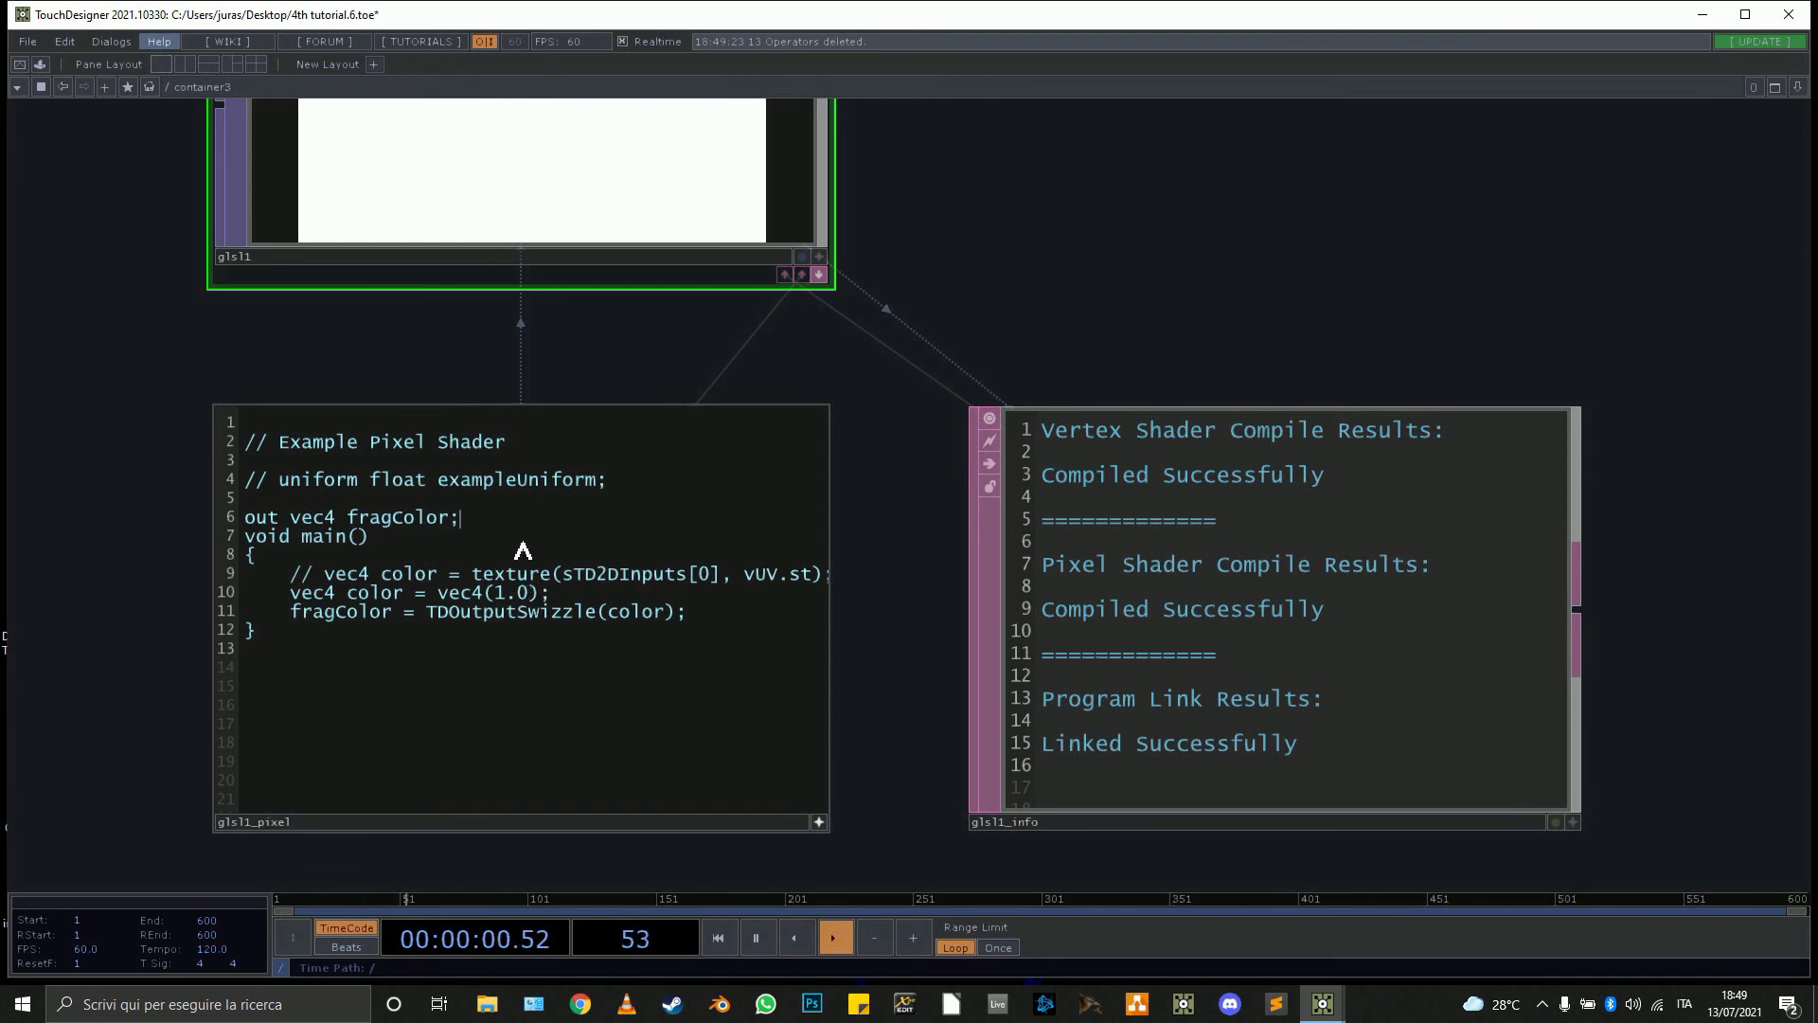
key("Return")
key("Return")
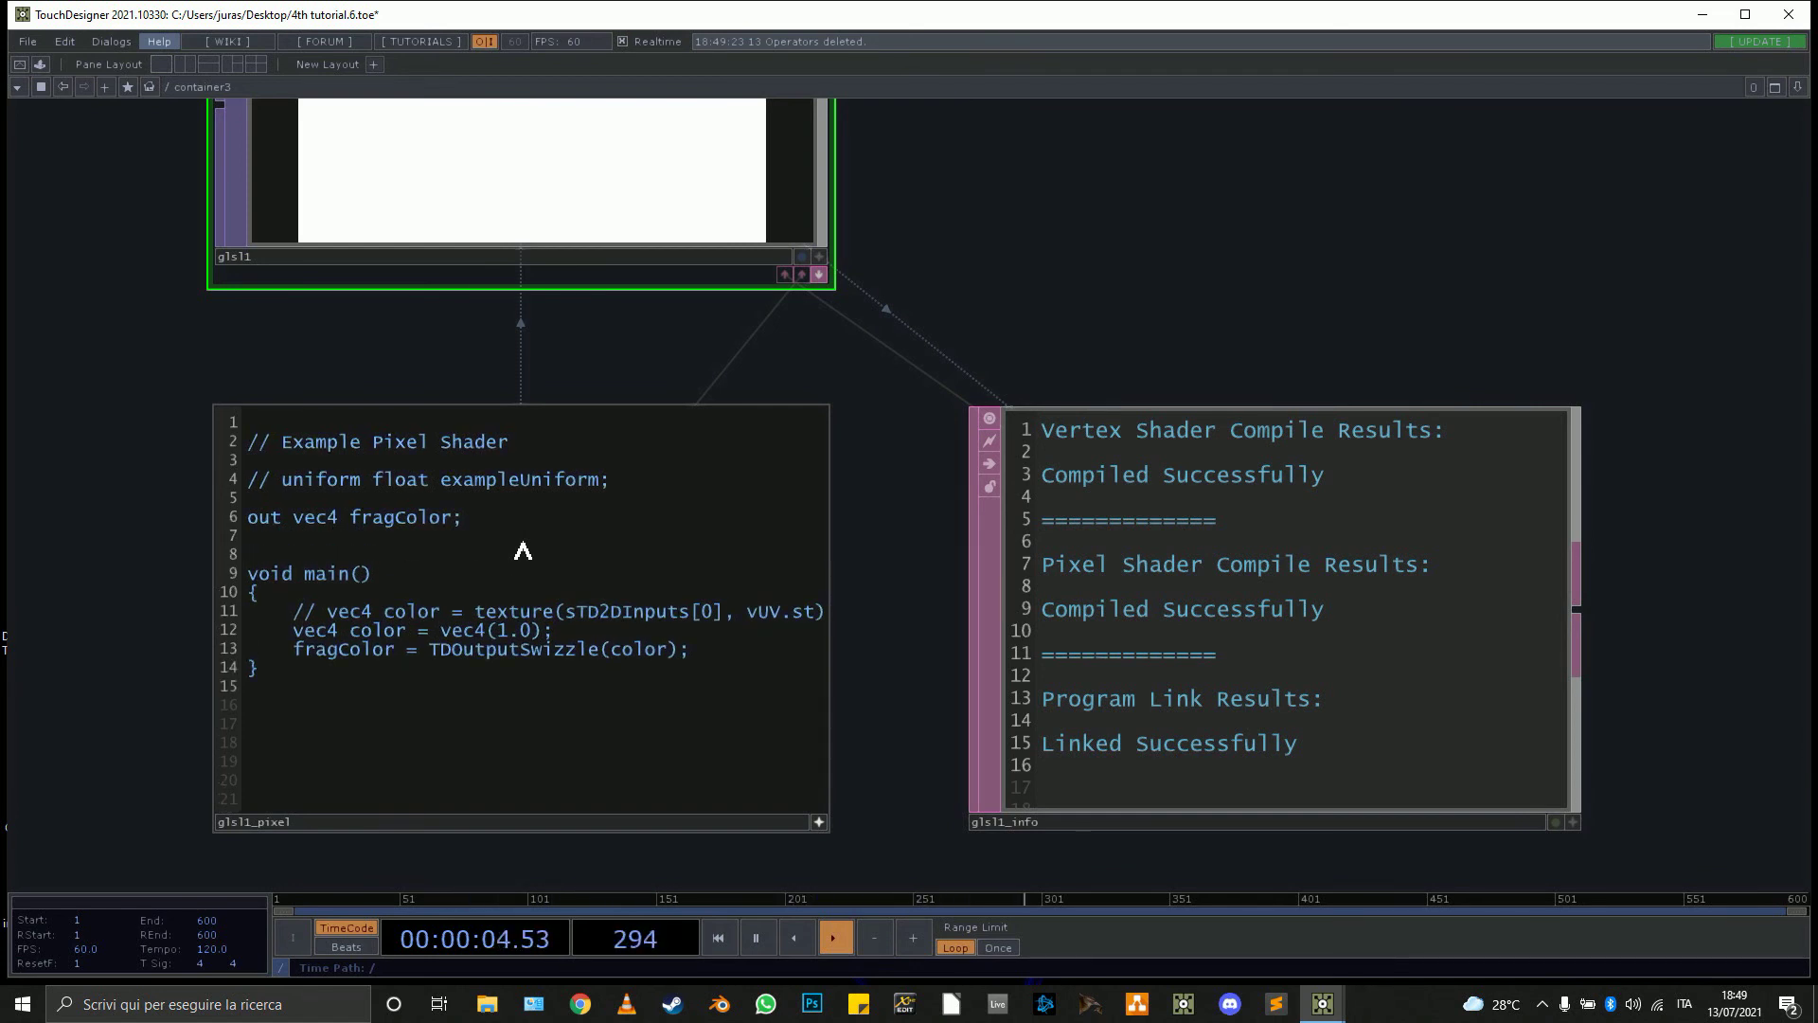
Declare "uniform float Time;" above the fragColor output in glsl1_pixel, with blank lines separating them.
key("Return")
key("Return")
key("Return")
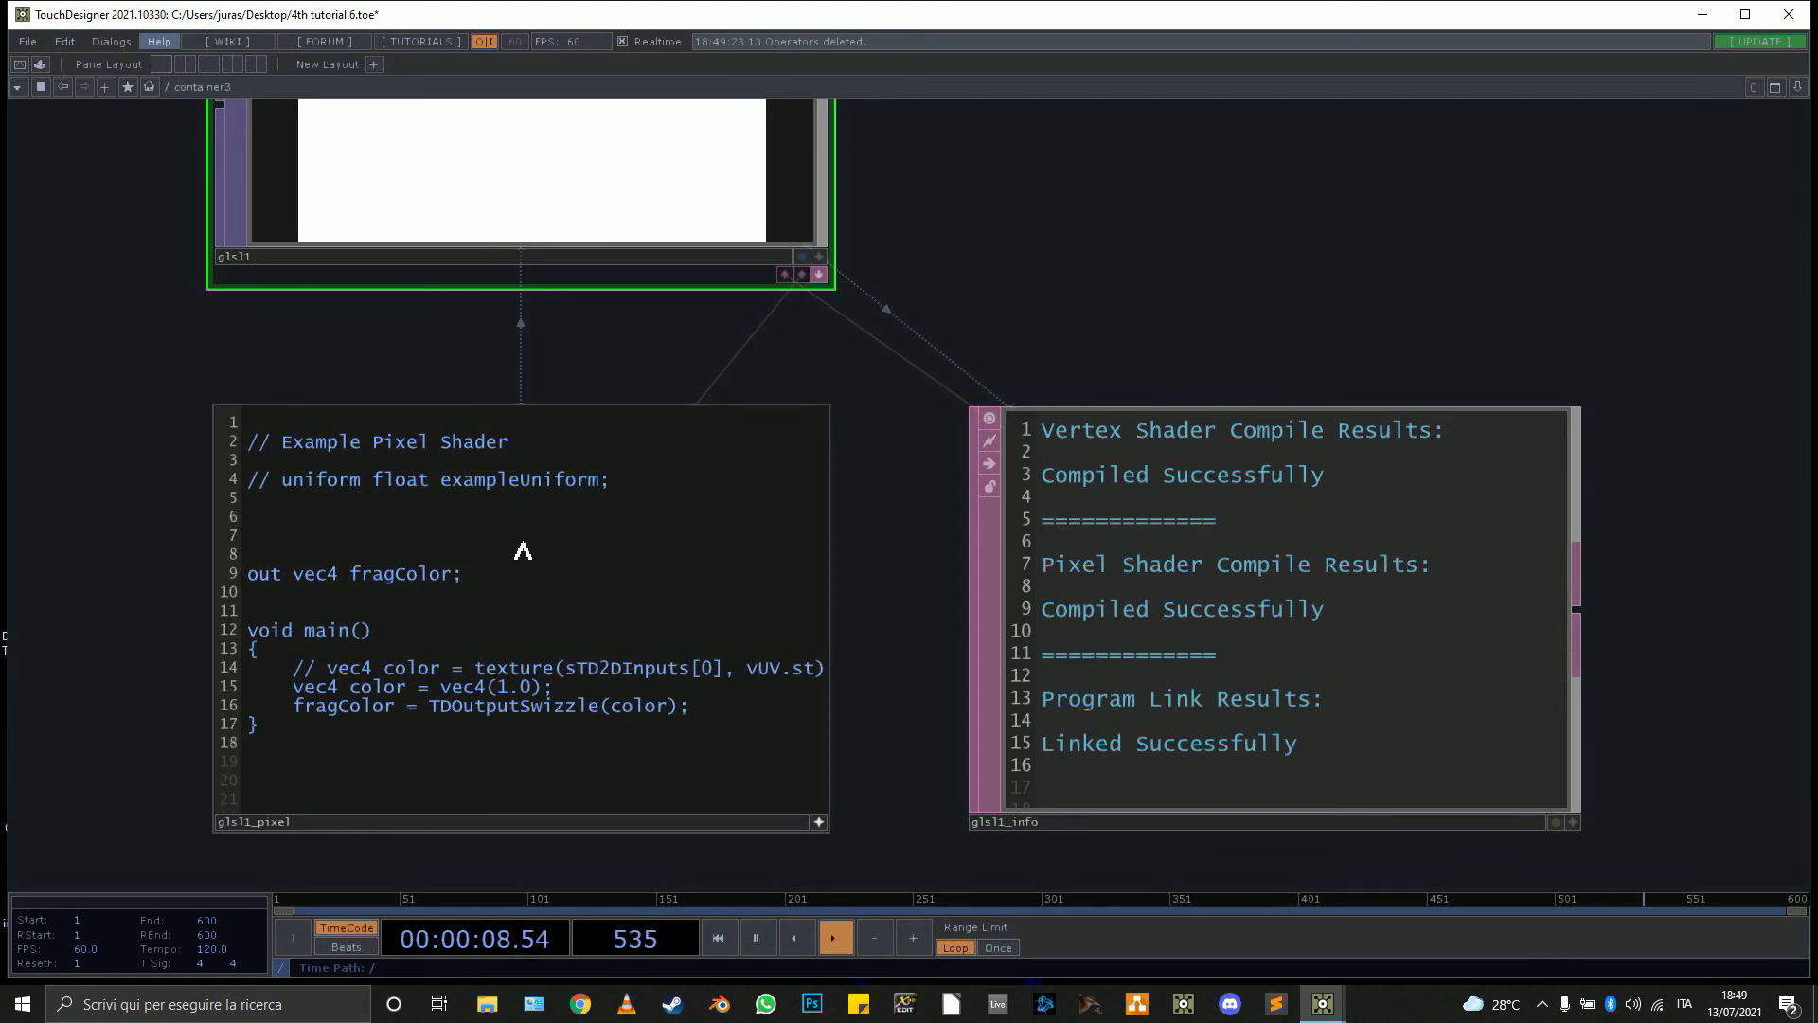
type("uniform flot")
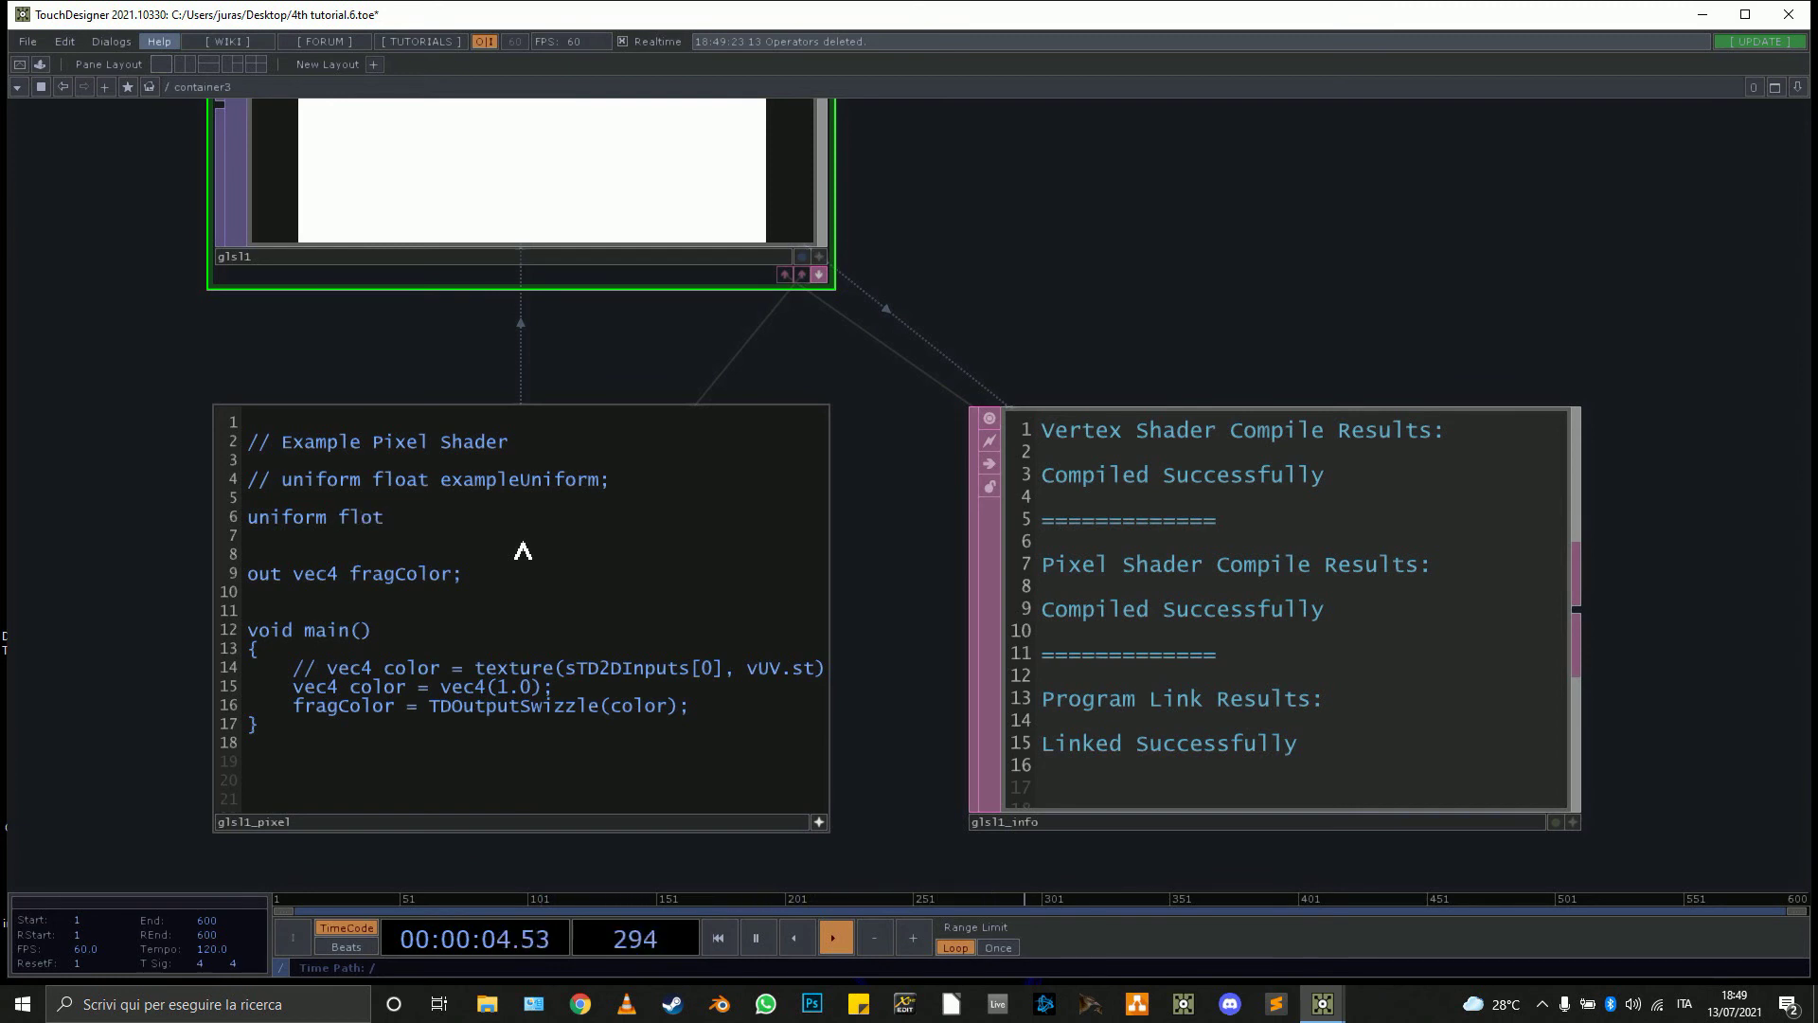
key("BackSpace")
key("BackSpace")
type("oat Time;")
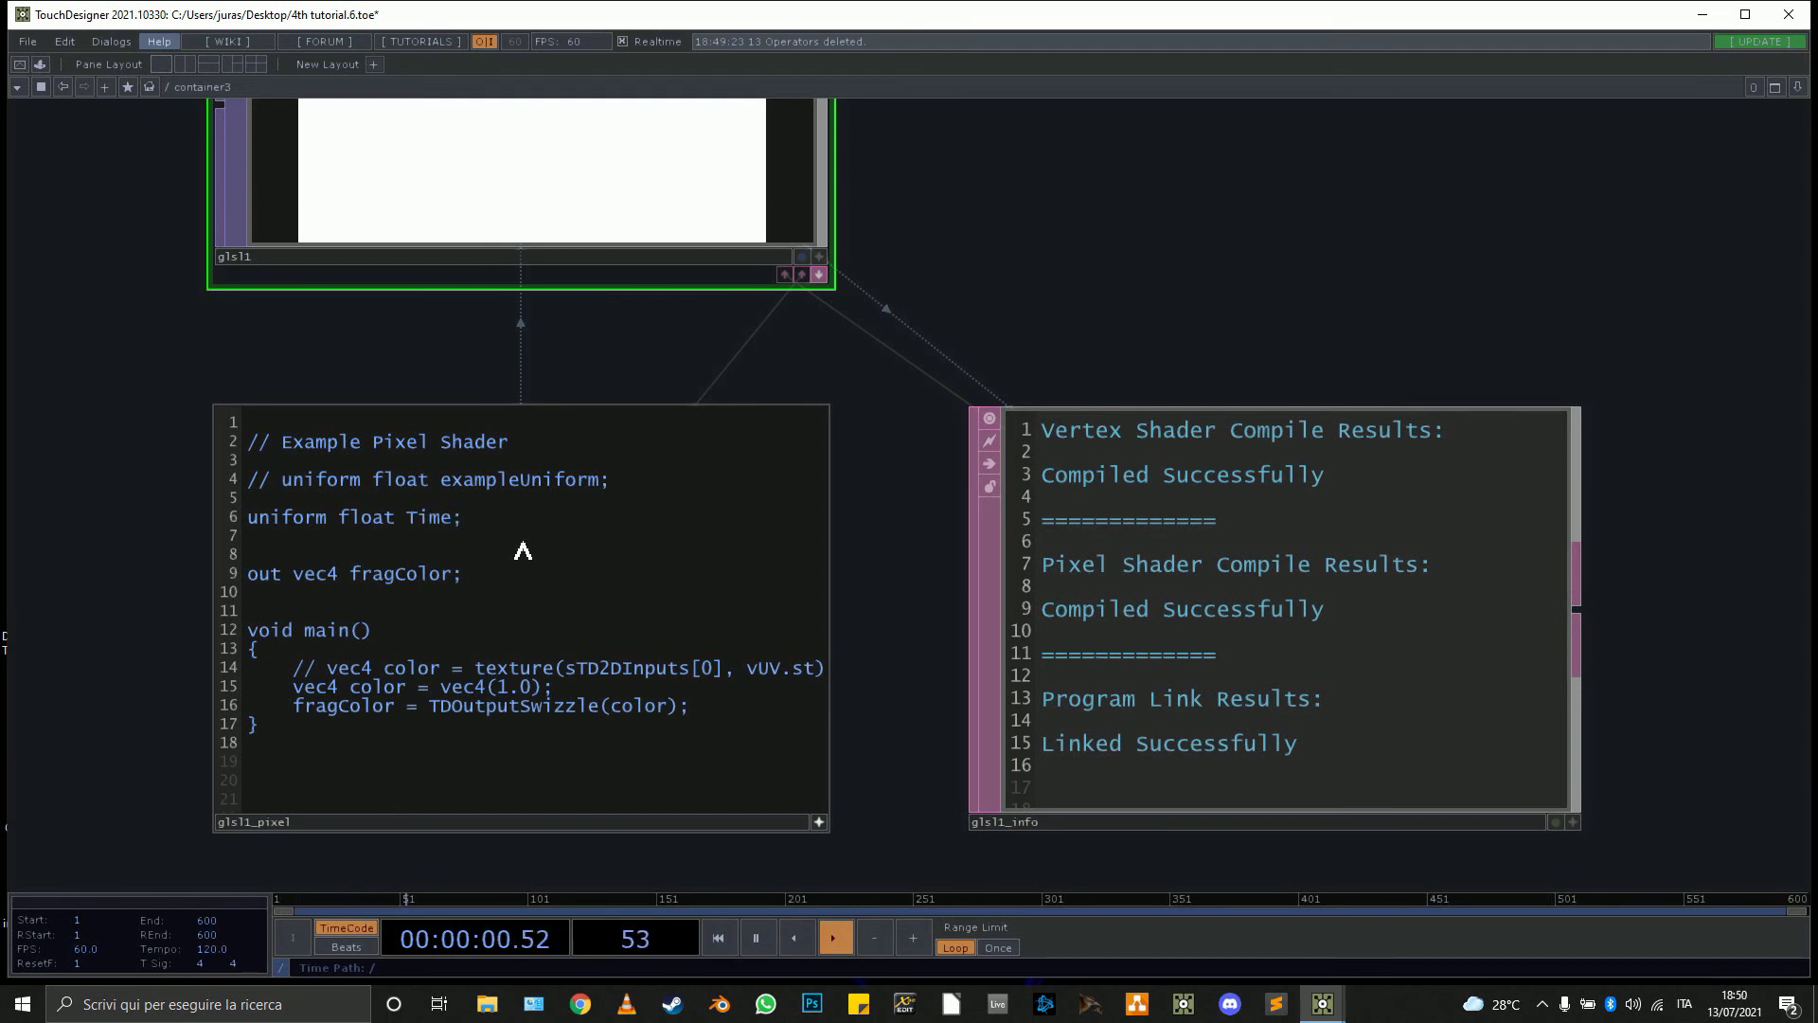
Name glsl1's first vector uniform "Time".
left_click_drag(1114, 267, 1113, 497)
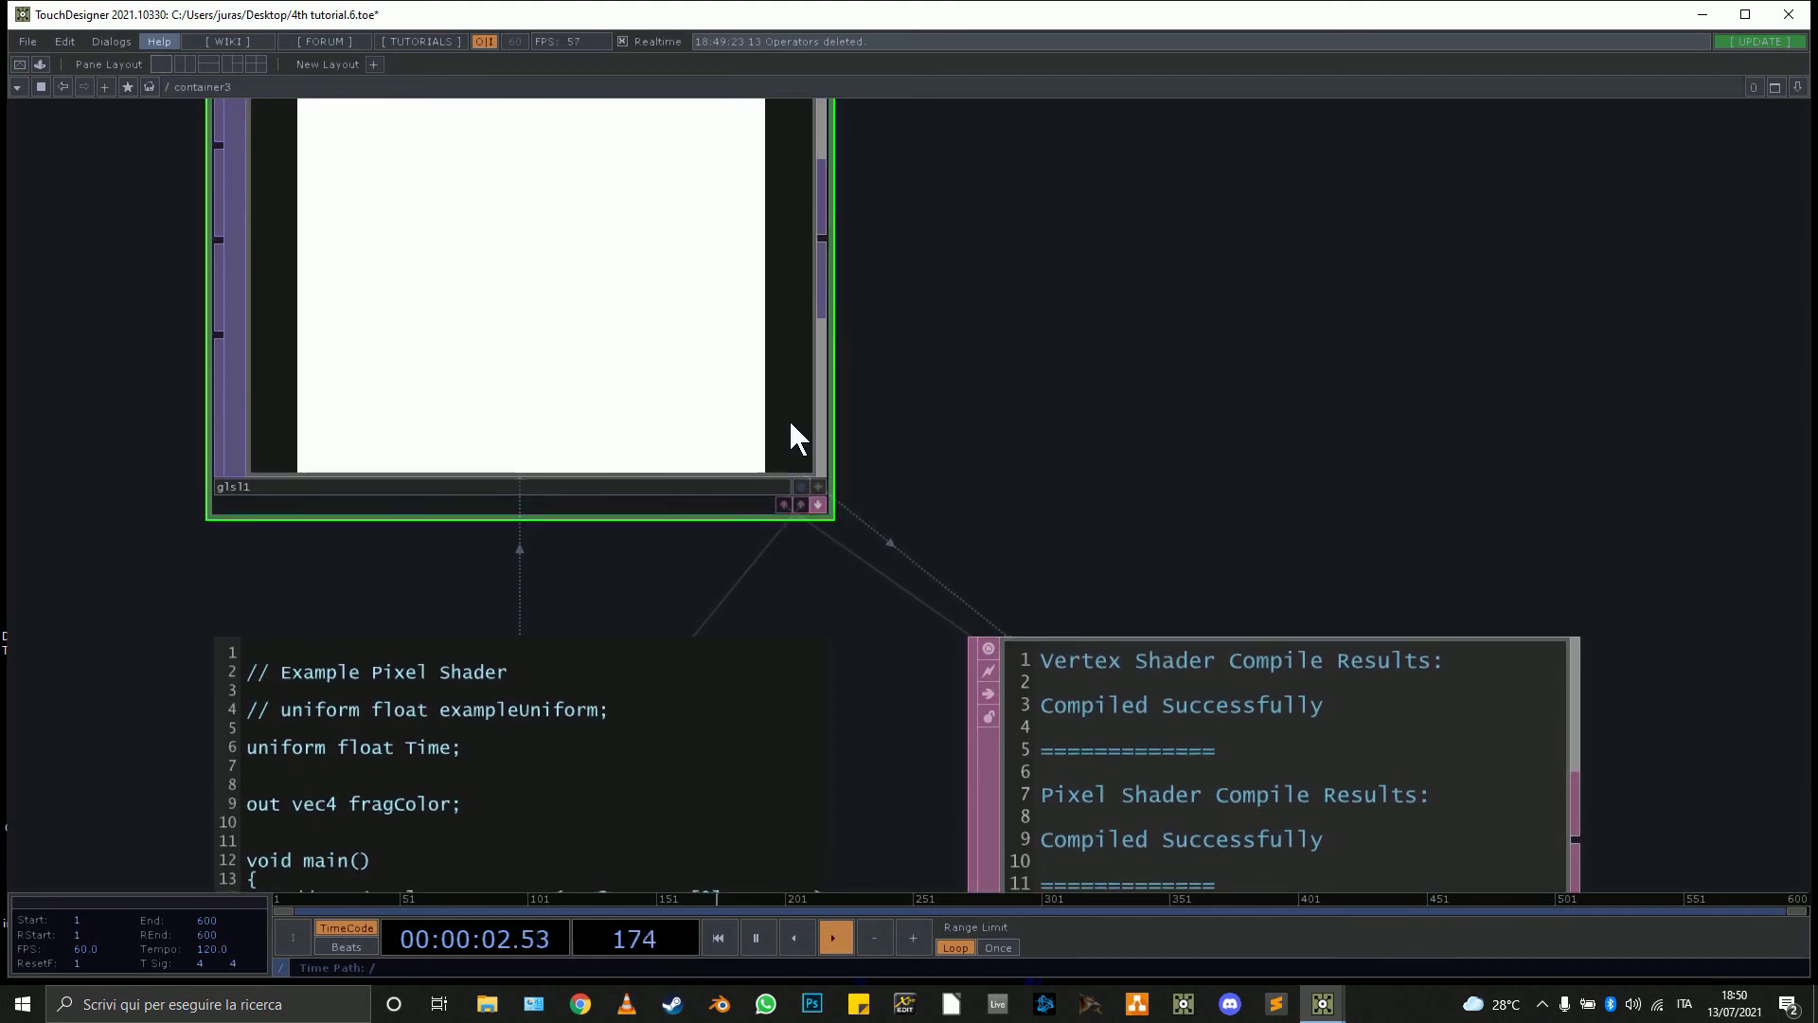
scroll(796, 436, "down", 3)
key("p")
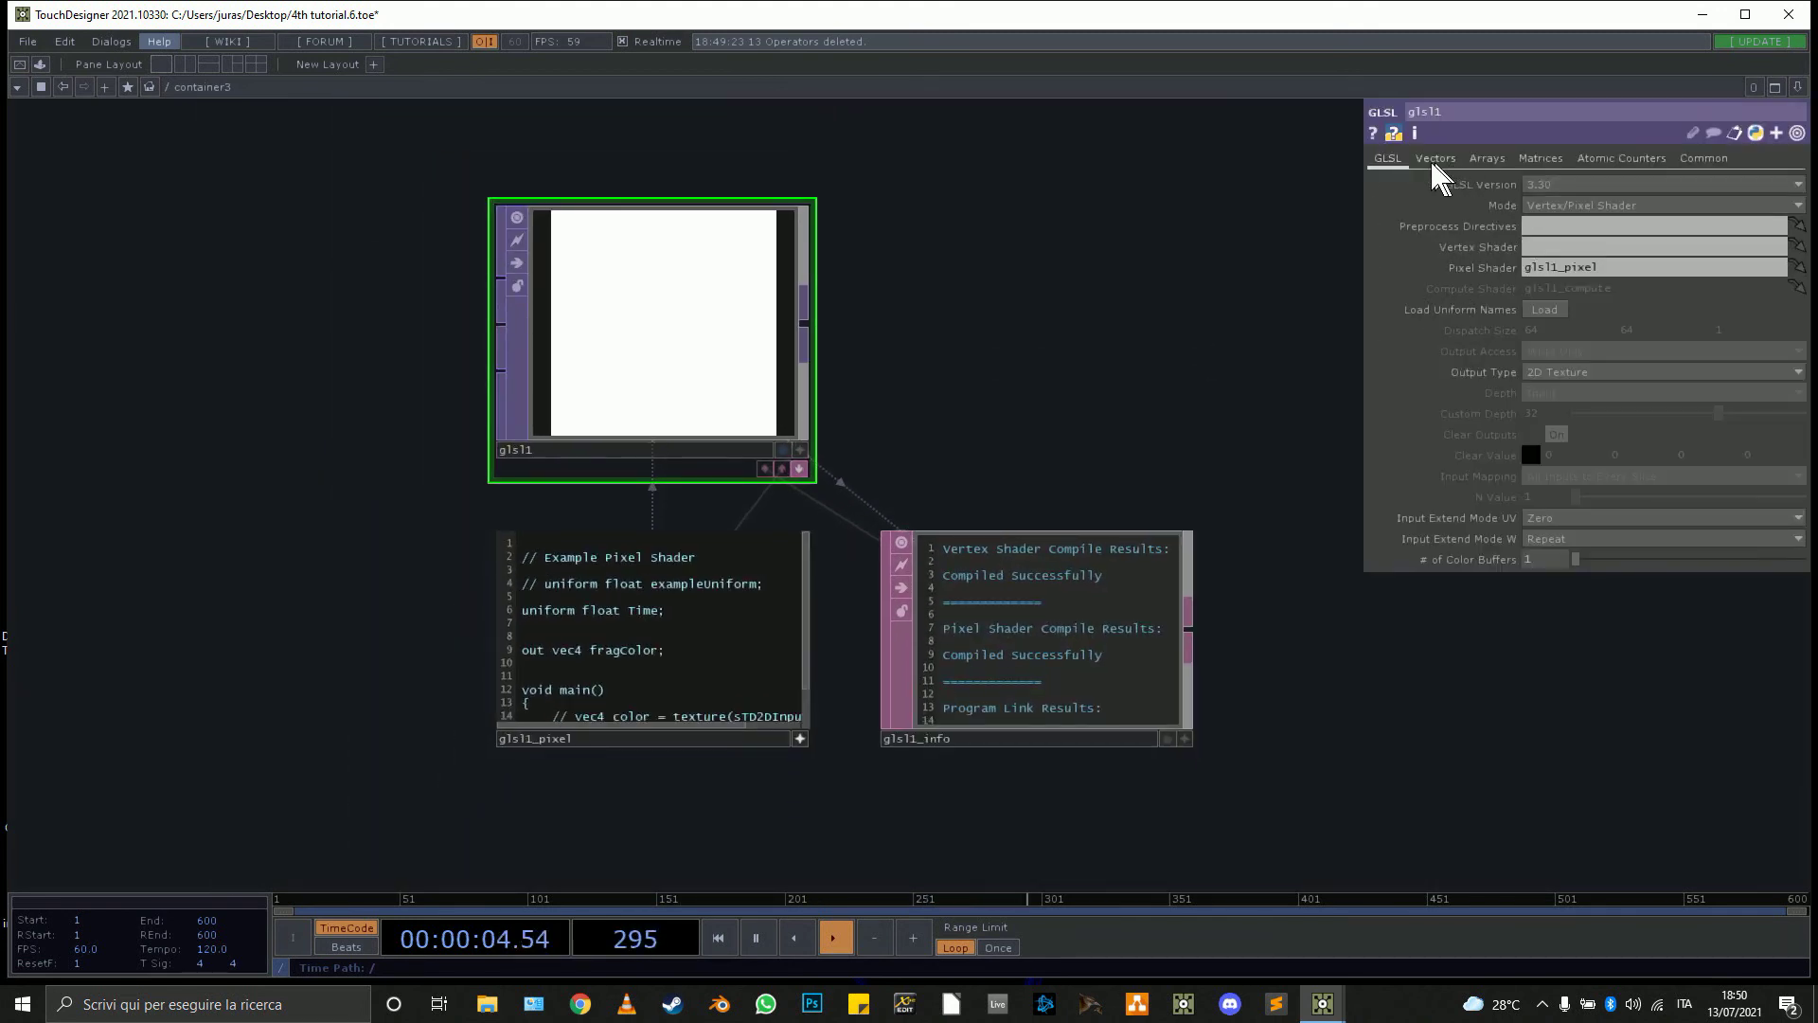
left_click(1435, 158)
left_click(1557, 182)
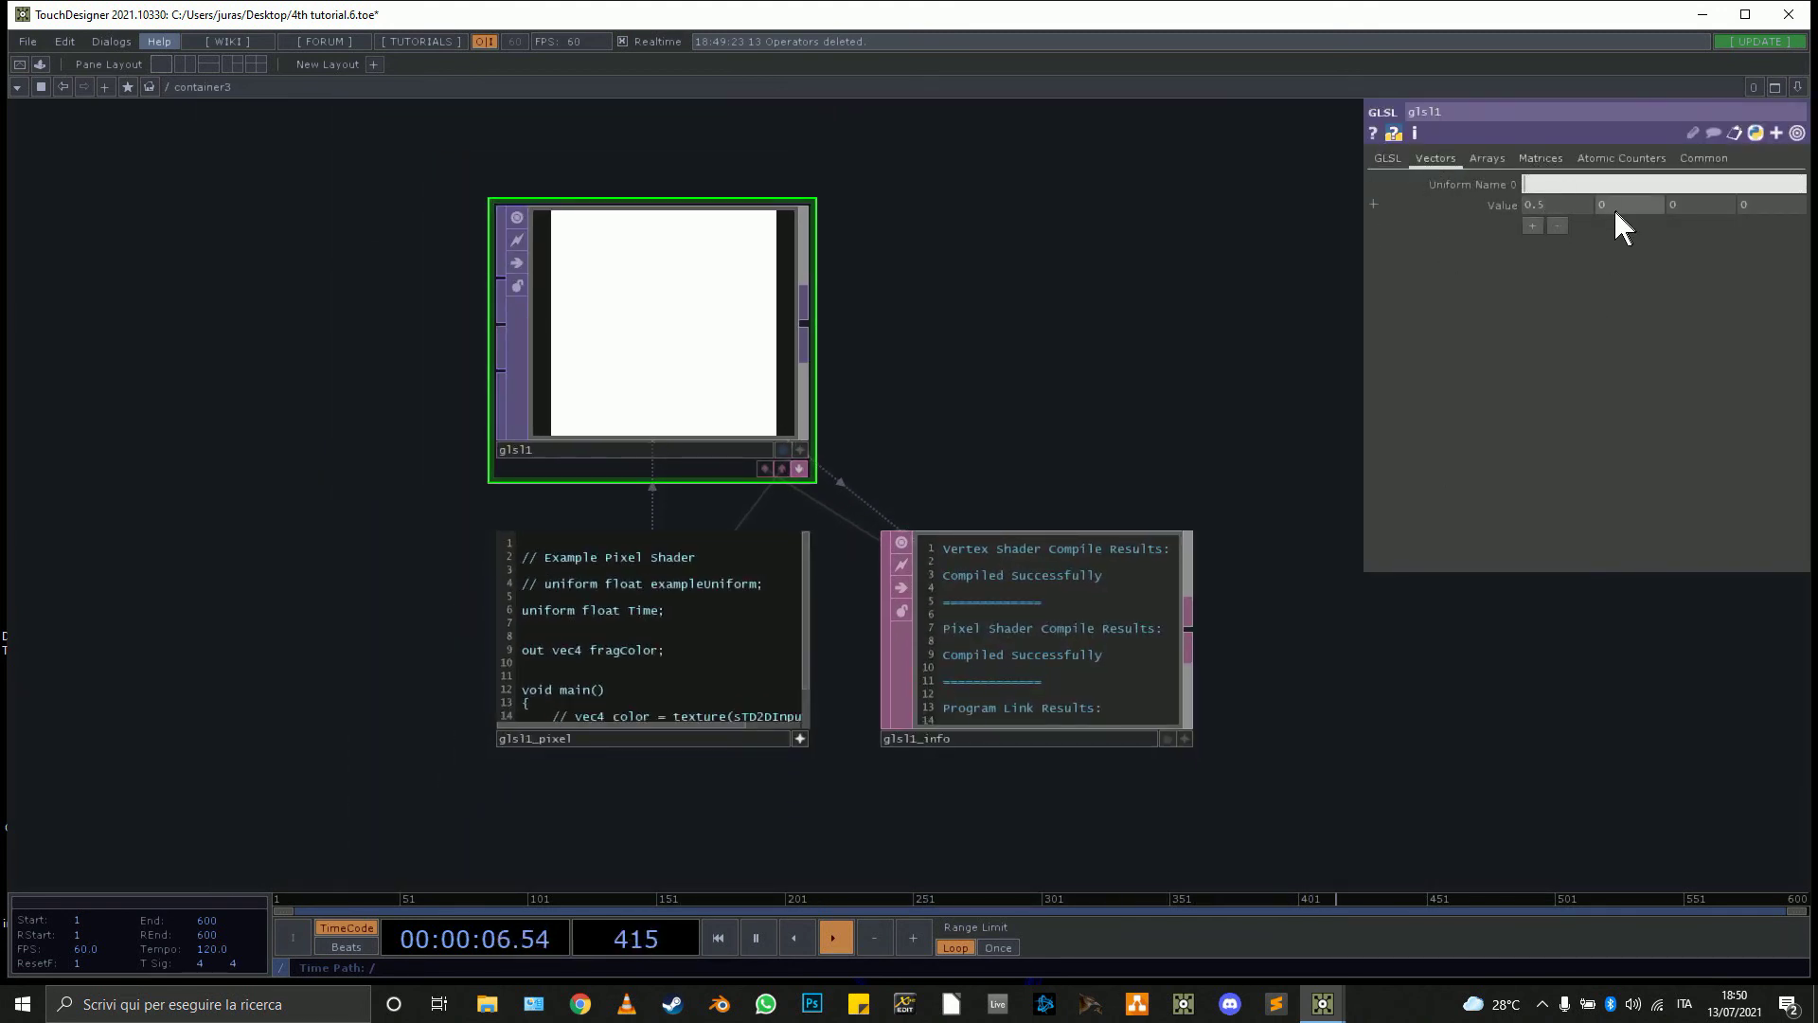
type("Time")
Set the first value of glsl1's Time uniform to the expression absTime.seconds*.03.
left_click(1566, 201)
type("abs")
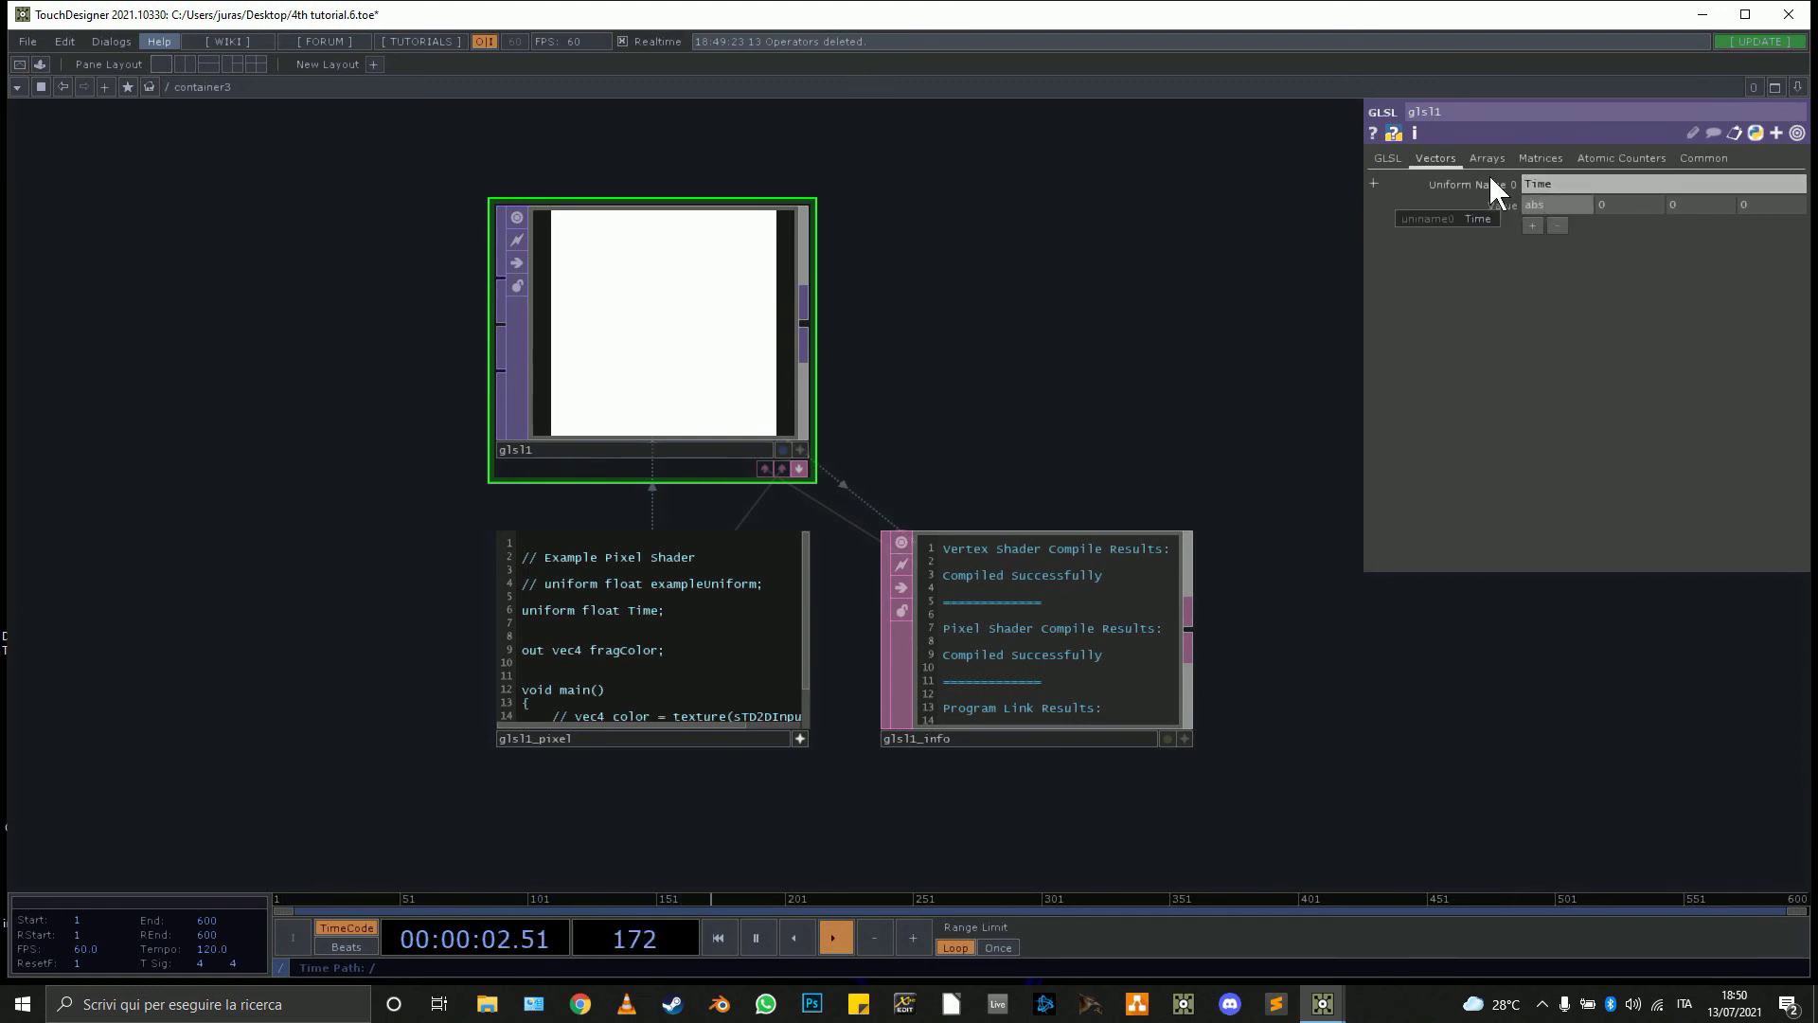
type("T")
type("ime")
type(".seco")
type("nds*.03")
key("Return")
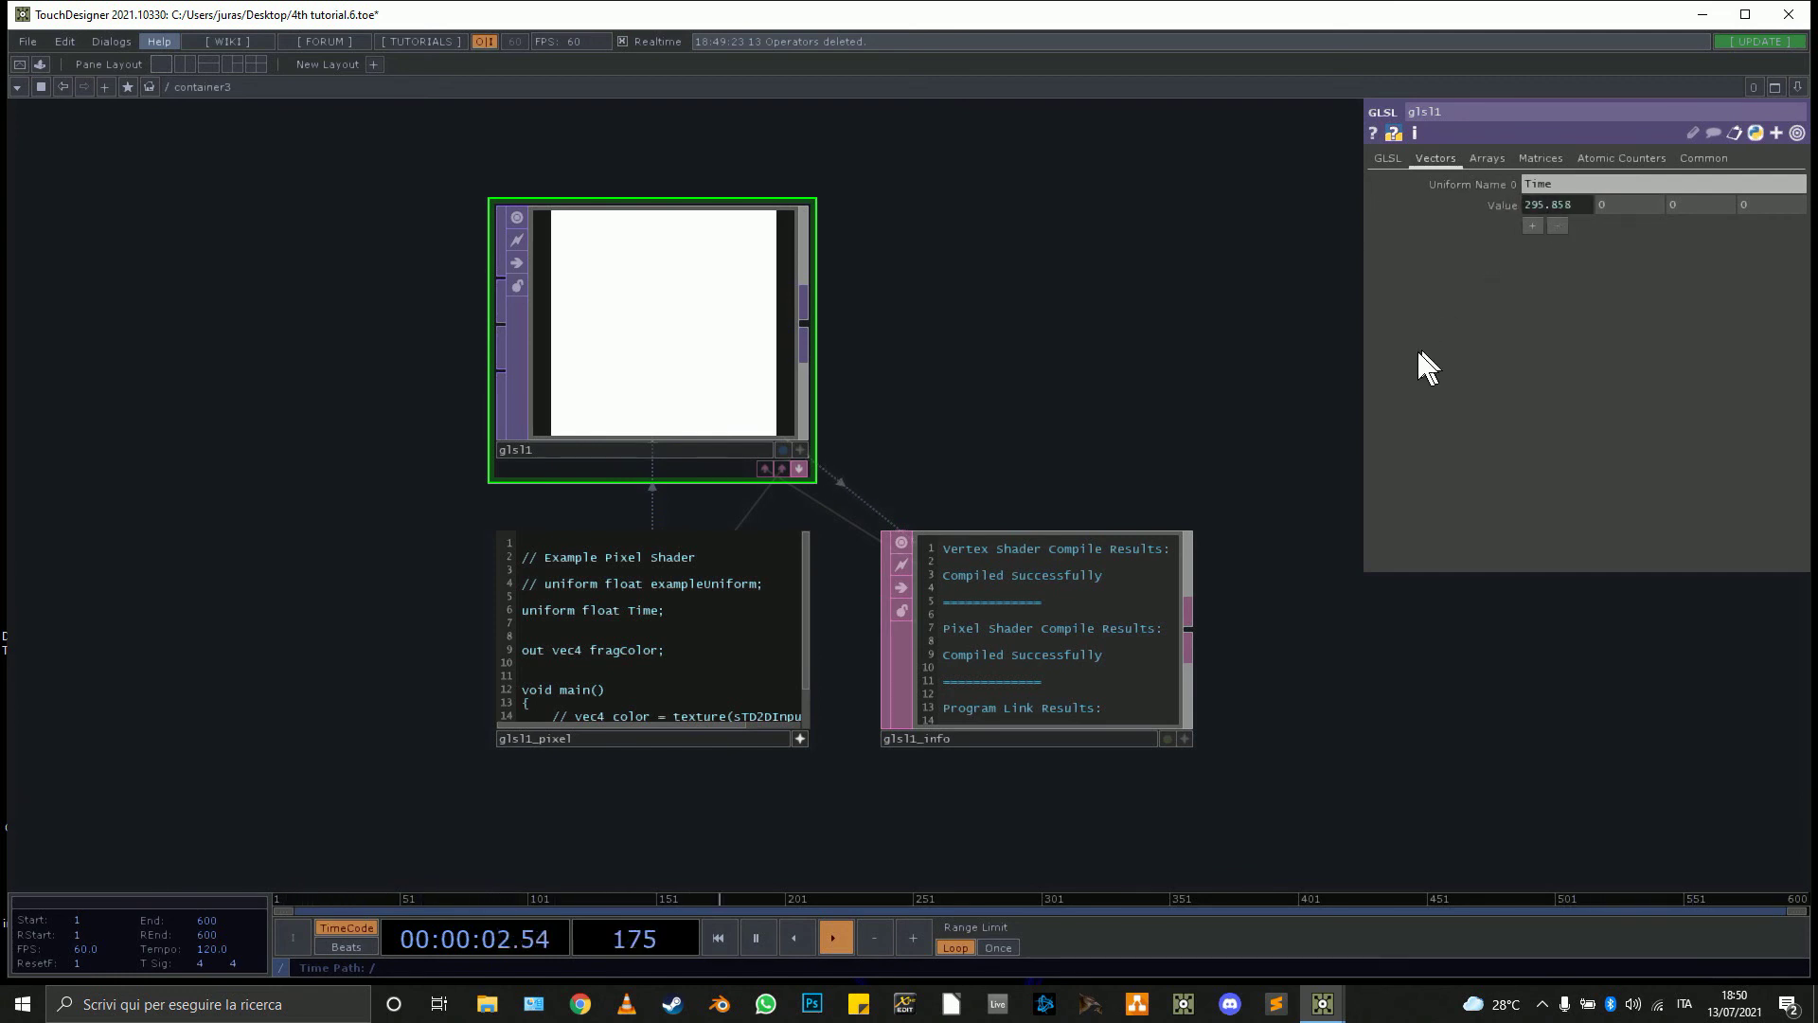
Insert blank lines above the "vec4 color = vec4(1.0);" line in glsl1_pixel's main function.
scroll(581, 757, "up", 3)
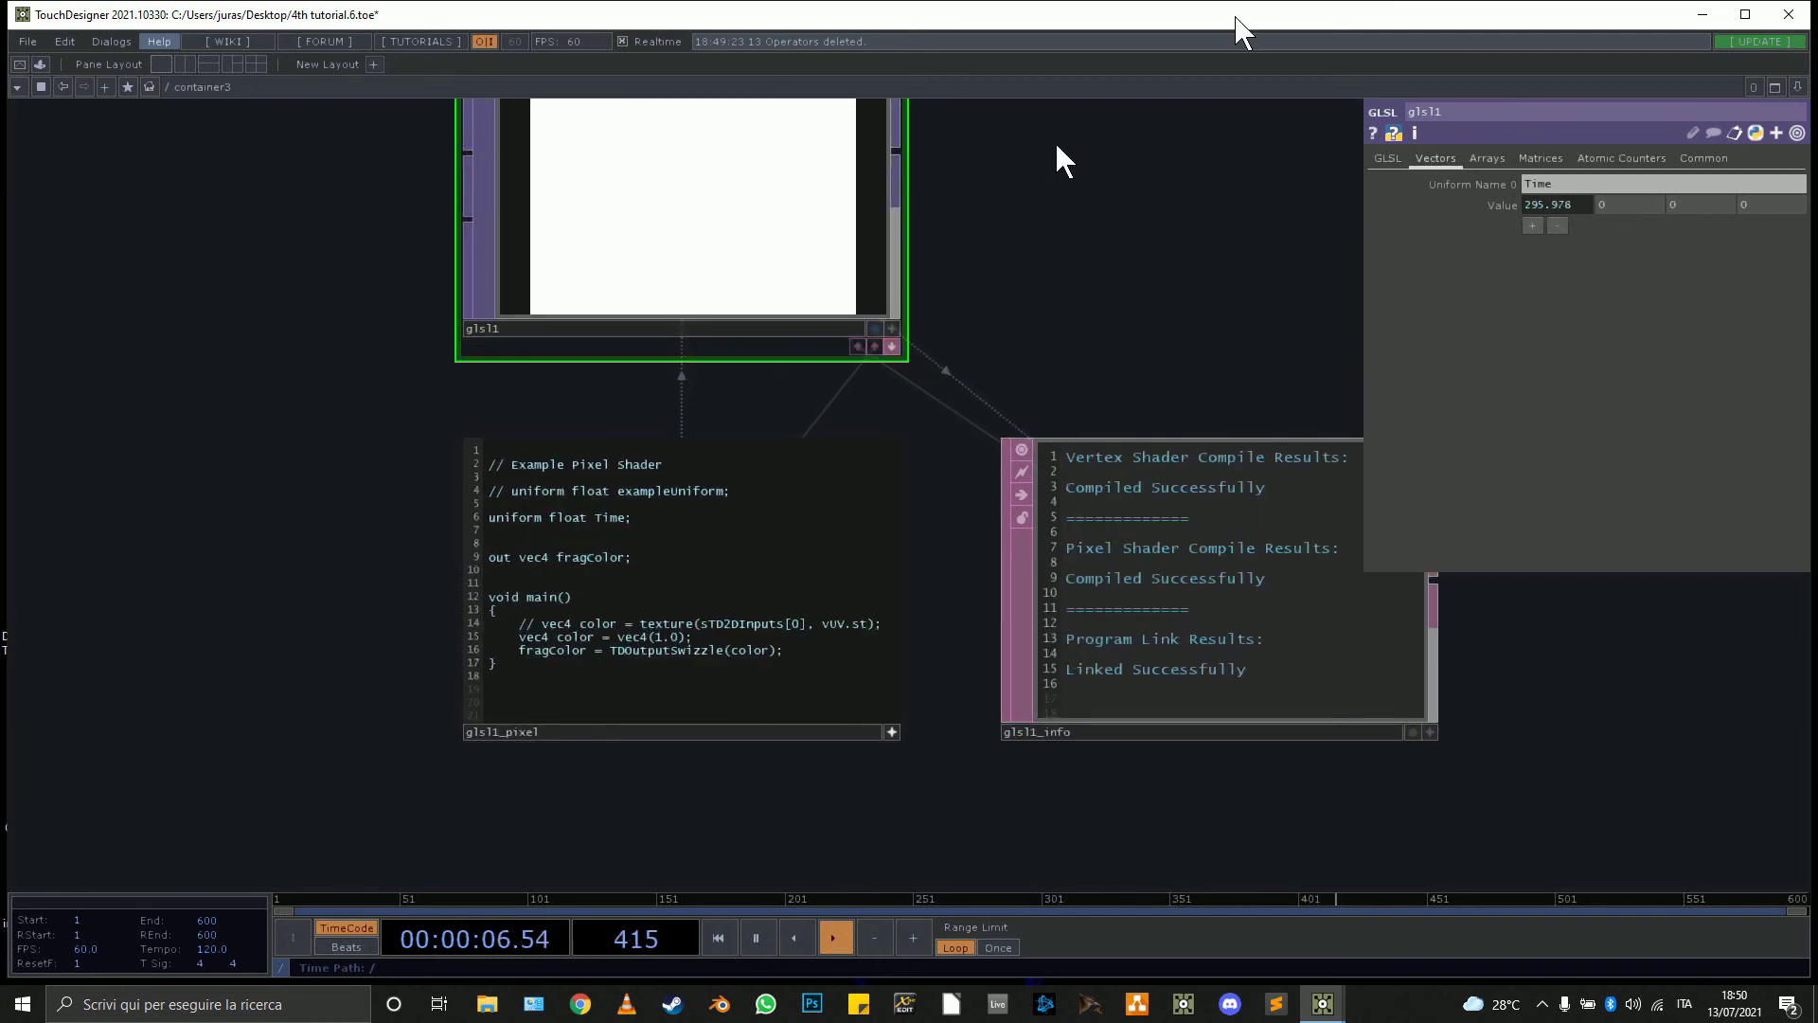
scroll(610, 639, "up", 3)
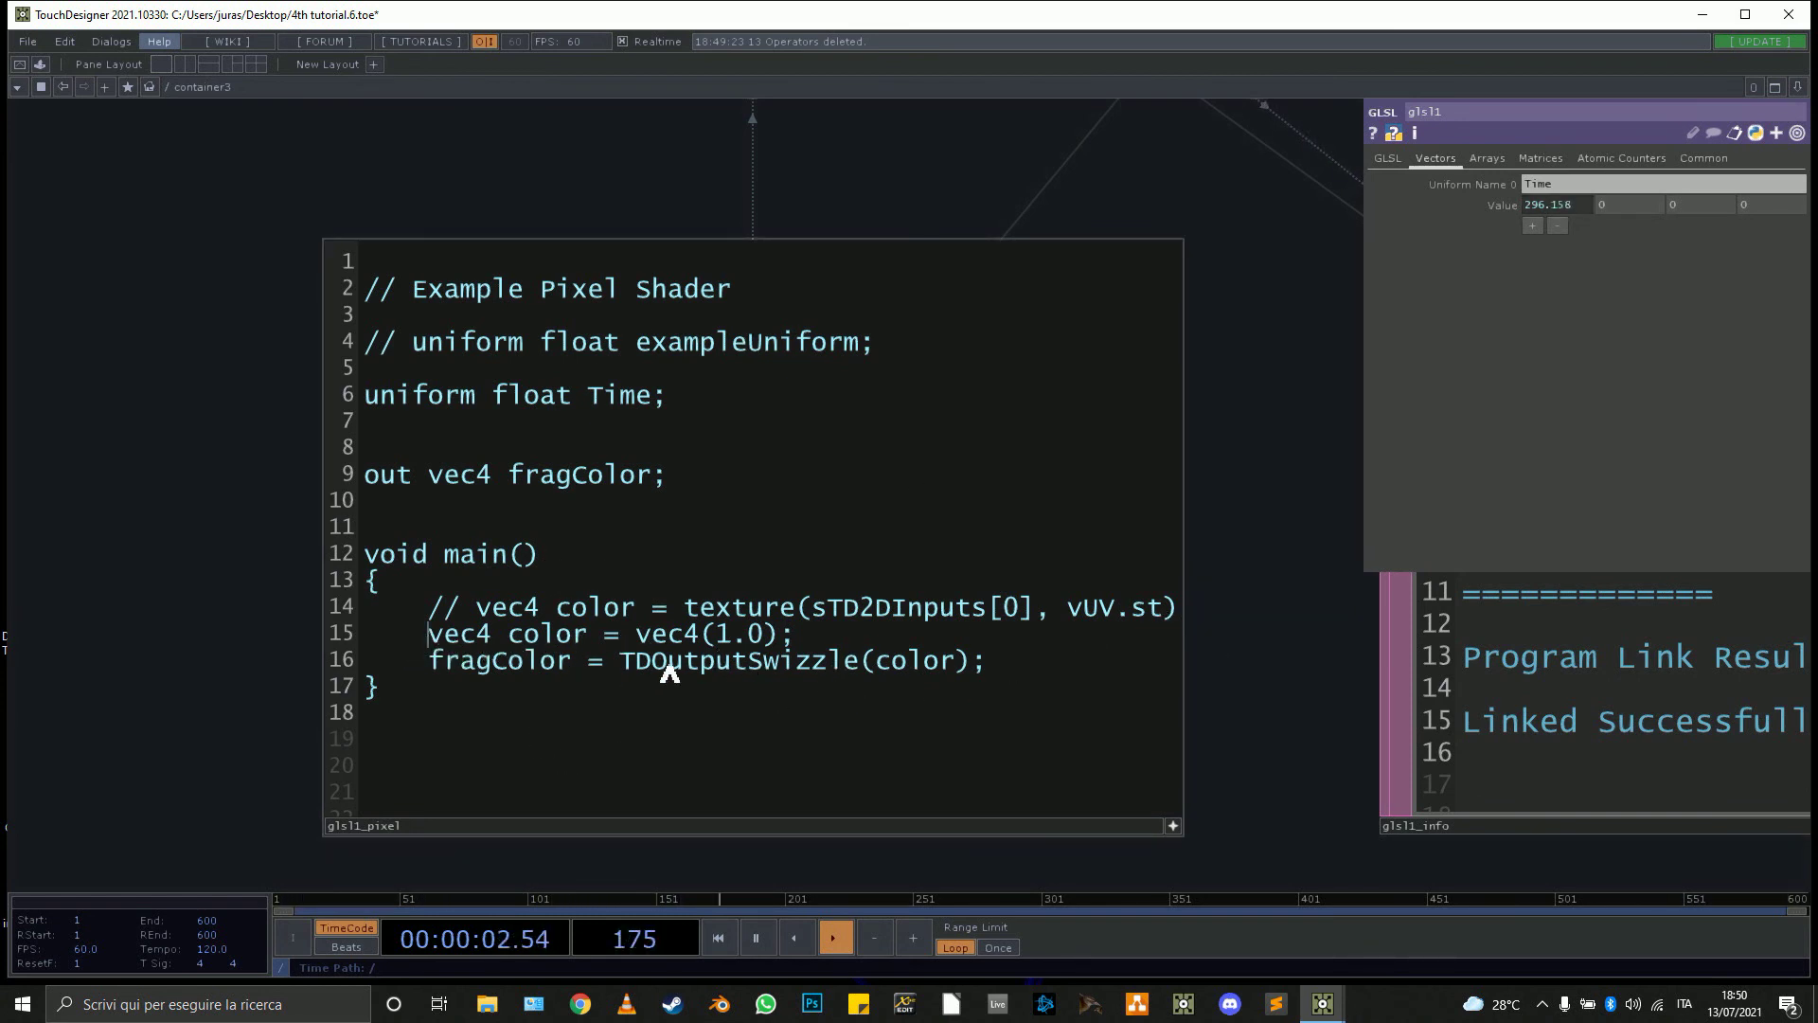
key("Return")
key("Return")
key("Return")
key("Return")
key("Up")
key("Up")
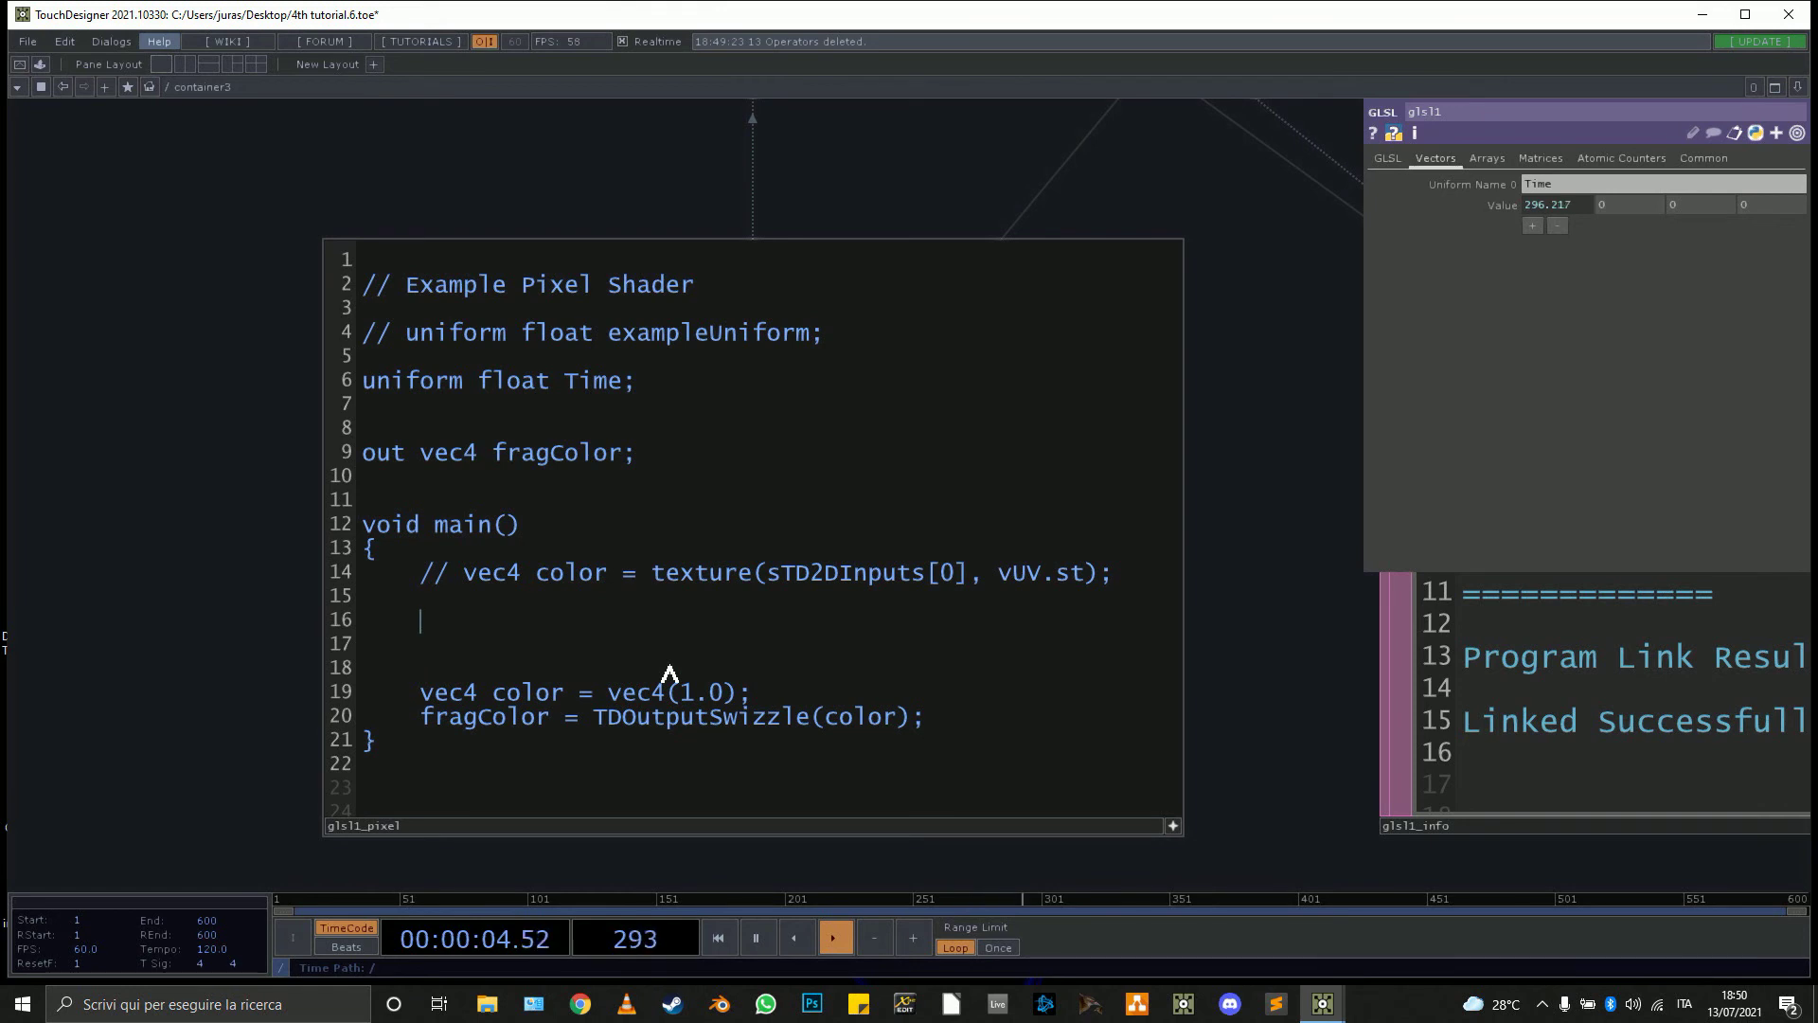
Declare "vec2 uv = vUV.st*2-1;" on the blank lines above the color declaration in glsl1_pixel.
type("vec2")
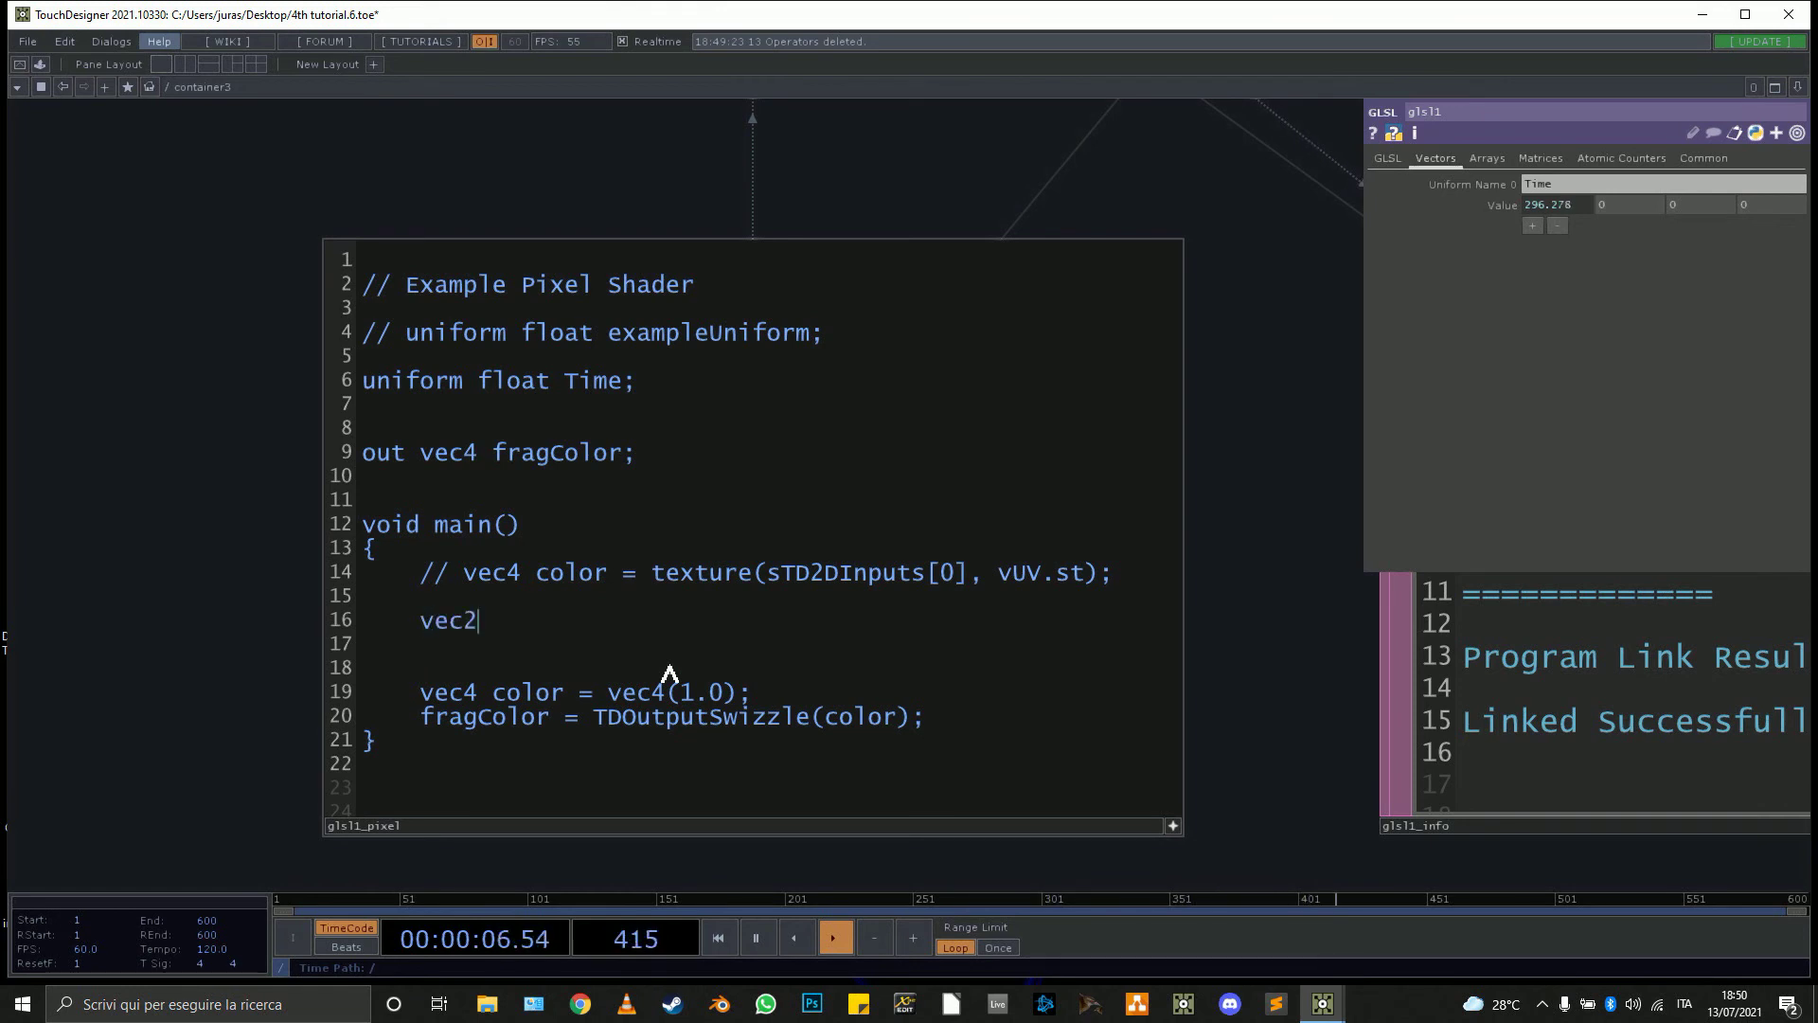
type(" uv = vUV.sy2*")
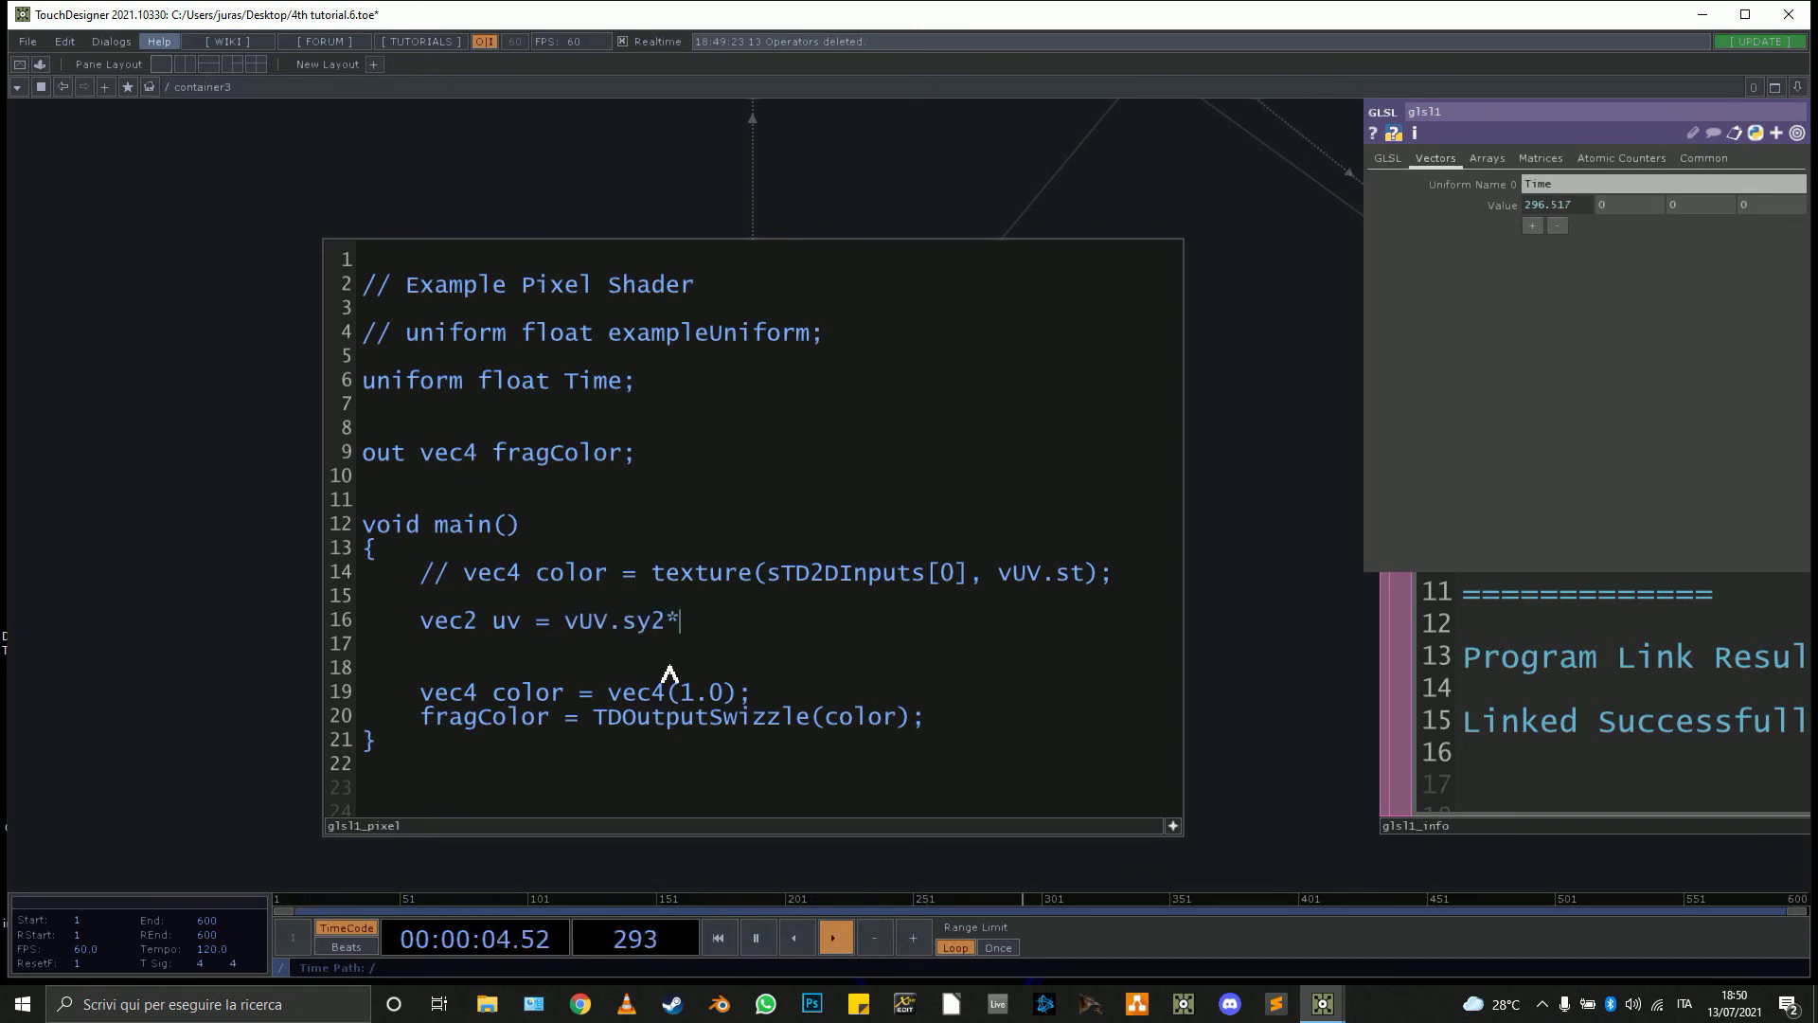
key("BackSpace")
key("BackSpace")
type("t*")
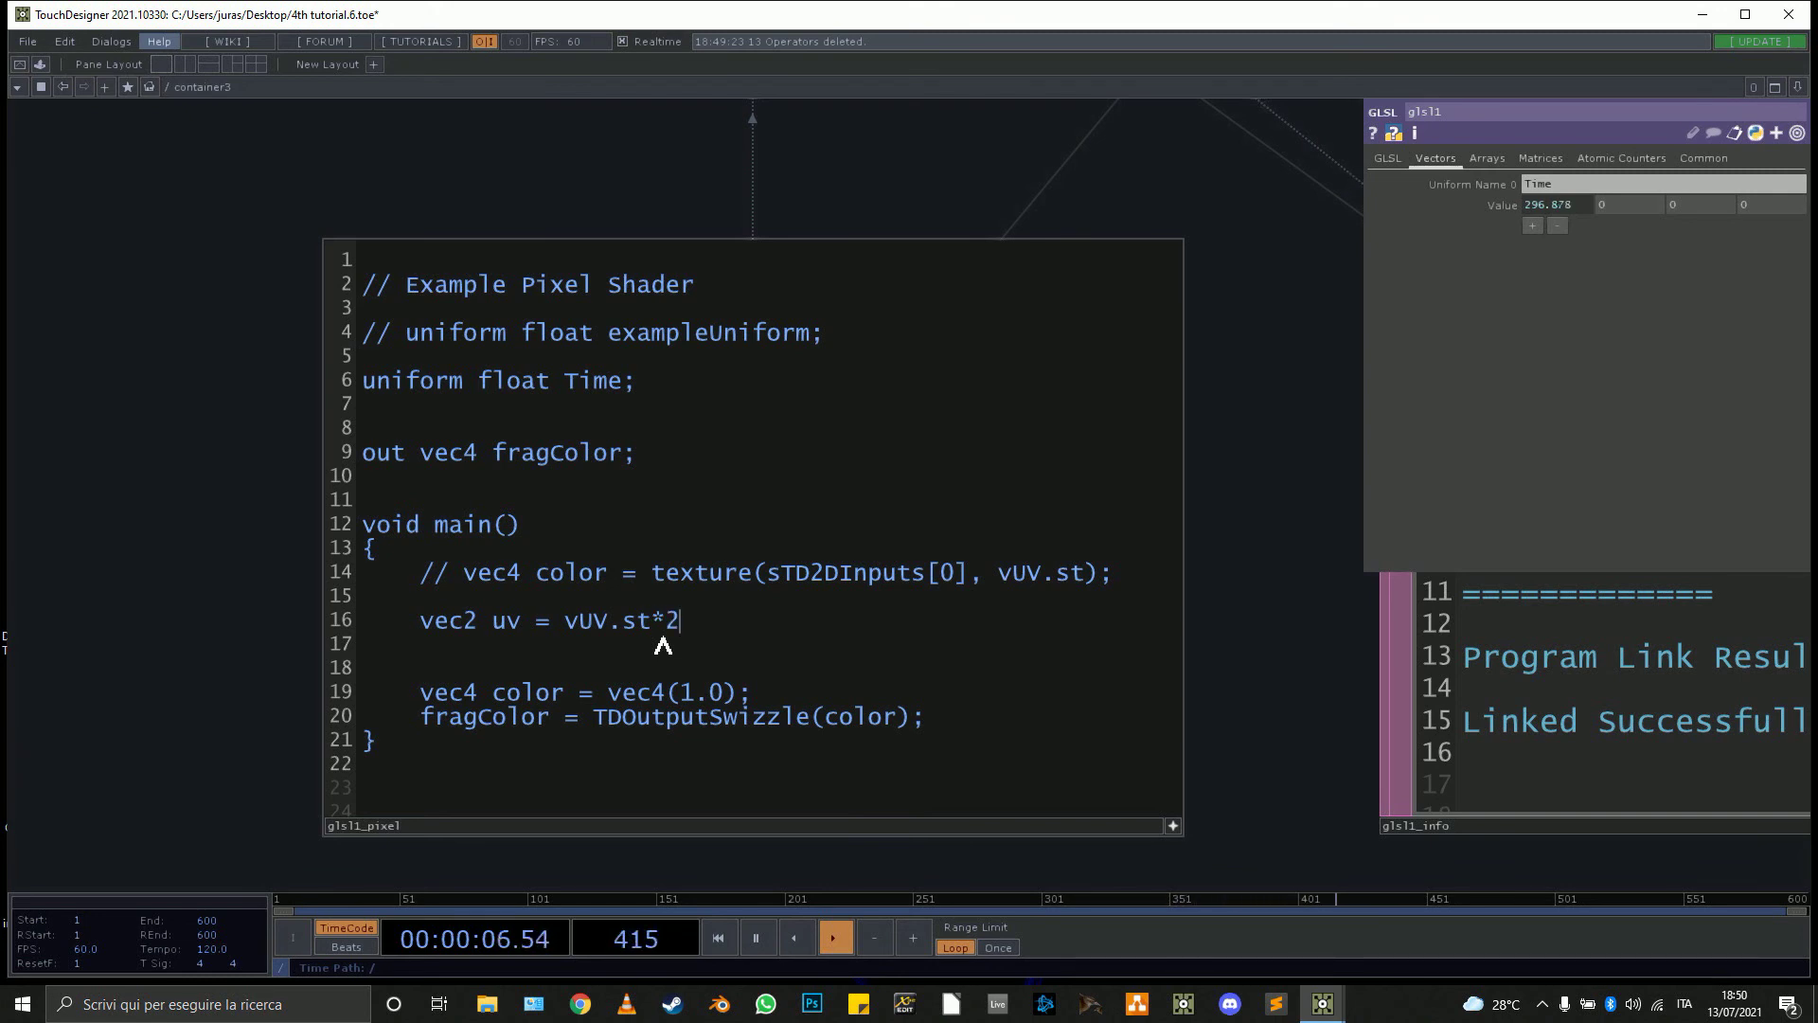
type("1;")
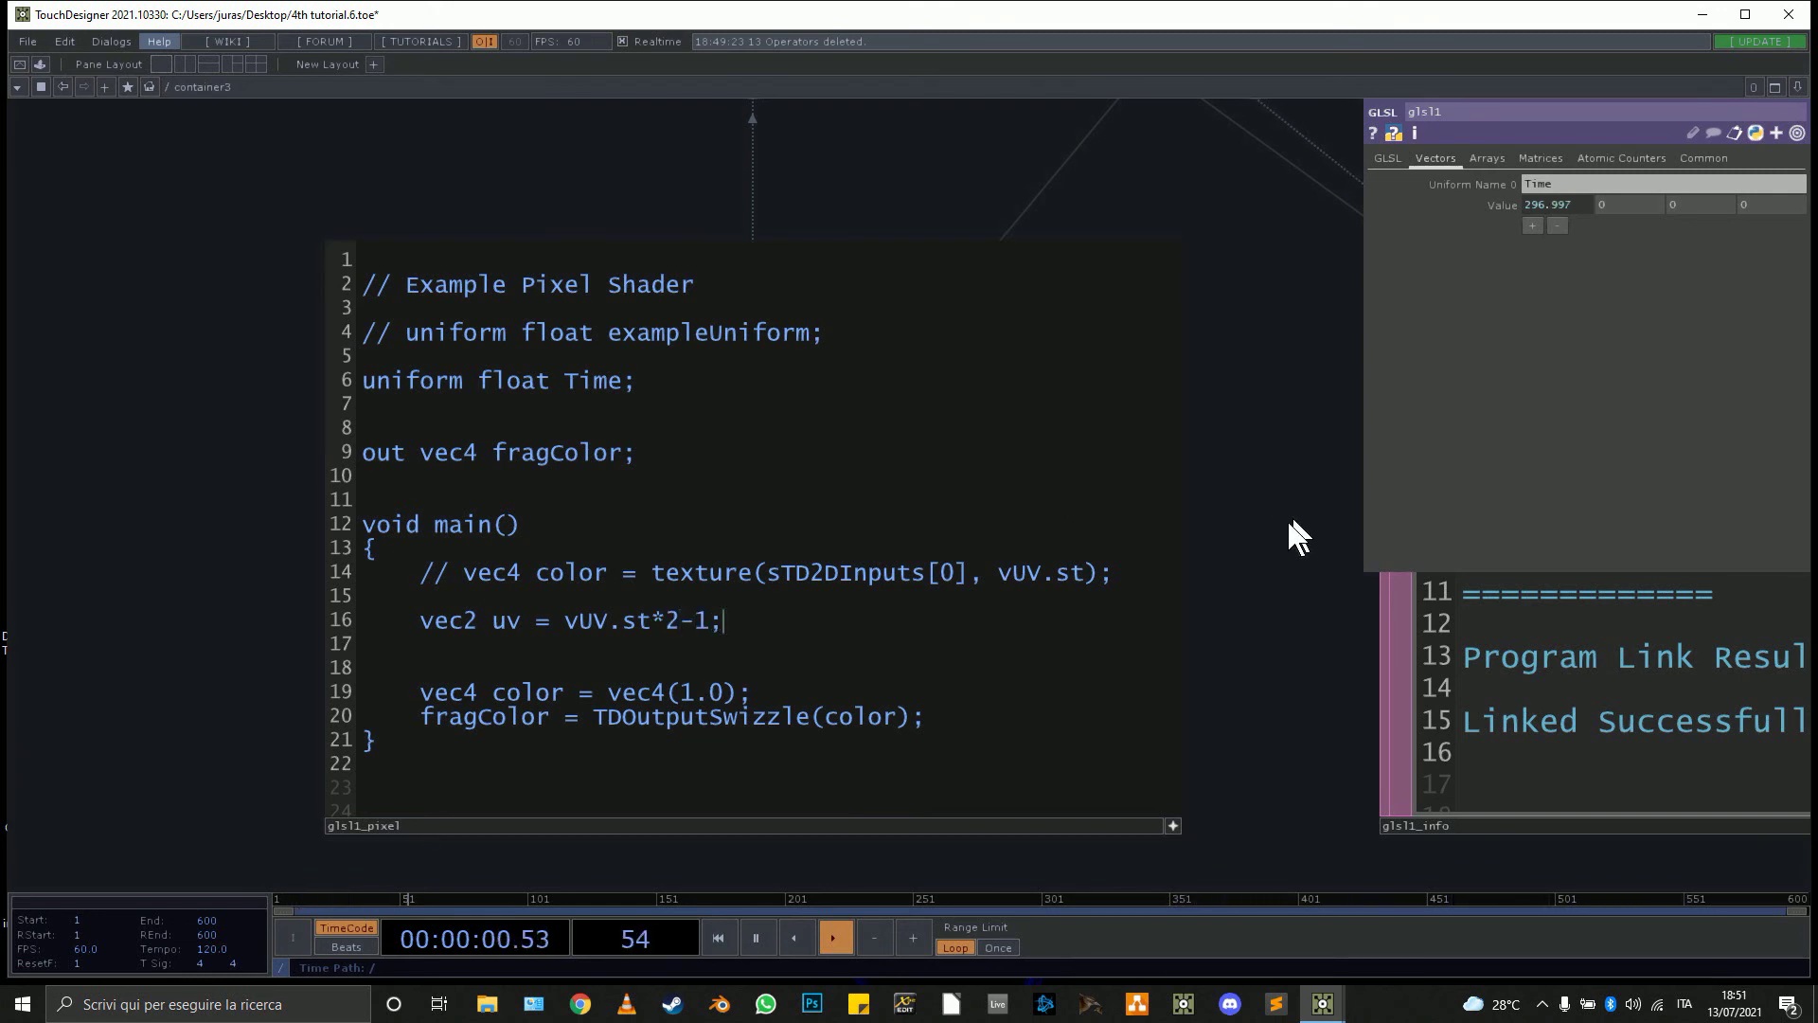
Change the color value in glsl1_pixel to vec4(uv,0.0,1.0), separate it from the fragColor line with blank lines, and check glsl1's output.
scroll(1245, 573, "down", 3)
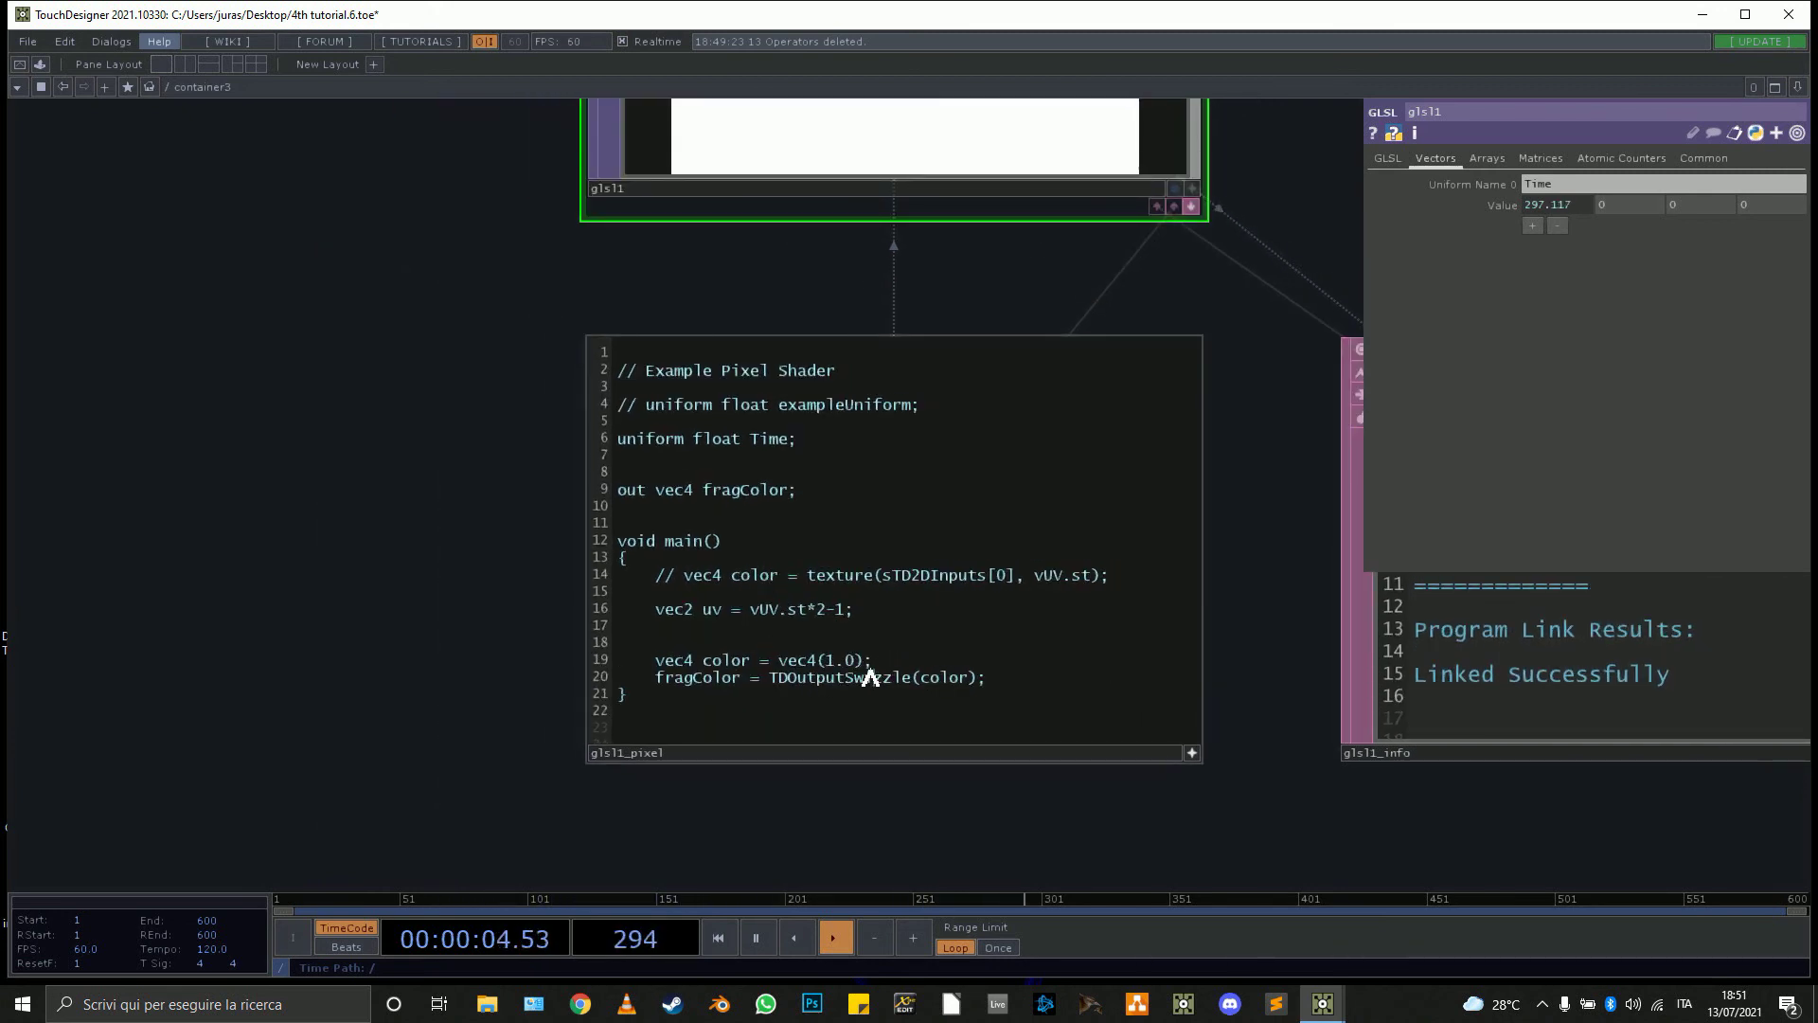
left_click(934, 688)
key("Return")
key("Return")
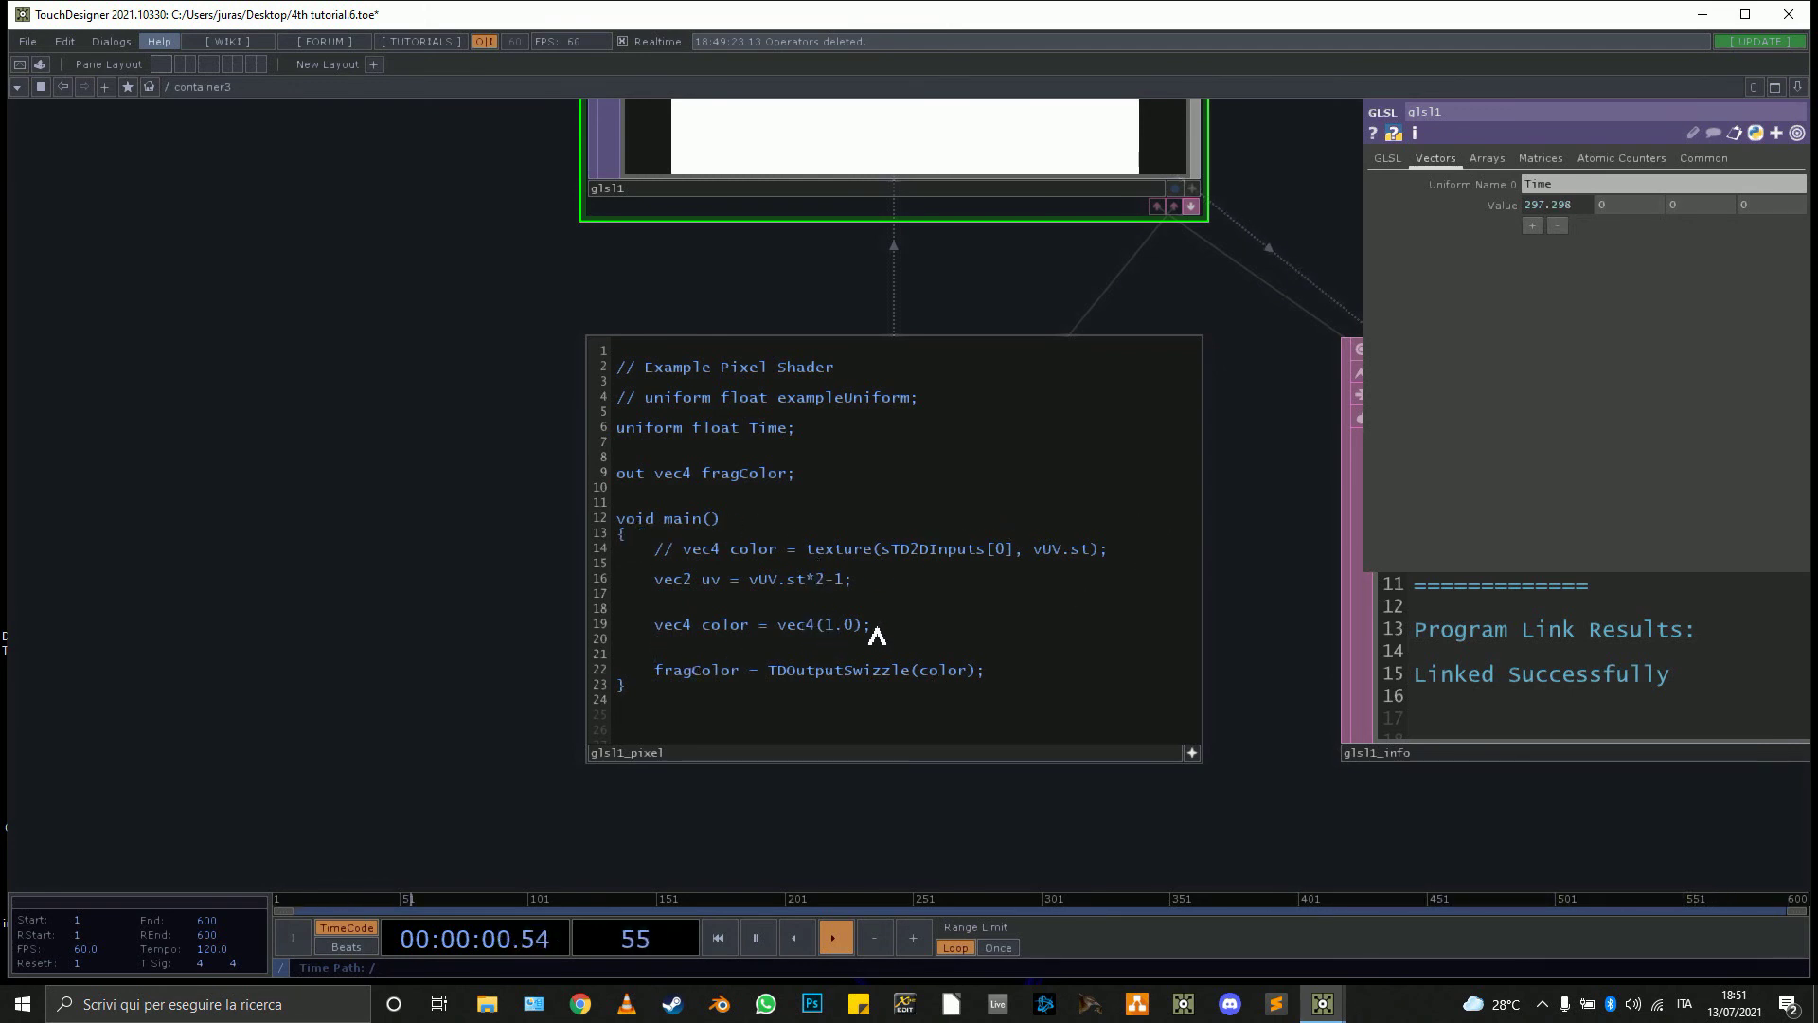
key("BackSpace")
type("uv")
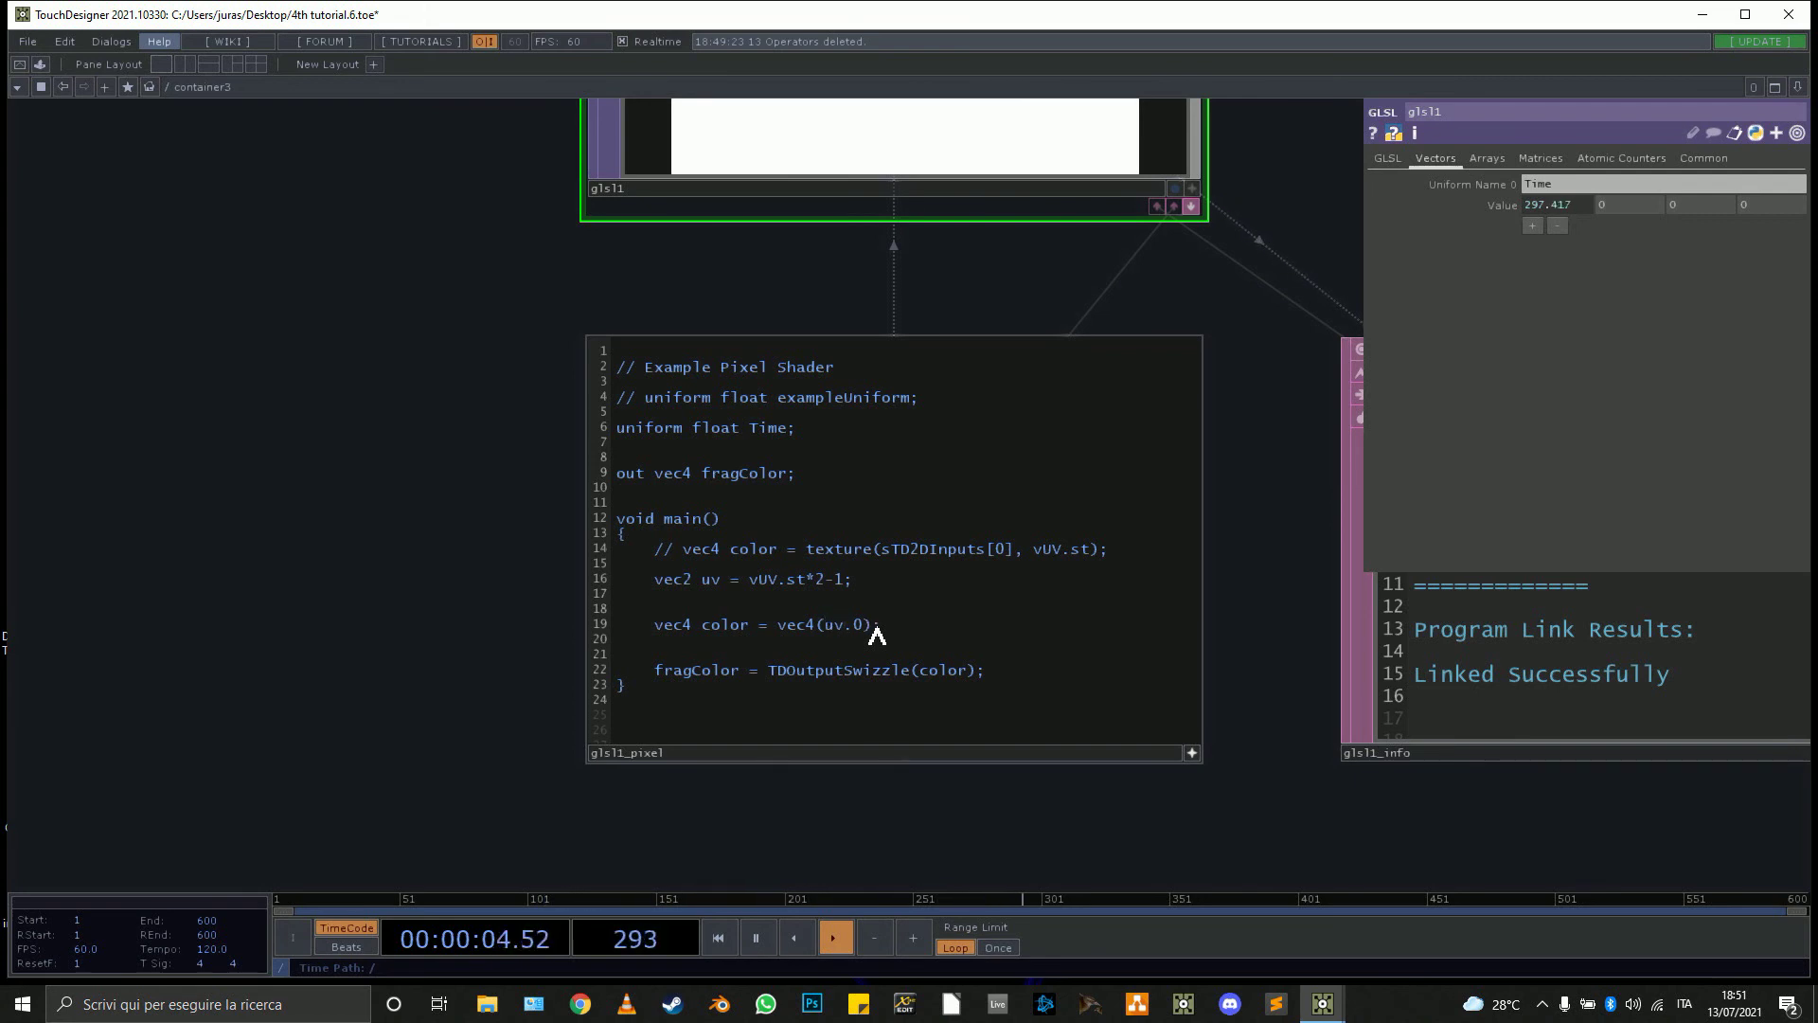
type(",0")
type("1")
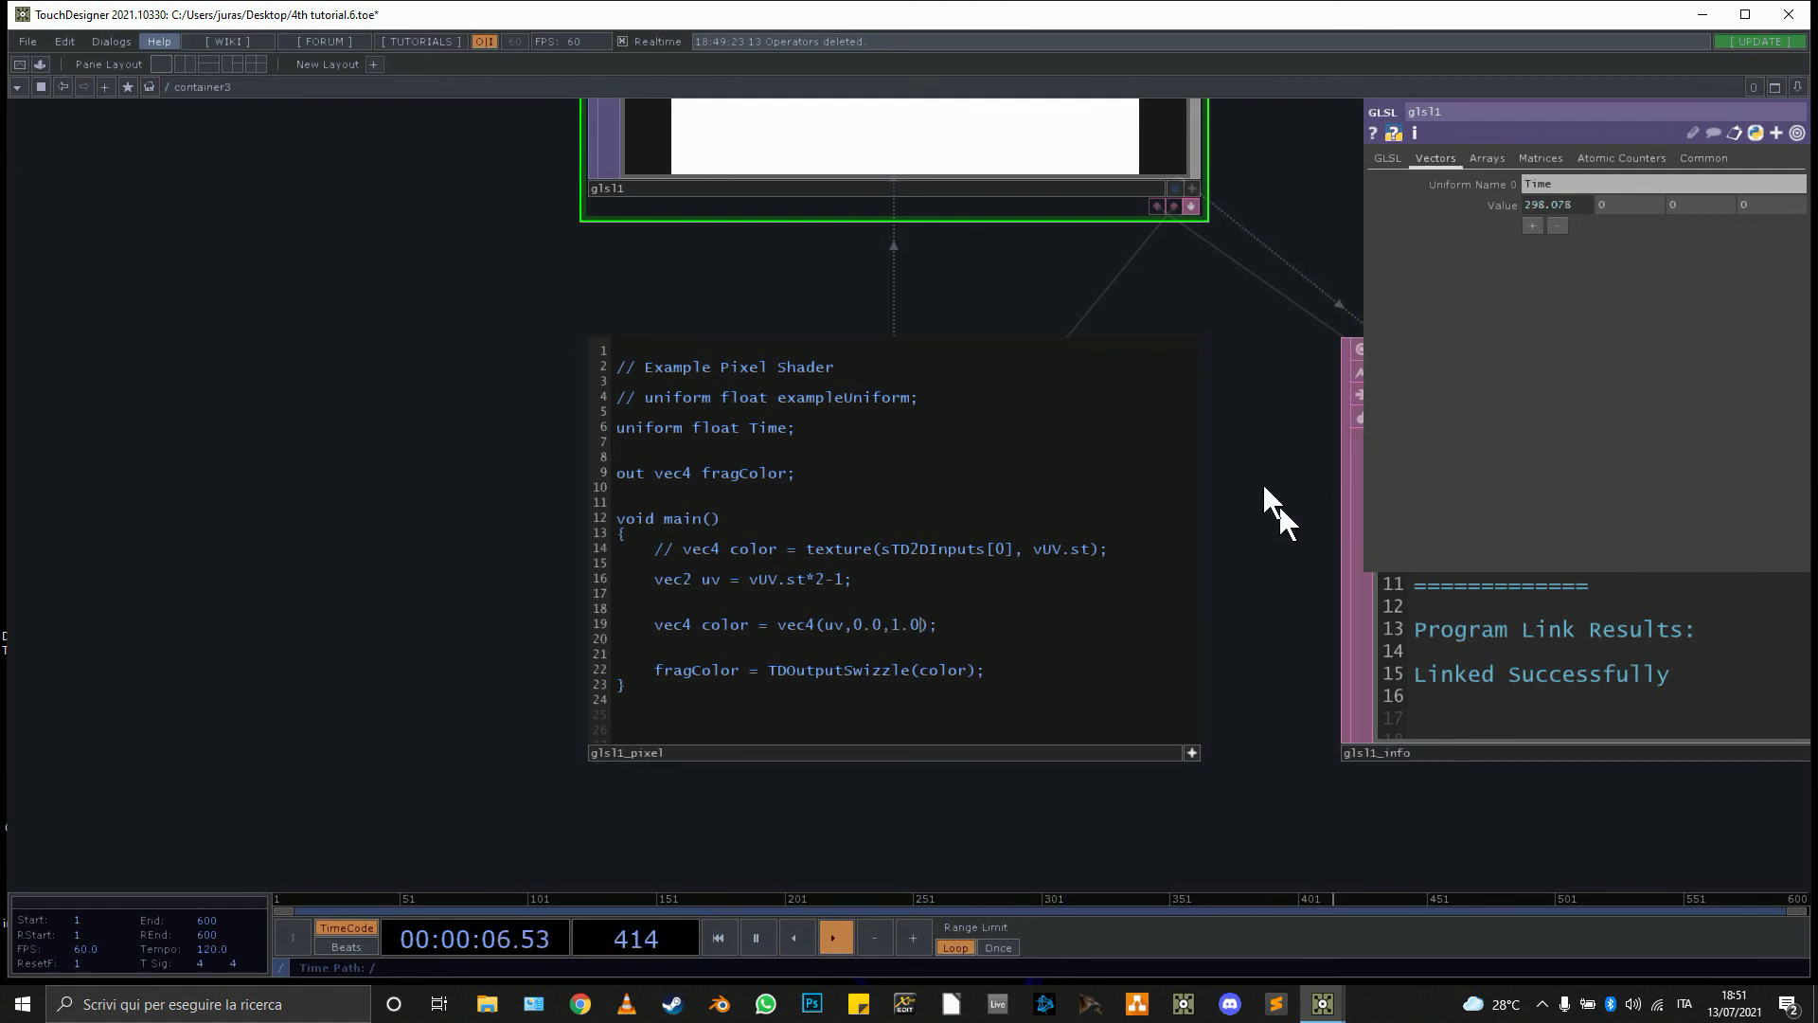
left_click_drag(1240, 313, 1105, 808)
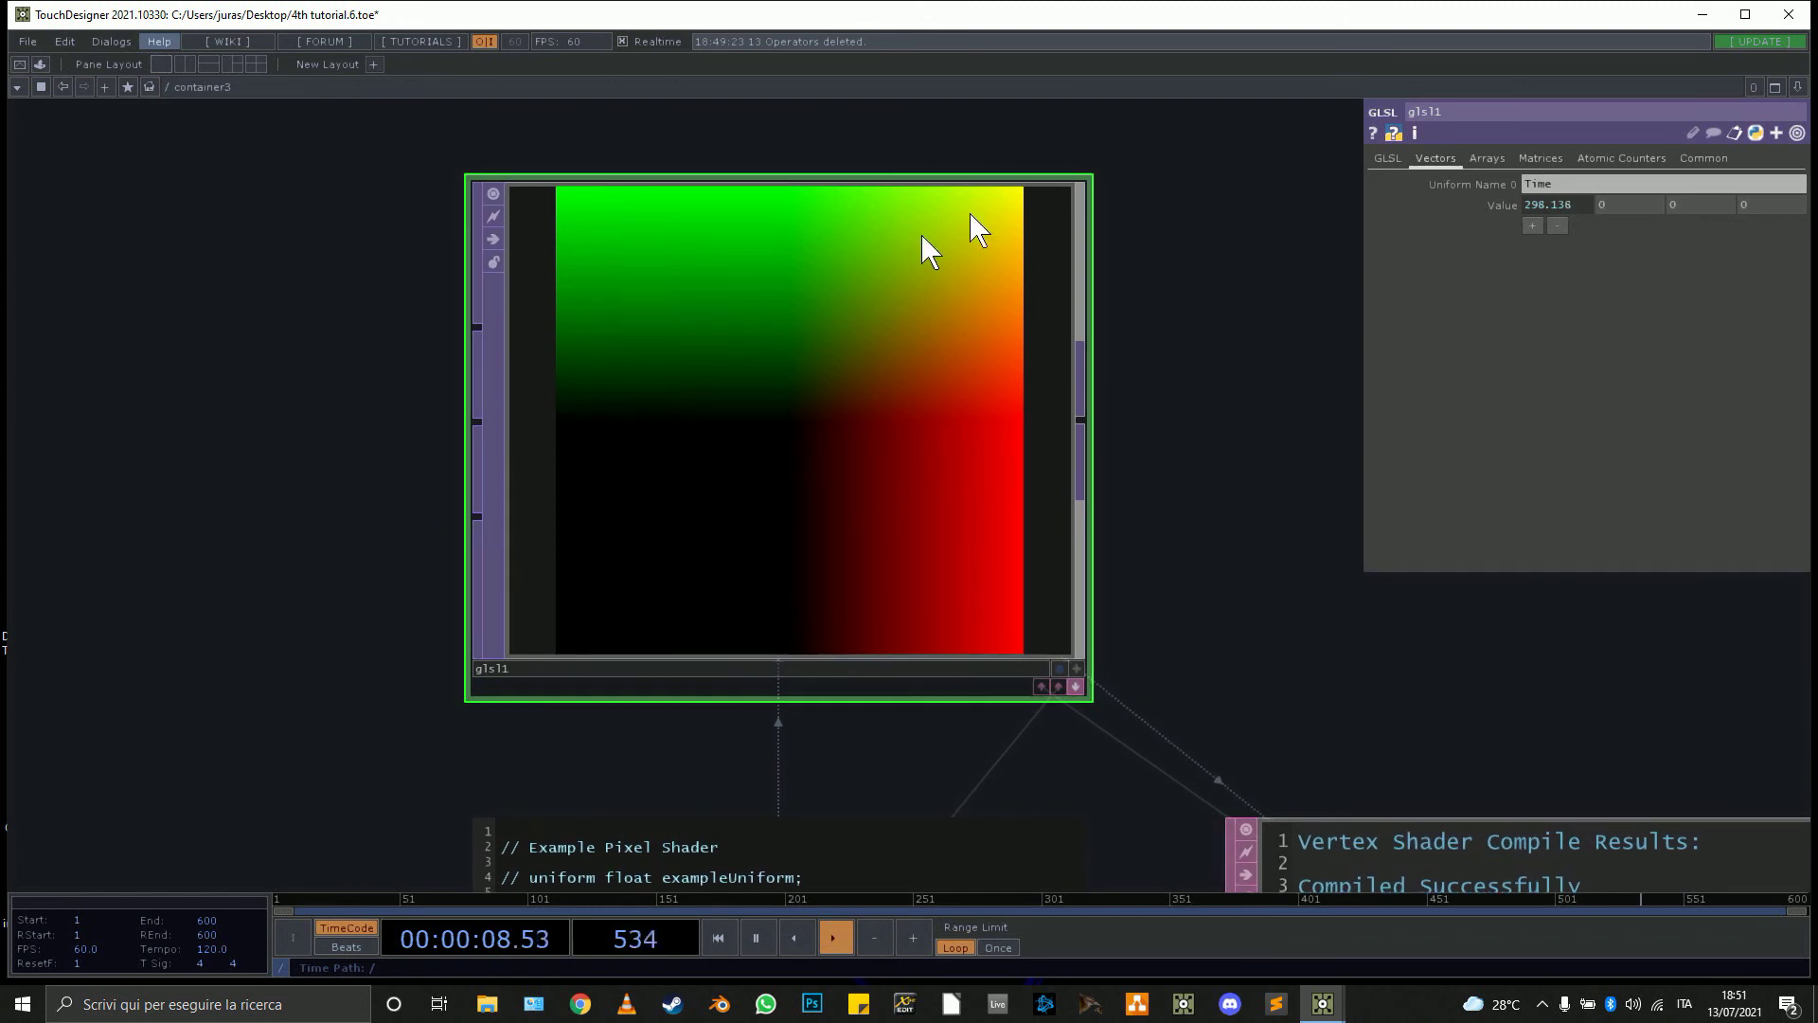
Change the expression of the Time uniform's first value on glsl1 to absTime.seconds*.3.
left_click(1507, 206)
left_click(1630, 226)
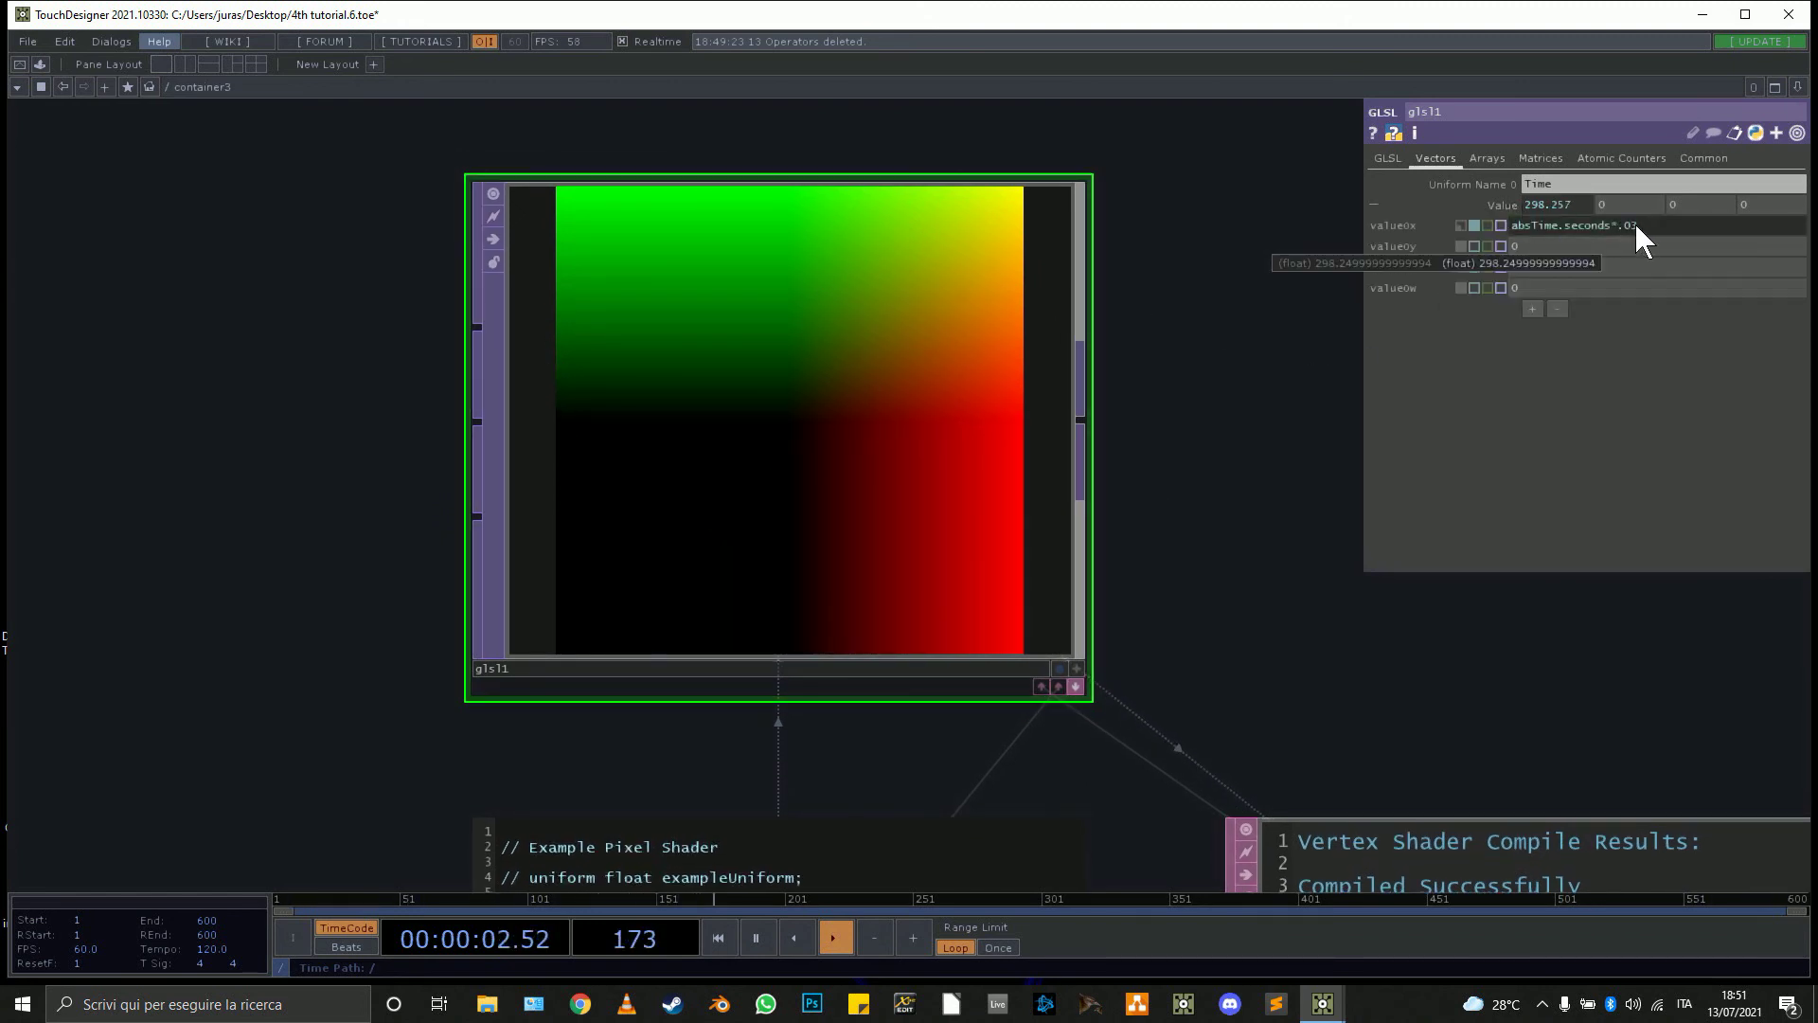
key("BackSpace")
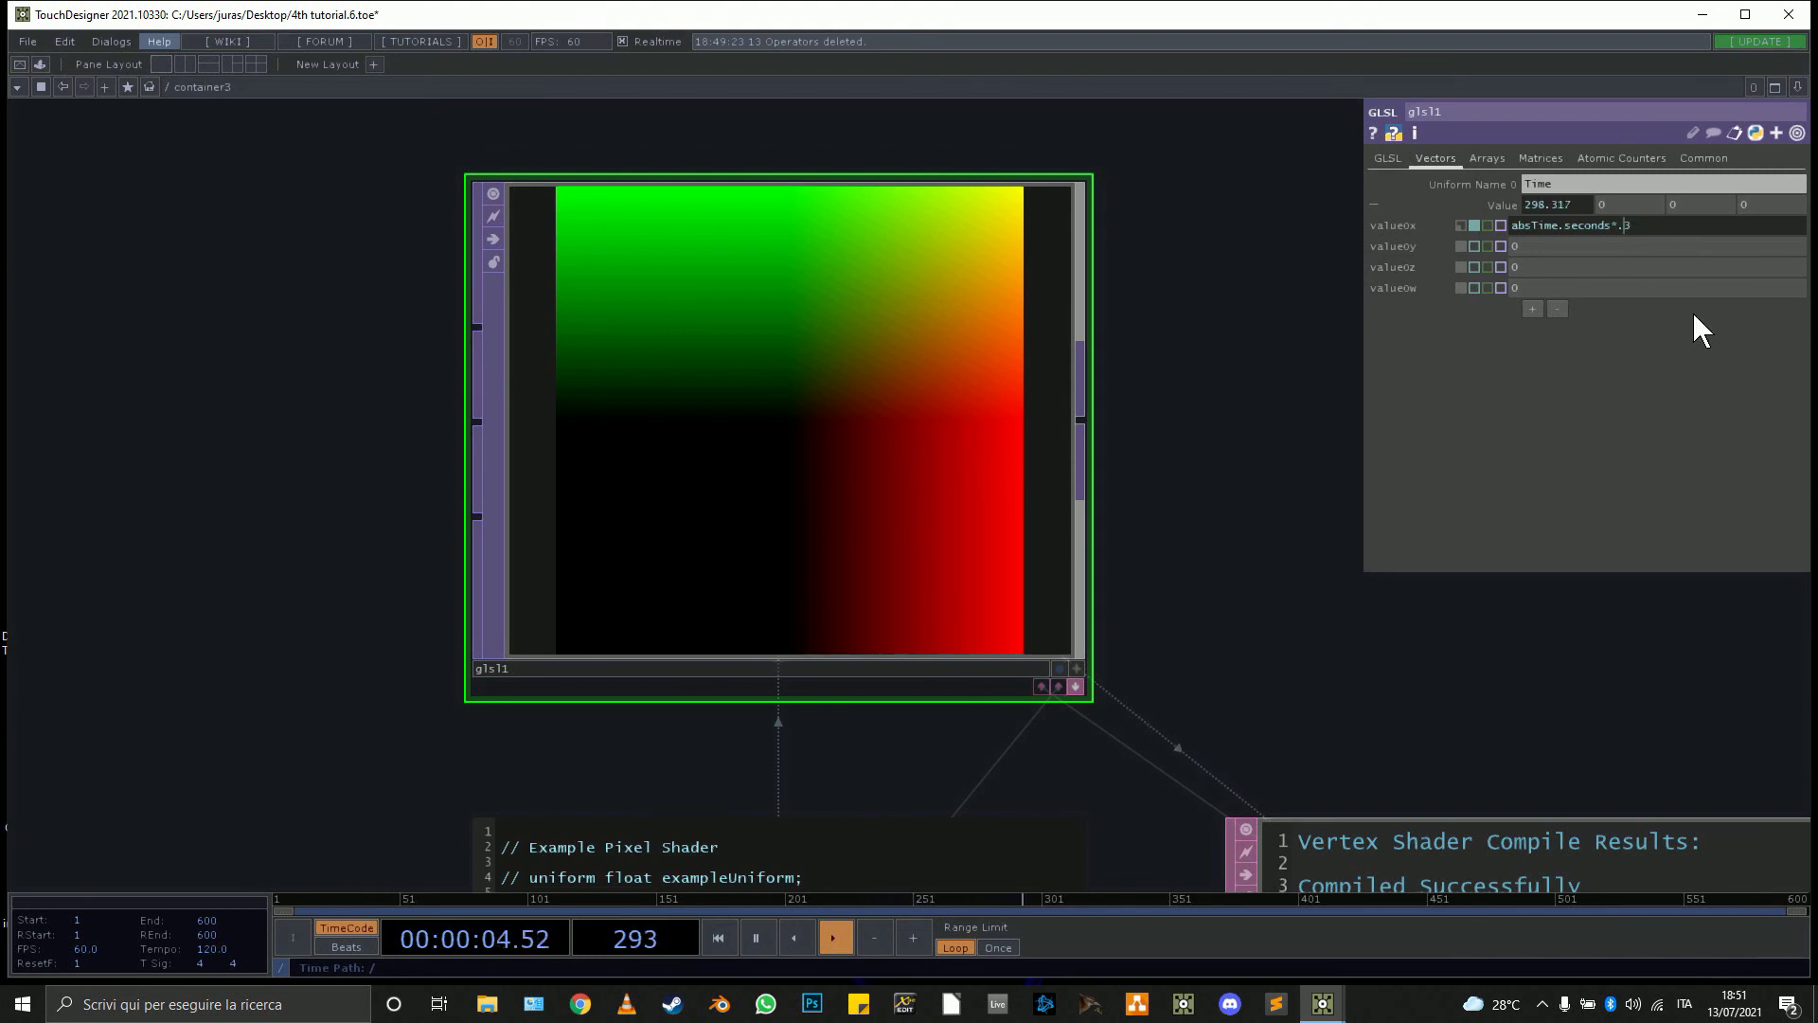
key("Return")
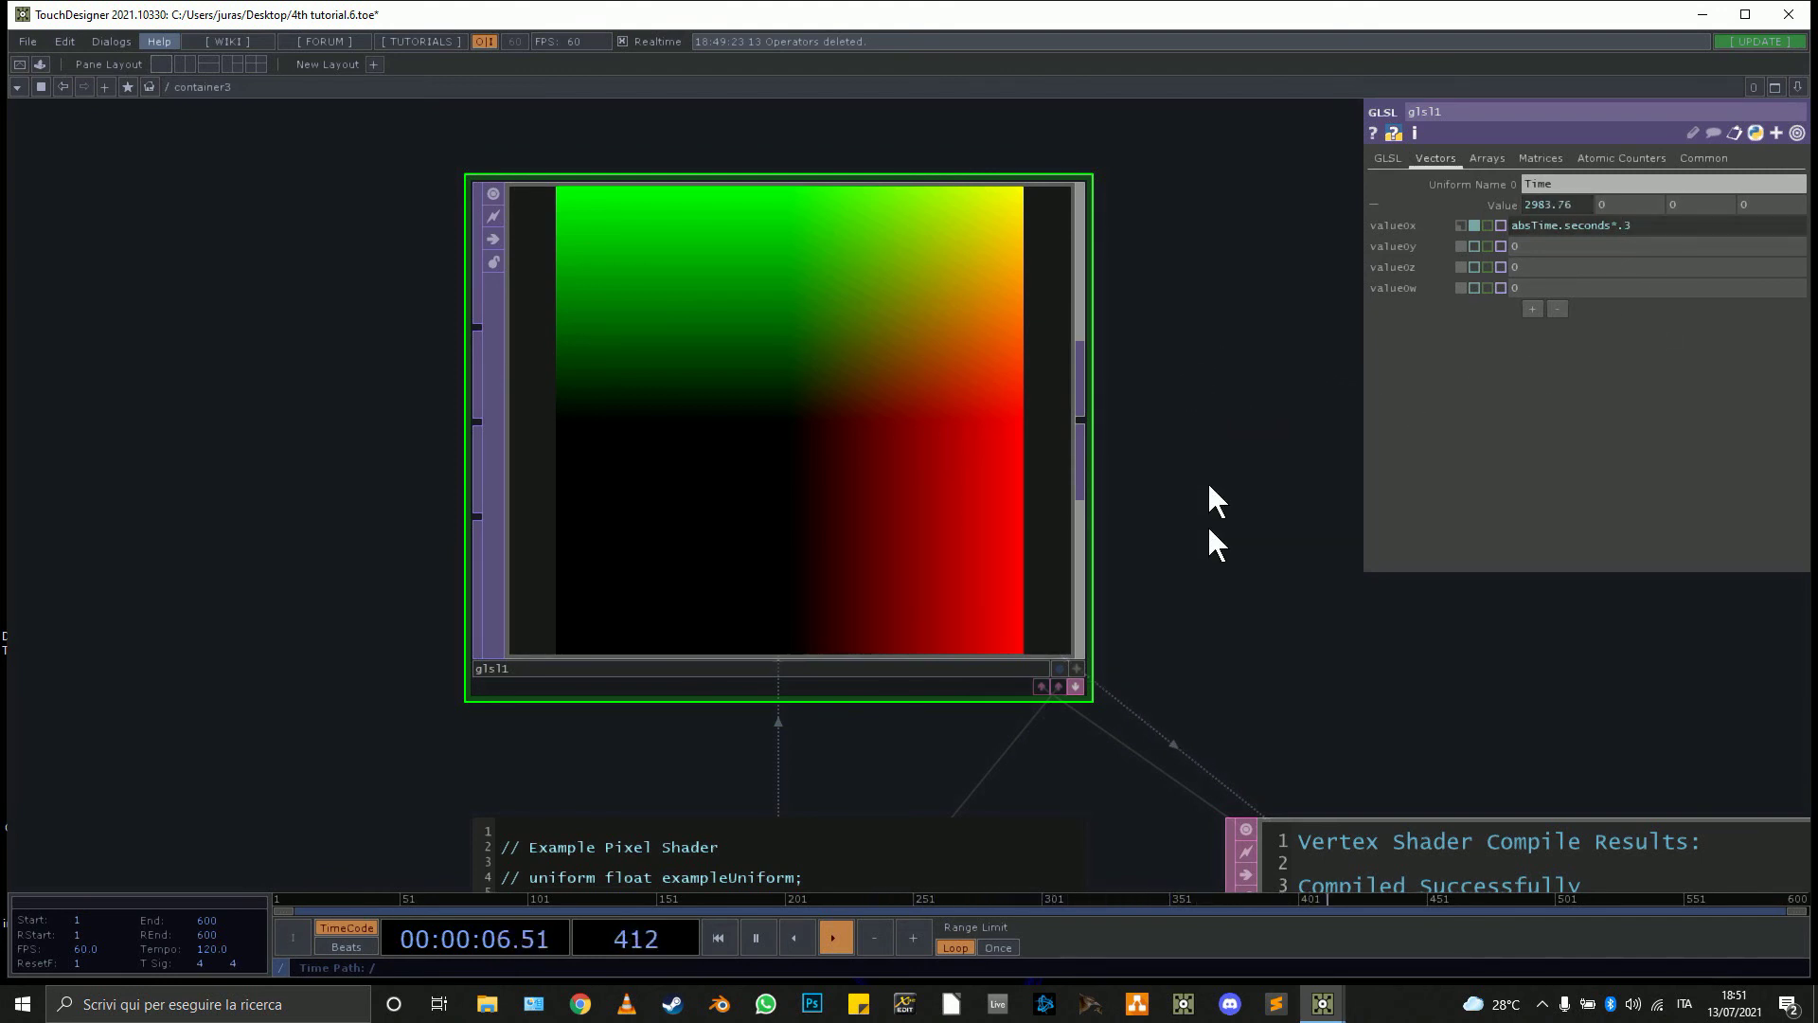
Change the uv definition in glsl1_pixel to tan(vUV.st*2-1)*sin(Time)-cos(-Time) and view glsl1's animated output.
left_click_drag(1208, 528, 1228, 287)
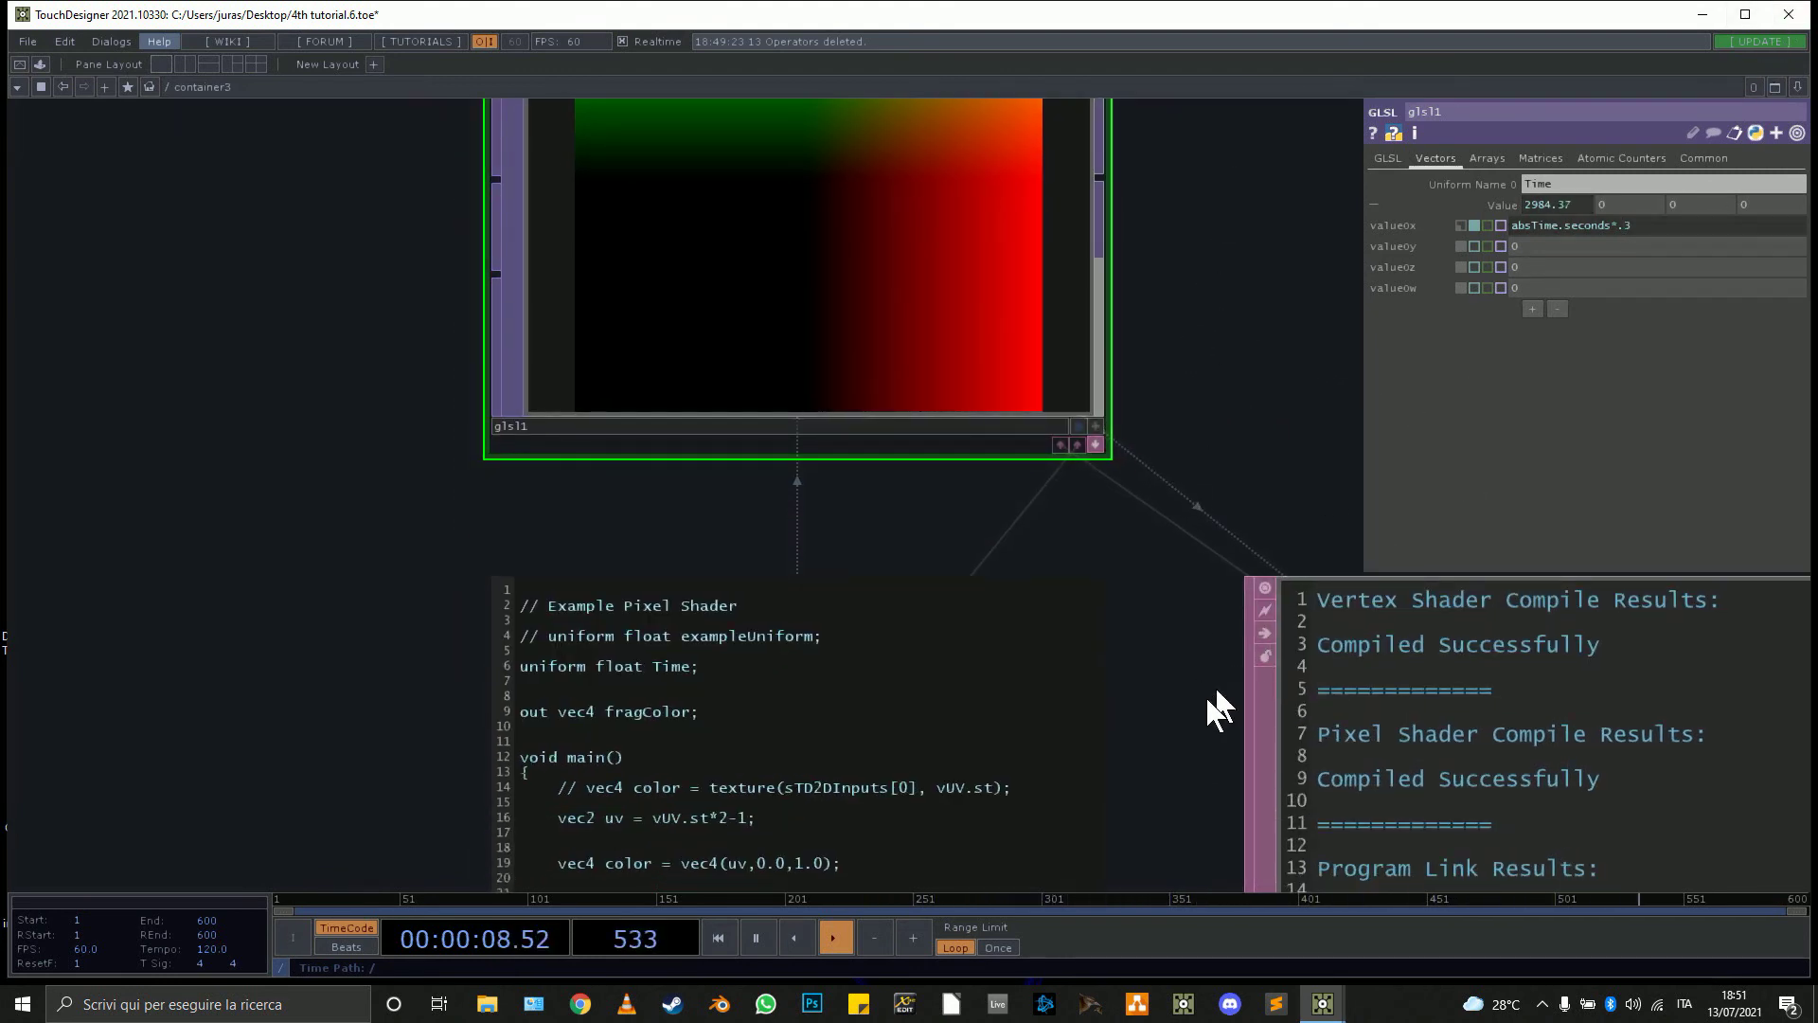
left_click_drag(1209, 710, 1157, 353)
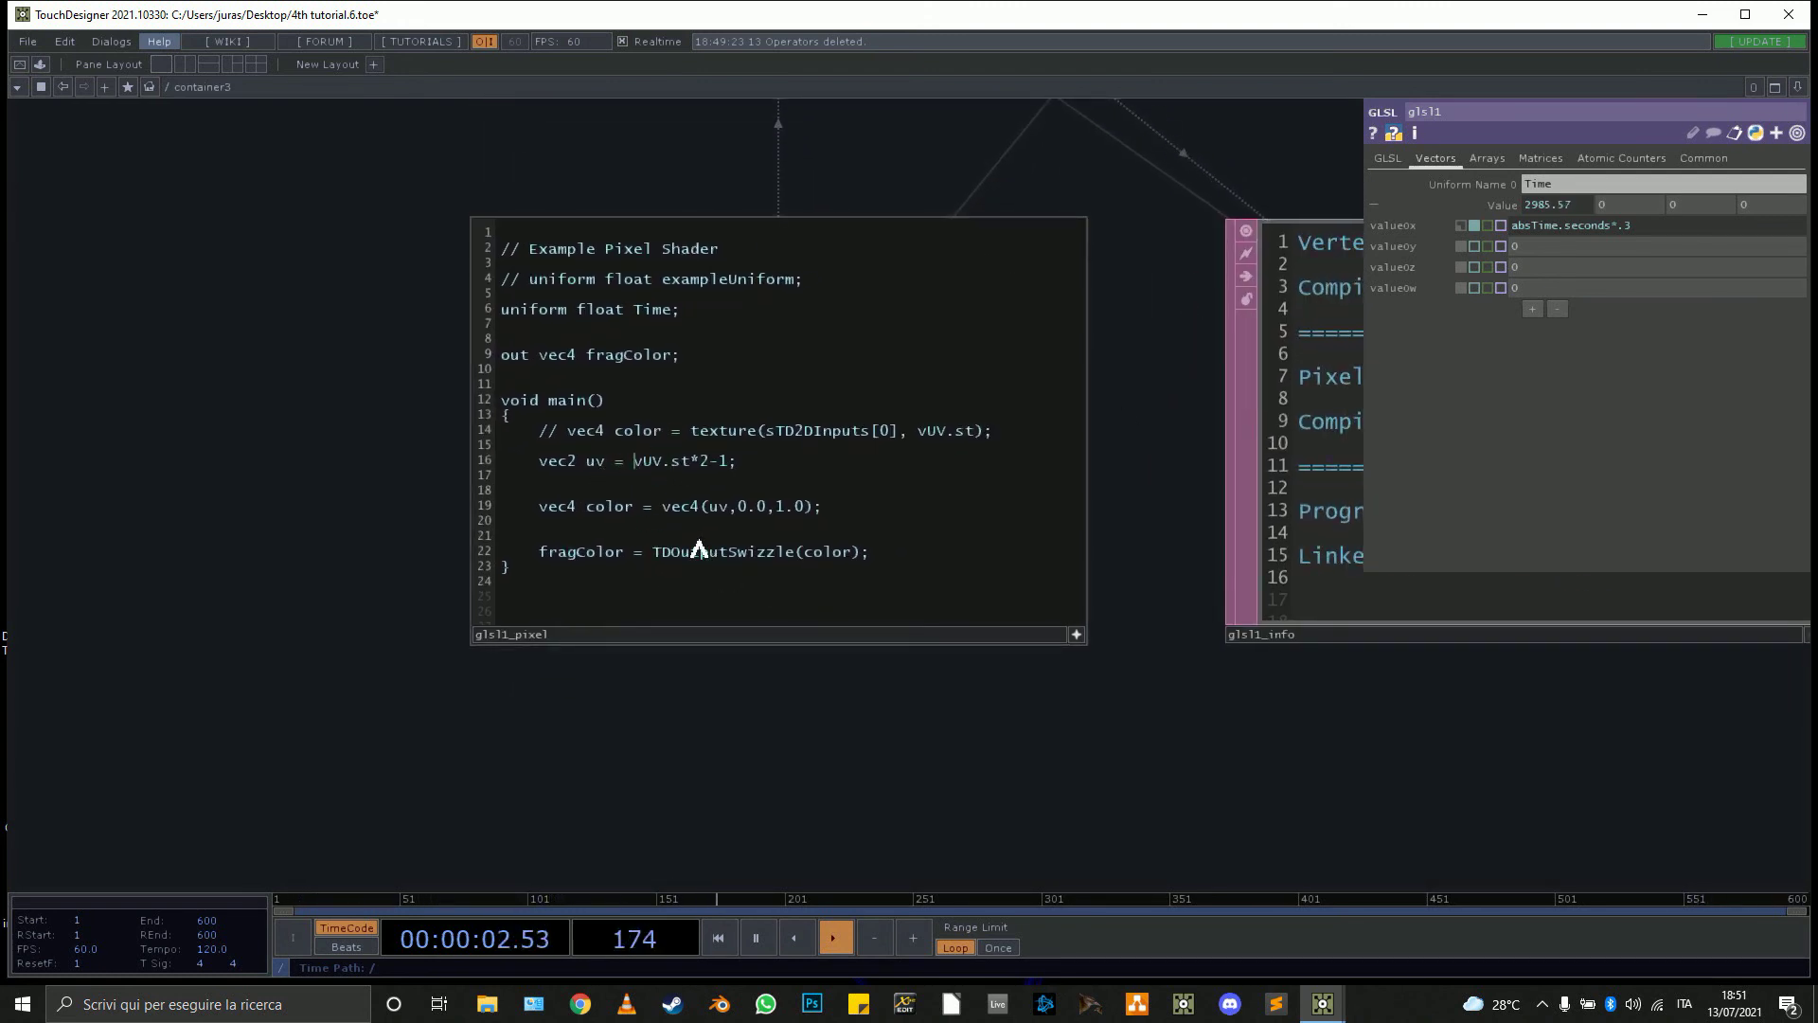
type("tan(")
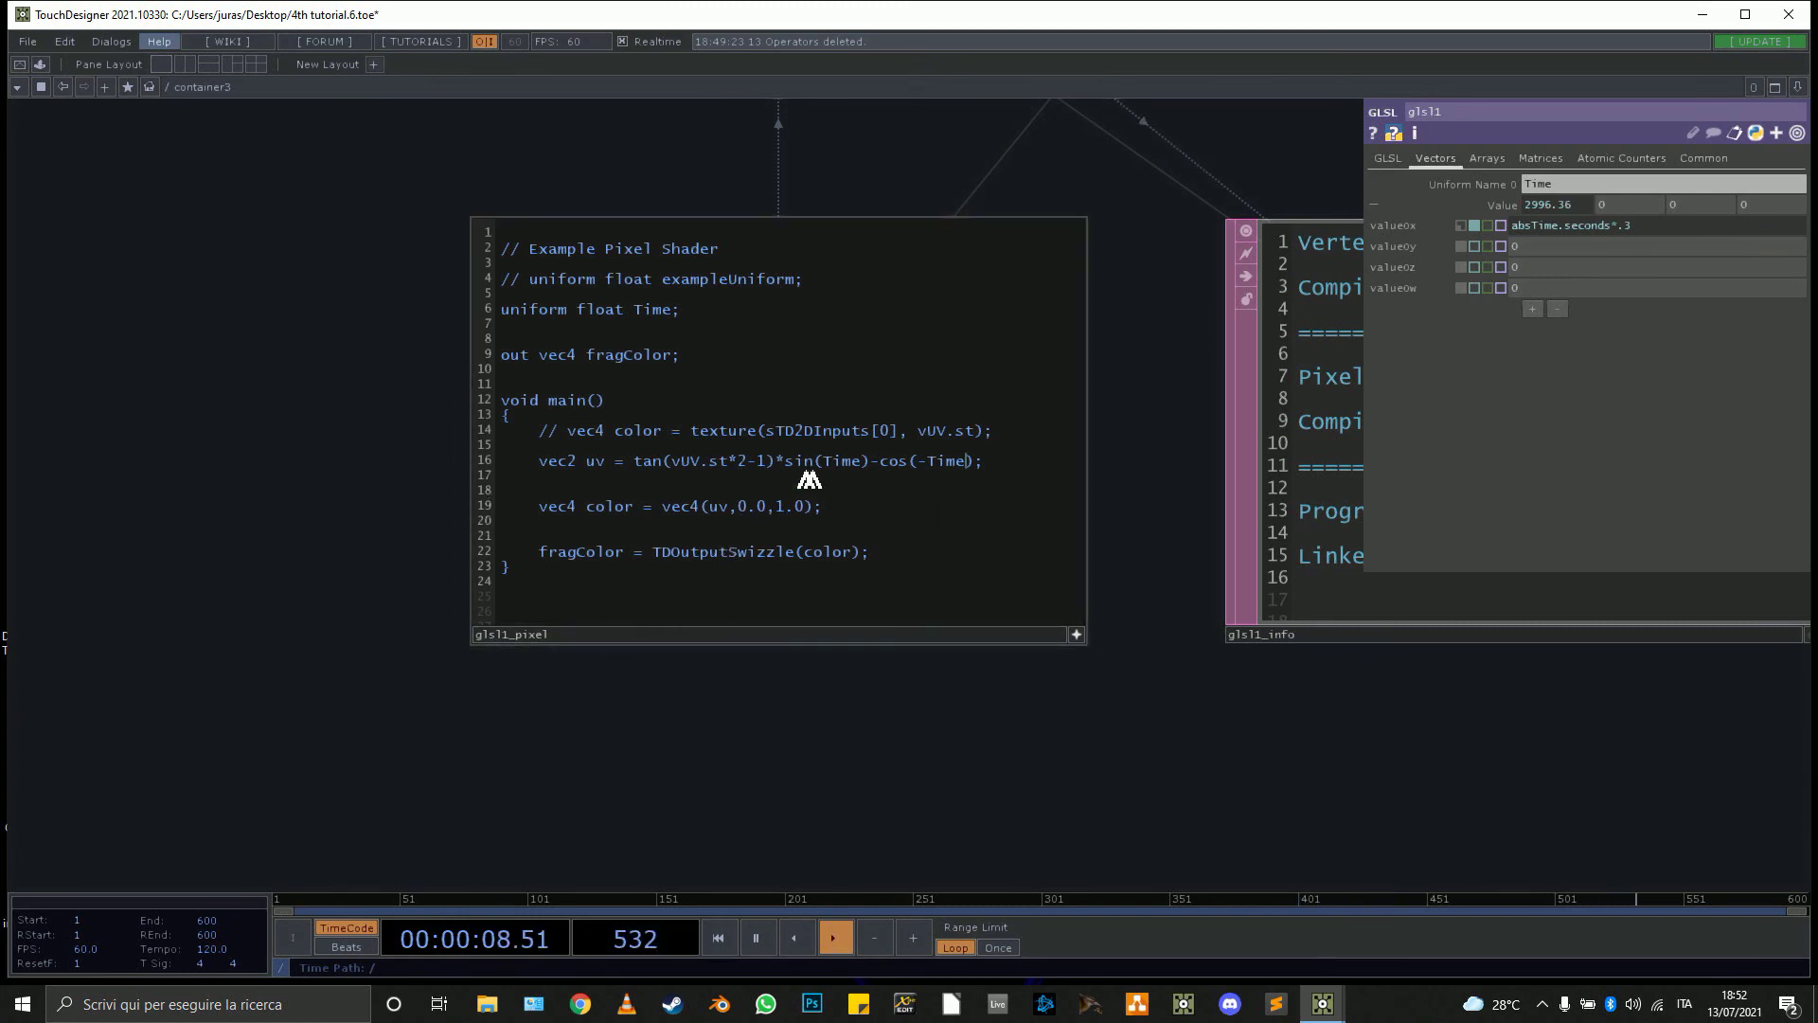
left_click_drag(1011, 704, 973, 966)
scroll(1065, 440, "down", 5)
left_click_drag(1095, 394, 1034, 493)
scroll(945, 358, "up", 5)
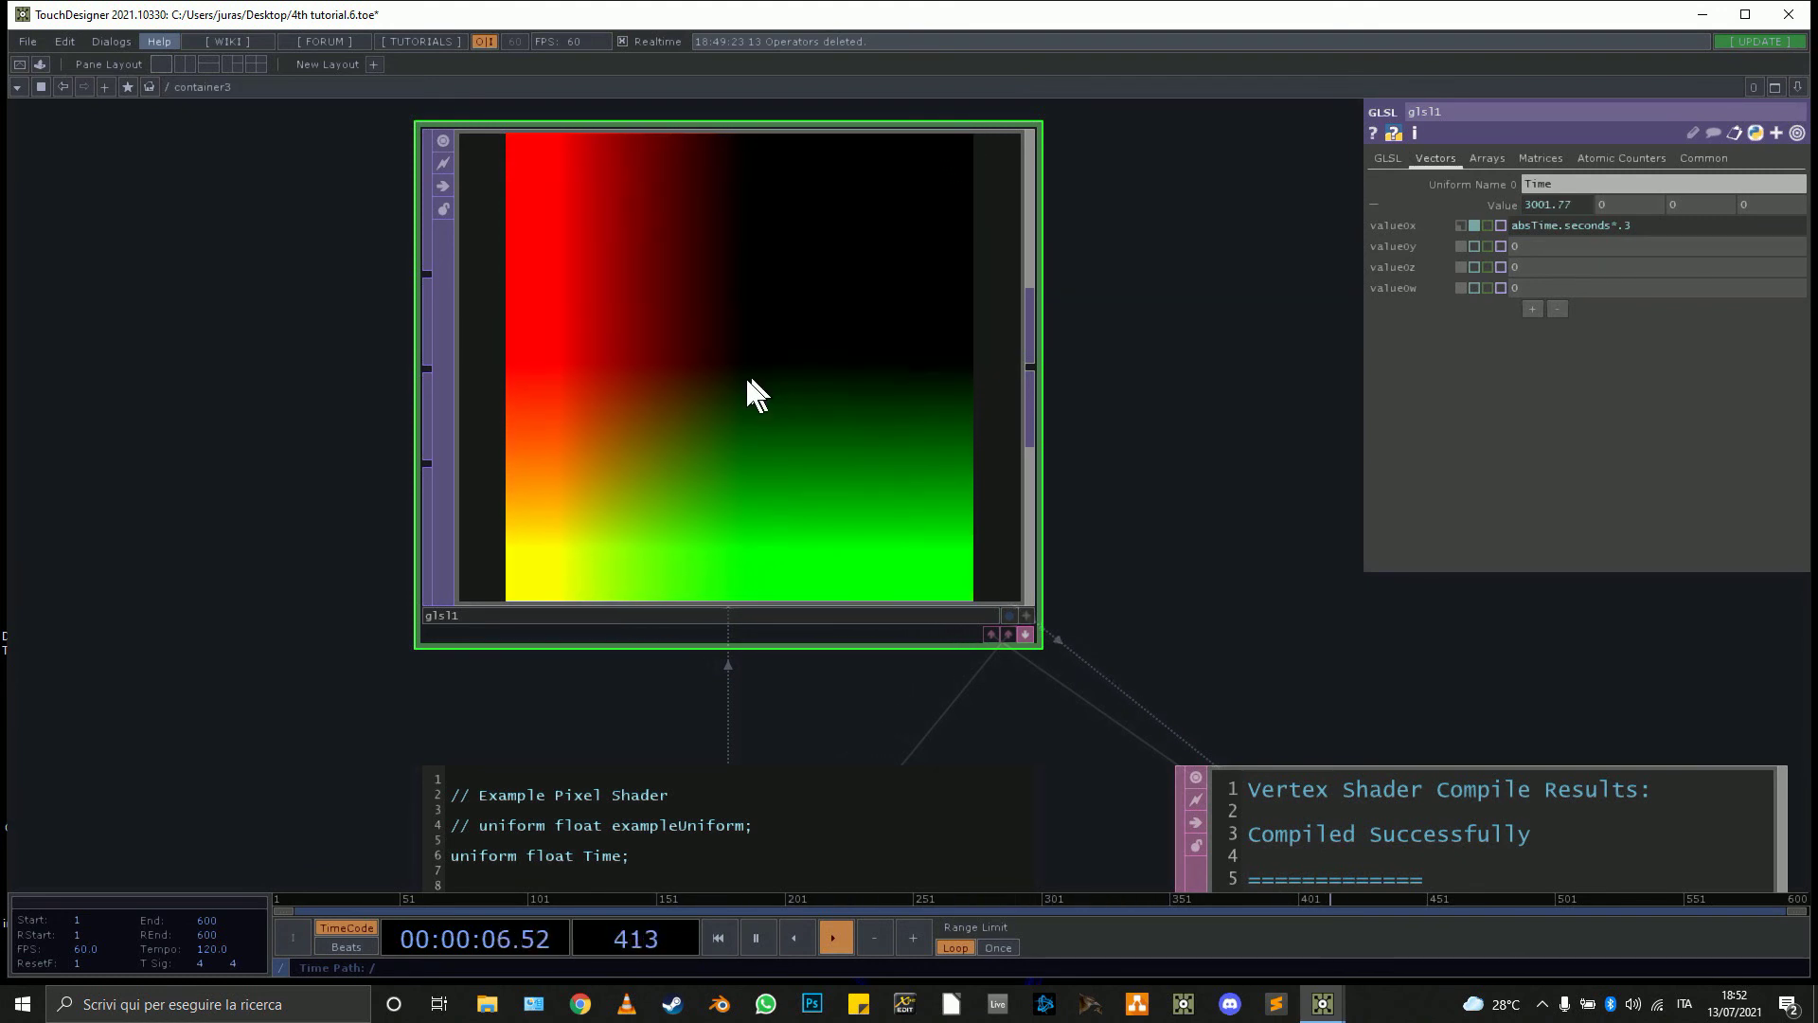
Wrap the whole uv expression in glsl1_pixel in abs() and view glsl1's output.
left_click_drag(1099, 589, 1221, 177)
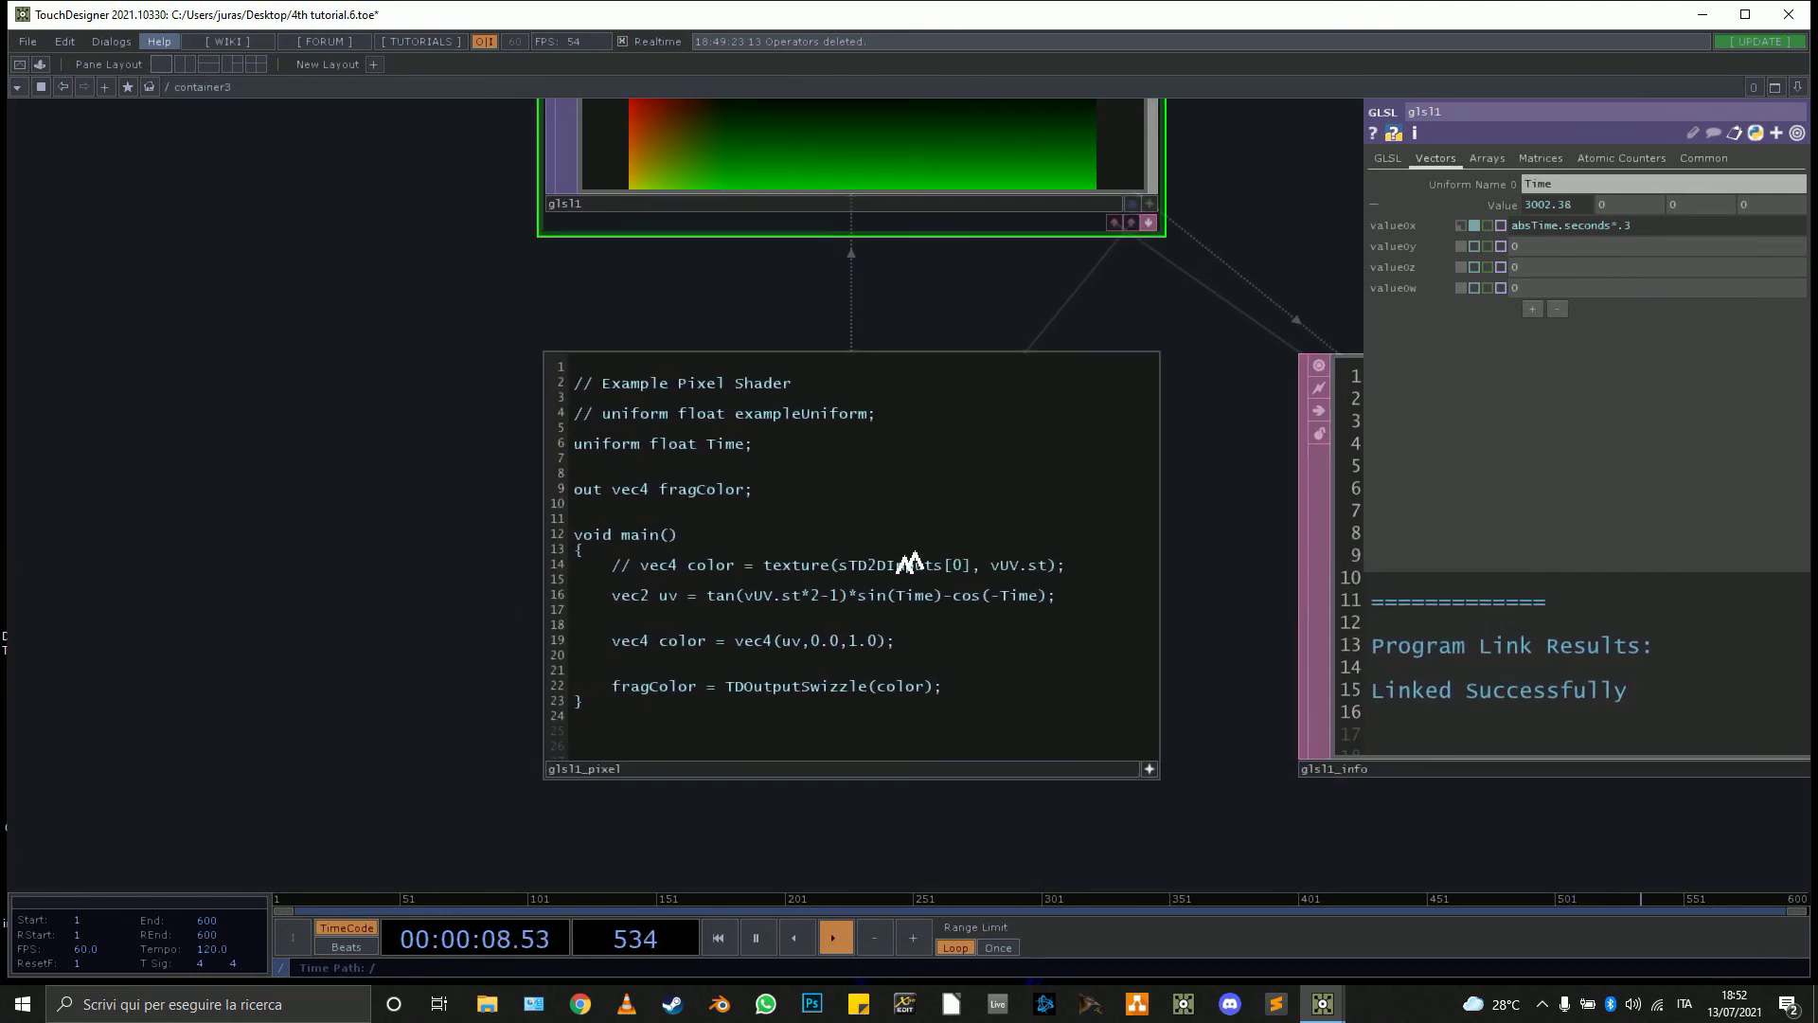
left_click(707, 595)
type("abs(")
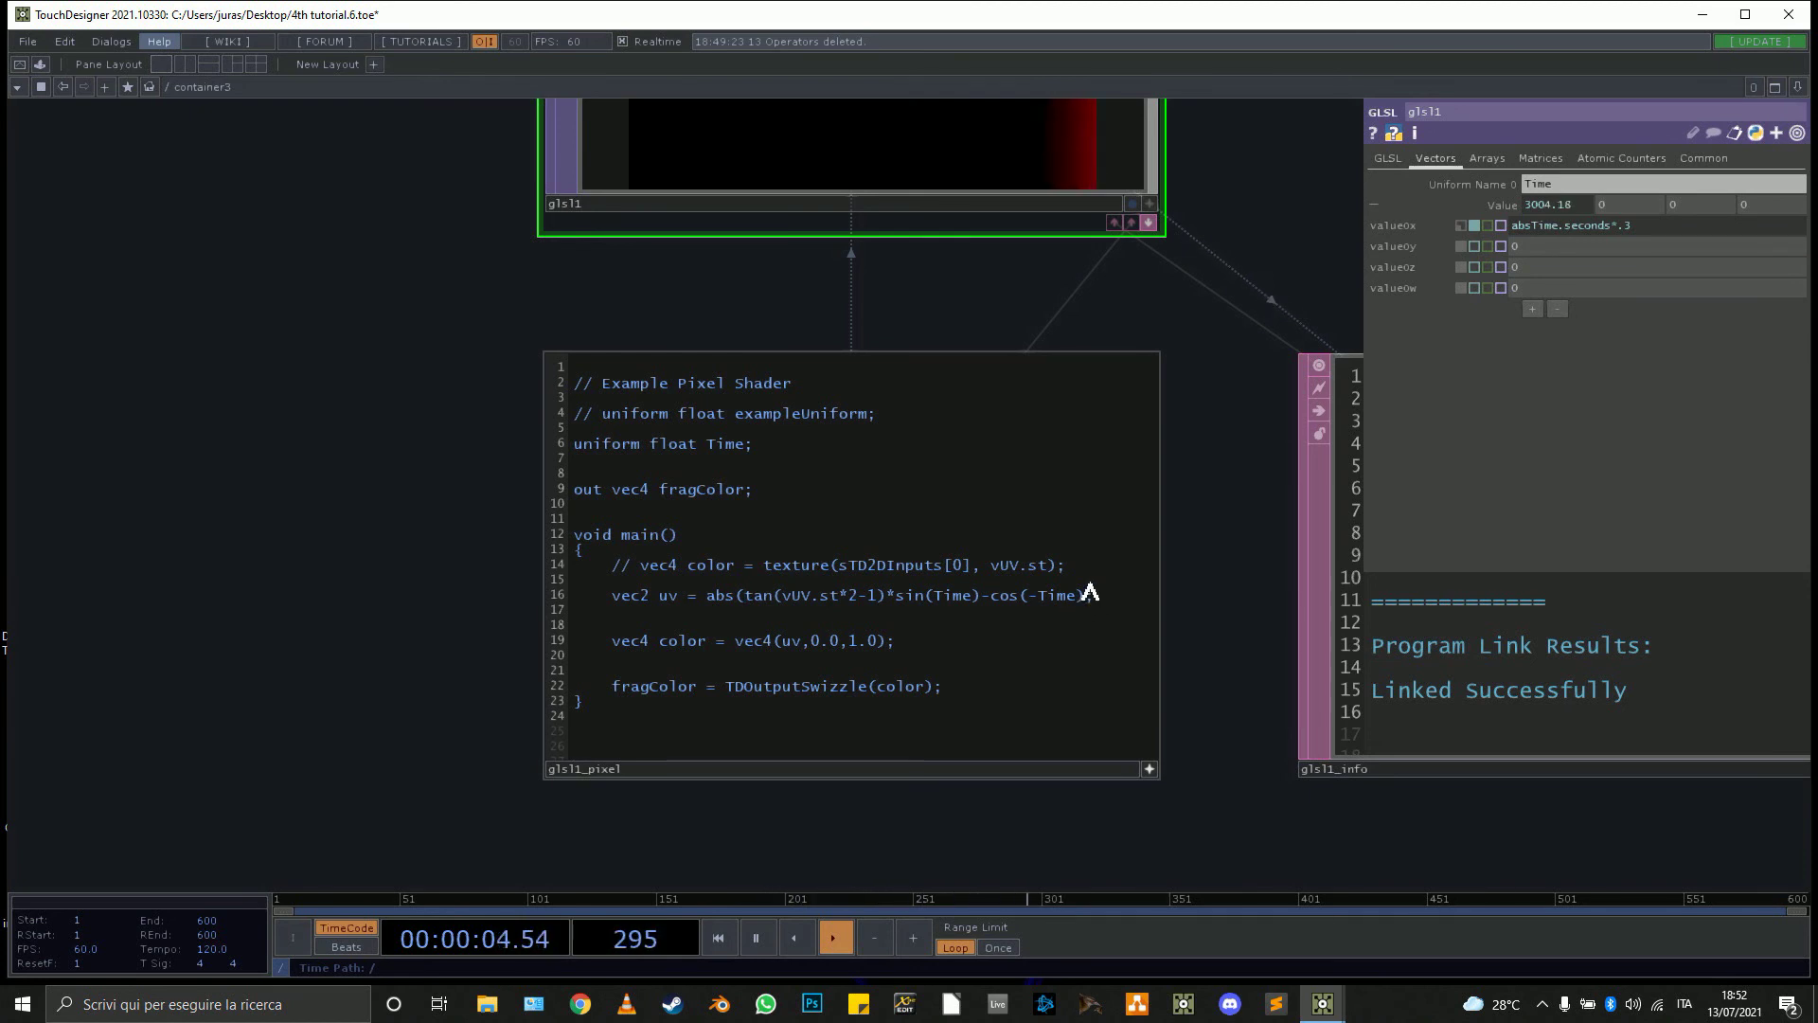
left_click(305, 338)
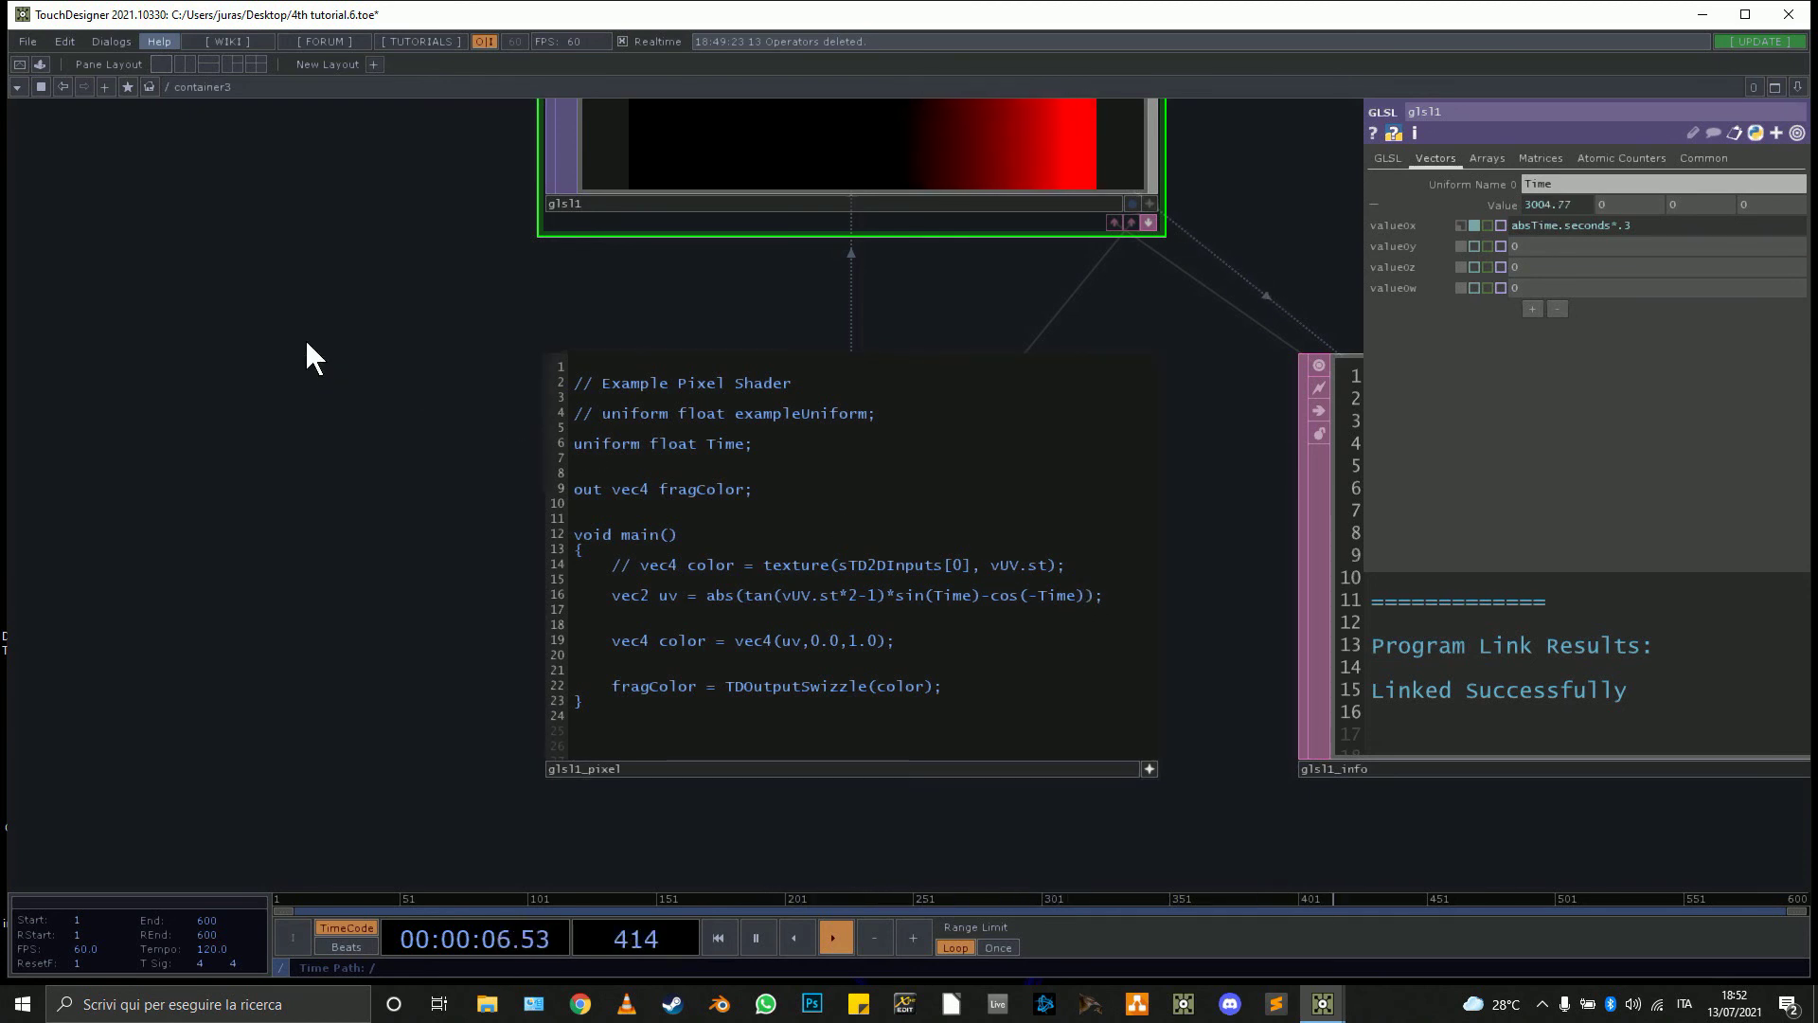
scroll(305, 338, "down", 3)
left_click_drag(305, 338, 318, 635)
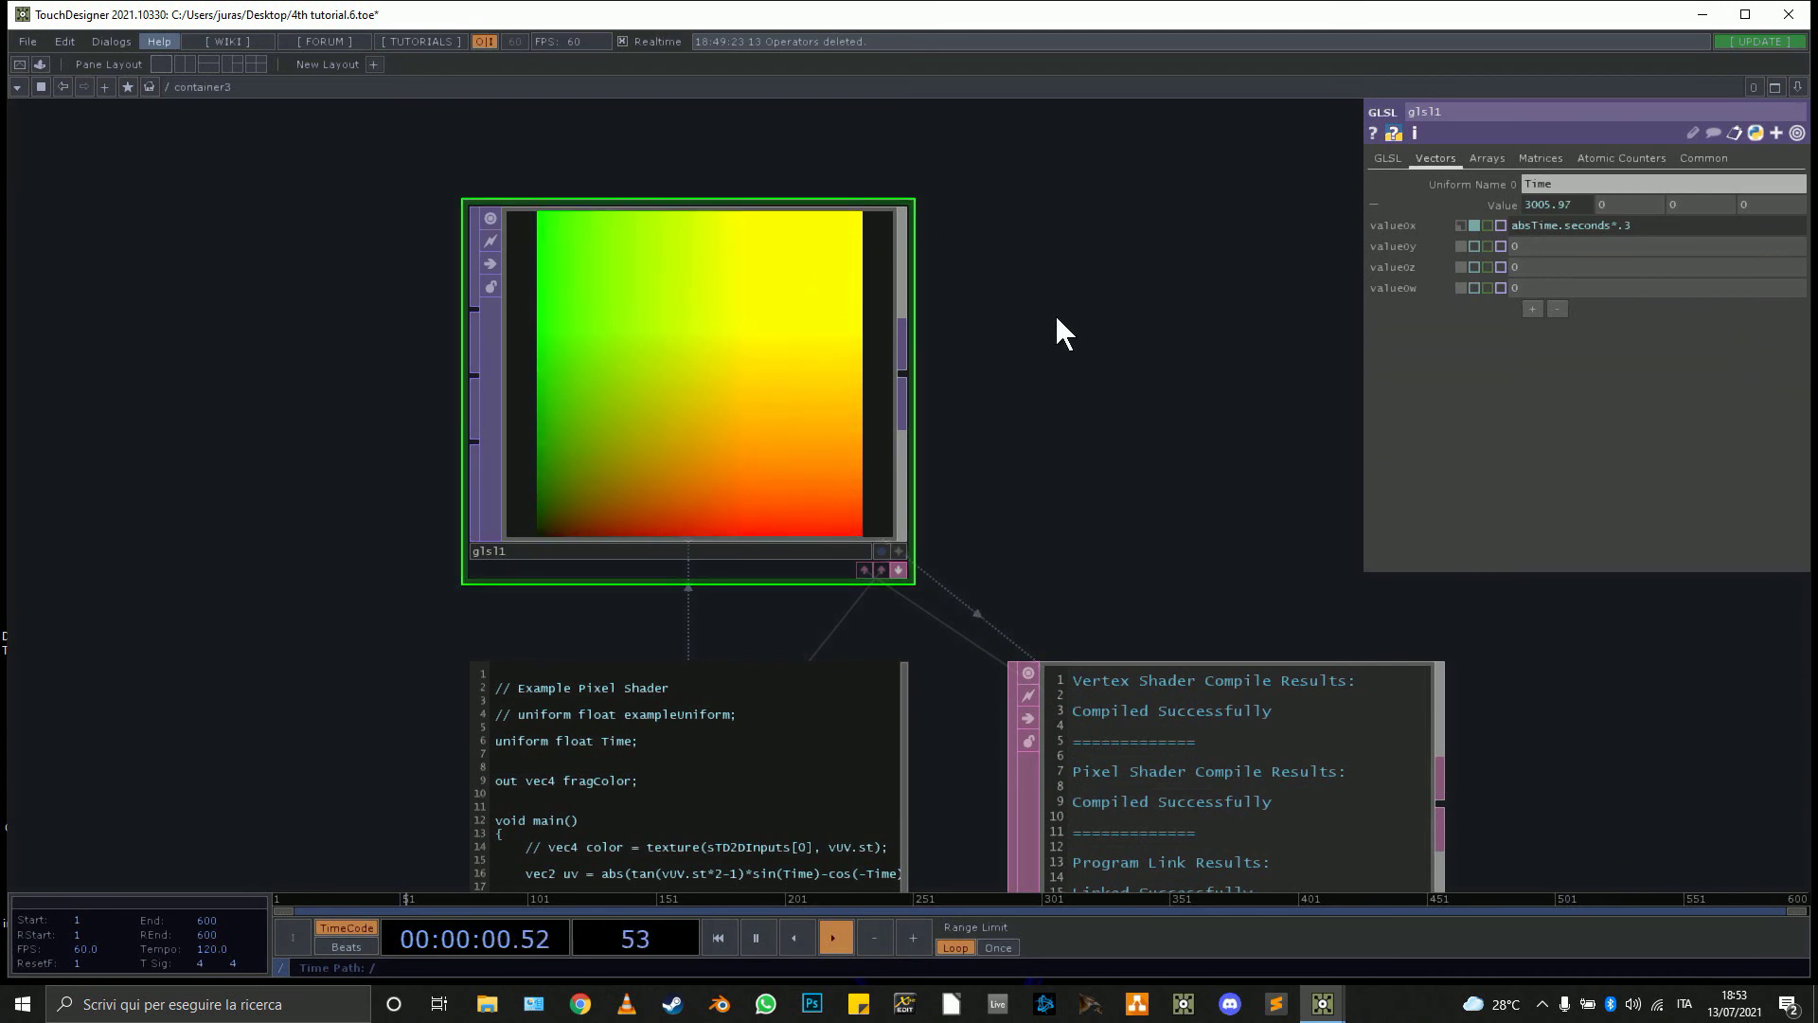
scroll(1055, 315, "down", 3)
left_click_drag(1054, 315, 752, 558)
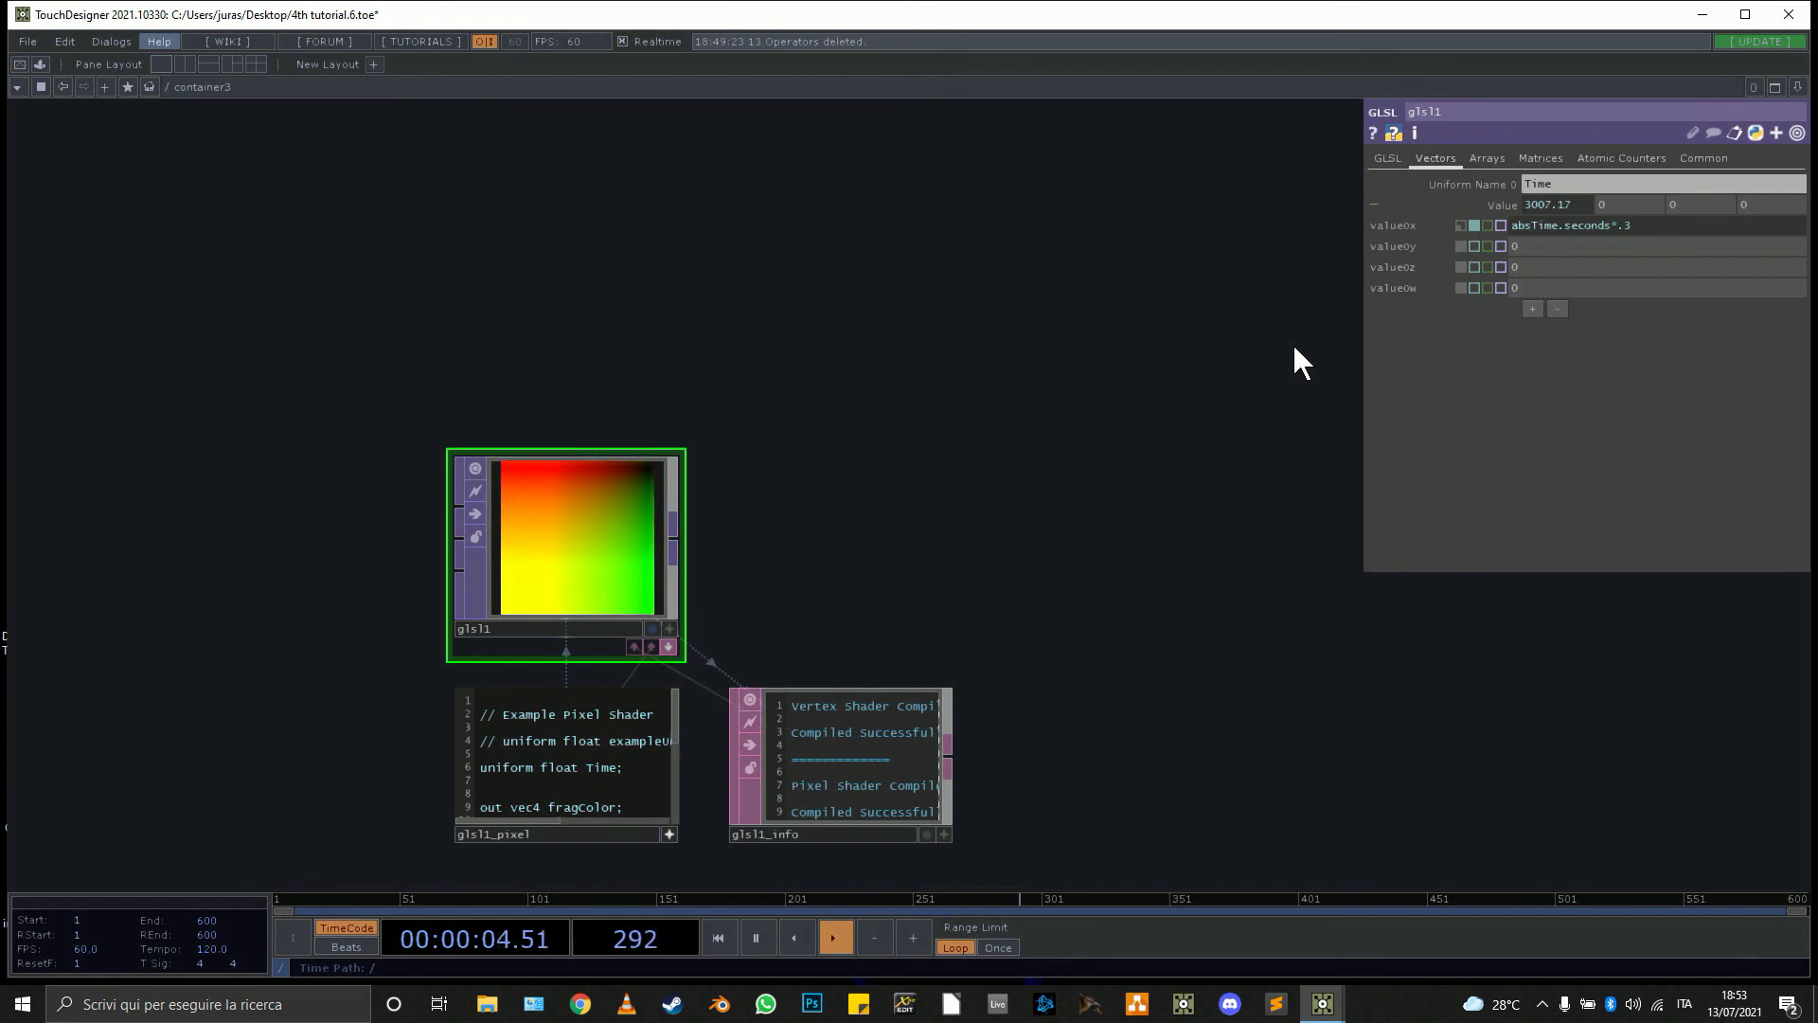
scroll(583, 576, "up", 2)
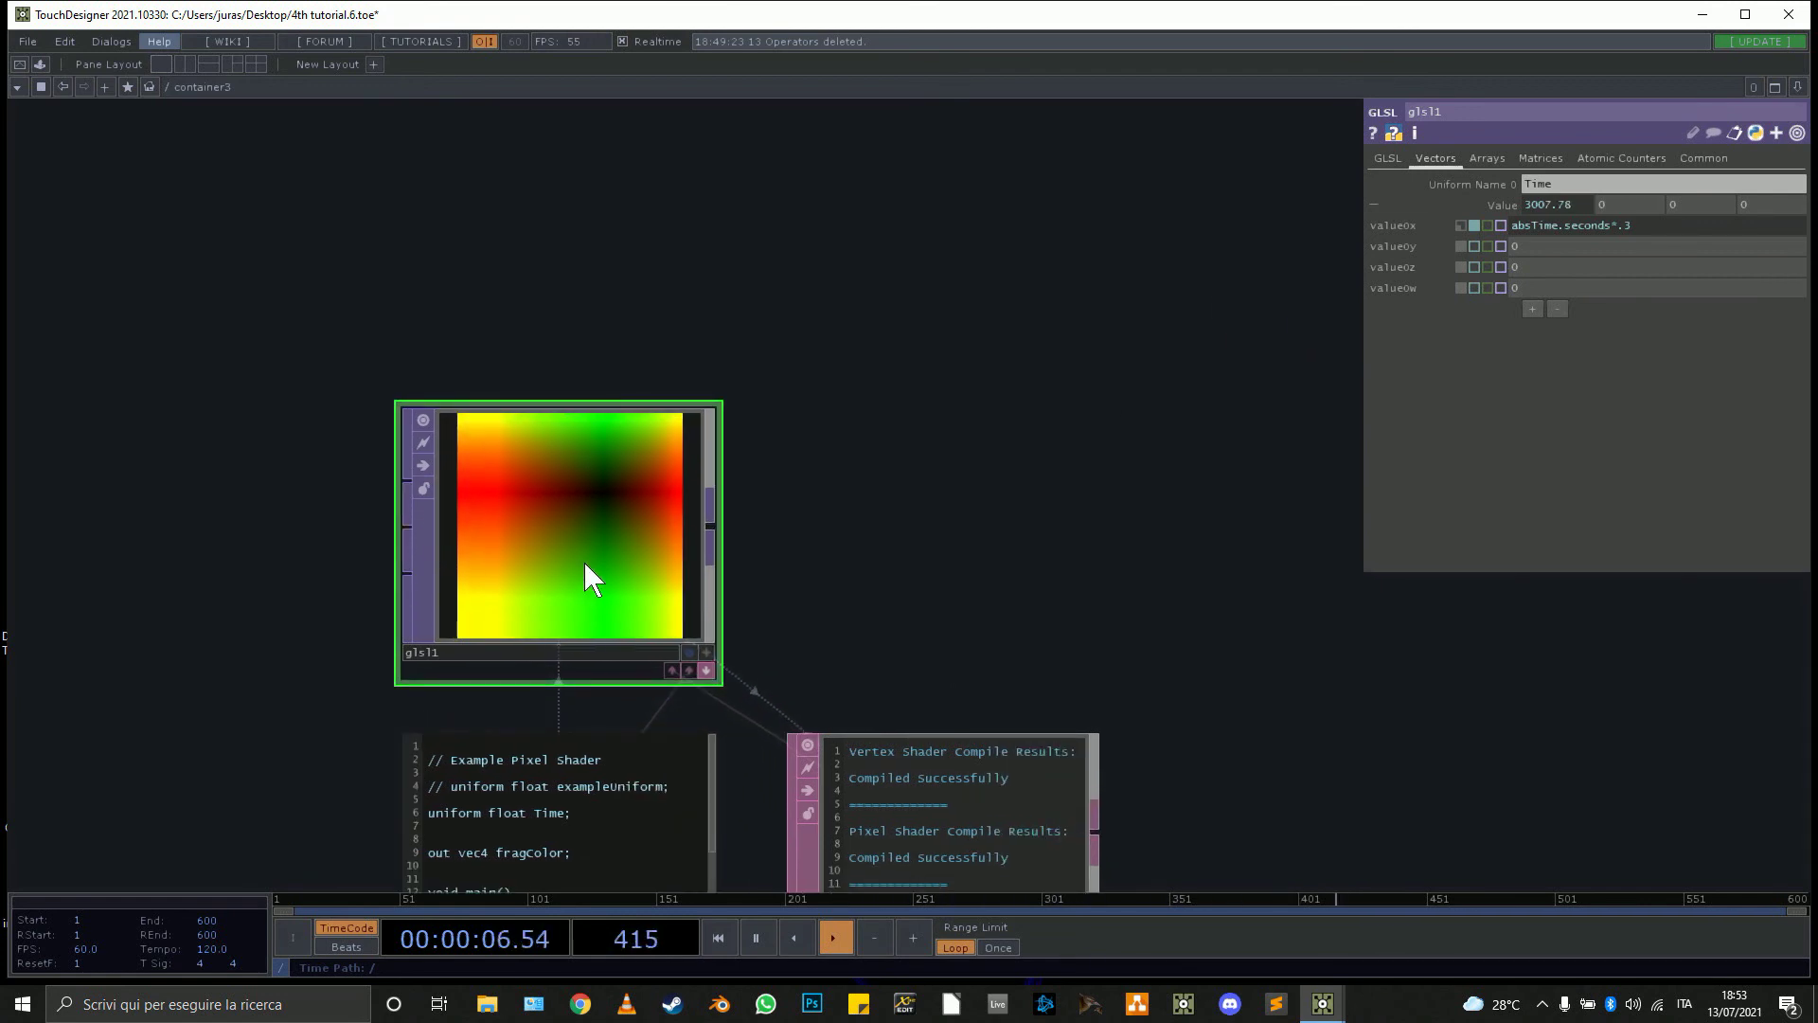
left_click_drag(853, 508, 654, 677)
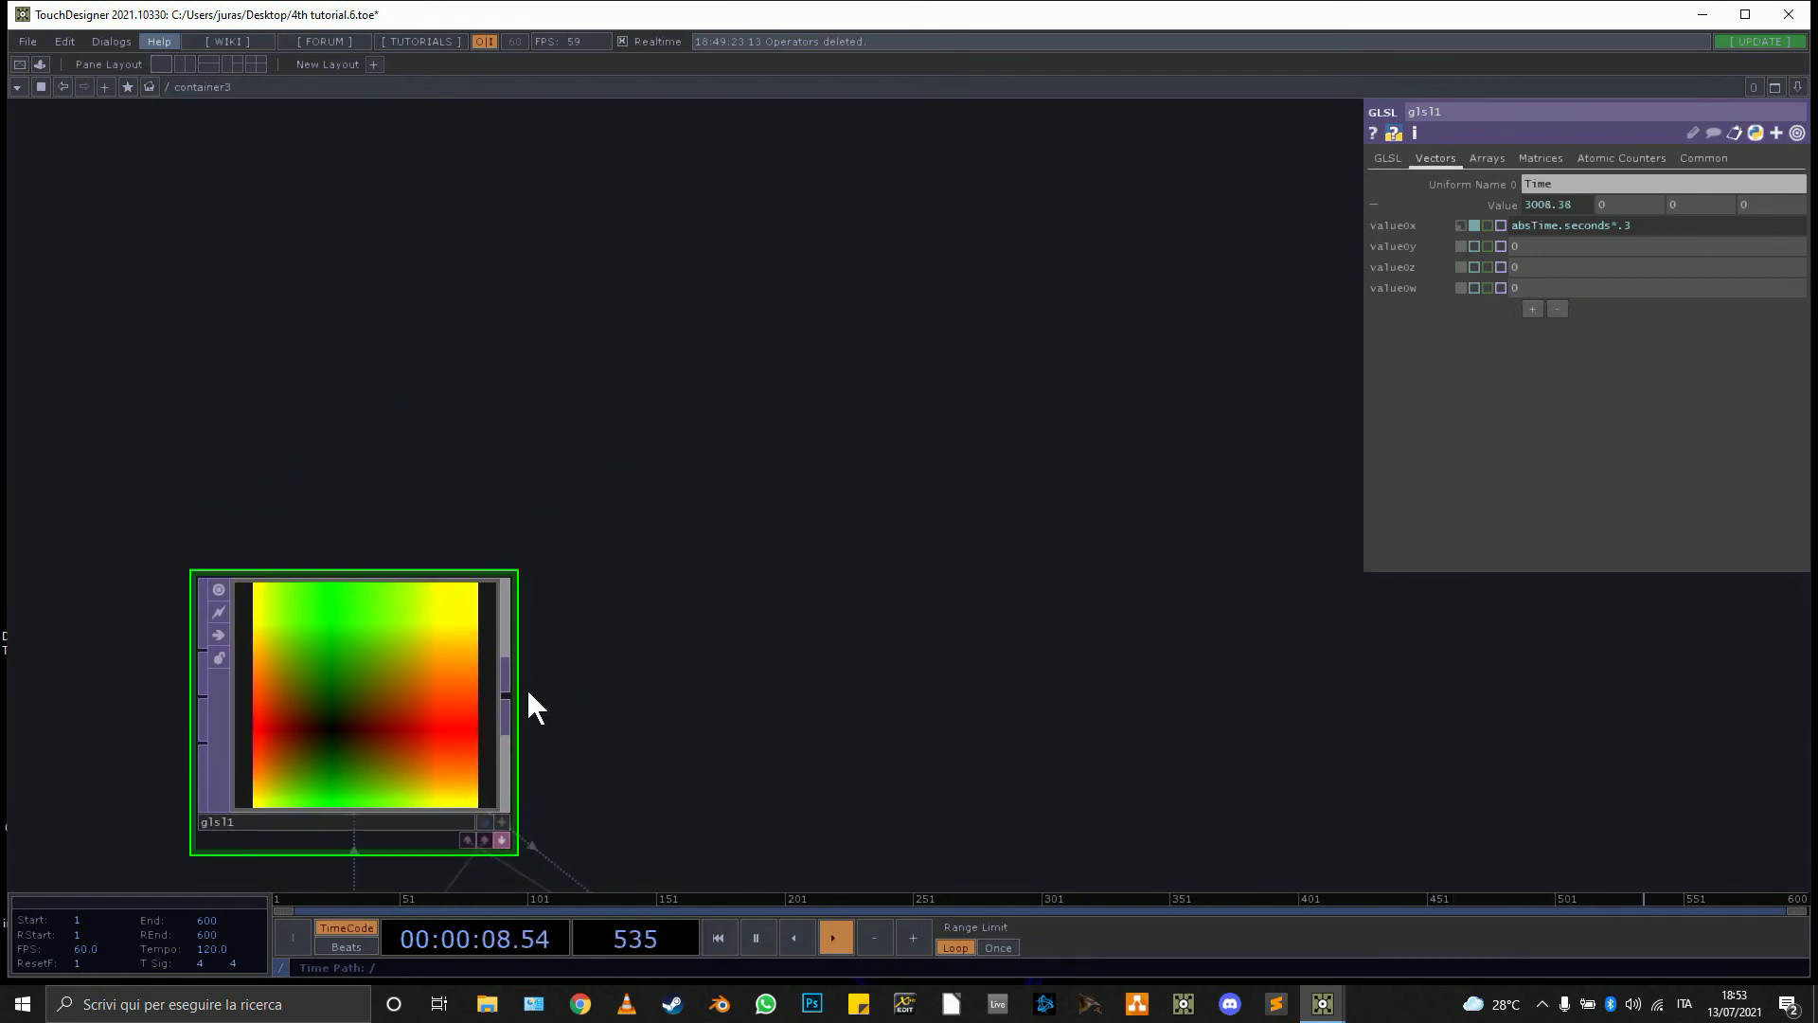
key("Tab")
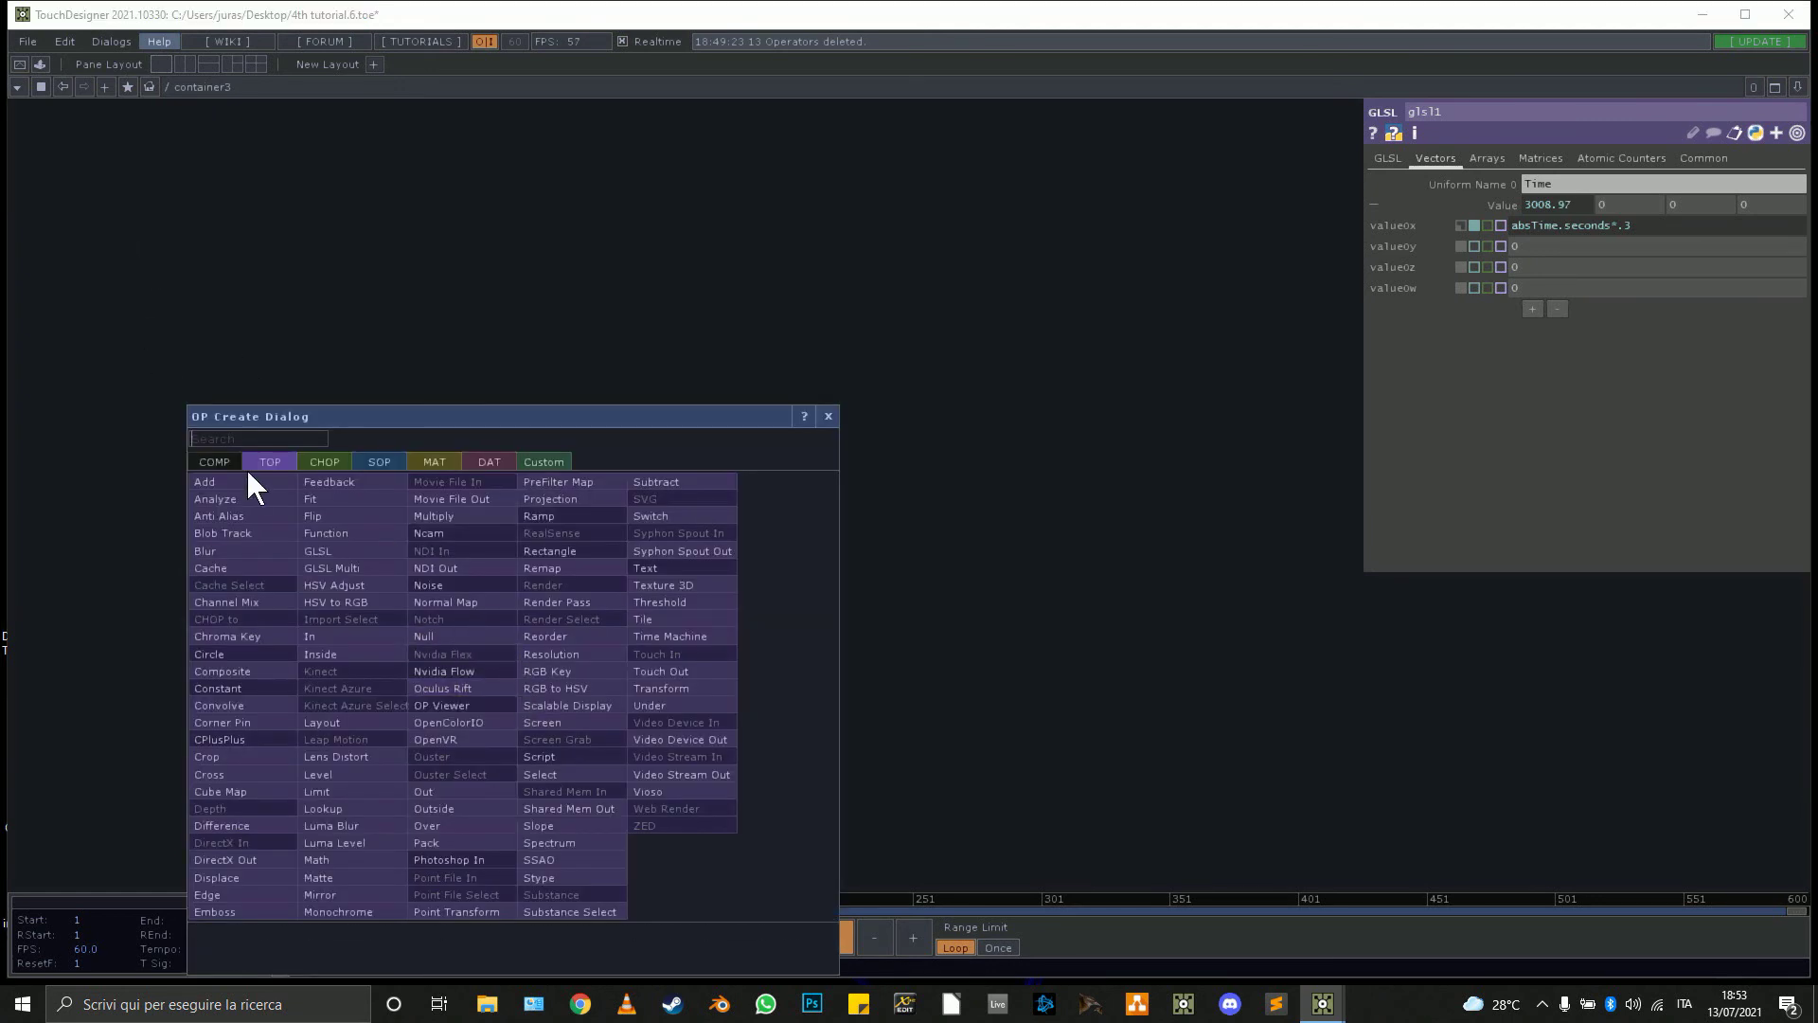
left_click(497, 581)
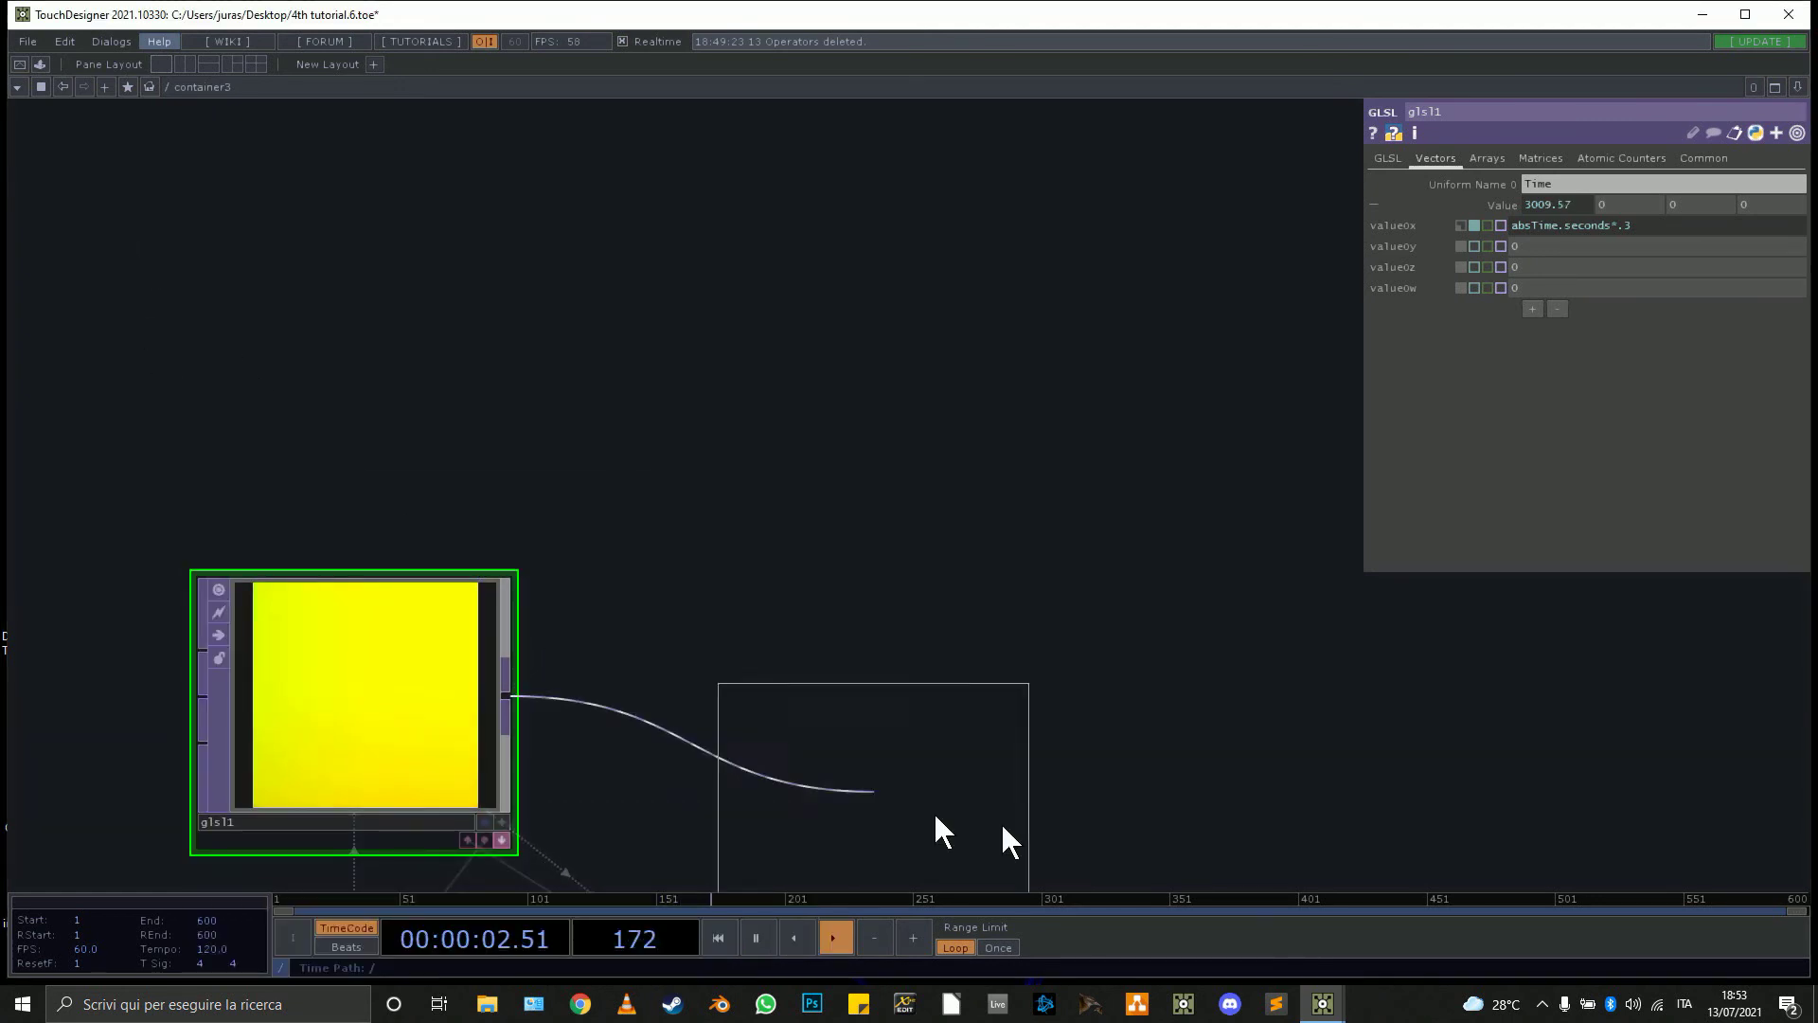
left_click(982, 792)
key("Delete")
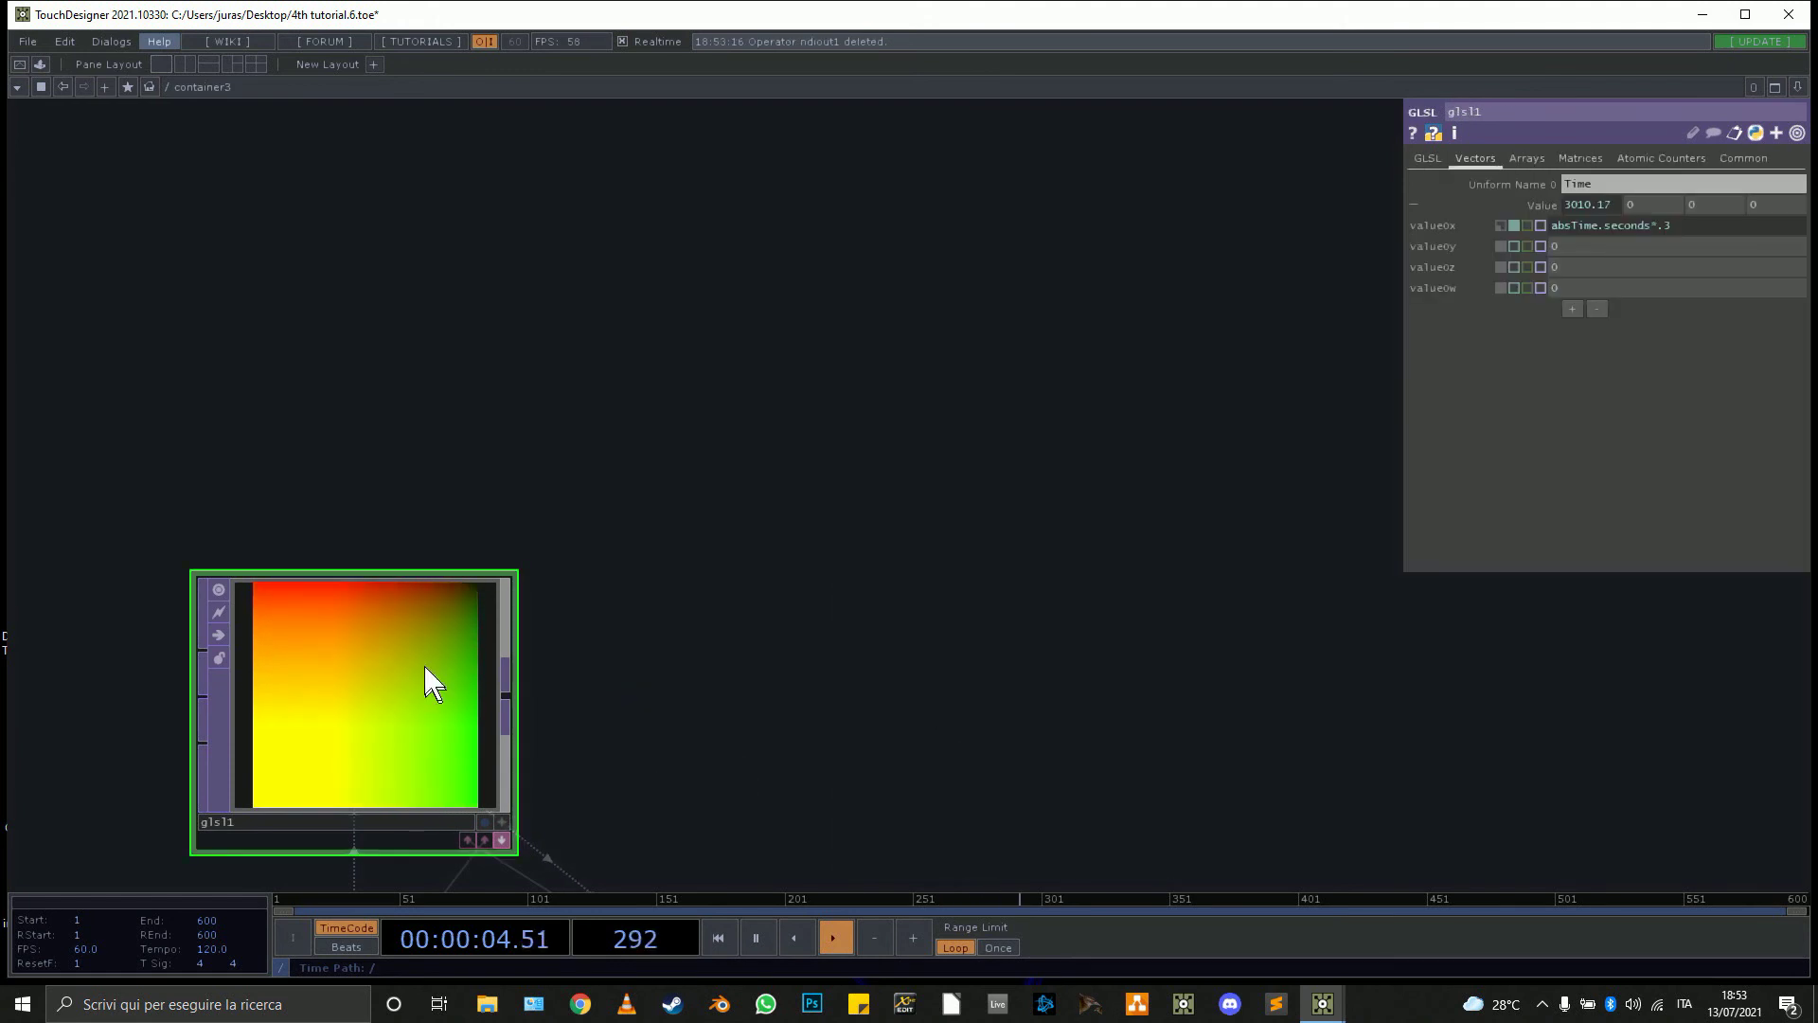
Add a Noise TOP fed by glsl1's output and place it beside glsl1.
right_click(503, 683)
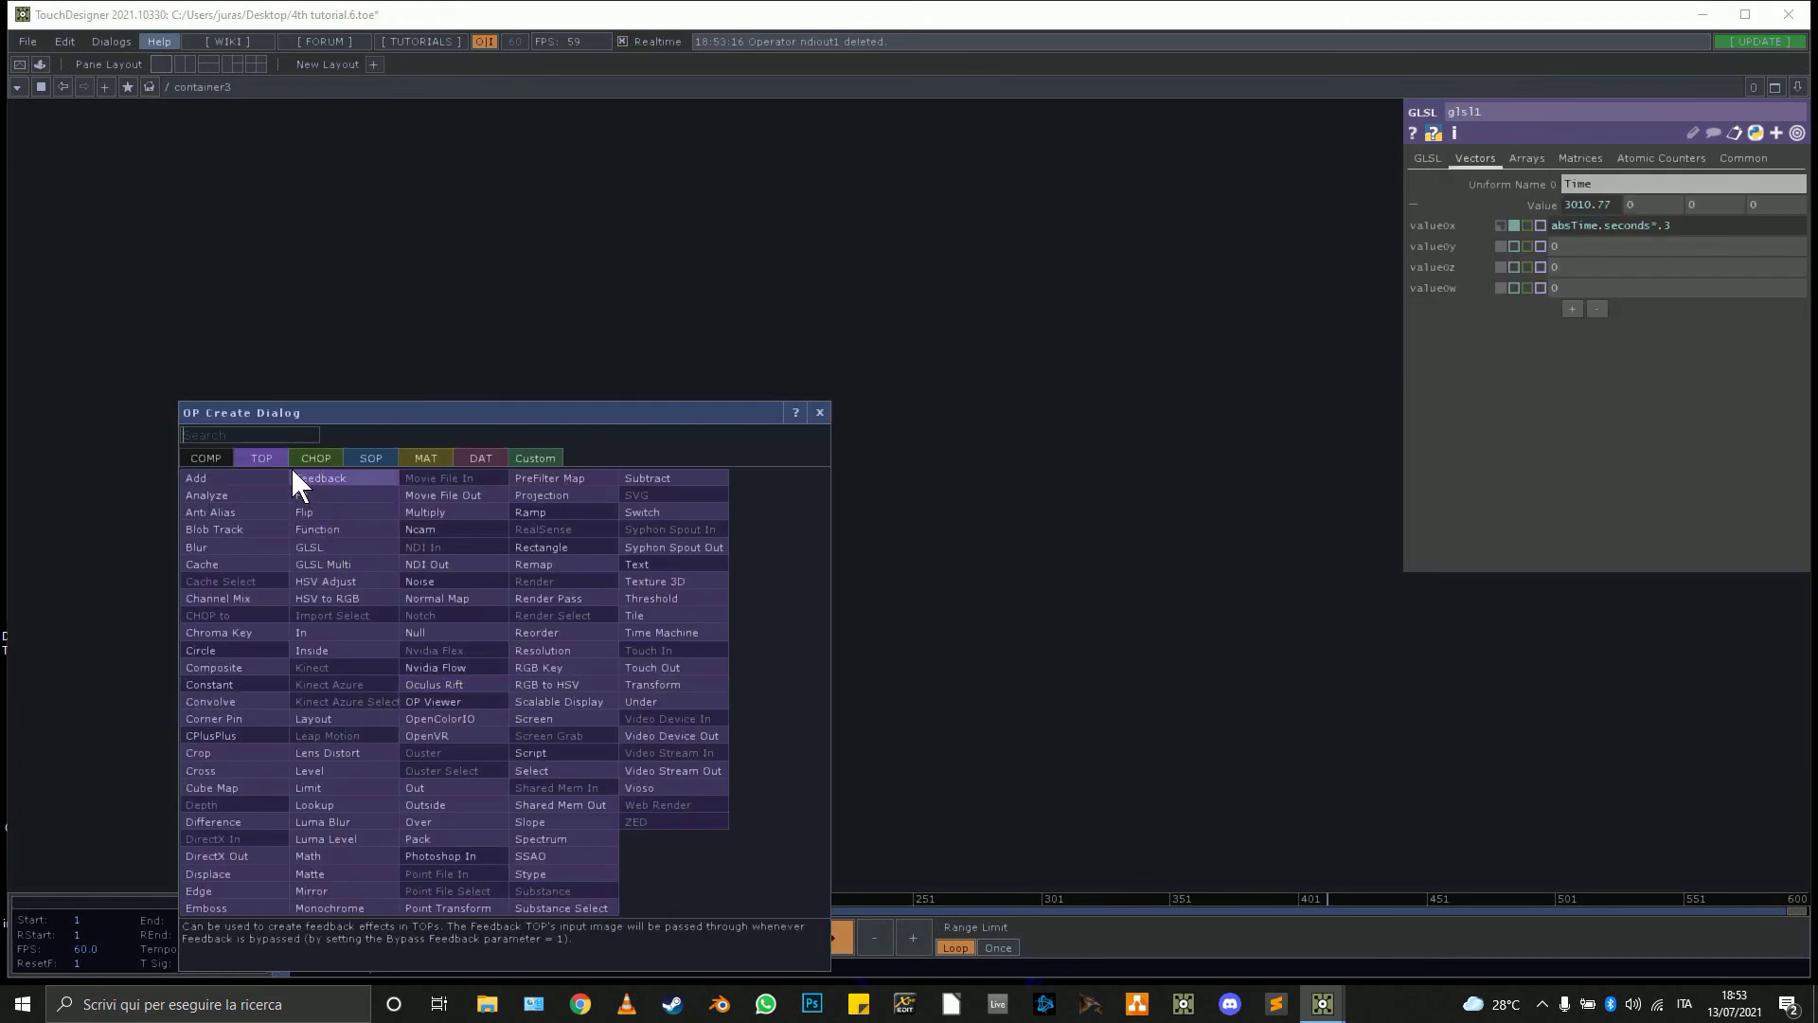
left_click(438, 580)
left_click(1023, 616)
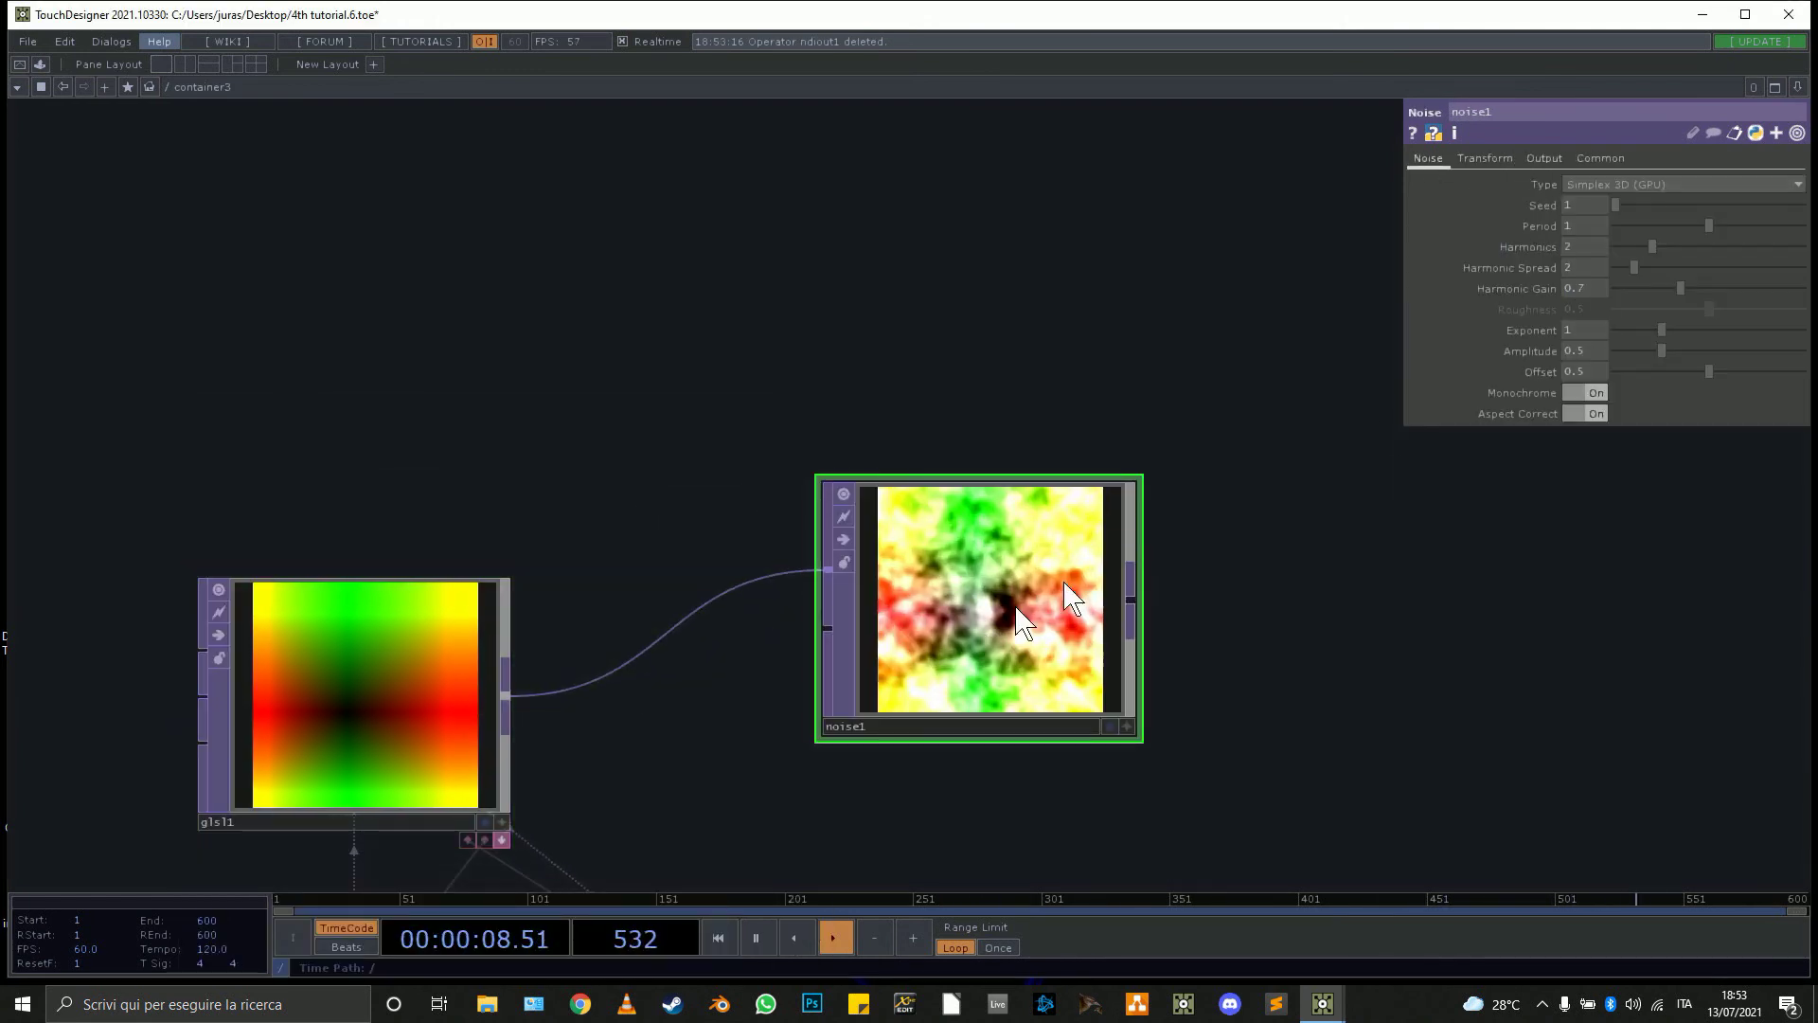
Set noise1's output RGB mode to Input - Noise and reduce its Noise Scale to about 0.827.
left_click(1544, 158)
left_click(1608, 183)
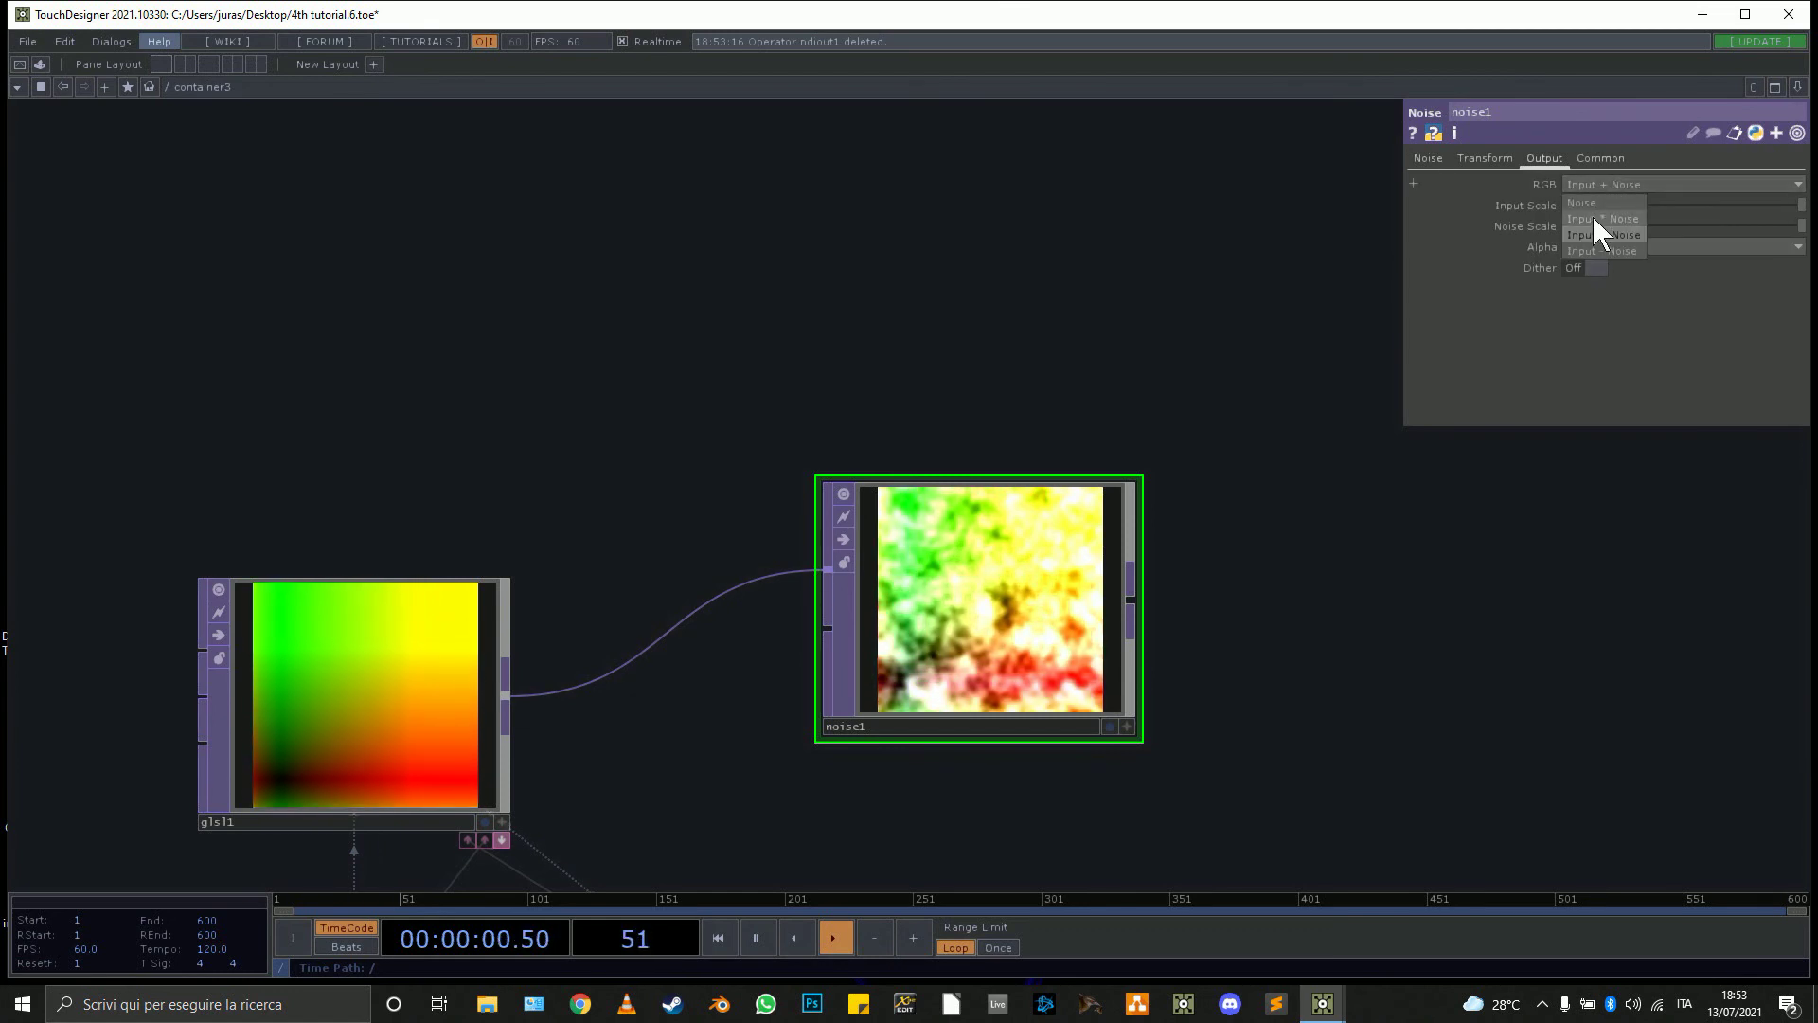
left_click(1594, 251)
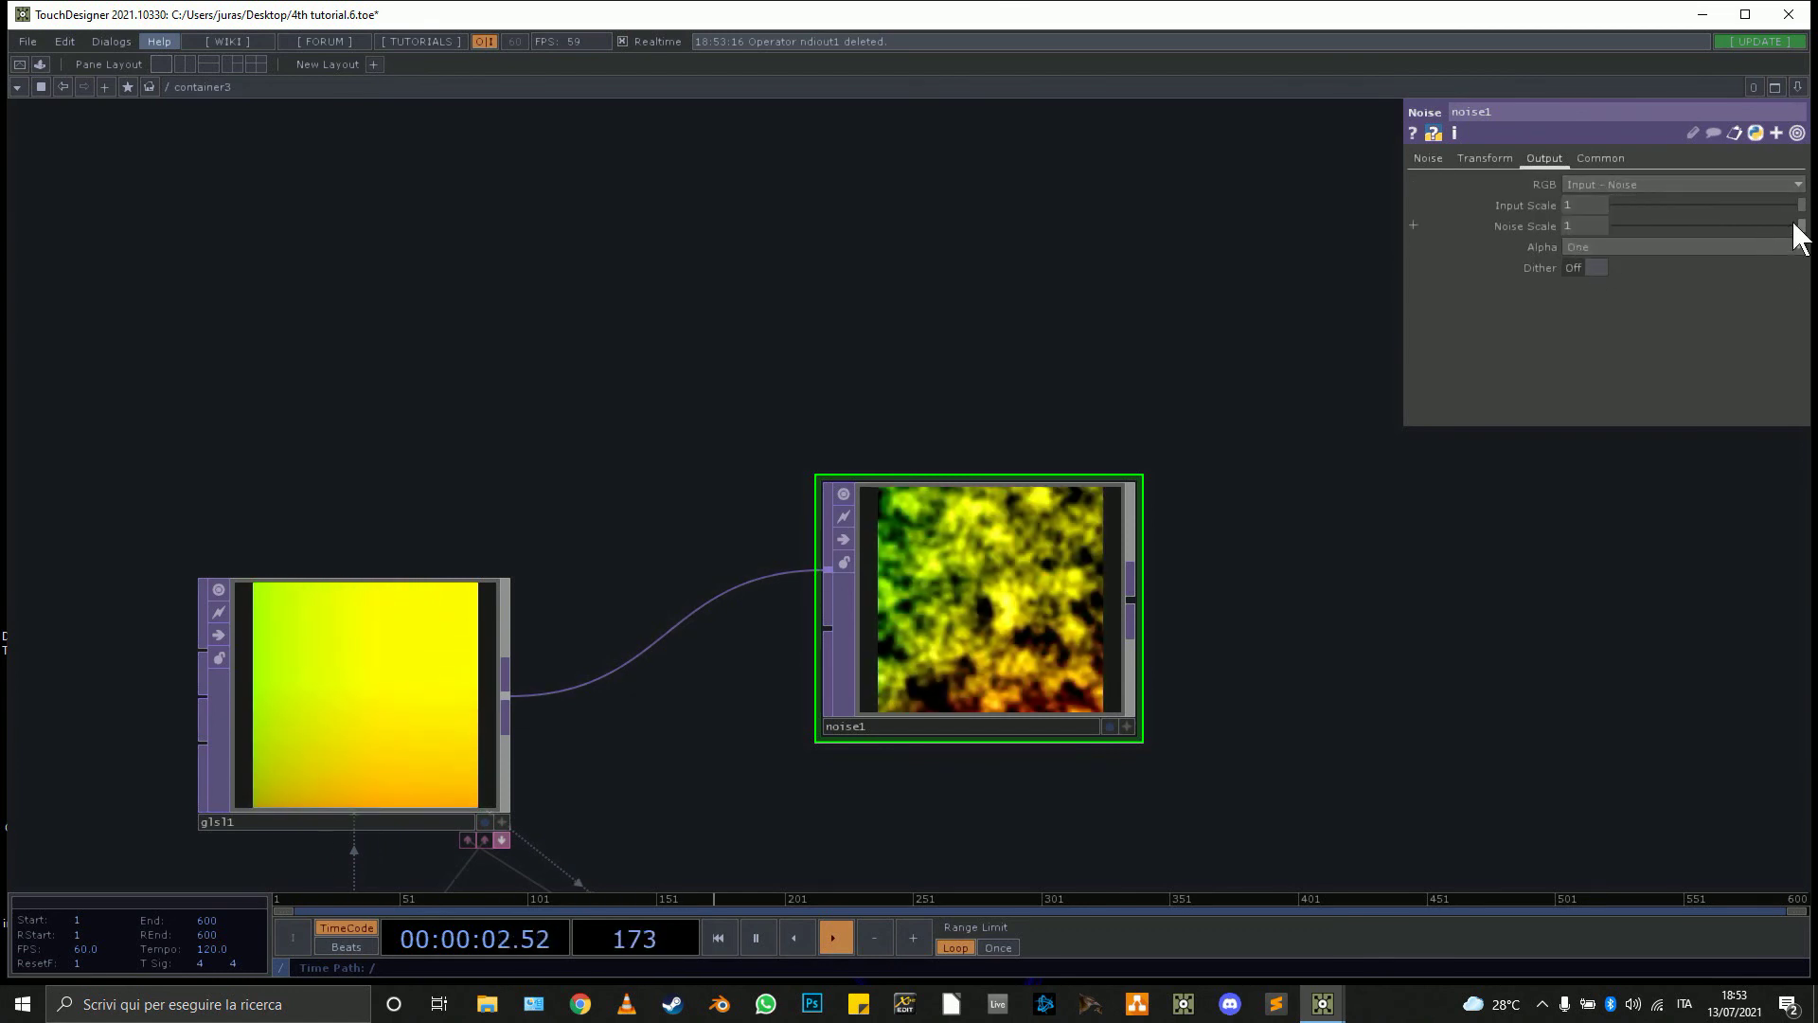
left_click_drag(1795, 226, 1771, 225)
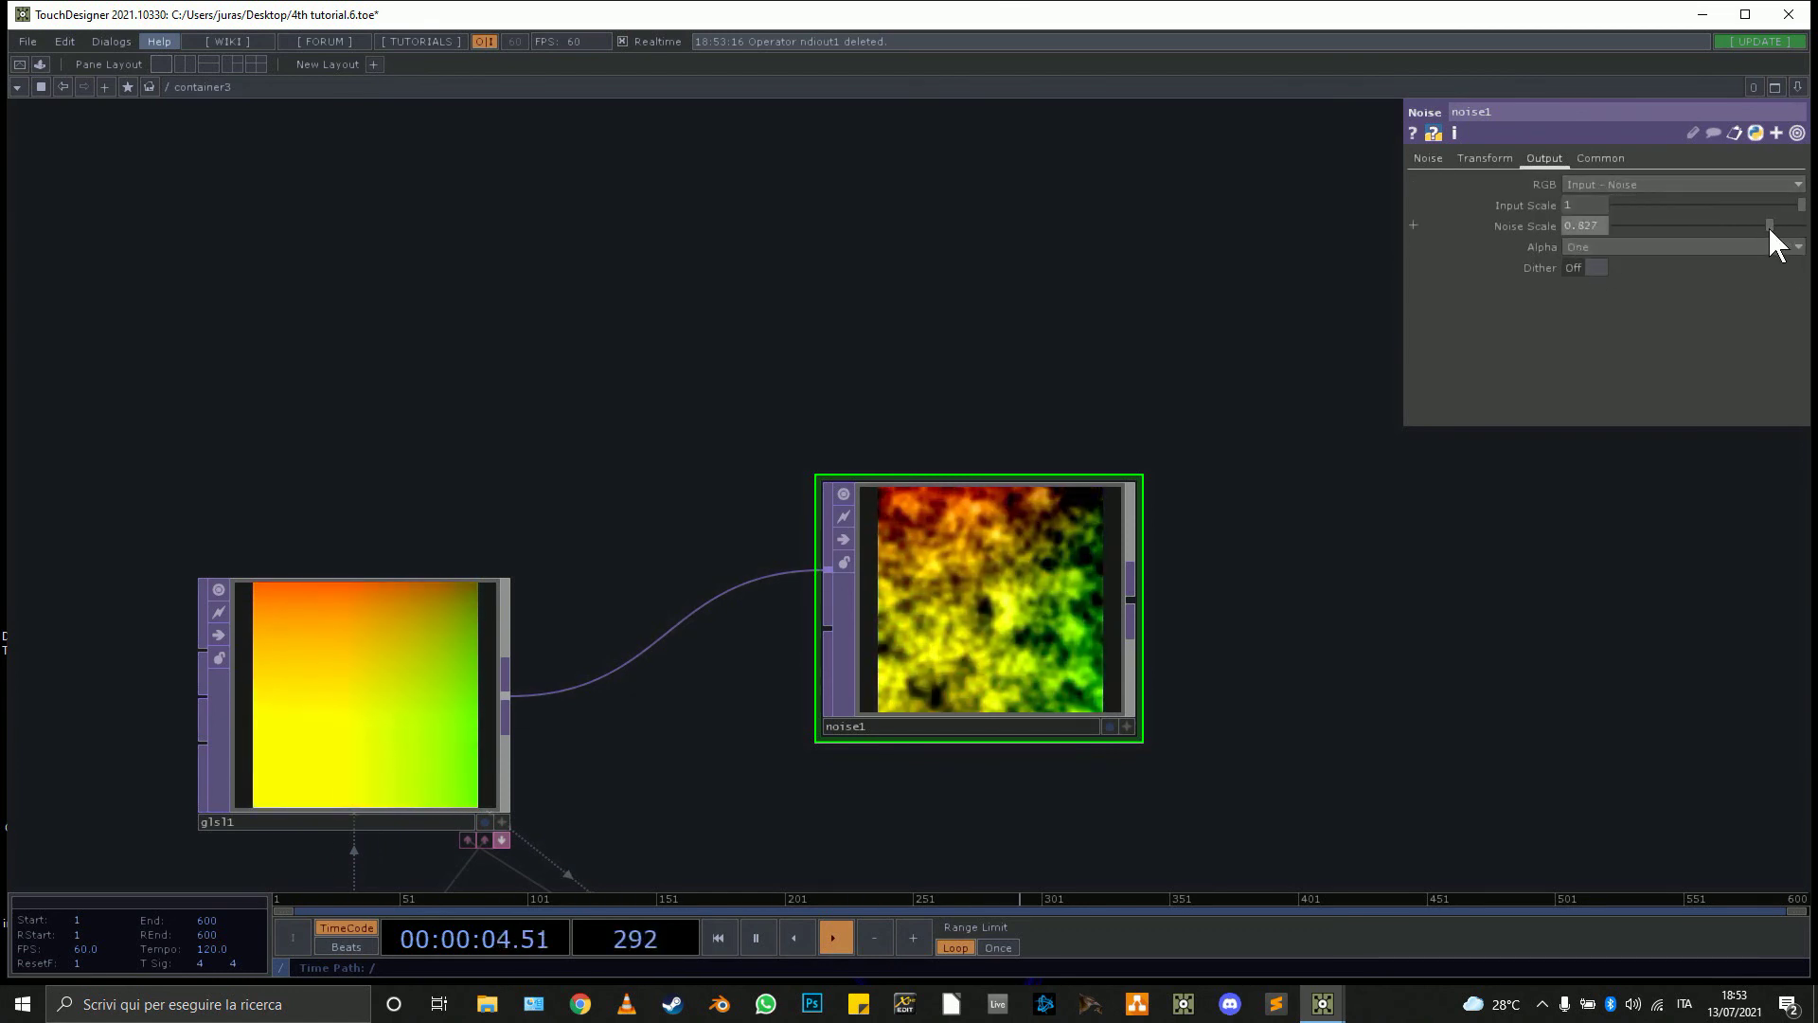
Turn off Monochrome on noise1 so it generates coloured noise.
left_click(1428, 159)
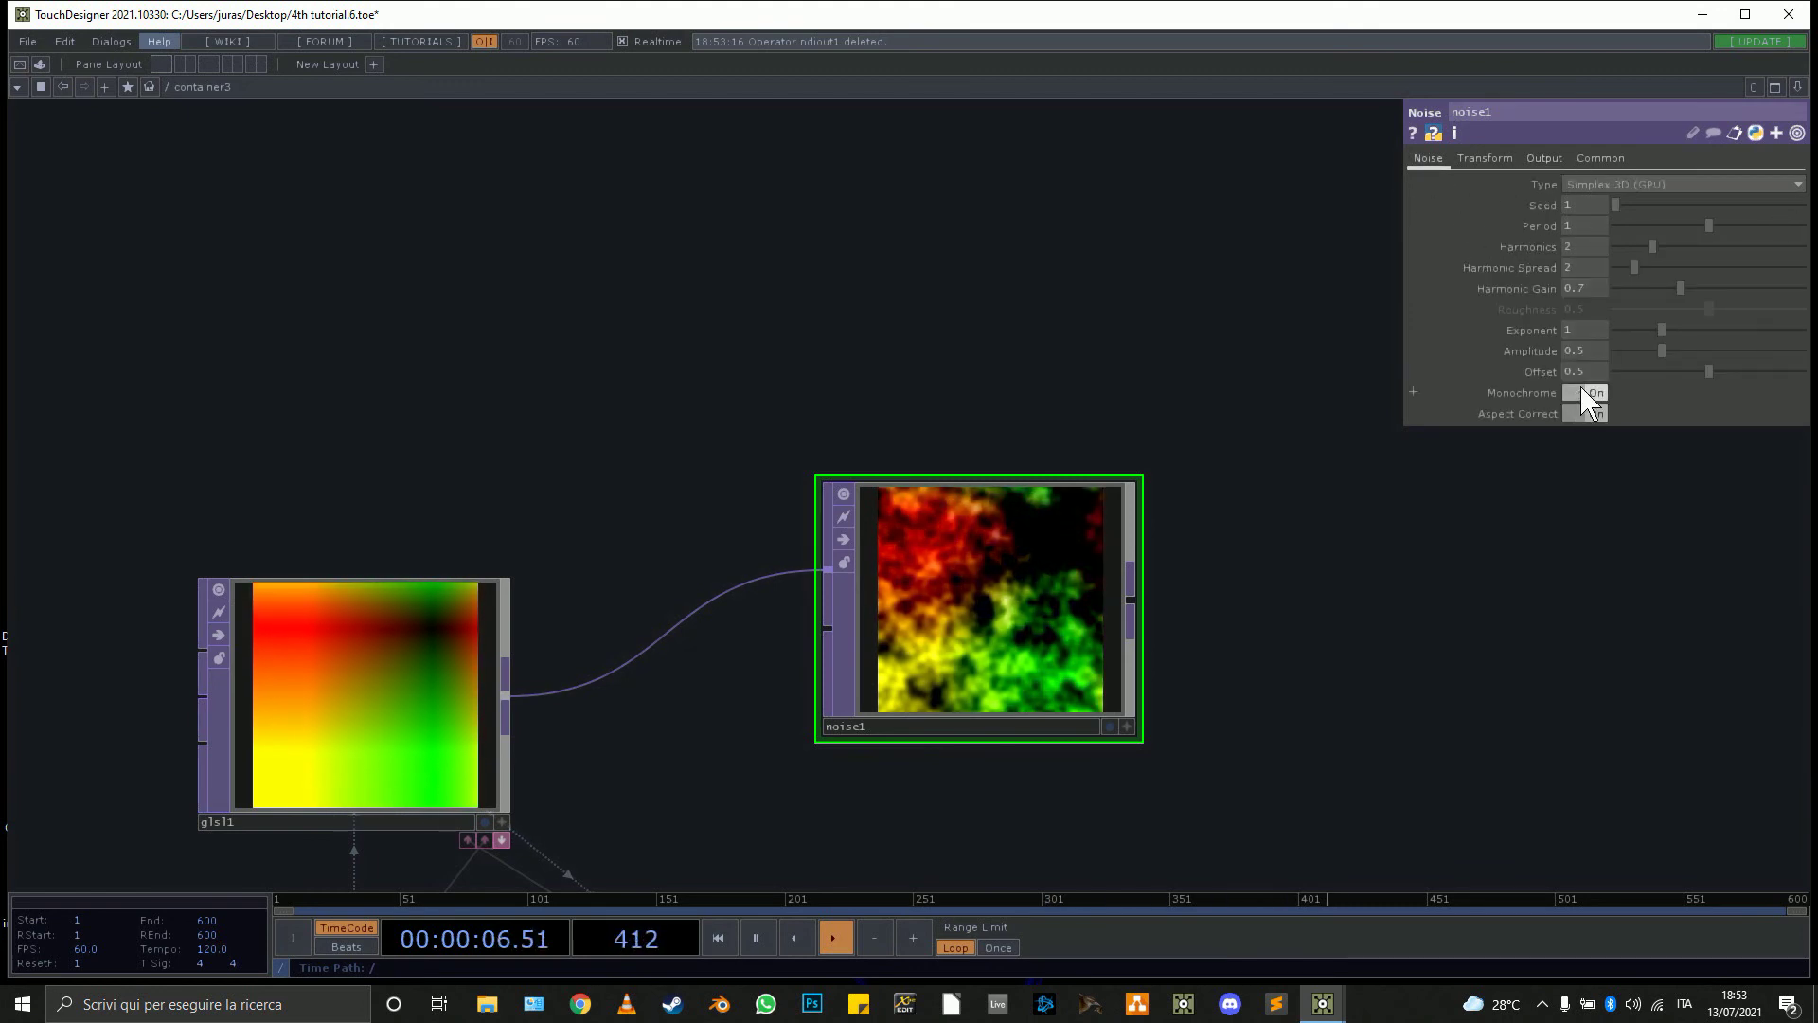
left_click(1589, 393)
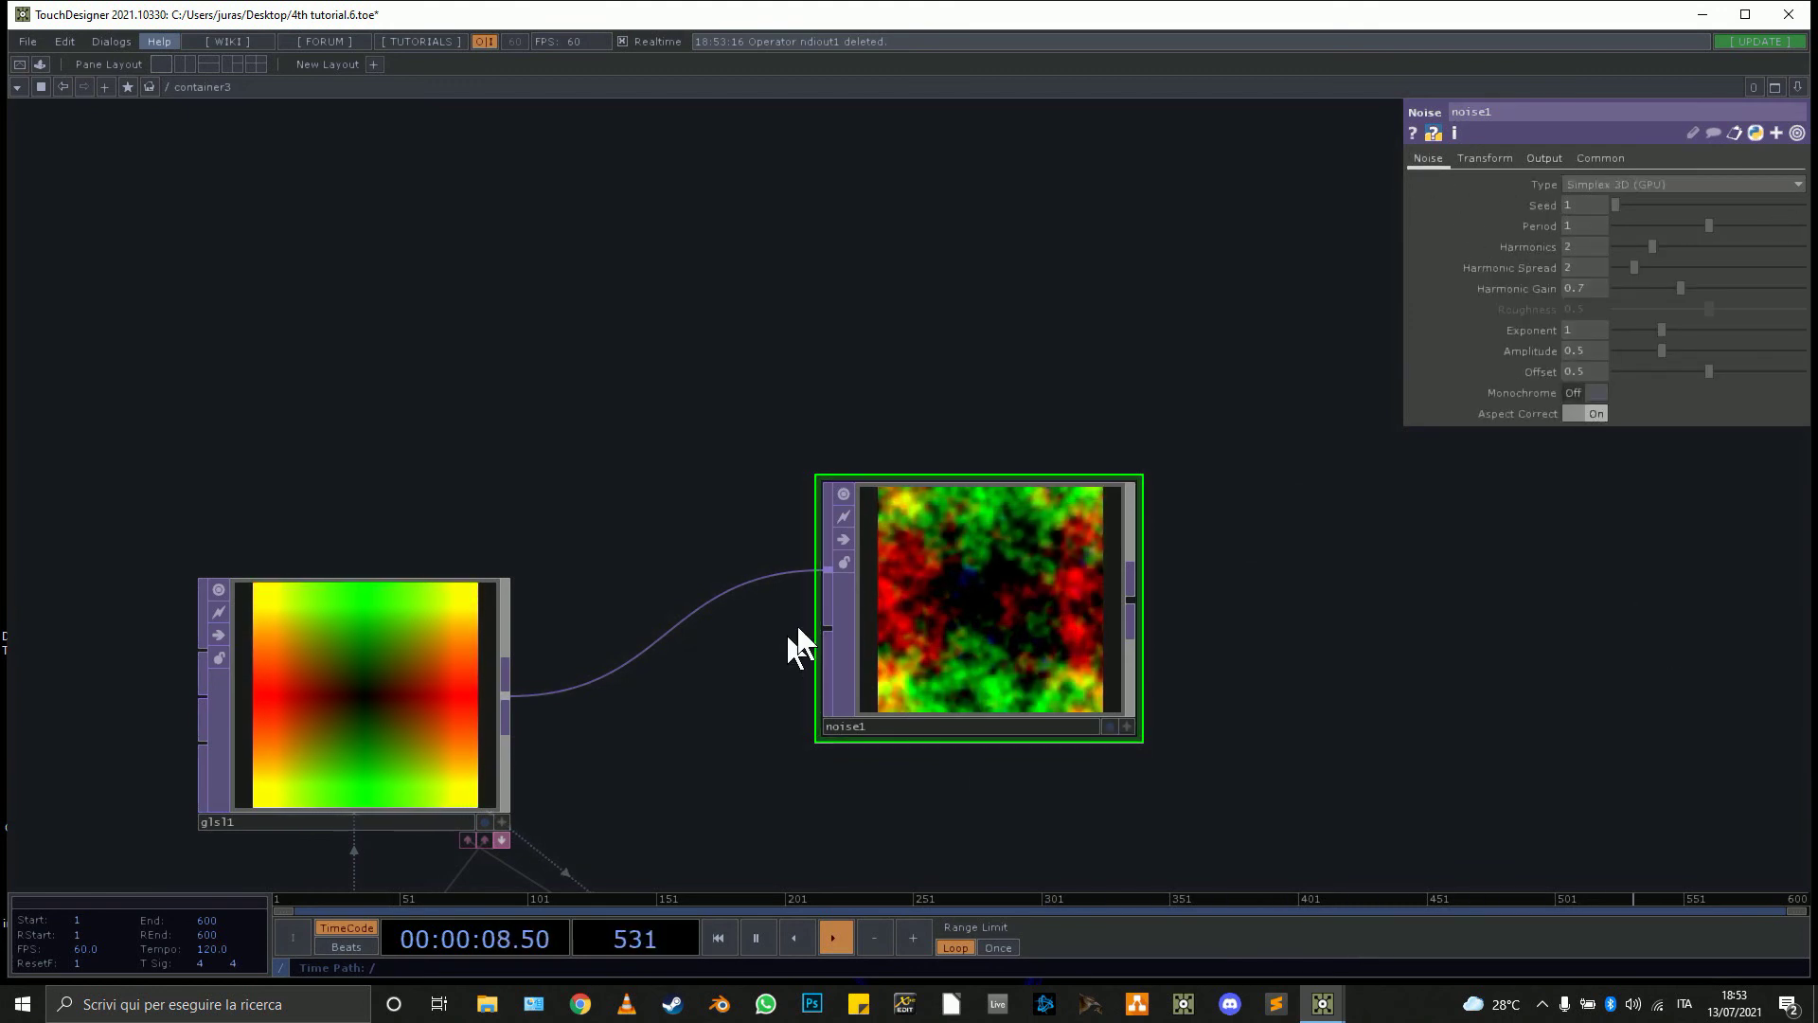
scroll(1022, 628, "up", 3)
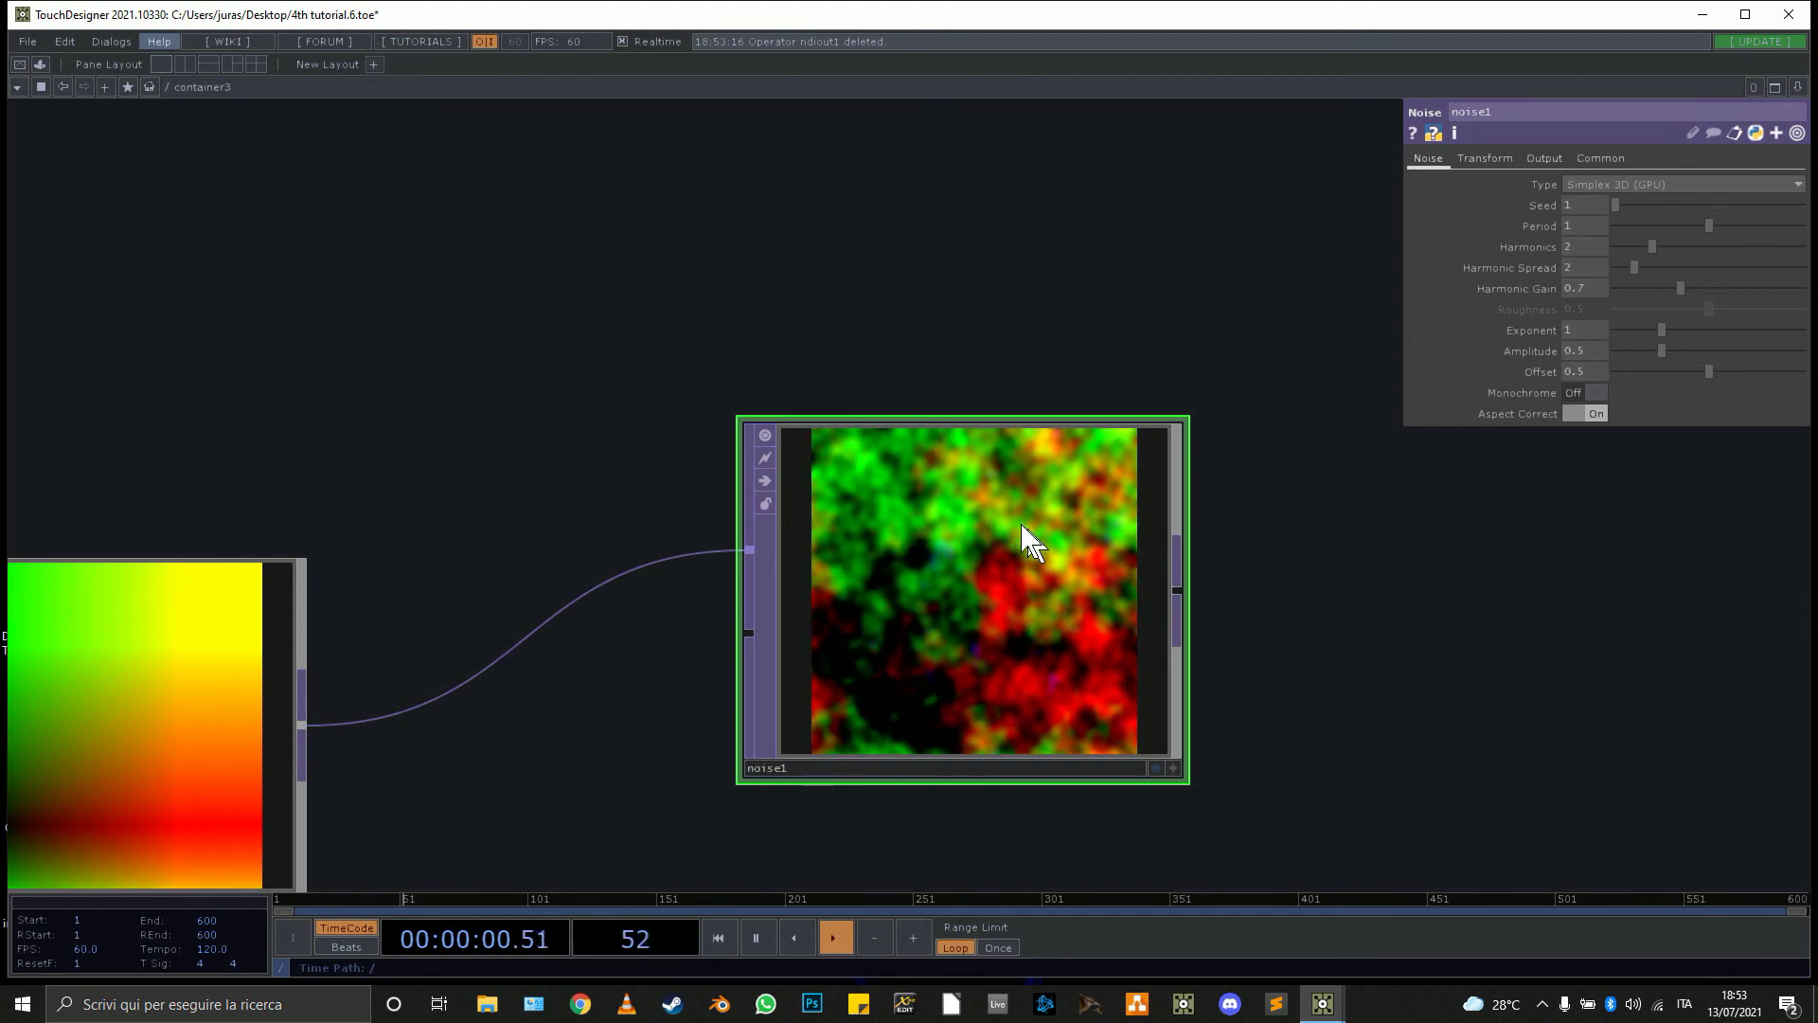
Animate noise1 by entering the expression absTime.seconds for its Translate Z.
left_click_drag(1222, 561, 1051, 561)
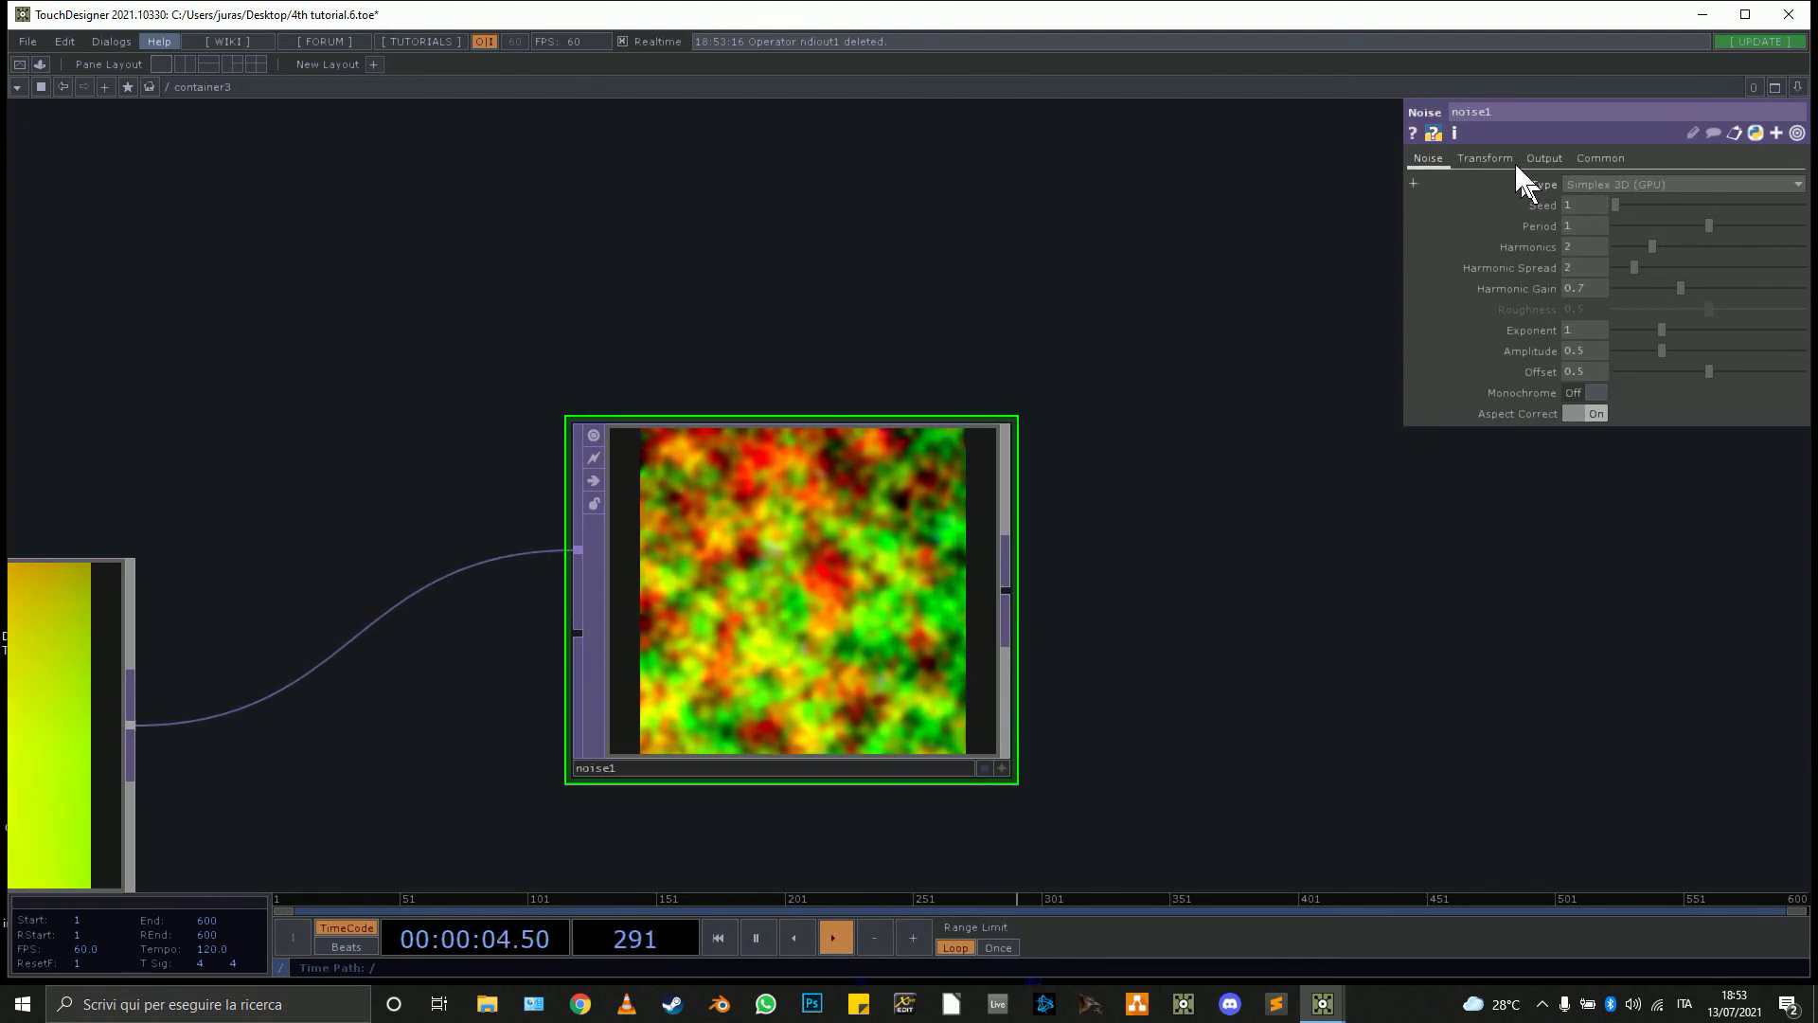
left_click(1485, 158)
left_click(1766, 226)
type("a")
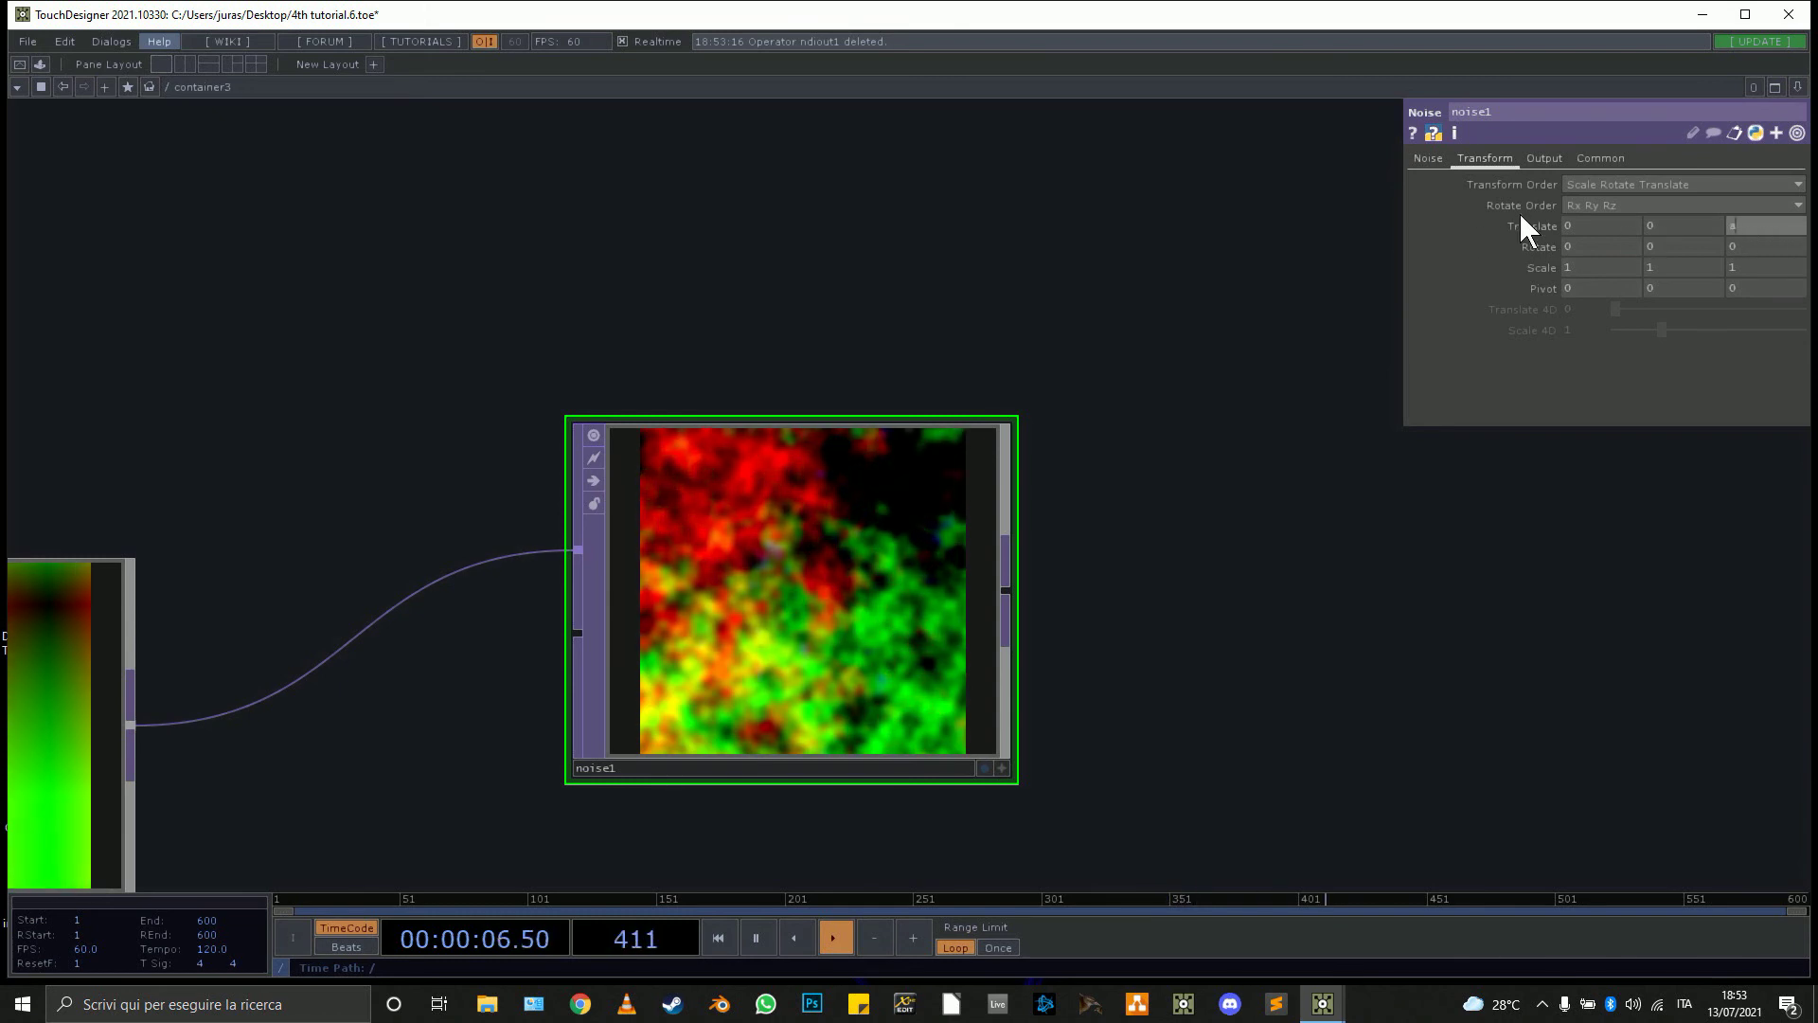
type("bsTime.secon")
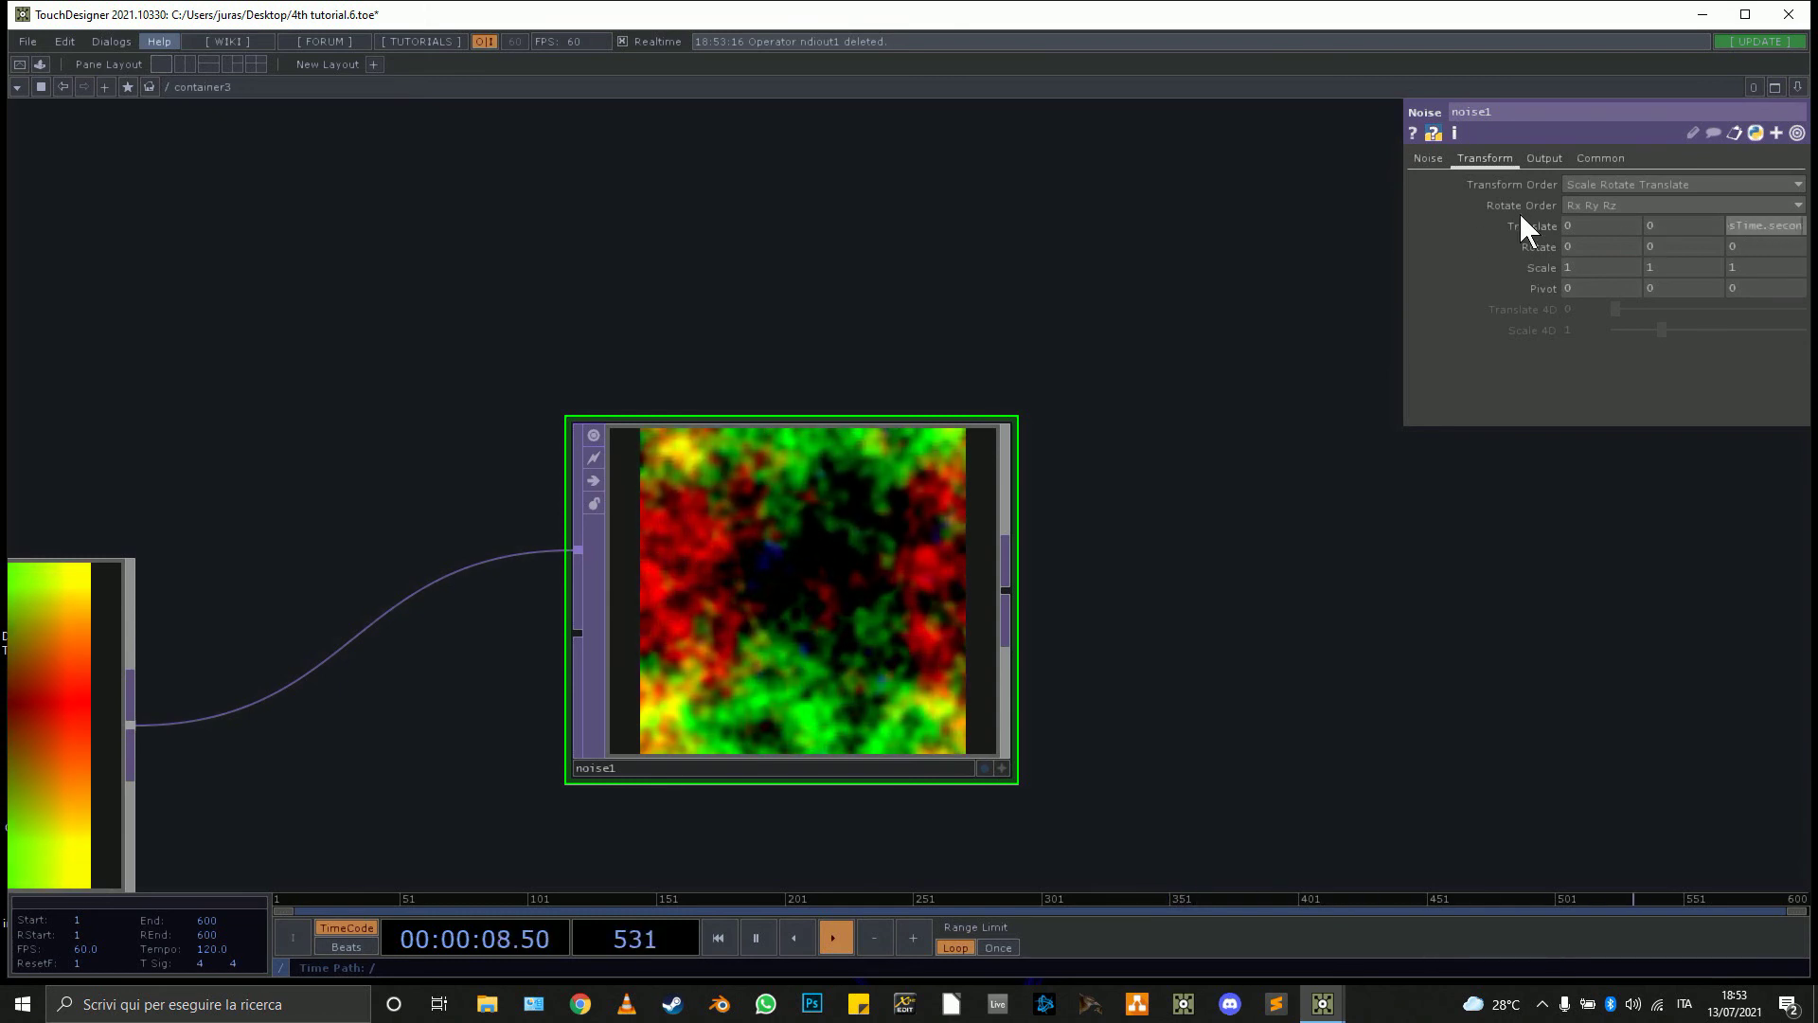
type("ds")
key("Return")
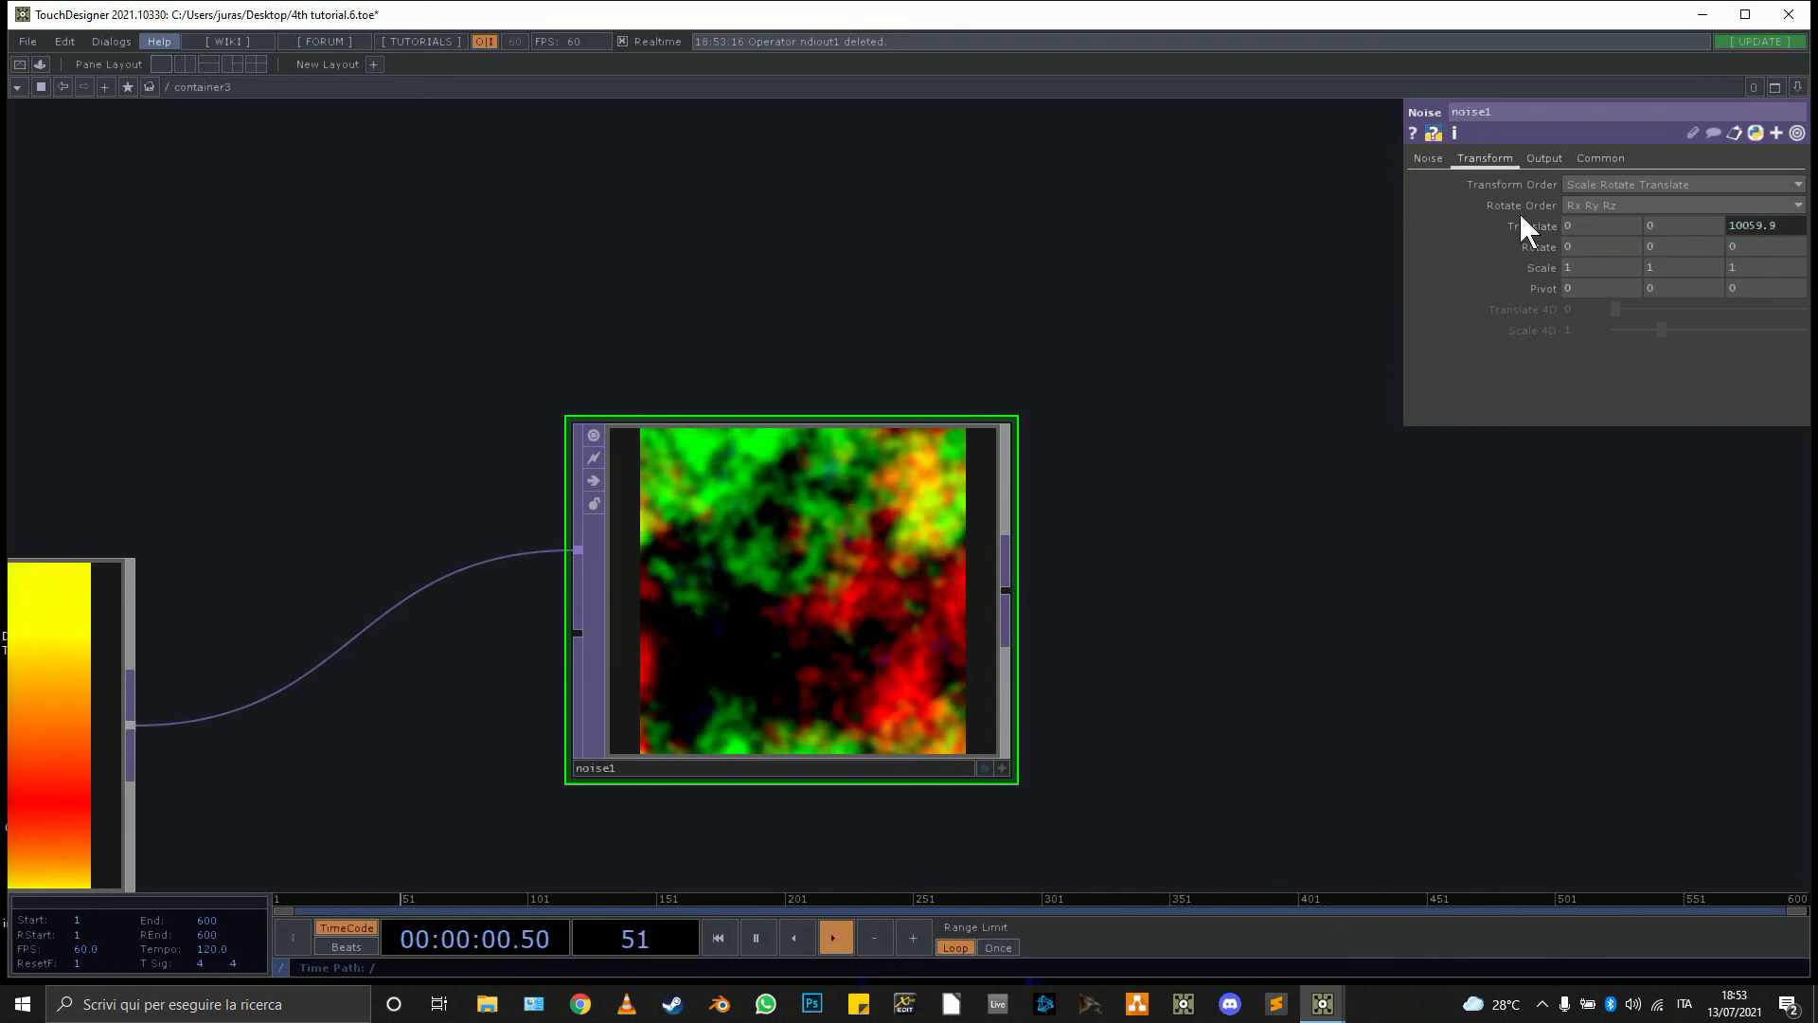
Slow noise1's movement by extending its Translate Z expression to absTime.seconds*.03.
left_click(1758, 226)
type("*")
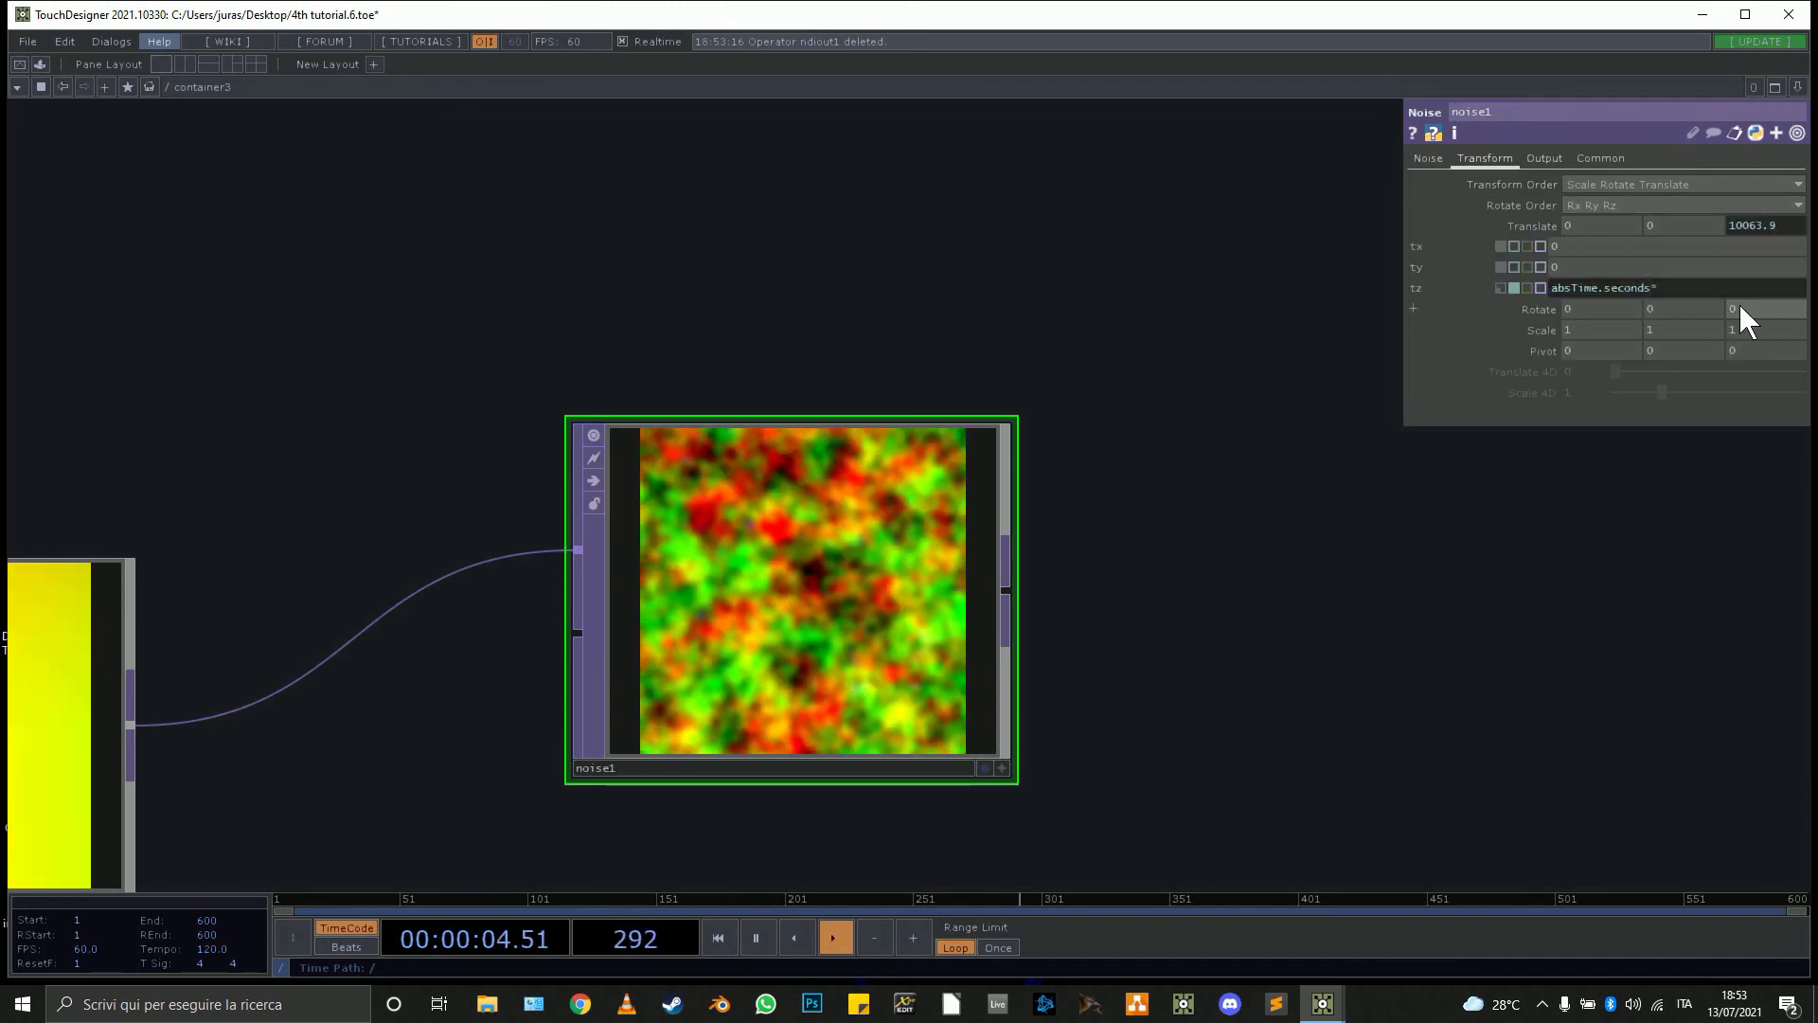
type(".03")
key("Return")
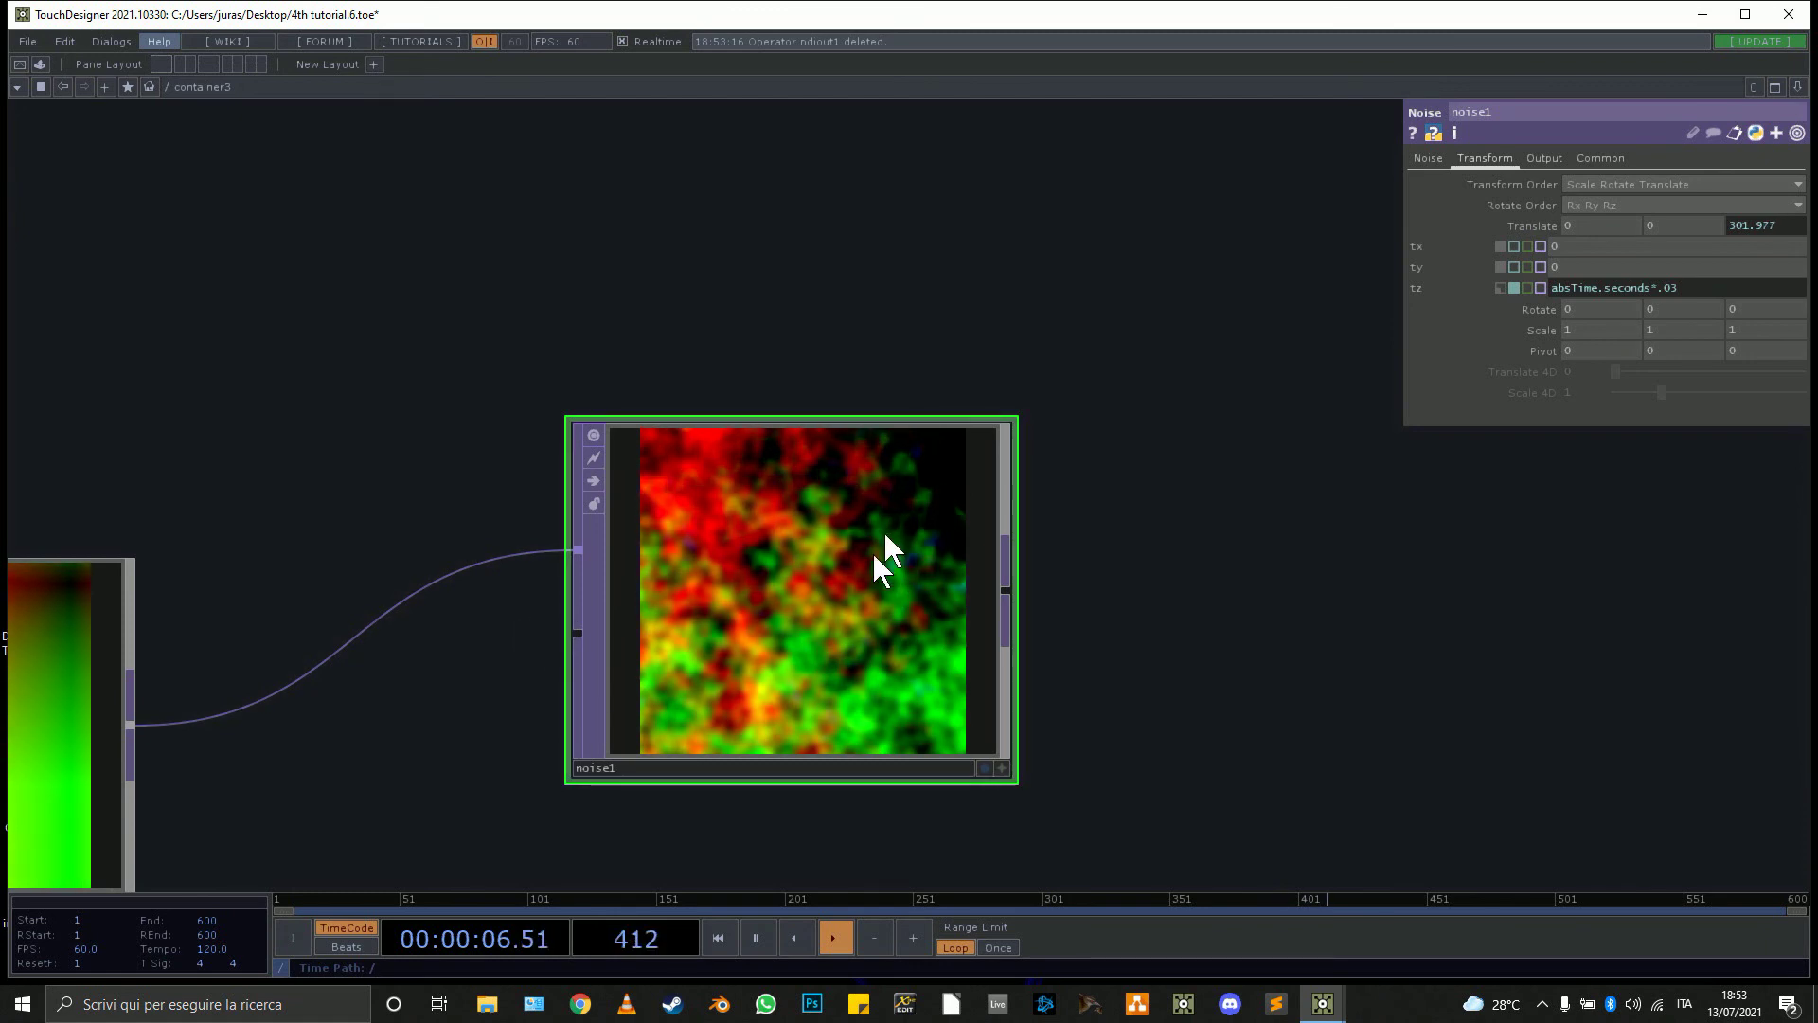
Add the twirl and feedbackEdge image filter components from the Palette to the network and close the Palette.
left_click_drag(1327, 584, 1035, 600)
scroll(1157, 553, "down", 3)
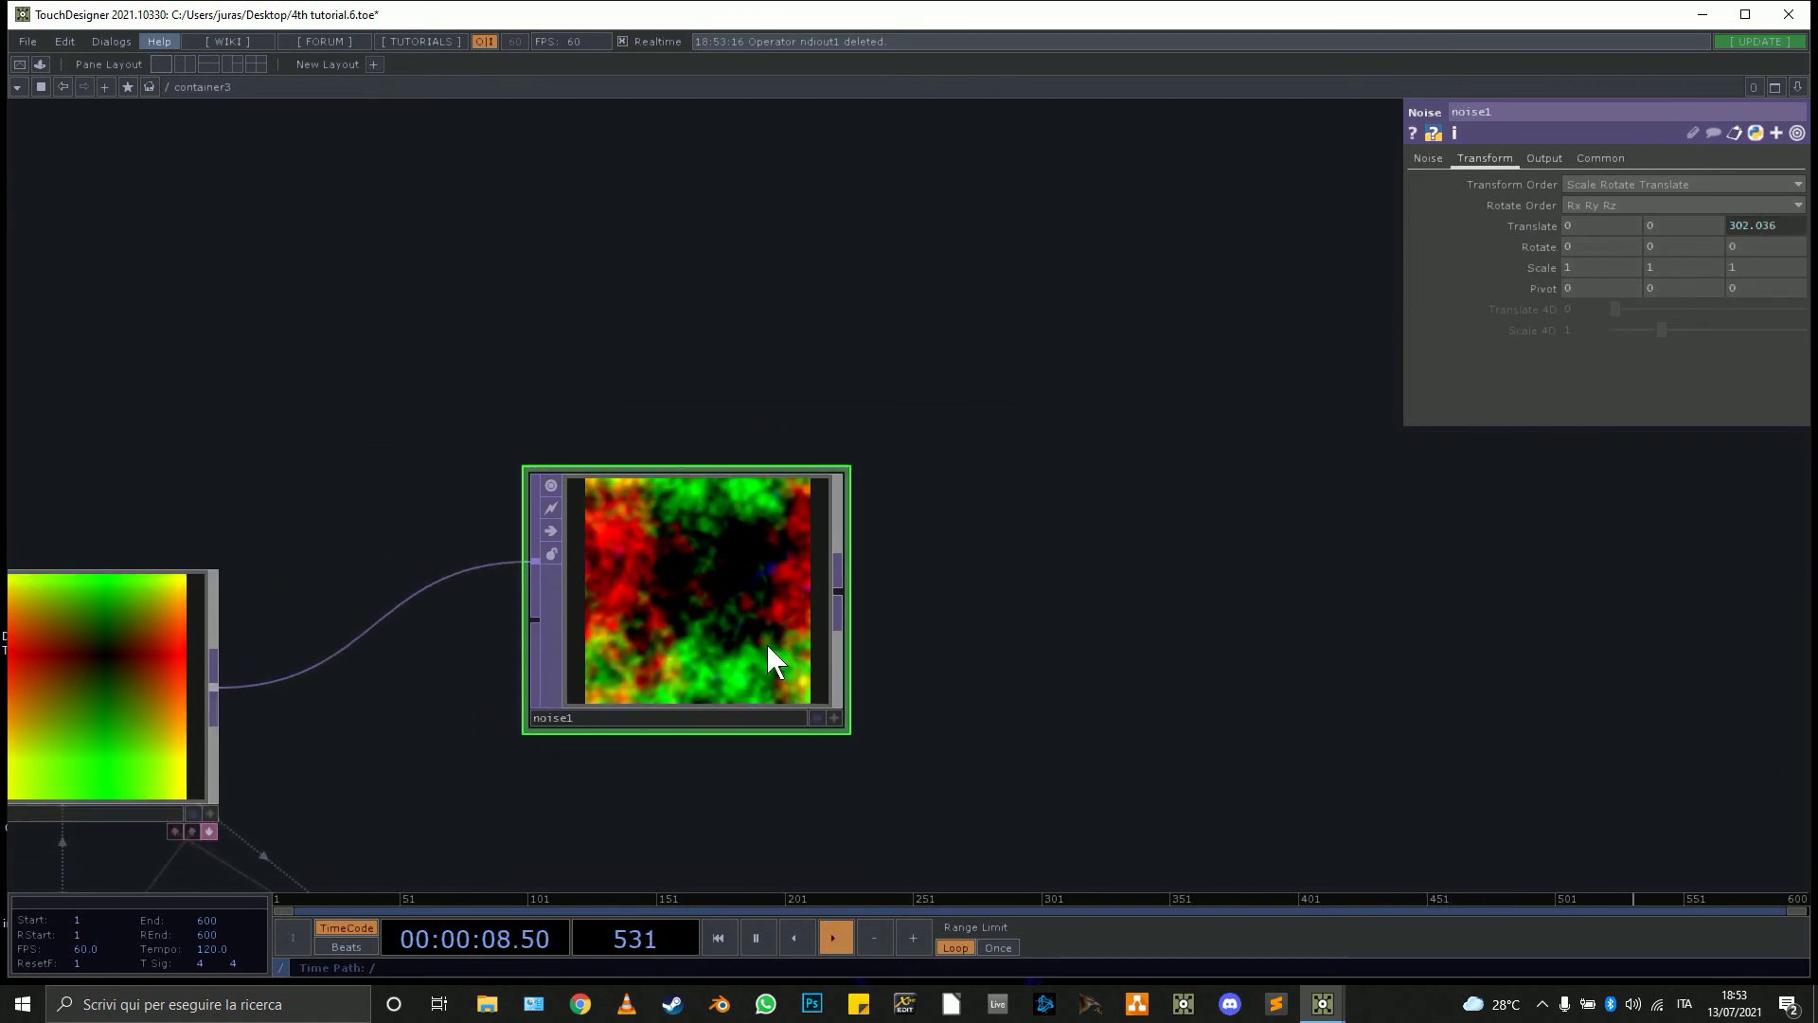
scroll(765, 644, "down", 3)
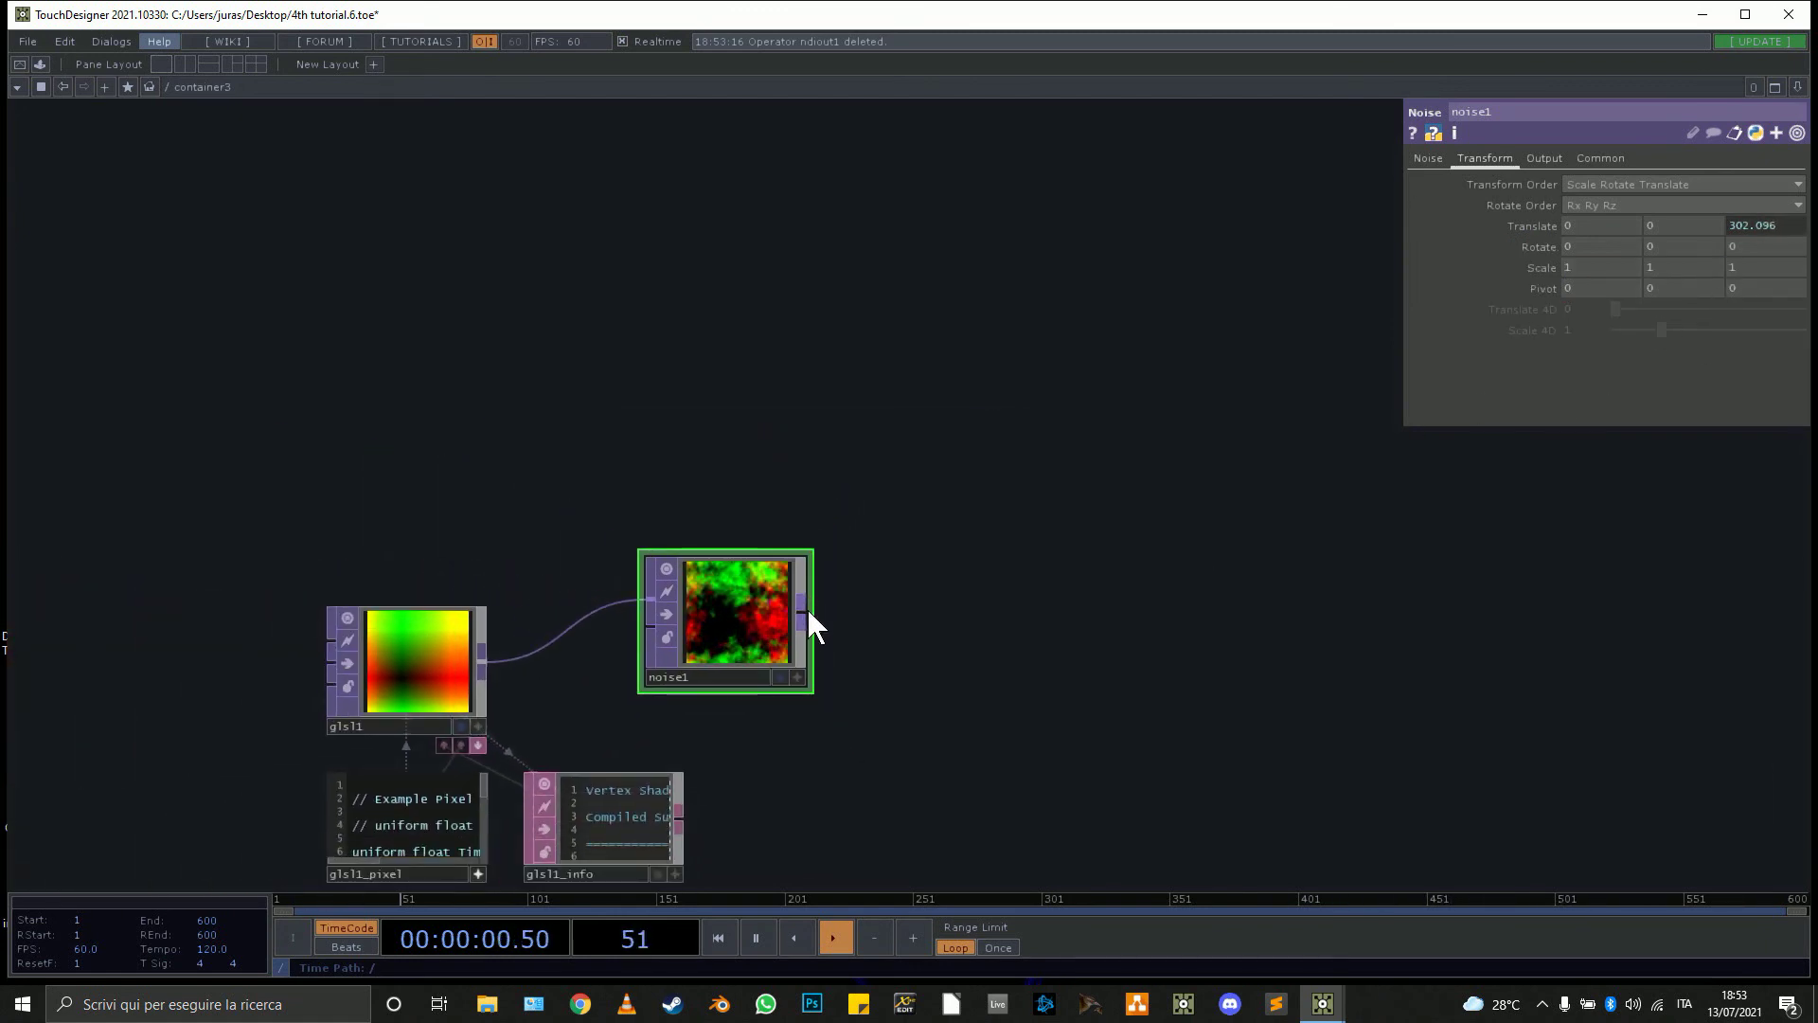
left_click(40, 64)
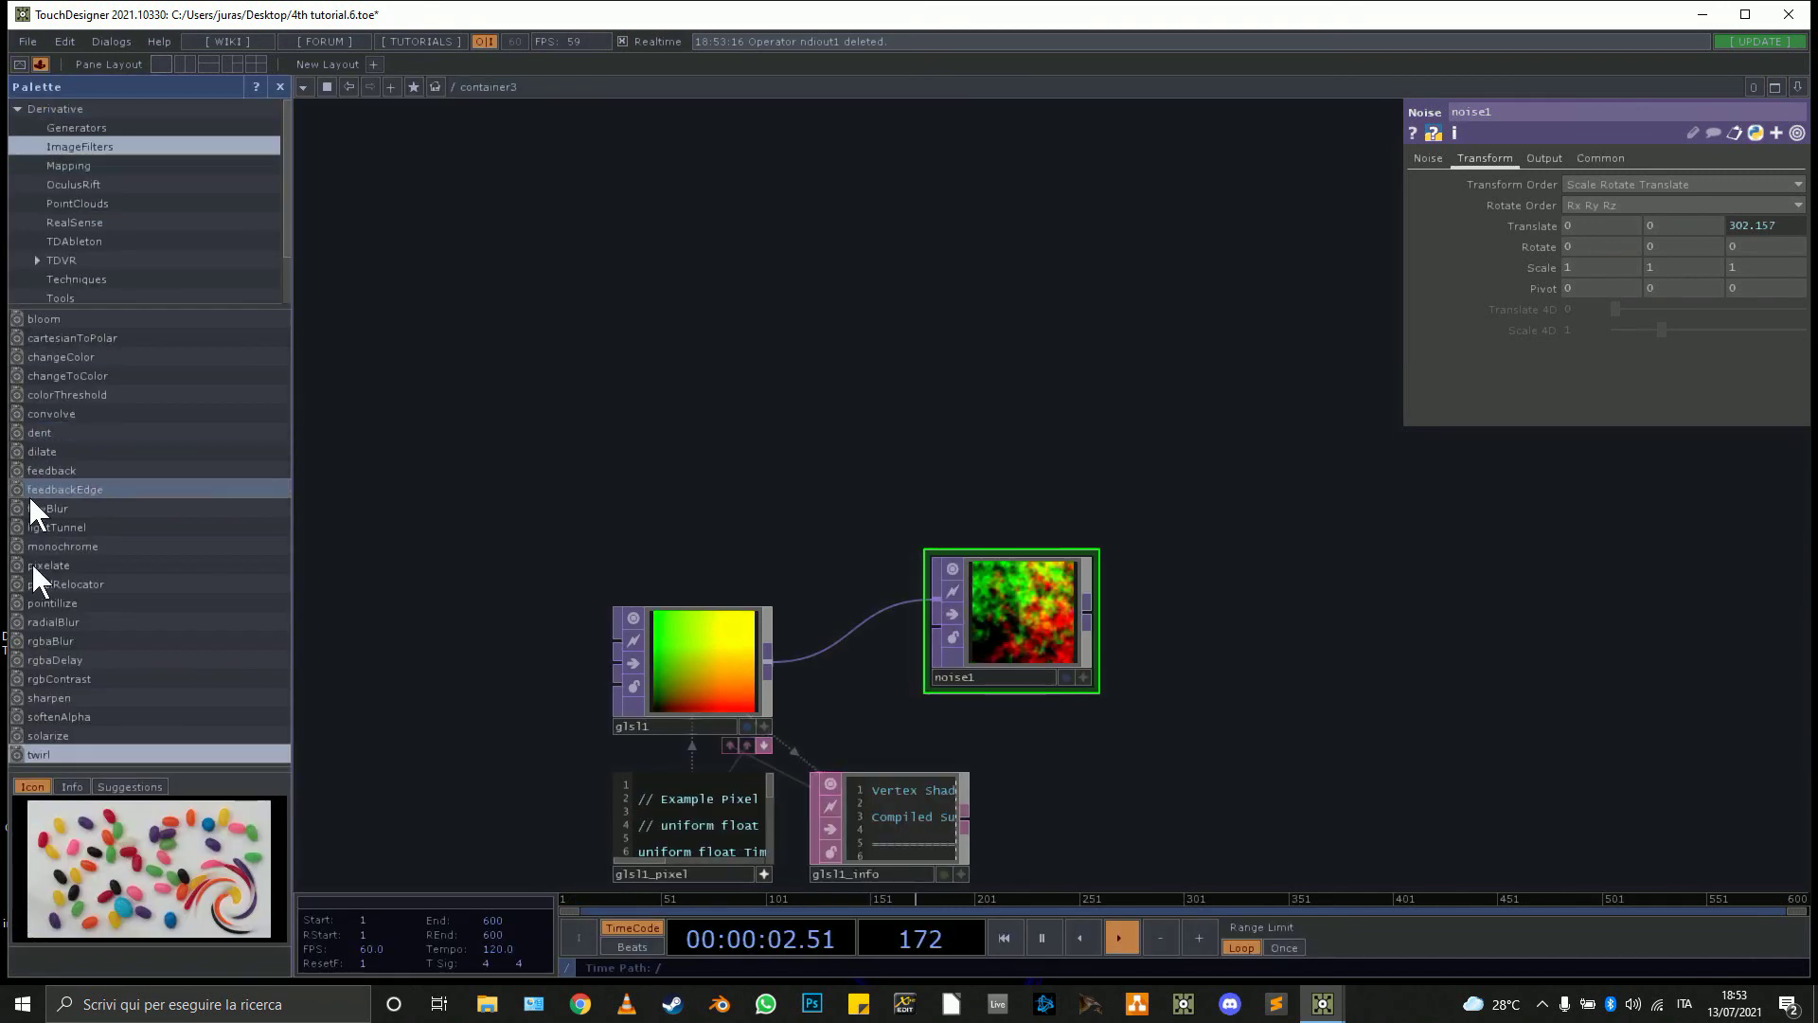
left_click_drag(37, 754, 1567, 677)
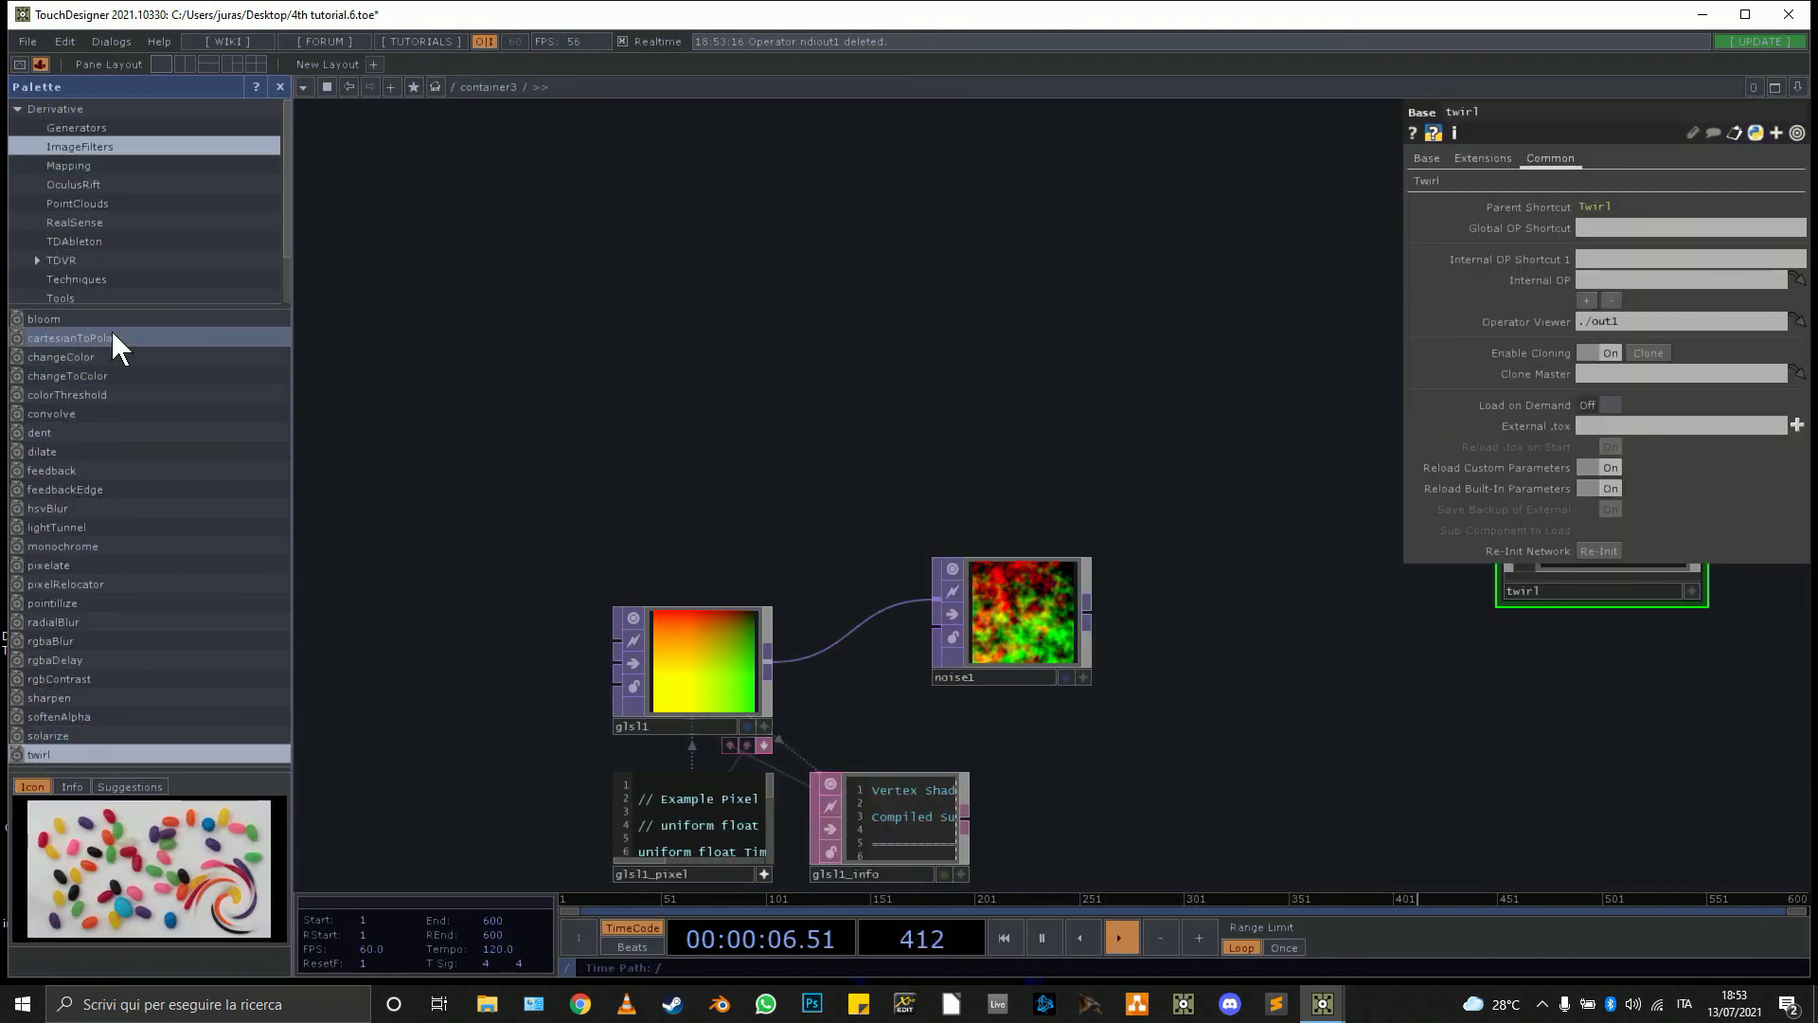
left_click_drag(102, 490, 1661, 722)
left_click(280, 87)
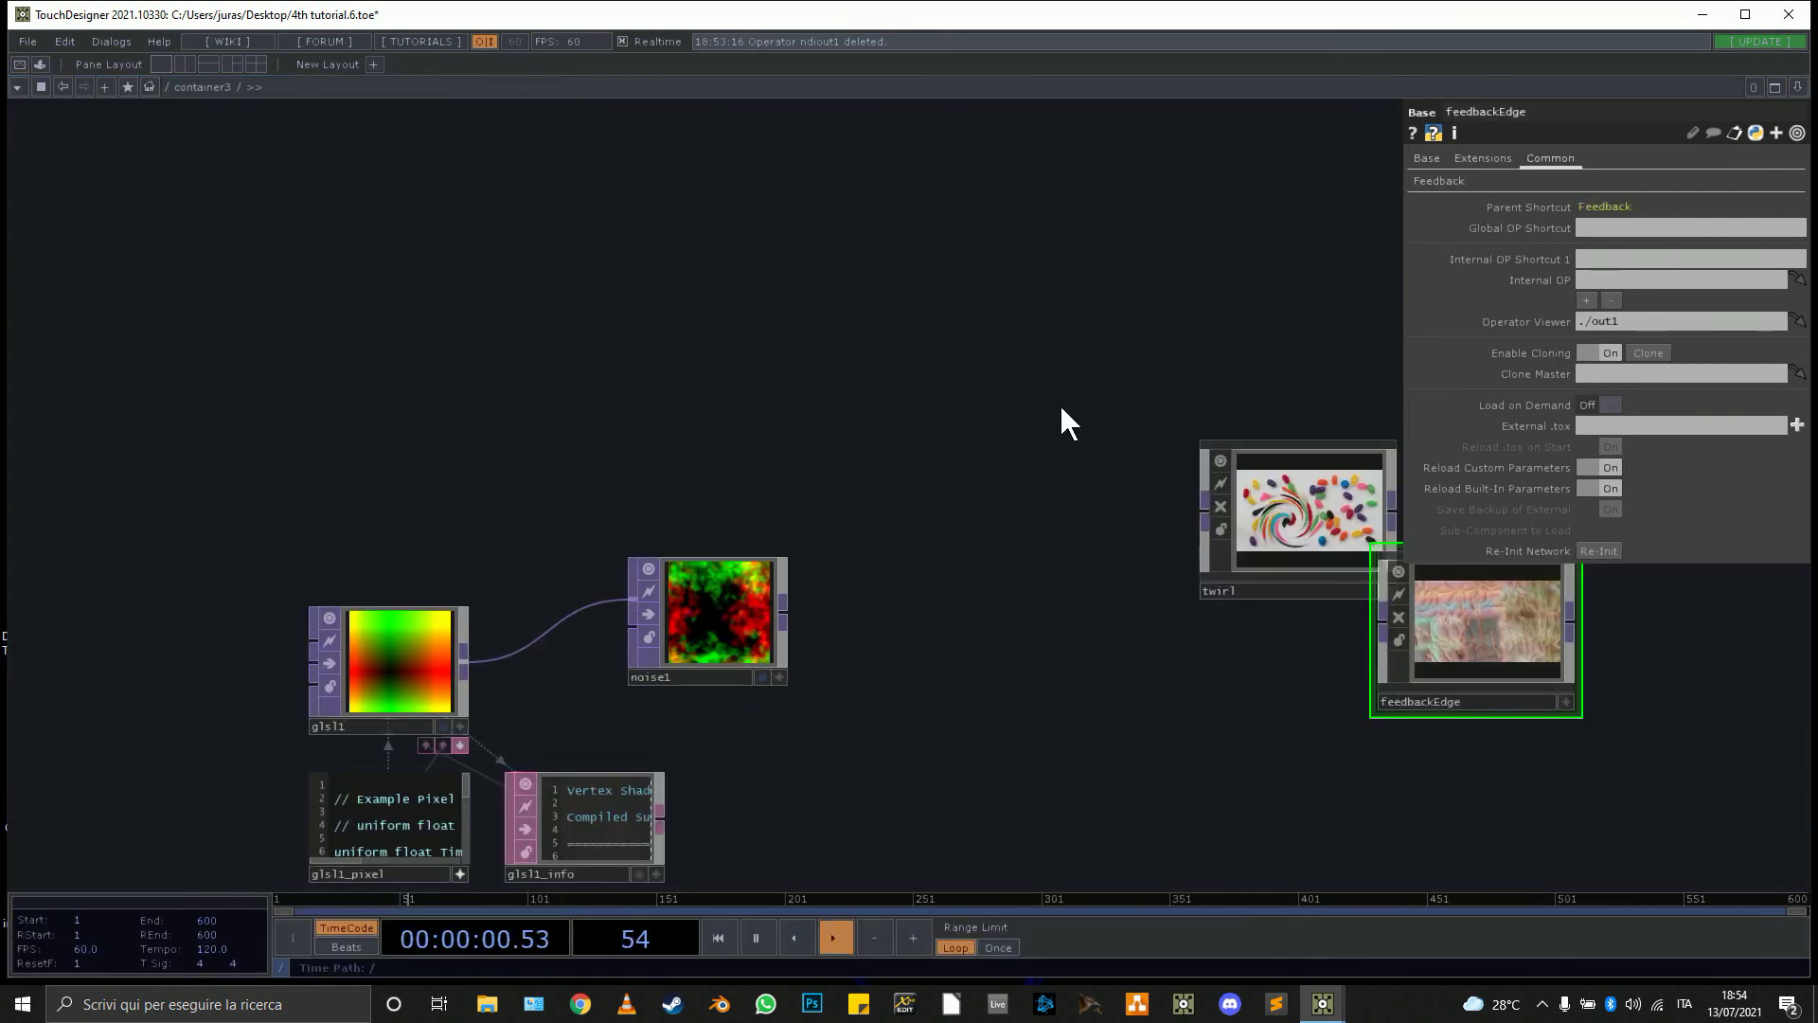
Arrange twirl and feedbackEdge side by side and connect twirl's output to feedbackEdge's input.
left_click_drag(1060, 408, 492, 386)
left_click_drag(696, 473, 559, 363)
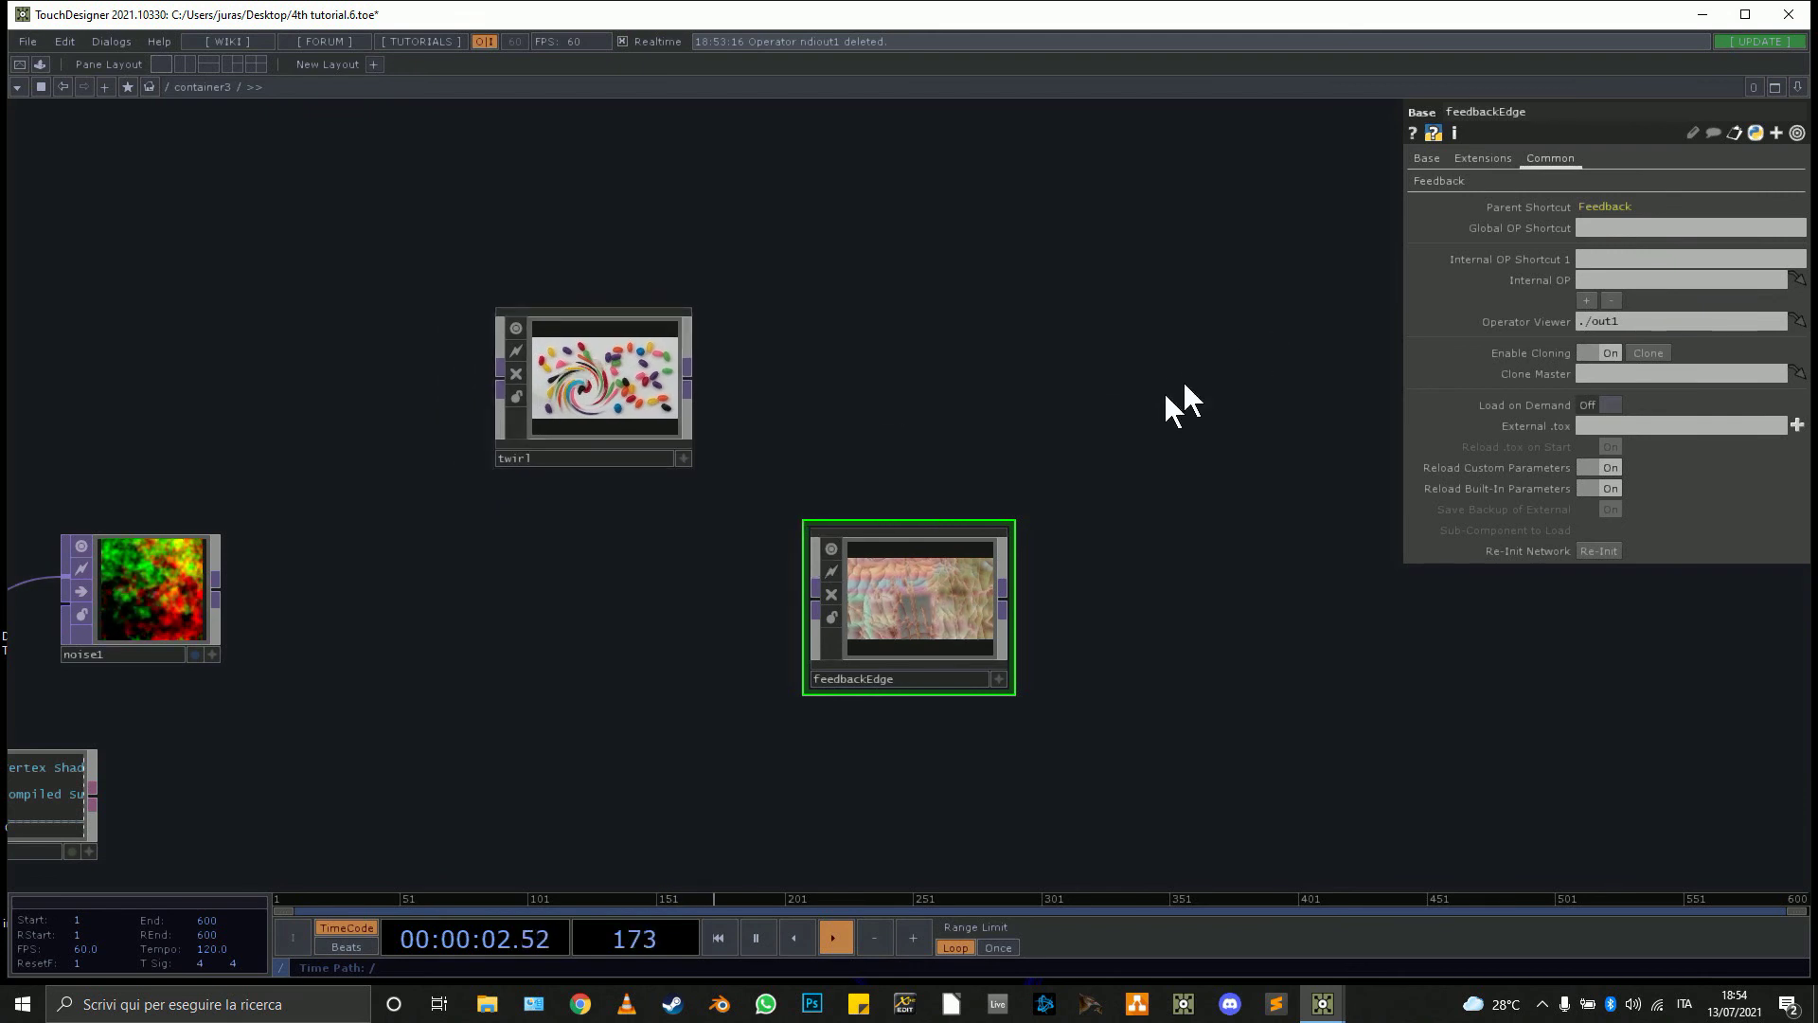
left_click_drag(881, 604, 860, 383)
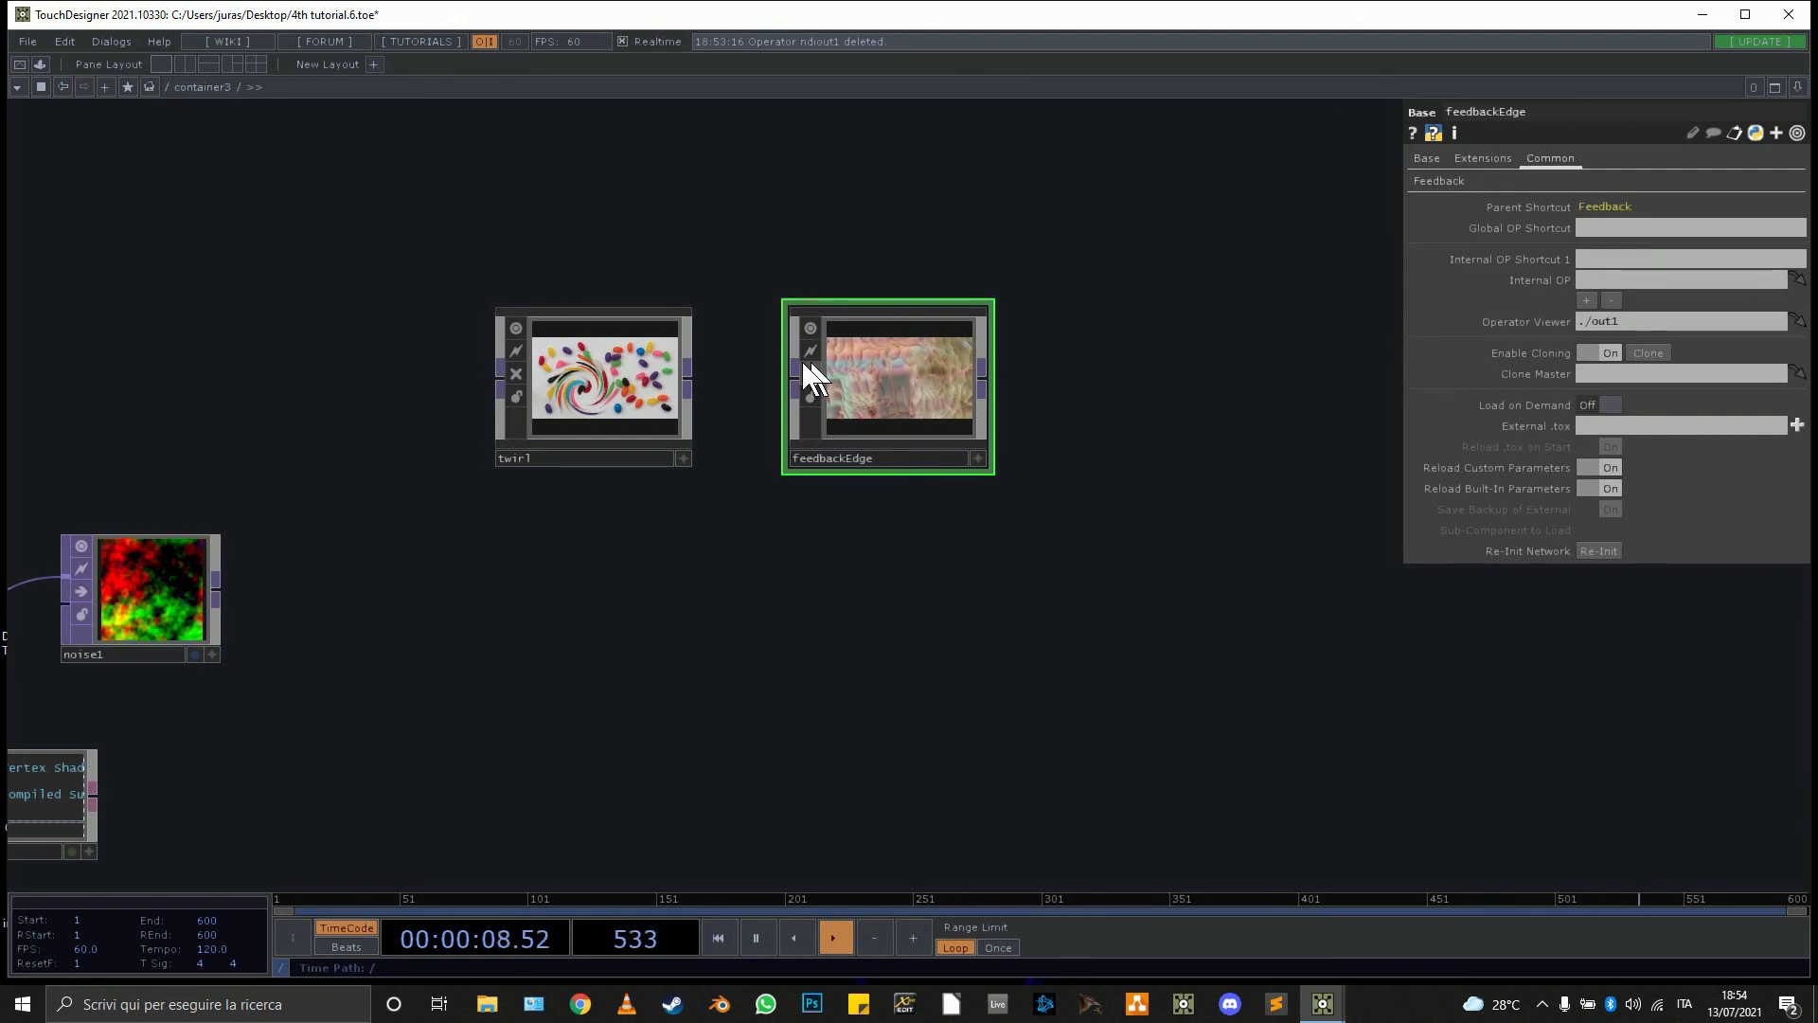
scroll(698, 389, "up", 4)
scroll(719, 379, "down", 1)
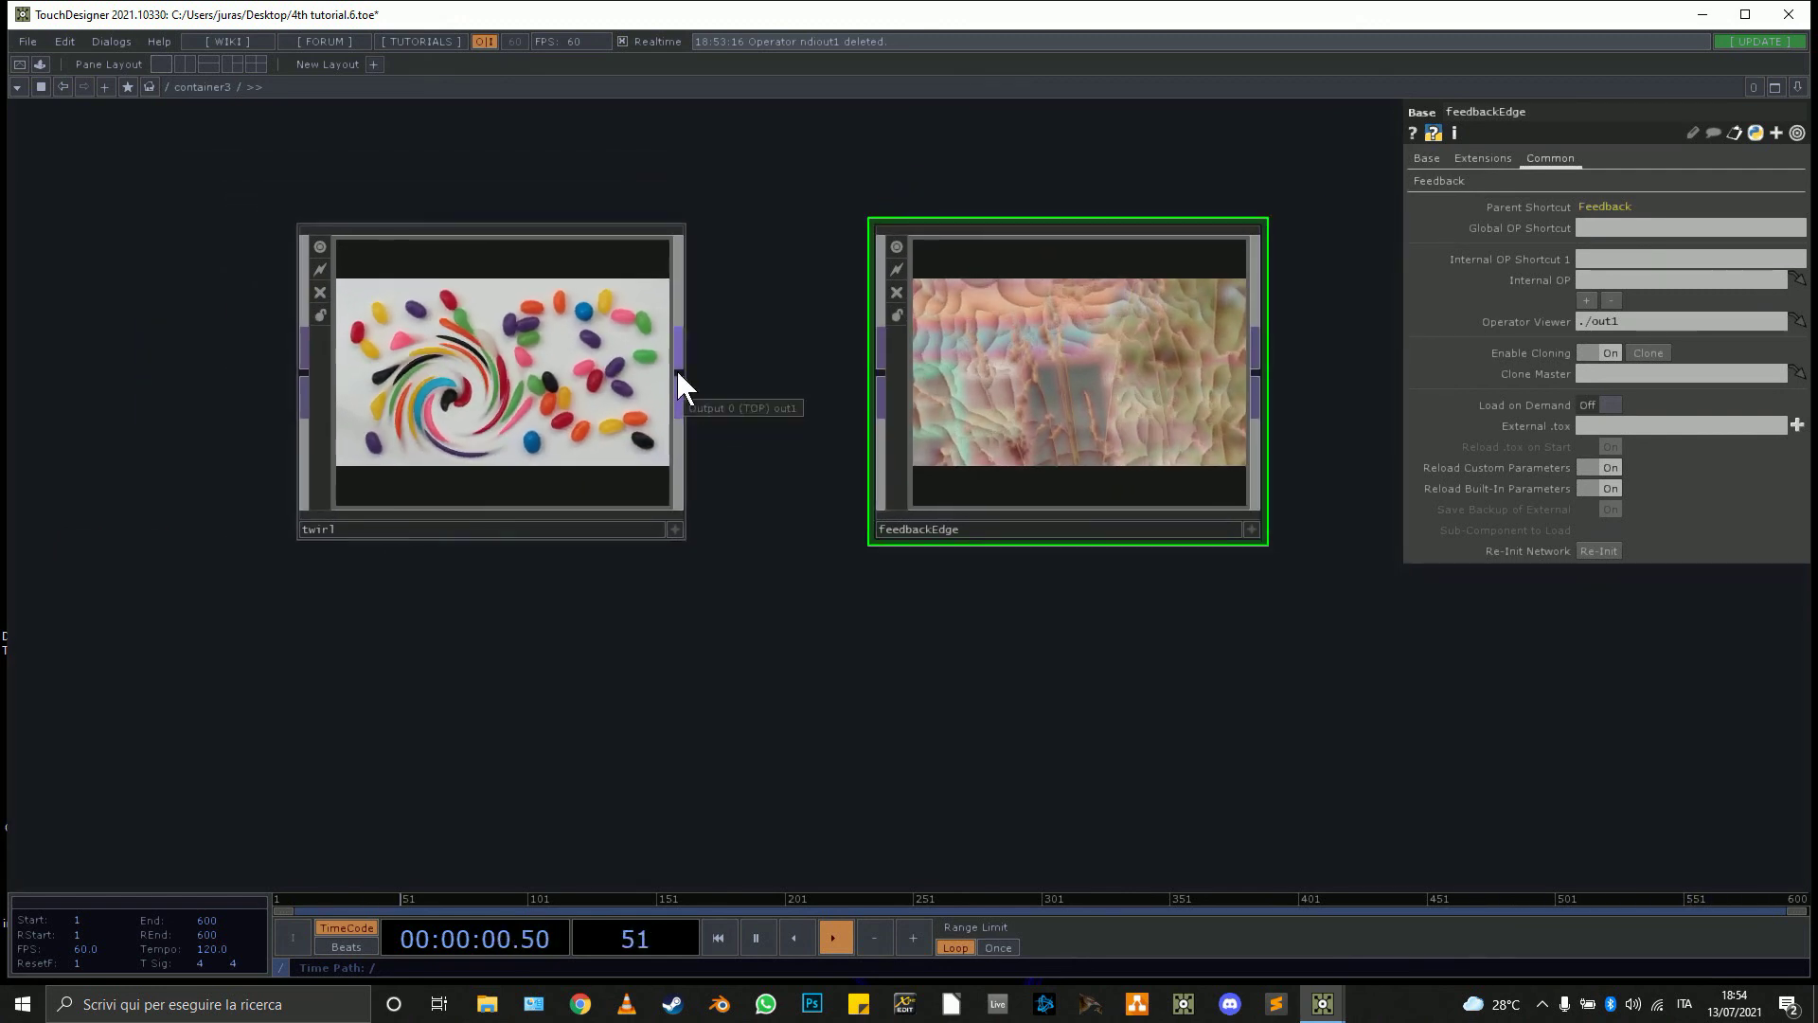
left_click_drag(678, 372, 879, 372)
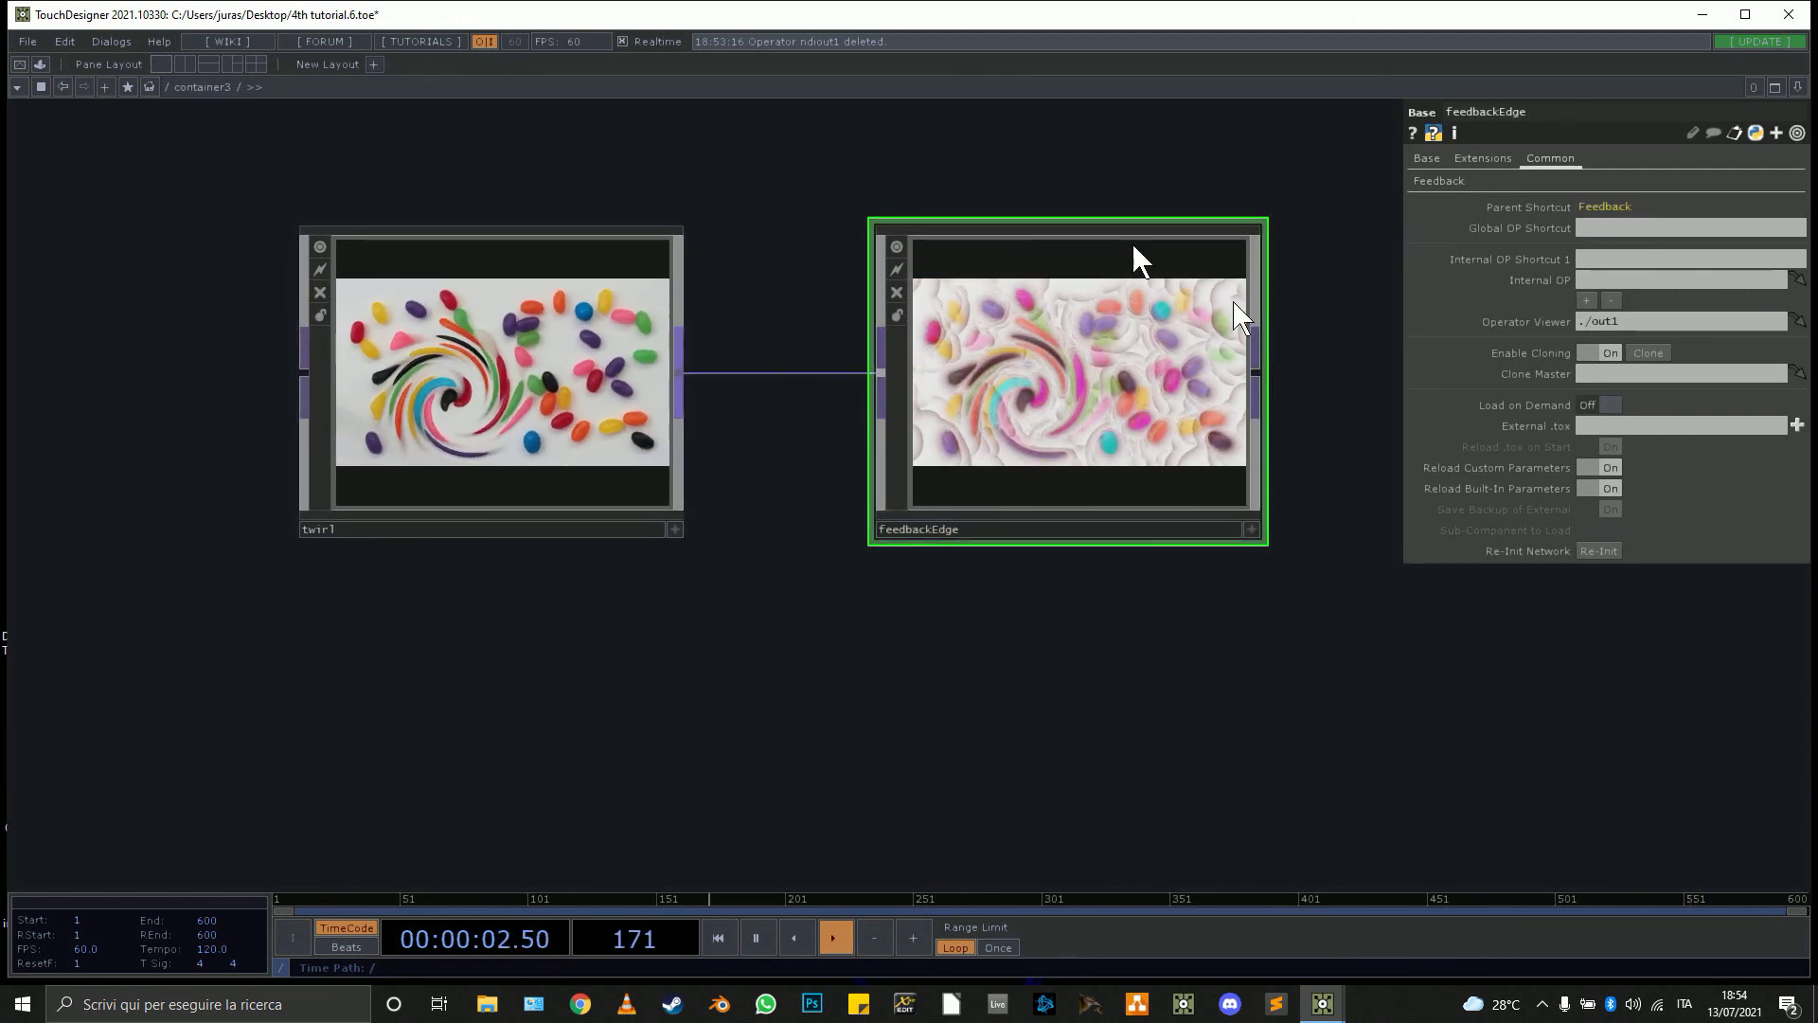
Connect noise1's output to twirl's input, view feedbackEdge's result, and move twirl and feedbackEdge level with noise1.
scroll(605, 723, "down", 3)
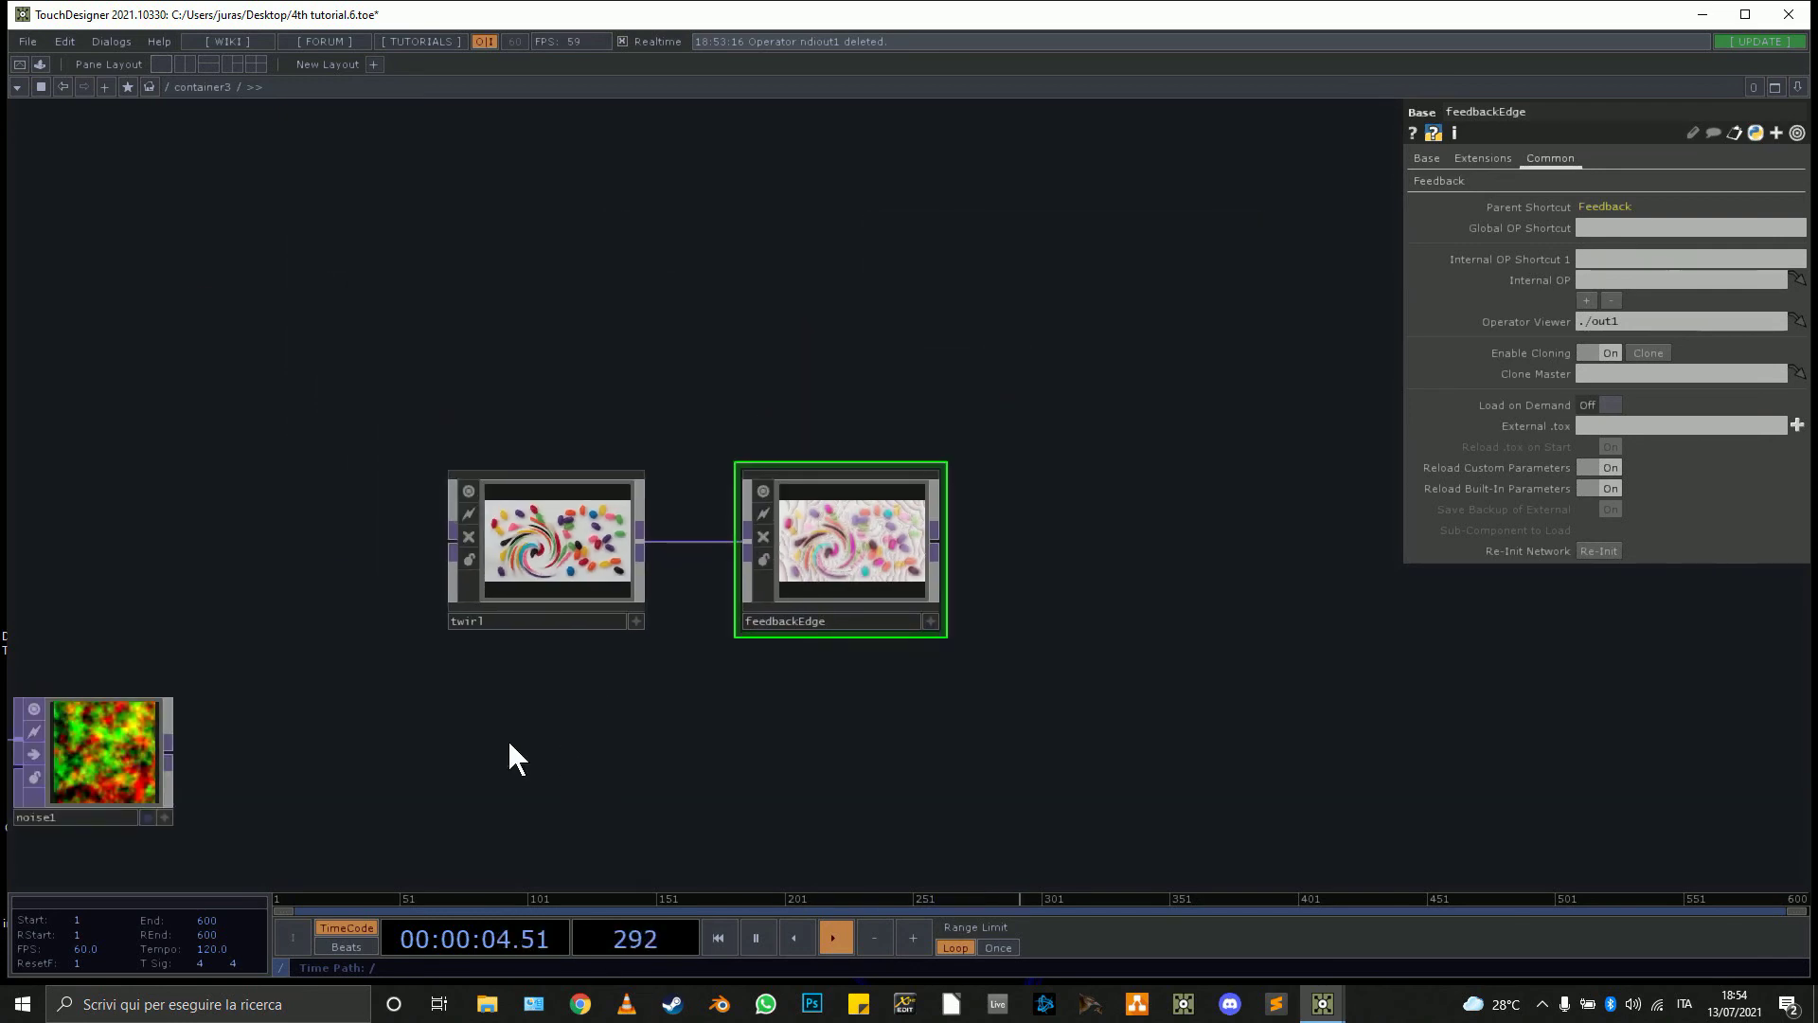
left_click_drag(507, 738, 739, 545)
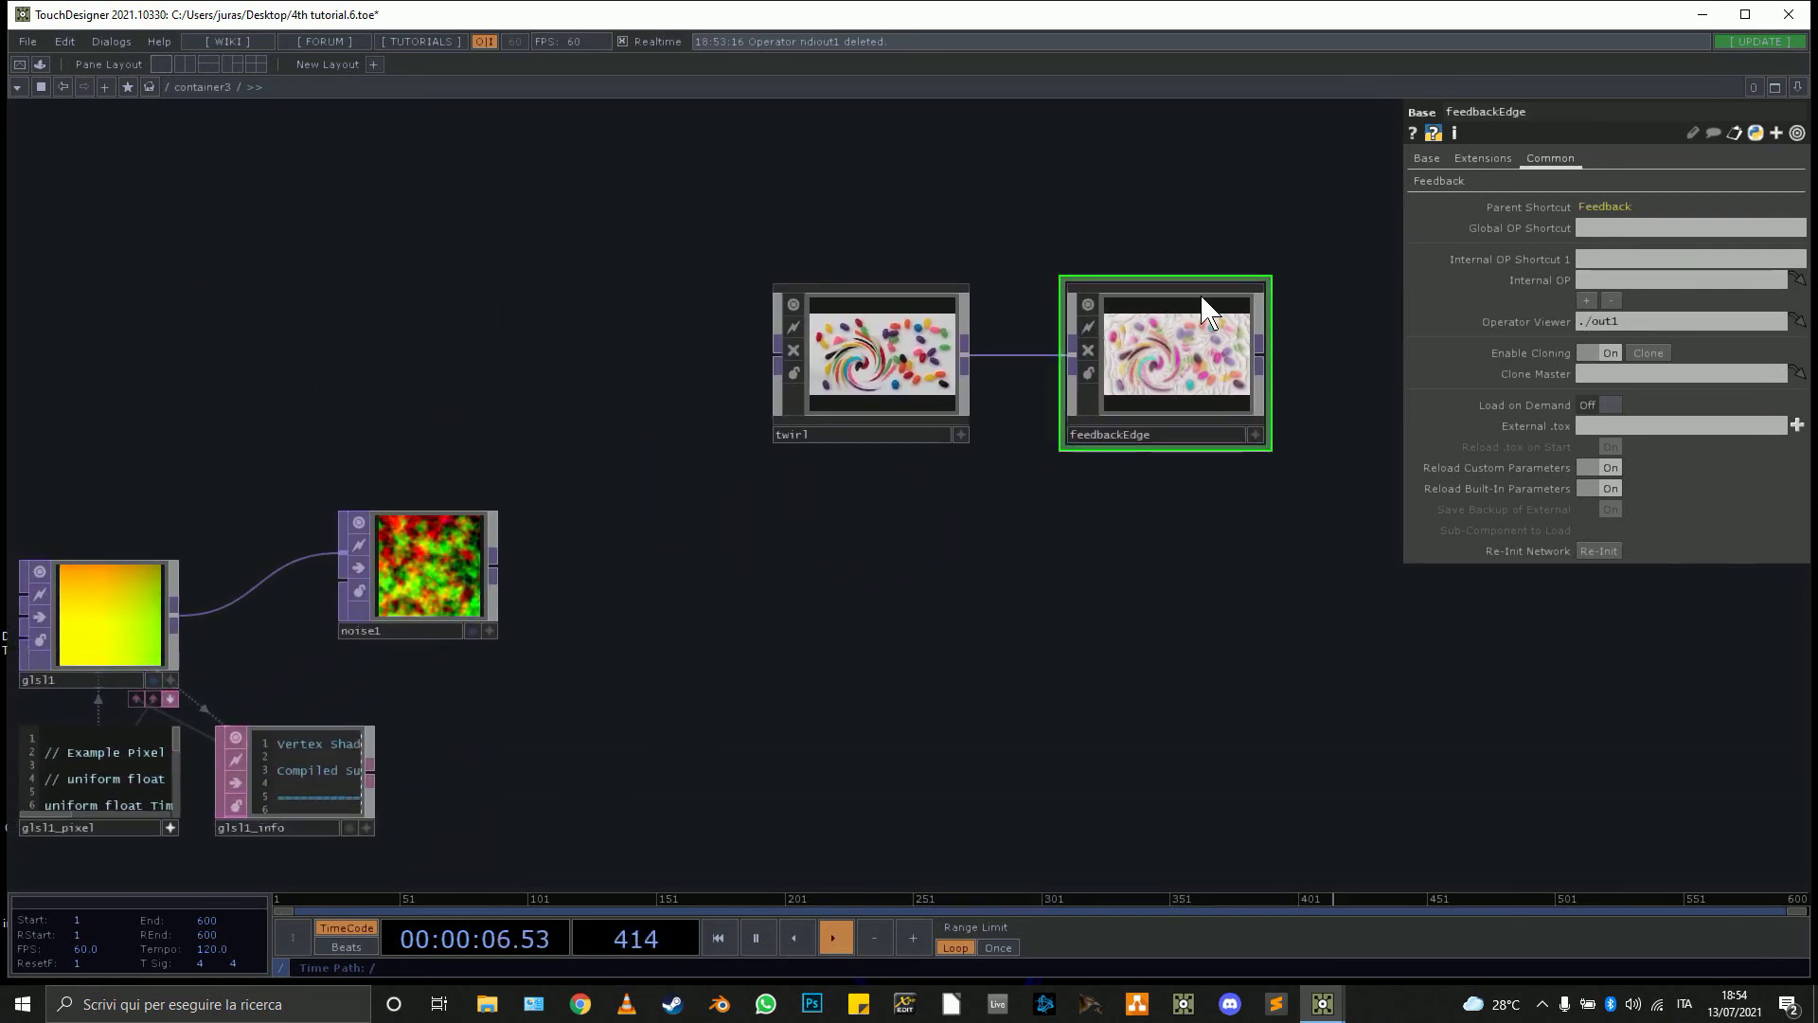
scroll(1202, 301, "up", 5)
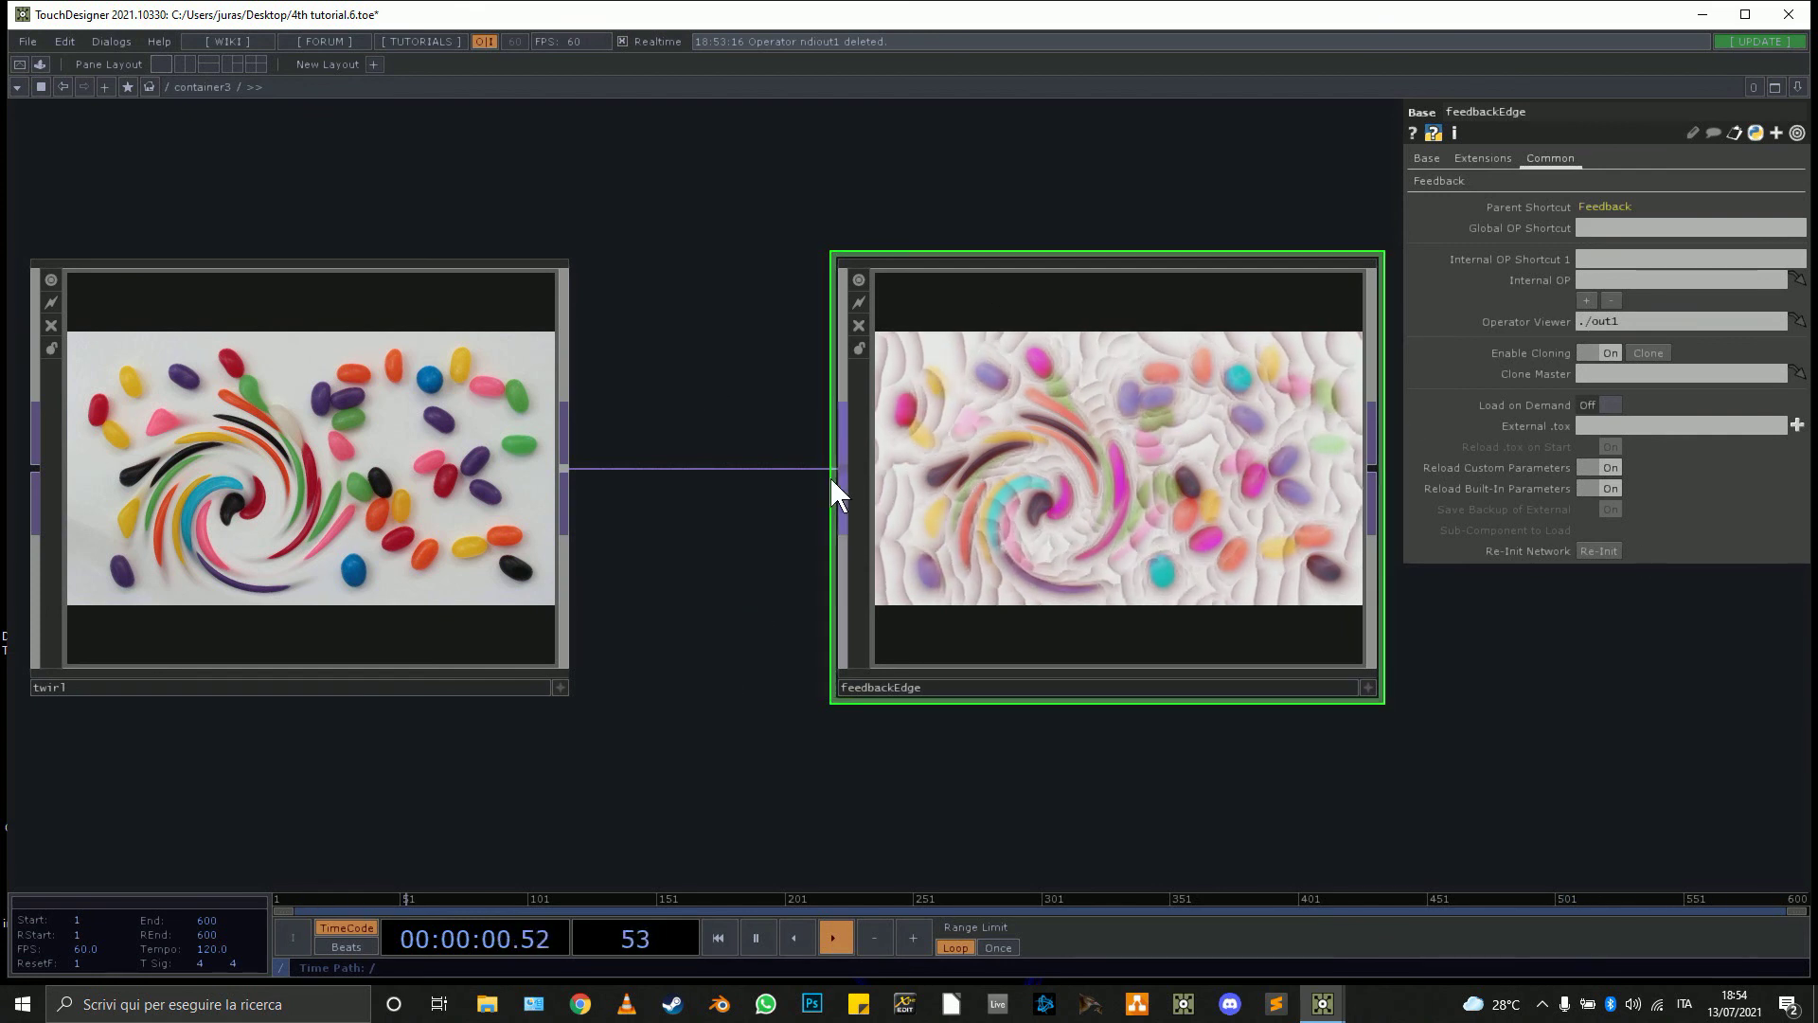
scroll(824, 677, "down", 5)
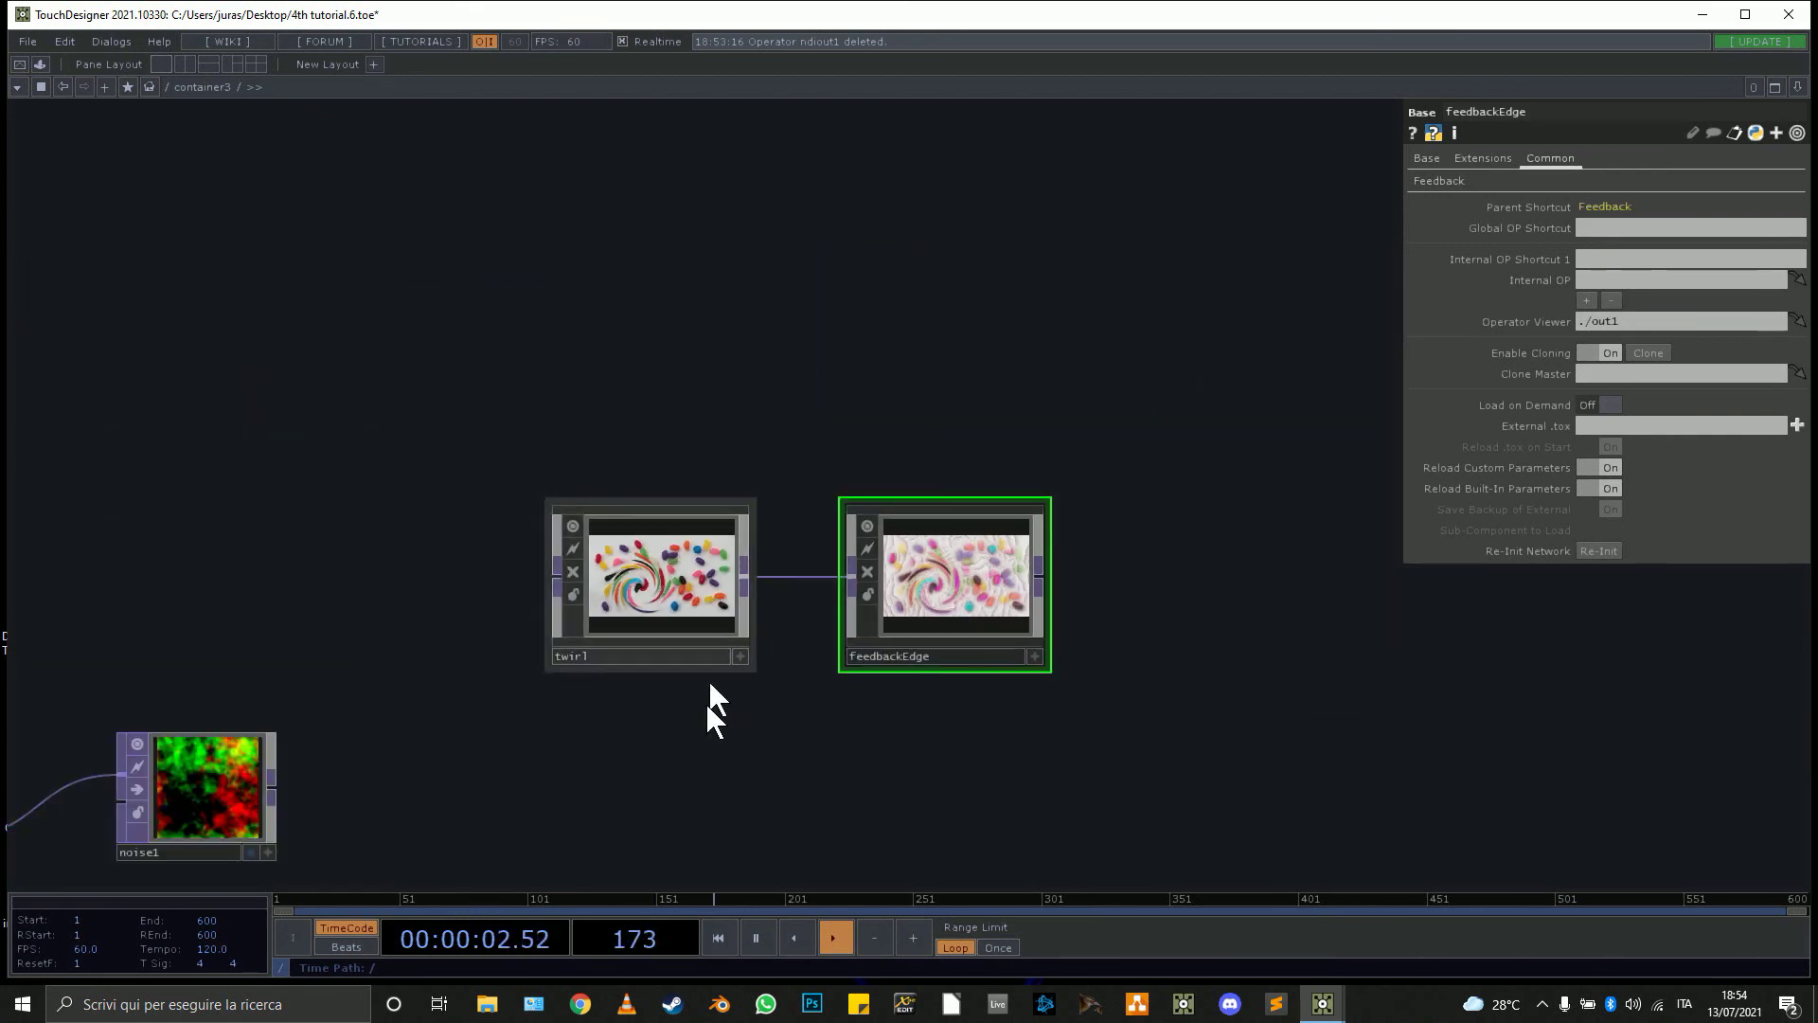
left_click_drag(275, 796, 561, 587)
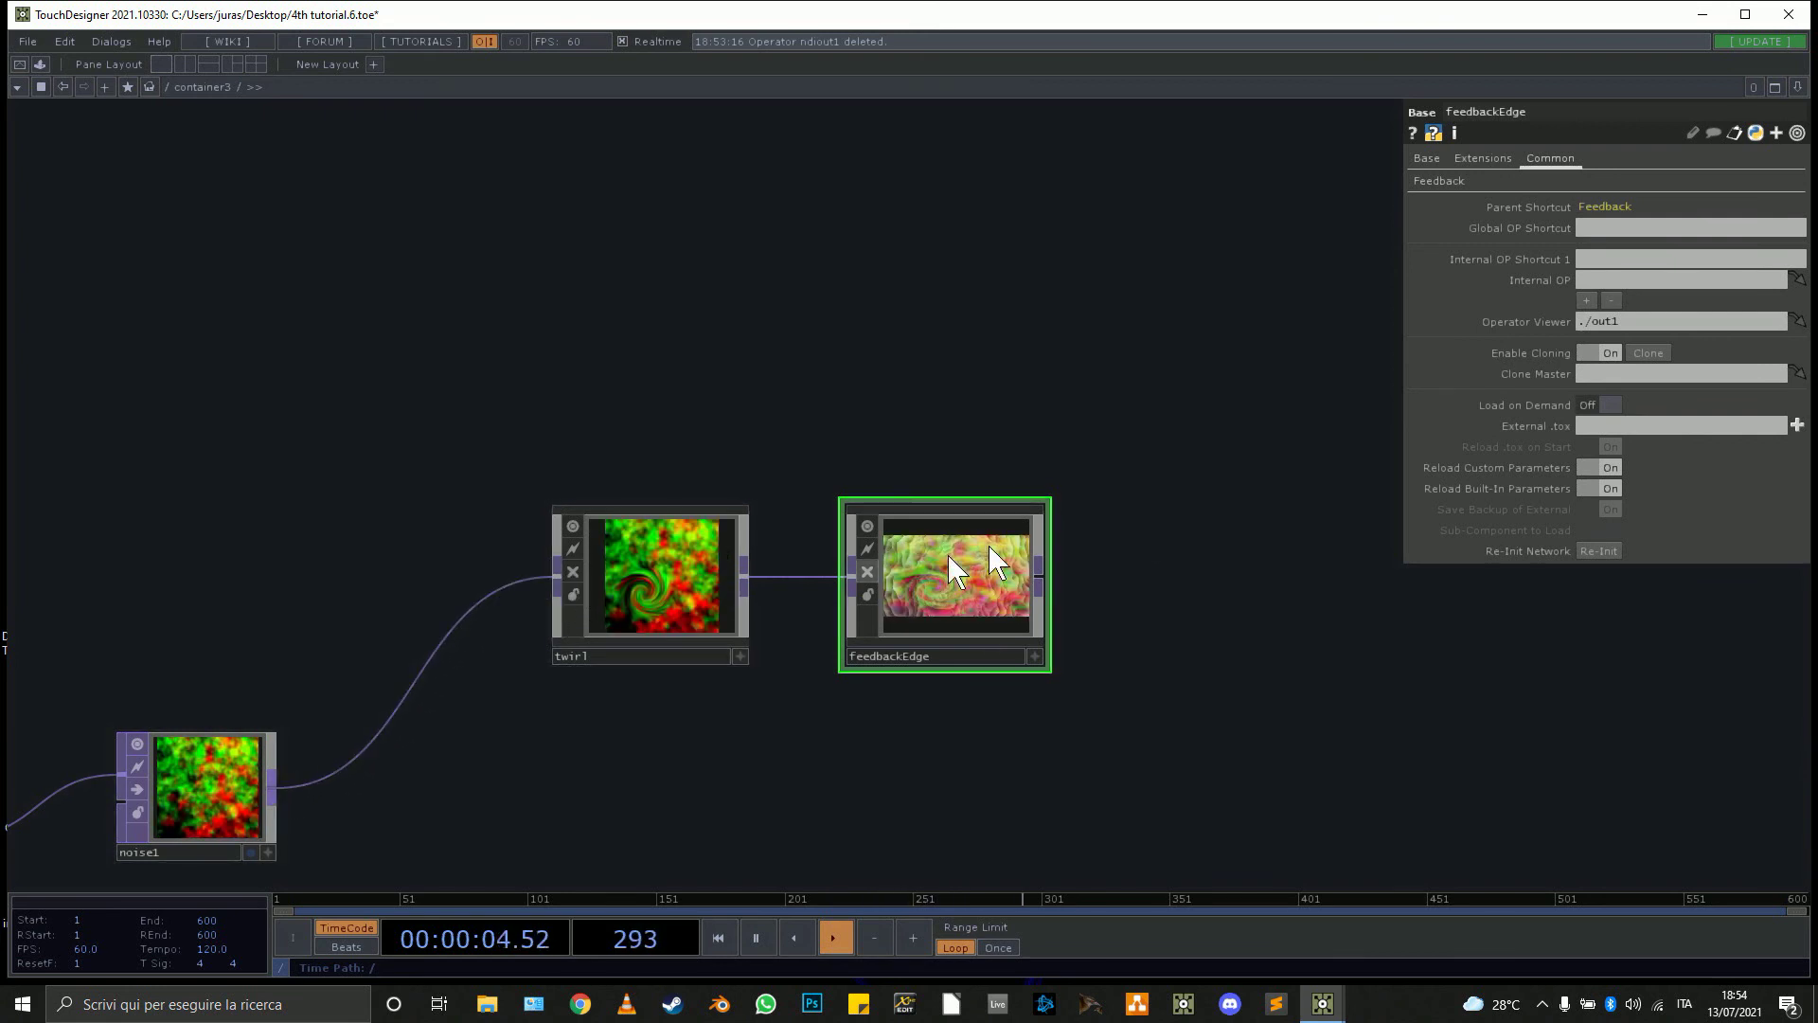
scroll(952, 618, "up", 5)
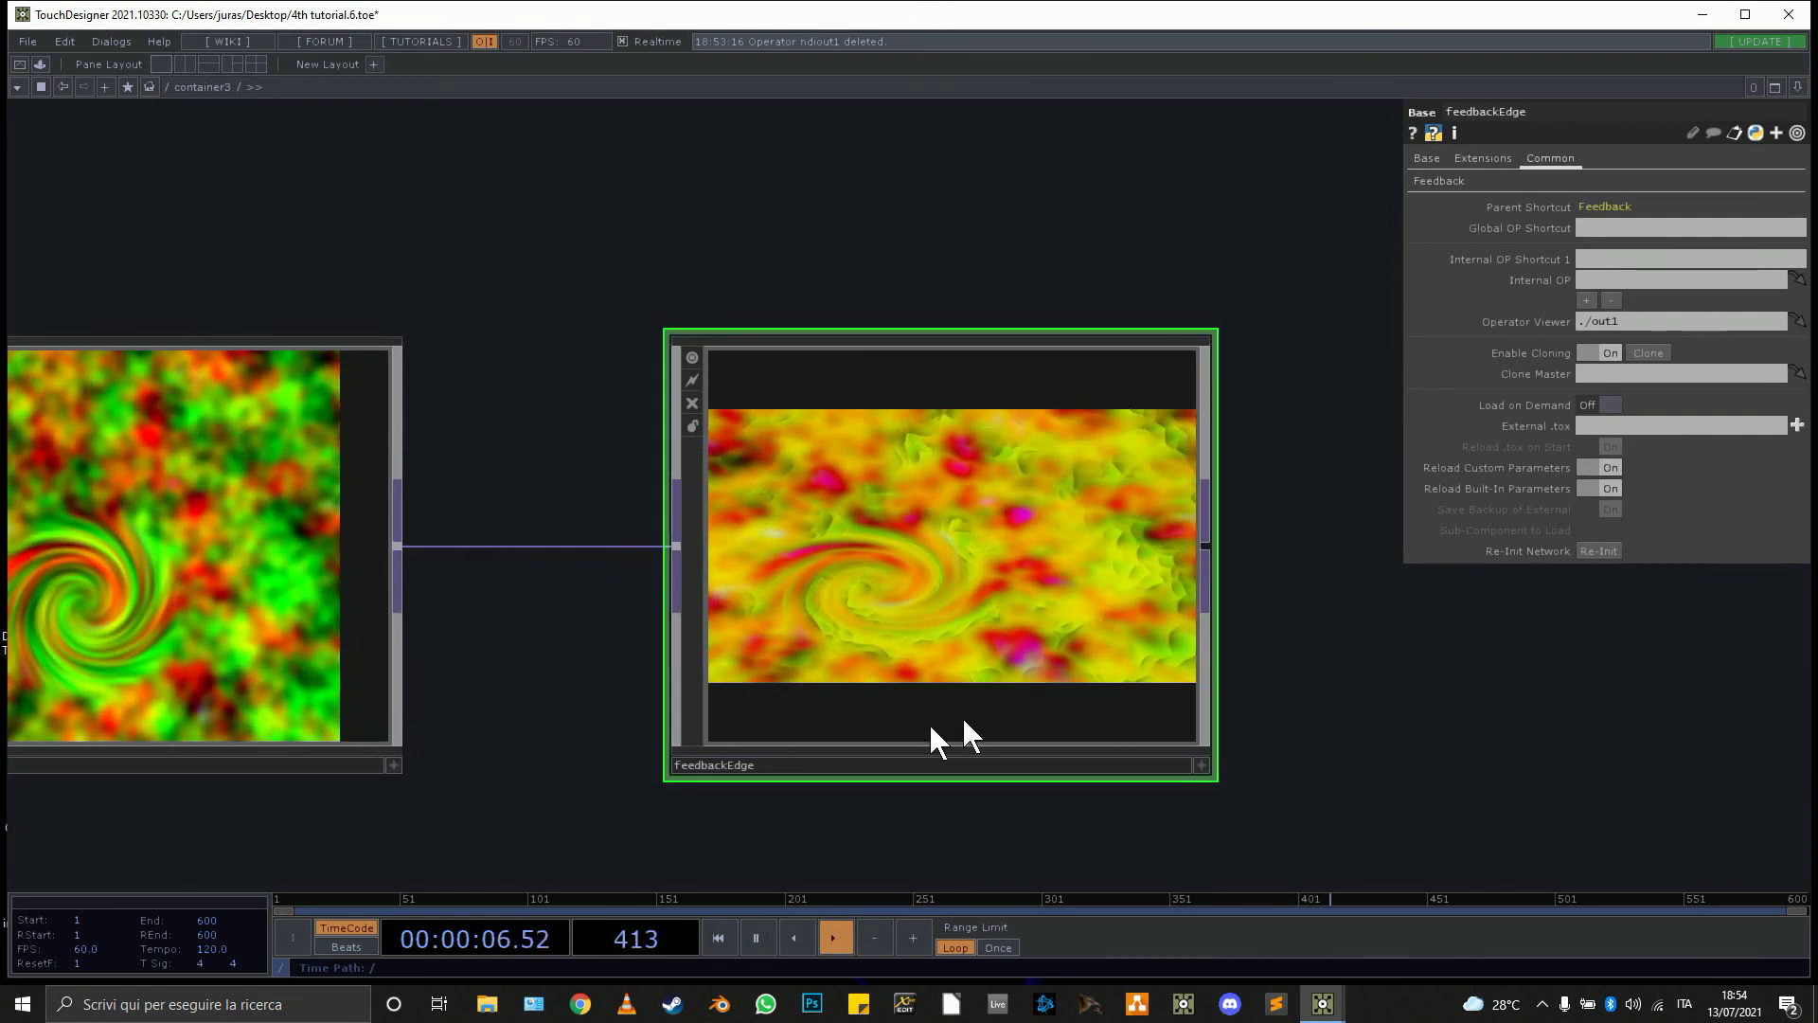
scroll(973, 471, "down", 5)
scroll(976, 478, "down", 2)
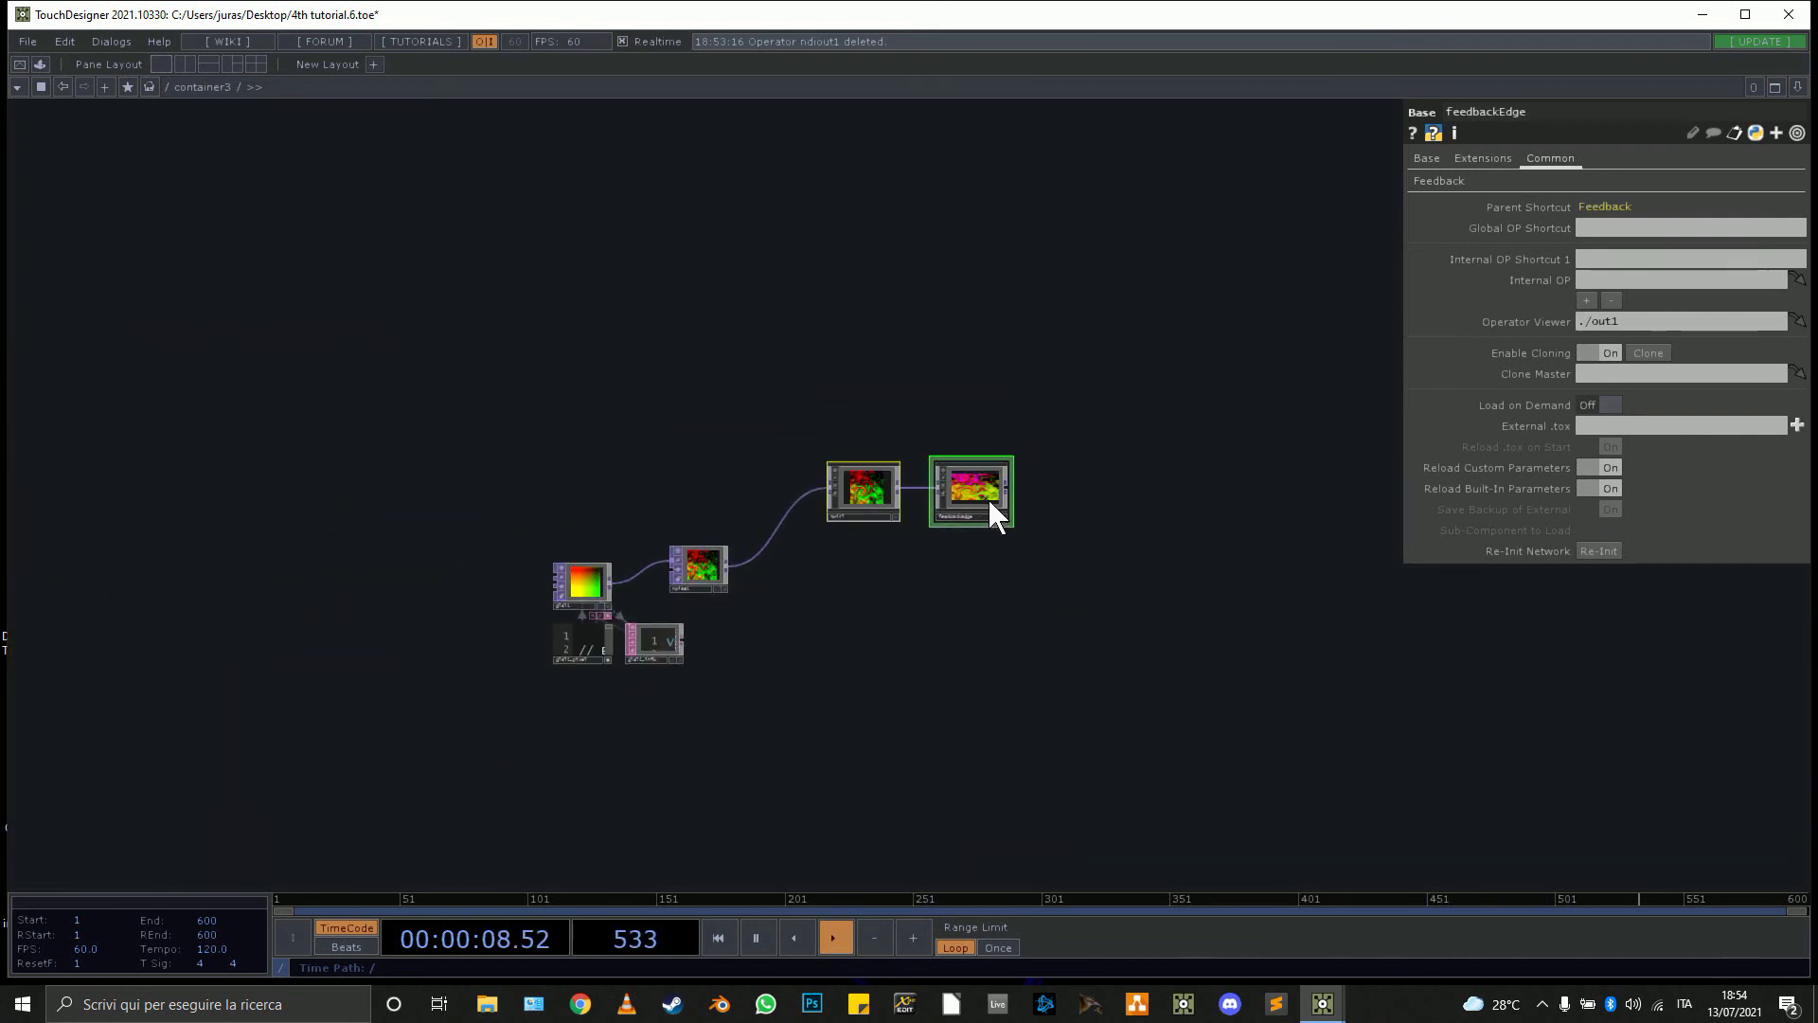
left_click_drag(991, 506, 938, 582)
scroll(937, 577, "up", 3)
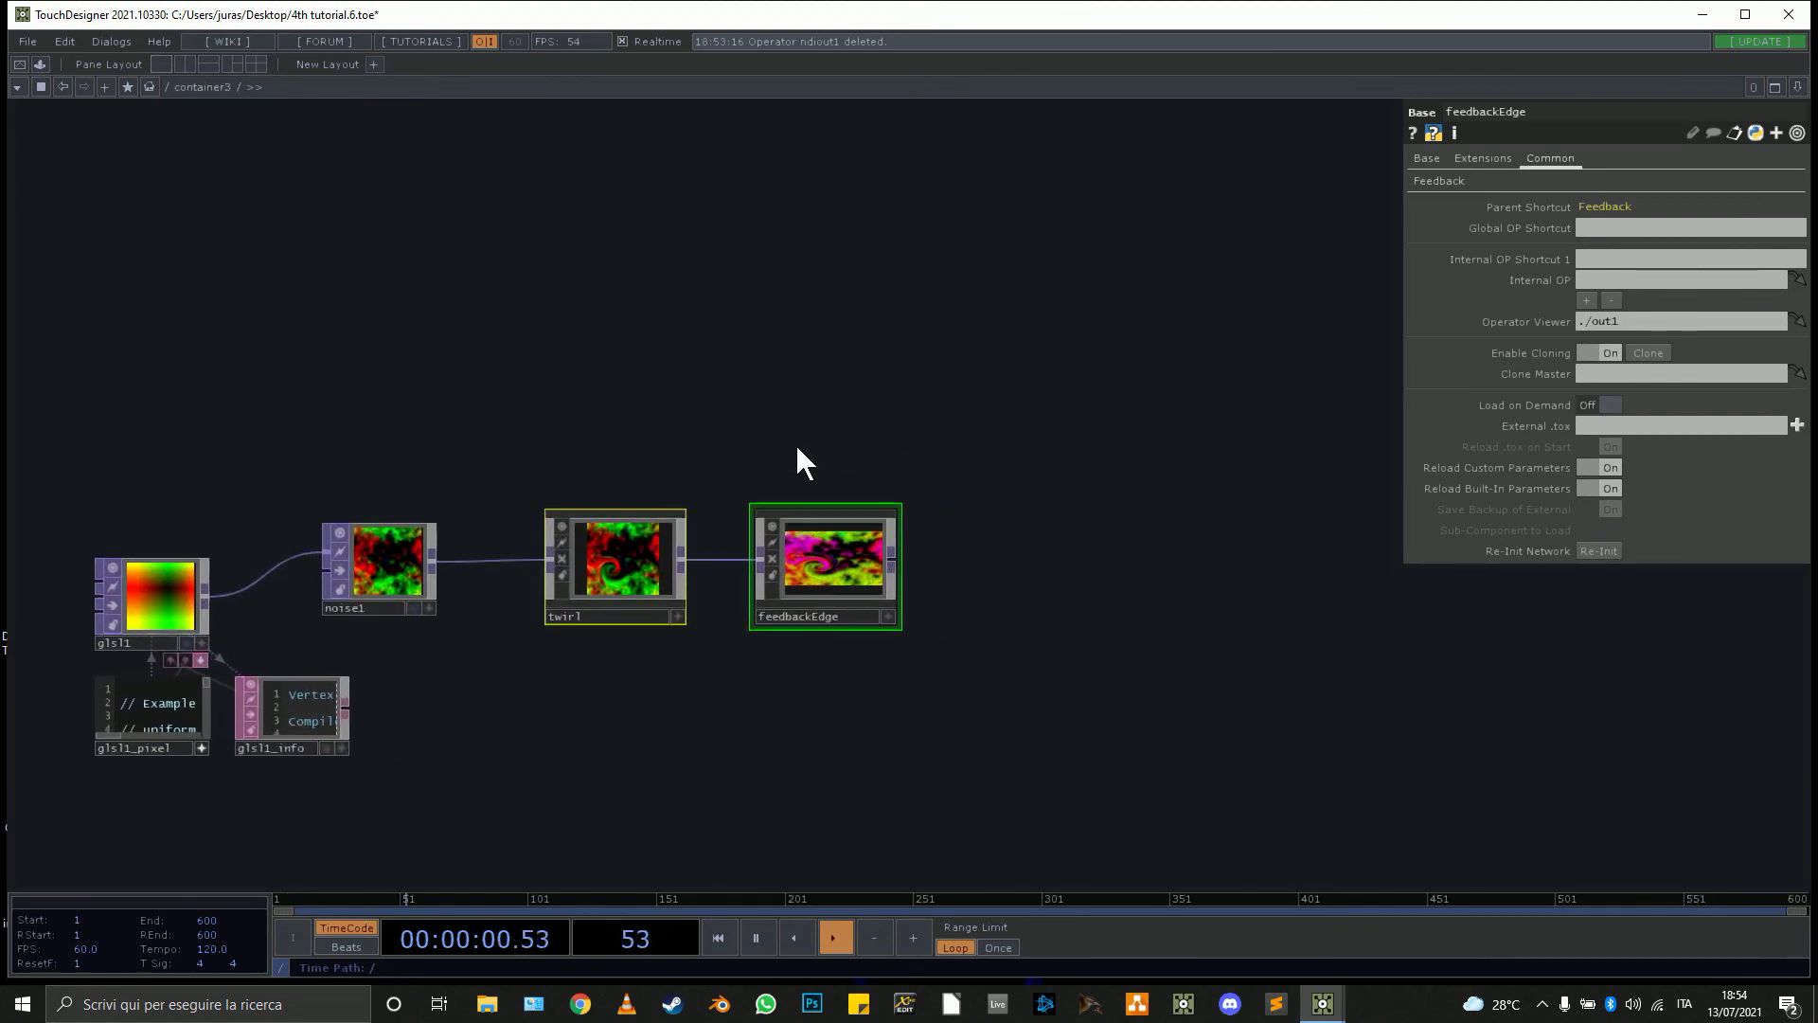
Add a Movie File In TOP and place it above feedbackEdge.
key("Tab")
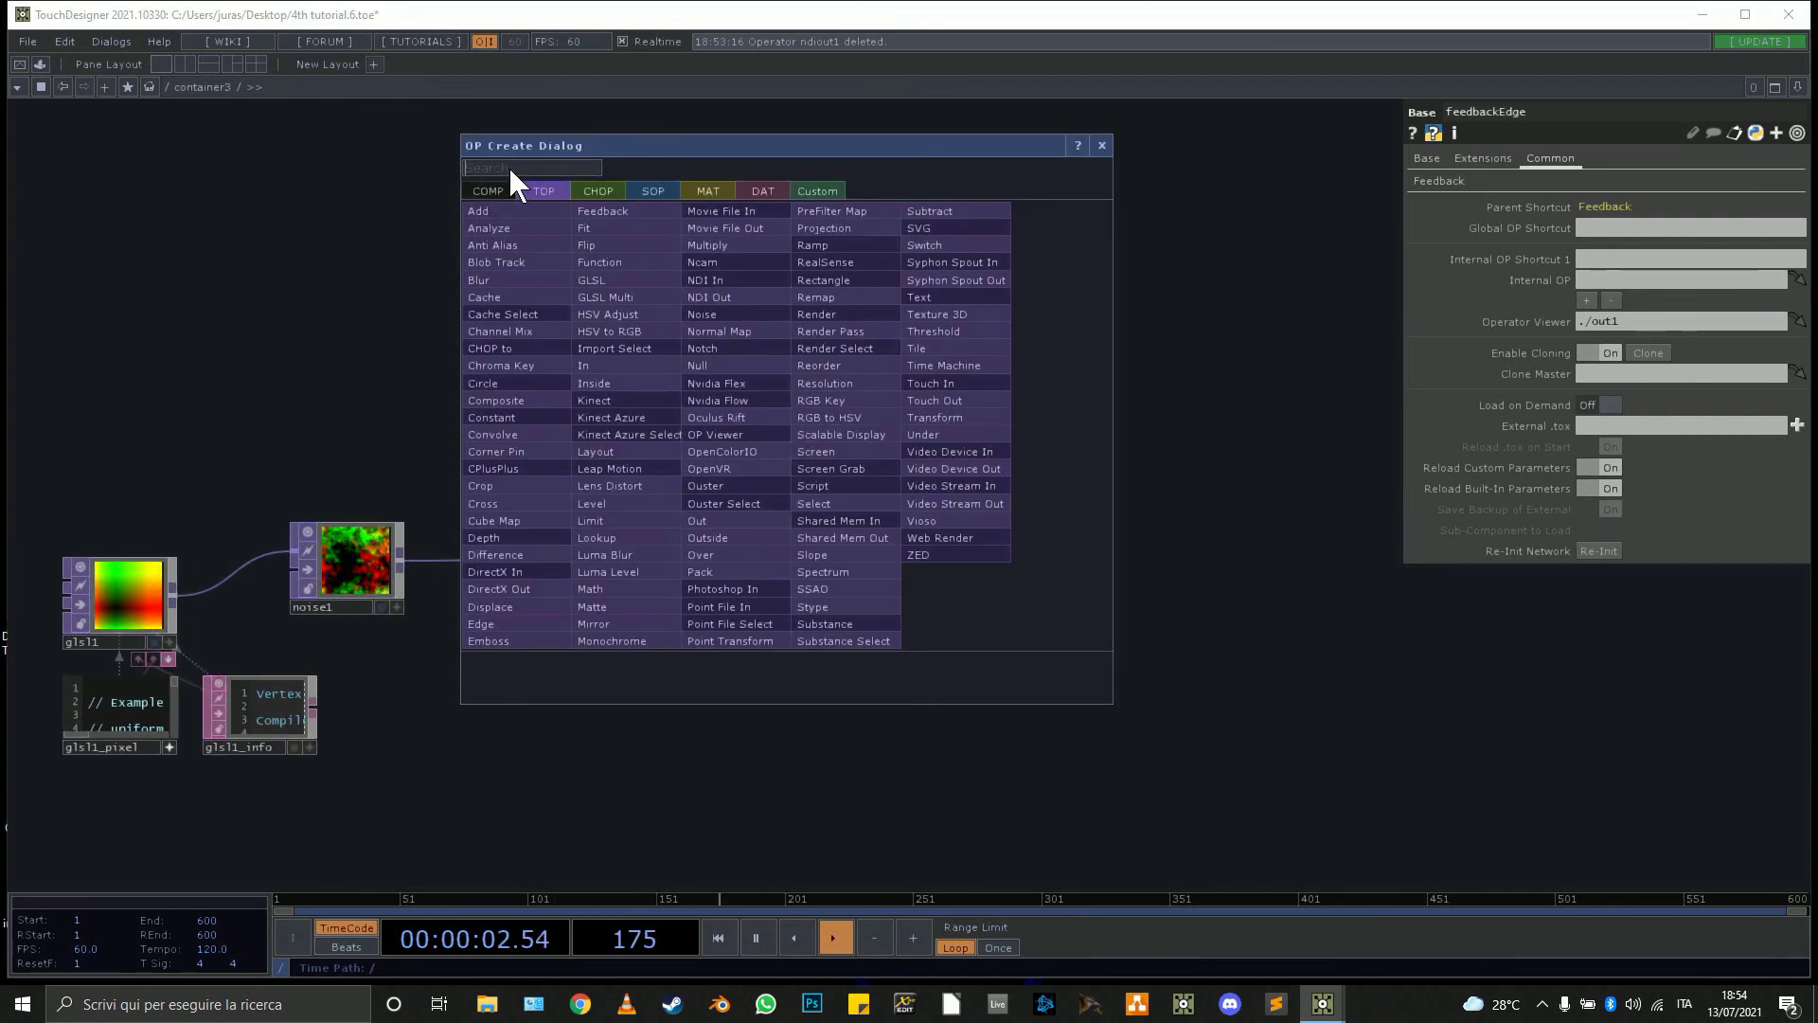
type("m")
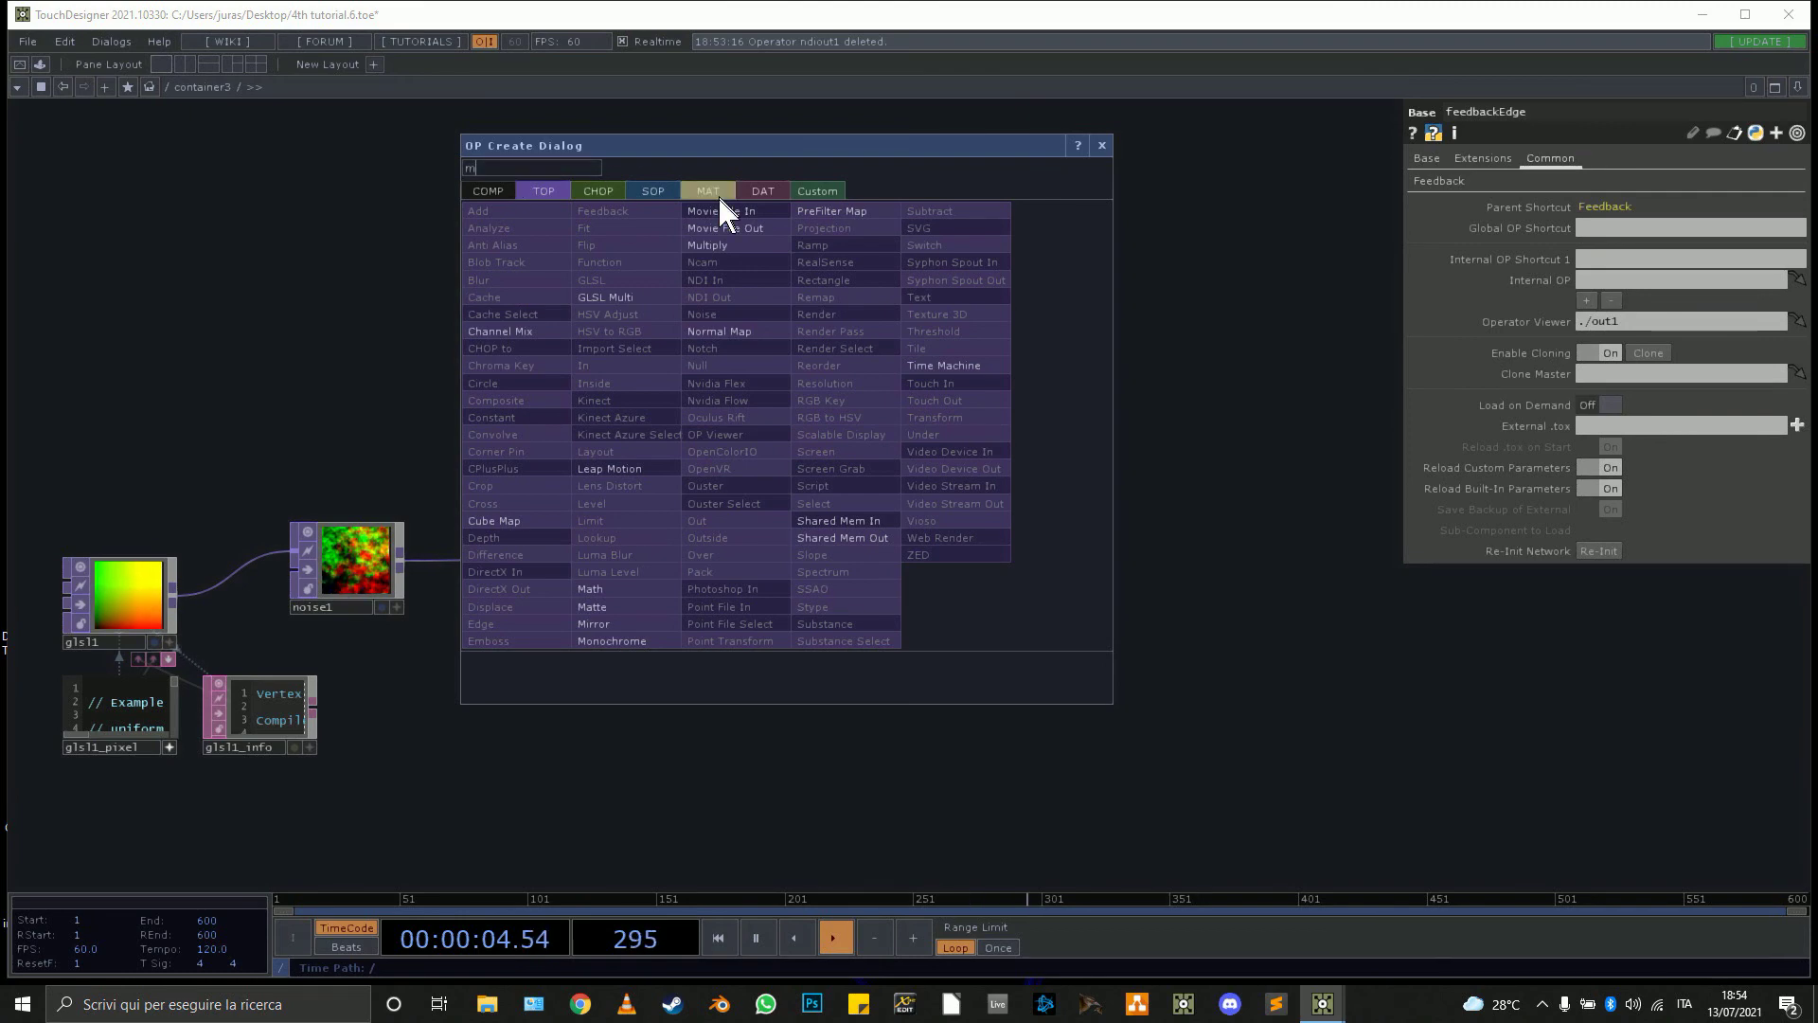
left_click(718, 210)
left_click(782, 402)
scroll(776, 236, "up", 4)
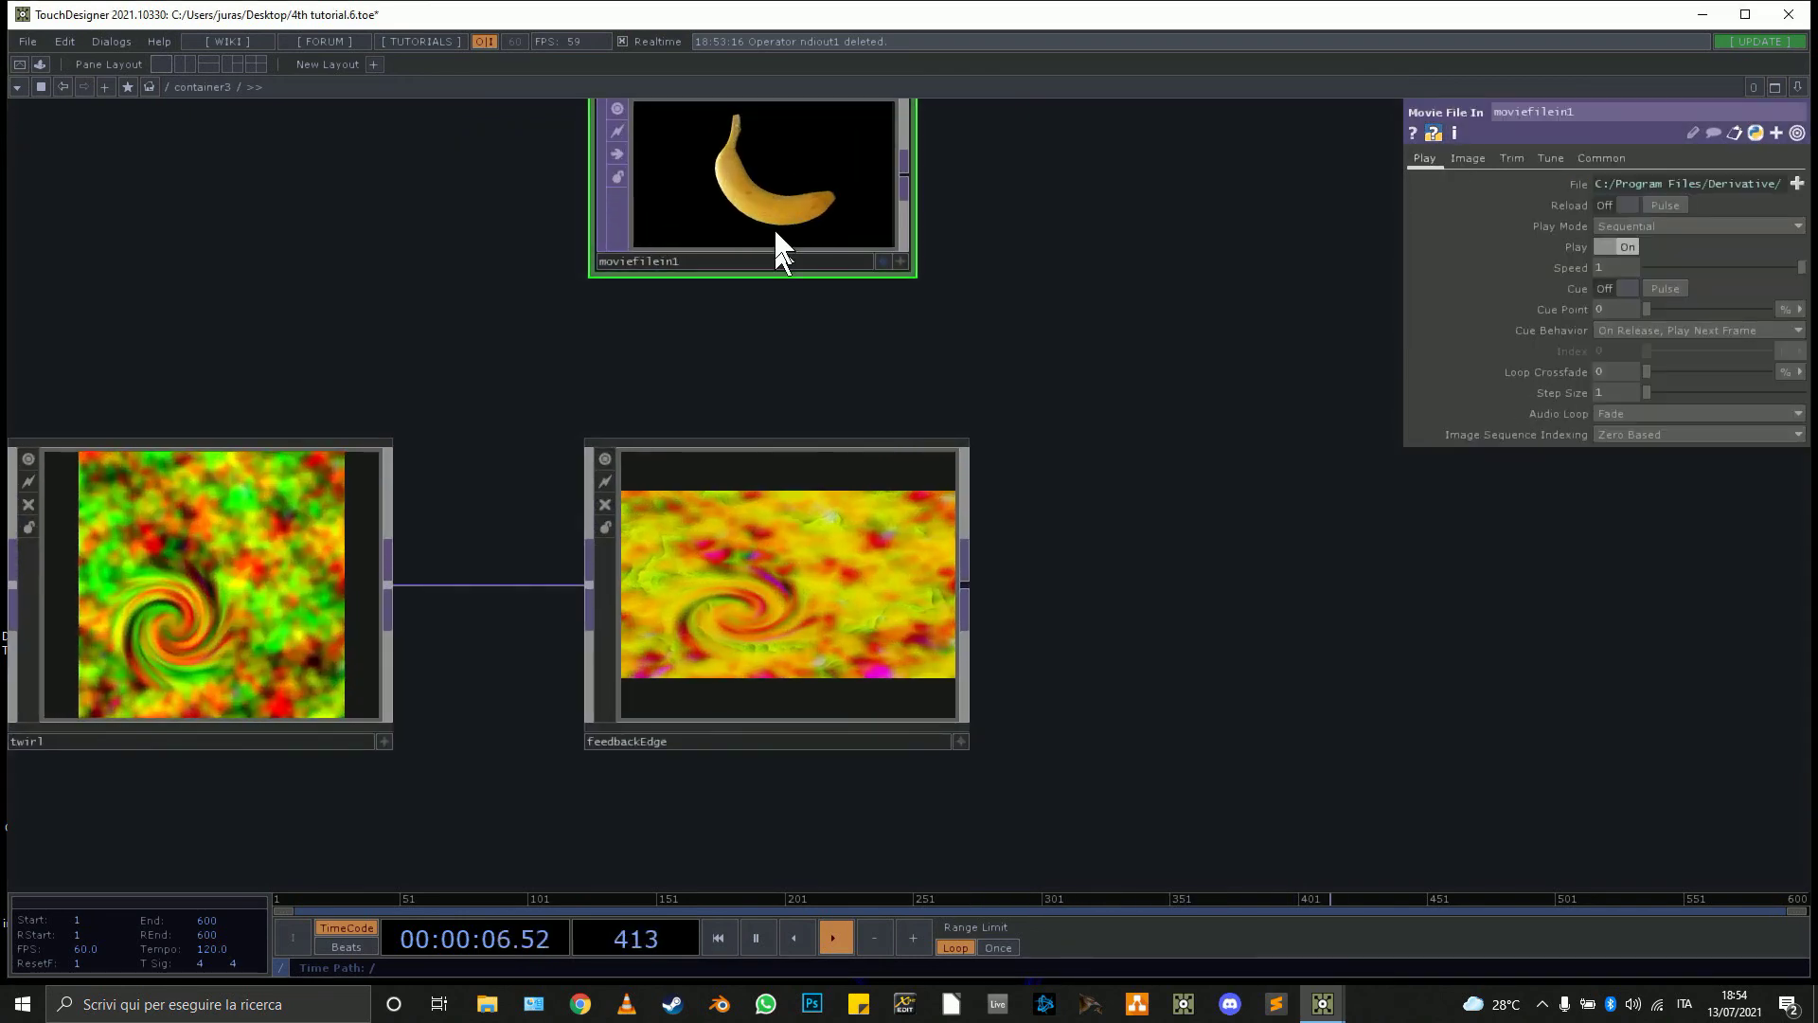
left_click_drag(774, 227, 867, 289)
Add a Remap TOP beyond moviefilein1 and feedbackEdge, leaving room for their connections.
left_click_drag(1250, 572, 1096, 515)
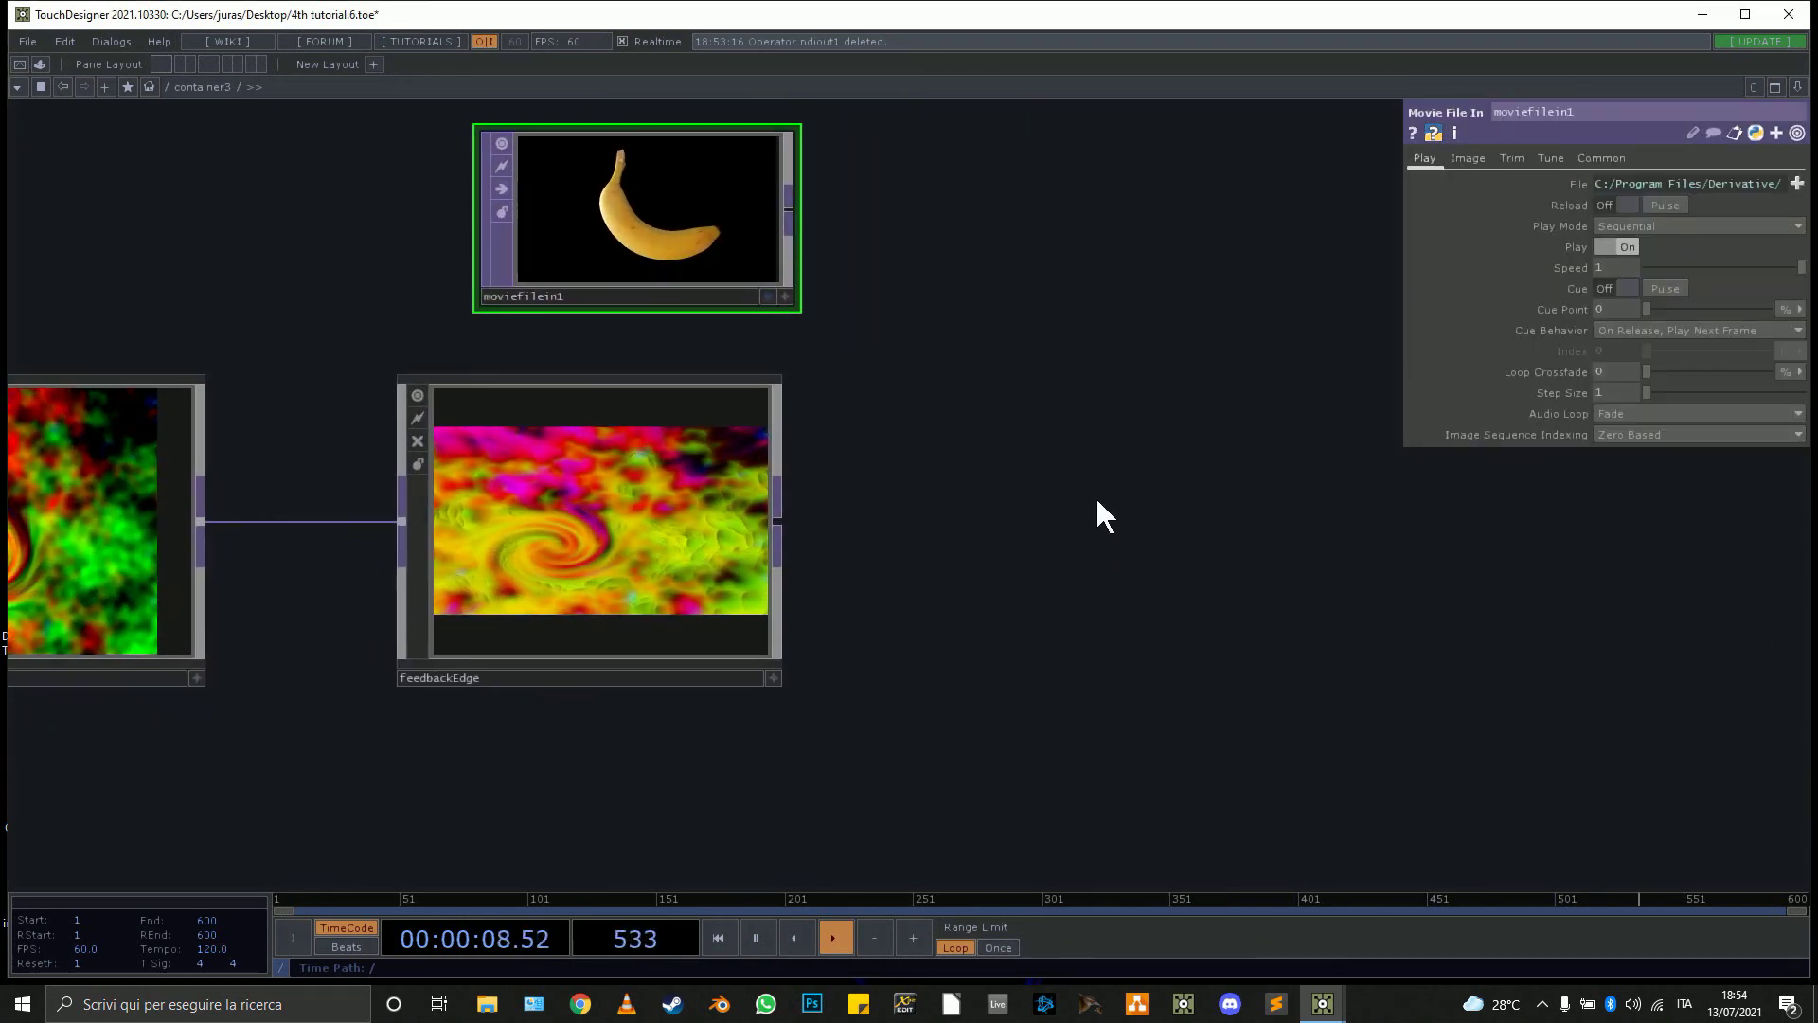
key("Tab")
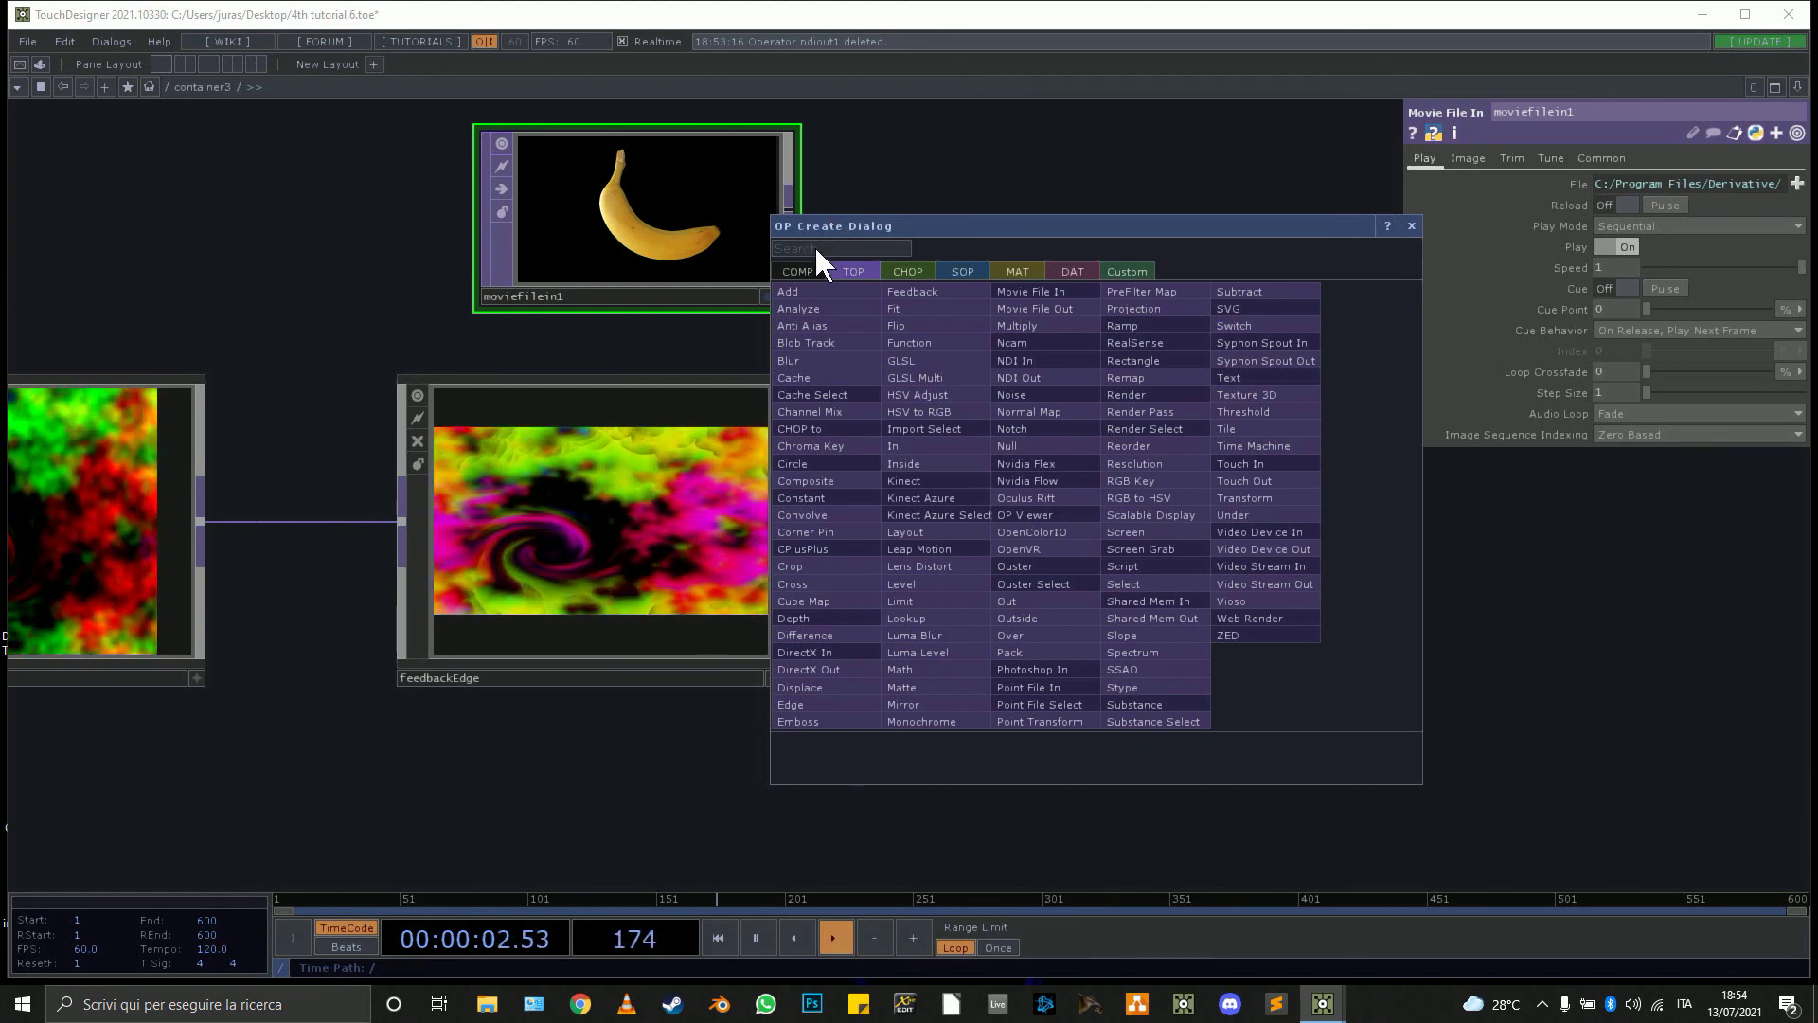
type("re")
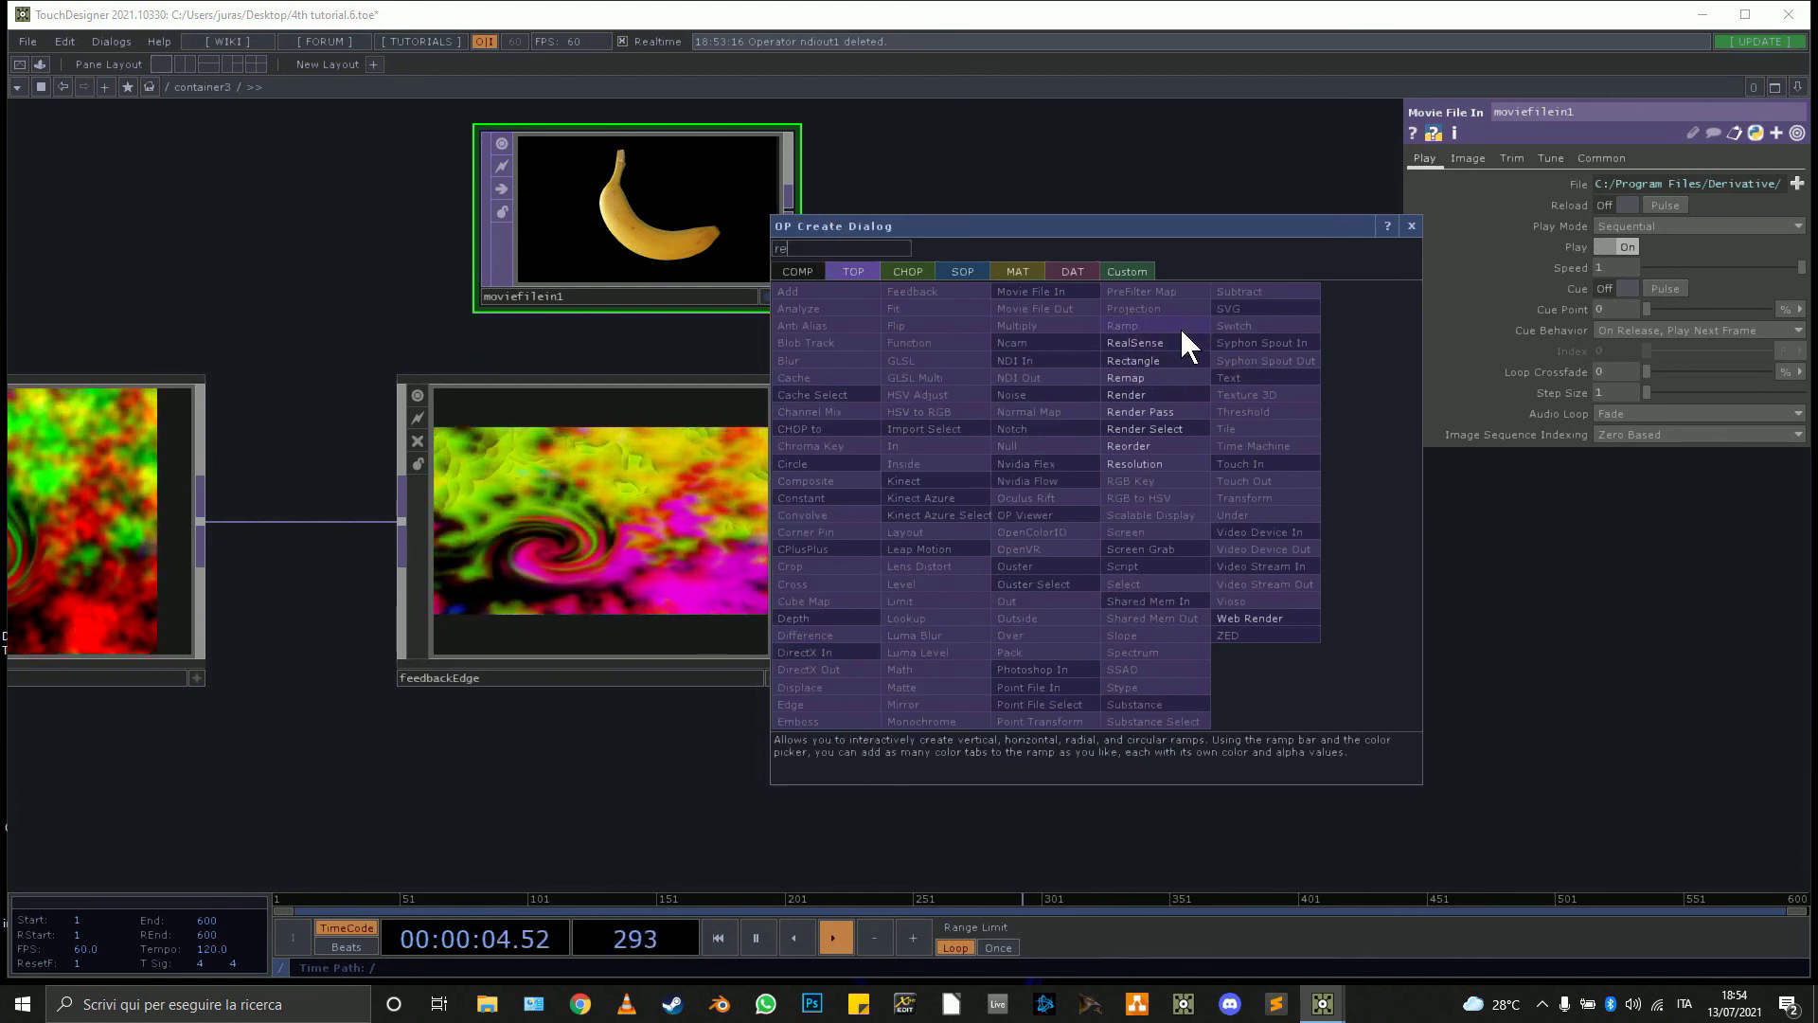
left_click(1181, 378)
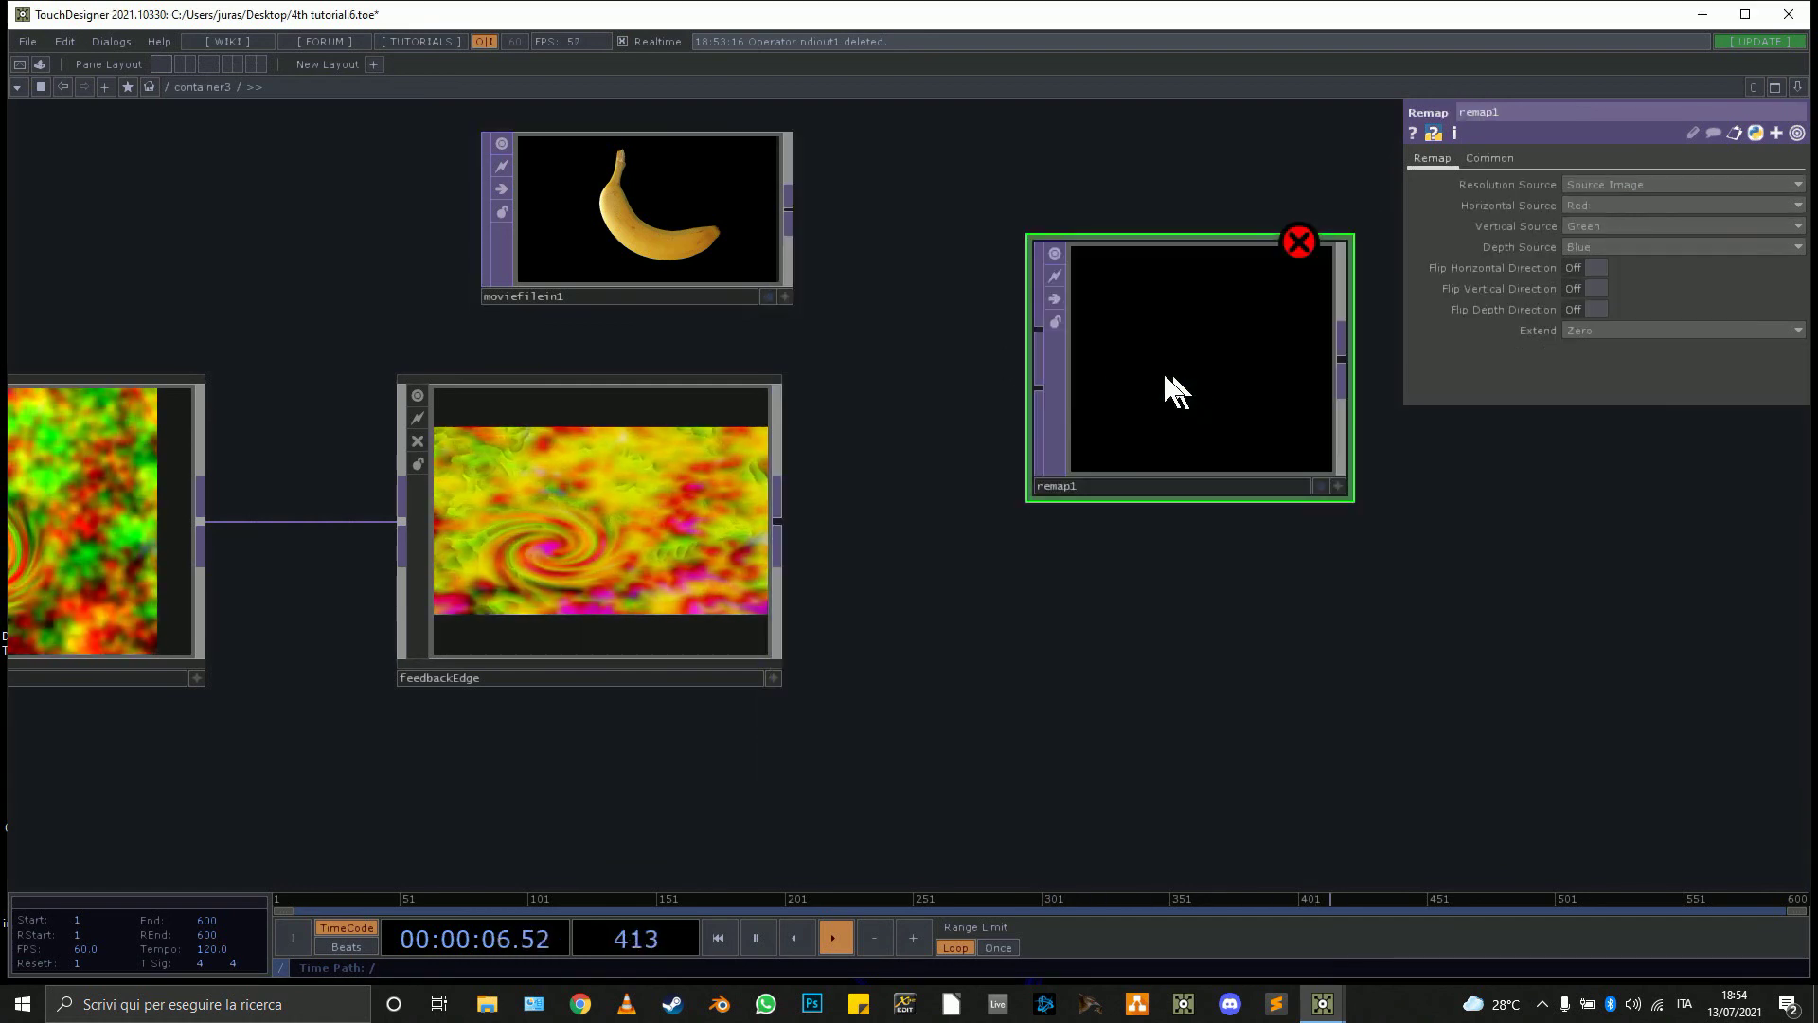
left_click(1168, 389)
Connect moviefilein1 to remap1's first input and feedbackEdge to its second input, and view the remapped image.
left_click_drag(788, 213, 1039, 328)
left_click_drag(778, 521, 1032, 392)
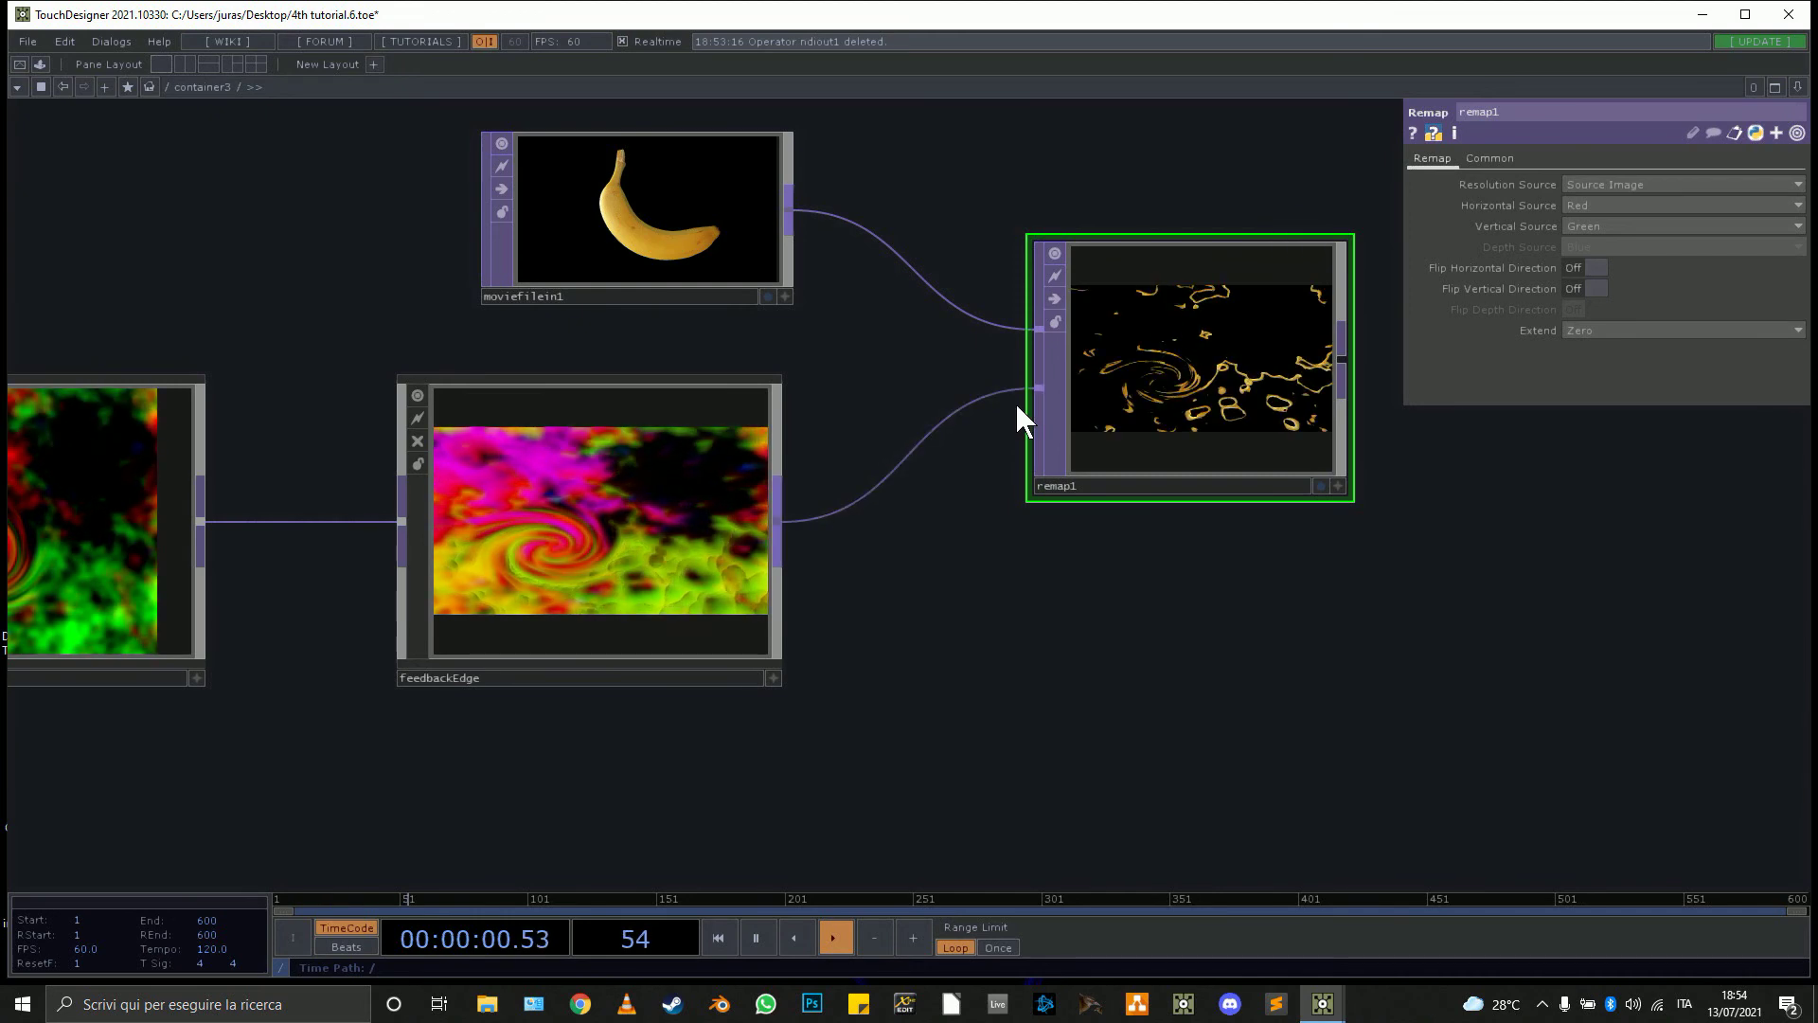
scroll(1190, 384, "up", 2)
scroll(1217, 418, "down", 1)
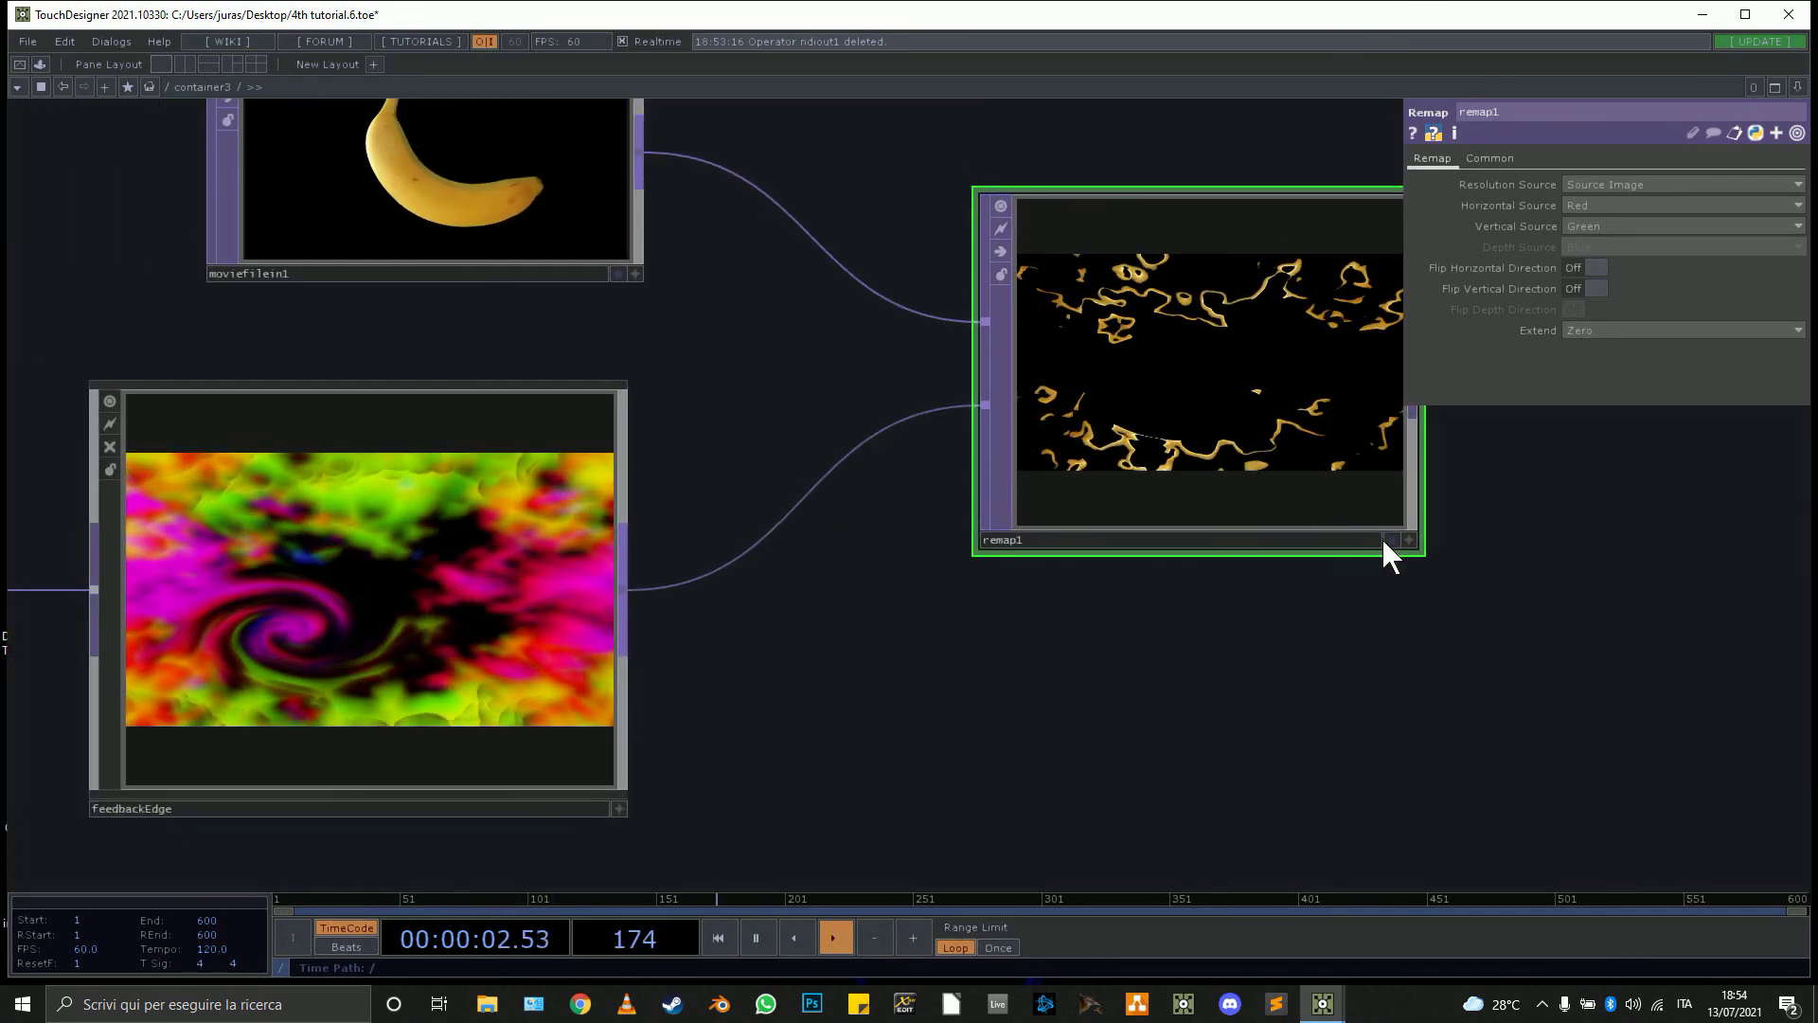
Display remap1's output as the network background and move glsl1 closer to noise1, roughly level with it.
left_click(1388, 537)
scroll(754, 606, "down", 5)
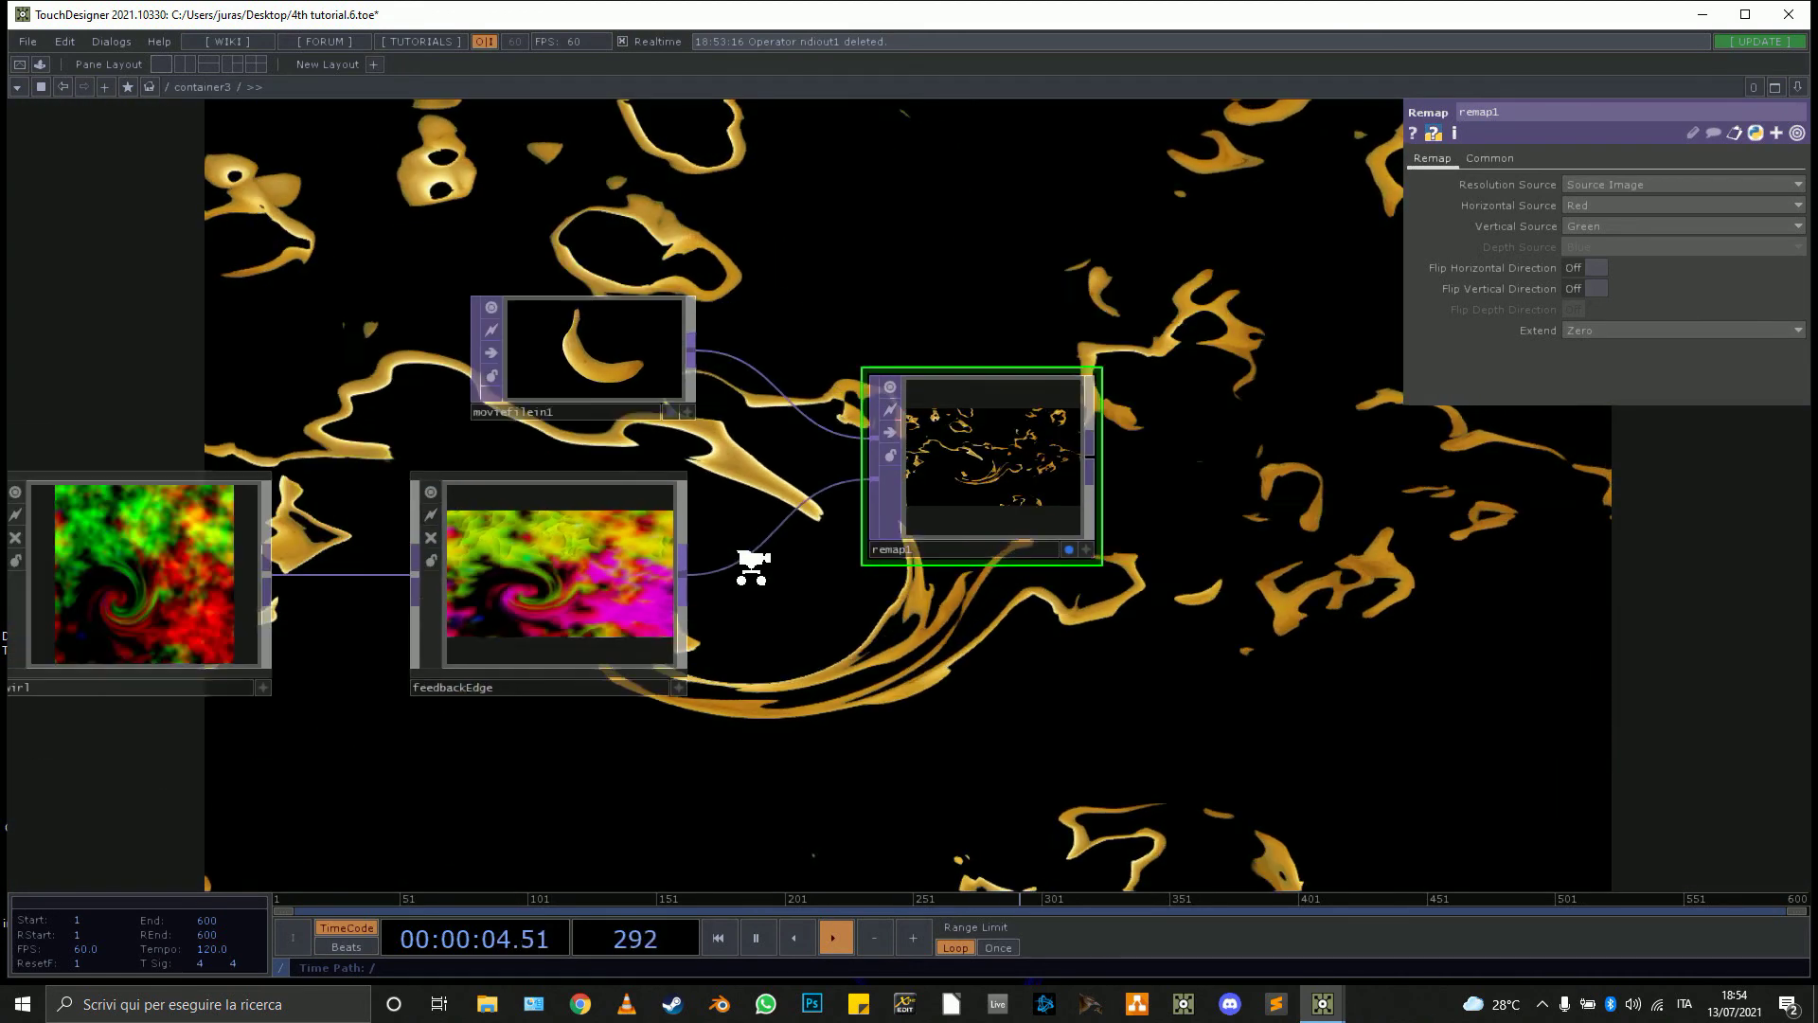
scroll(757, 544, "up", 3)
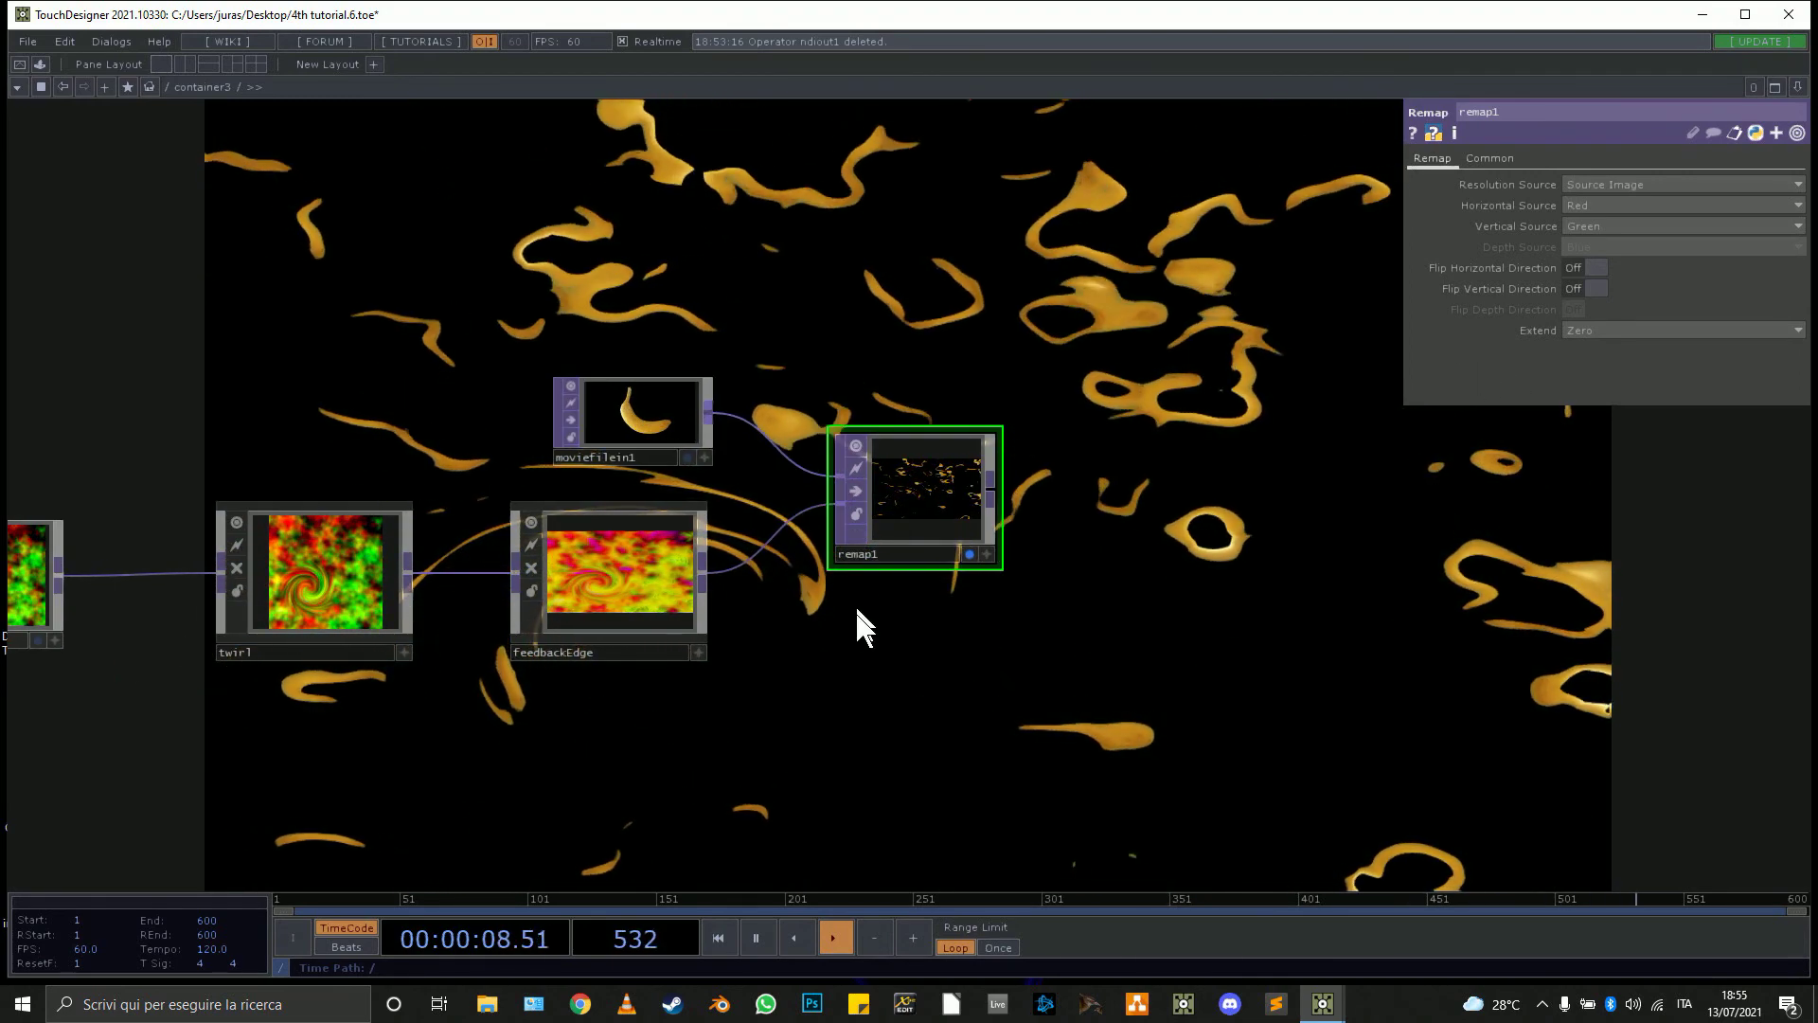
left_click_drag(856, 609, 1515, 606)
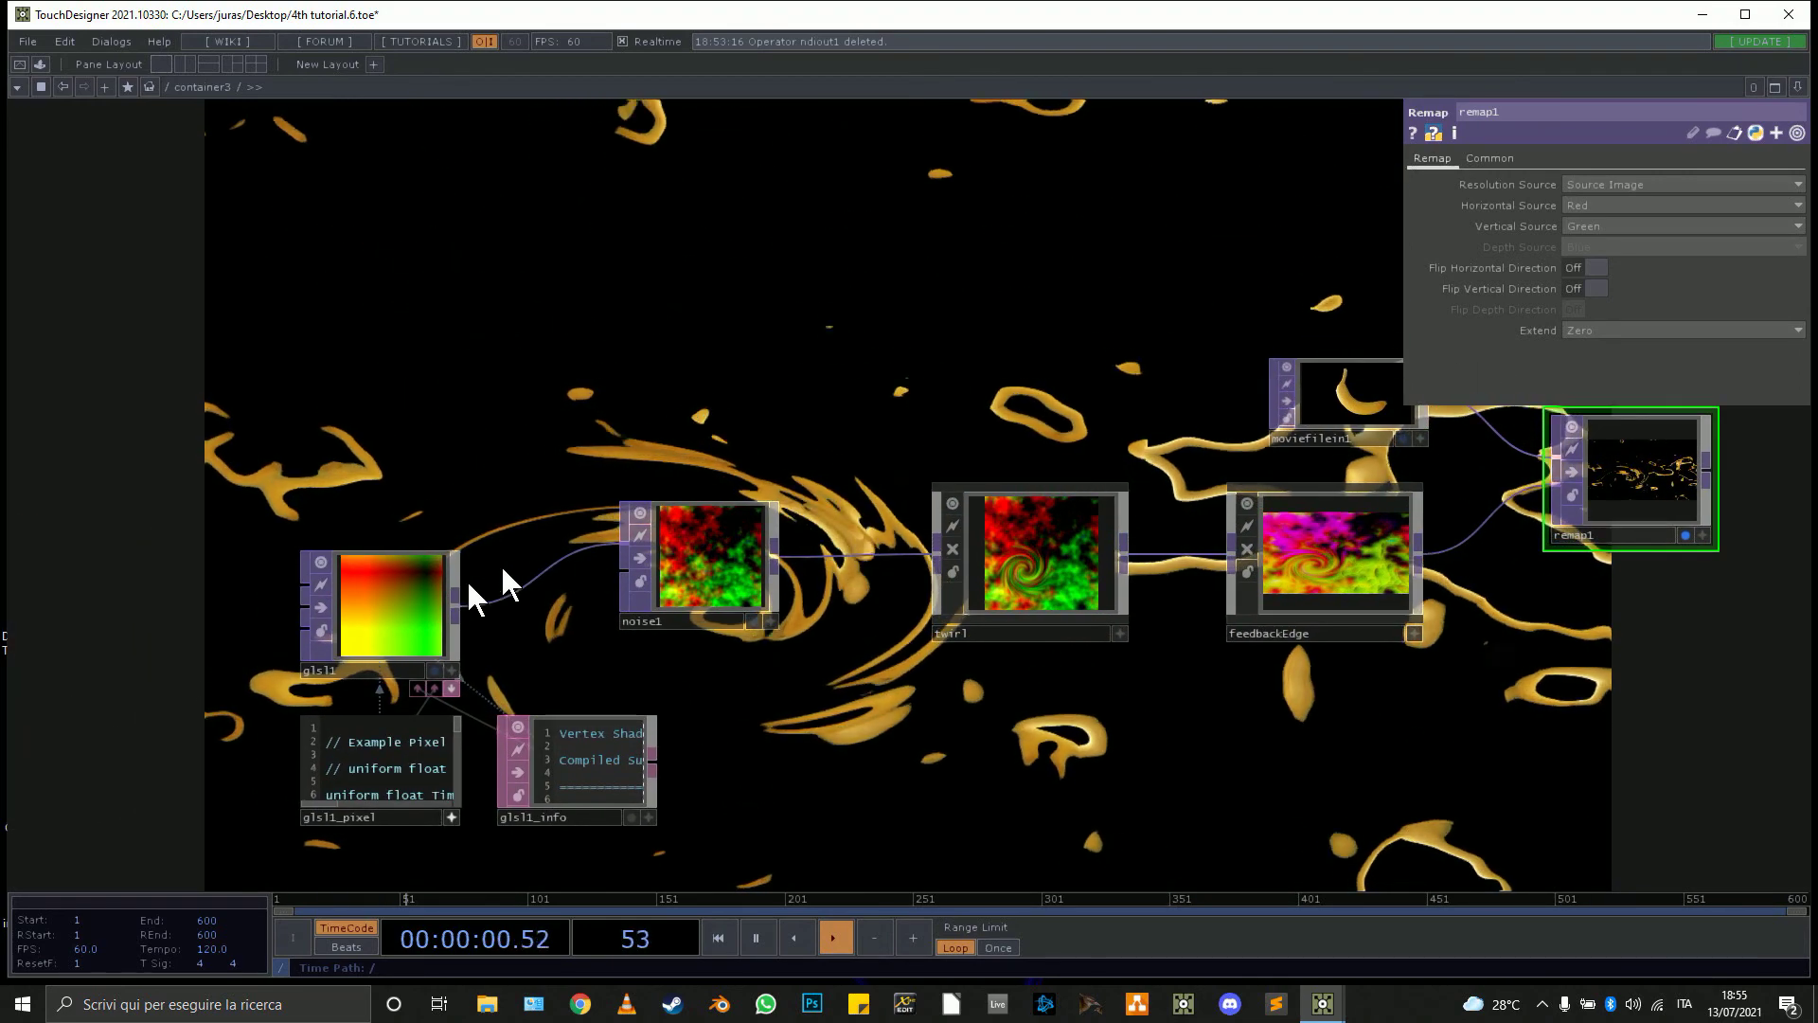
left_click_drag(412, 587, 450, 549)
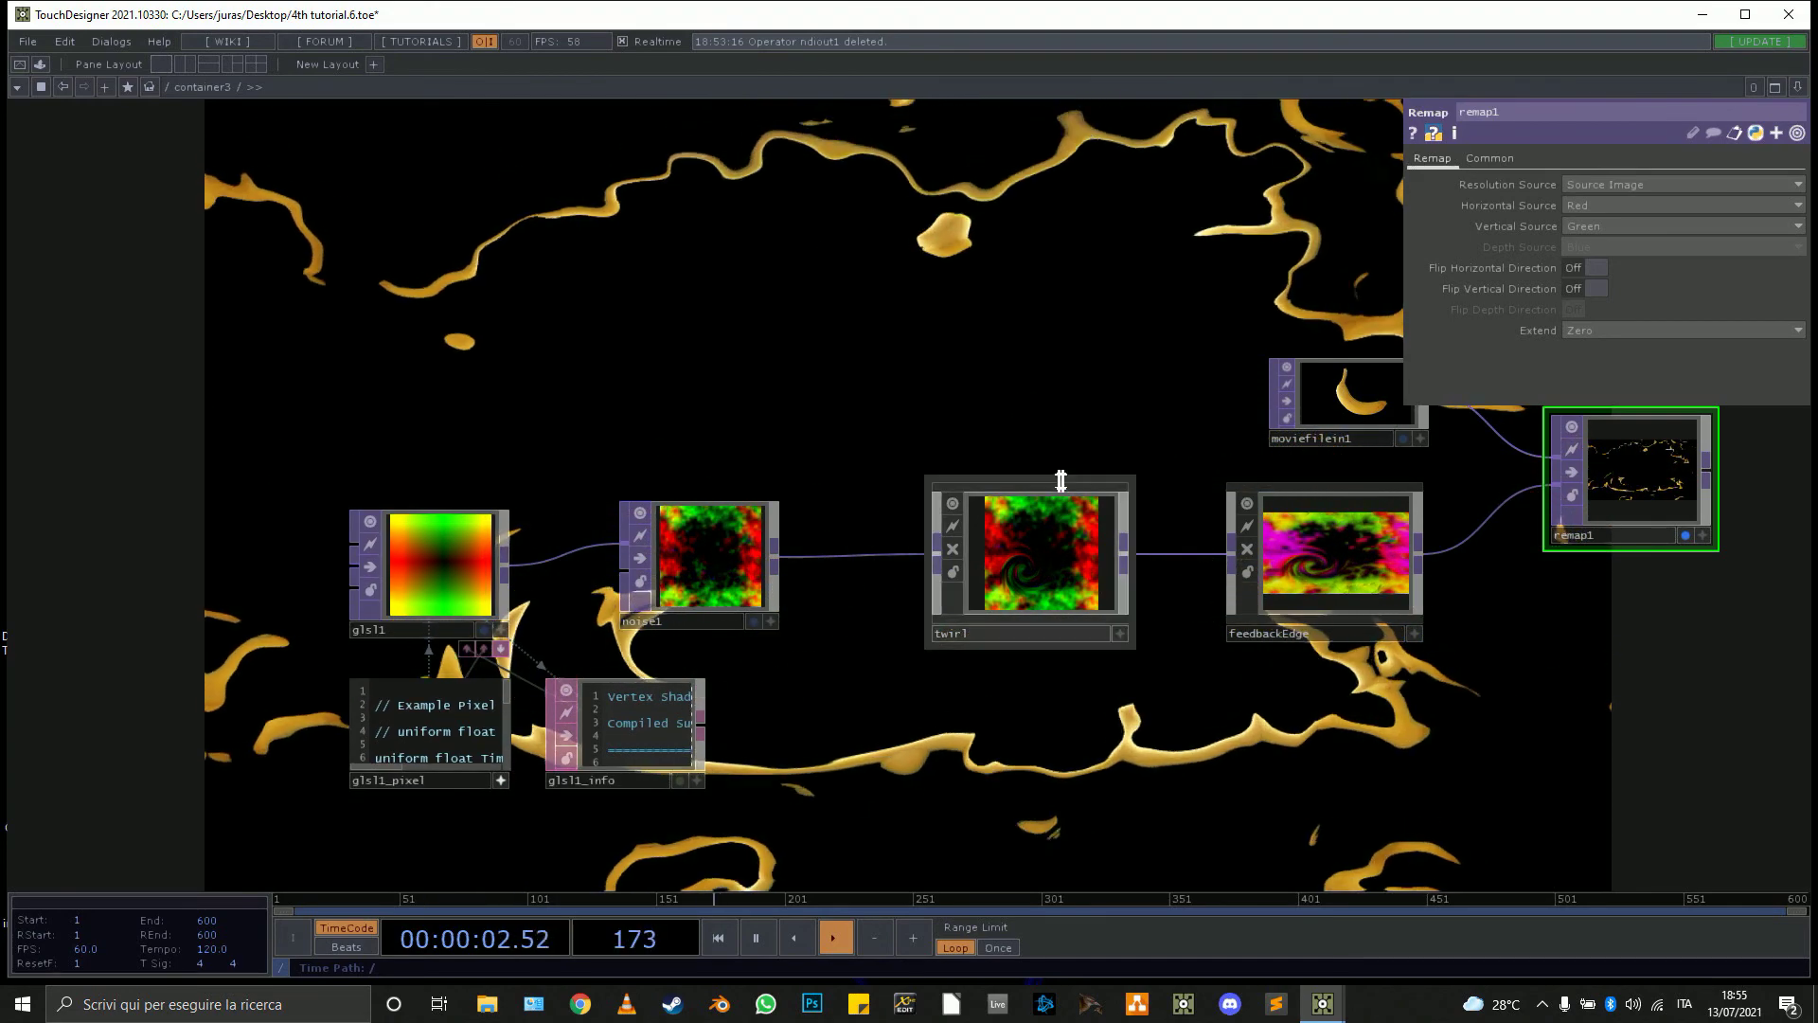
Inside feedbackEdge, set comp1's Fixed Layer to Input 1, and return to the parent network.
scroll(464, 551, "up", 5)
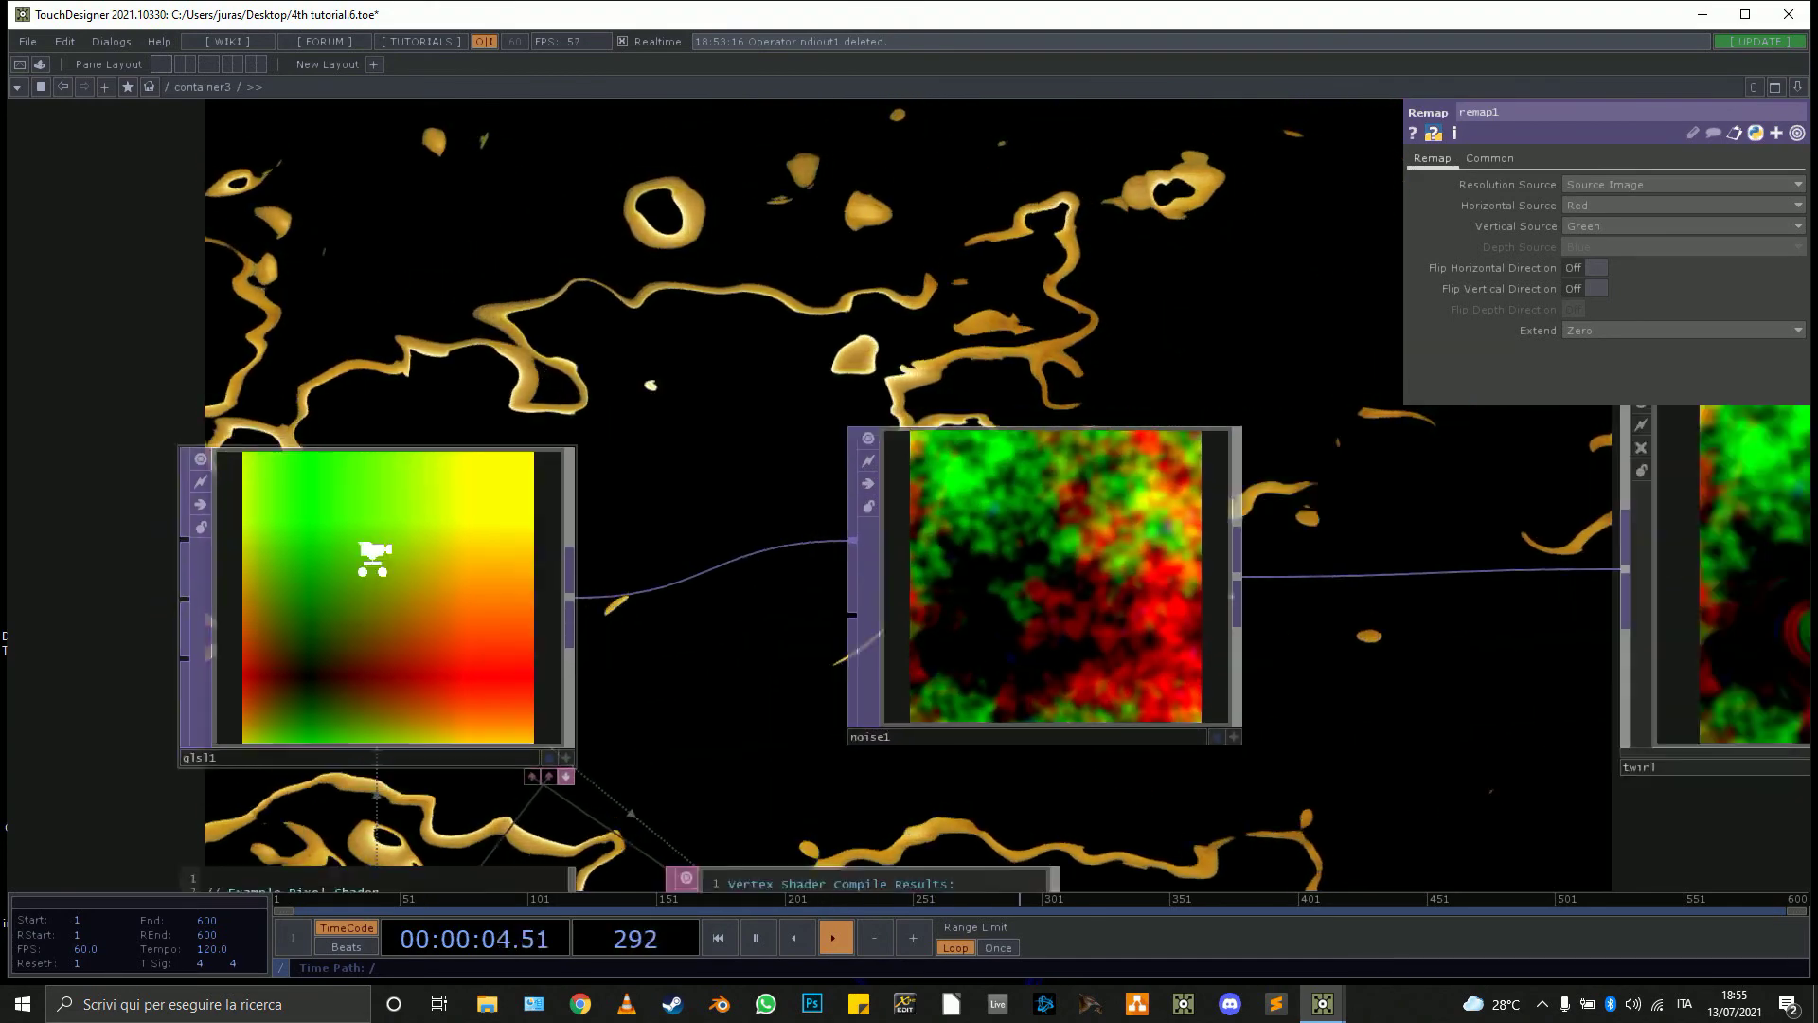
scroll(376, 554, "down", 3)
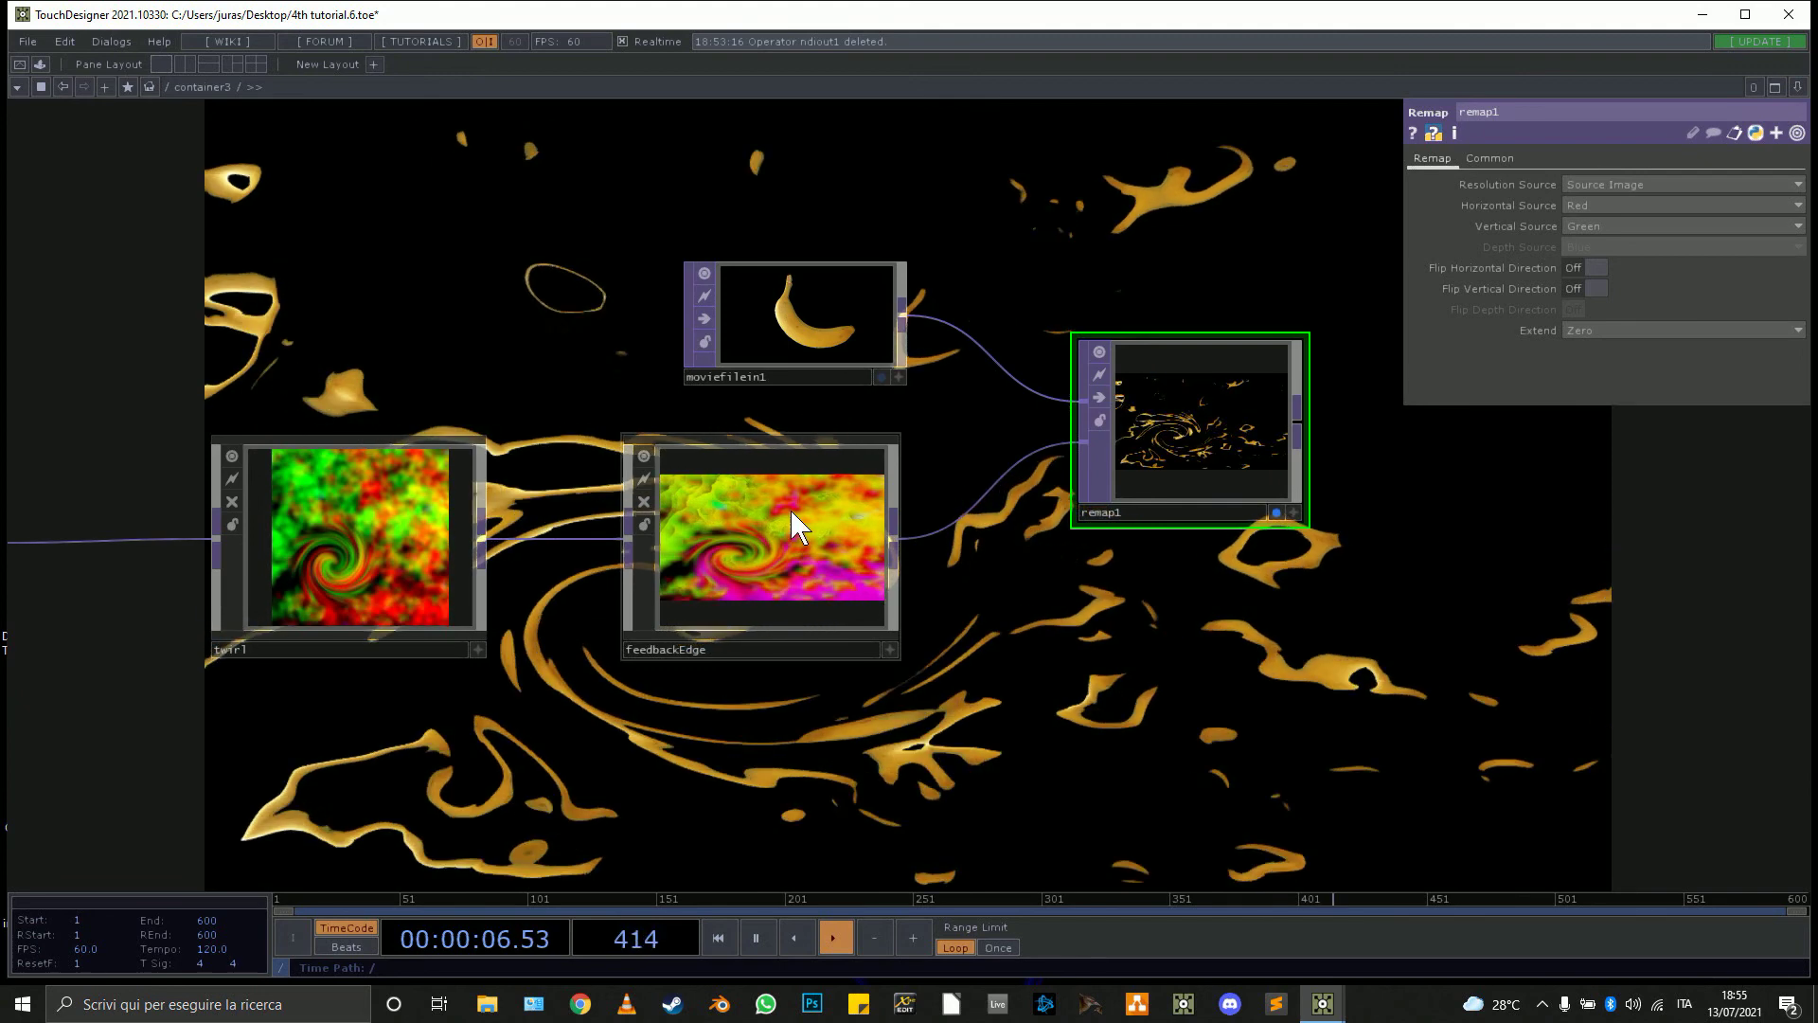
left_click(771, 536)
key("i")
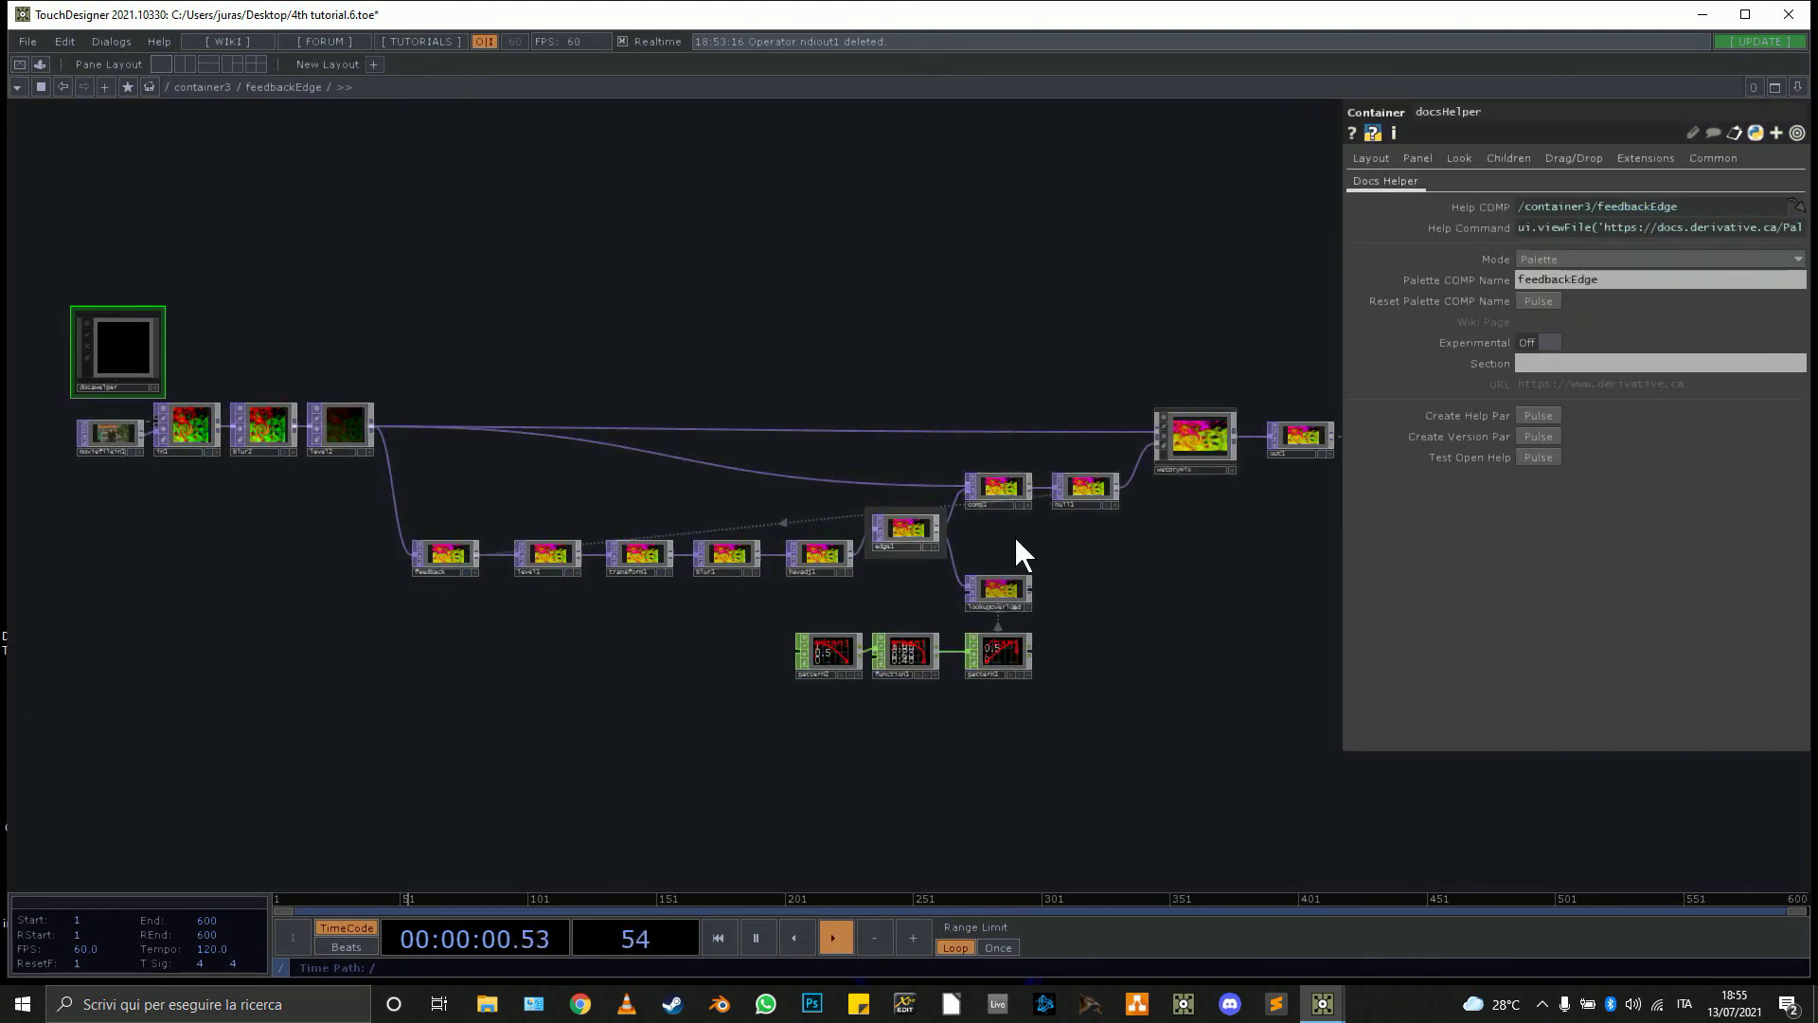
left_click(989, 496)
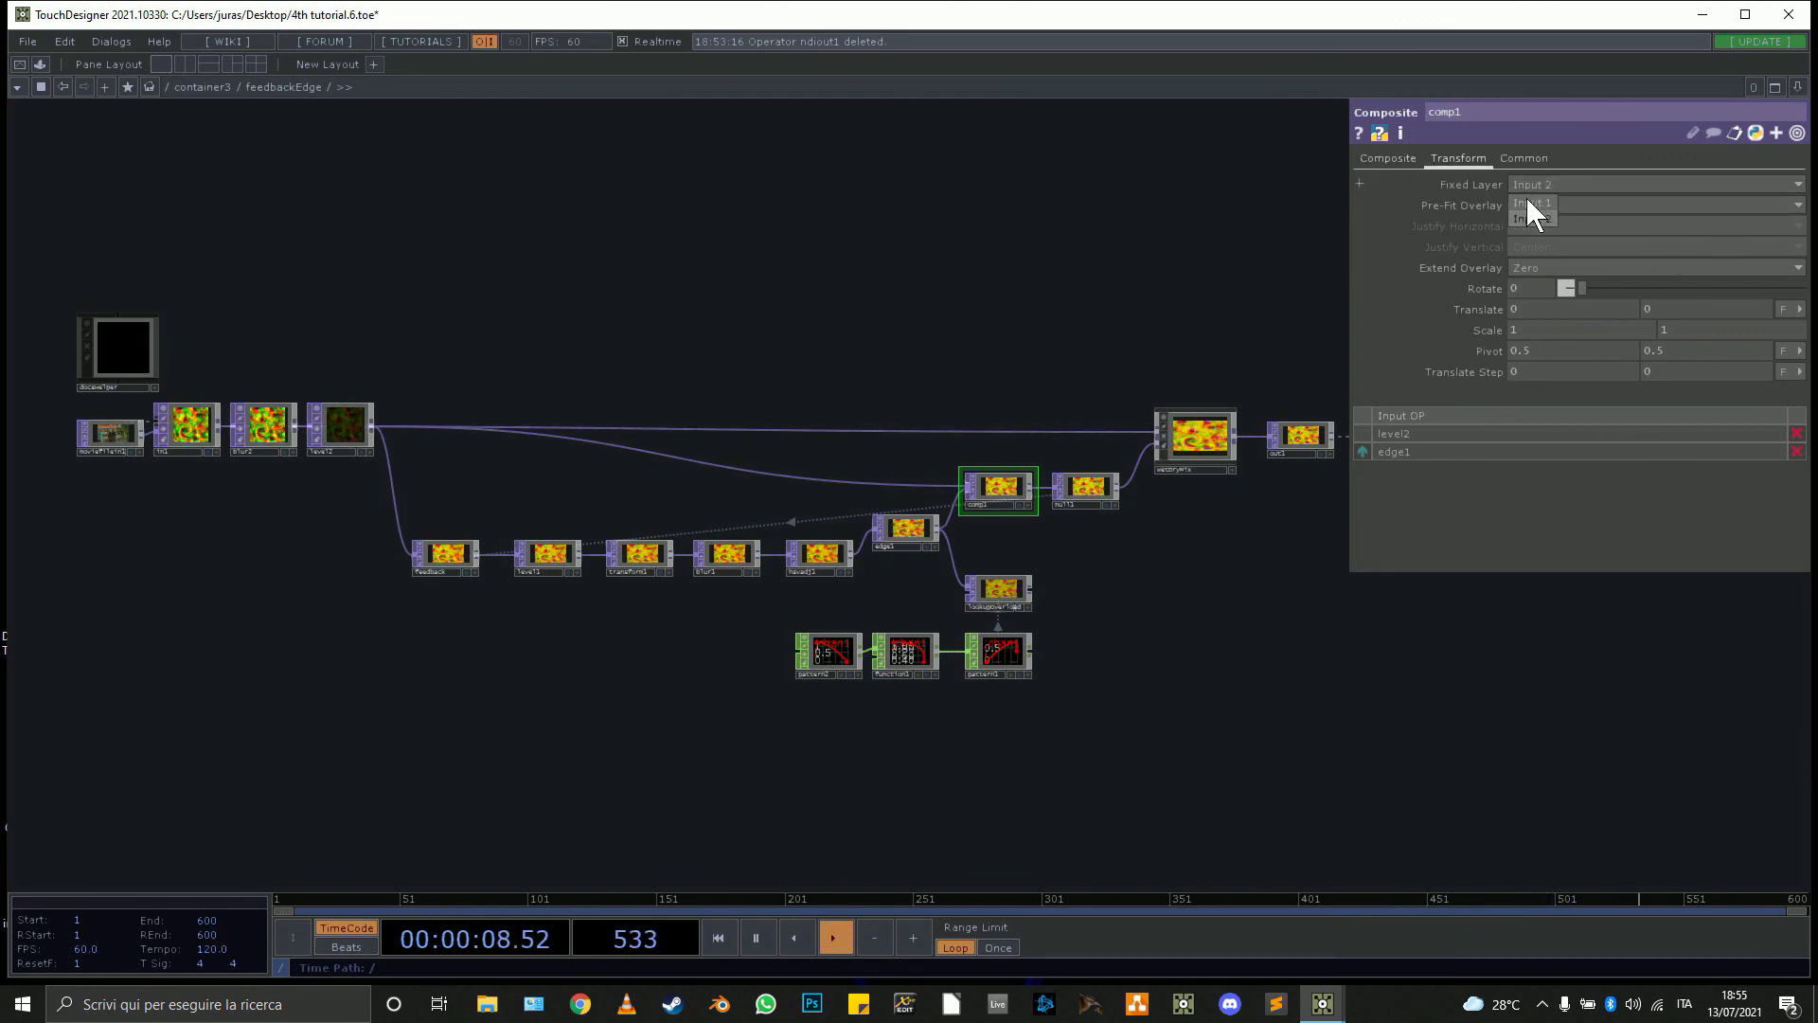
left_click(1525, 199)
key("u")
scroll(956, 475, "down", 5)
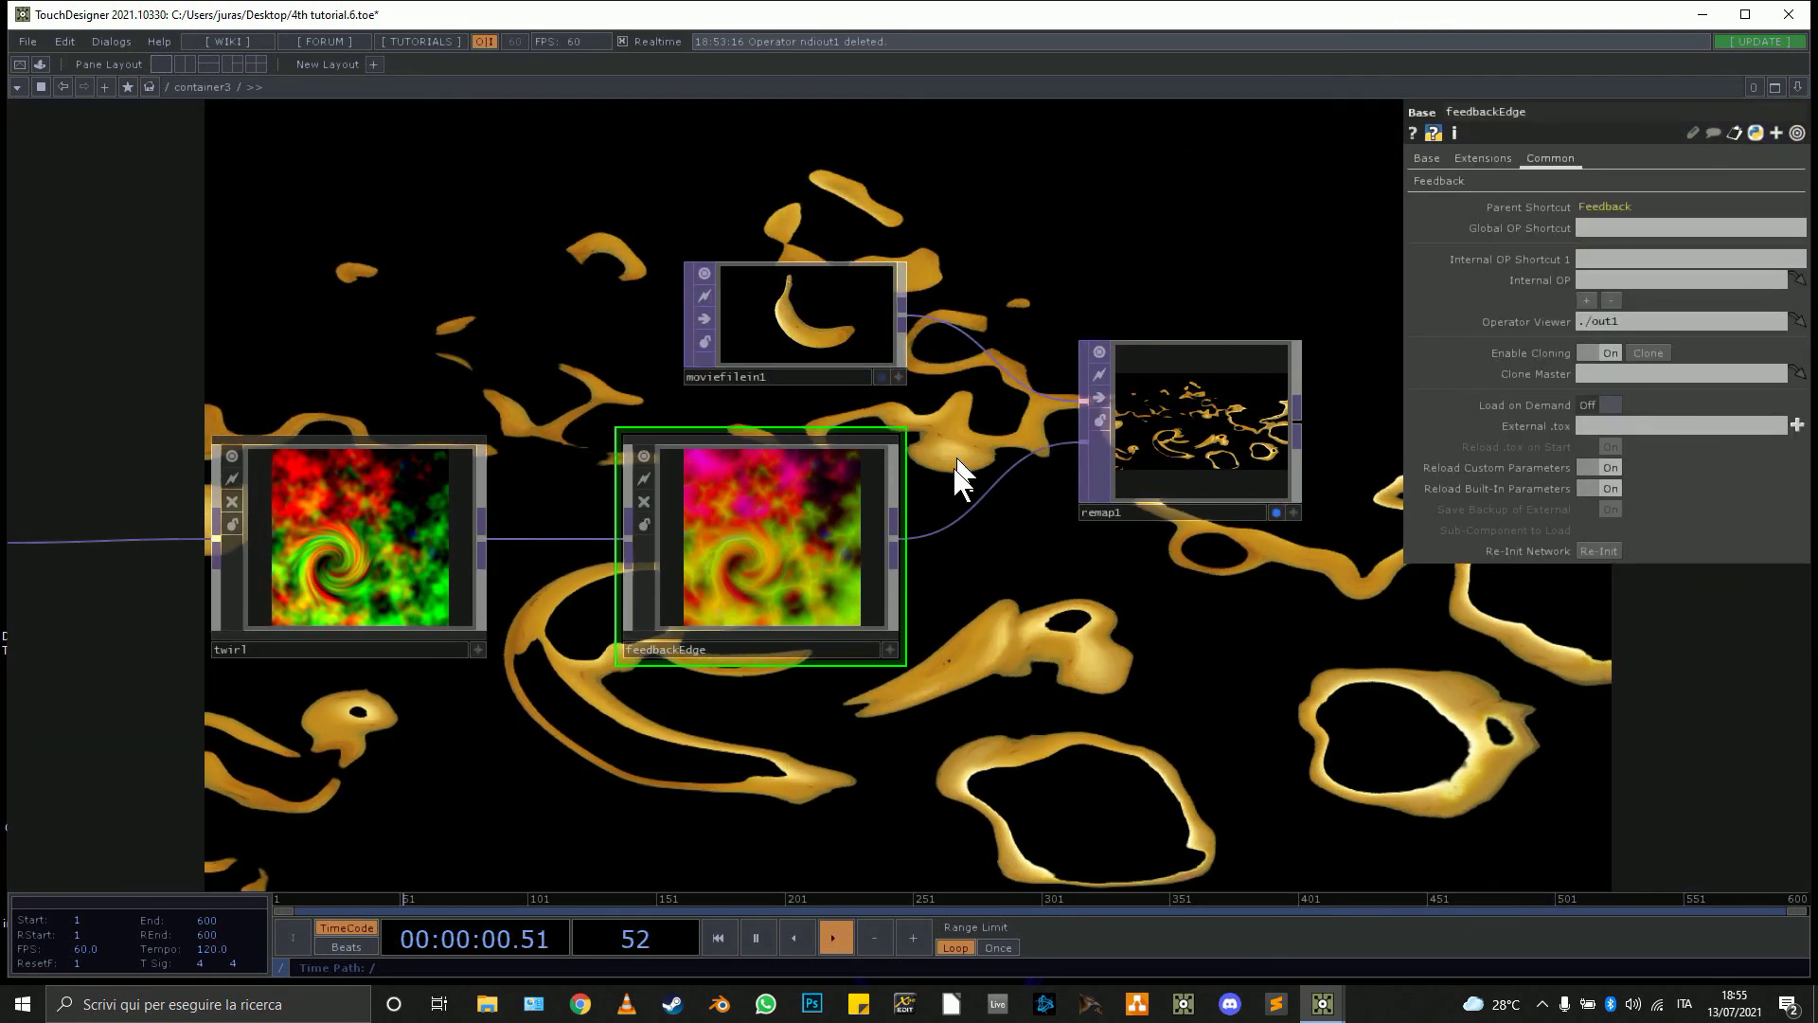
Set glsl1's output resolution to 1280 x 720.
left_click(232, 494)
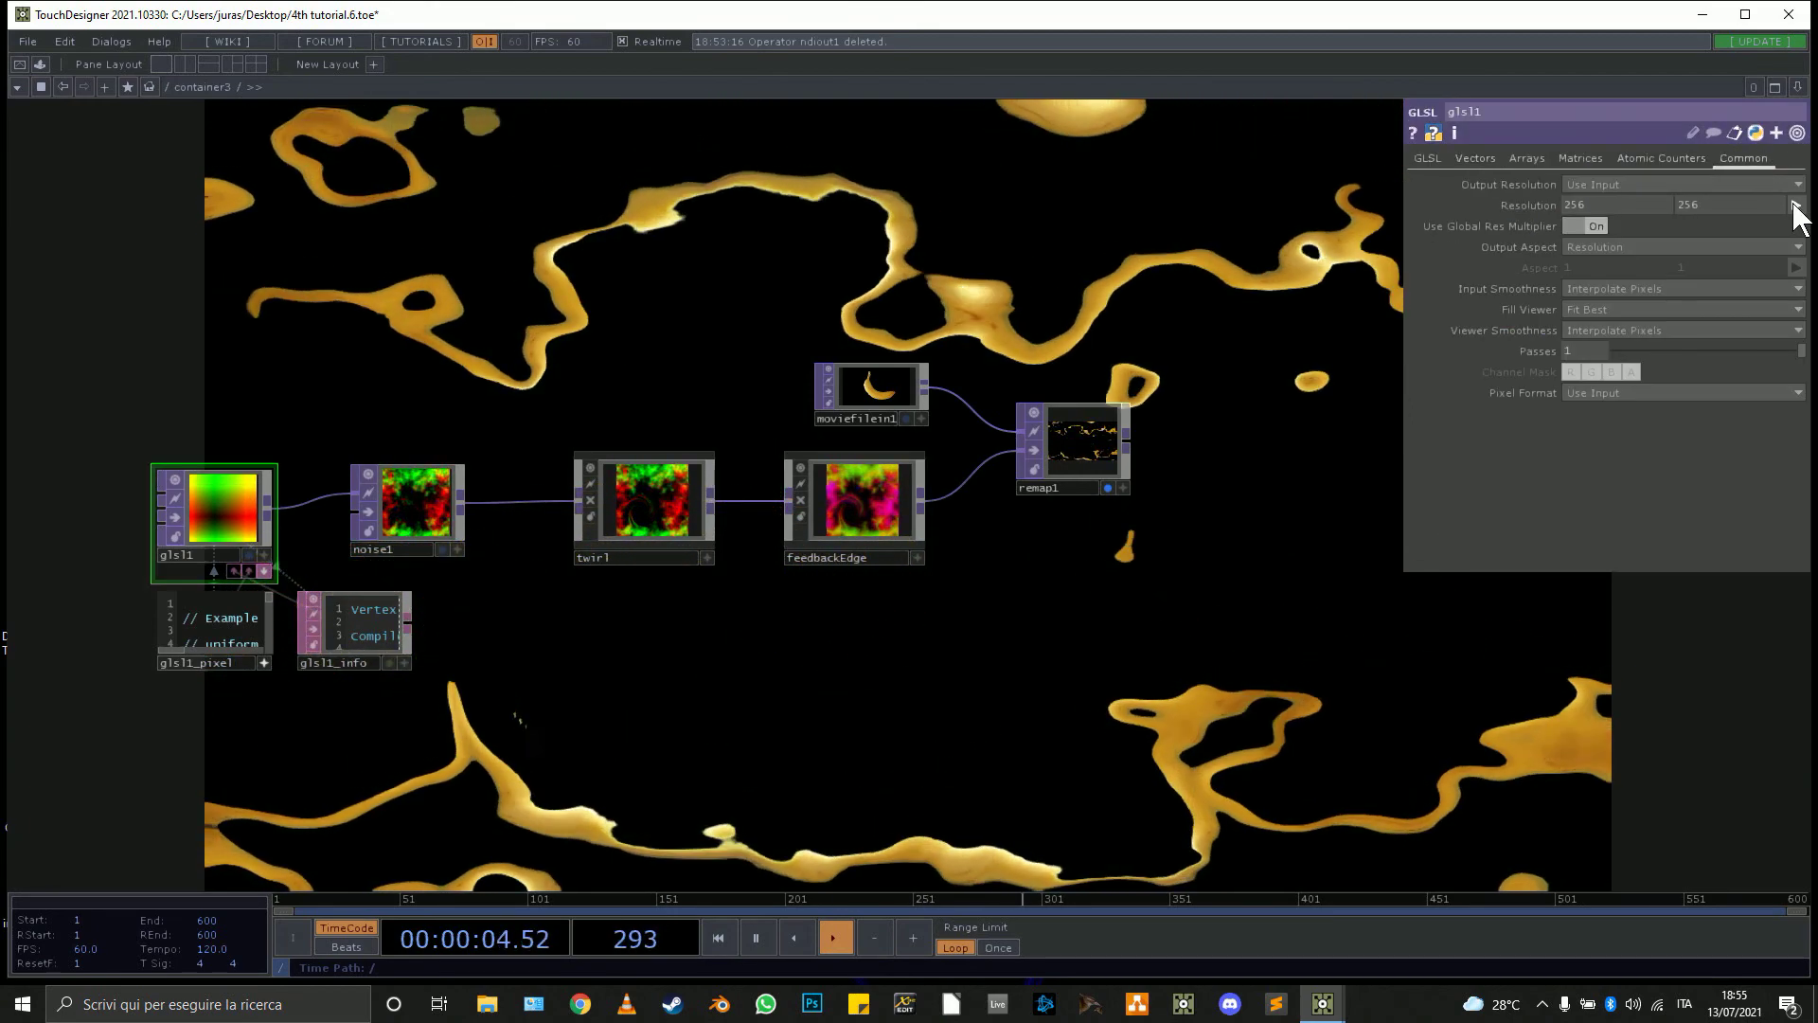
left_click(1795, 205)
left_click(1755, 287)
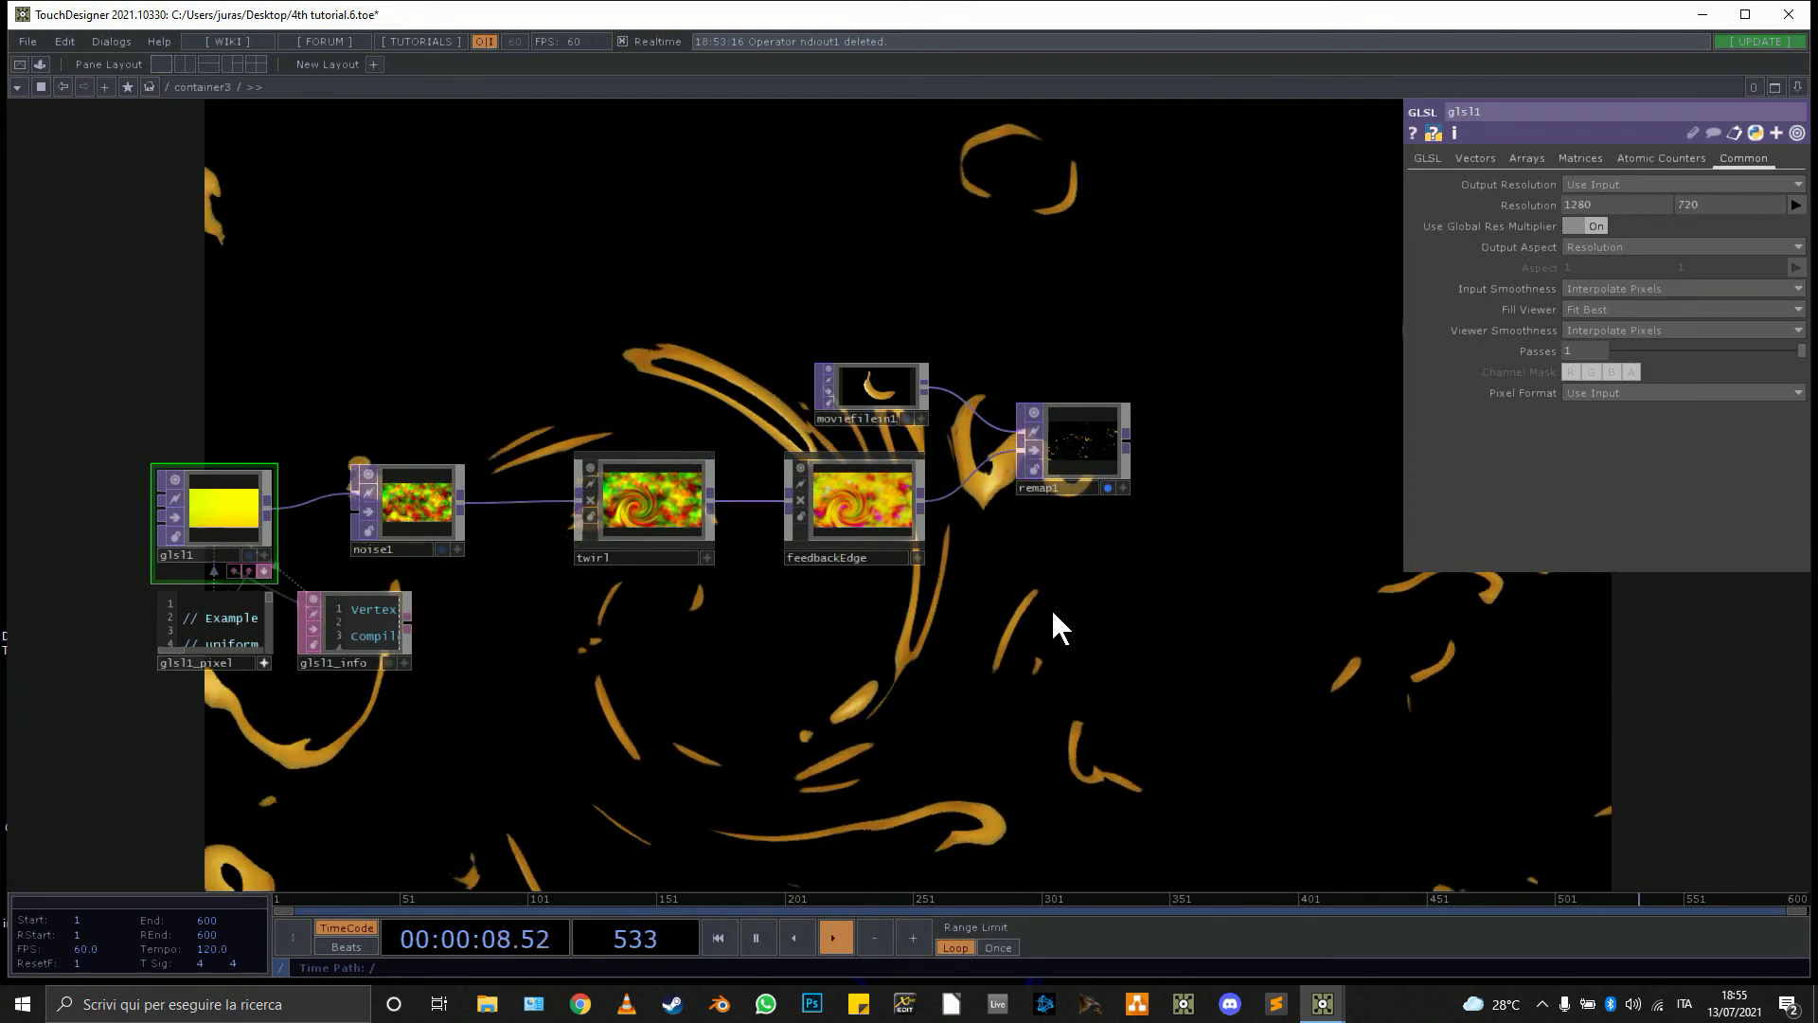
Move moviefilein1 higher and farther from remap1 to free space around feedbackEdge.
scroll(914, 506, "up", 5)
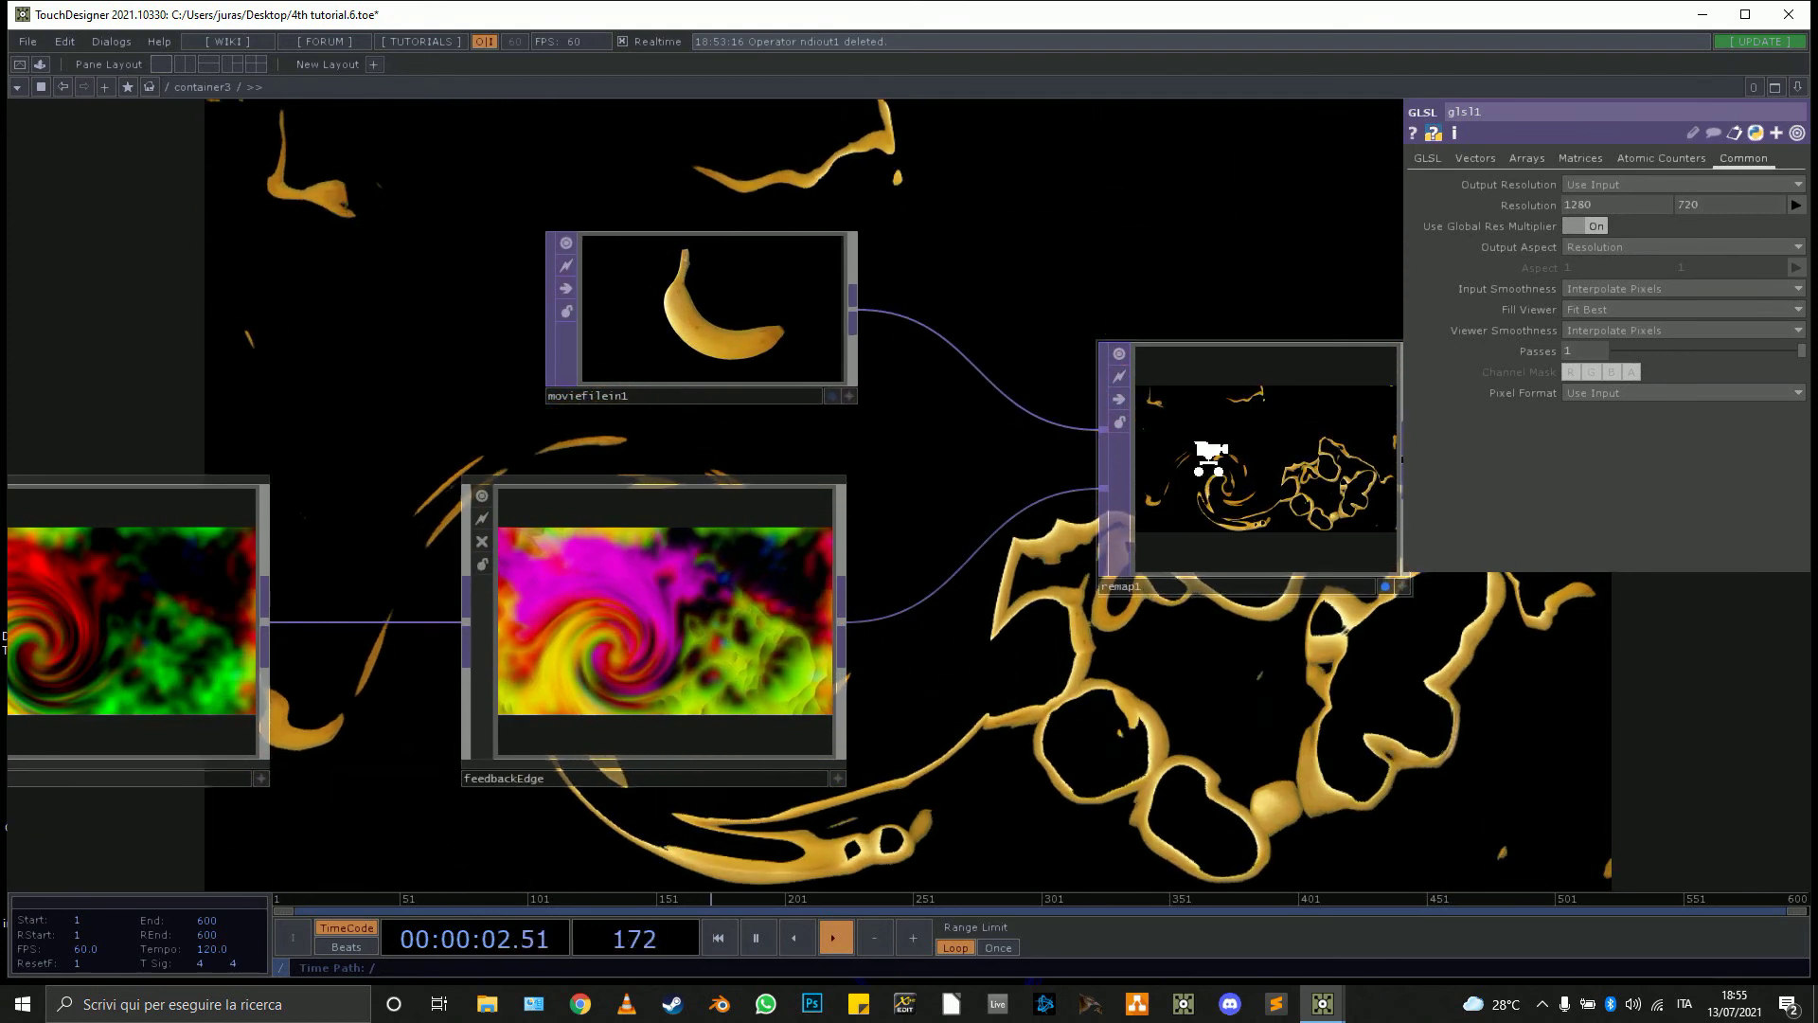
scroll(1215, 469, "down", 3)
scroll(861, 567, "down", 4)
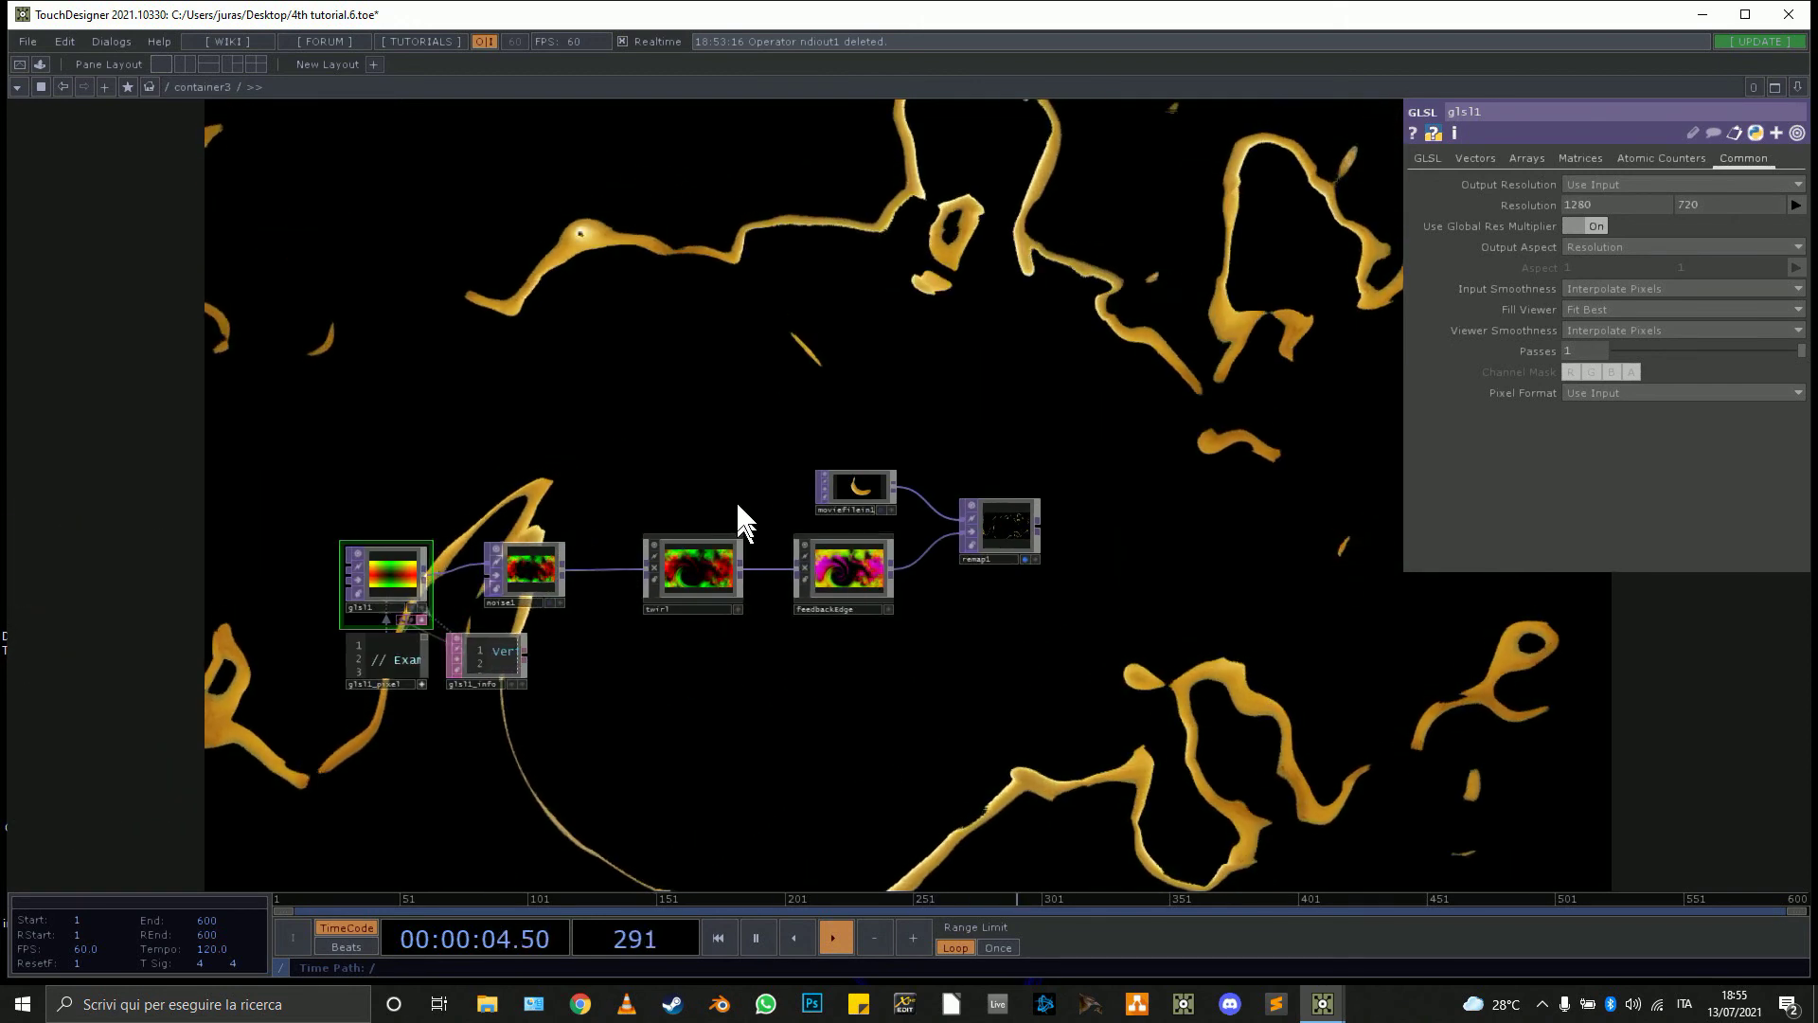
scroll(412, 572, "up", 2)
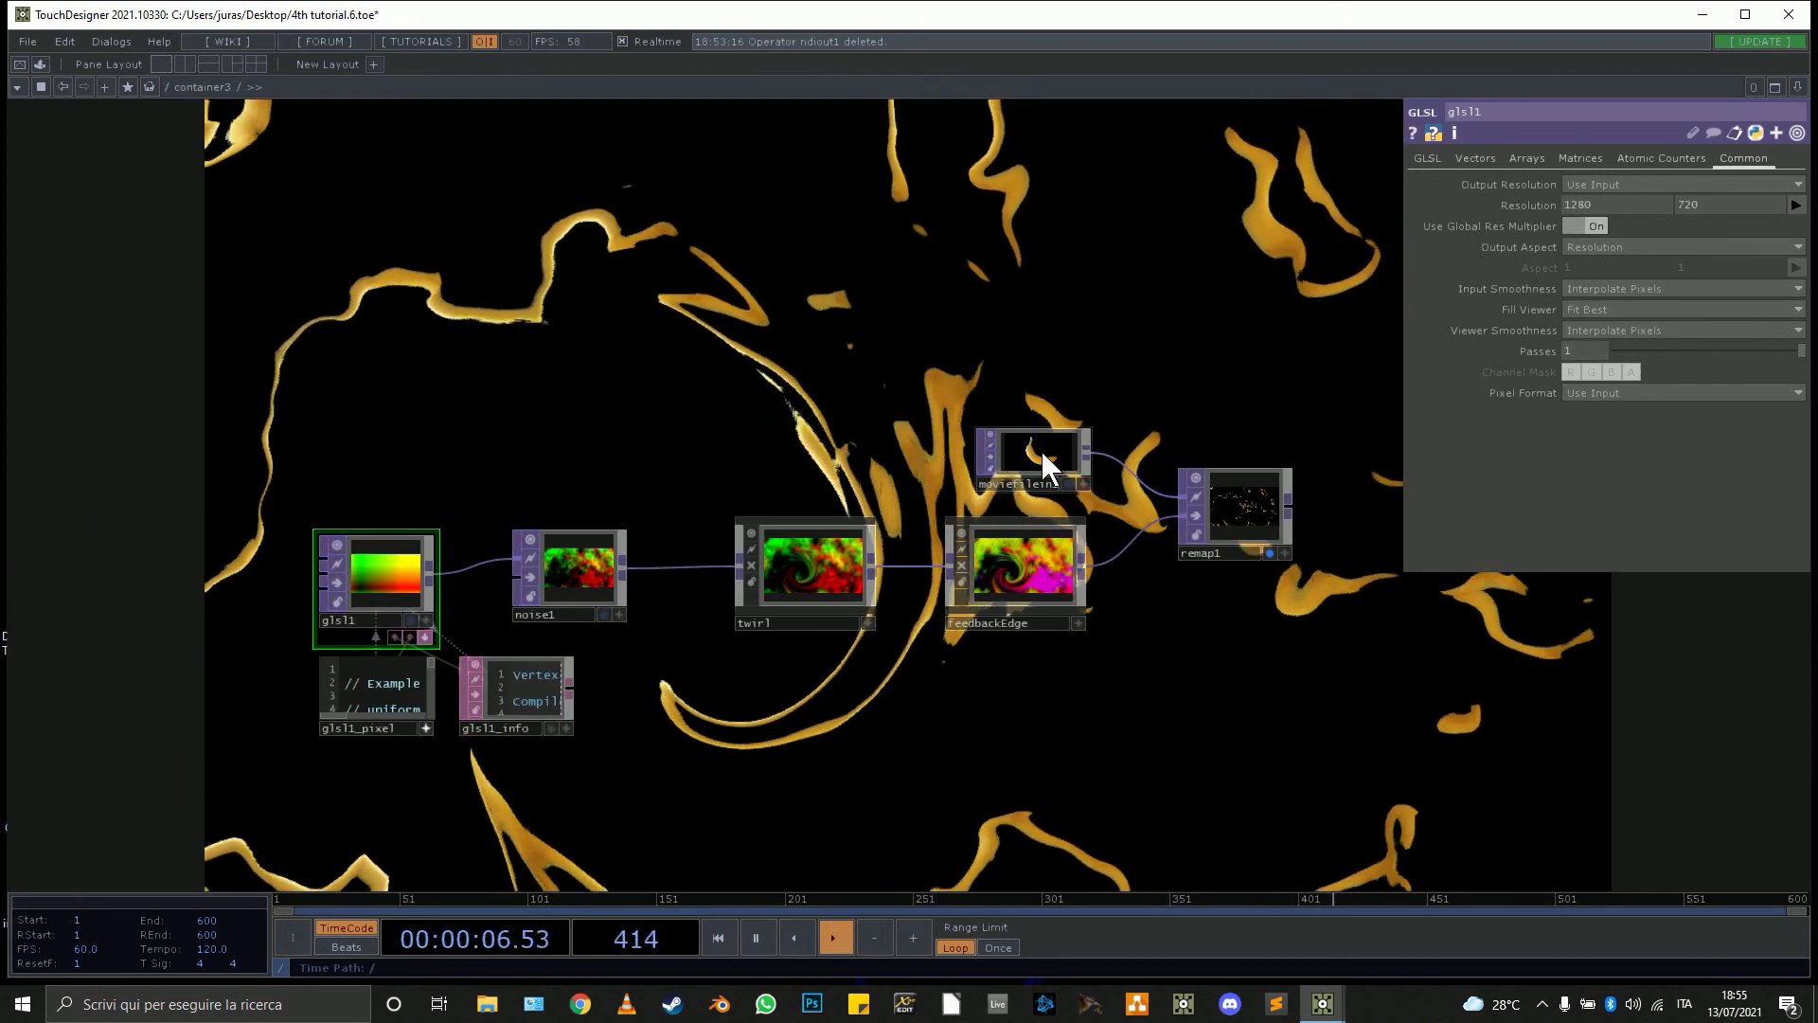
left_click_drag(1041, 449, 883, 351)
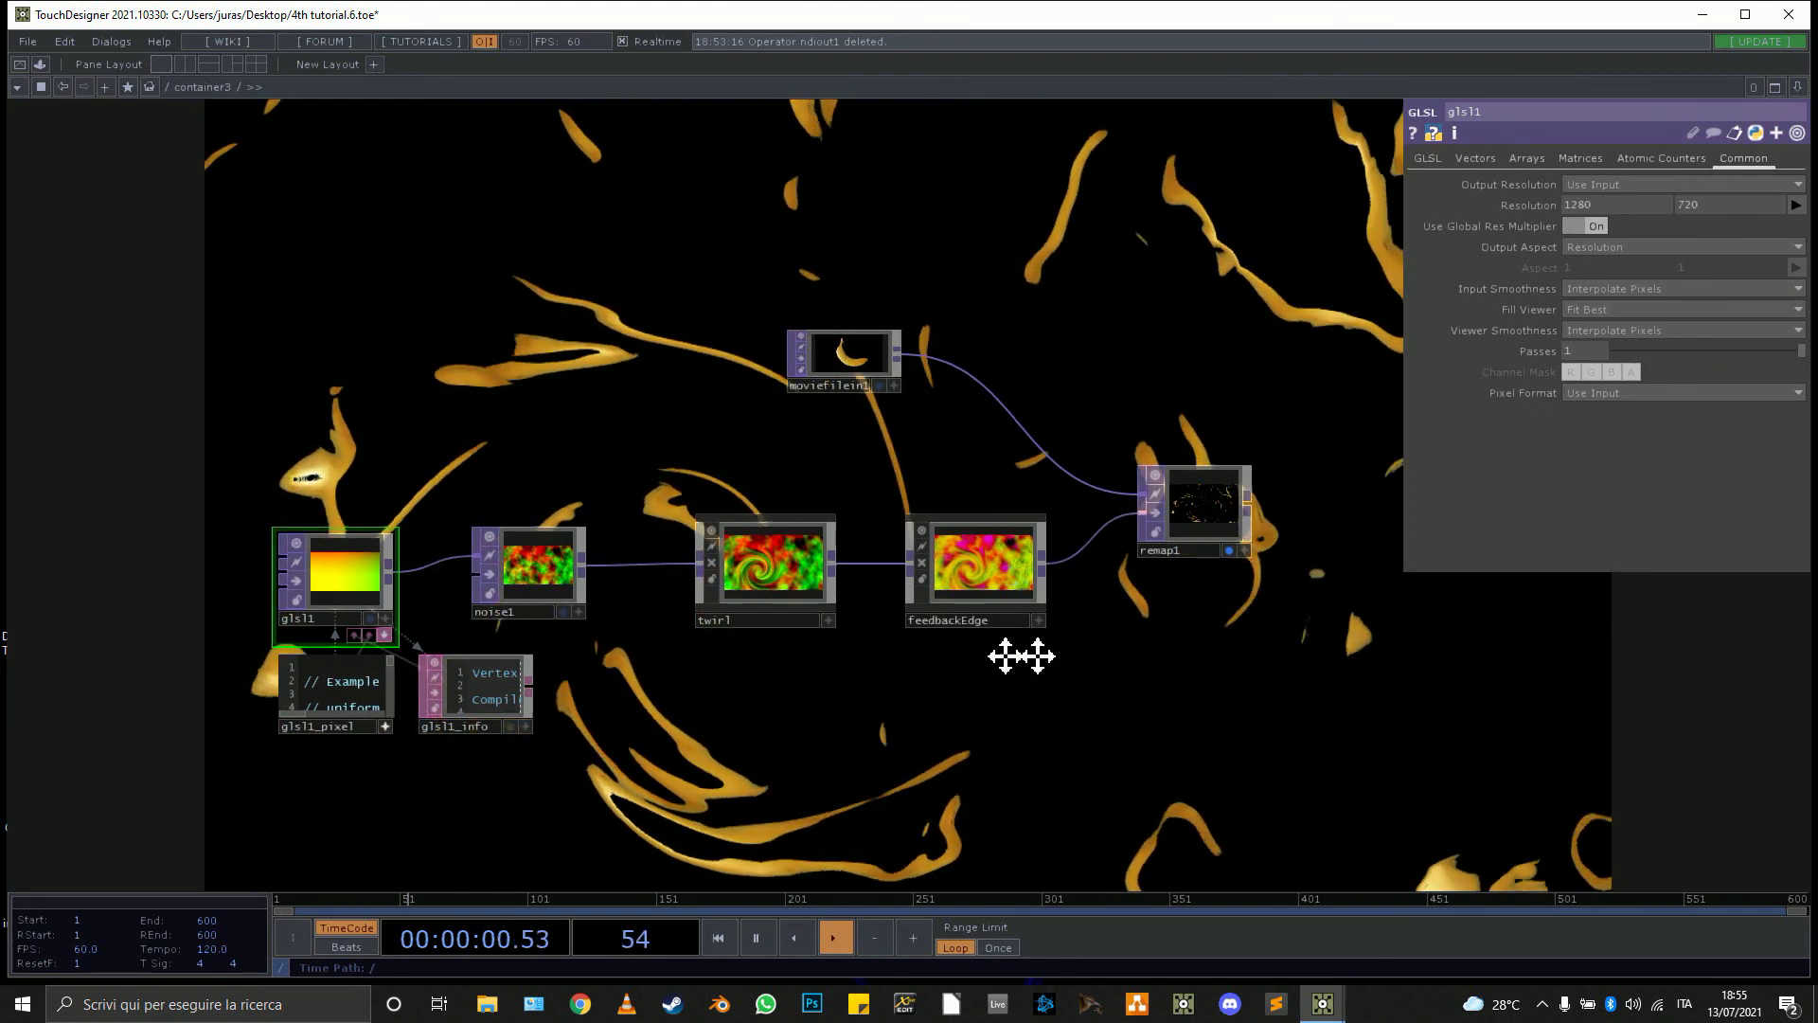
scroll(860, 453, "up", 5)
scroll(923, 481, "down", 2)
left_click_drag(1141, 587, 712, 633)
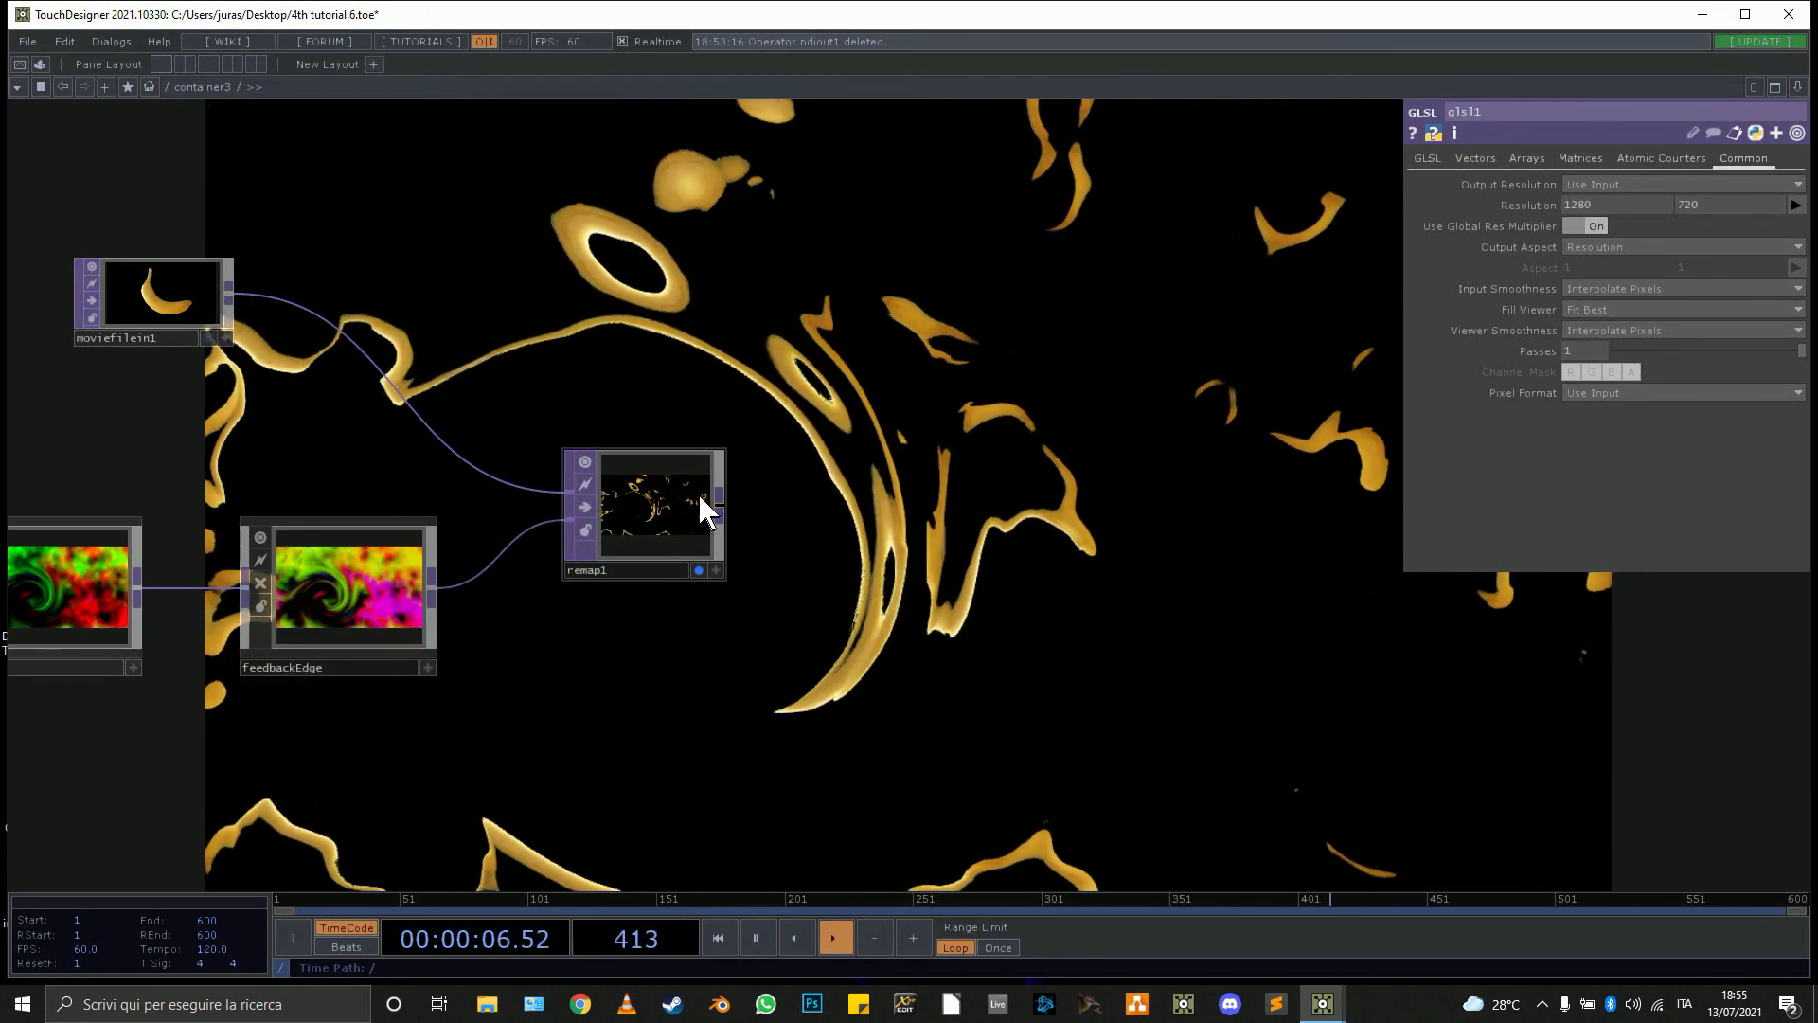
key("Tab")
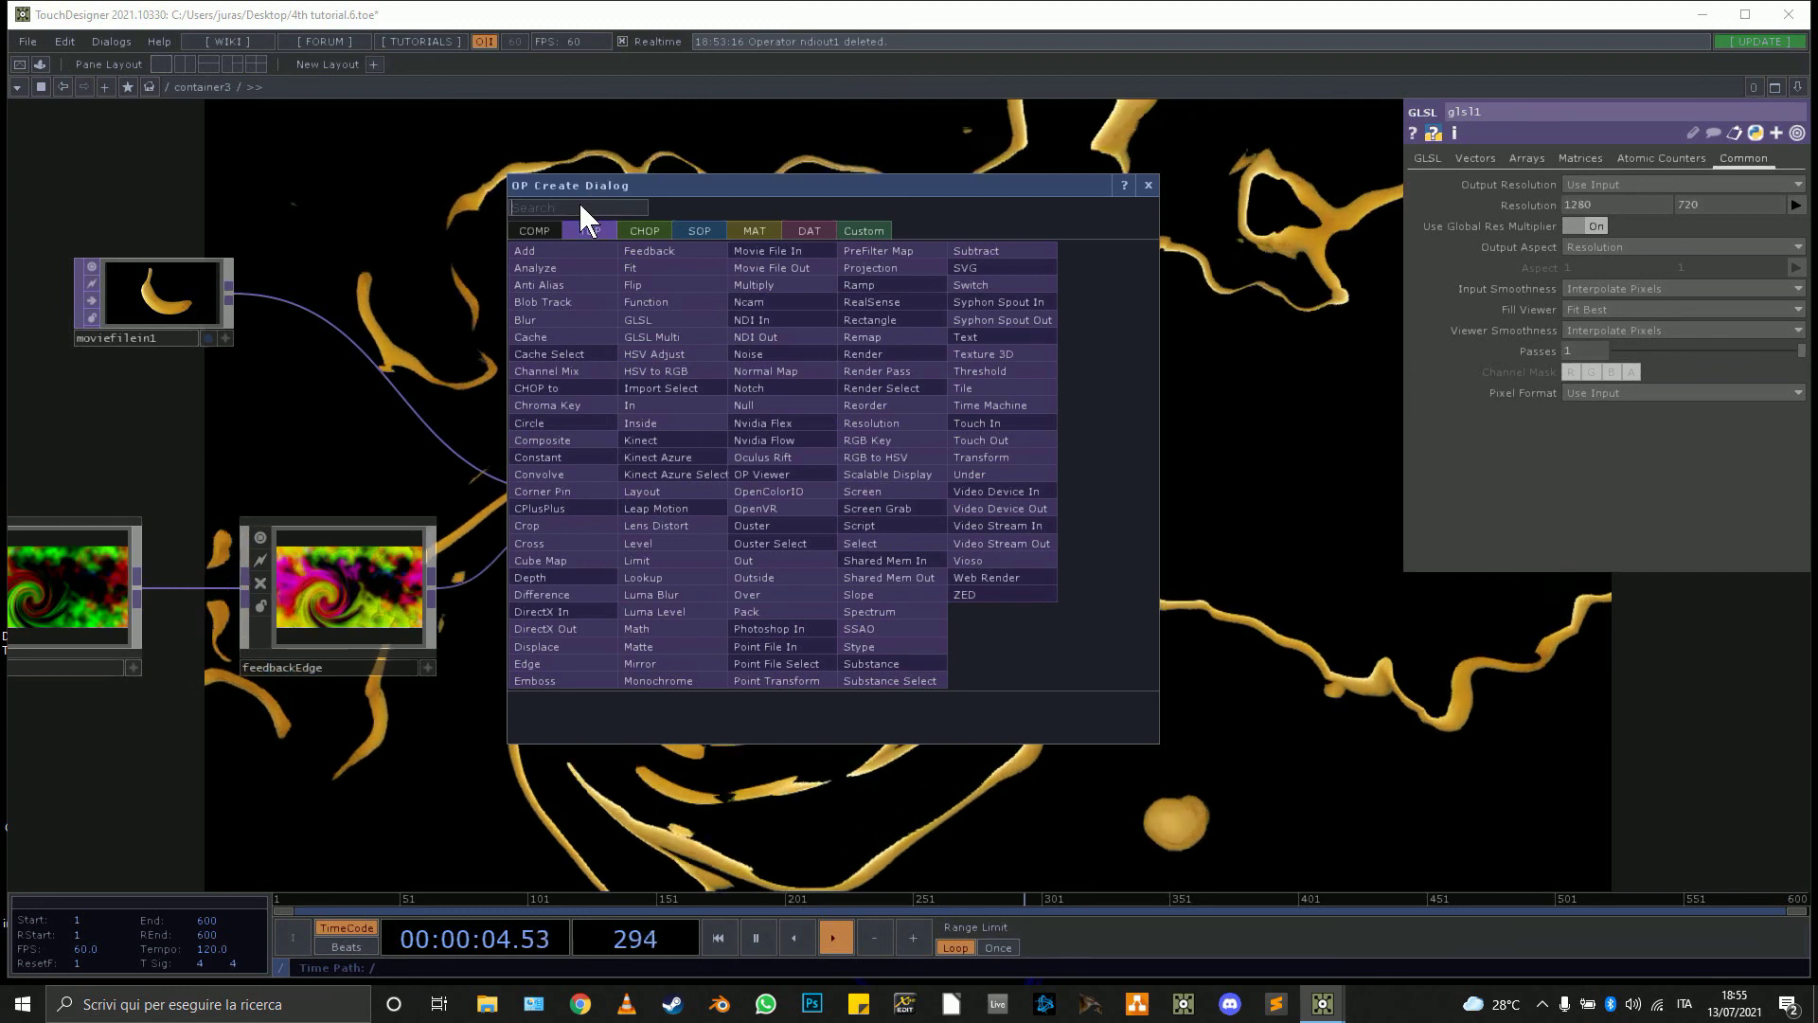
type("co")
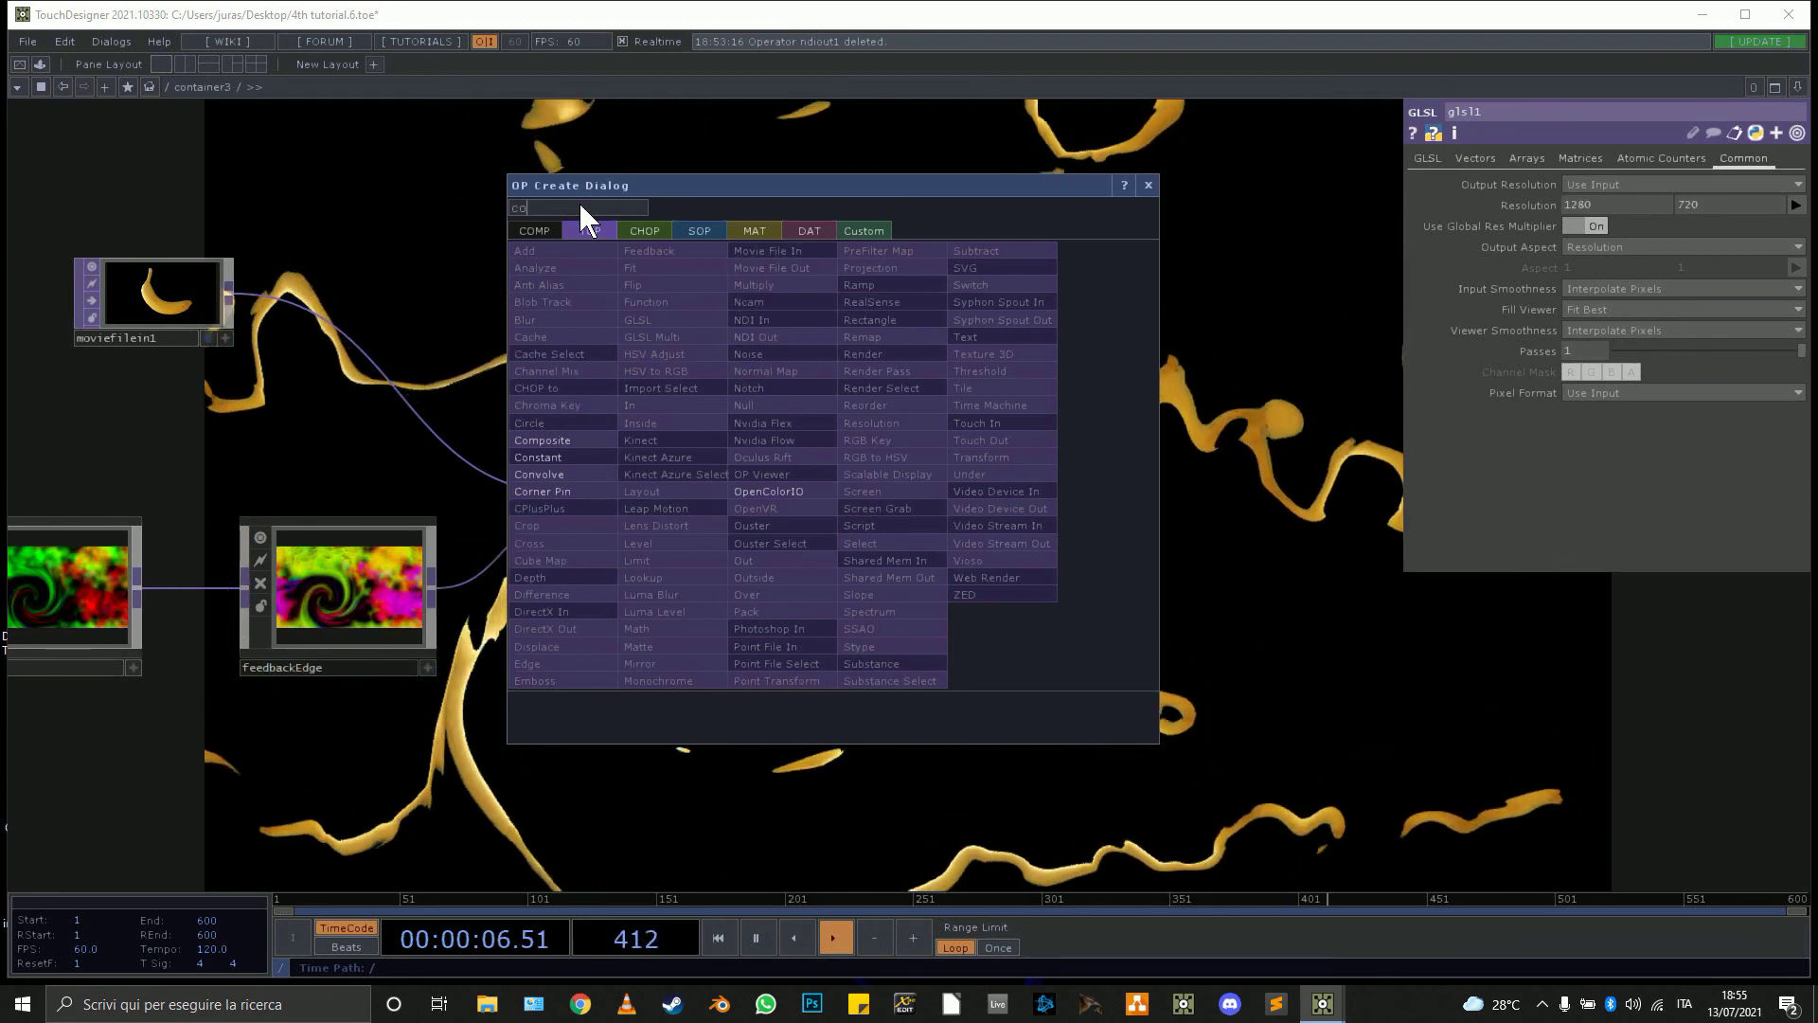
left_click(561, 440)
left_click(895, 329)
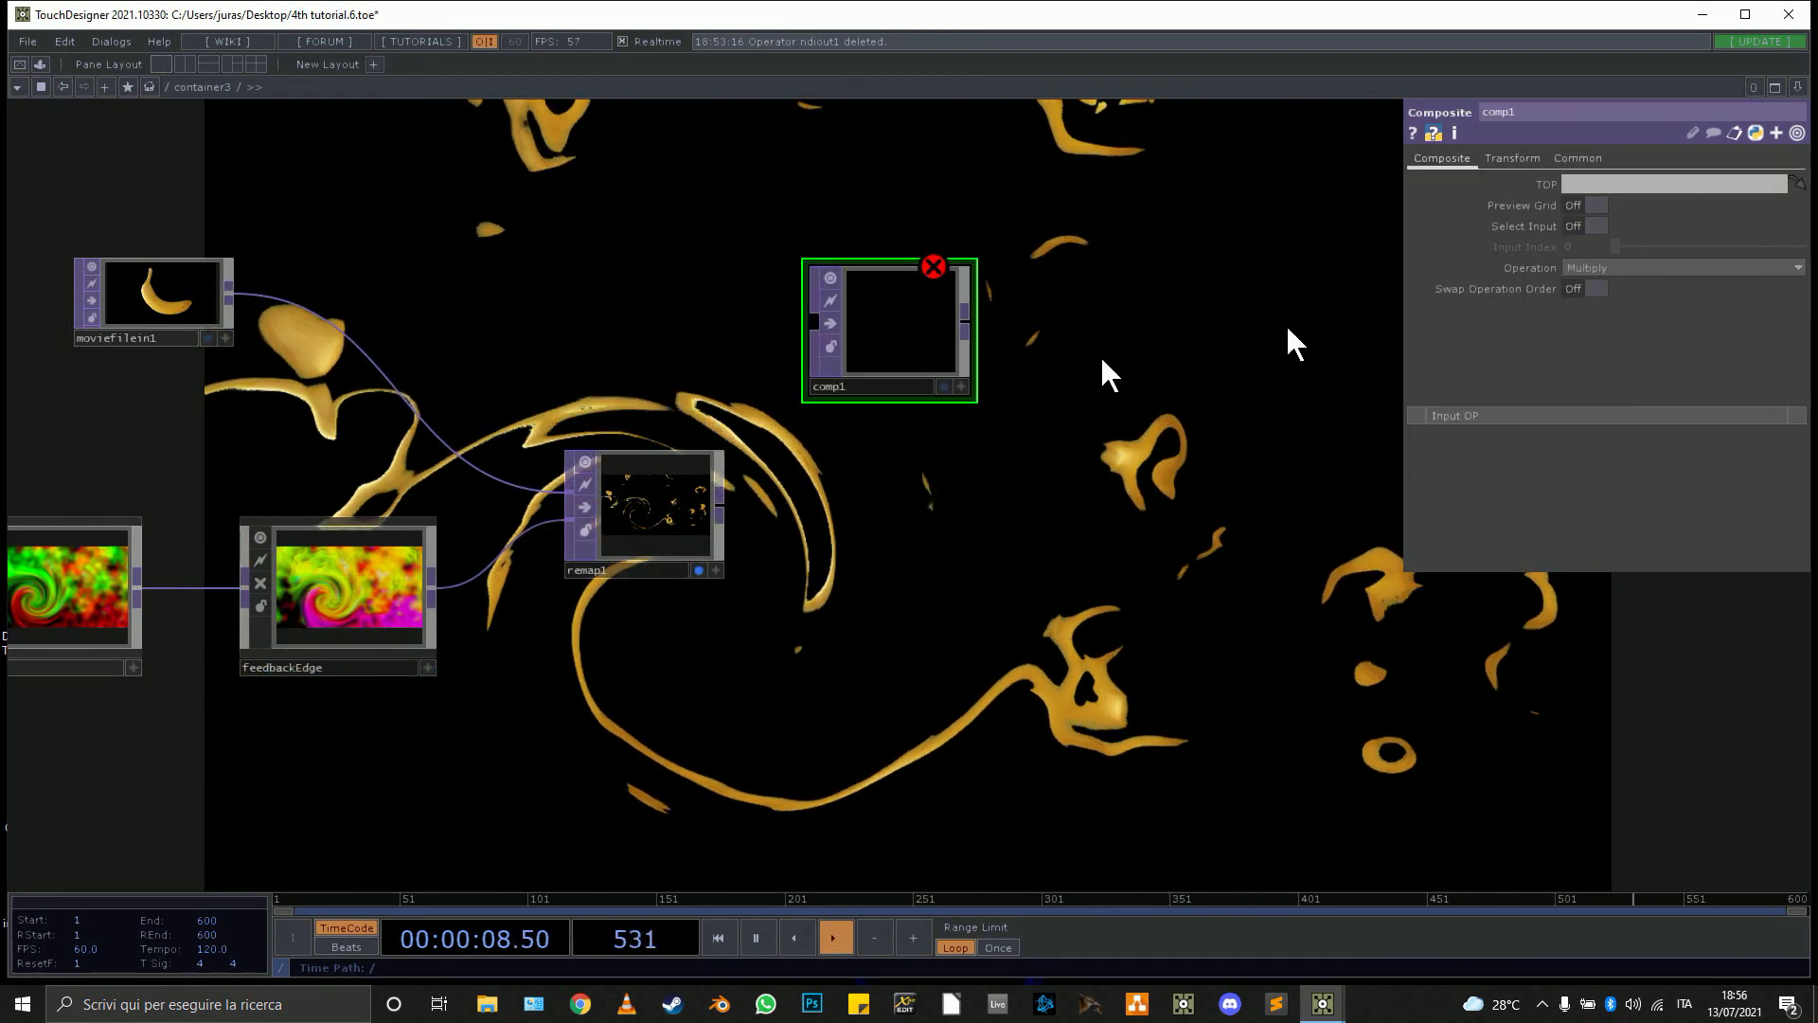
key("Delete")
Add a Constant TOP above remap1 and set its resolution to 1280 x 720.
key("Tab")
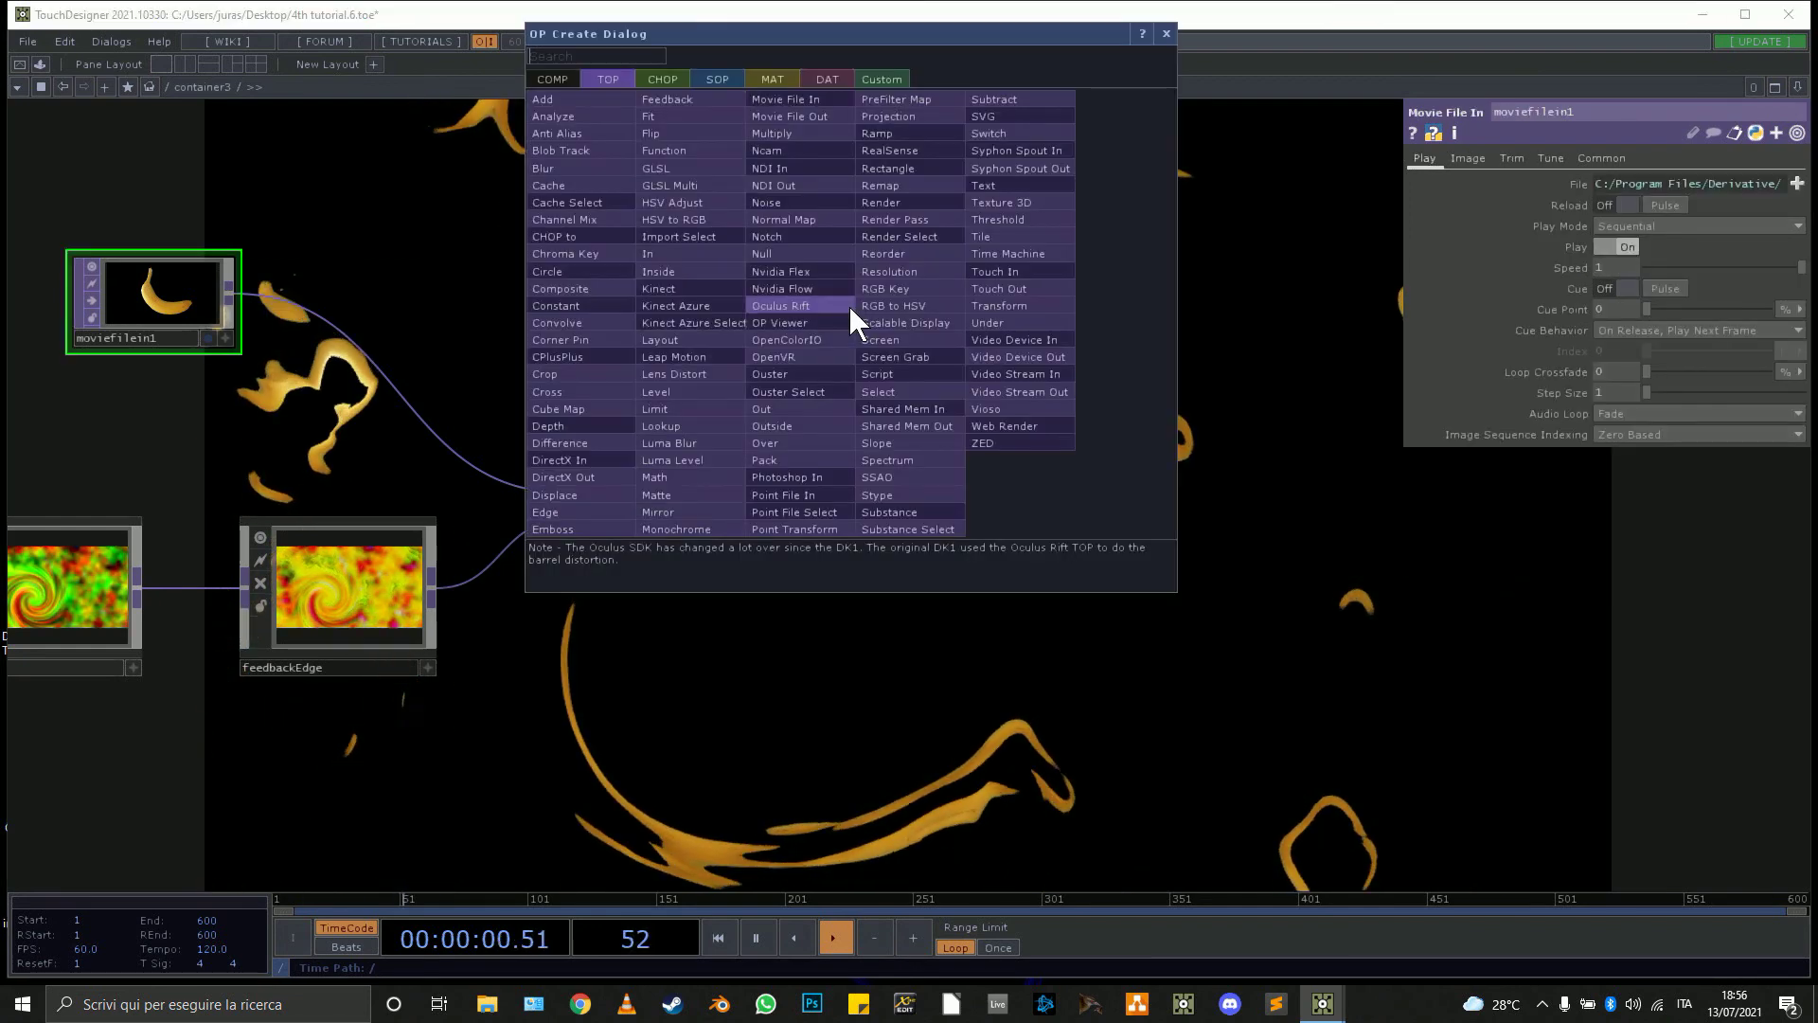
type("c")
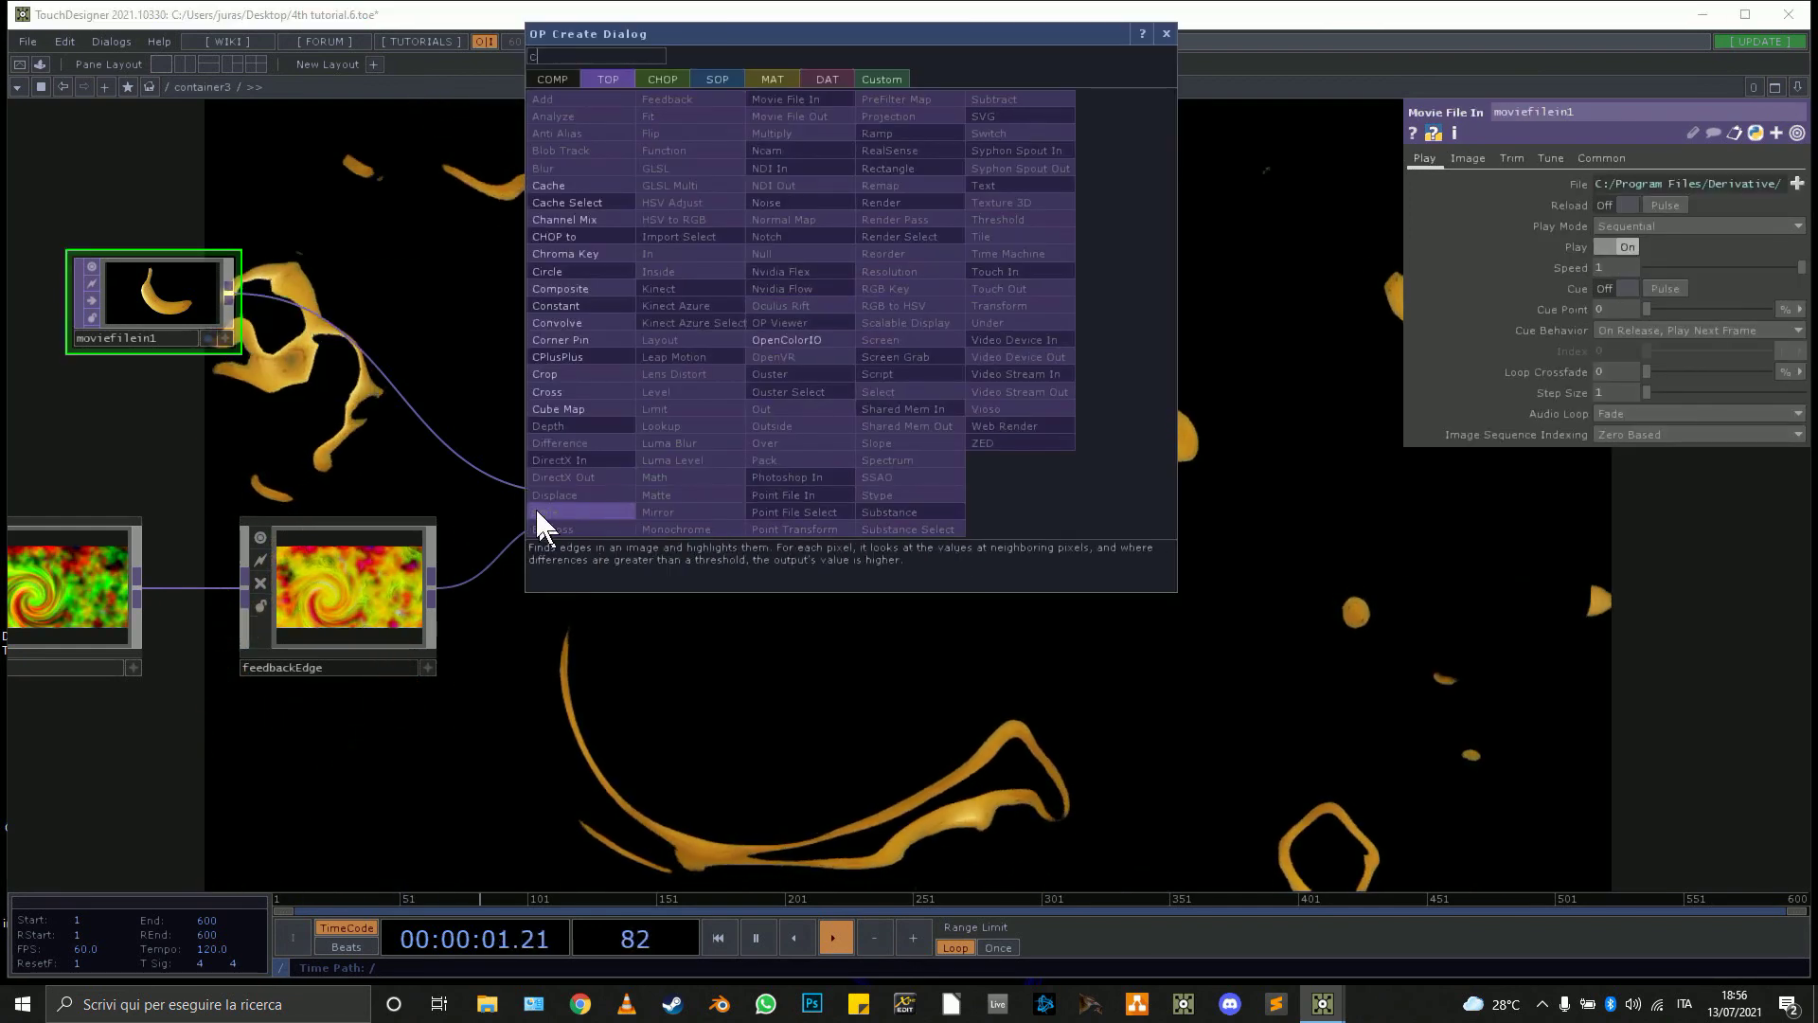
left_click(609, 305)
left_click(757, 336)
left_click(1549, 158)
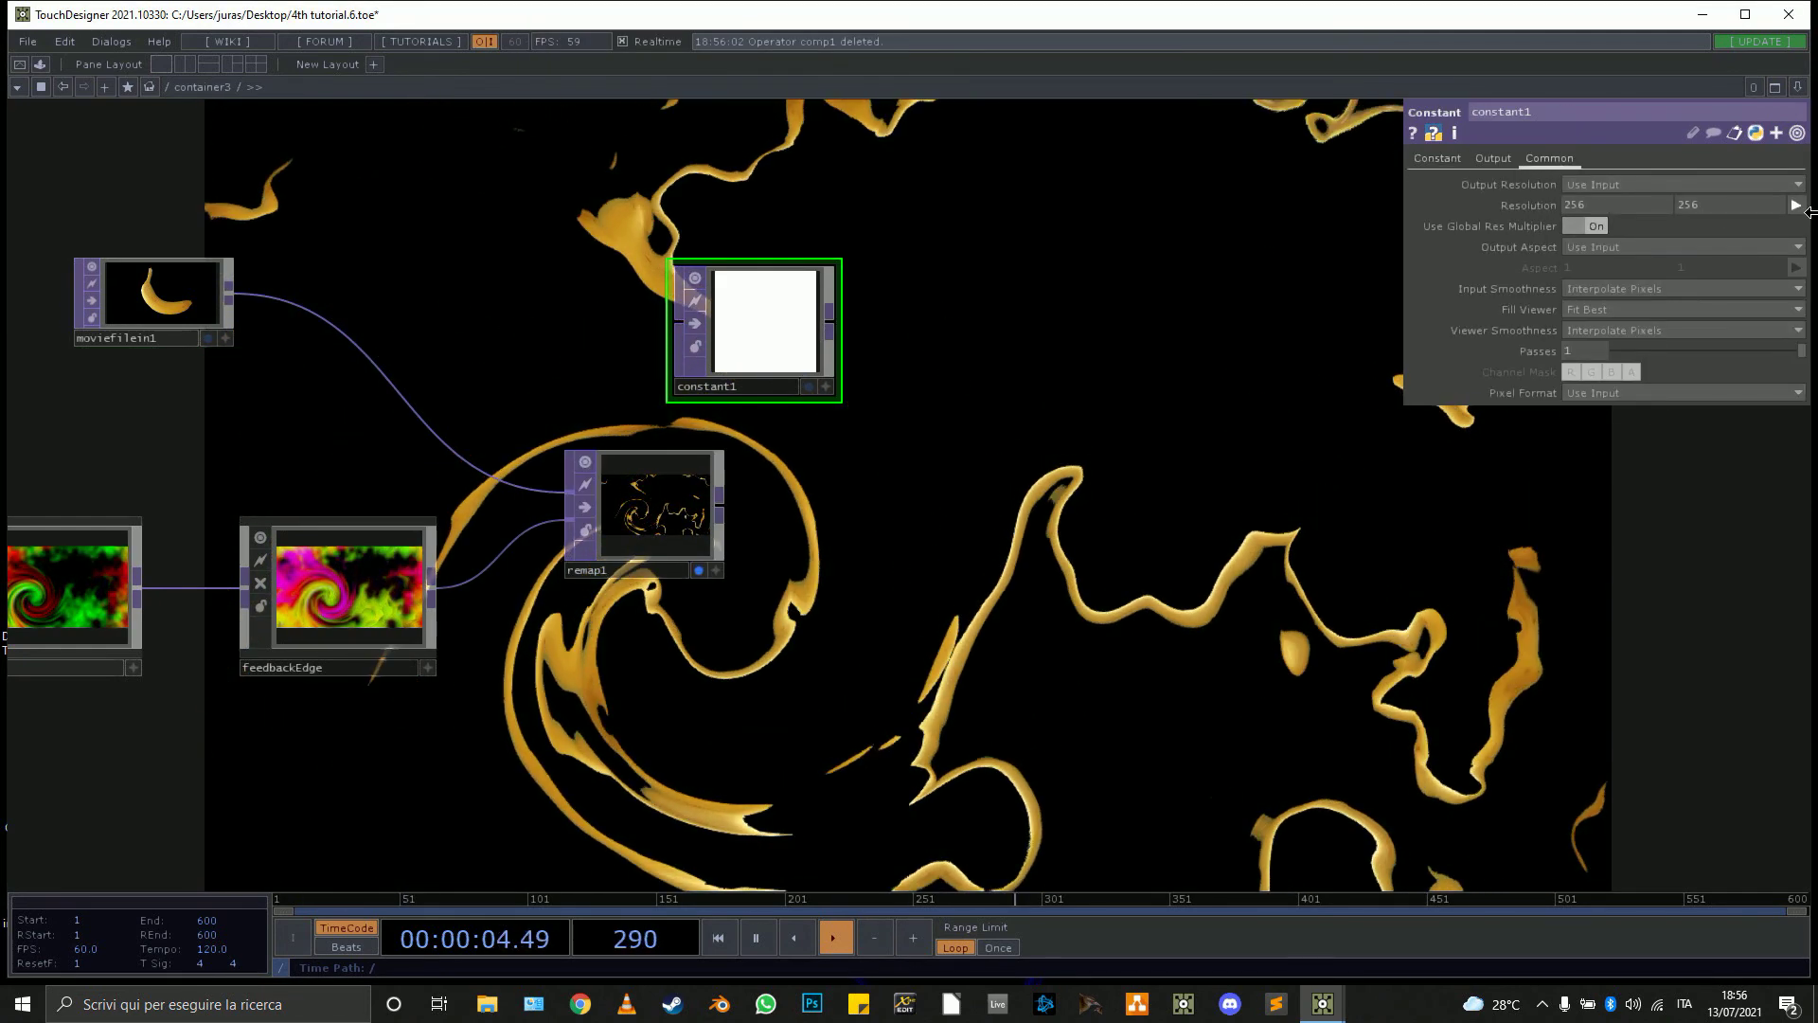
left_click(1796, 205)
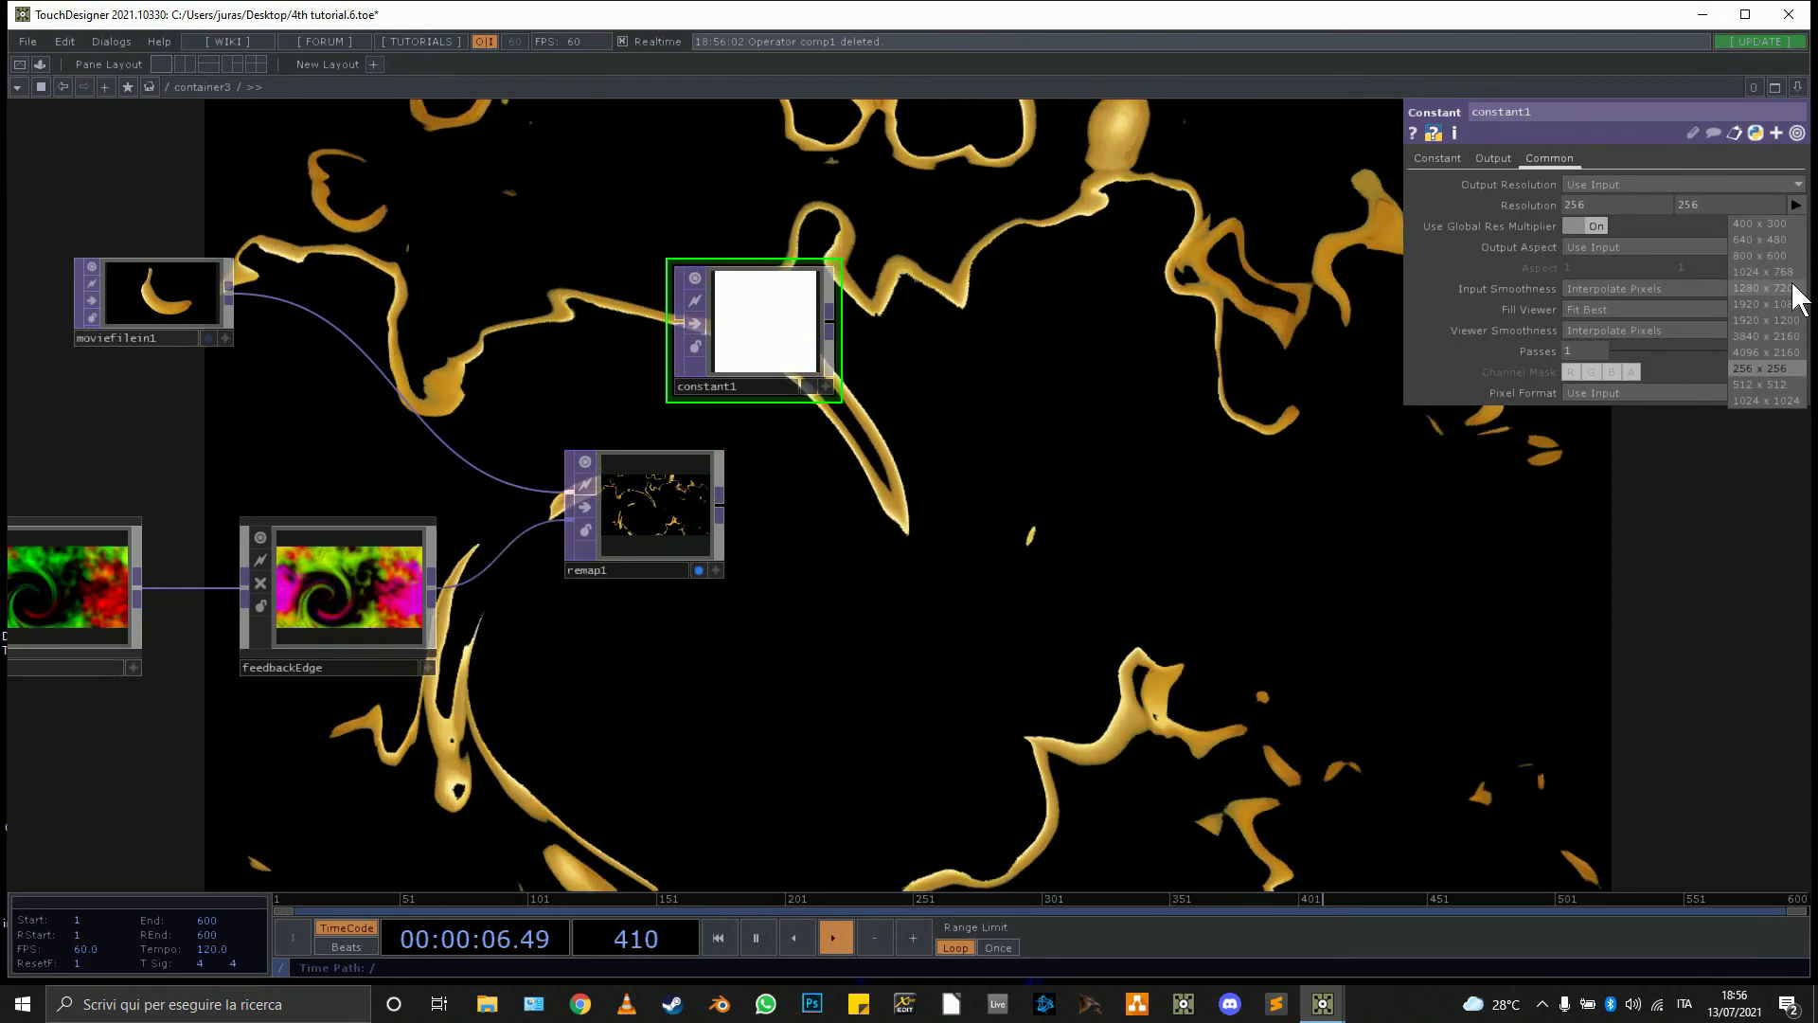
left_click(1763, 287)
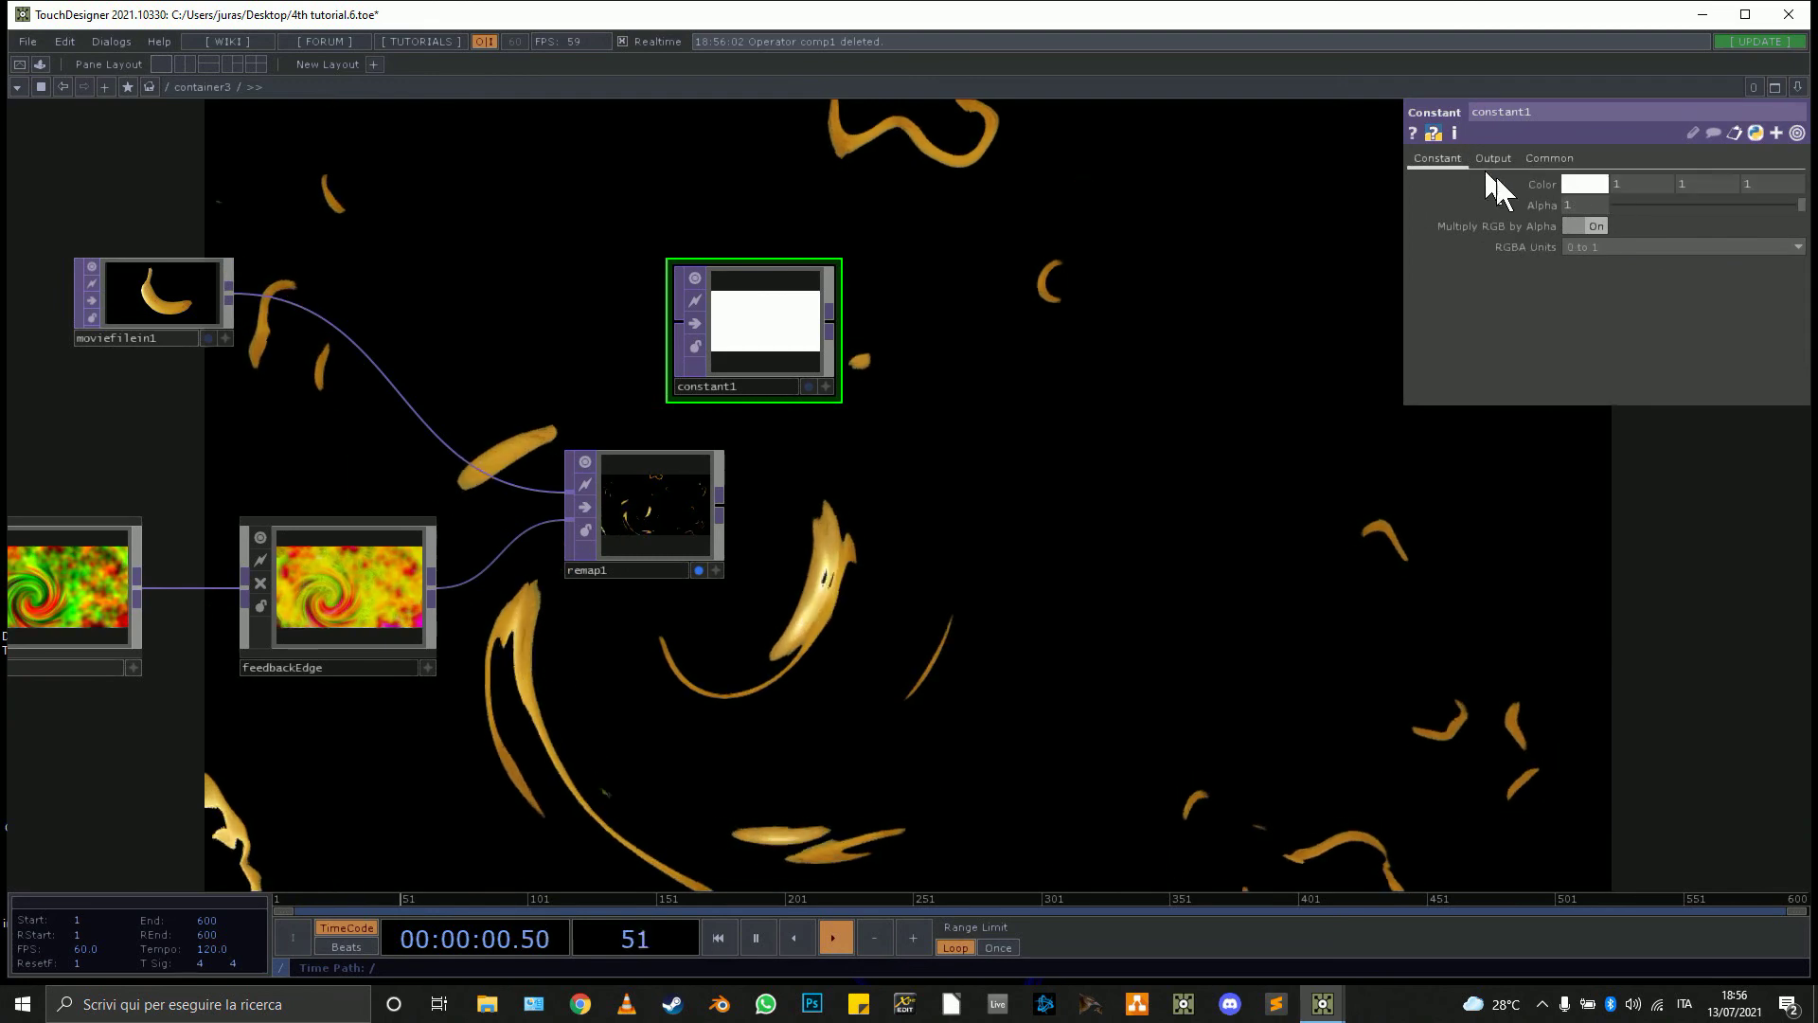
Set constant1's Alpha to 0 and its color to black.
left_click_drag(1636, 209, 1501, 216)
left_click(1580, 184)
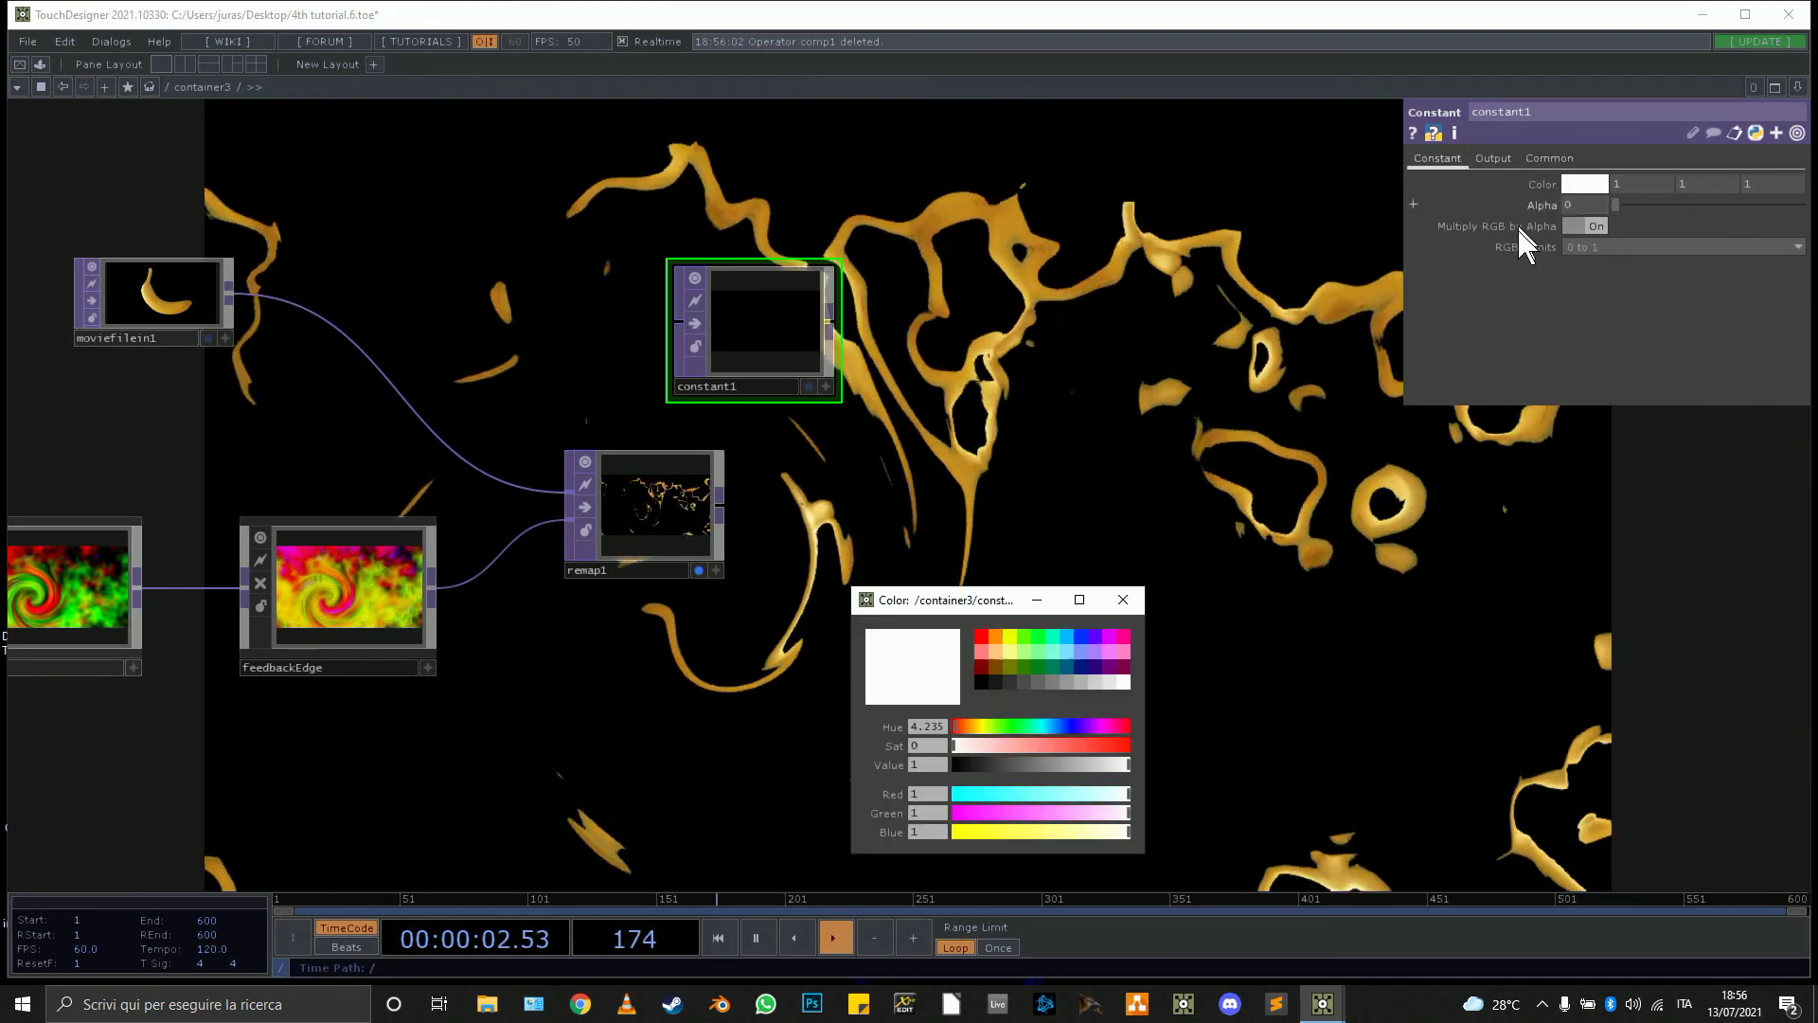
left_click_drag(1002, 762, 807, 796)
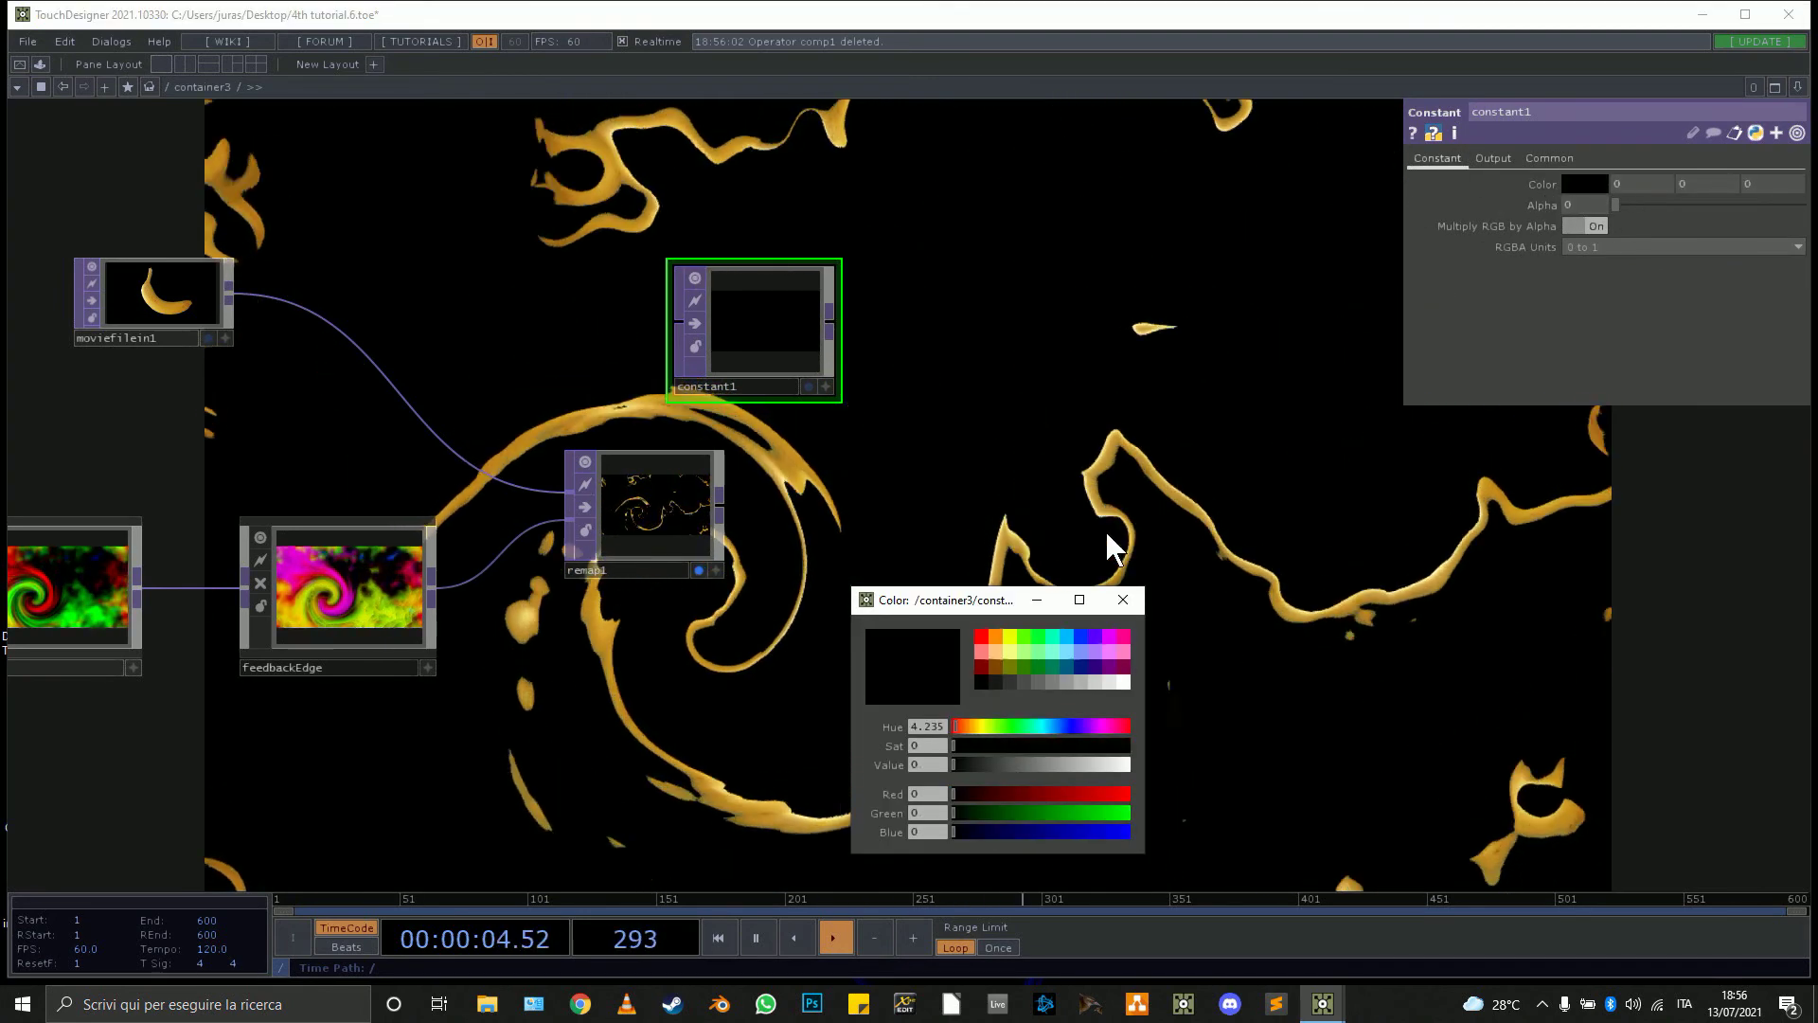
left_click(1127, 600)
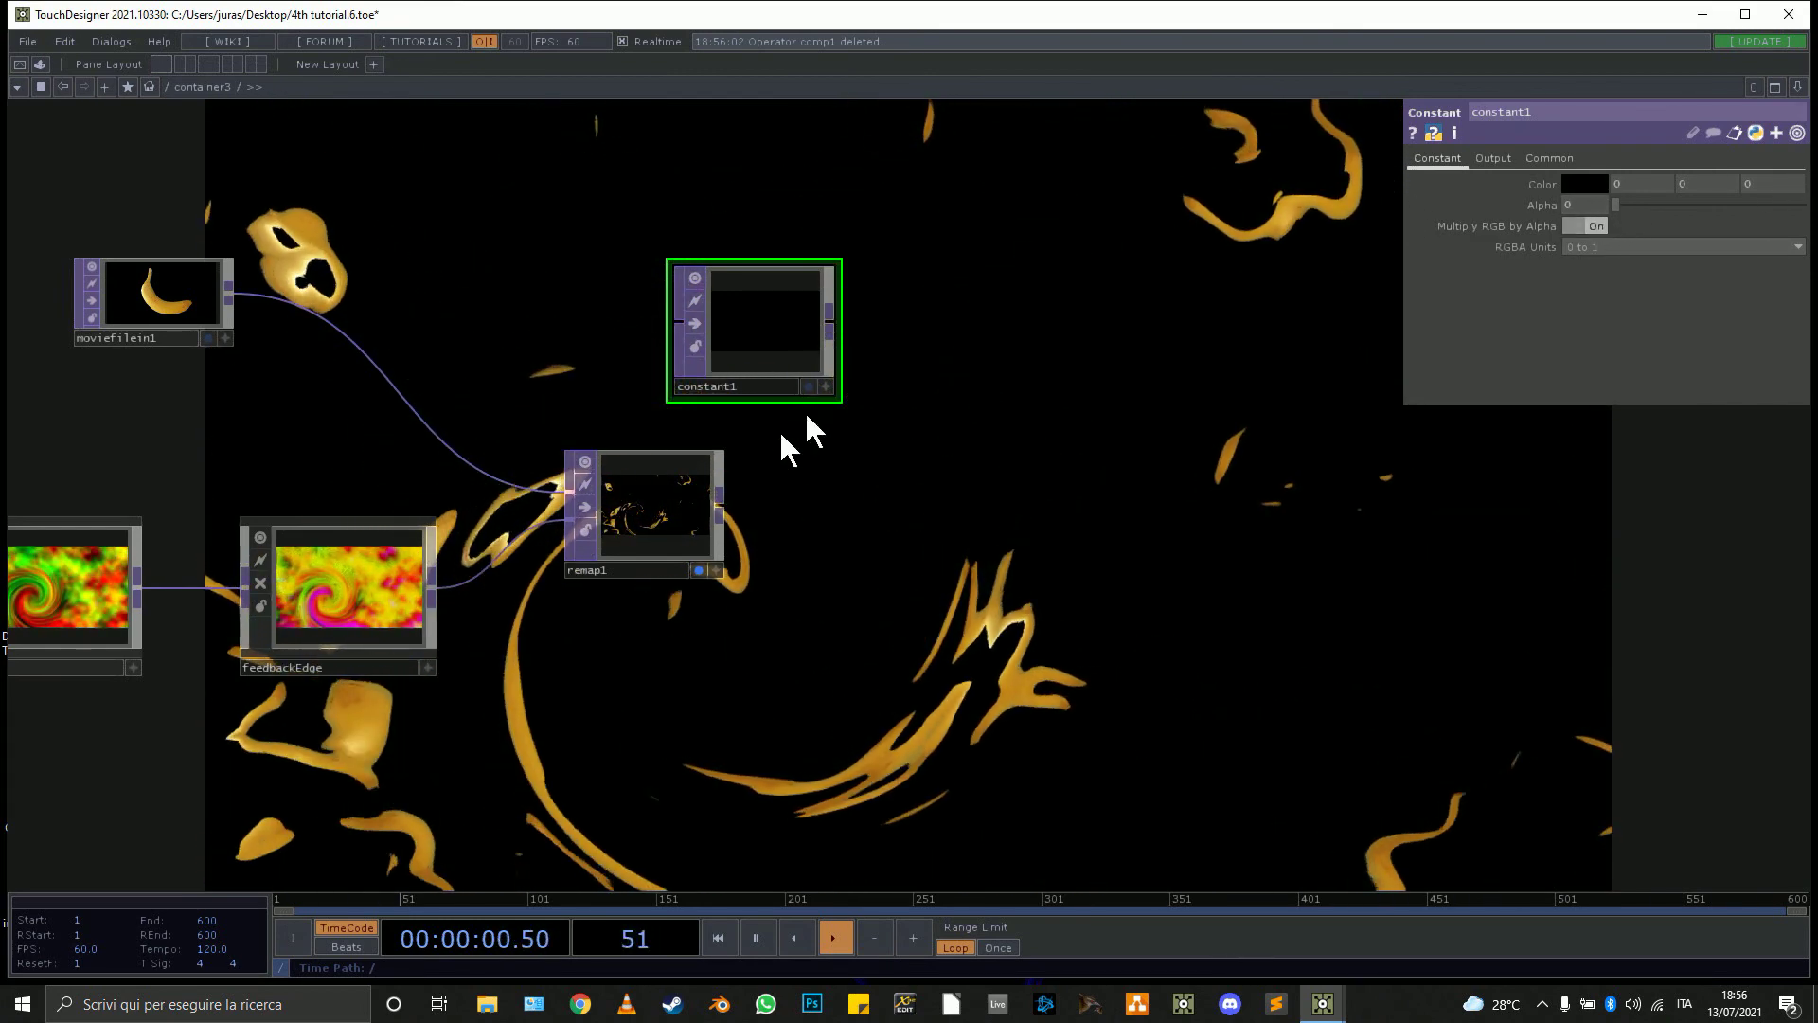
Add an Over TOP beyond constant1 and remap1, and connect constant1 to its first input.
left_click_drag(800, 487, 616, 487)
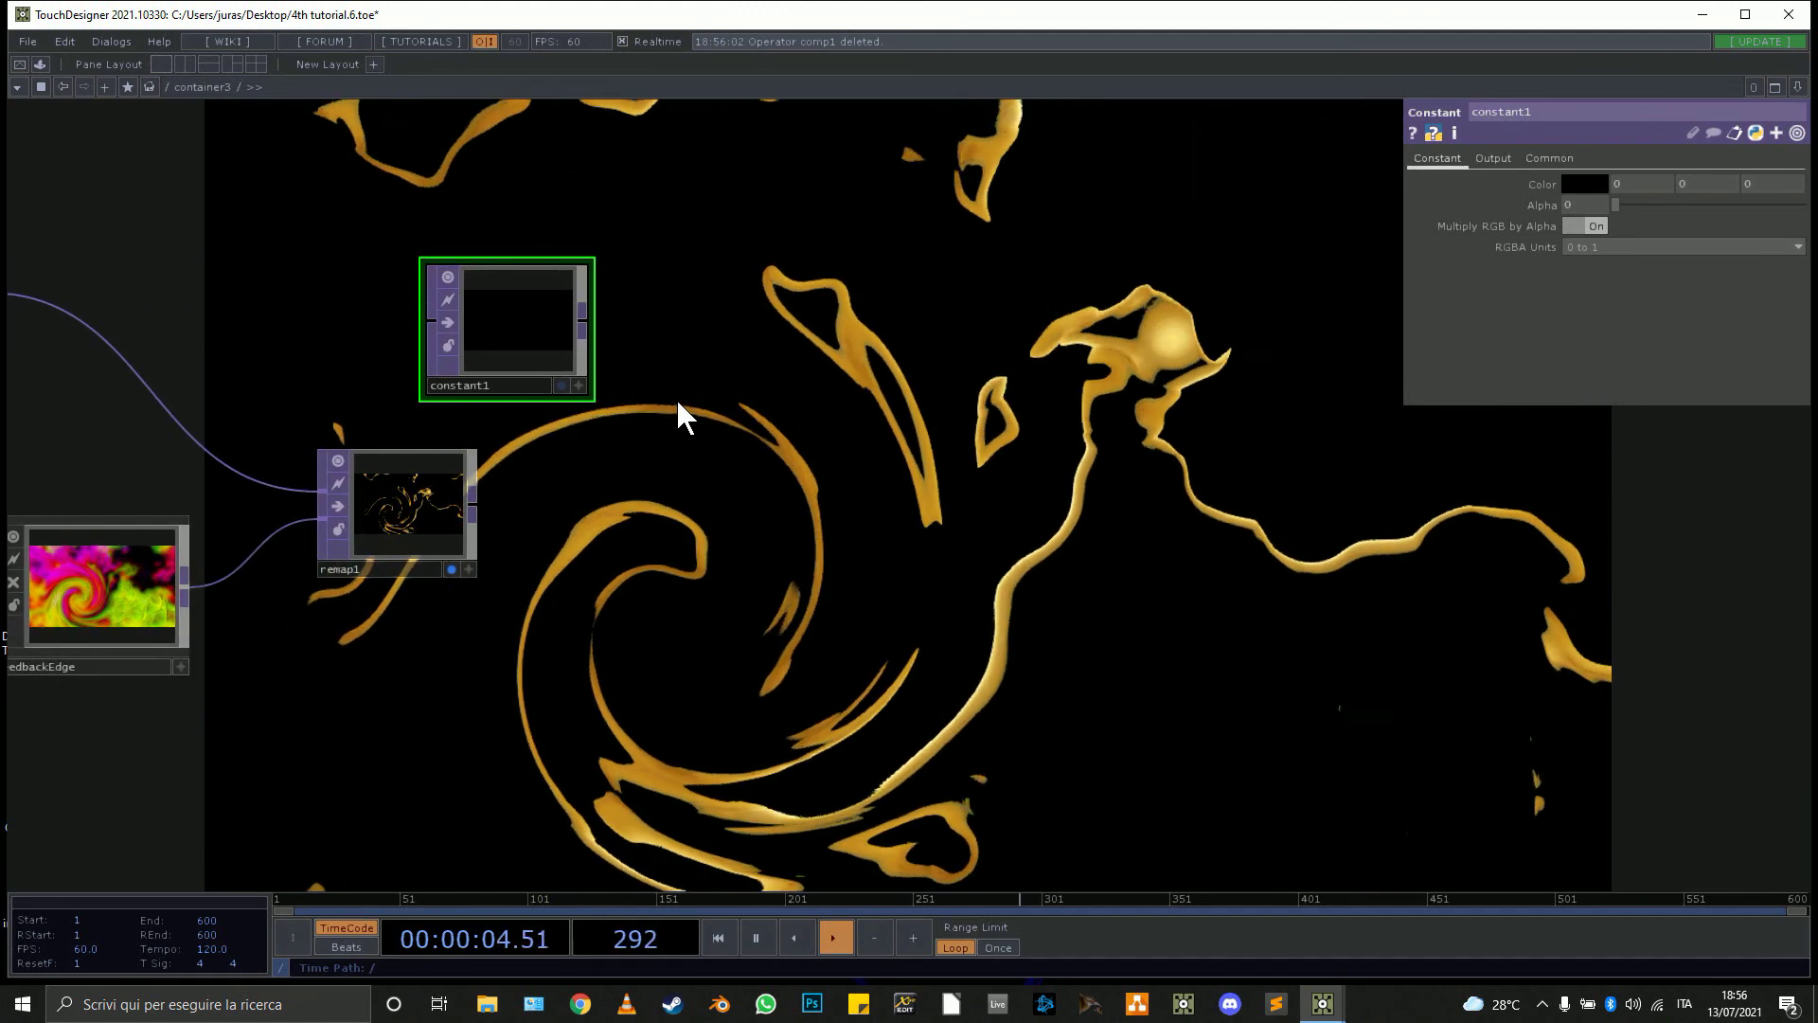
key("Tab")
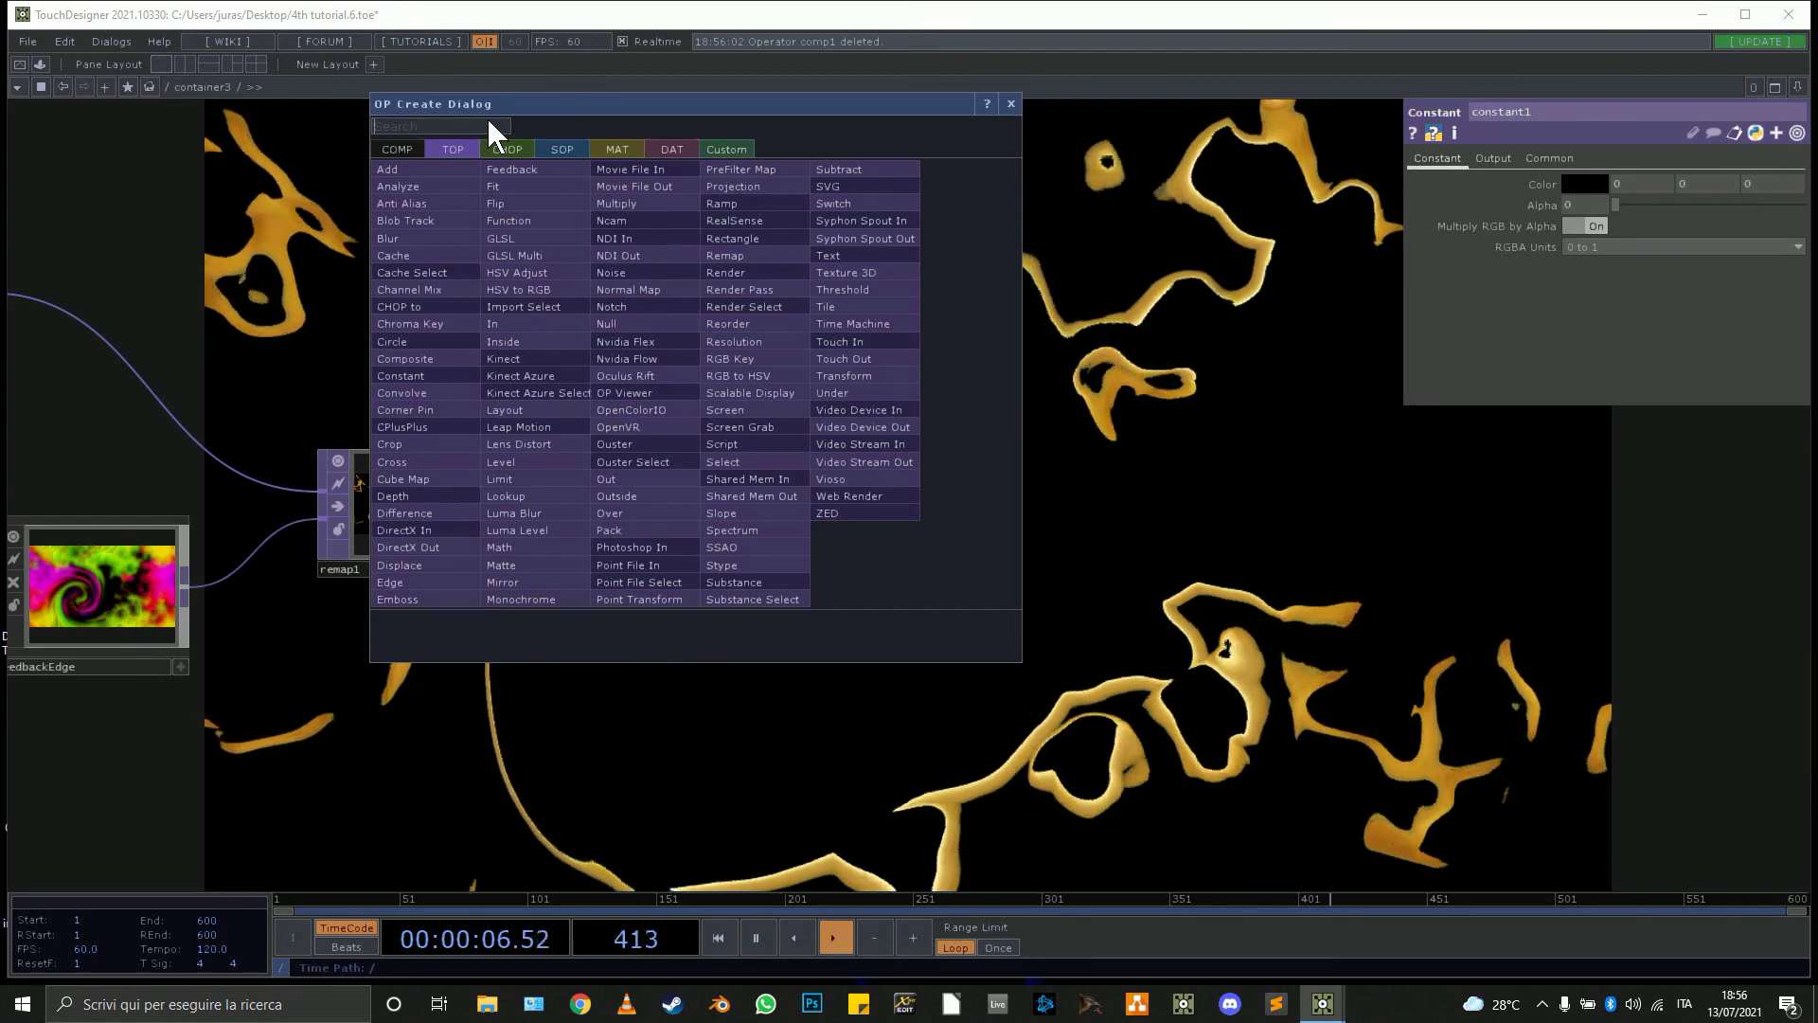
type("ov")
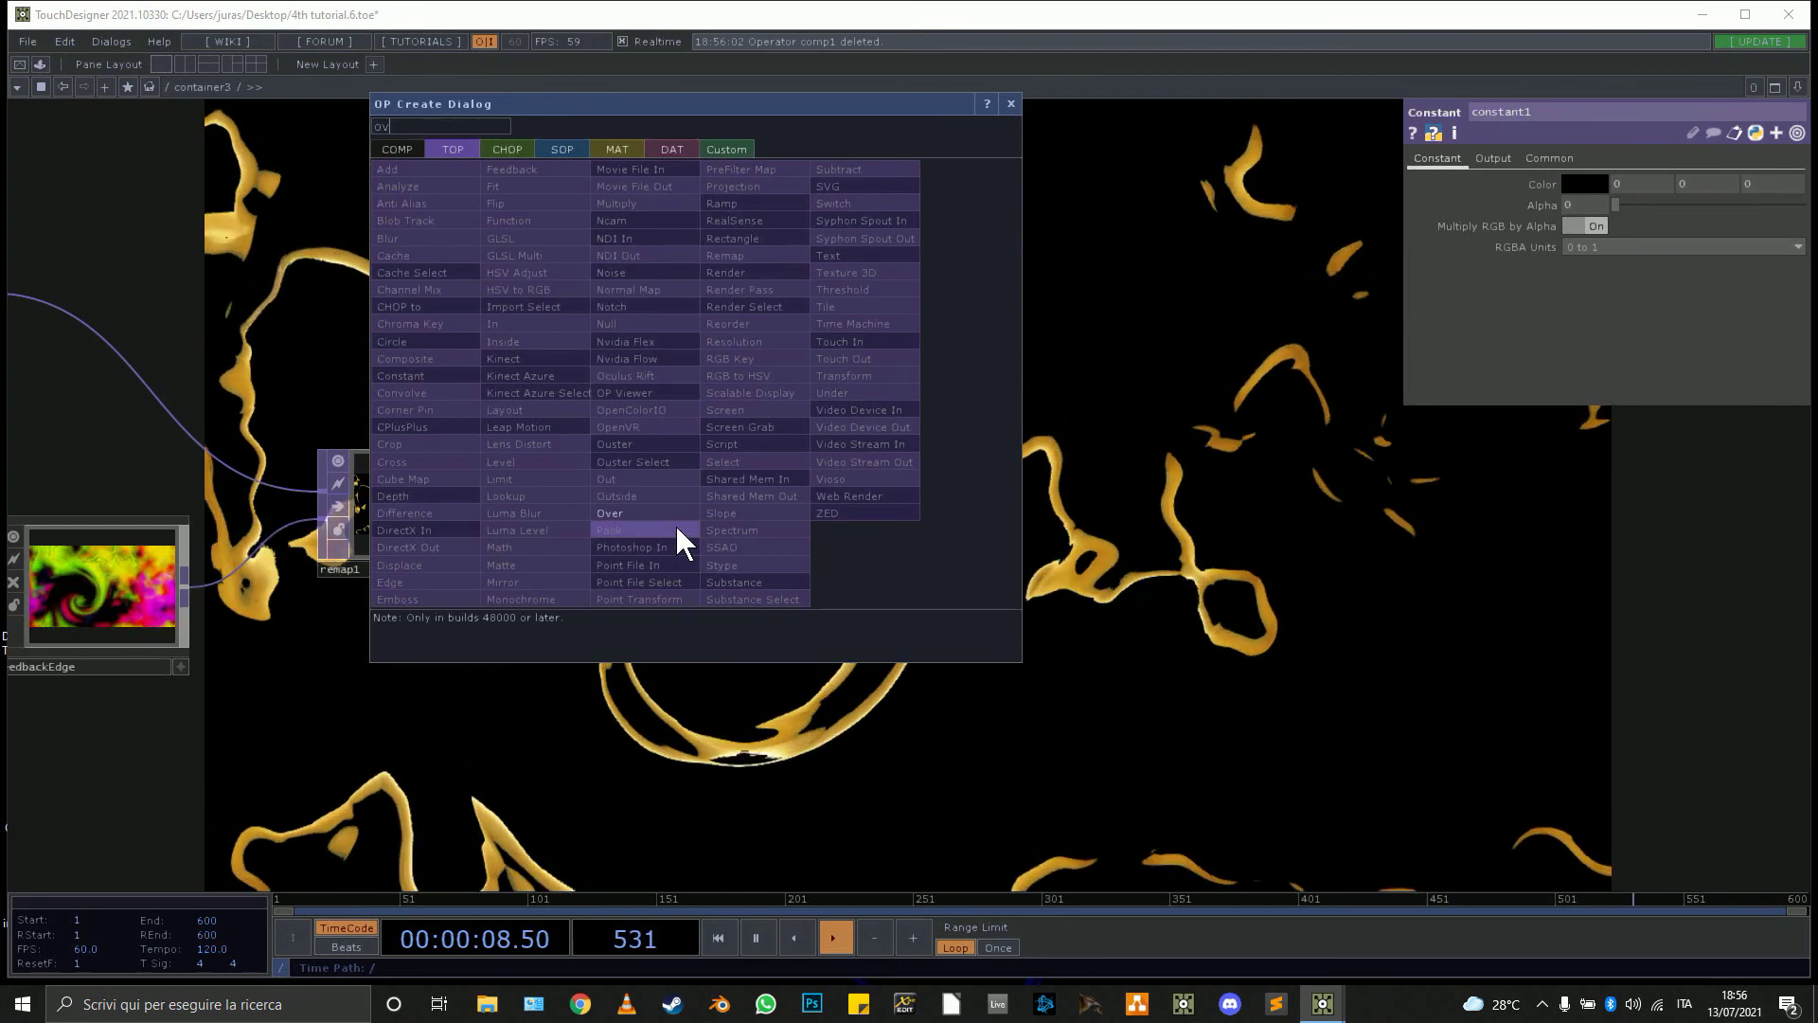
left_click(675, 519)
left_click(788, 452)
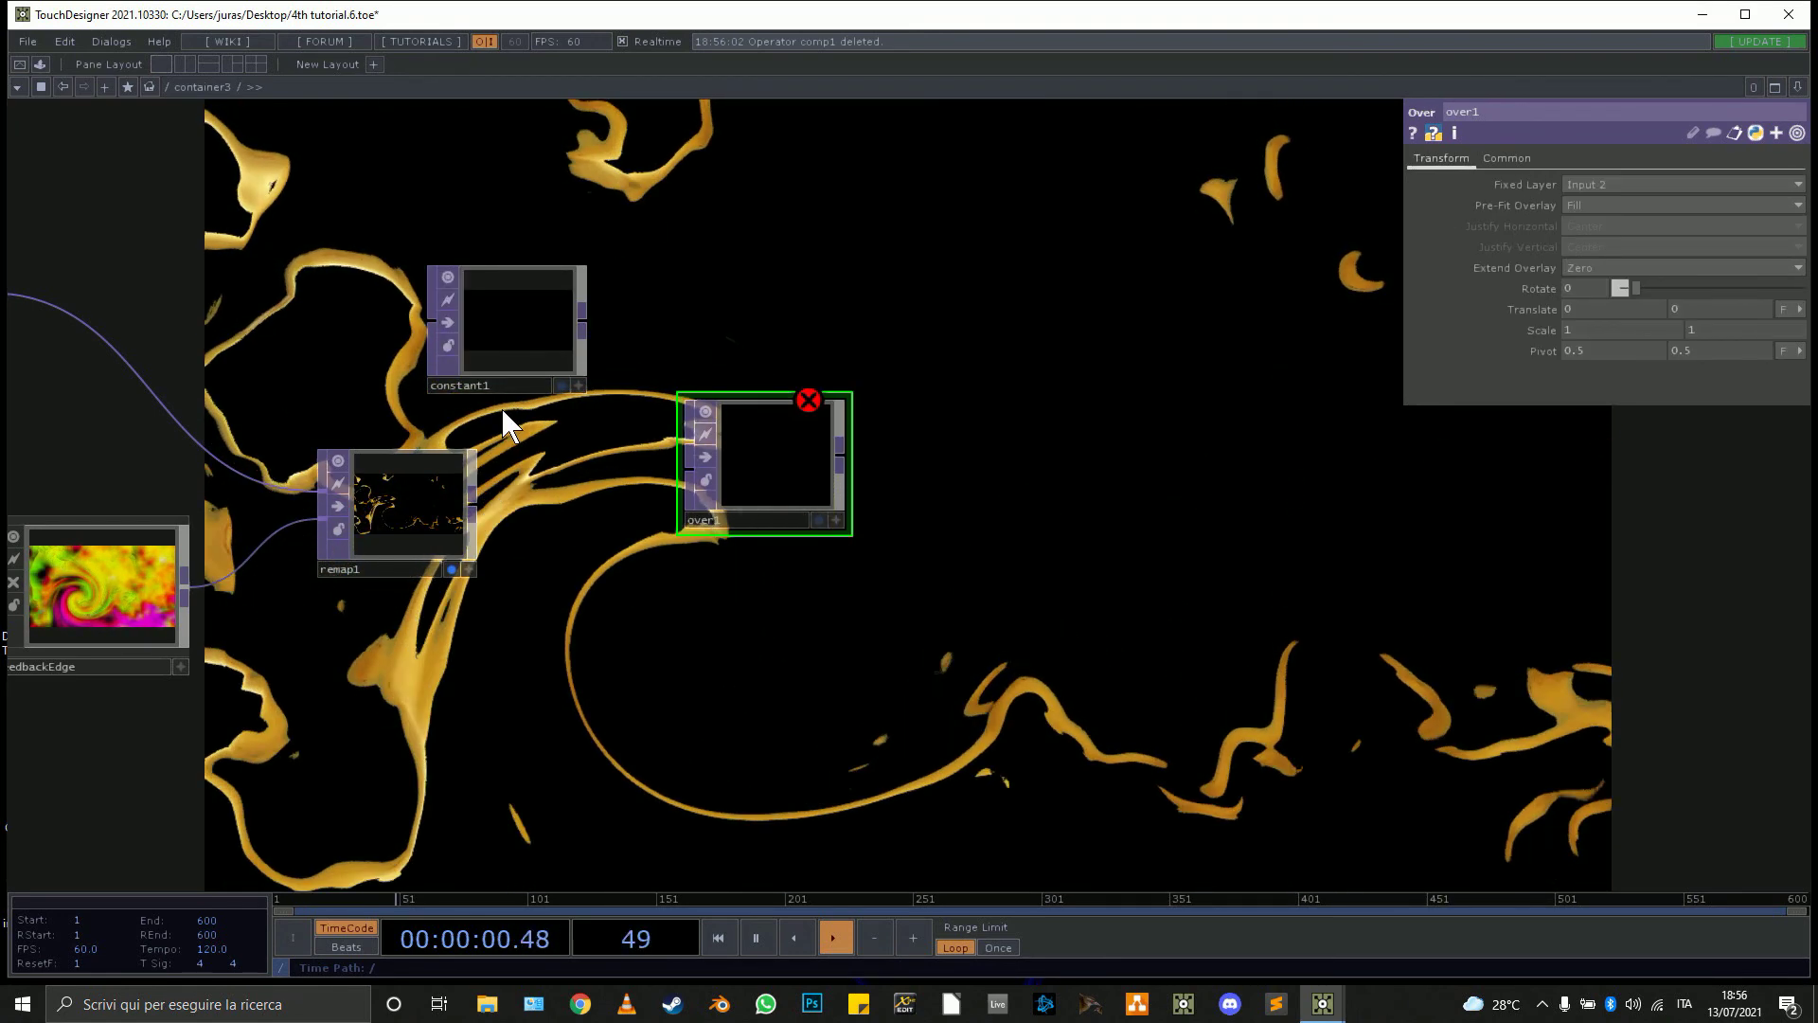
scroll(507, 405, "up", 2)
left_click(616, 285)
left_click(769, 453)
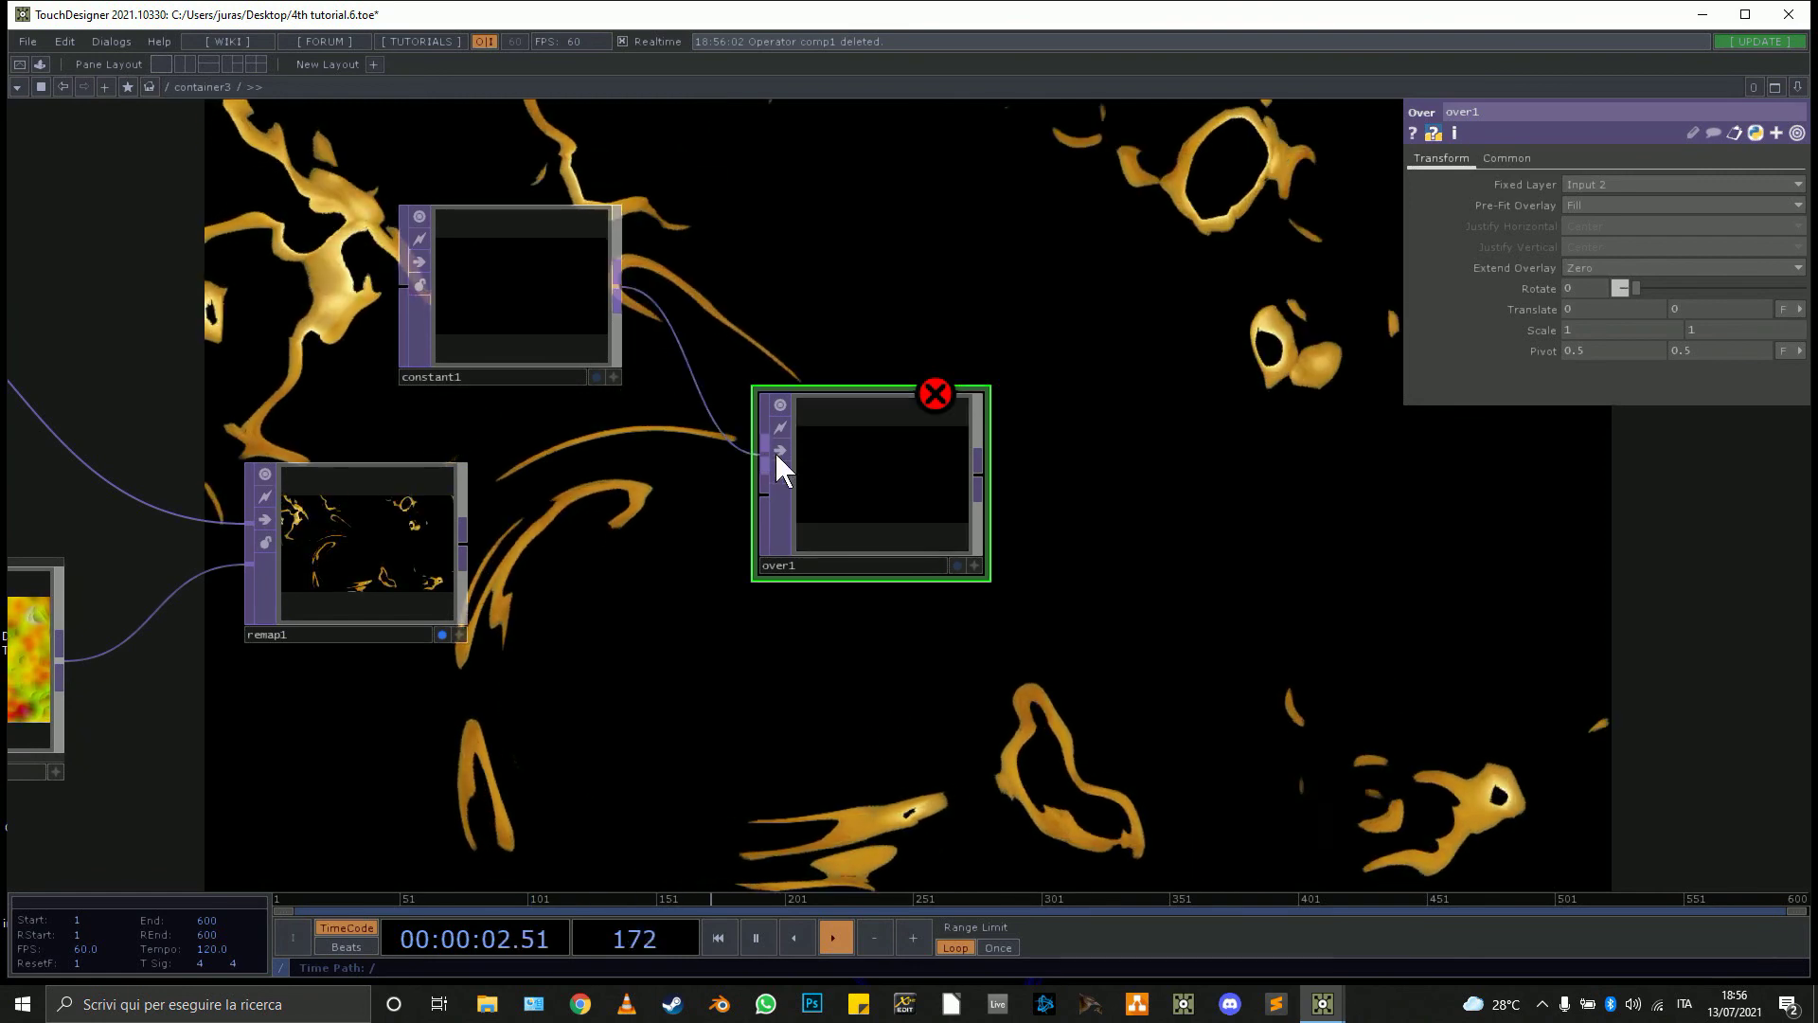
Set over1's Fixed Layer to Input 1 and its Pre-Fit Overlay to Native Resolution.
left_click(1717, 180)
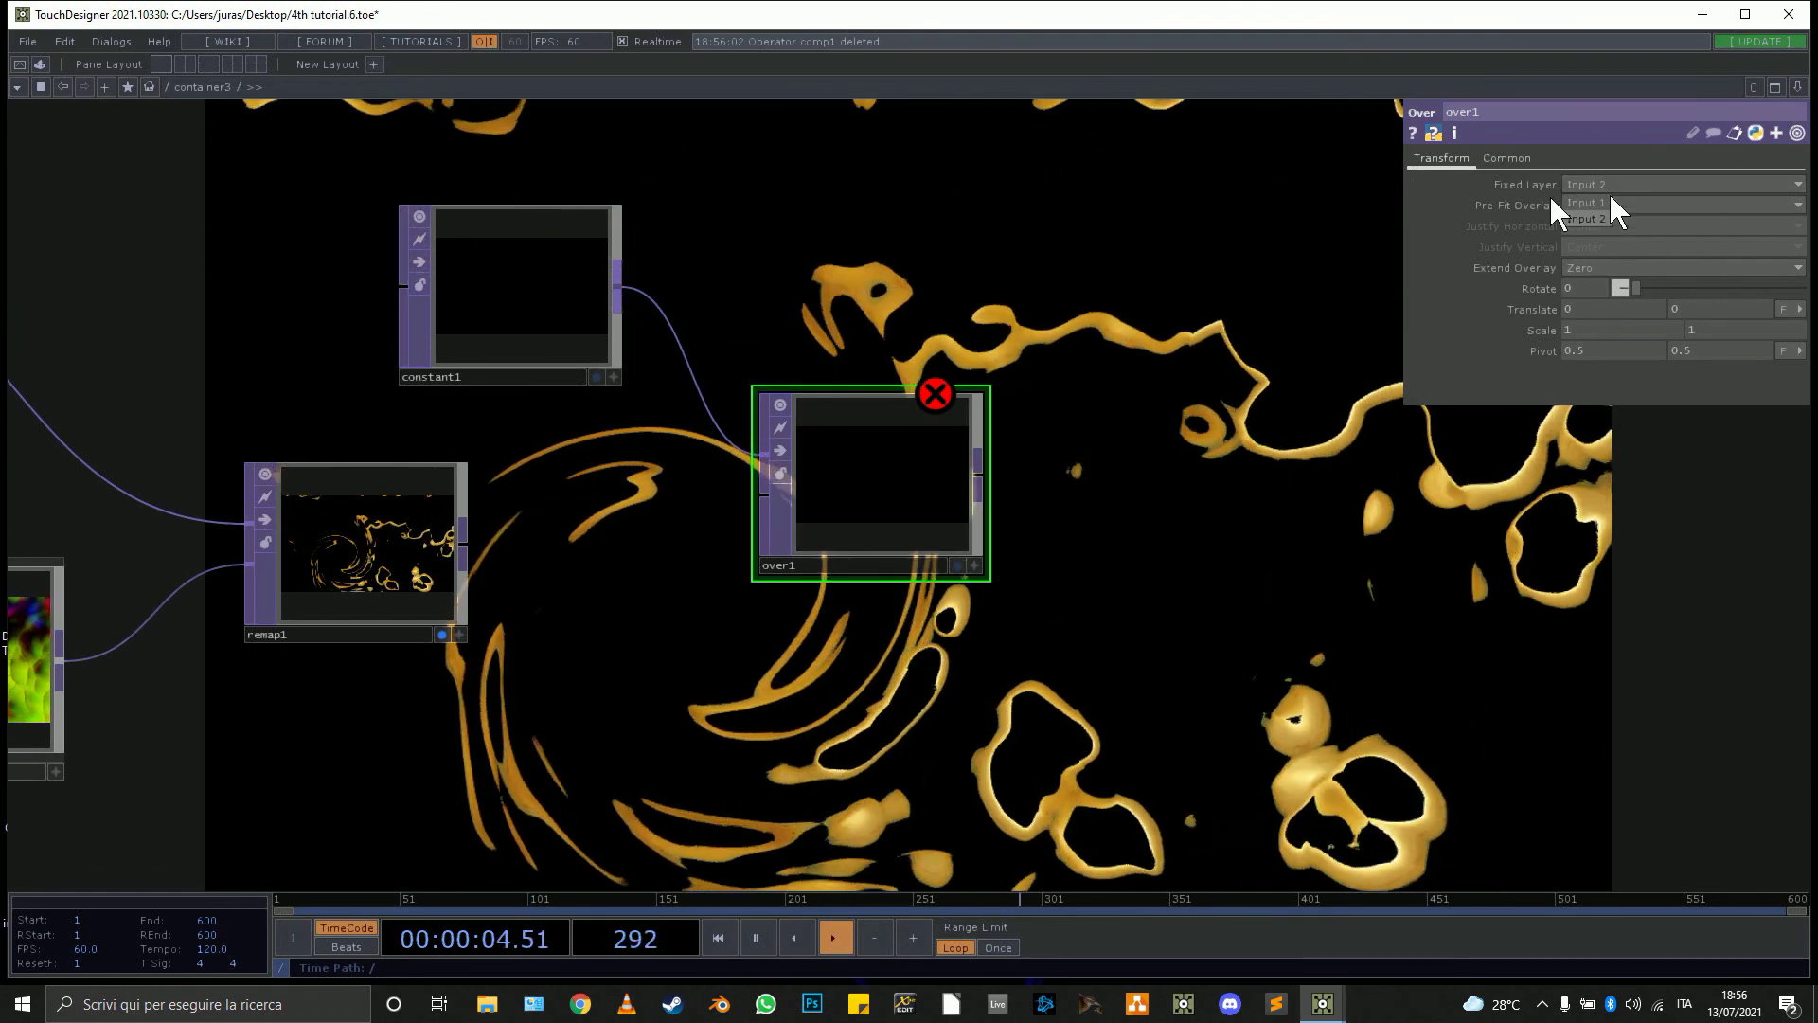
left_click(1573, 200)
left_click(1594, 204)
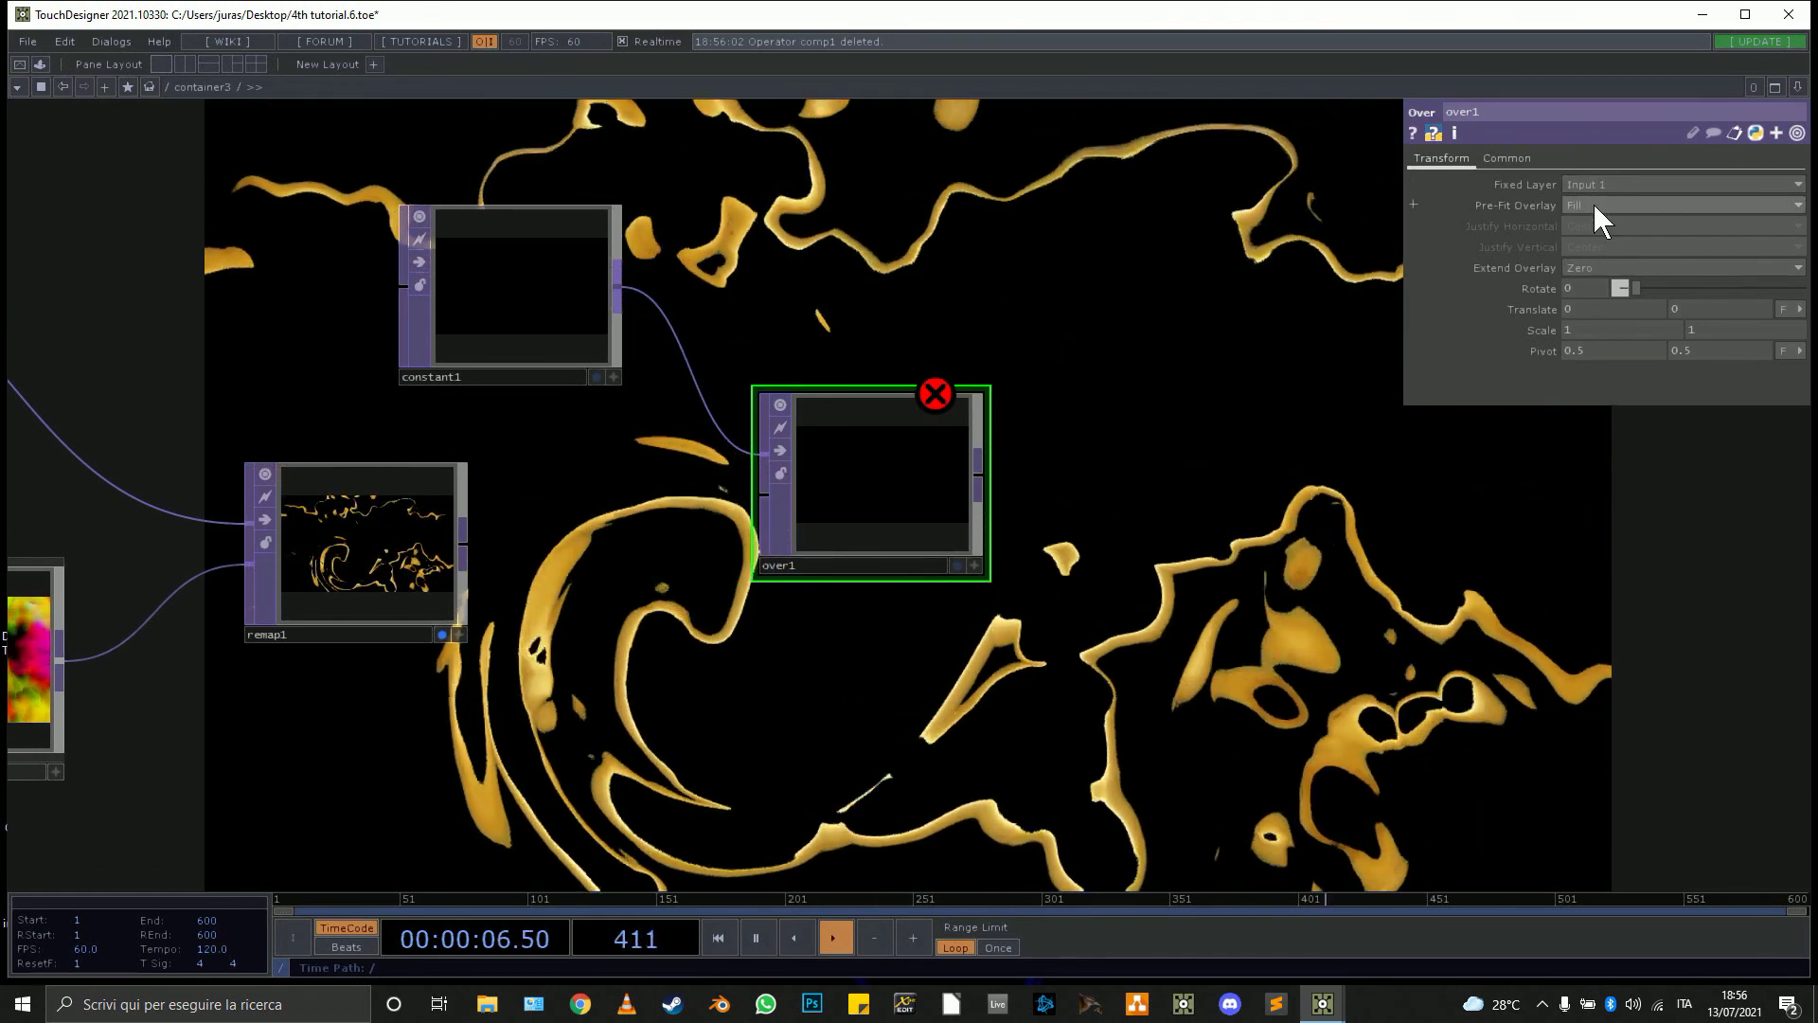
left_click(1644, 303)
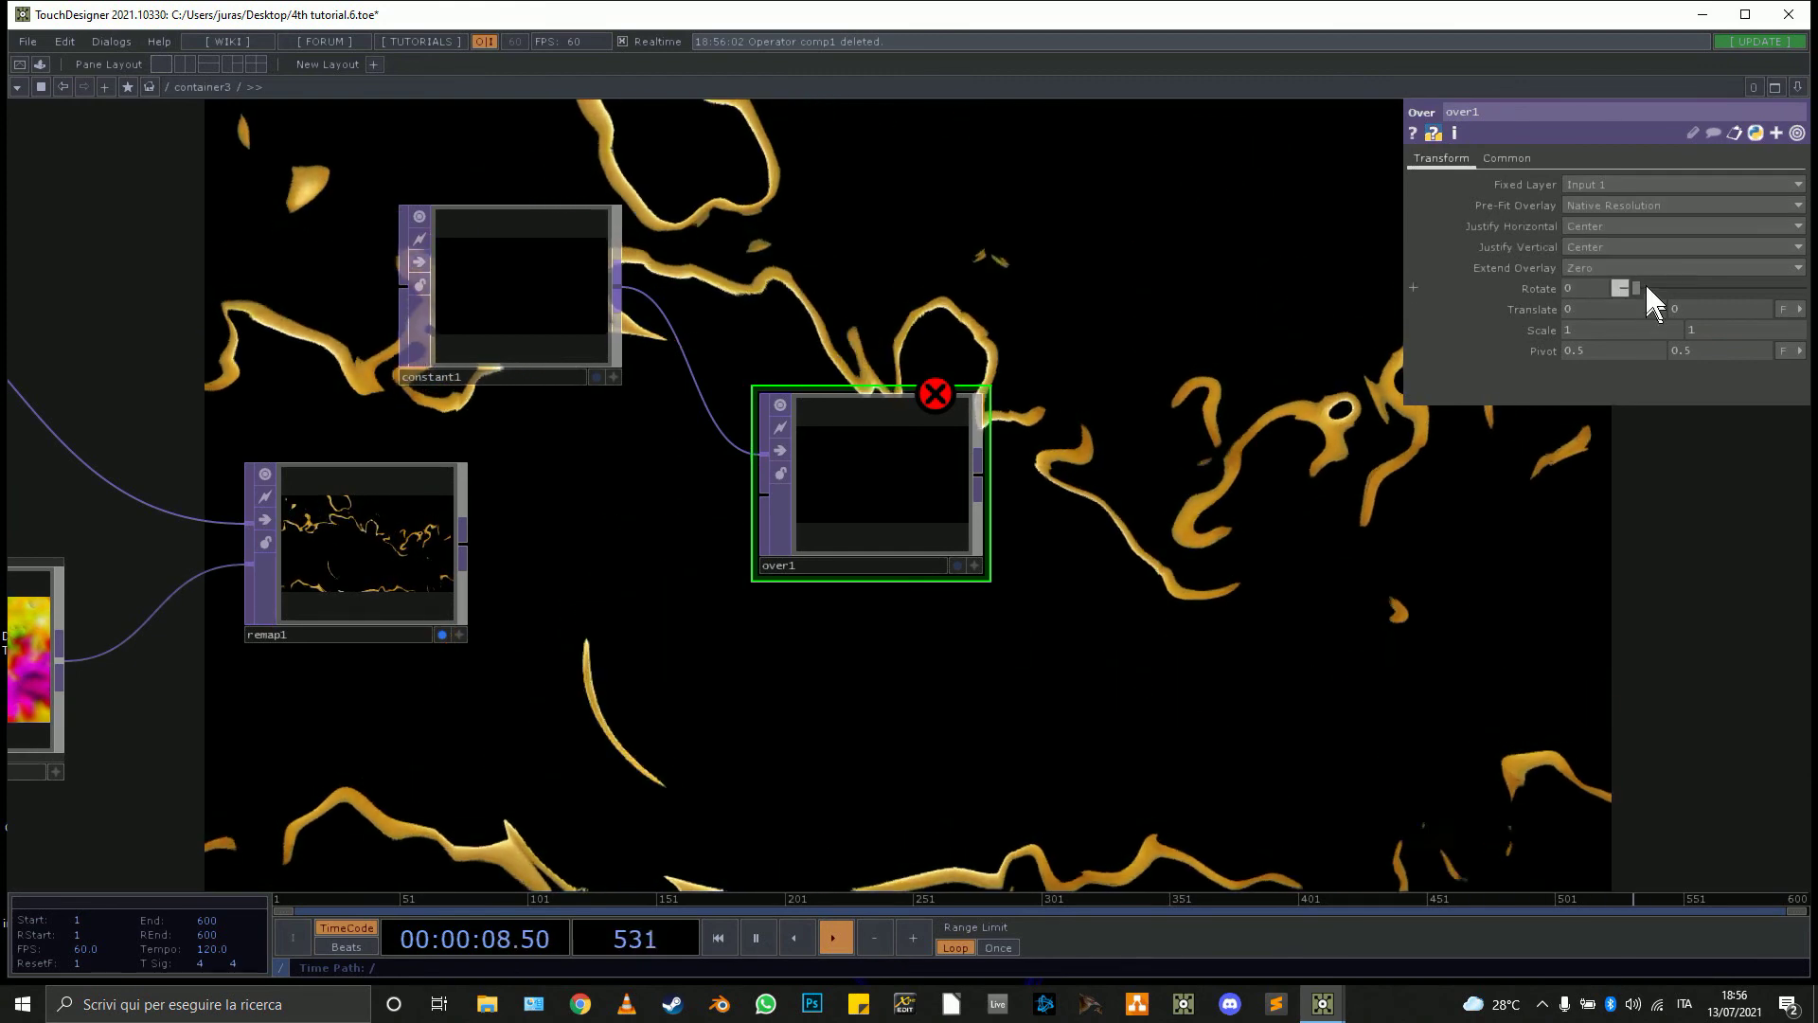
Set over1's Extend Overlay to Mirror.
left_click(1618, 271)
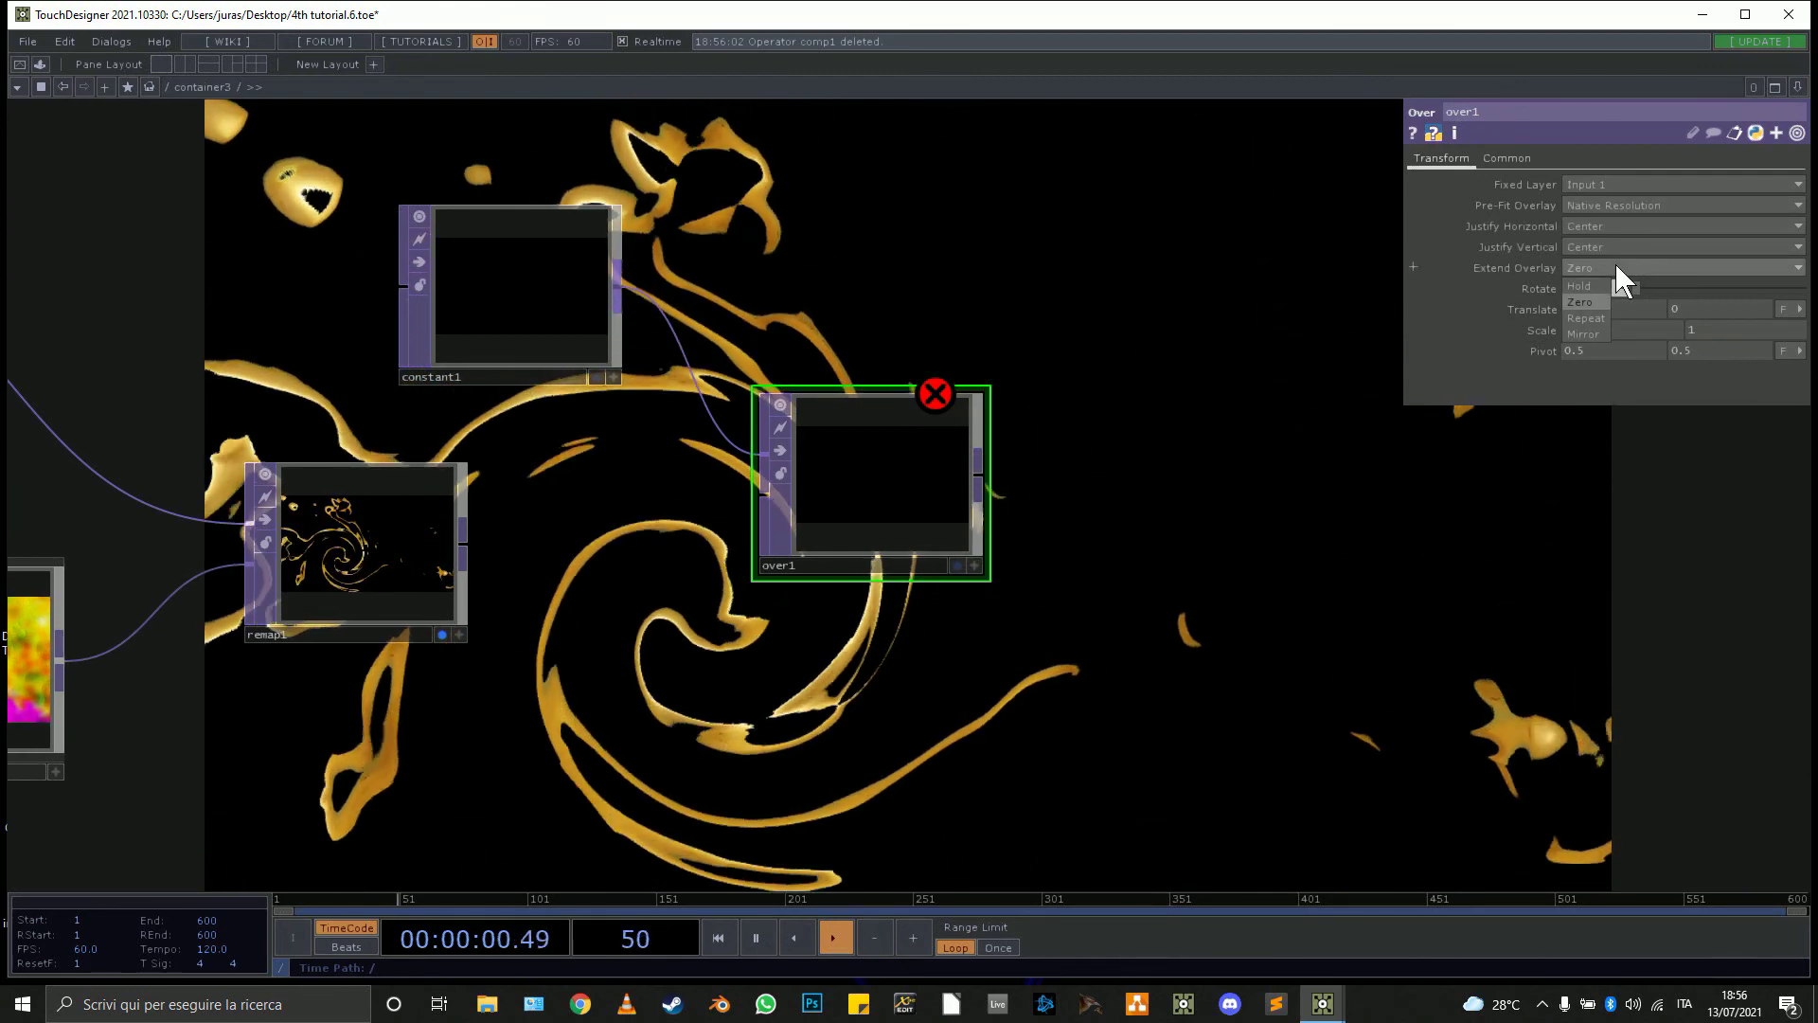
left_click(1589, 330)
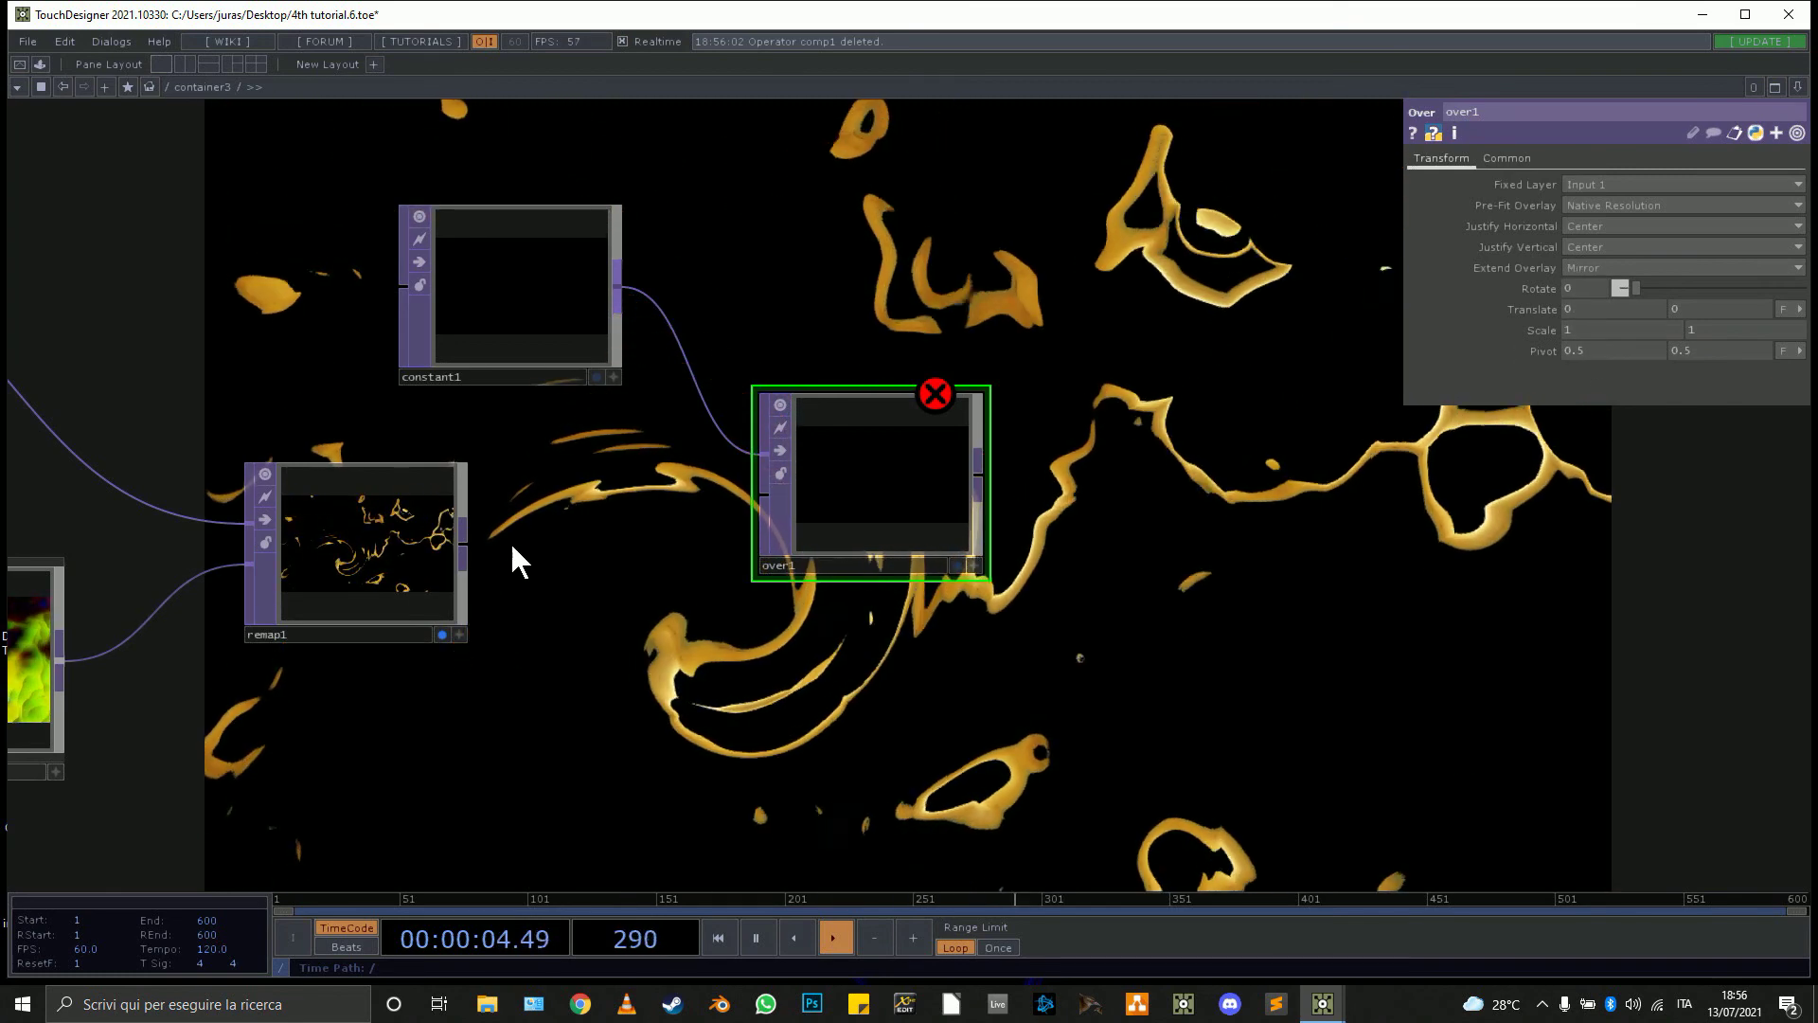
Connect remap1 to over1's second input and display over1 in the network background instead of remap1.
left_click(455, 572)
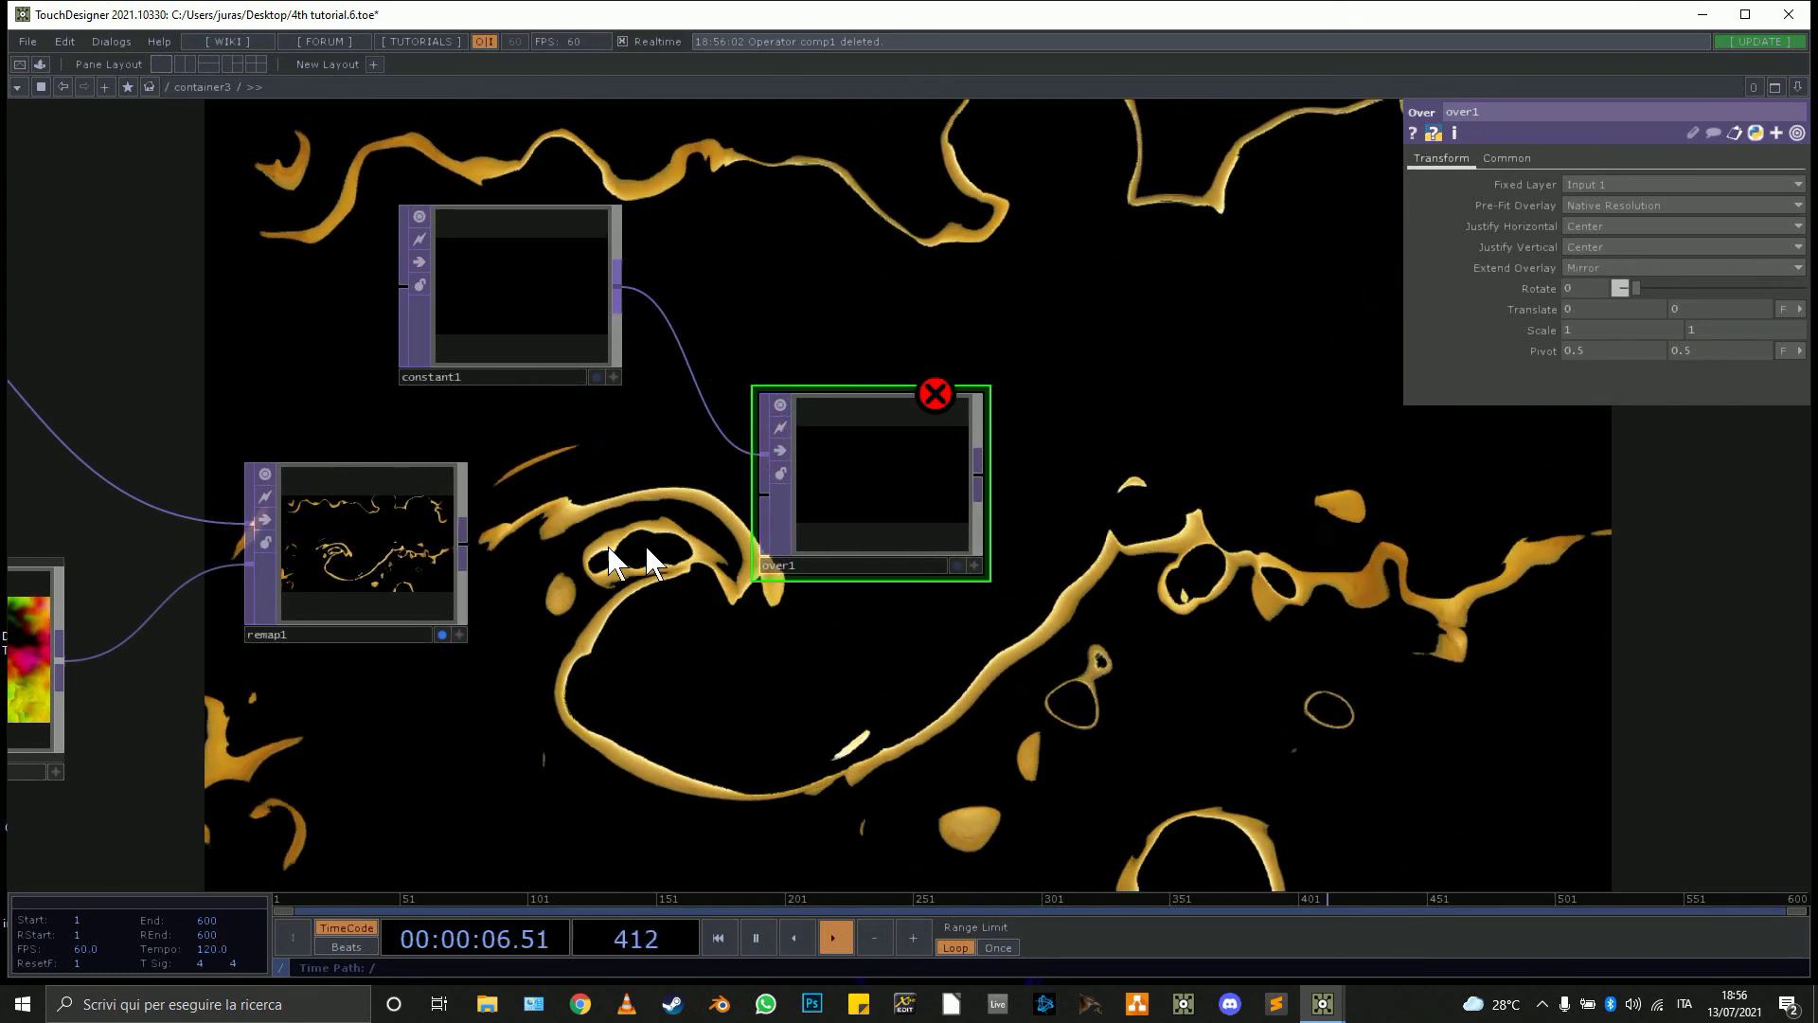
left_click(765, 530)
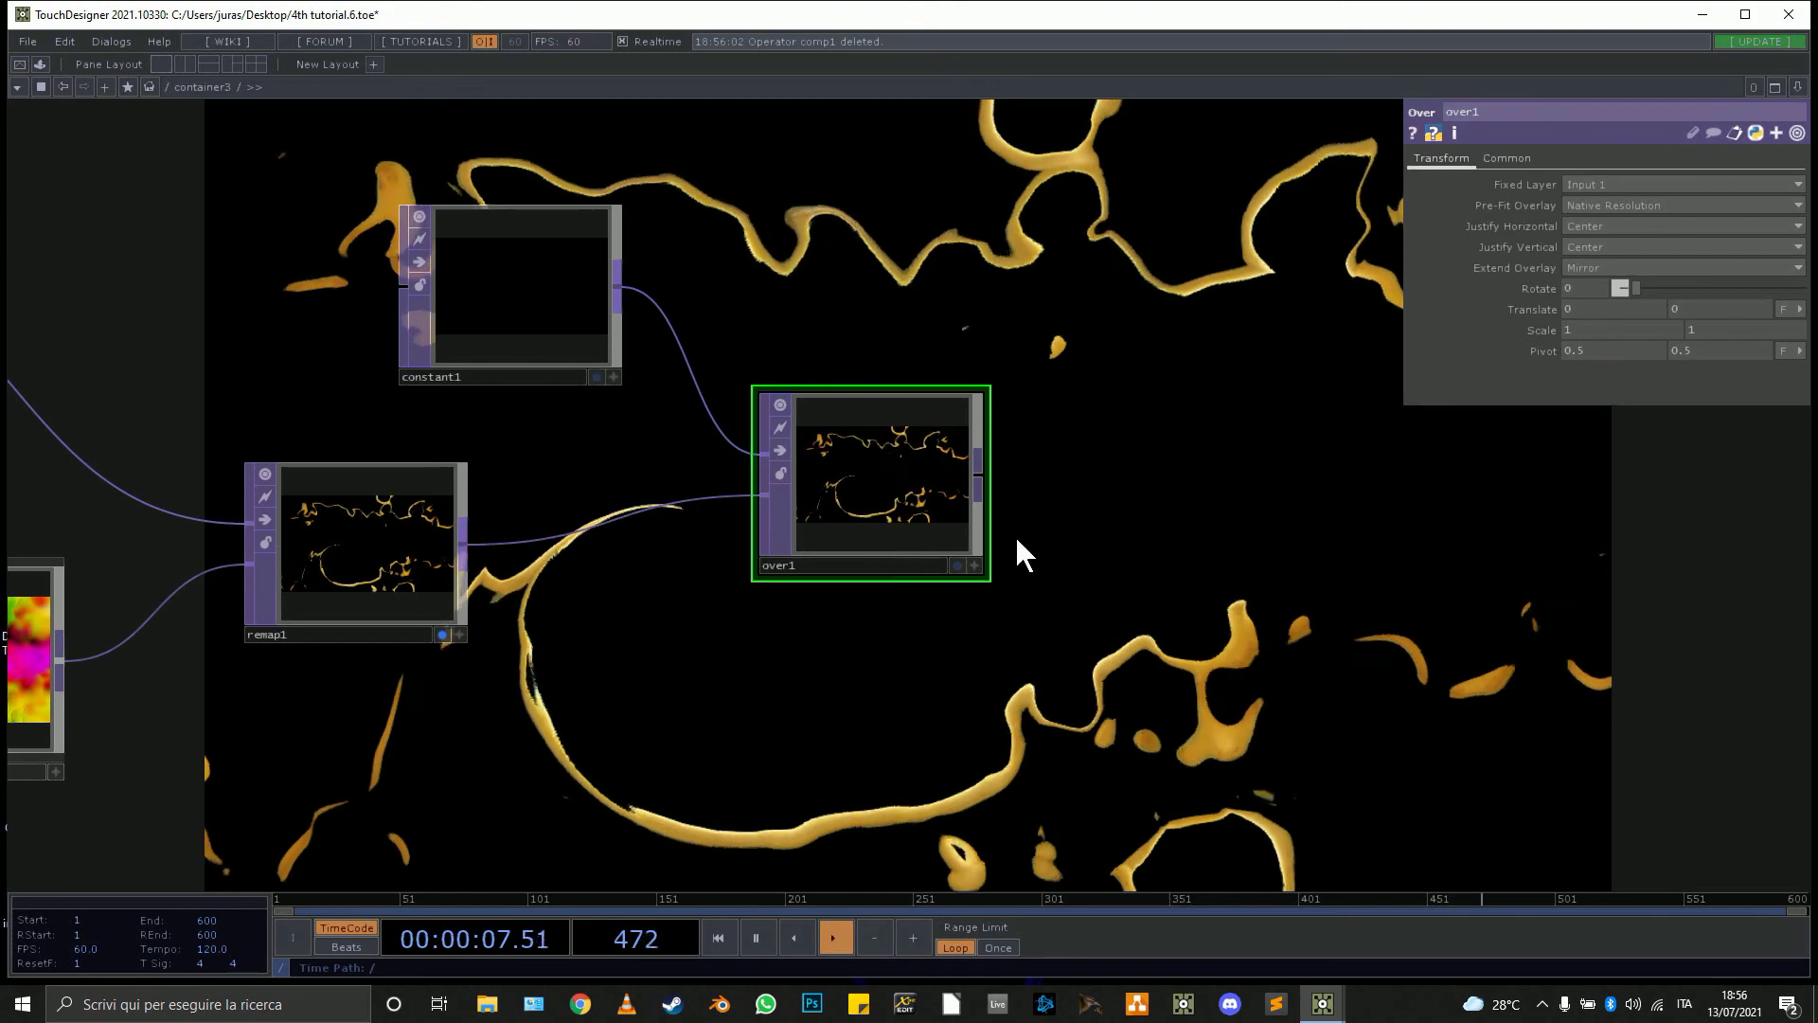
left_click(957, 565)
left_click(442, 633)
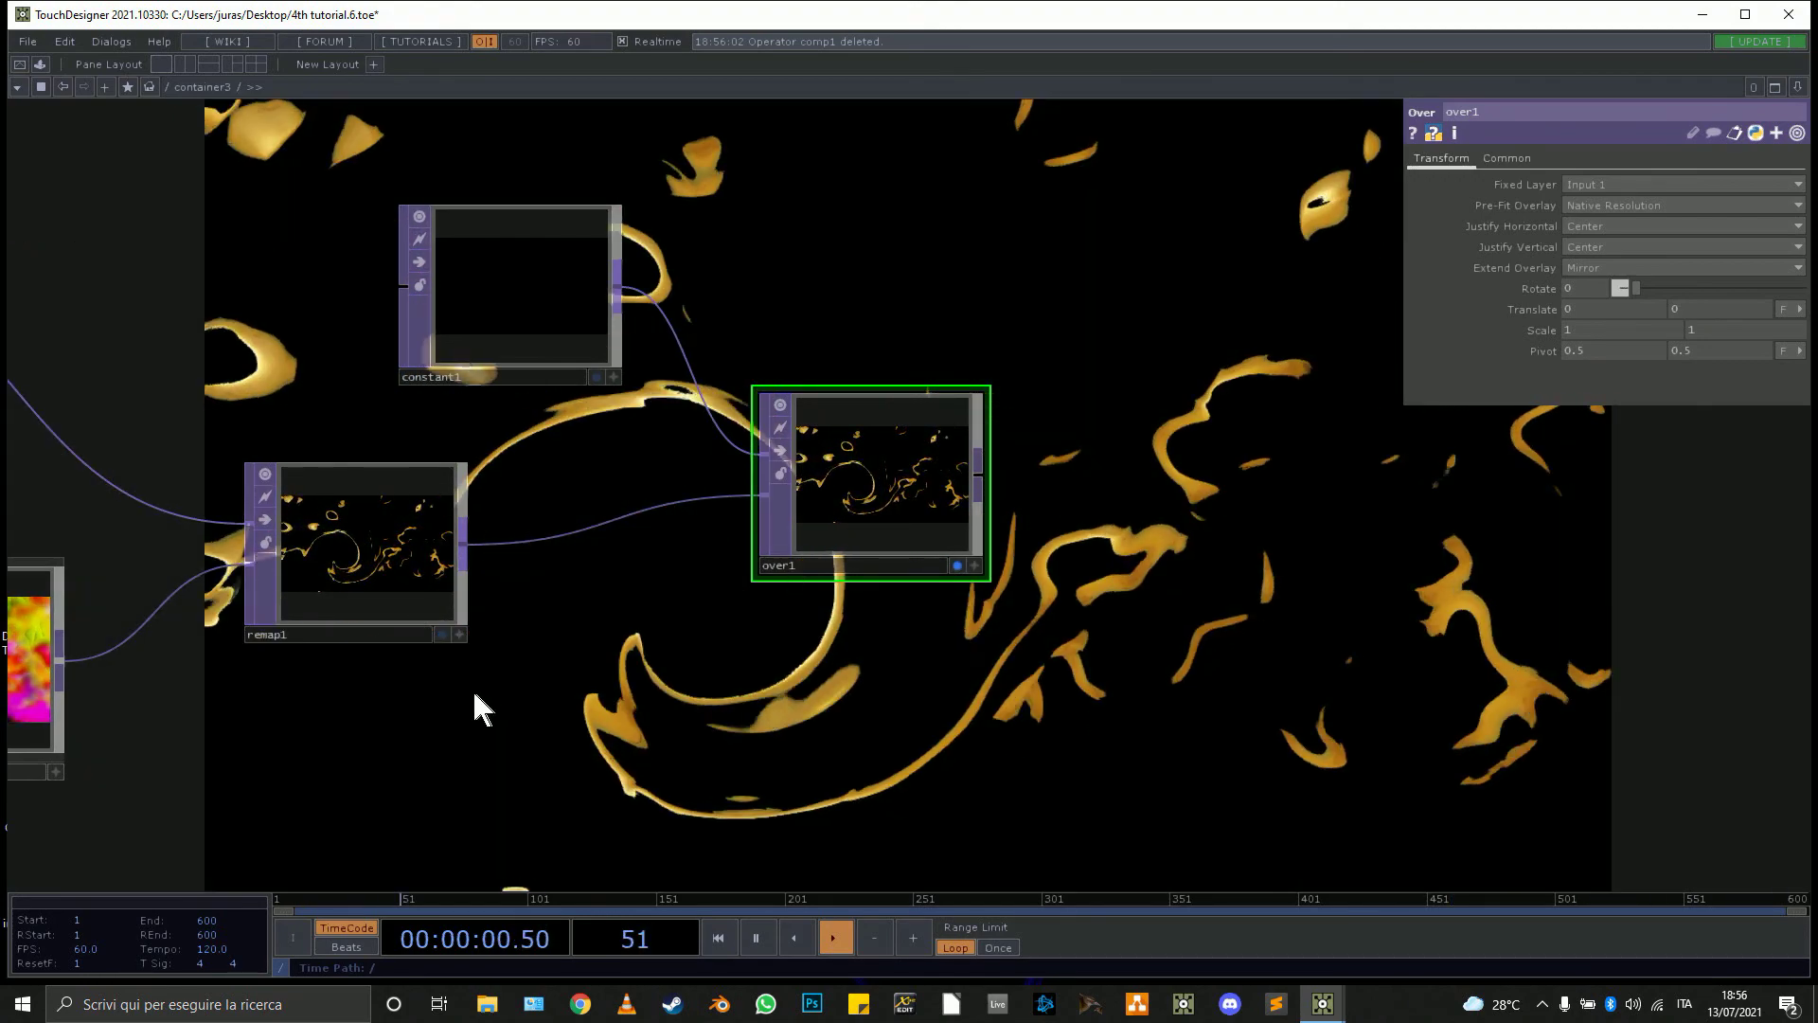
Add a Circle TOP below moviefilein1 and connect it to remap1's first input in place of the image.
left_click_drag(474, 687, 1468, 715)
scroll(1467, 715, "down", 3)
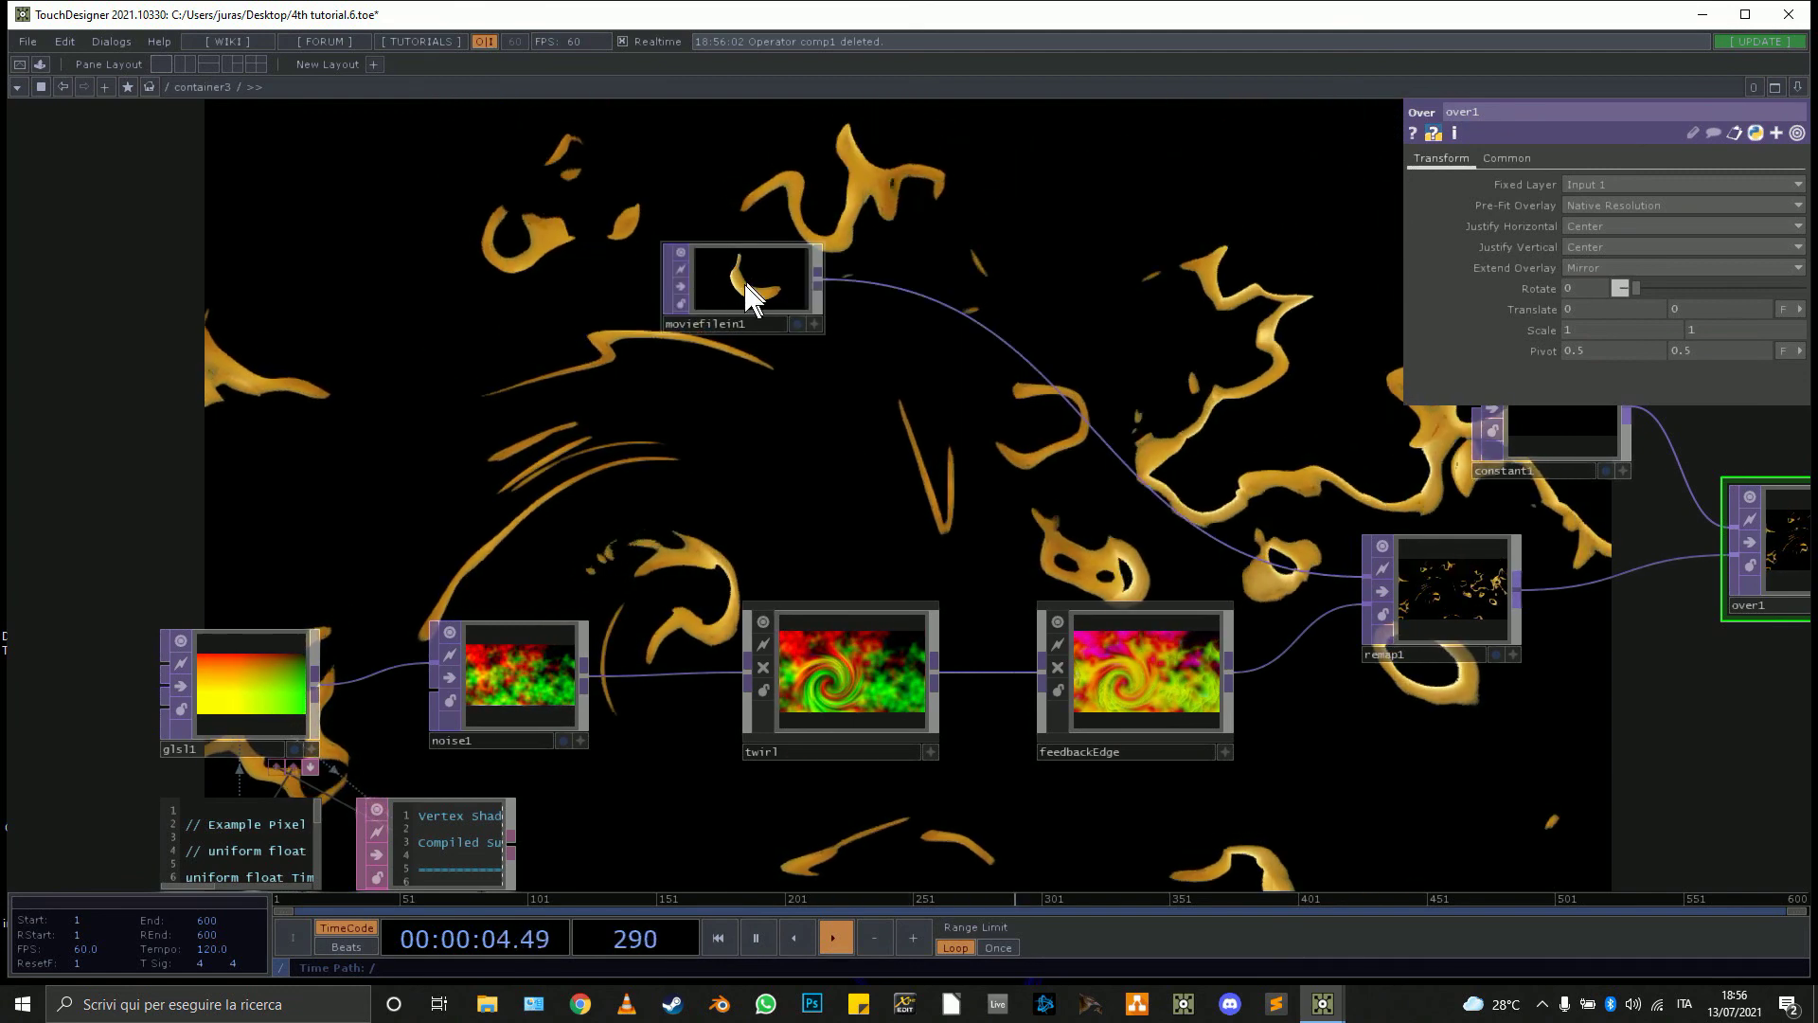
left_click(749, 289)
key("Tab")
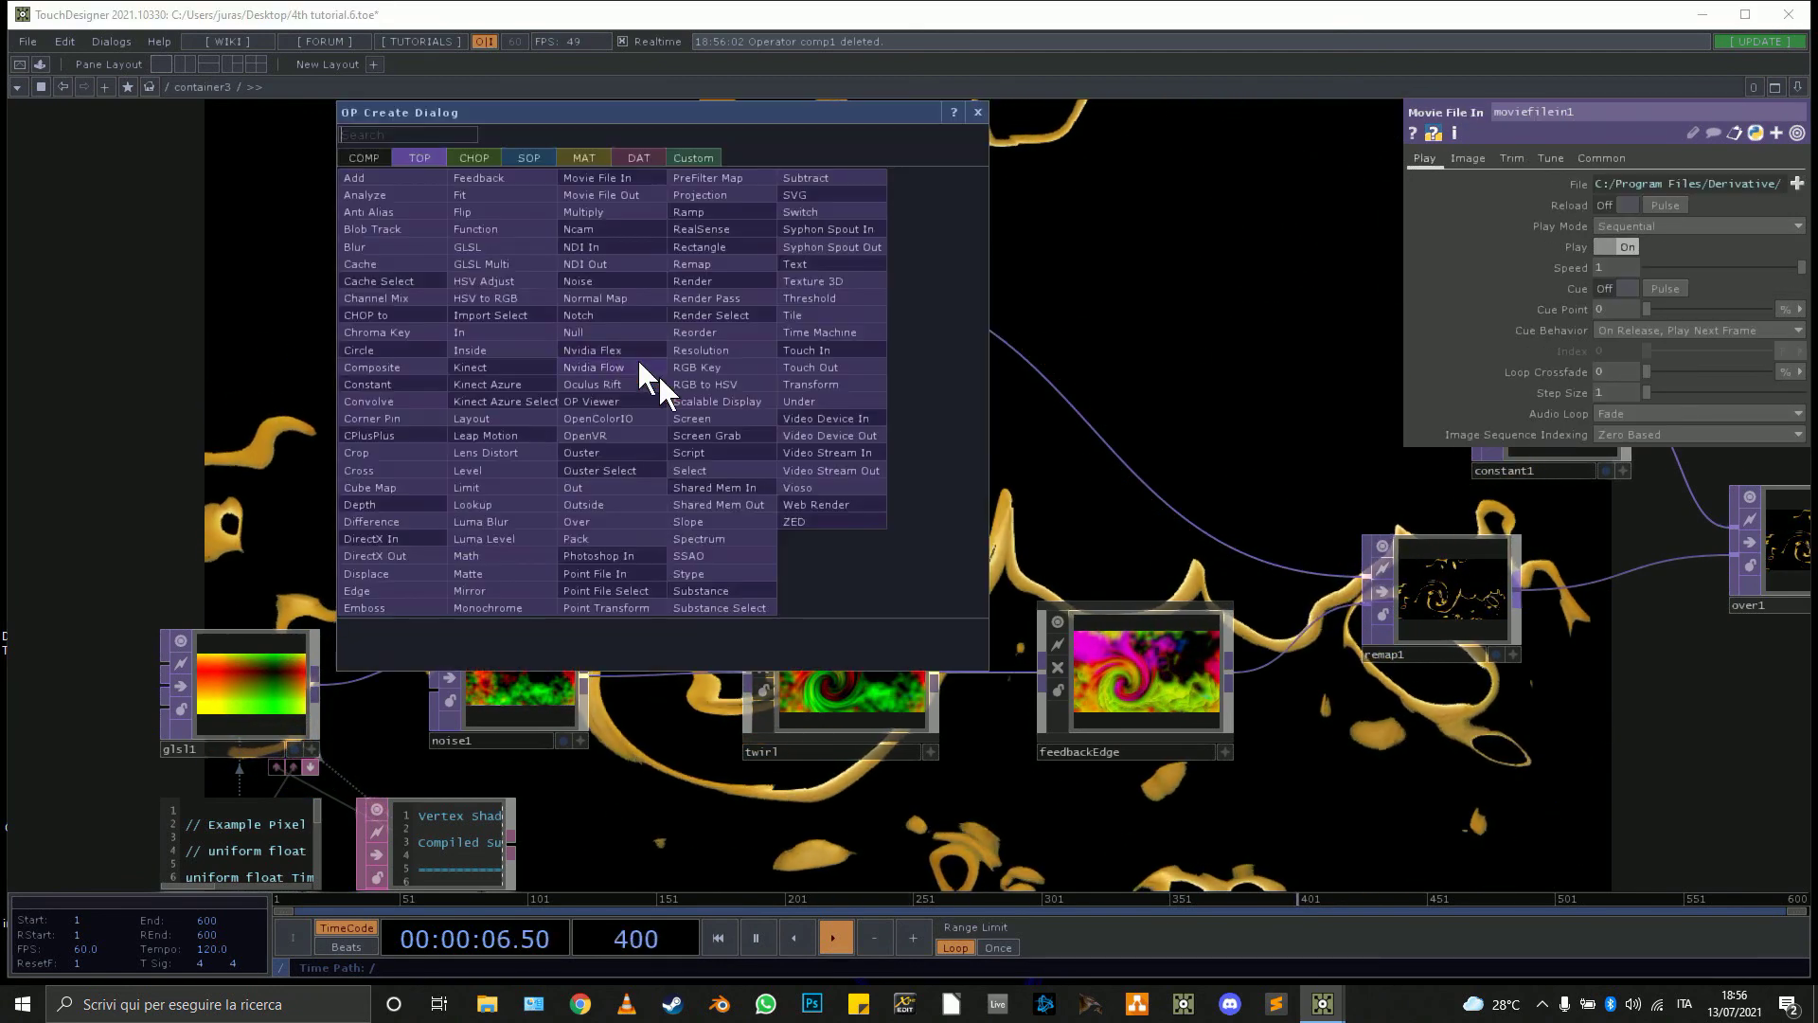
type("ci")
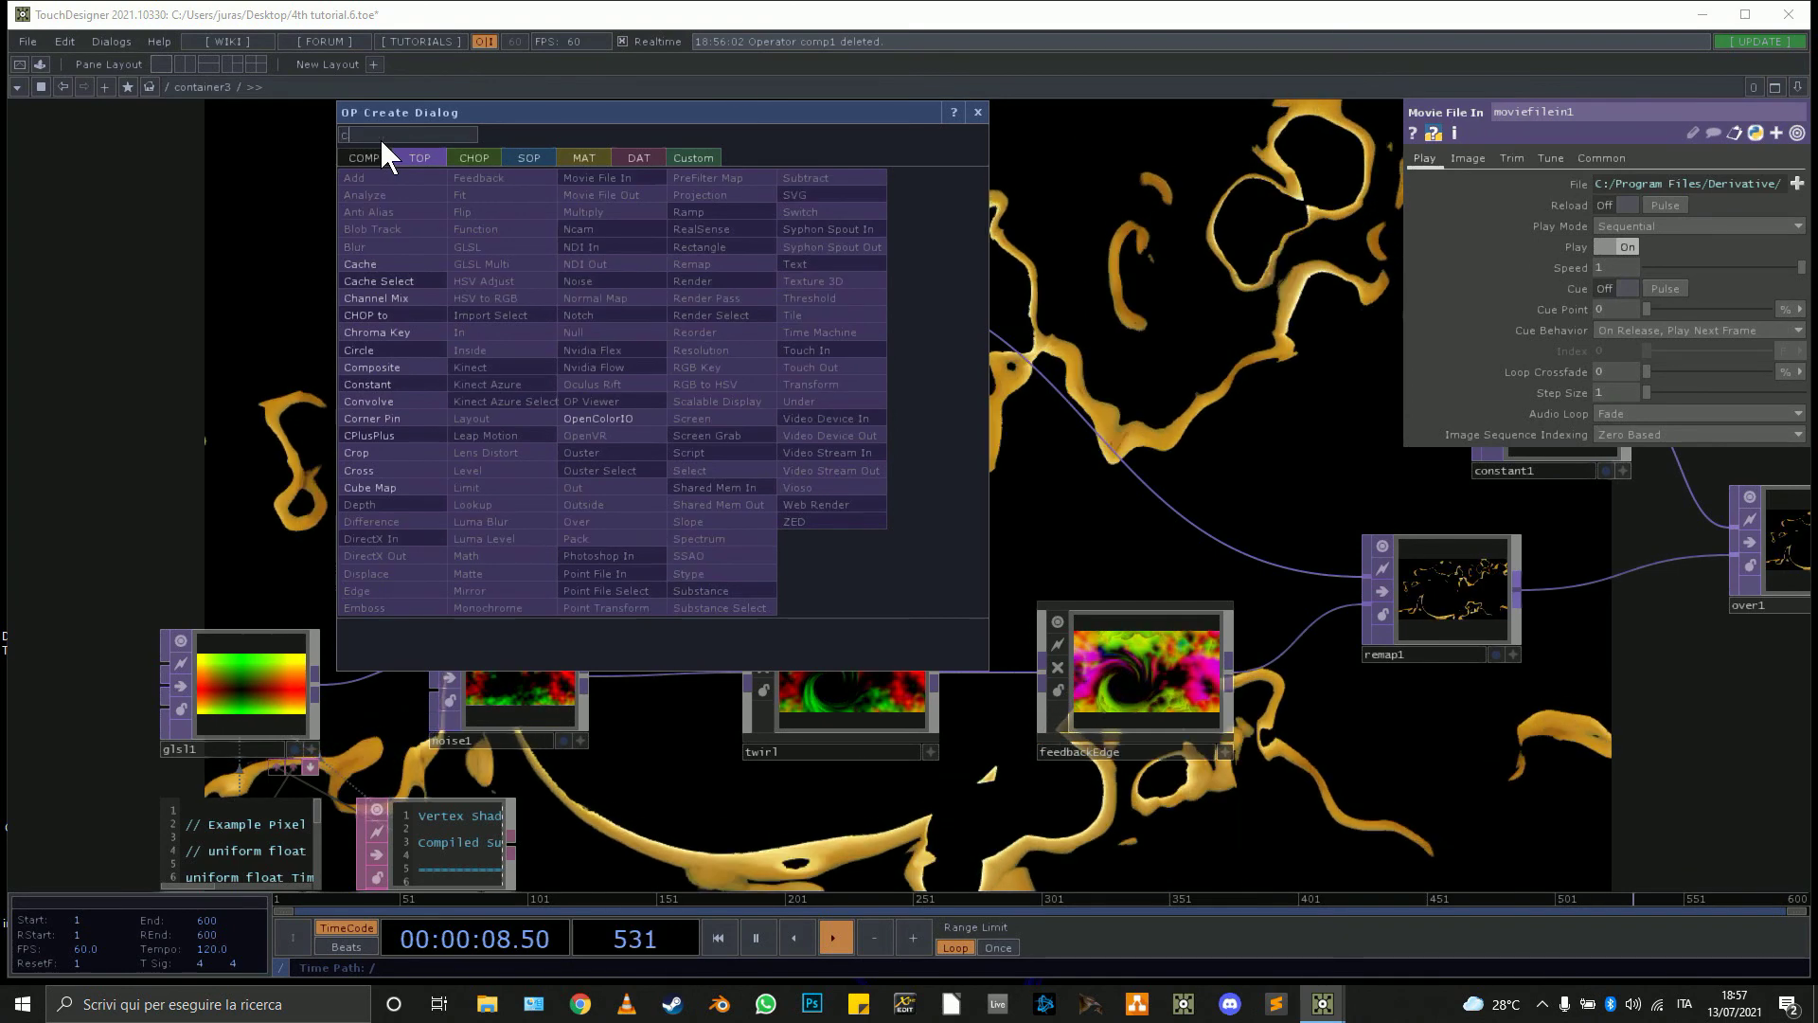
left_click(359, 350)
left_click(738, 471)
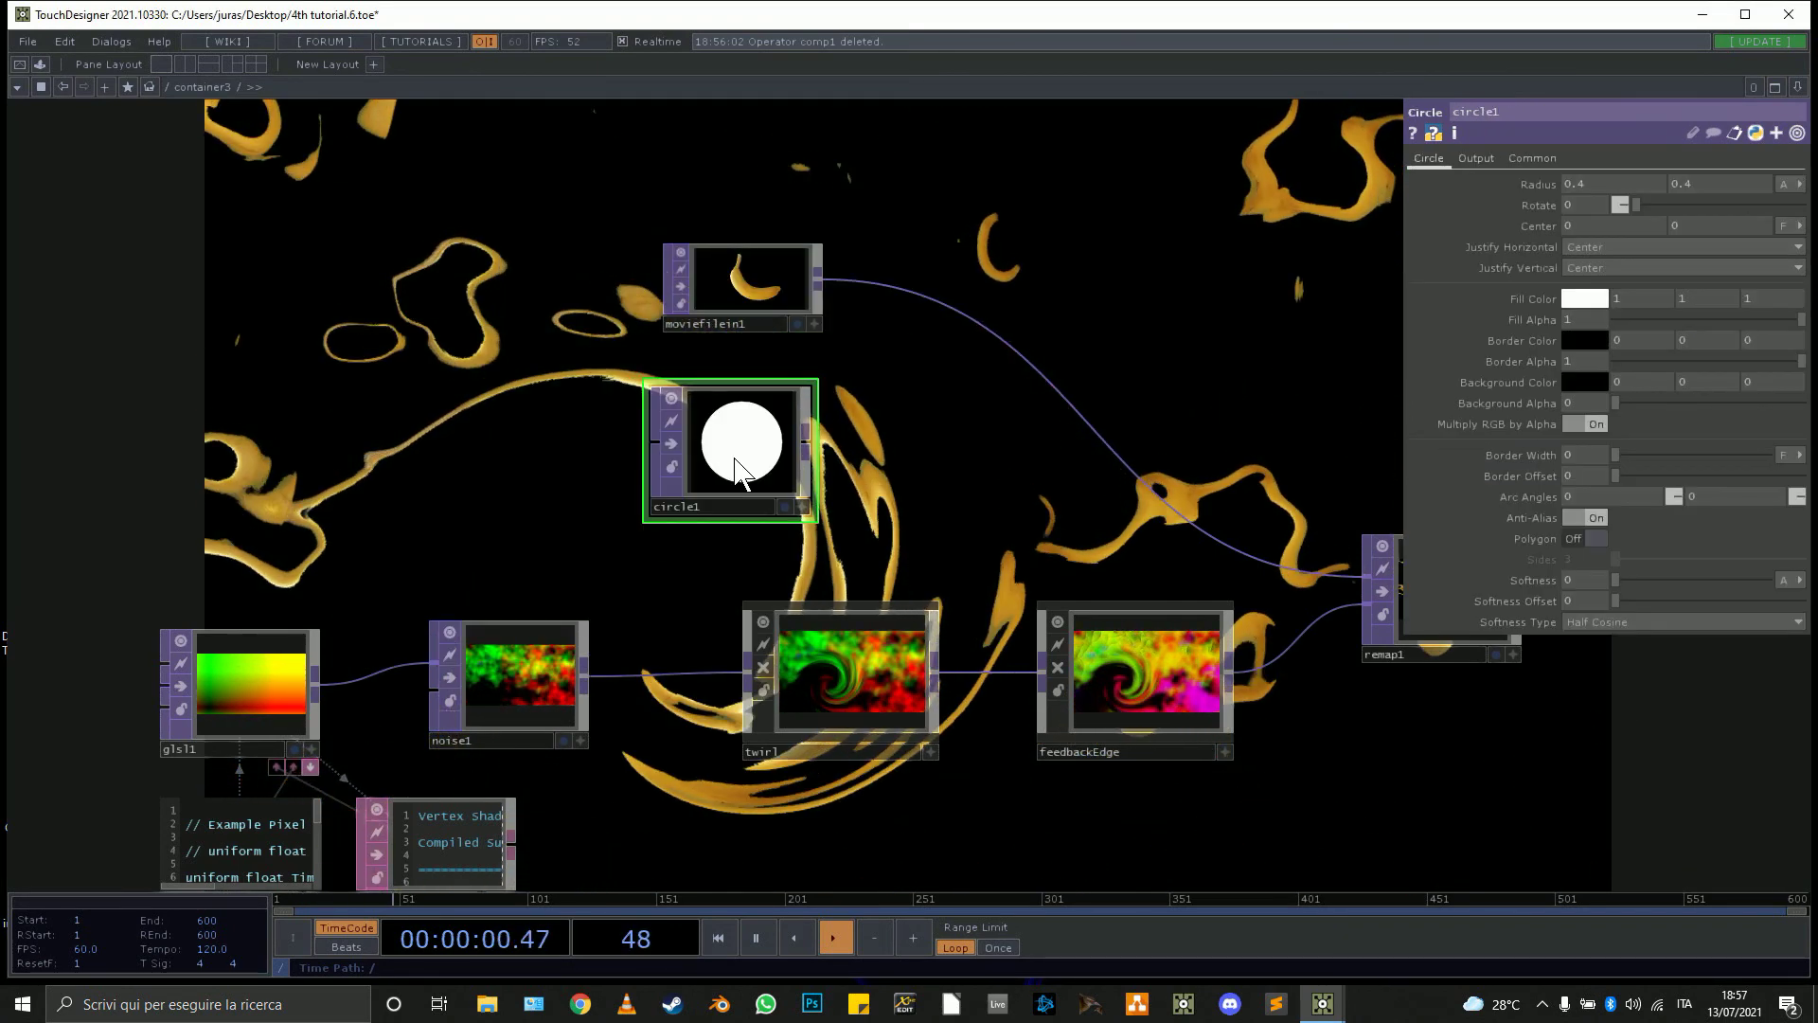
left_click_drag(807, 435, 1002, 333)
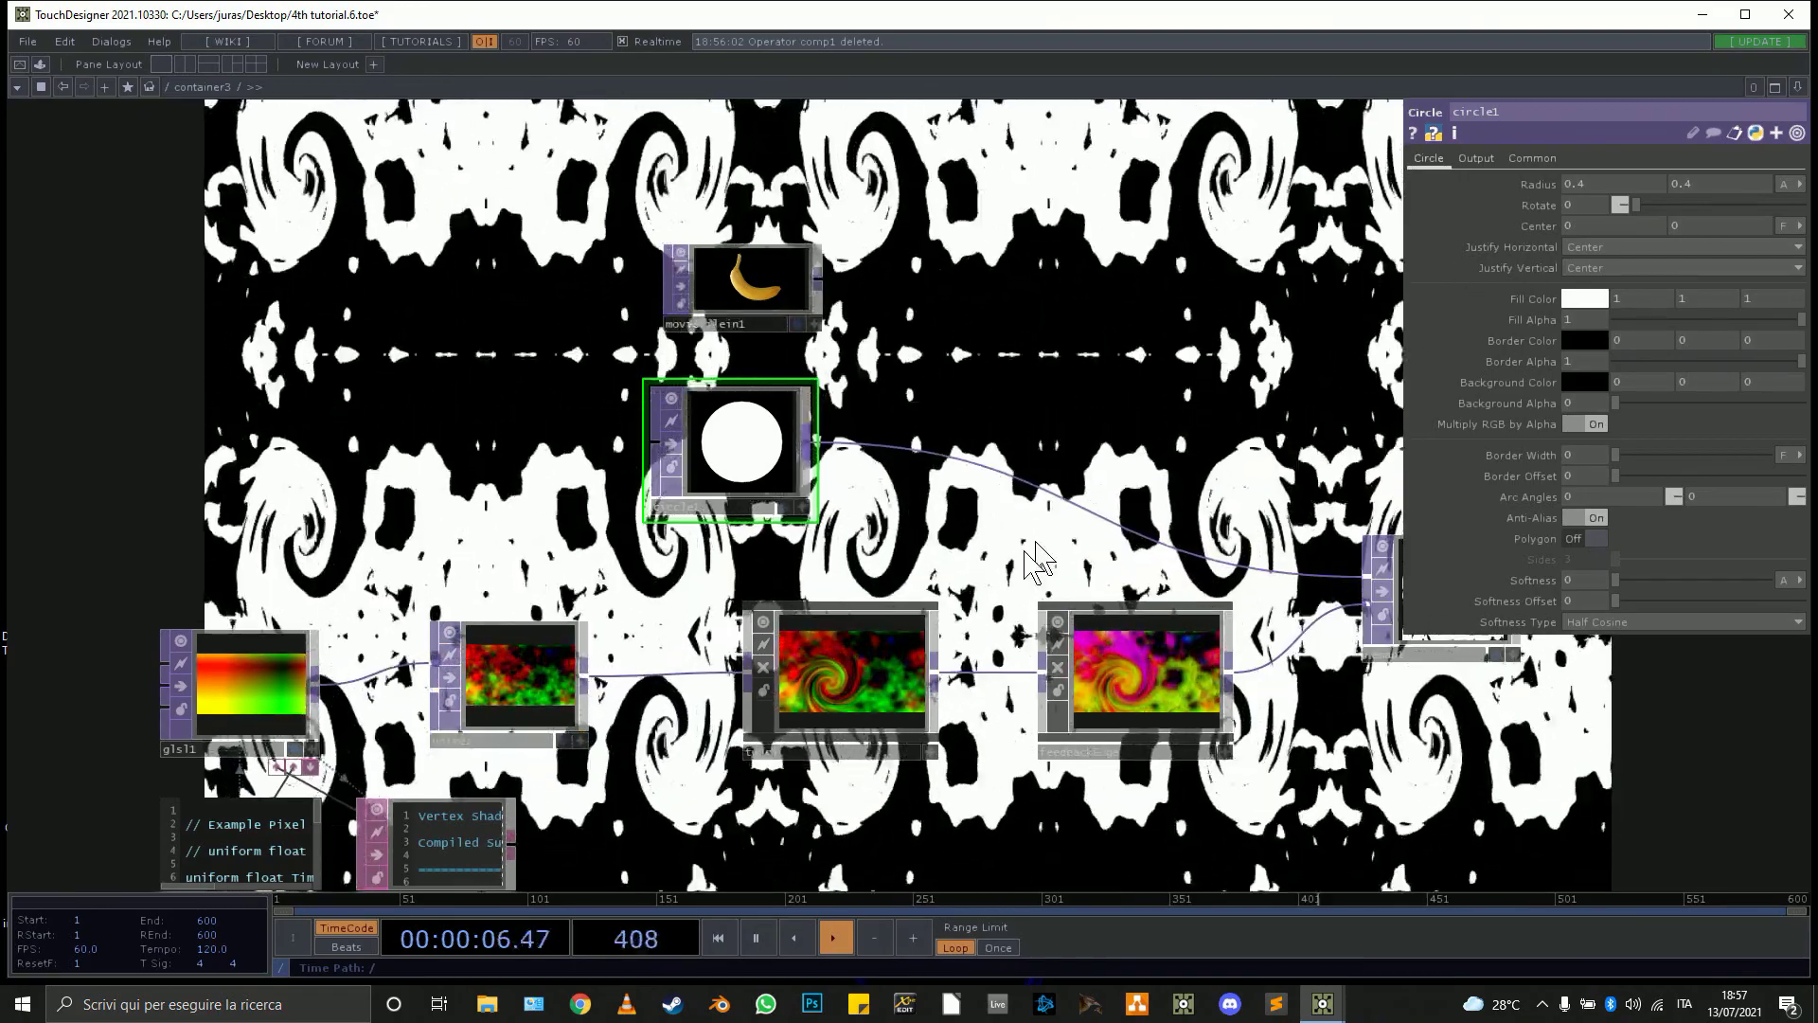
Set circle1's Fill Alpha to 0.
left_click_drag(1273, 573, 848, 469)
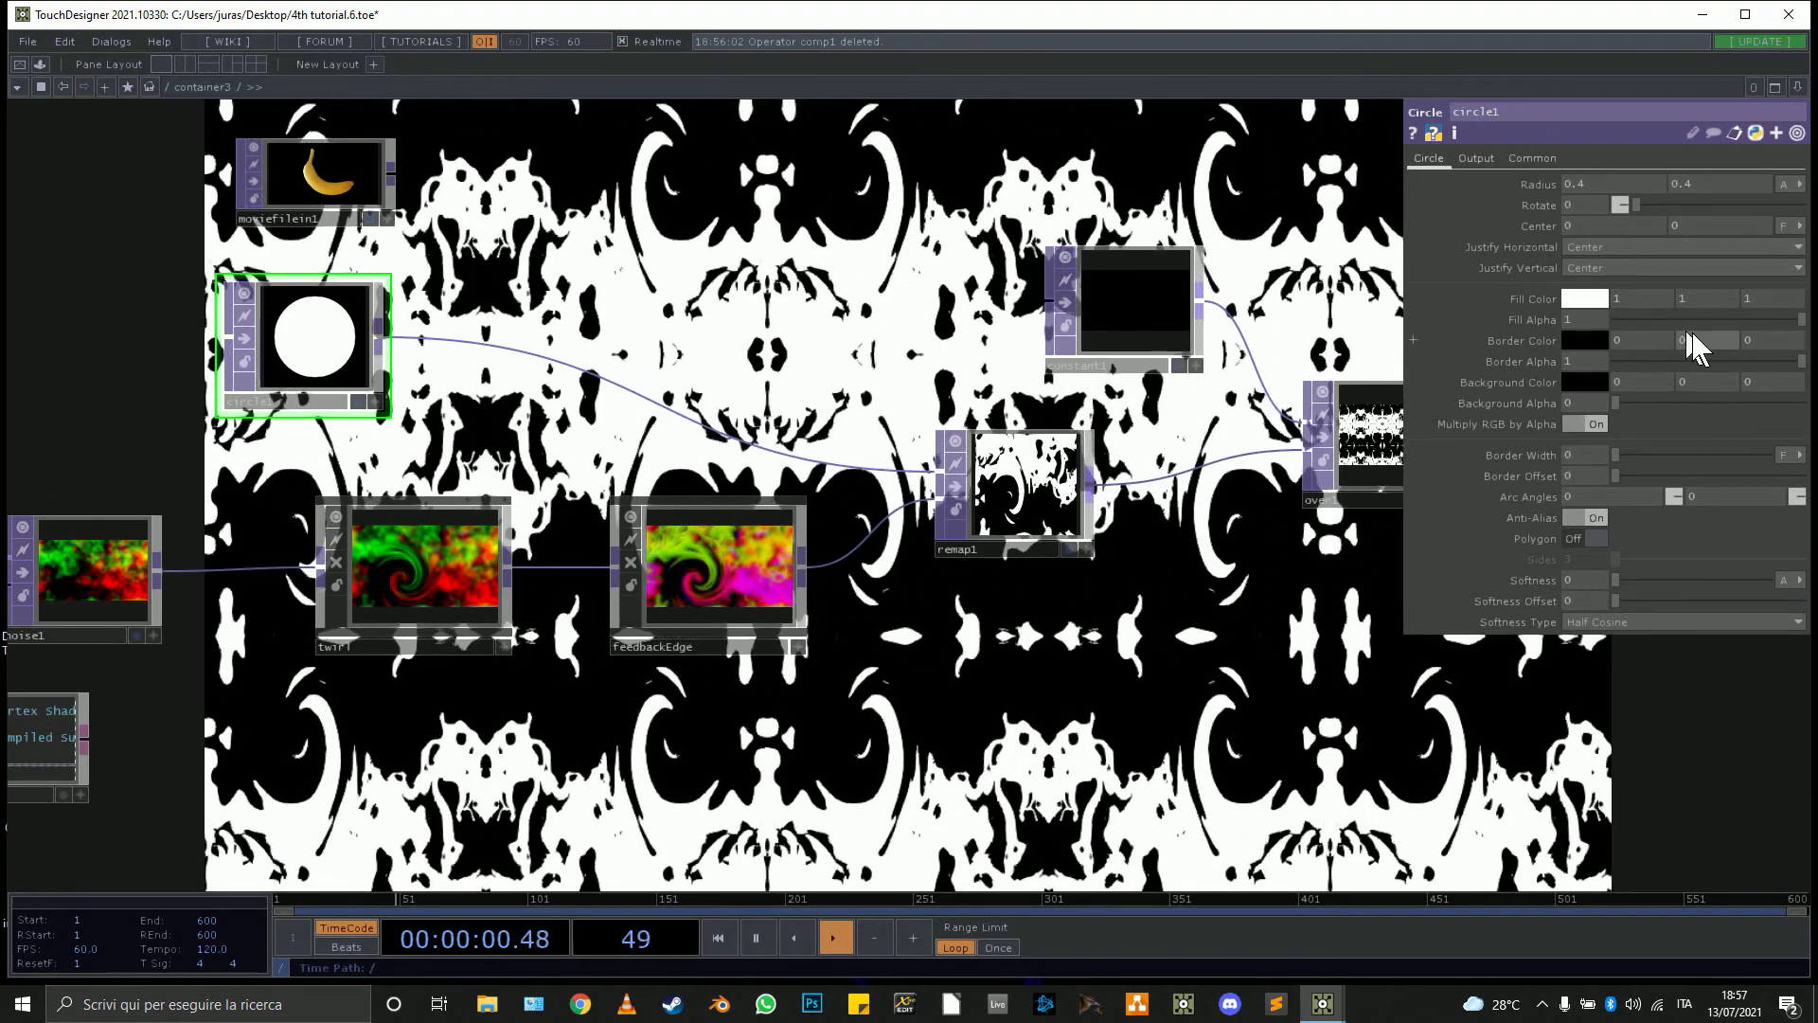
left_click(1691, 322)
left_click_drag(1691, 324, 1546, 400)
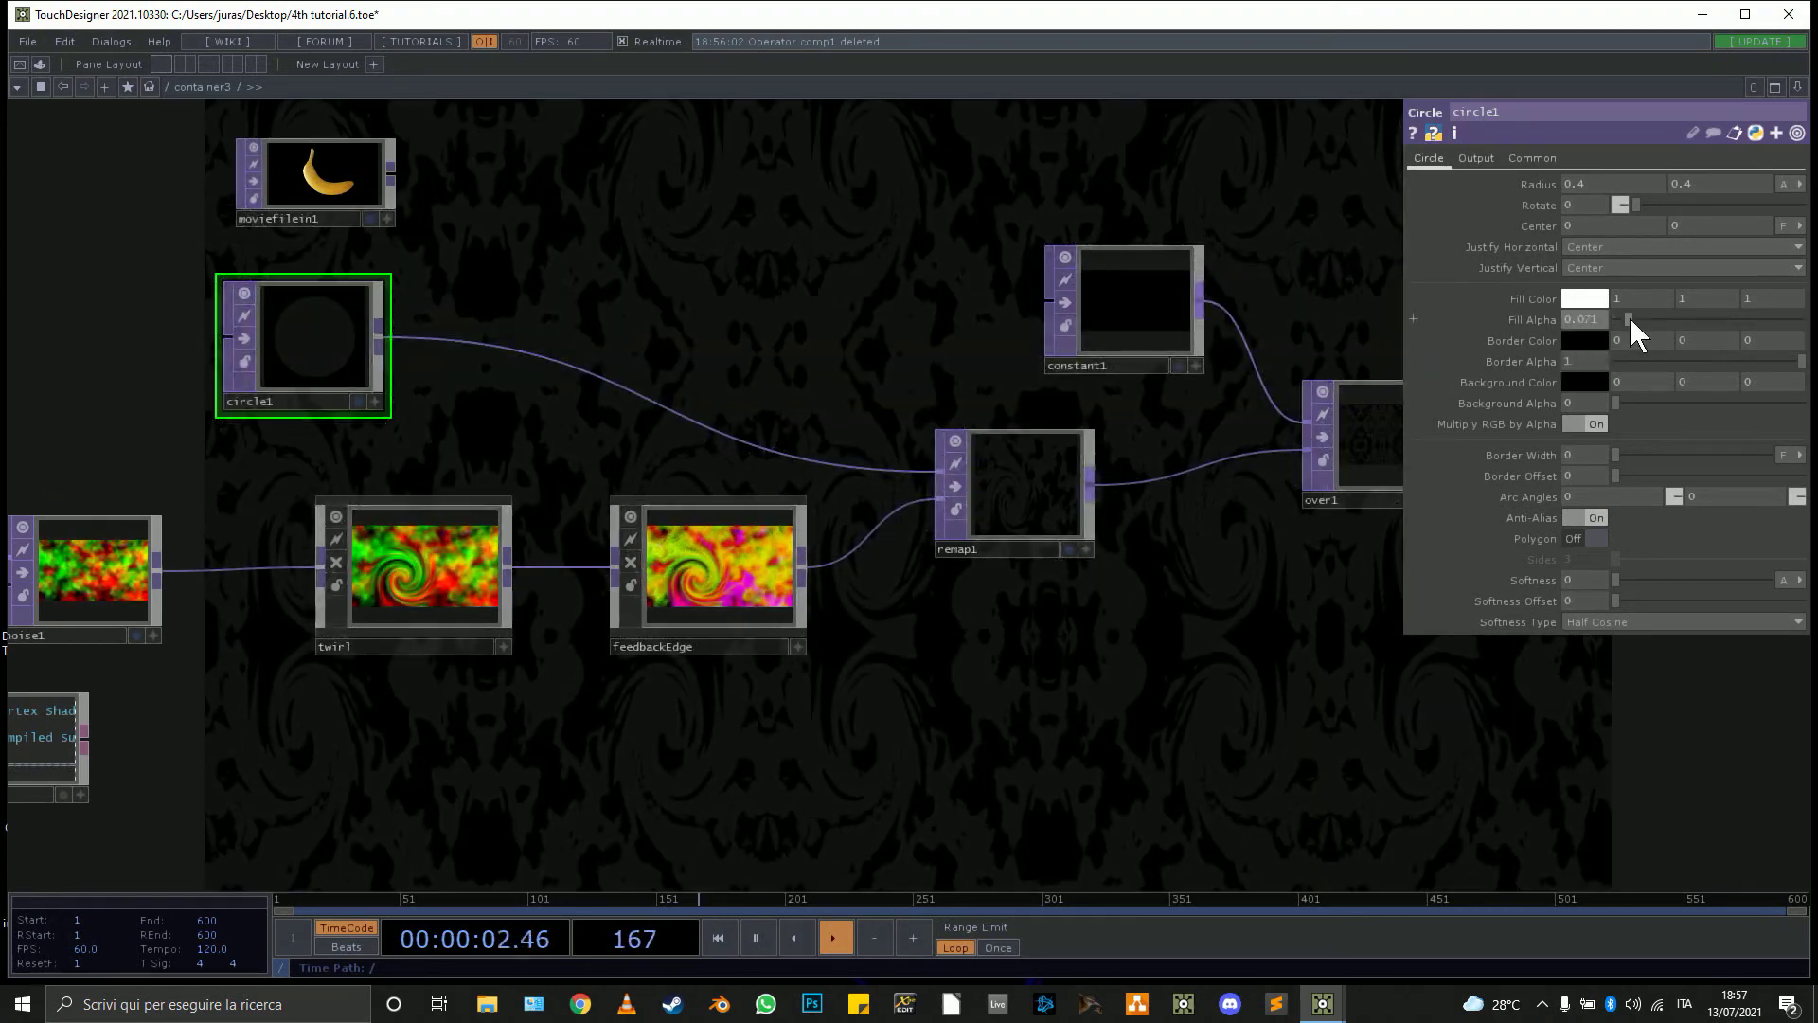
left_click_drag(1630, 320, 1568, 324)
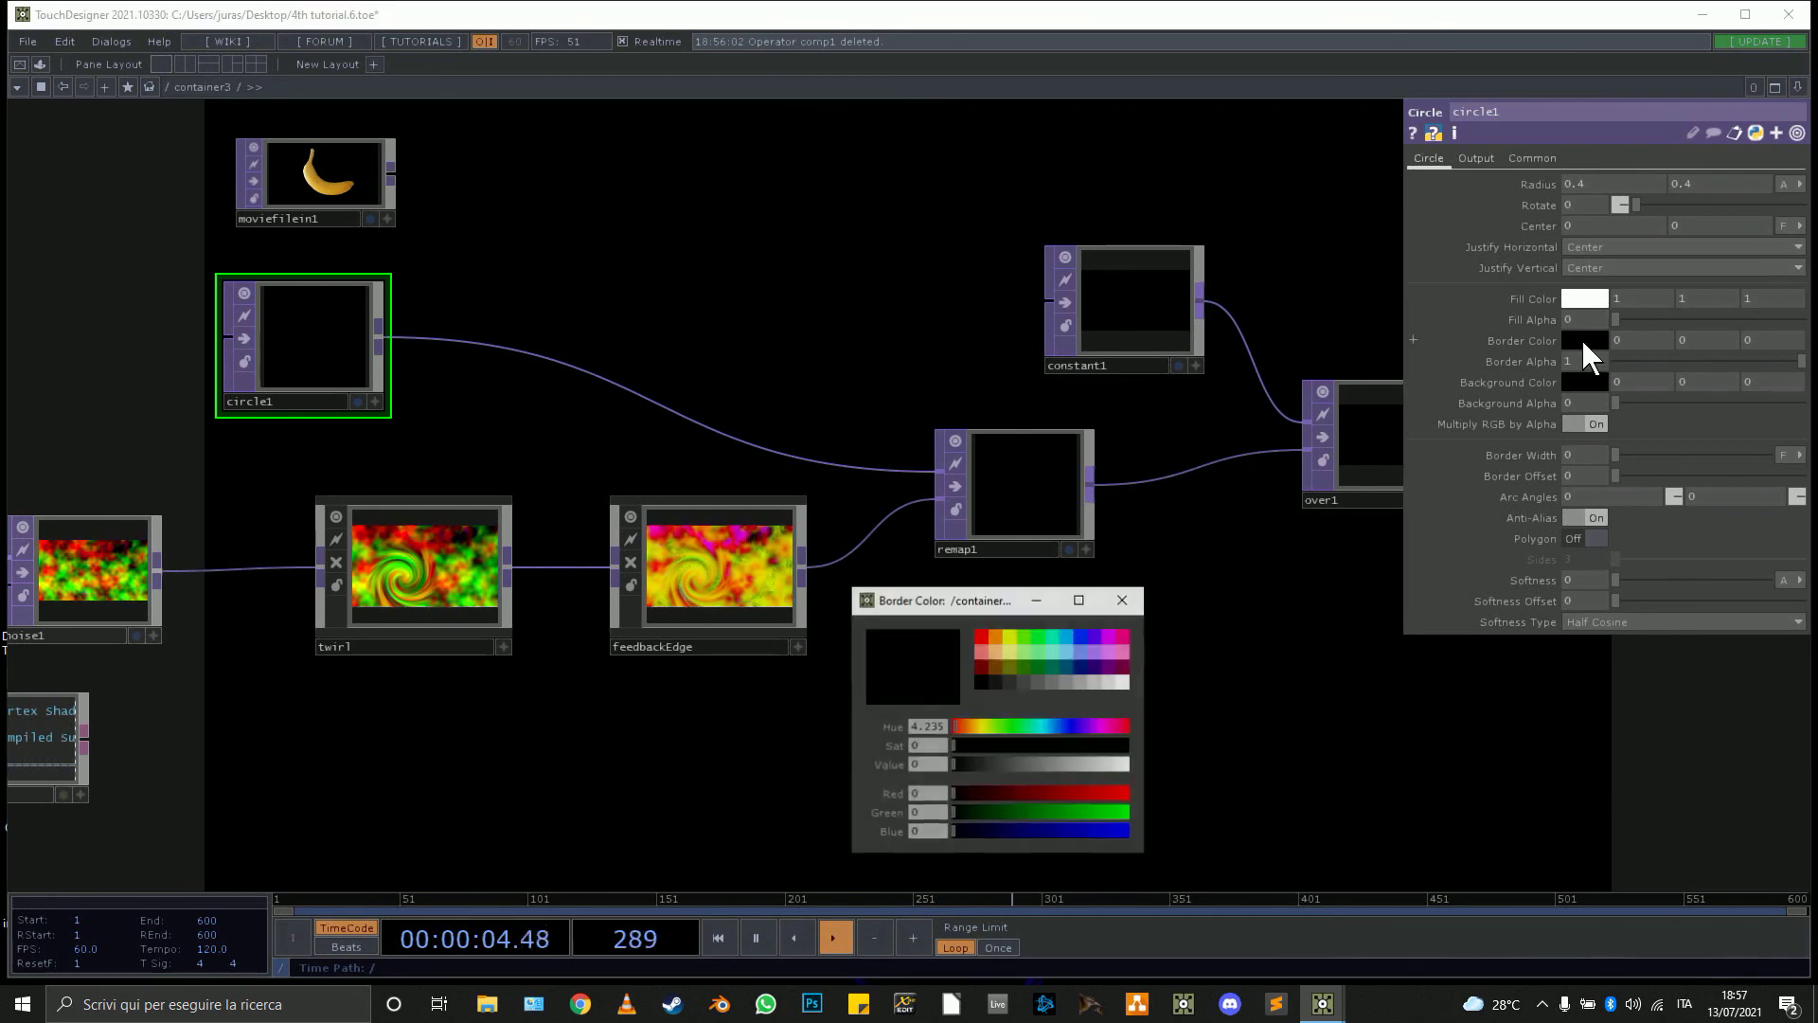
Set circle1's Border Color to white and its Border Width to about 0.0912.
left_click(1123, 682)
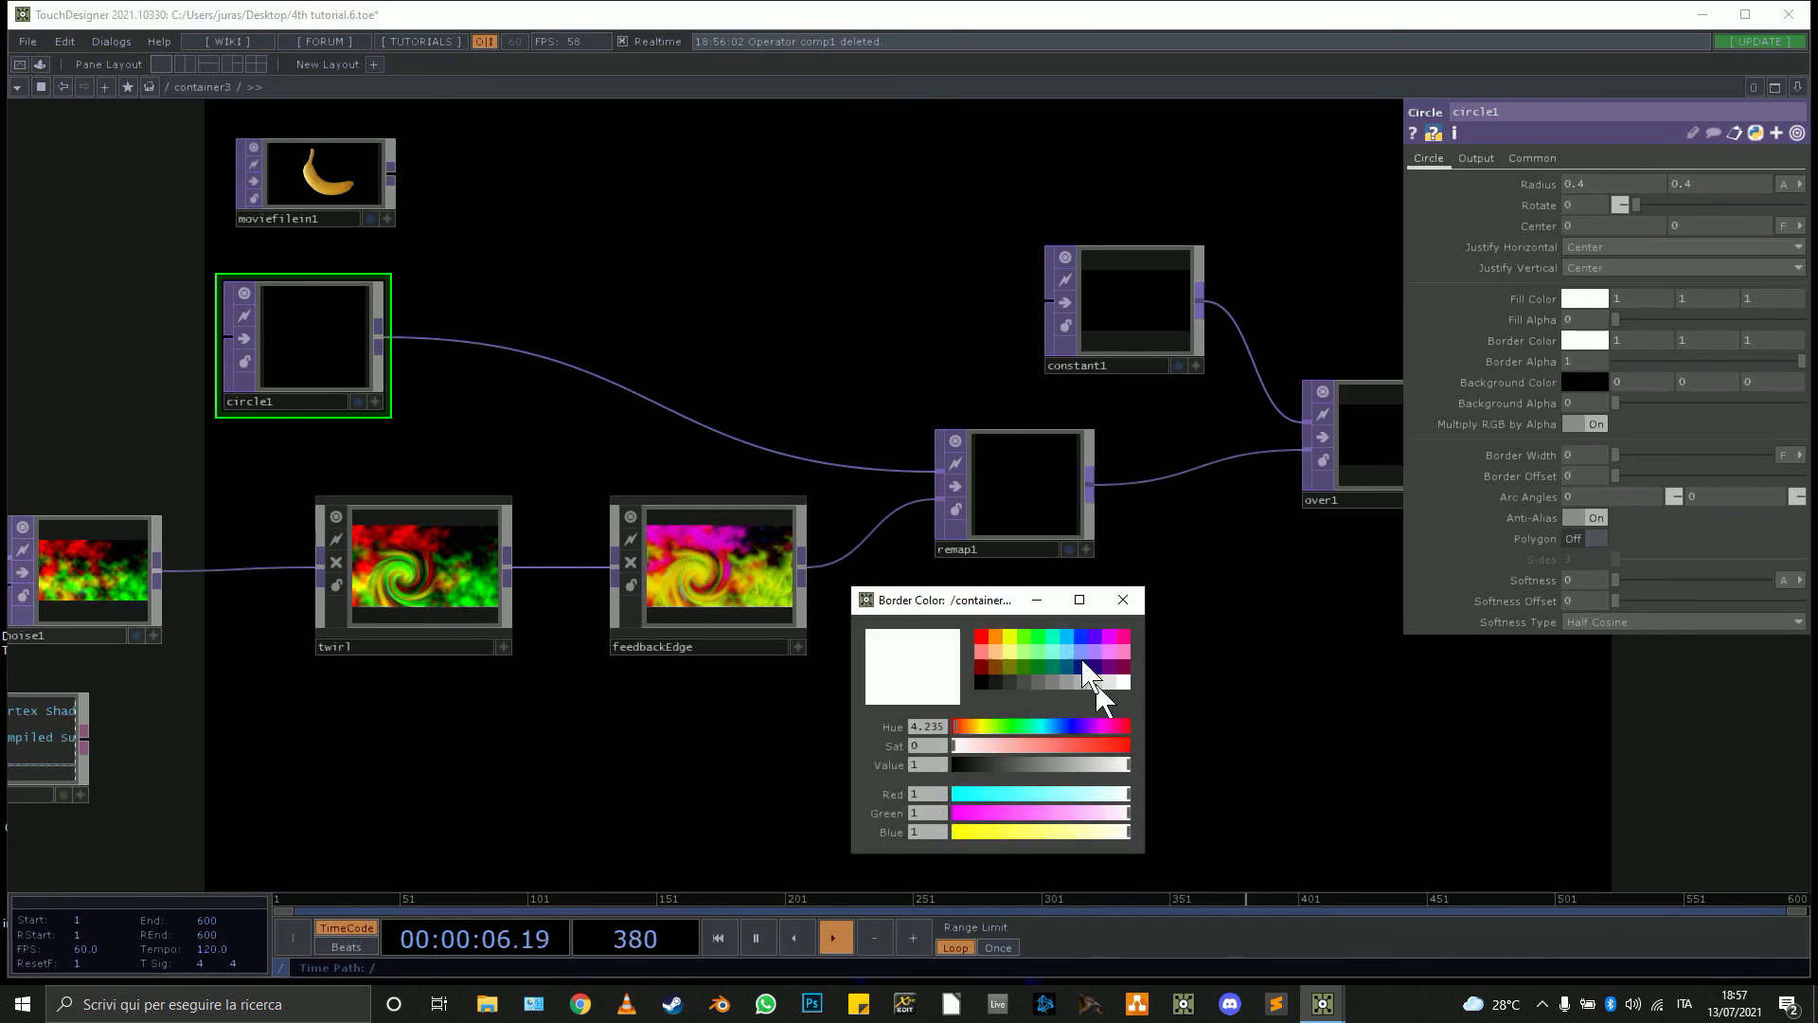
left_click(1123, 599)
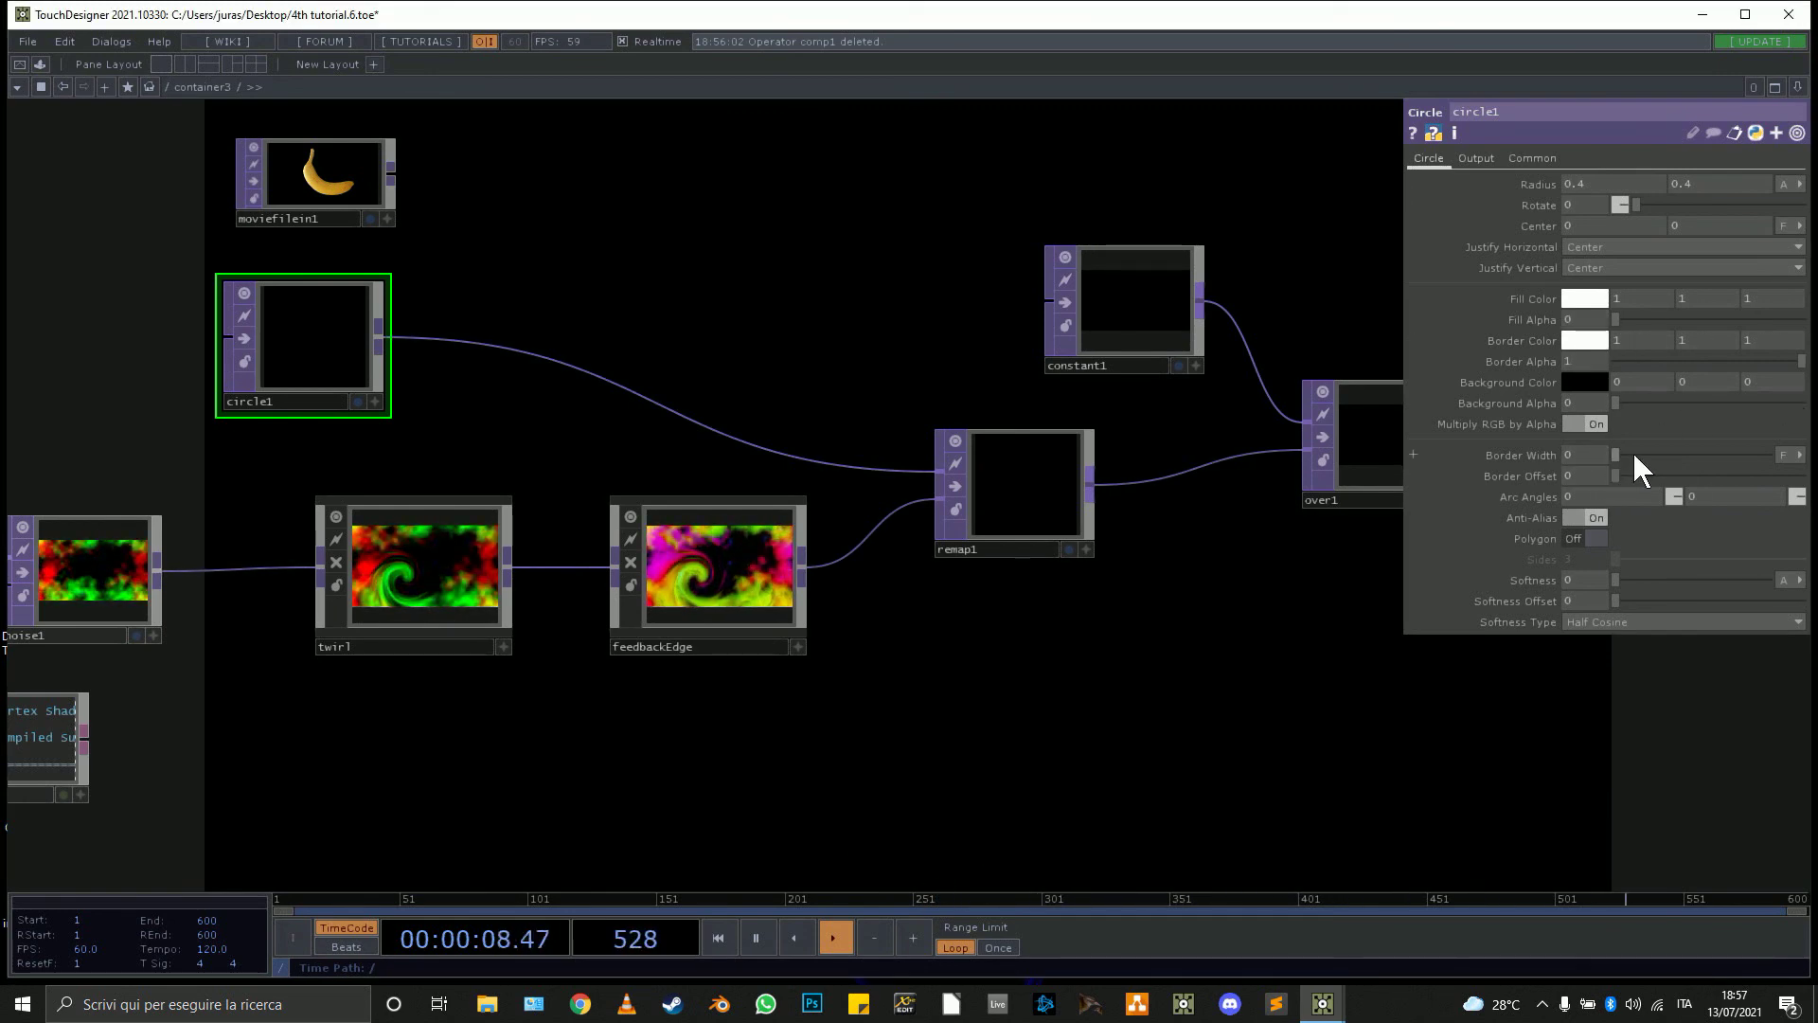
left_click_drag(1626, 453, 1719, 483)
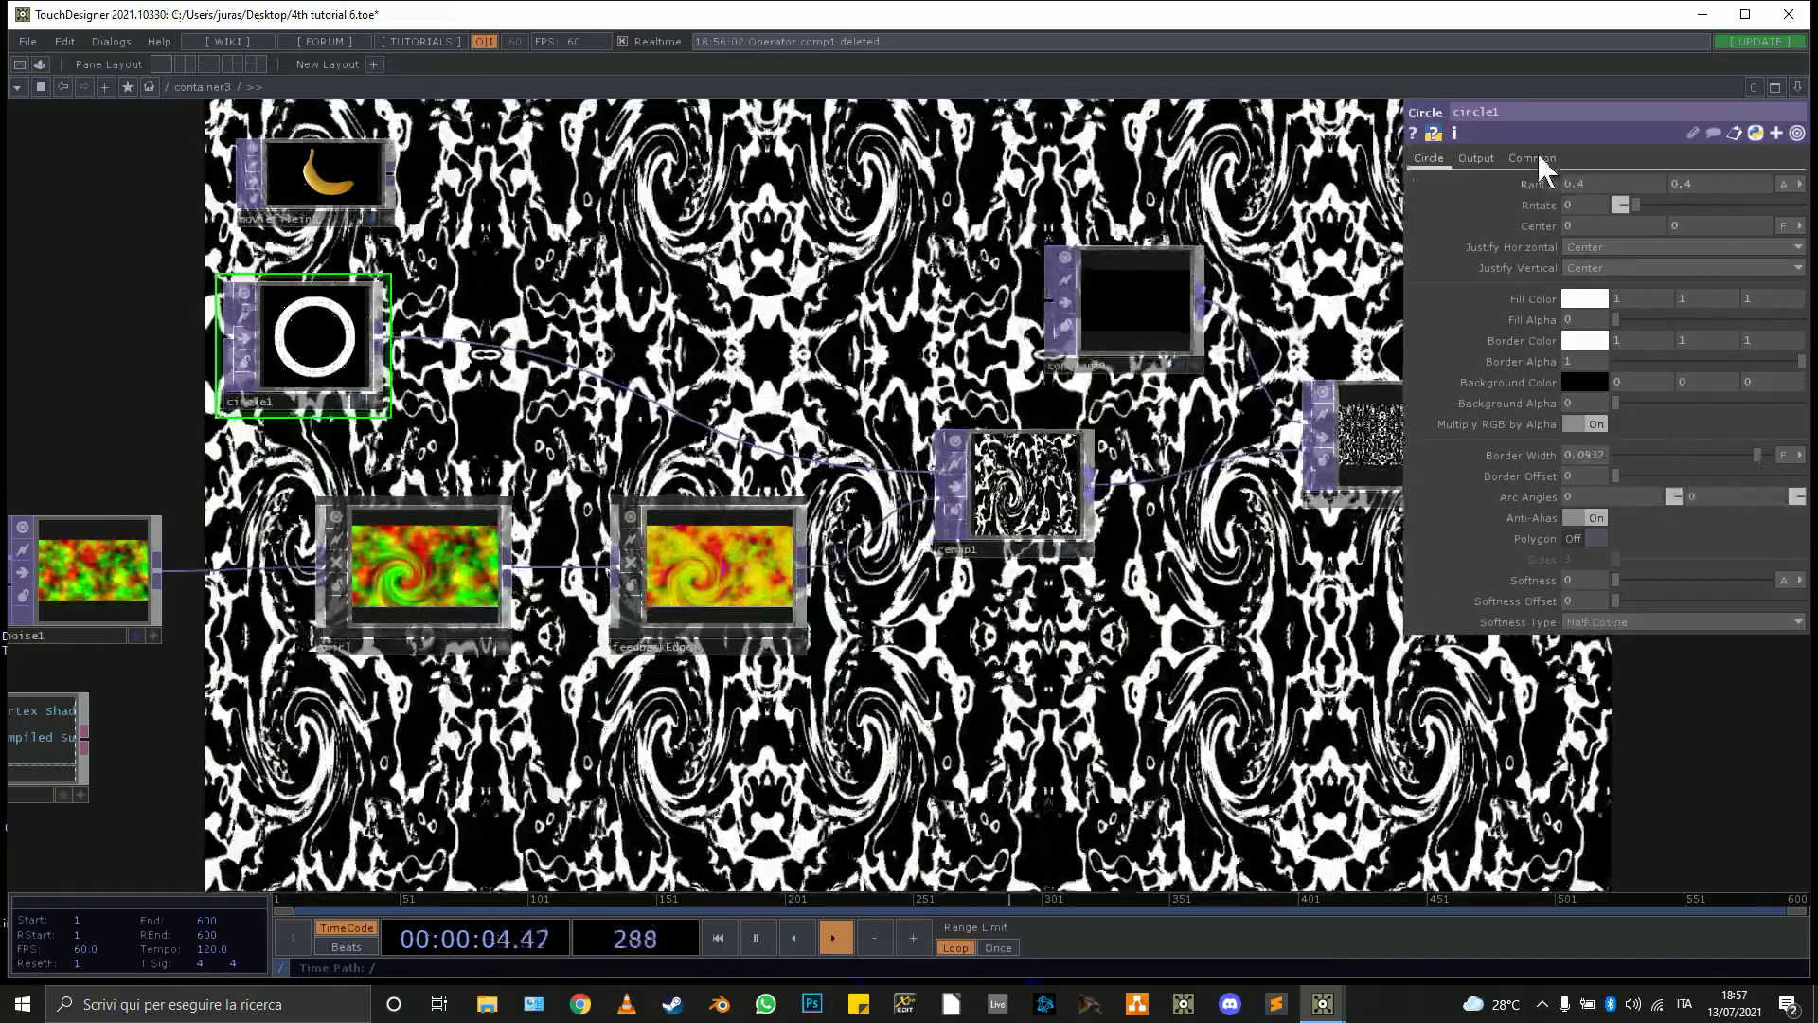
left_click(1534, 157)
left_click_drag(1536, 201, 1535, 177)
Set remap1's Extend to Repeat, leaving Flip Horizontal Direction off.
left_click(1018, 492)
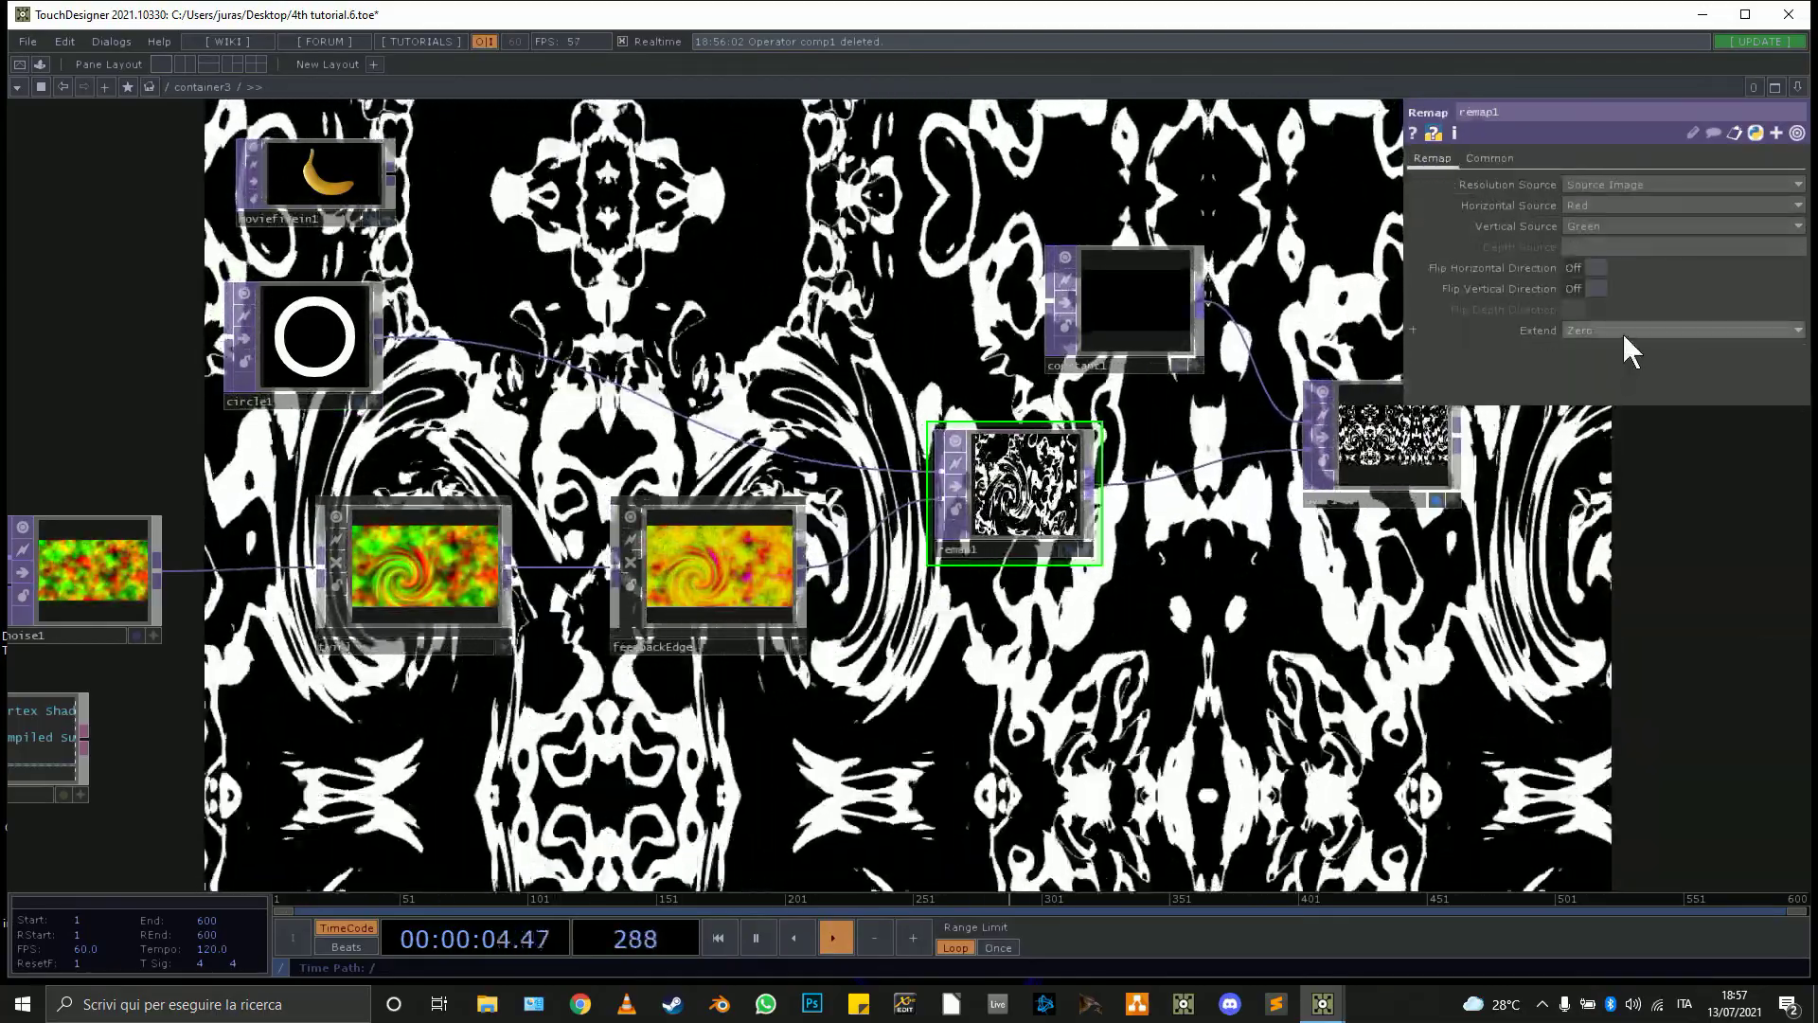
left_click(1622, 330)
left_click(1600, 382)
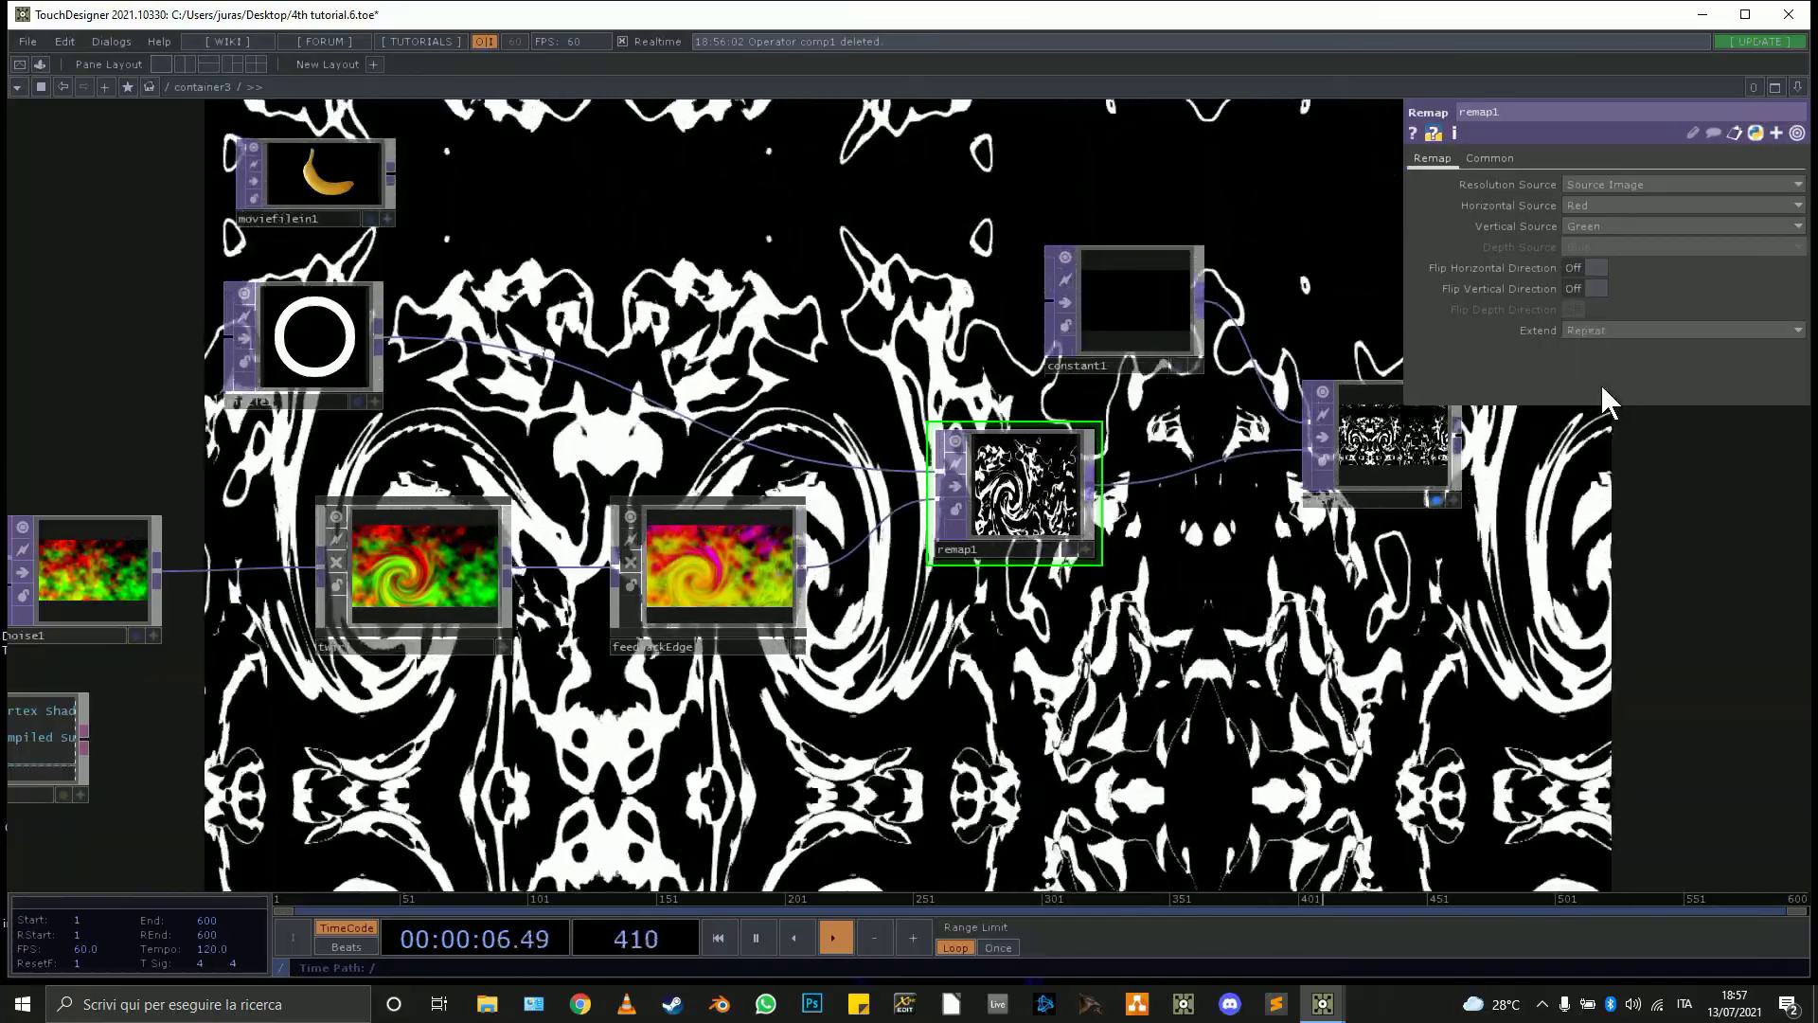
left_click(1574, 269)
left_click(1568, 266)
Set circle1's resolution to 1280 x 720.
left_click_drag(1195, 559, 799, 534)
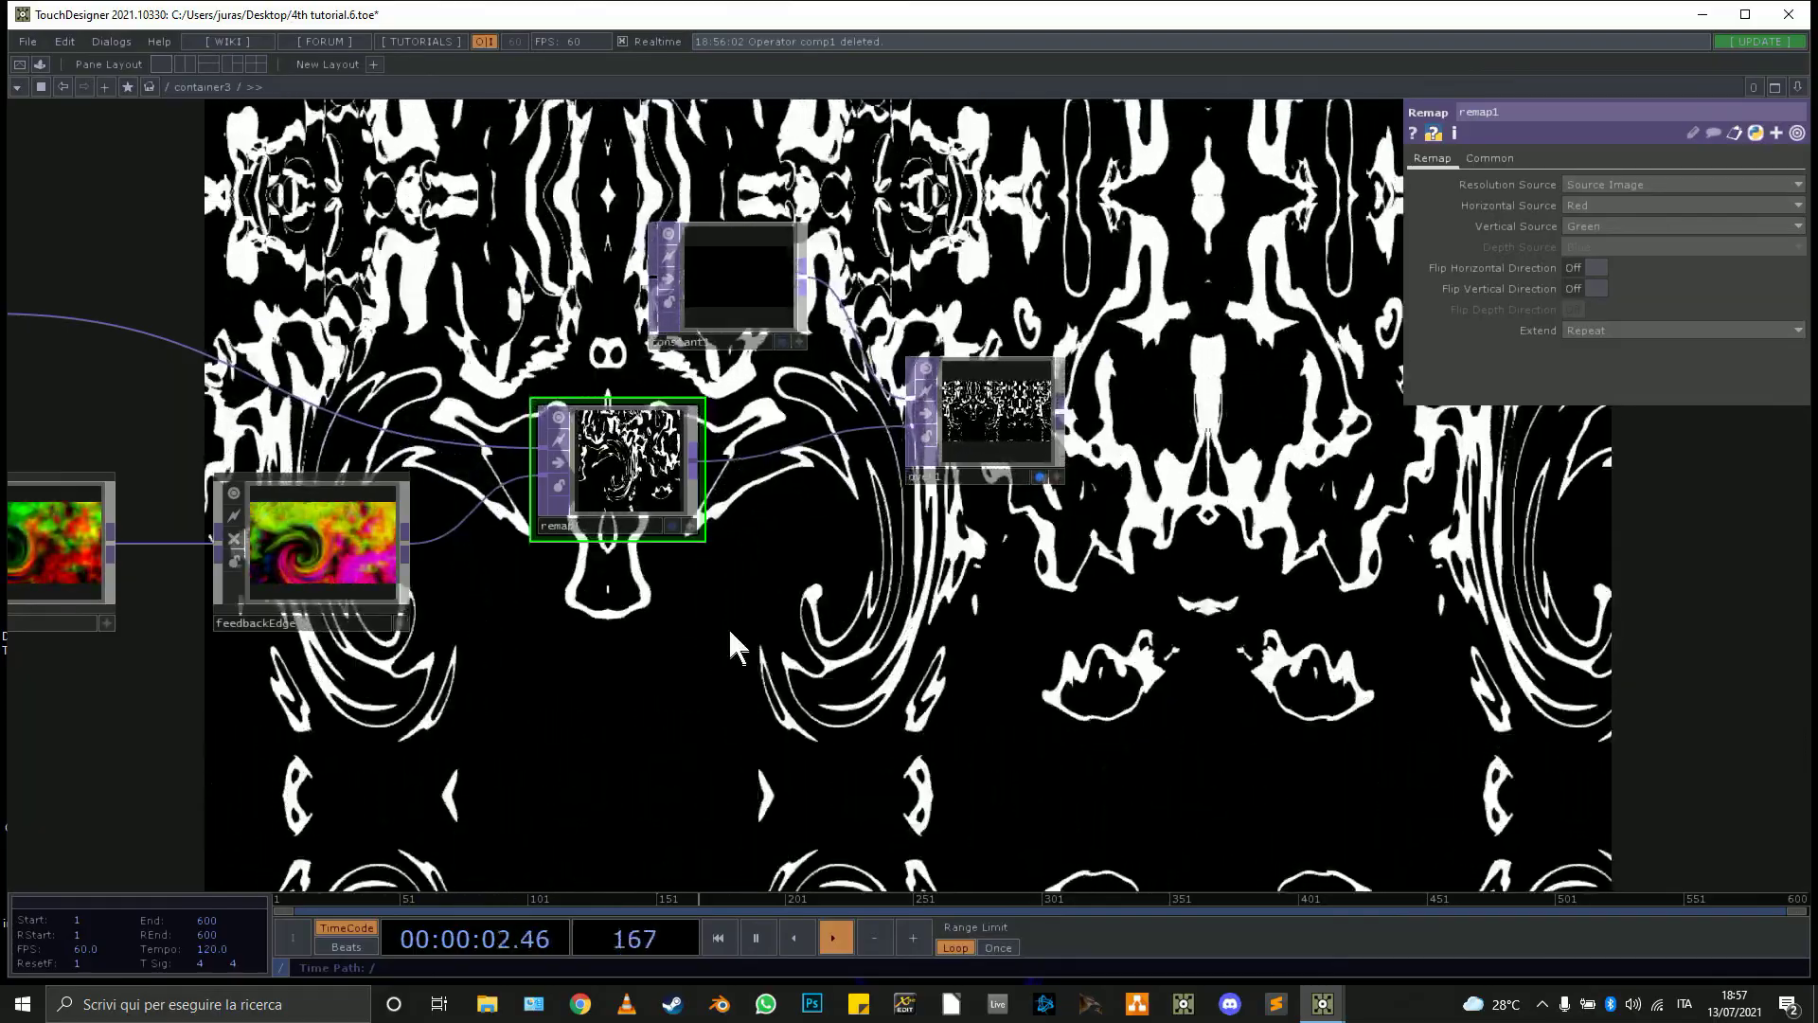
left_click_drag(729, 627, 1576, 648)
left_click(820, 326)
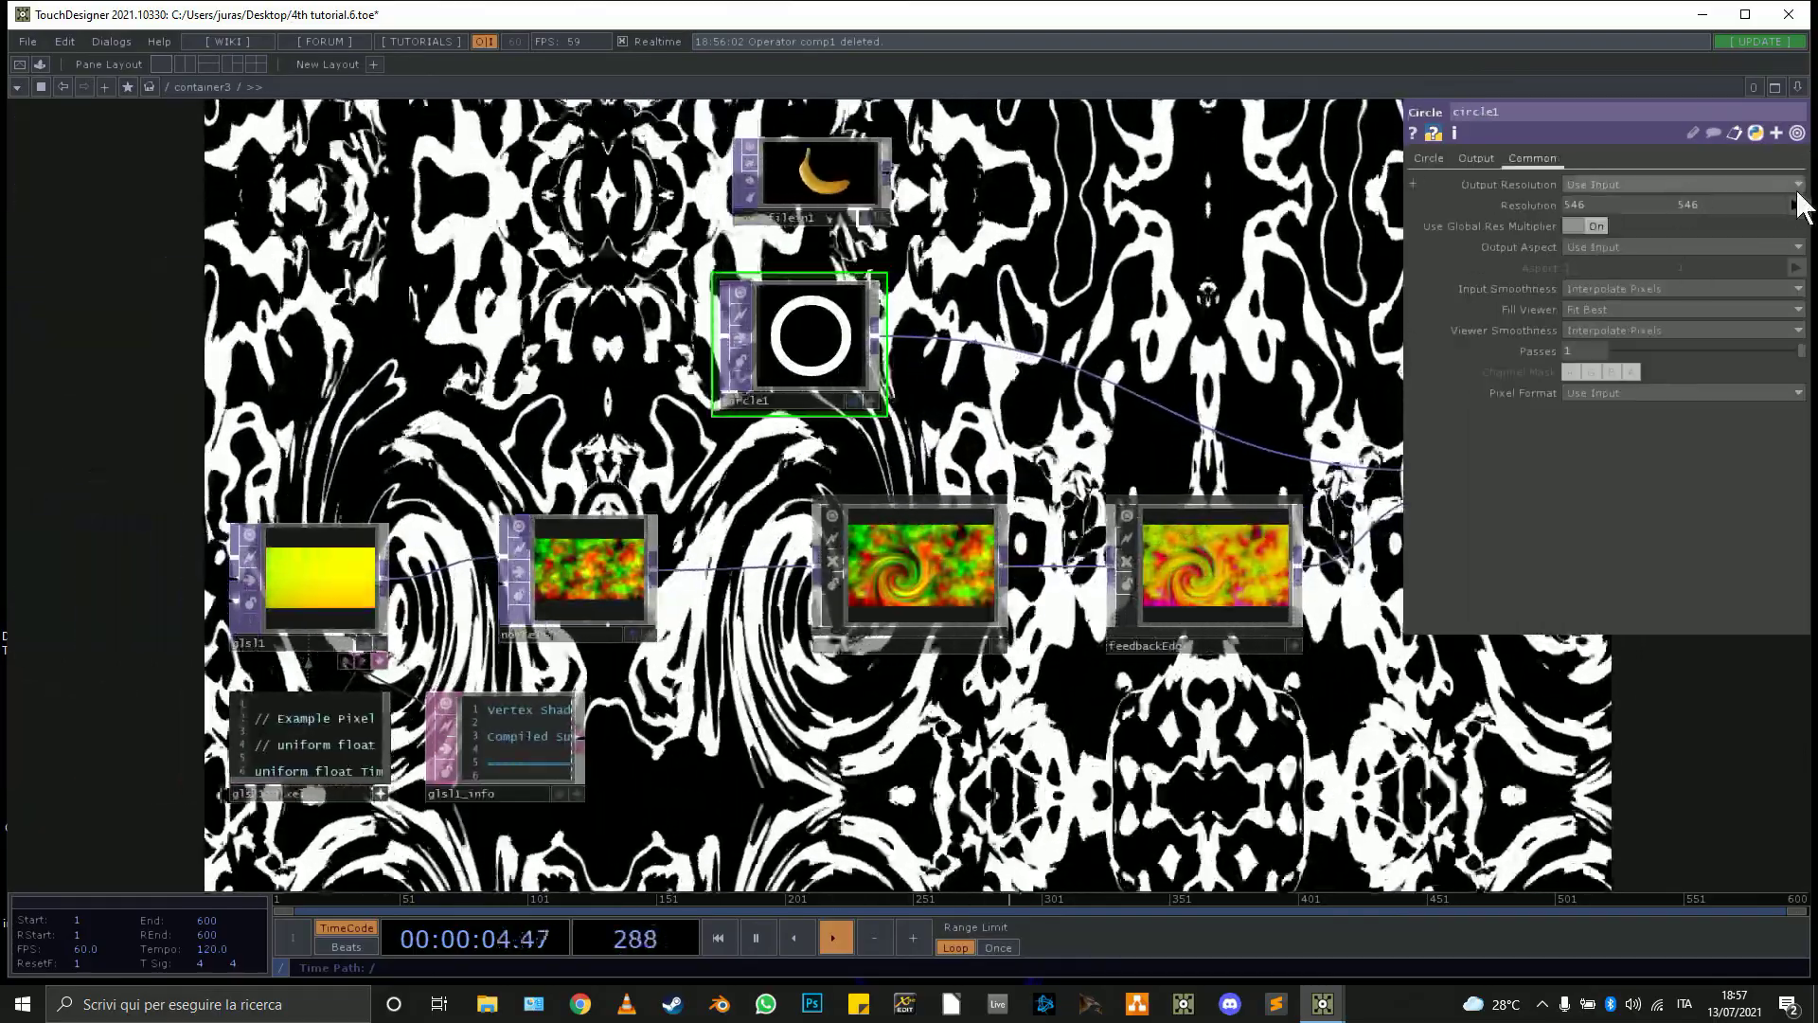
left_click(1796, 206)
left_click(1772, 291)
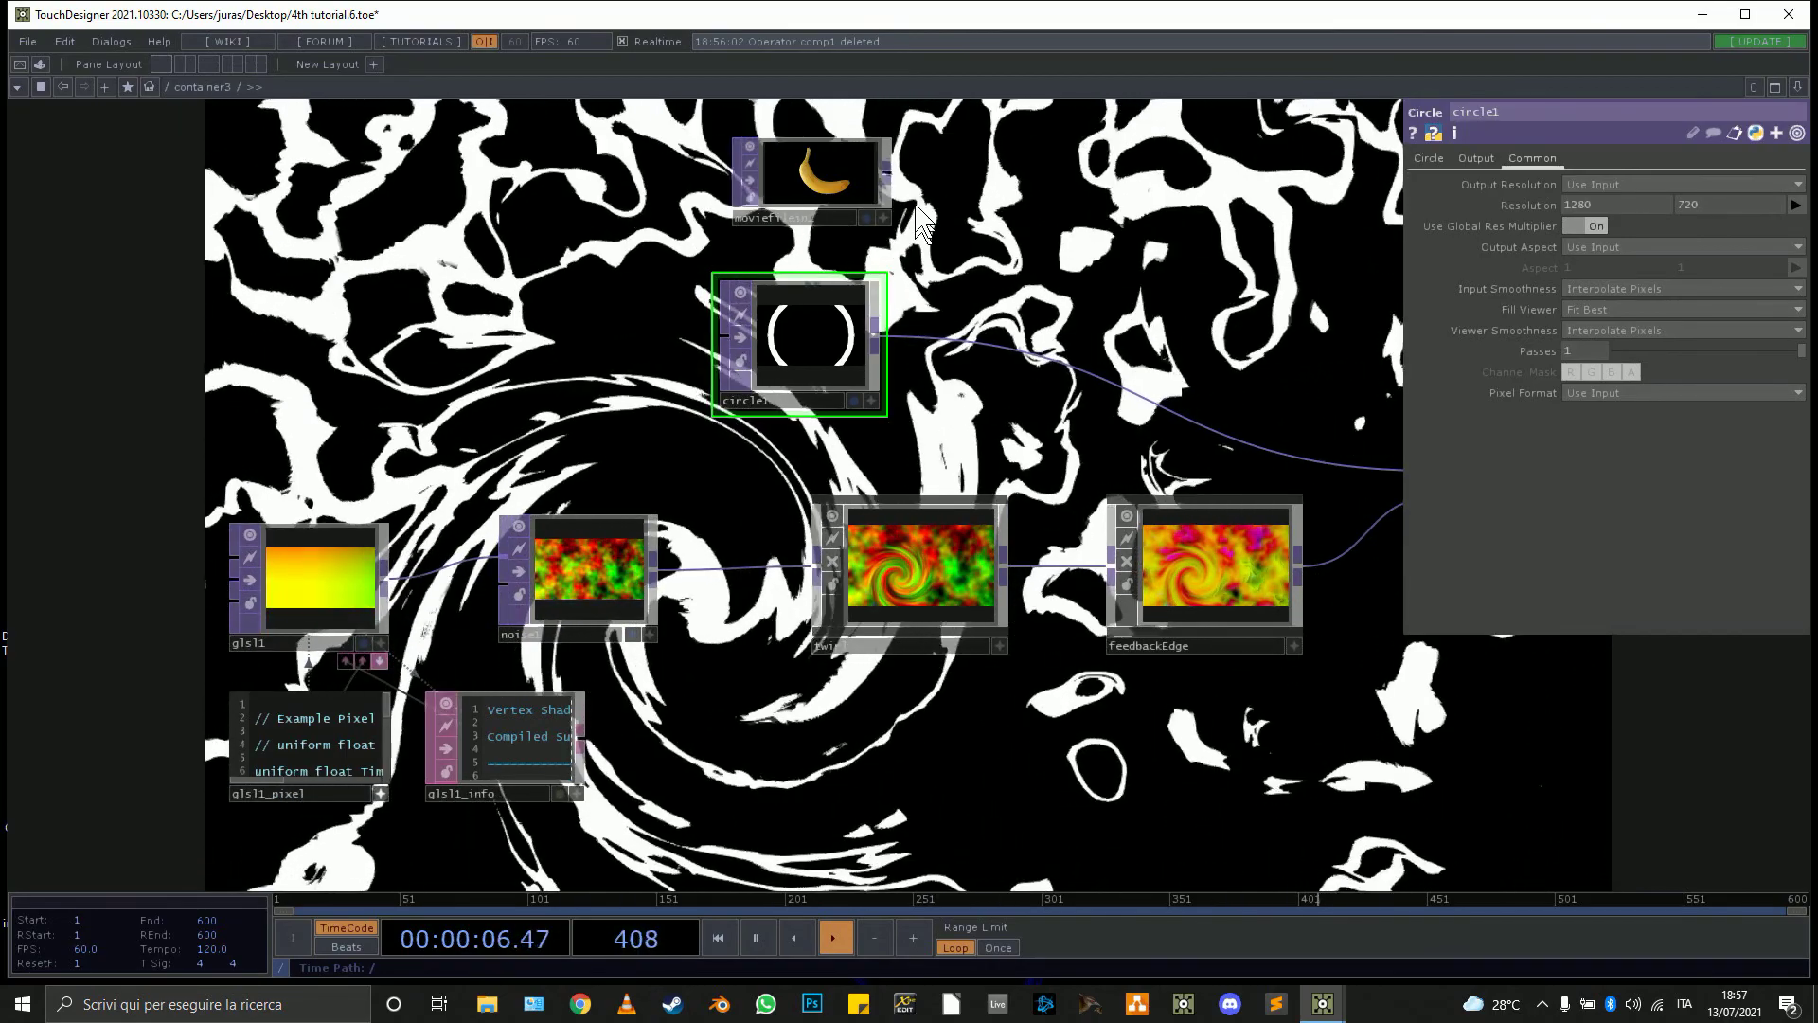
Move over1 and remap1 further along the network to open space after feedbackEdge.
left_click_drag(1171, 341, 303, 288)
left_click_drag(1015, 381, 1248, 376)
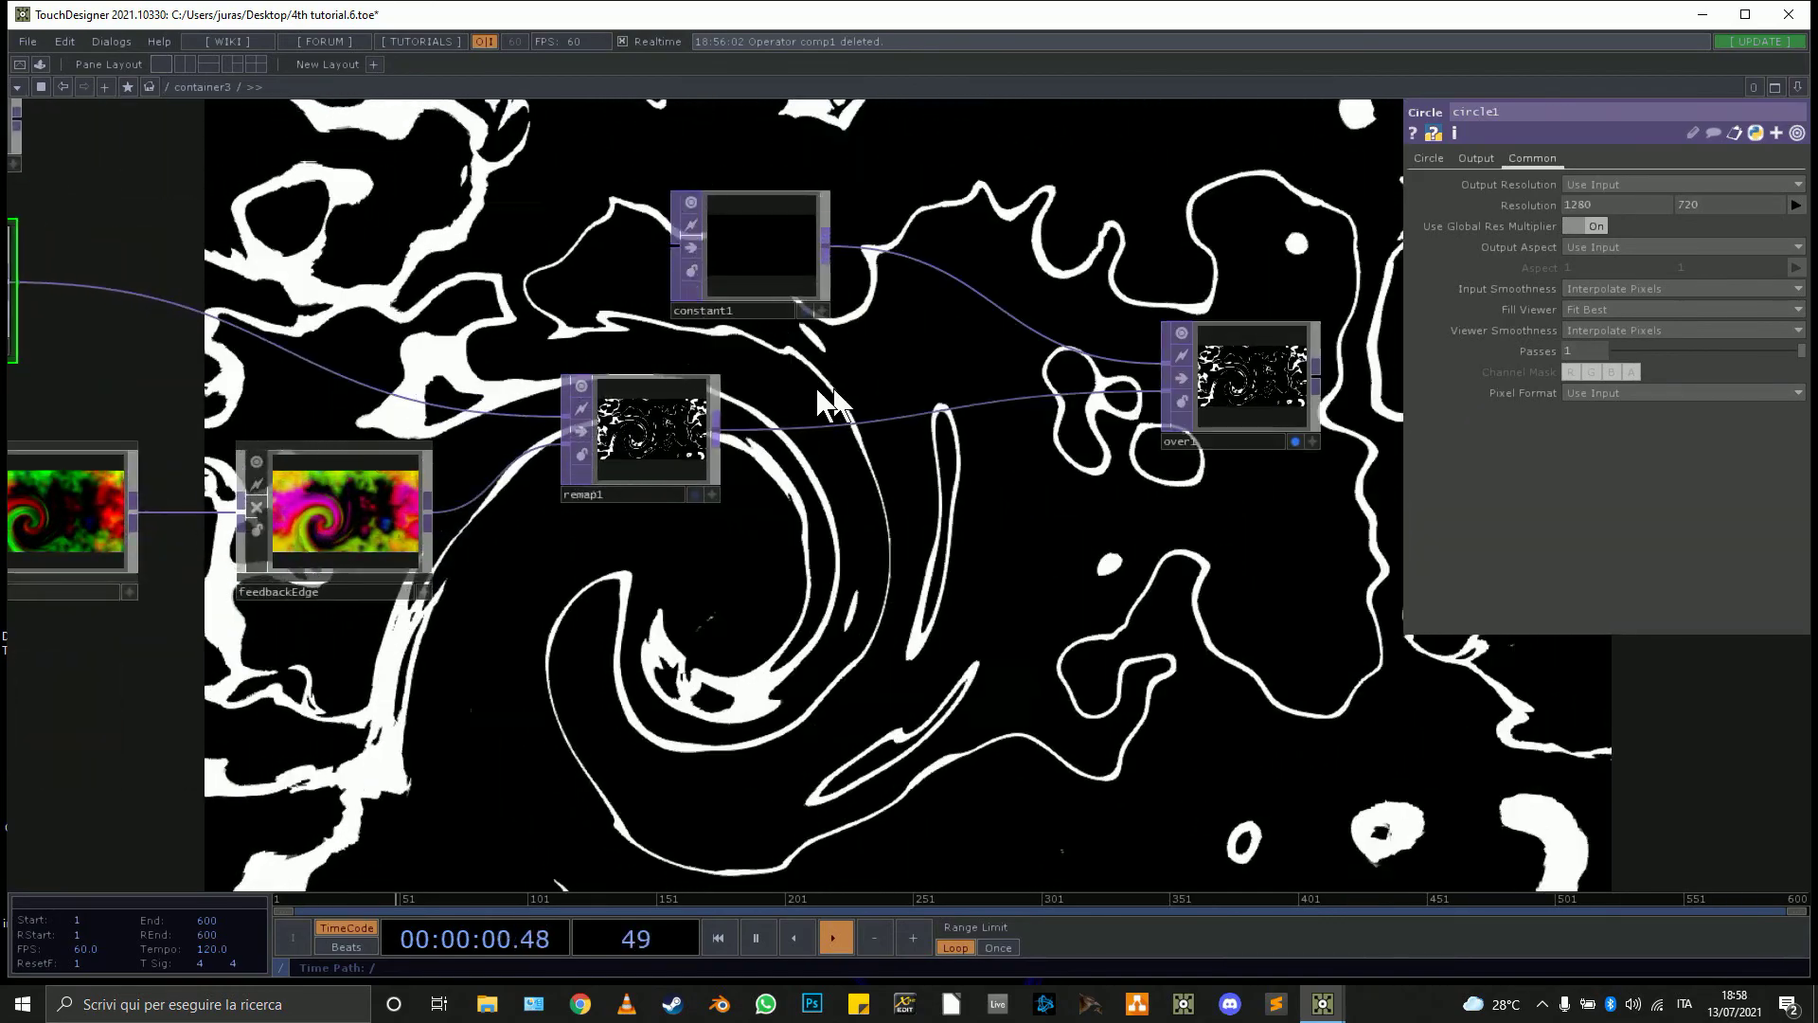
left_click_drag(659, 422, 879, 419)
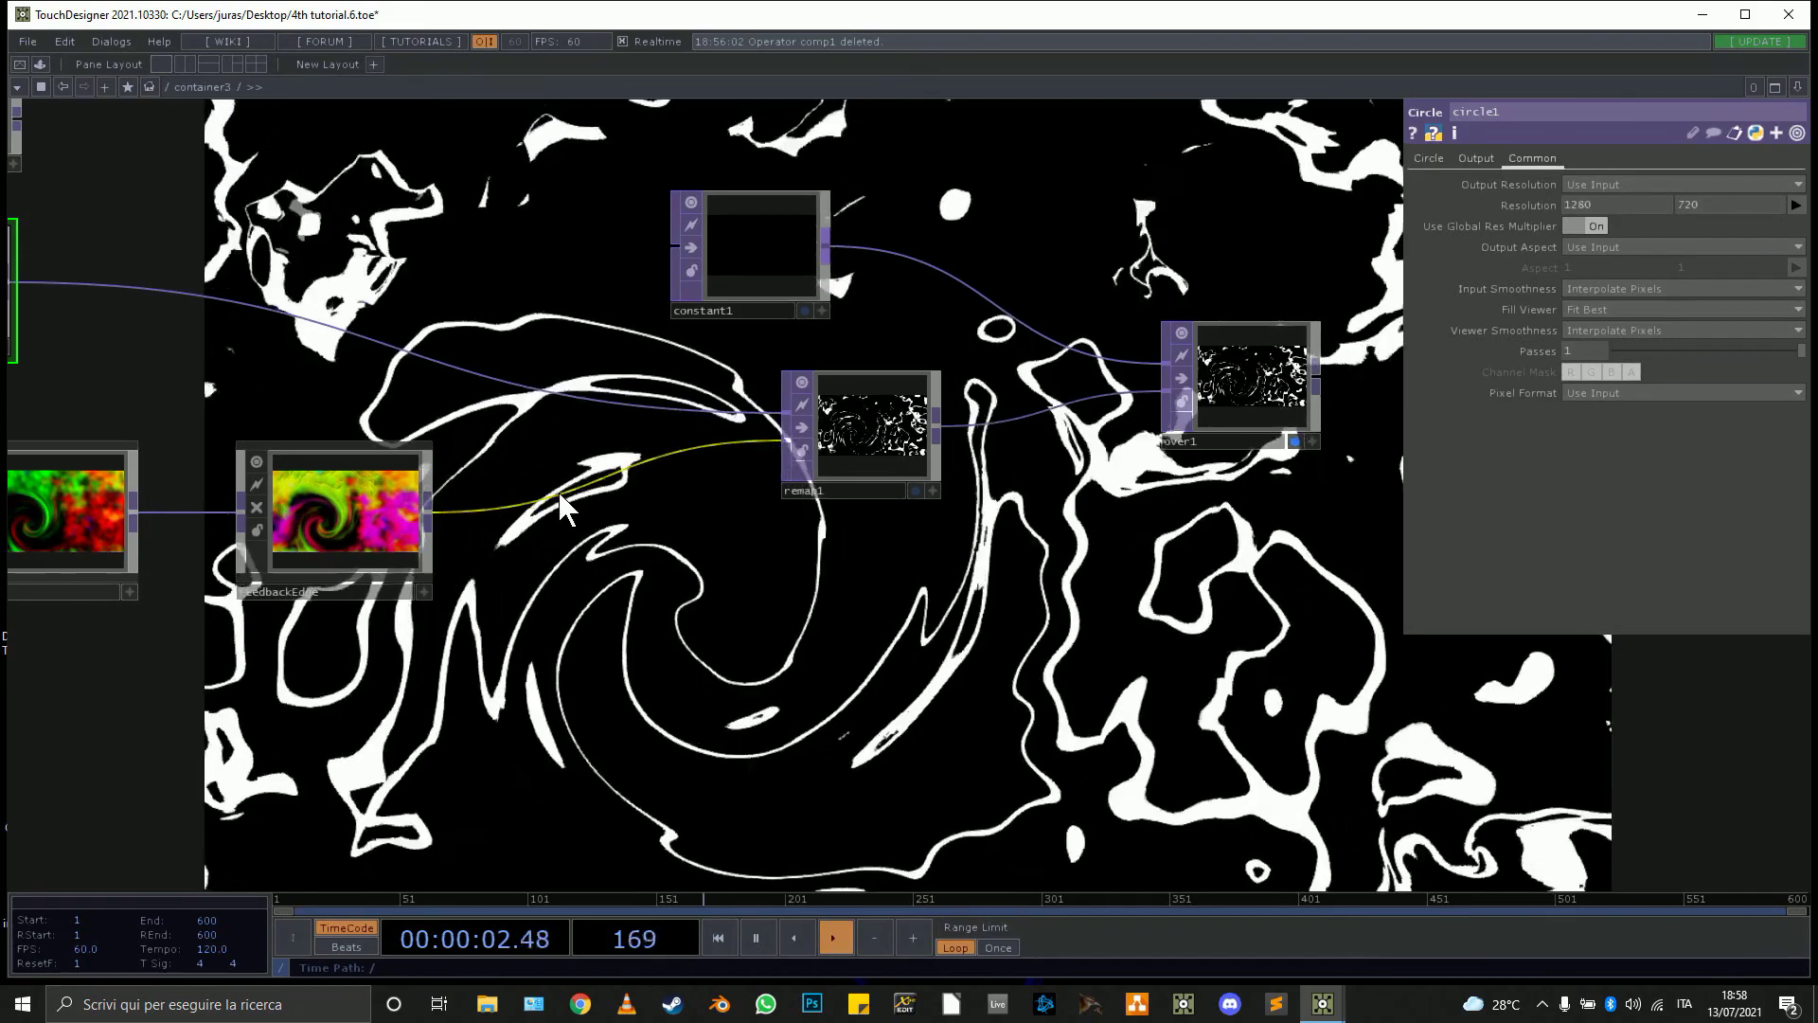
Insert a Blur TOP between feedbackEdge and remap1 and set its Filter Size to 32.
right_click(563, 504)
left_click(604, 474)
type("bl")
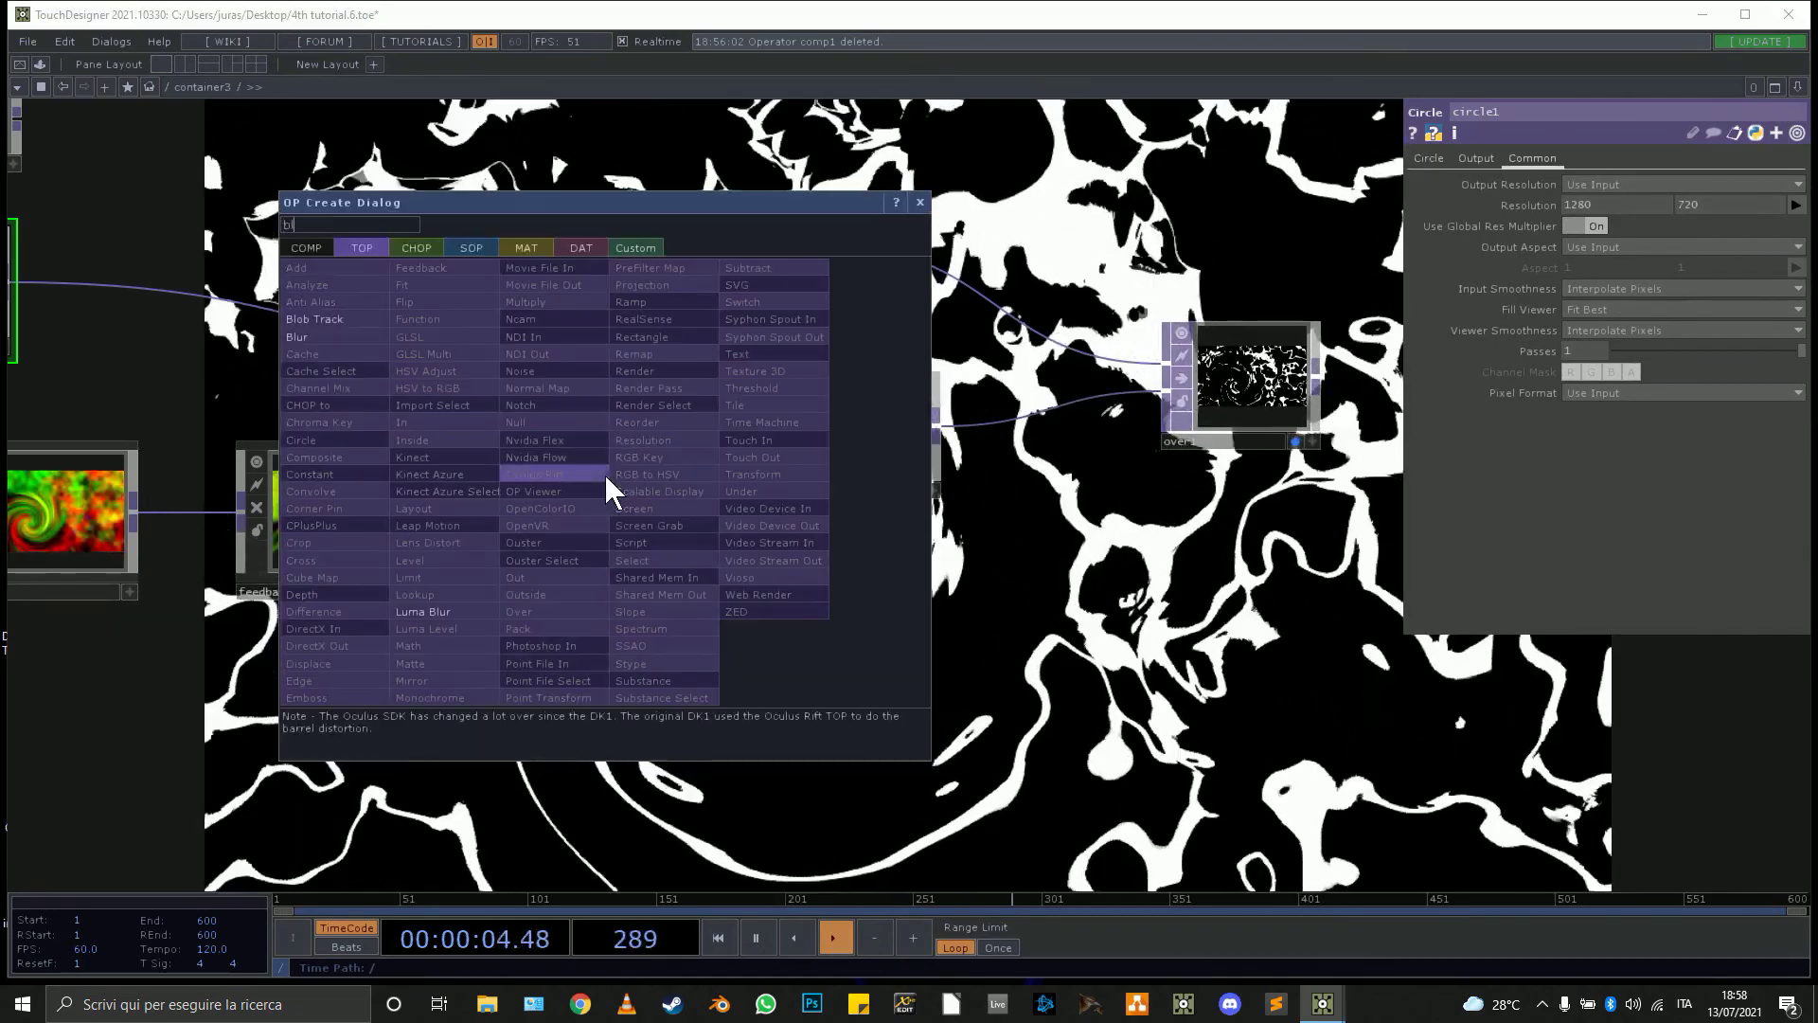
left_click(316, 337)
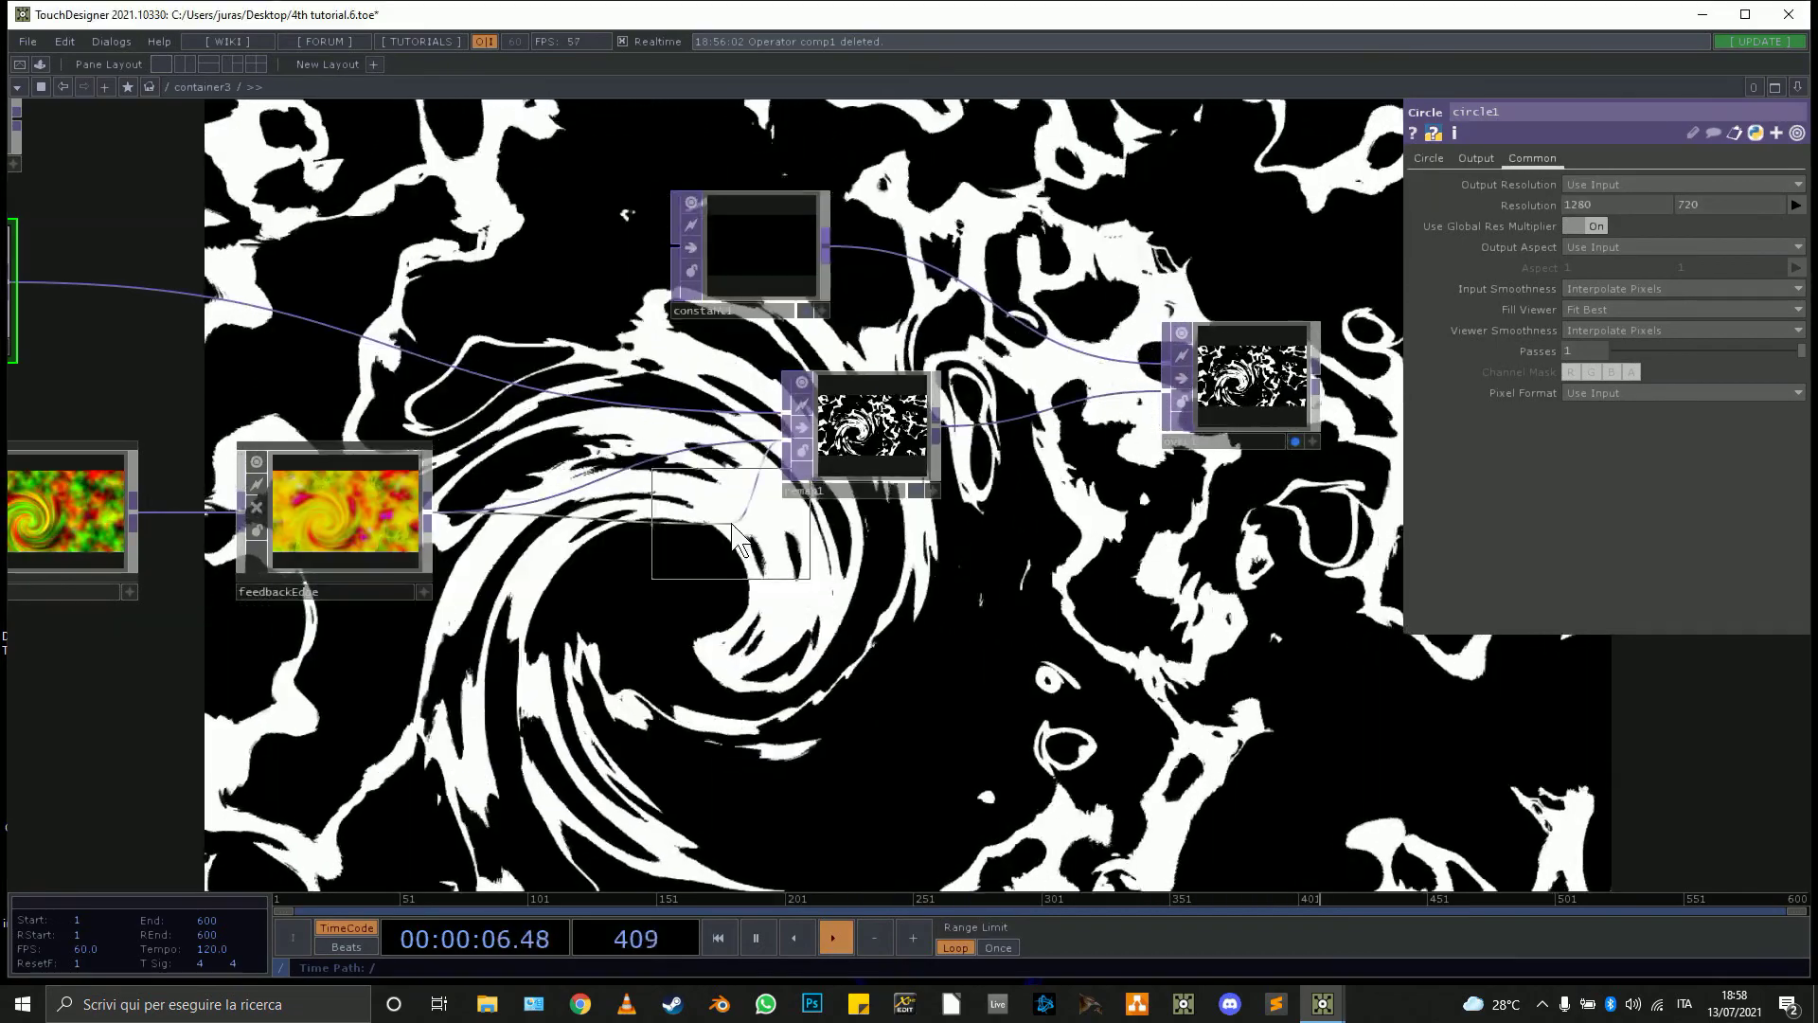
left_click(621, 538)
left_click_drag(700, 530, 713, 507)
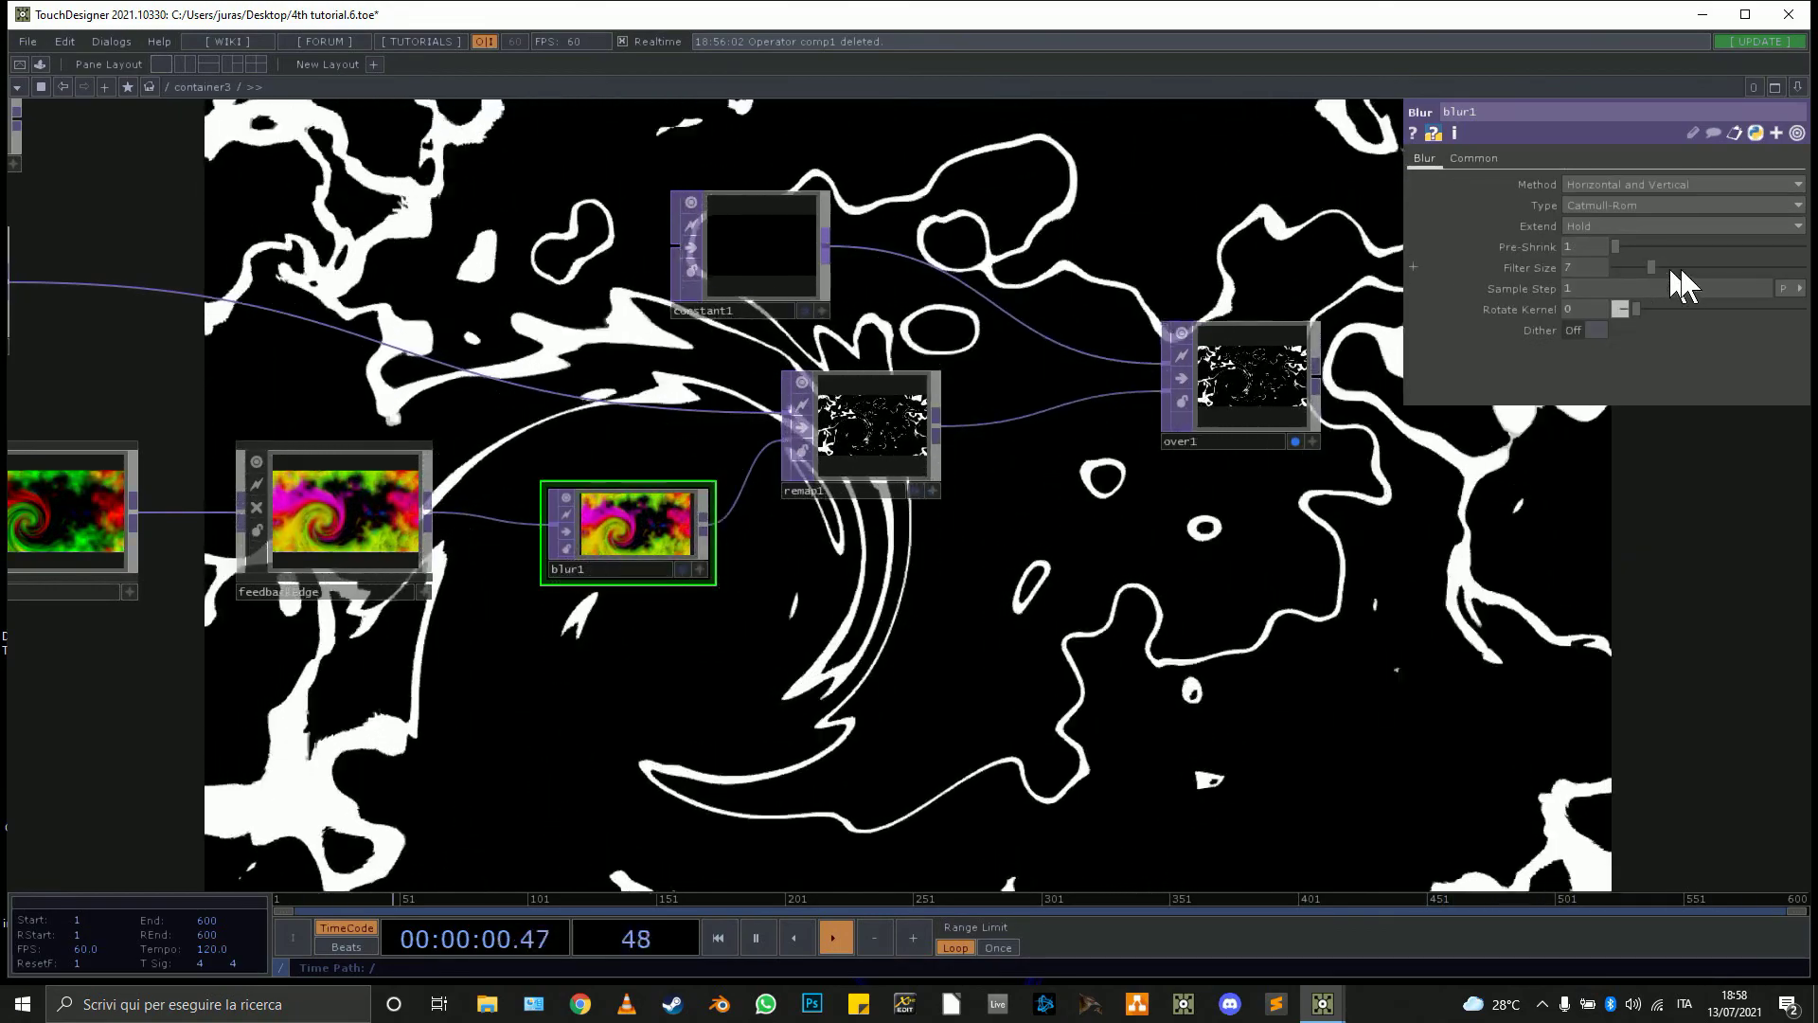
left_click_drag(1654, 268, 1808, 269)
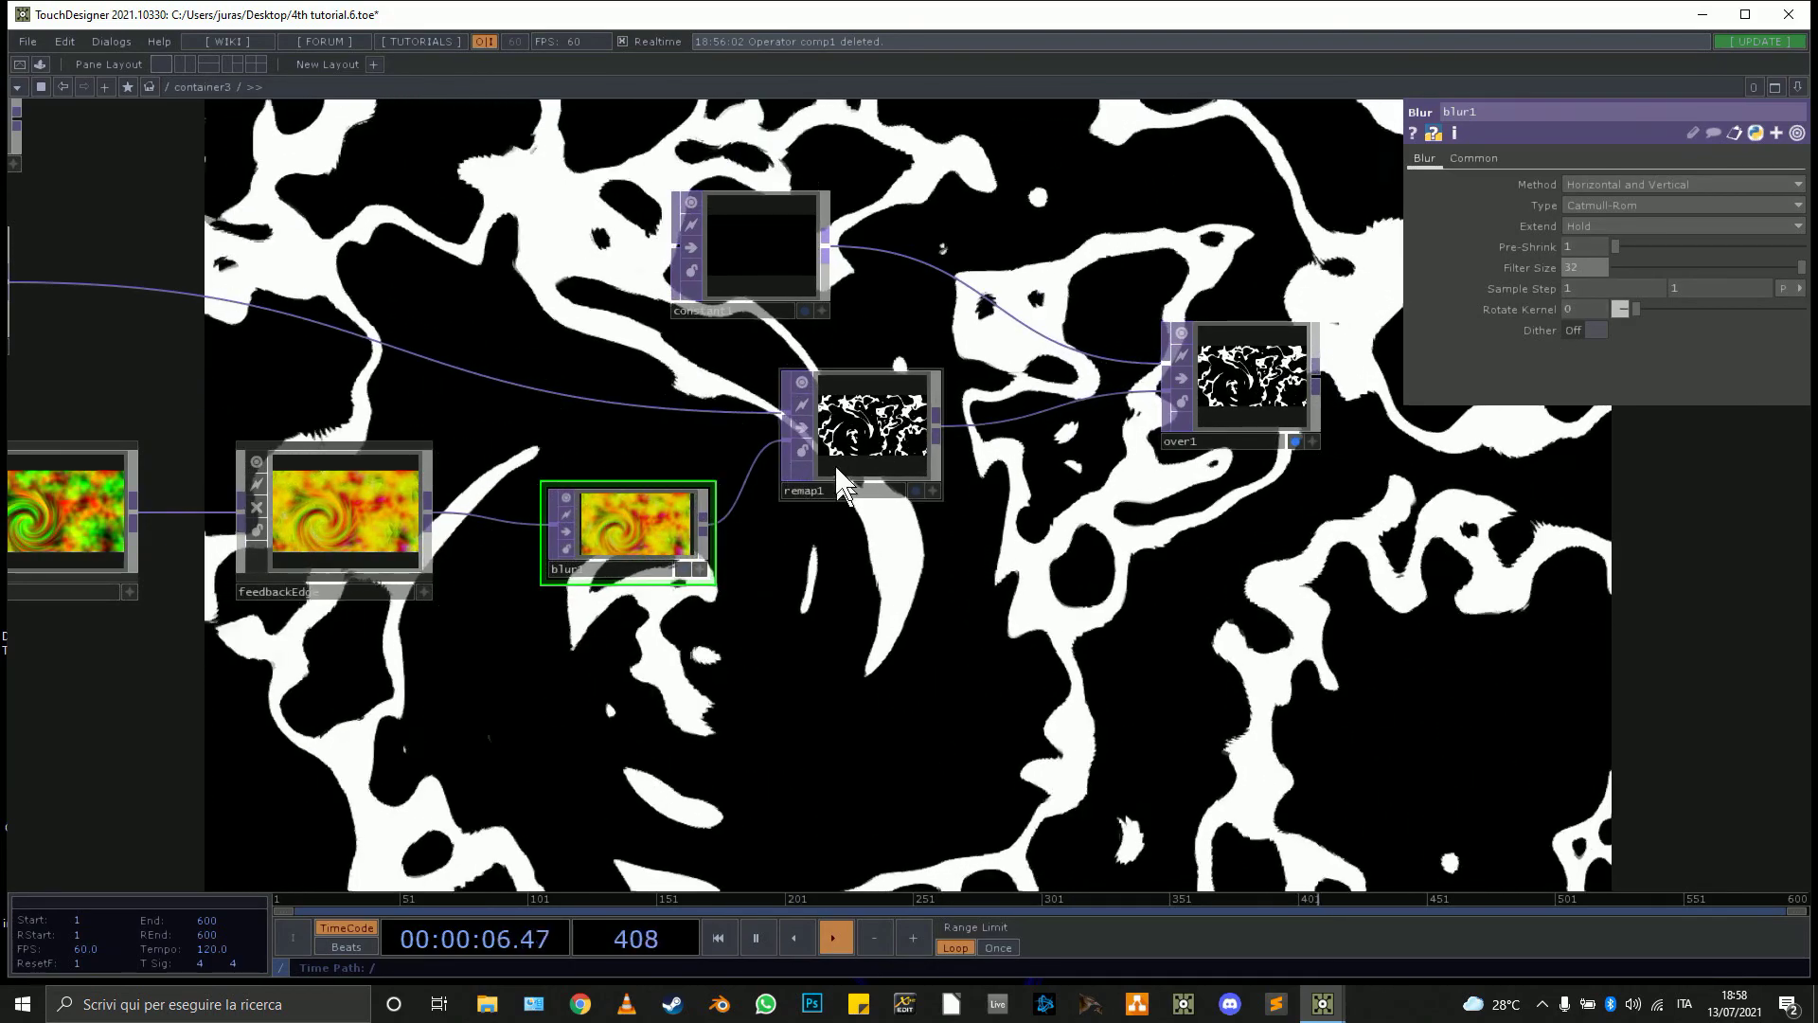
Set feedbackEdge's Source Gain to about 0.19 and its Scale to about 0.987.
left_click_drag(872, 581, 1295, 571)
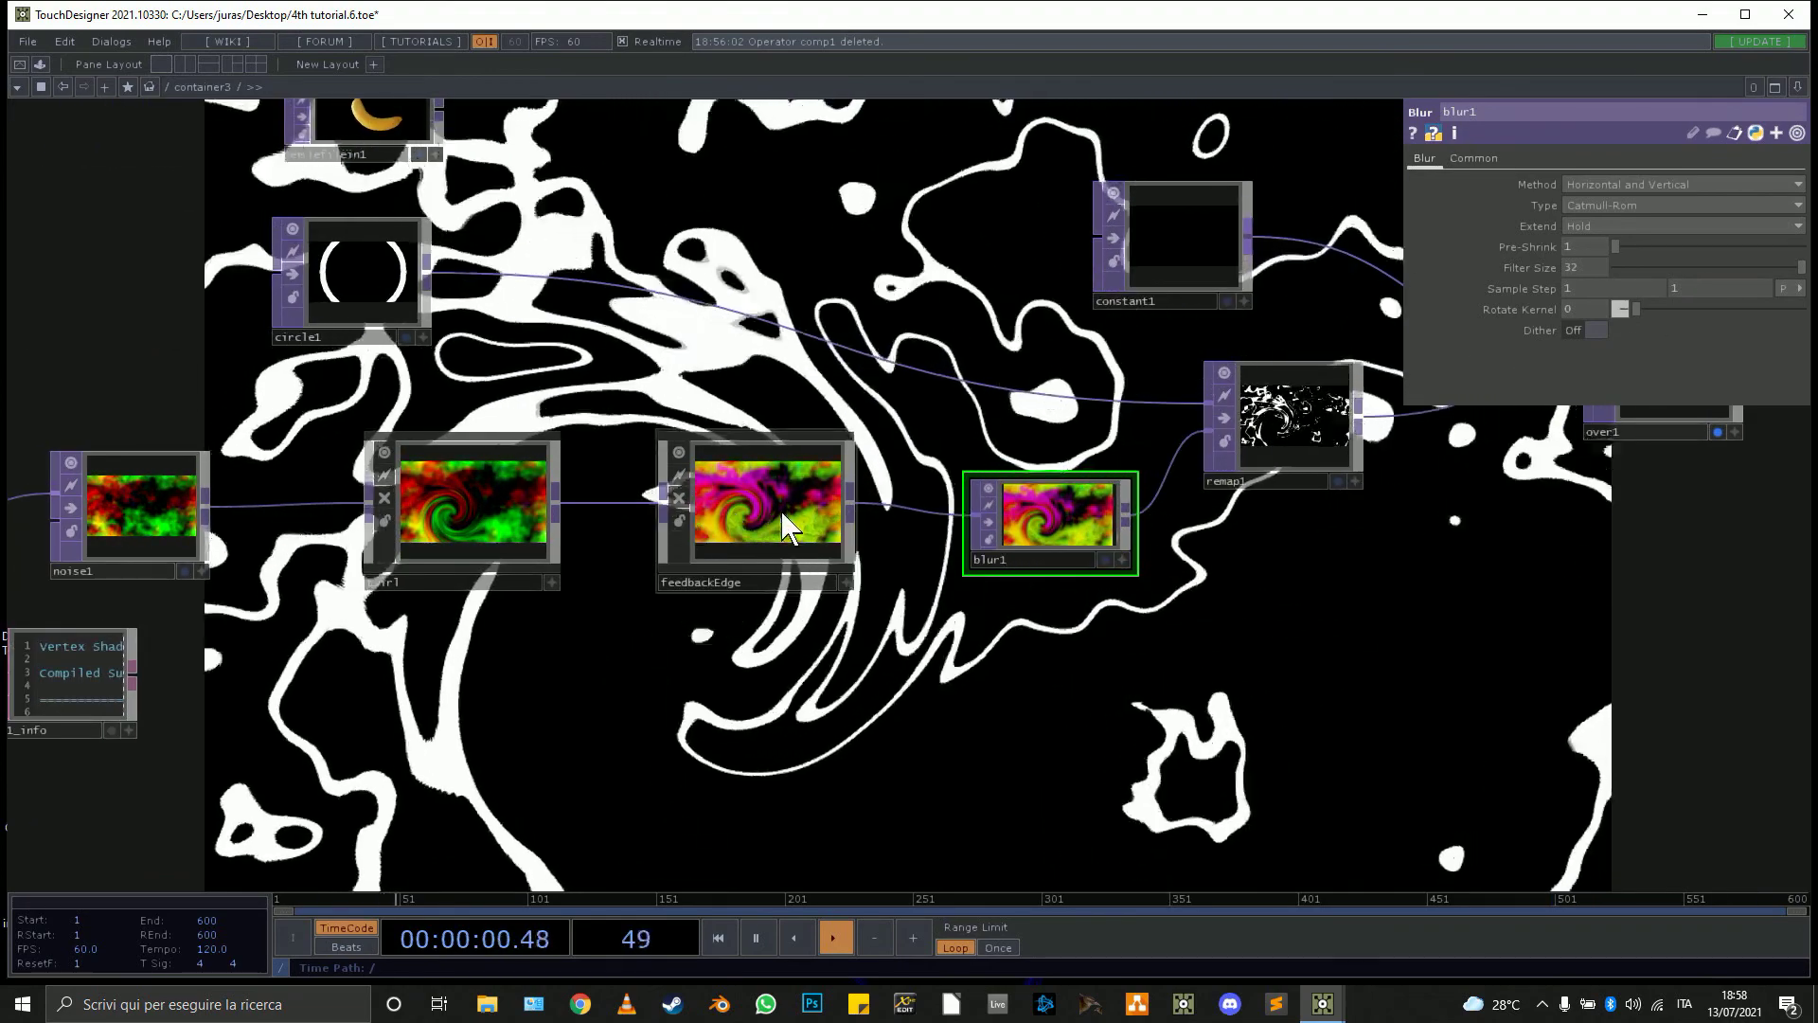
left_click(757, 512)
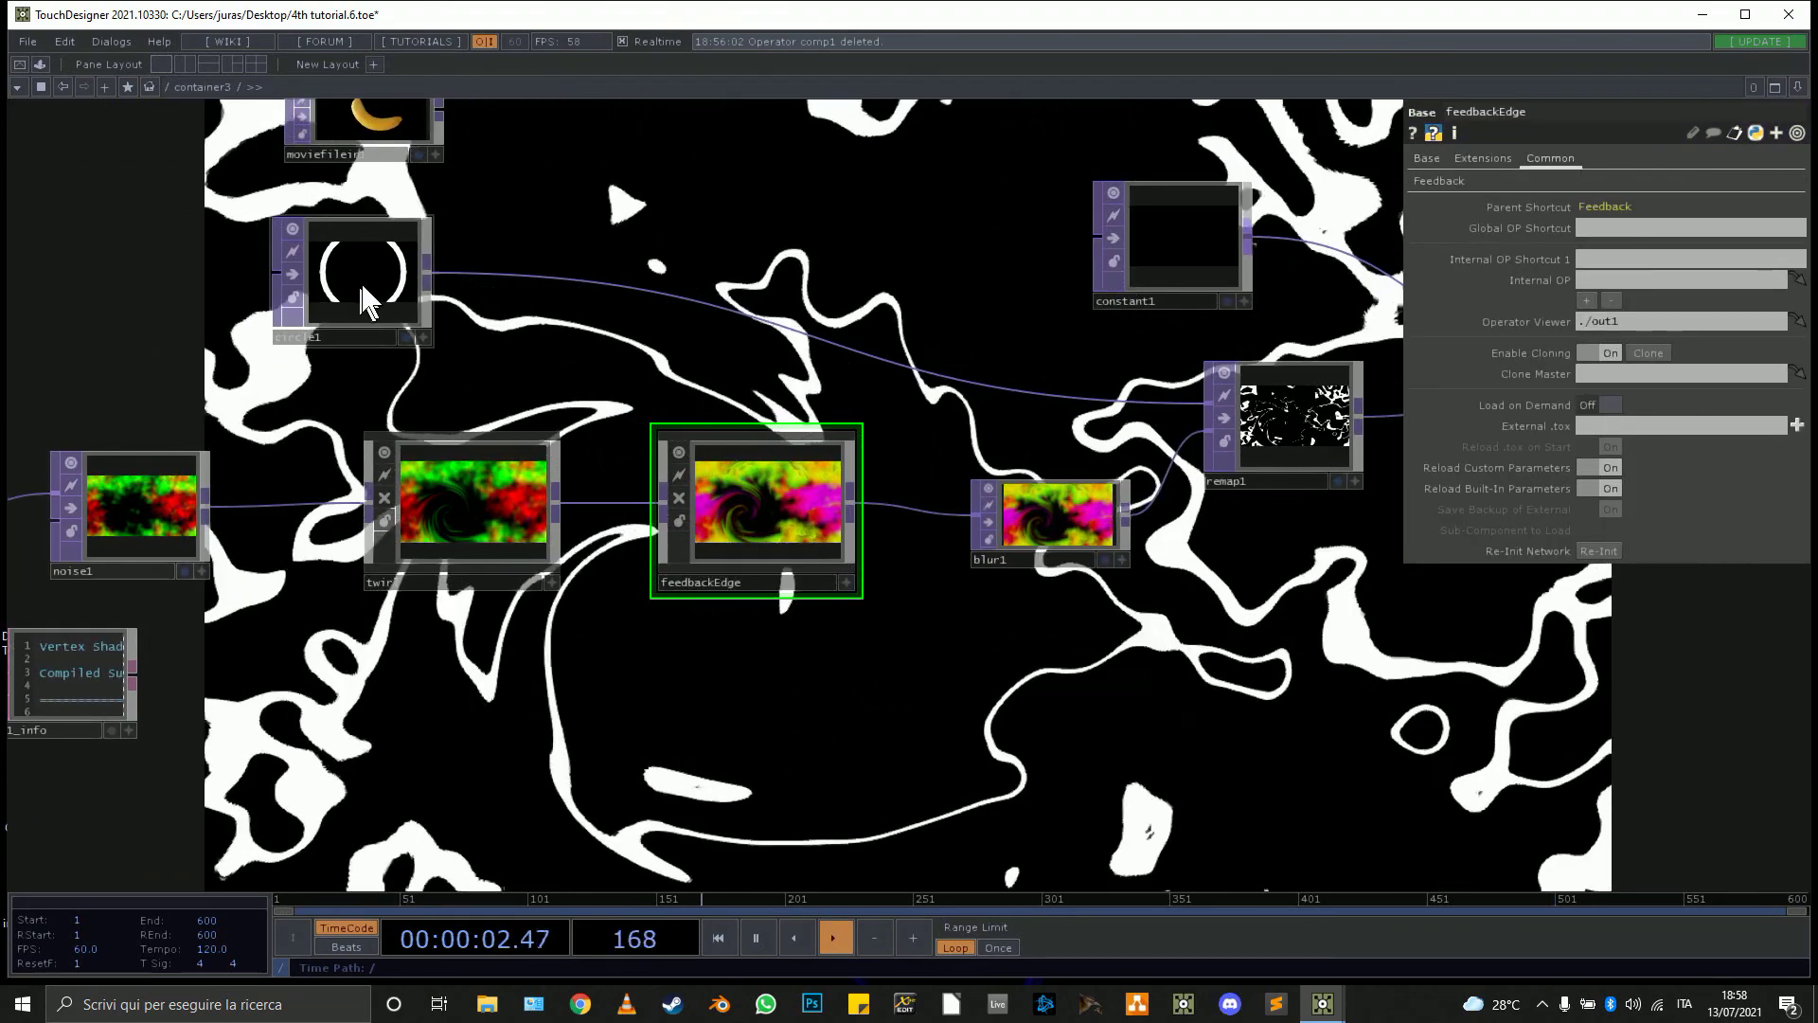
left_click(368, 301)
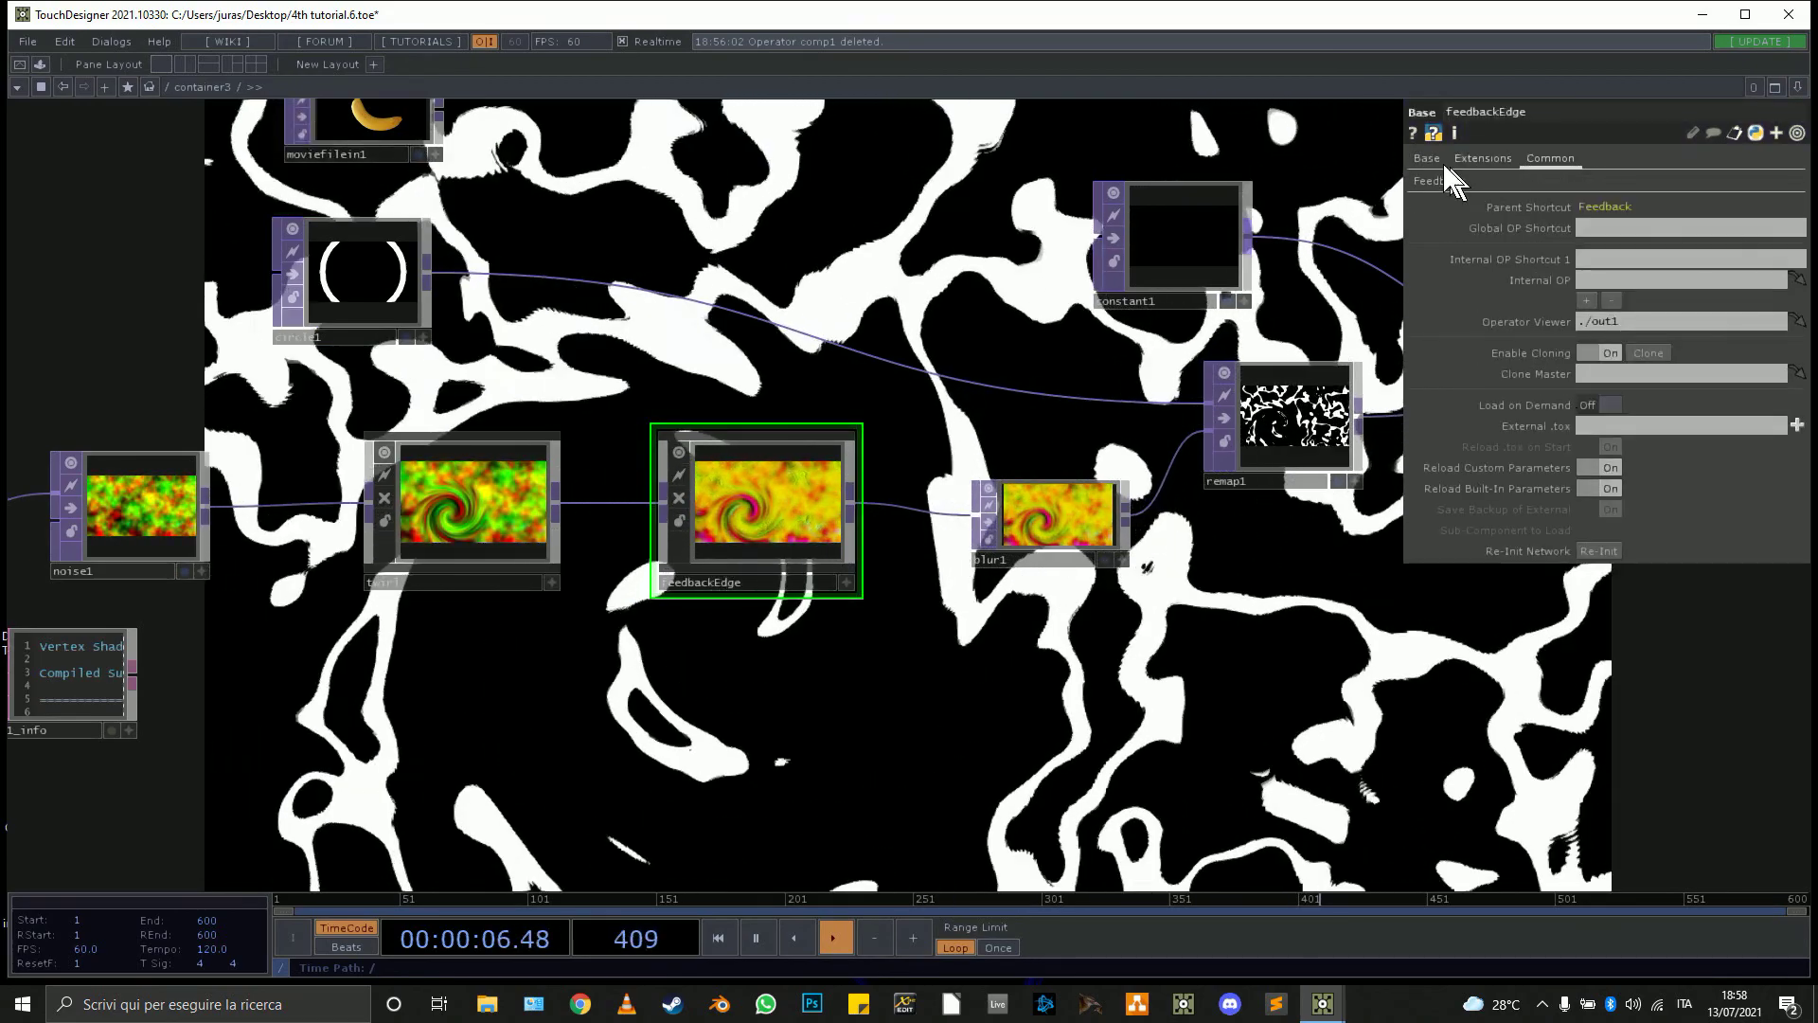
left_click(1463, 180)
left_click_drag(1669, 275, 1746, 282)
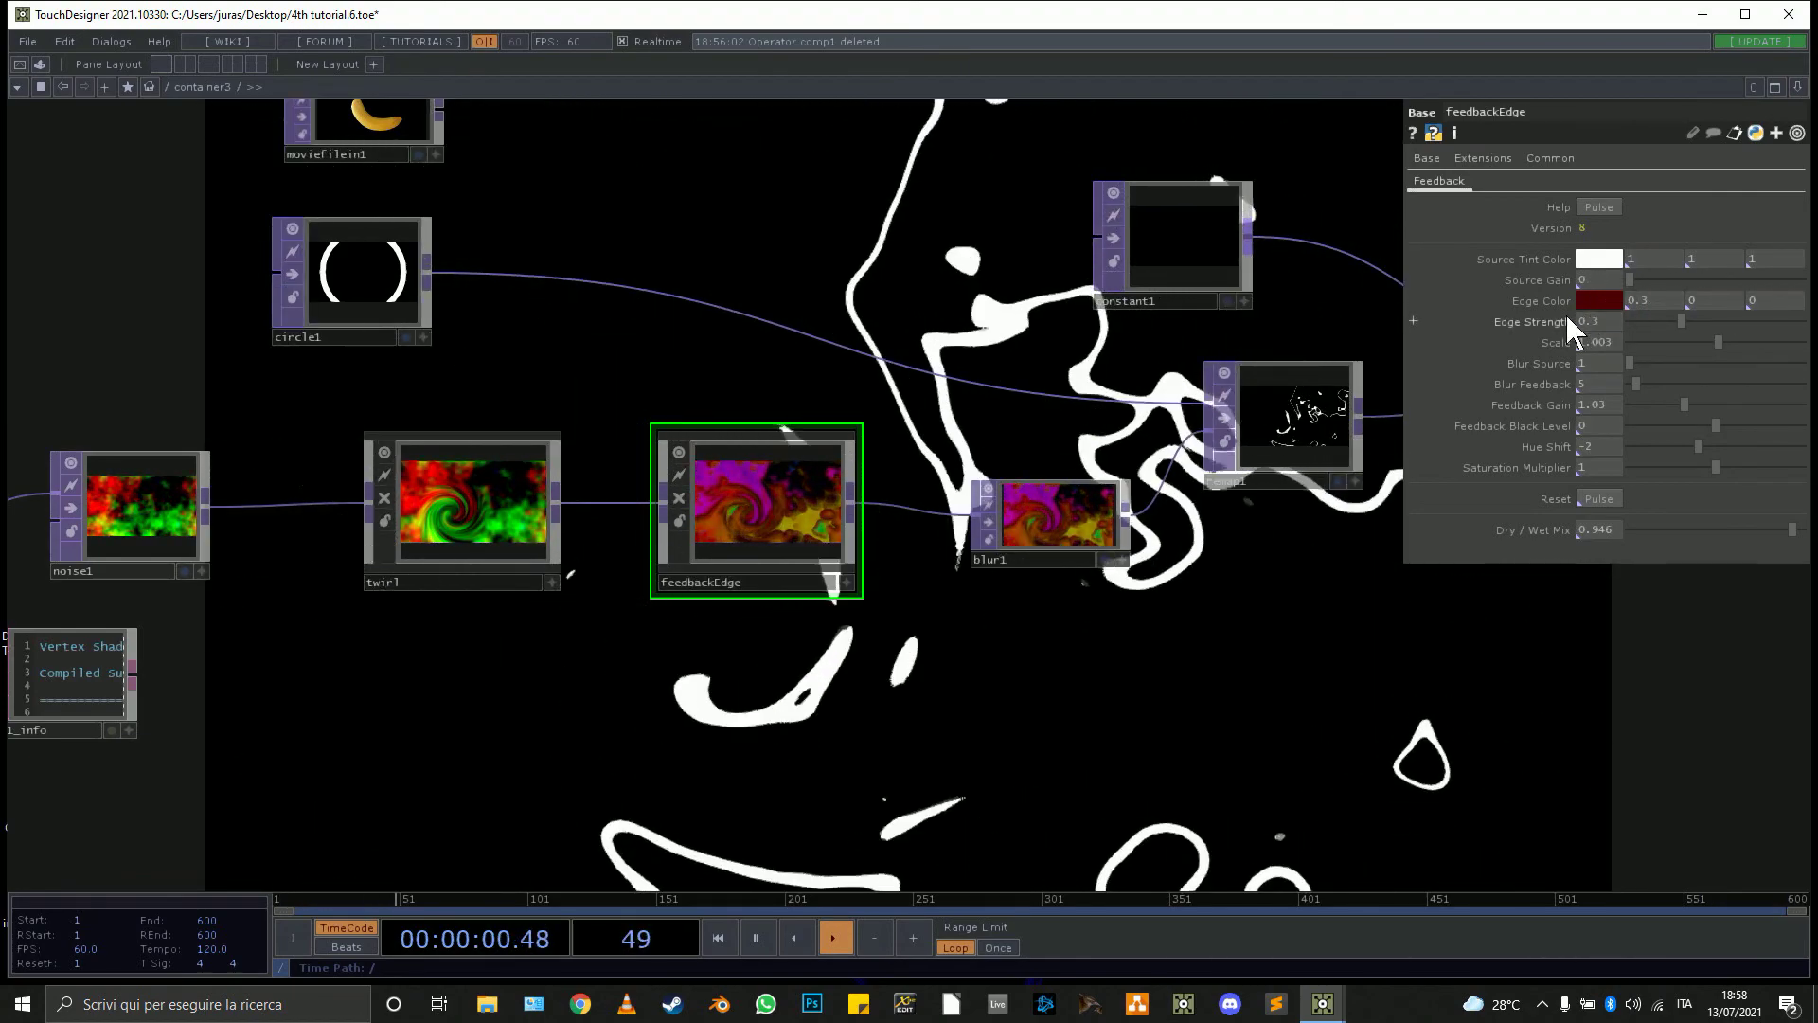
left_click_drag(1630, 281, 1646, 280)
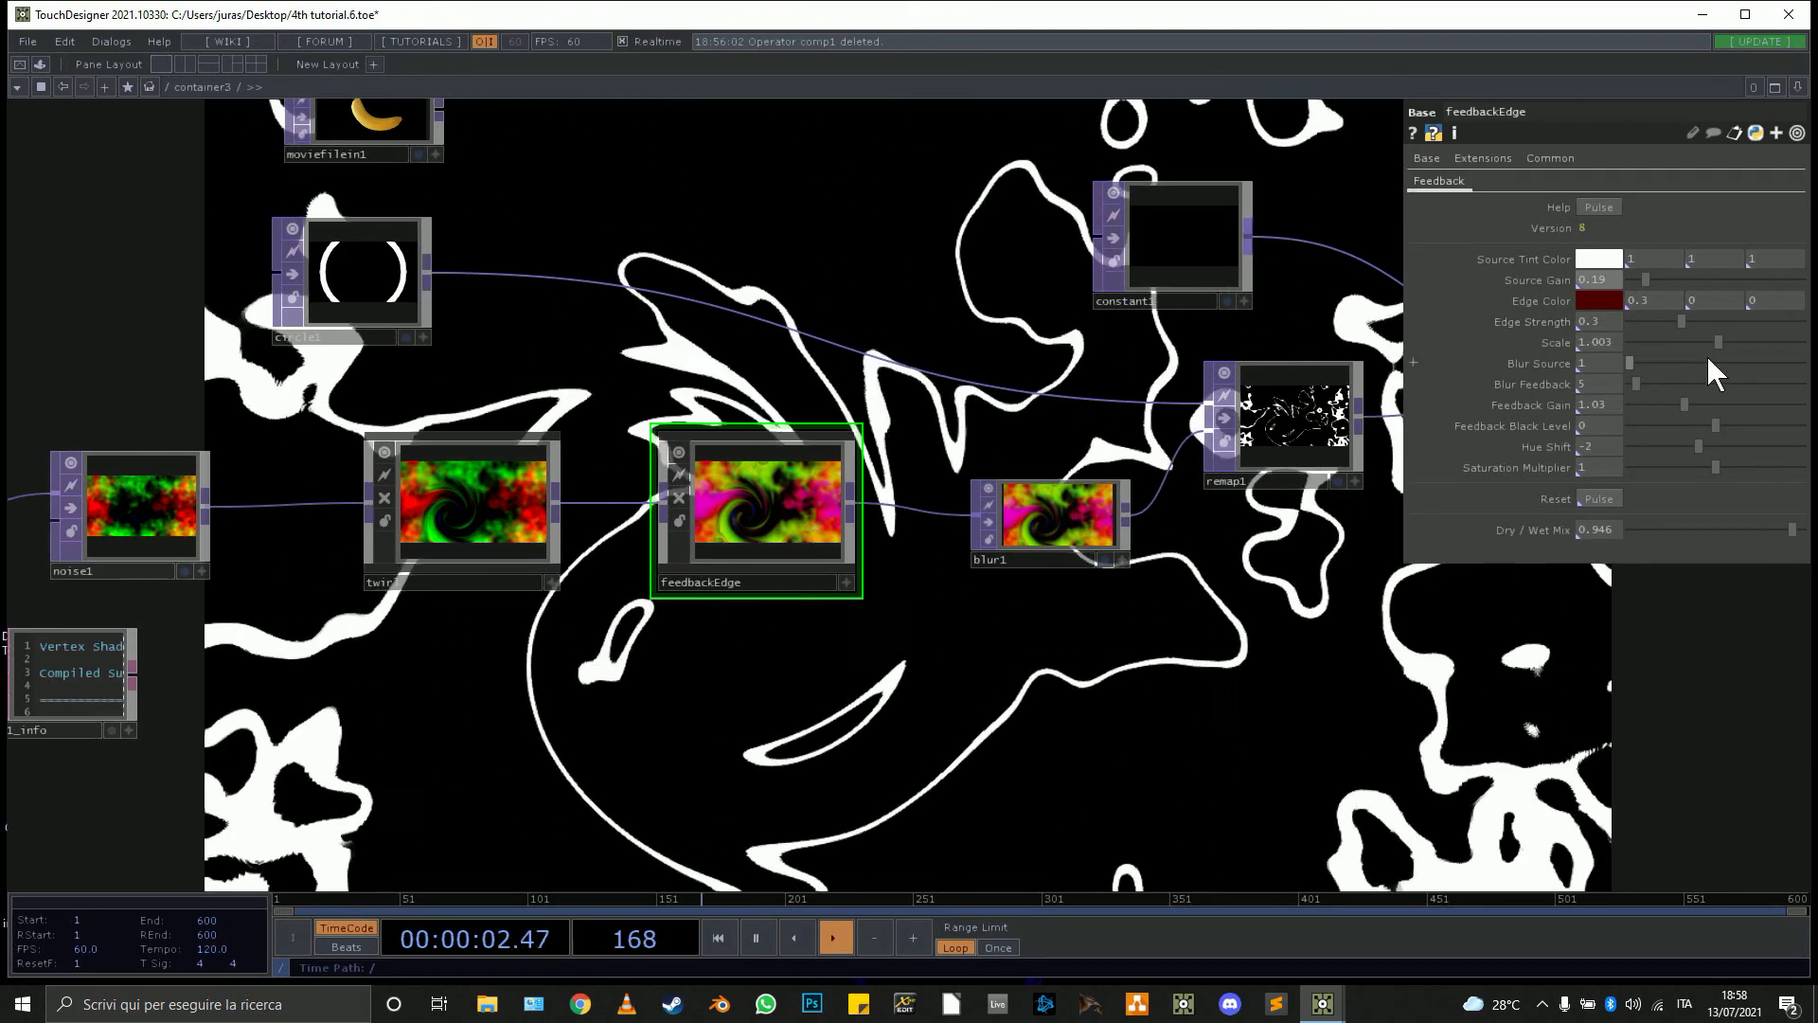
left_click_drag(1719, 343, 1743, 342)
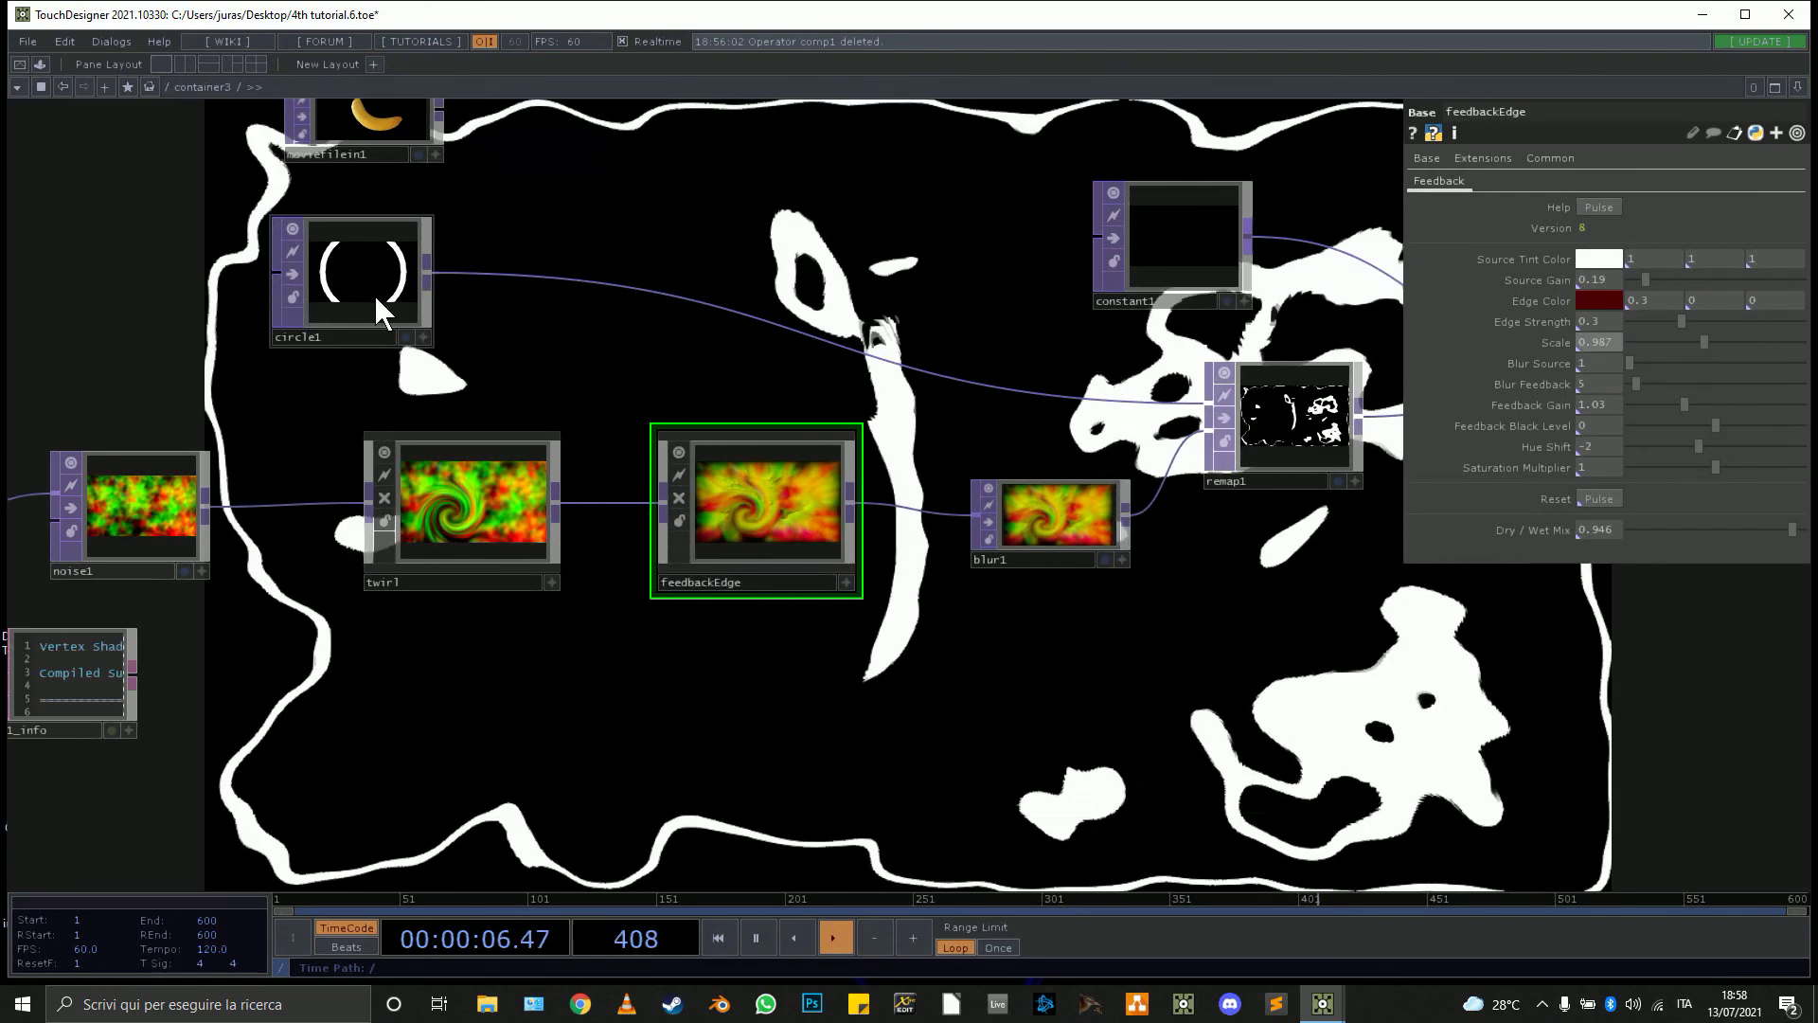
Add a Noise TOP below circle1 and connect it to remap1's first input in place of circle1.
scroll(713, 274, "down", 3)
left_click_drag(373, 294, 798, 275)
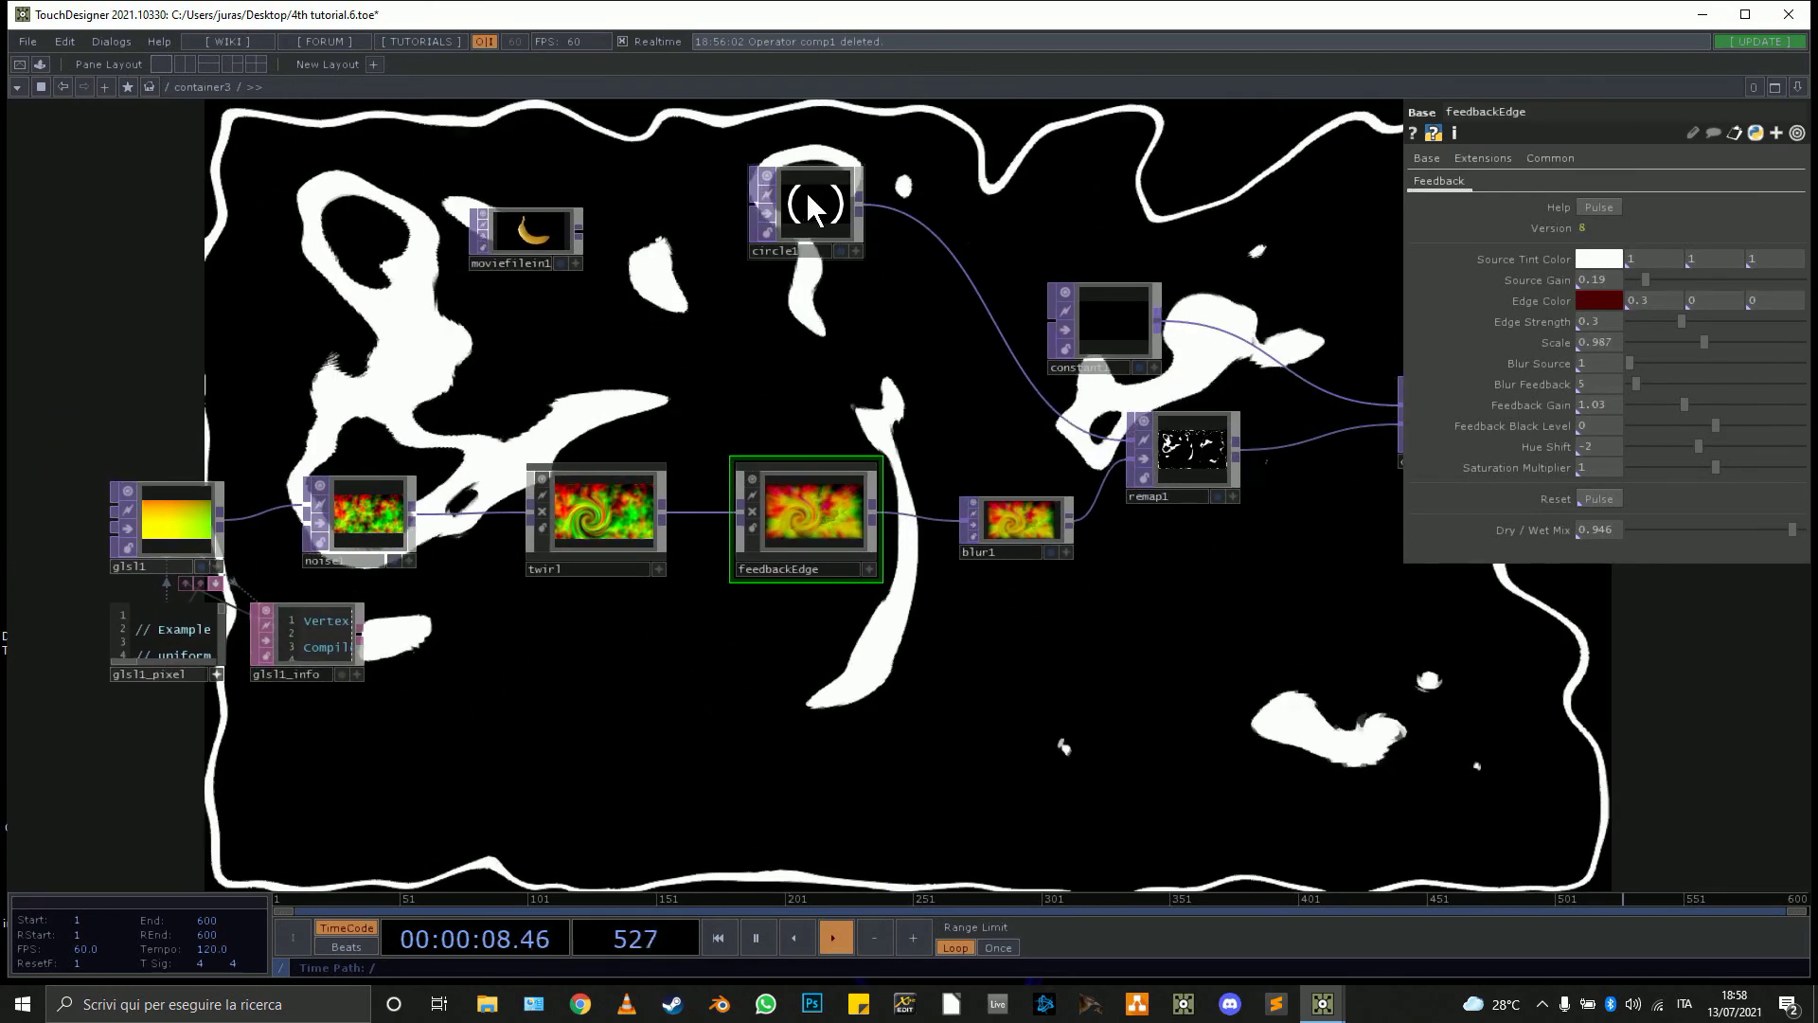
key("Tab")
type("noi")
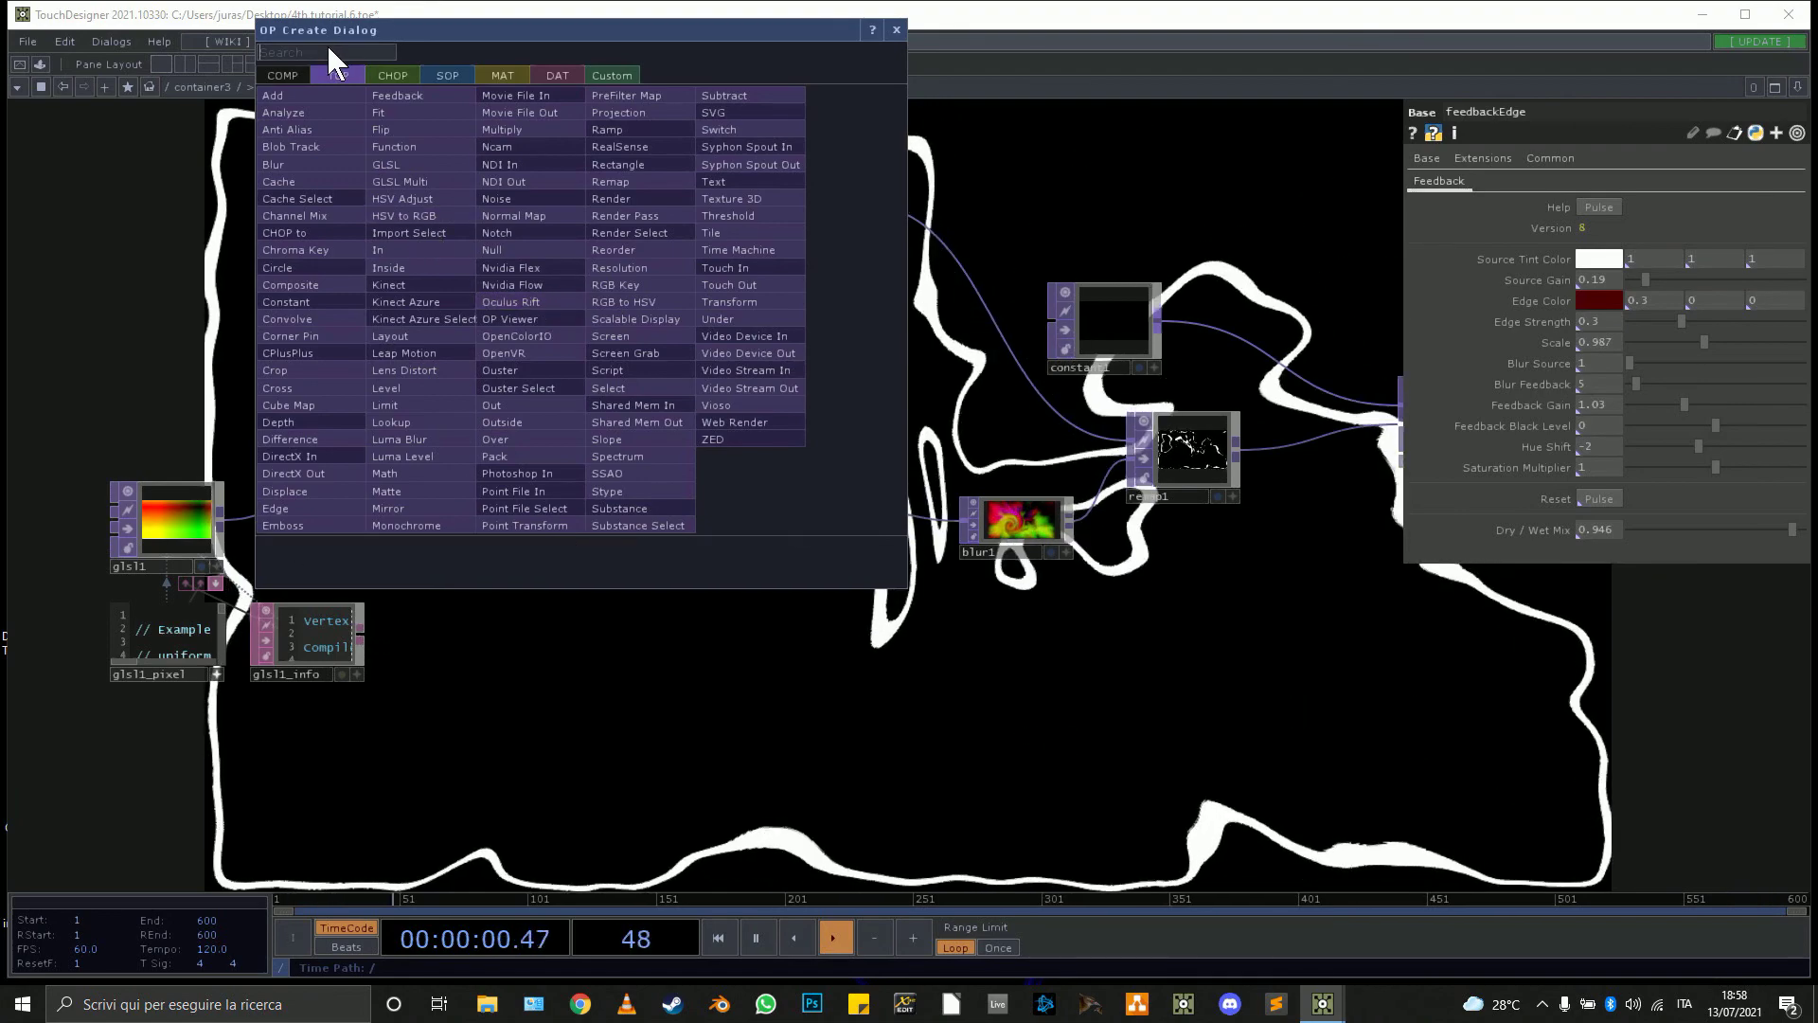
left_click(547, 199)
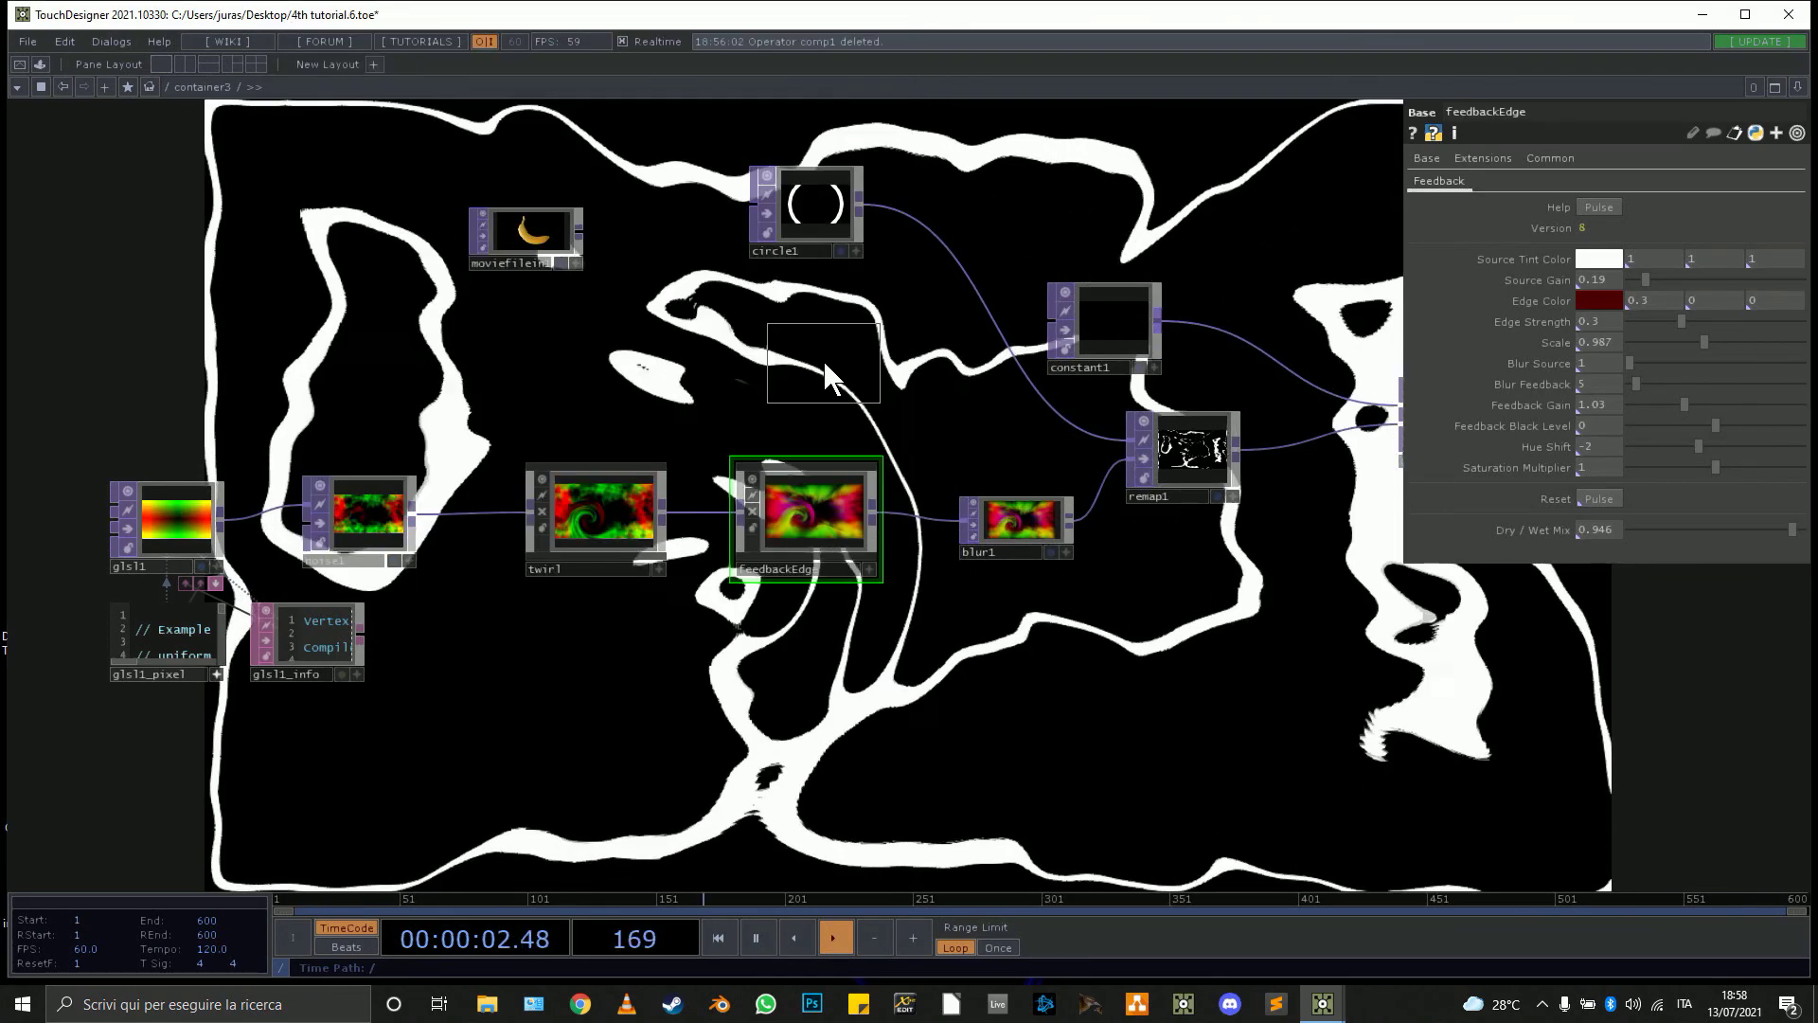
left_click(829, 360)
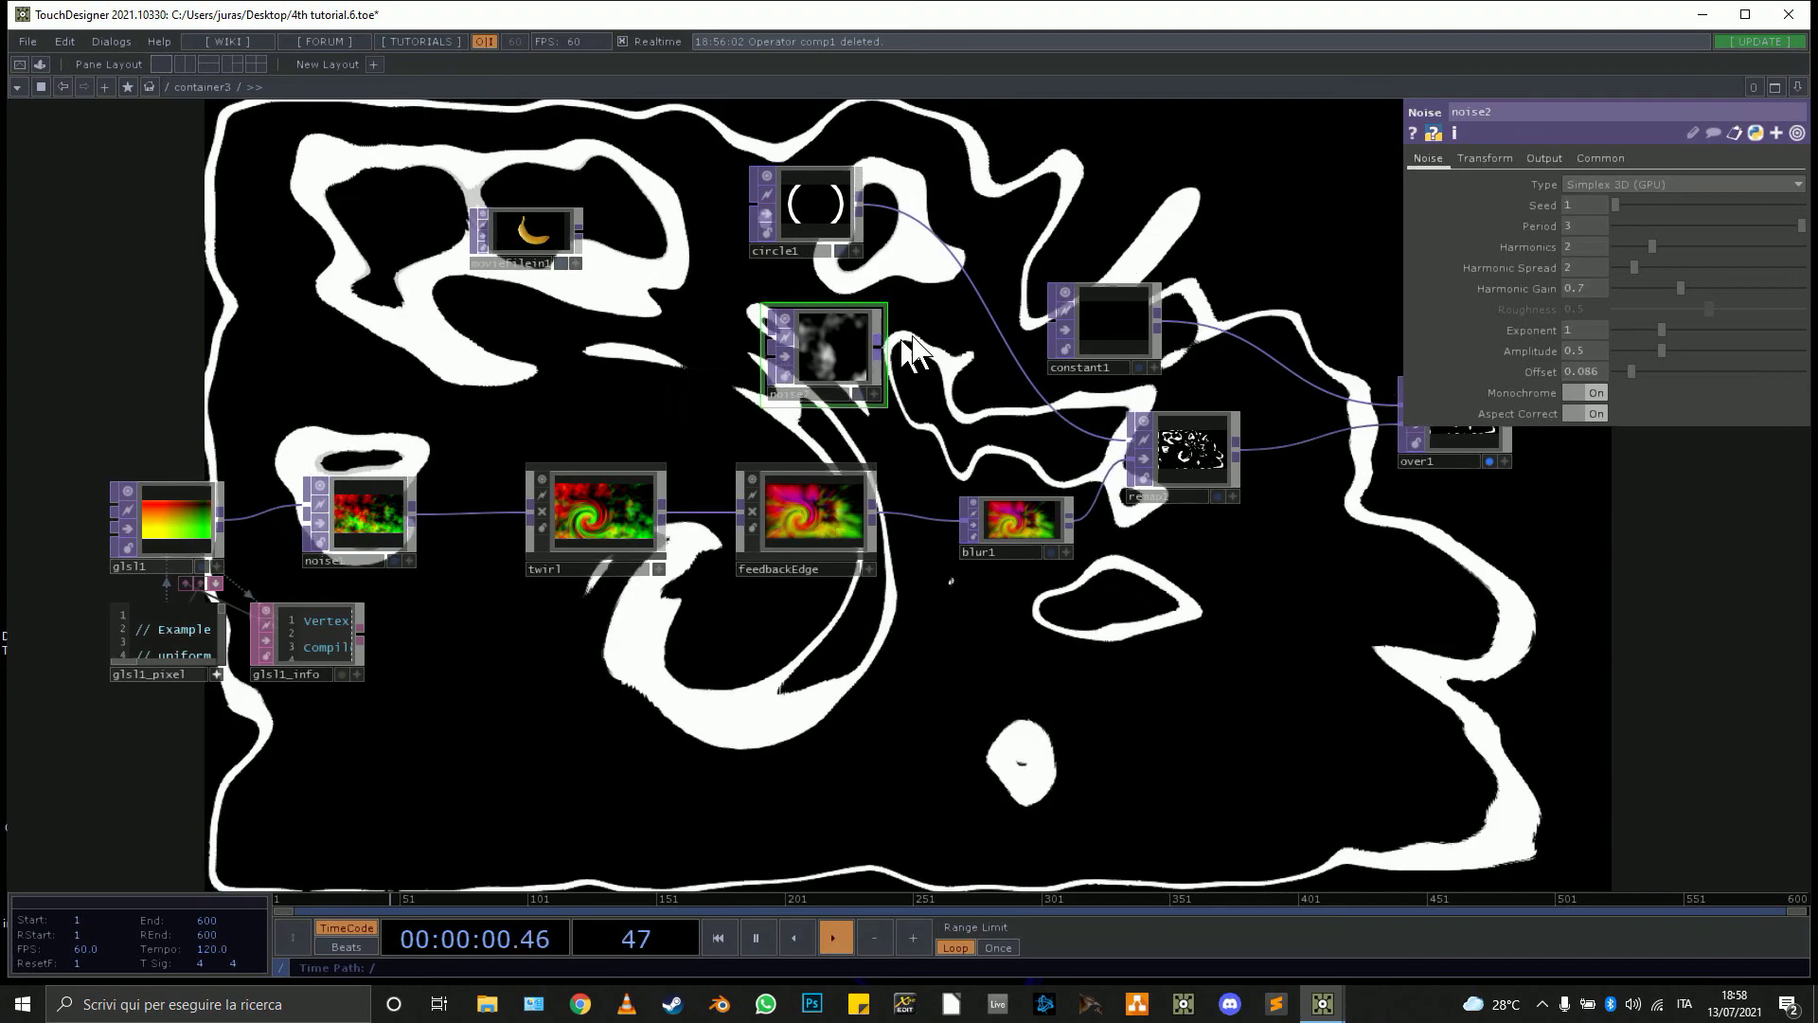
left_click_drag(879, 348, 986, 313)
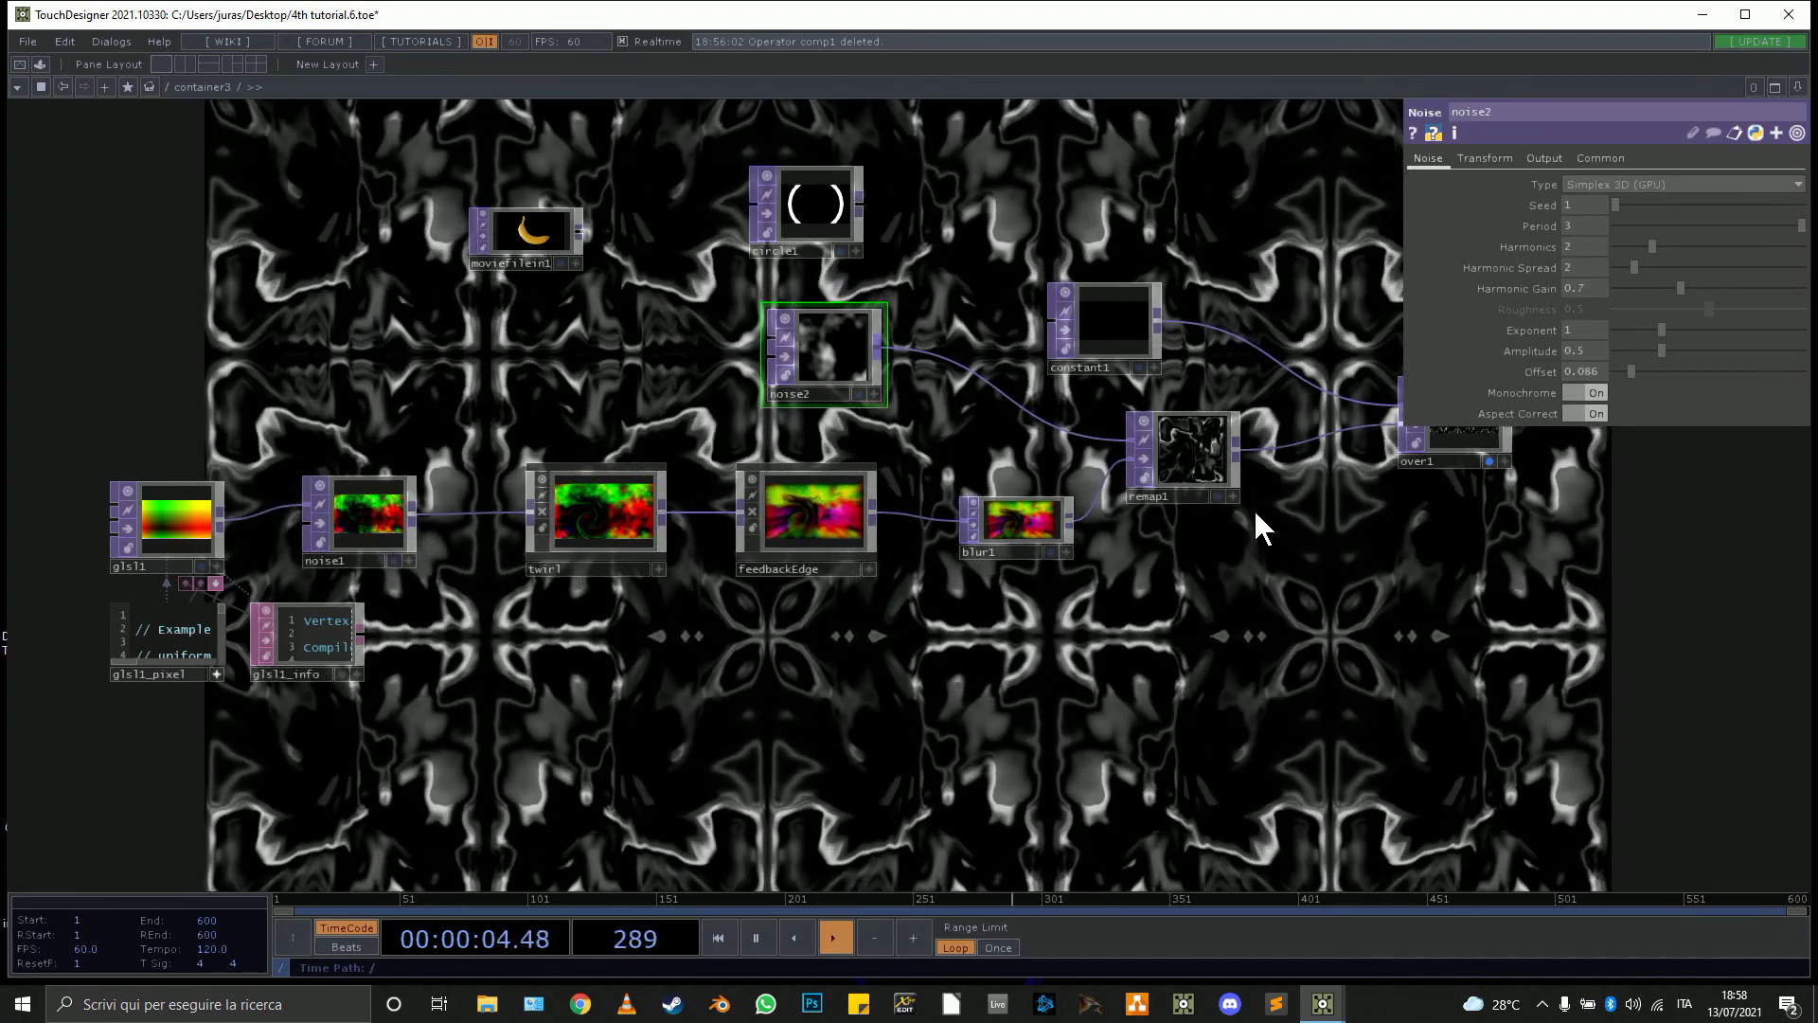
Set over1's Scale to 1.8 on both axes, its X translation to -0.1 and its Extend Overlay to Repeat.
left_click(1183, 453)
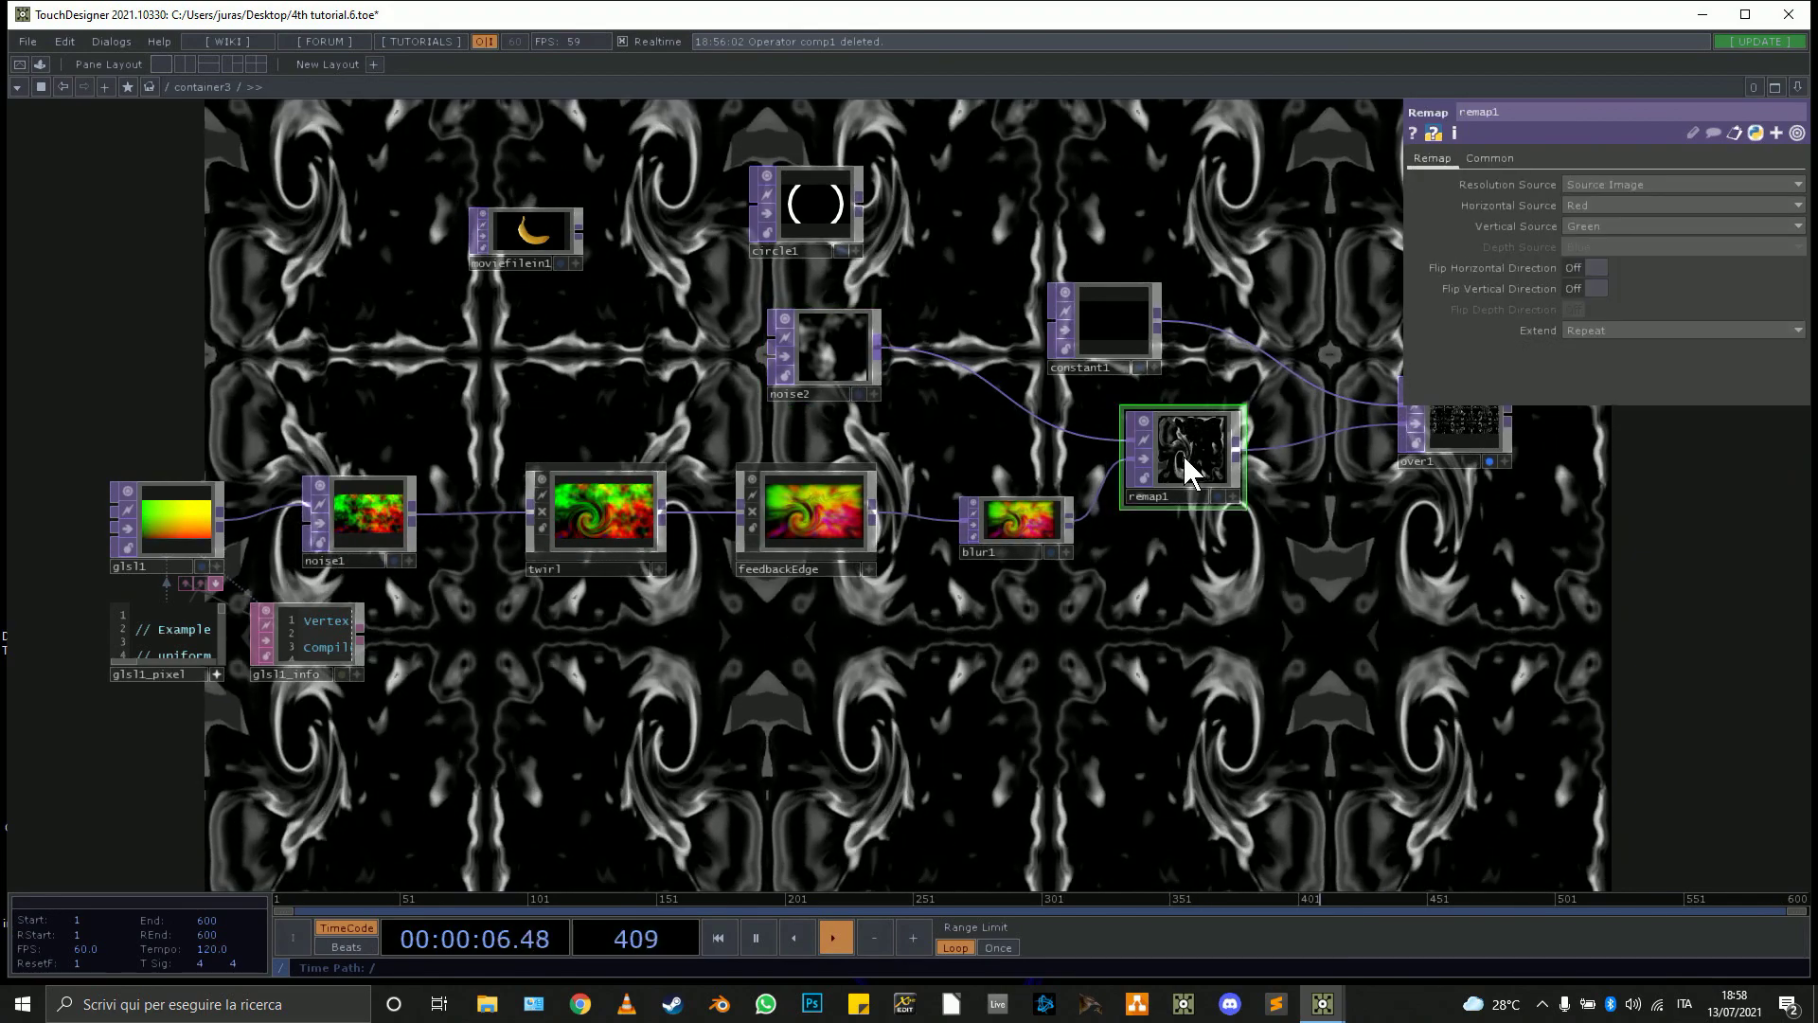
left_click_drag(1116, 530, 493, 571)
left_click(829, 436)
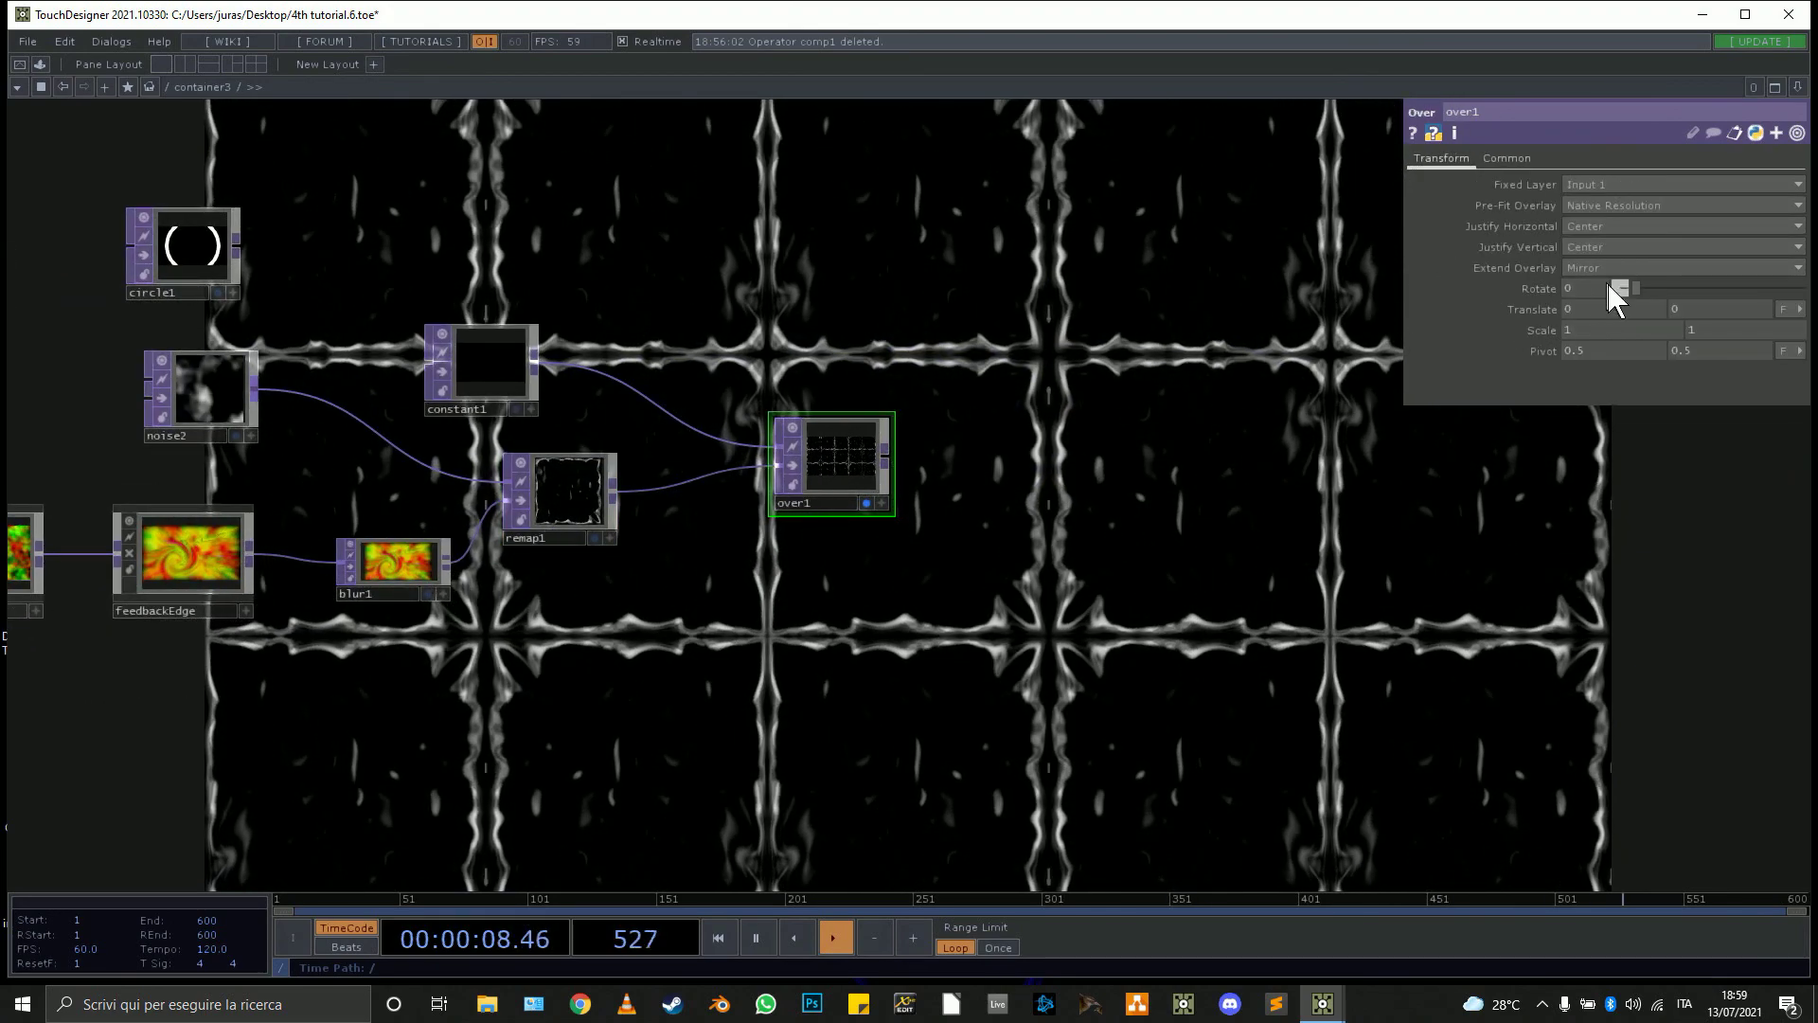
left_click(1539, 326)
middle_click_drag(1540, 324, 1558, 284)
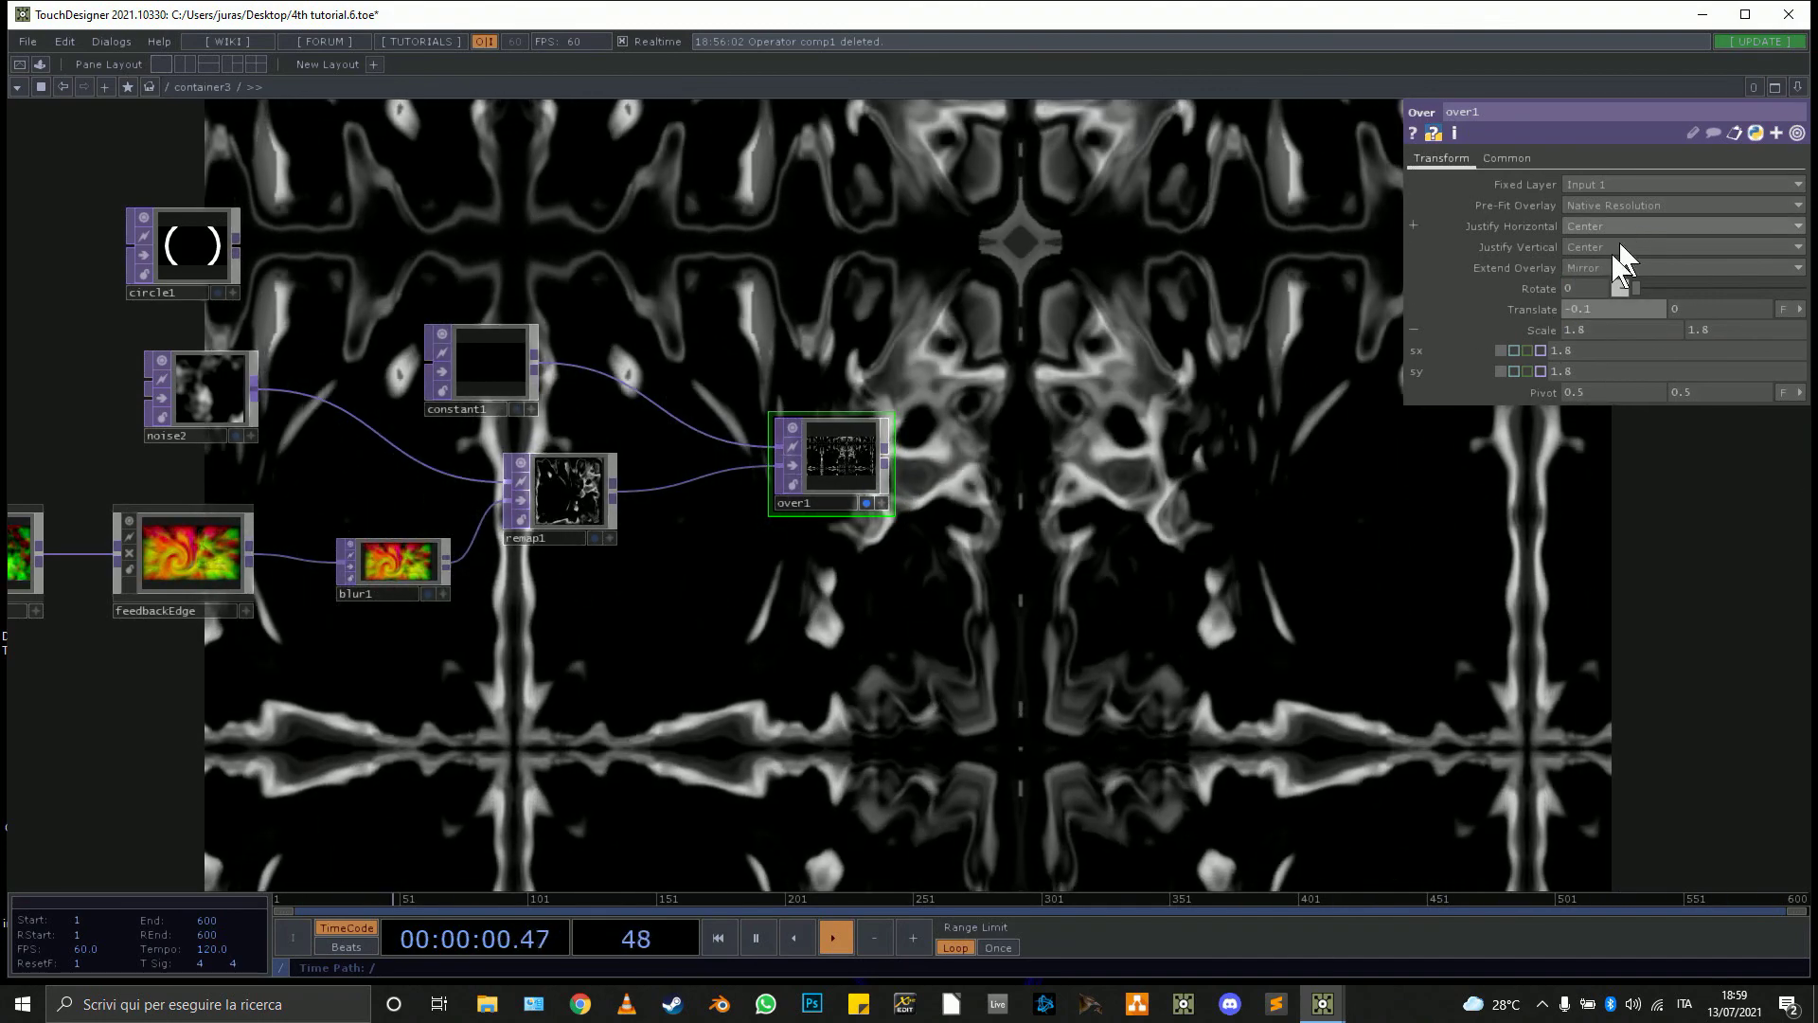
left_click(1618, 268)
left_click(1591, 318)
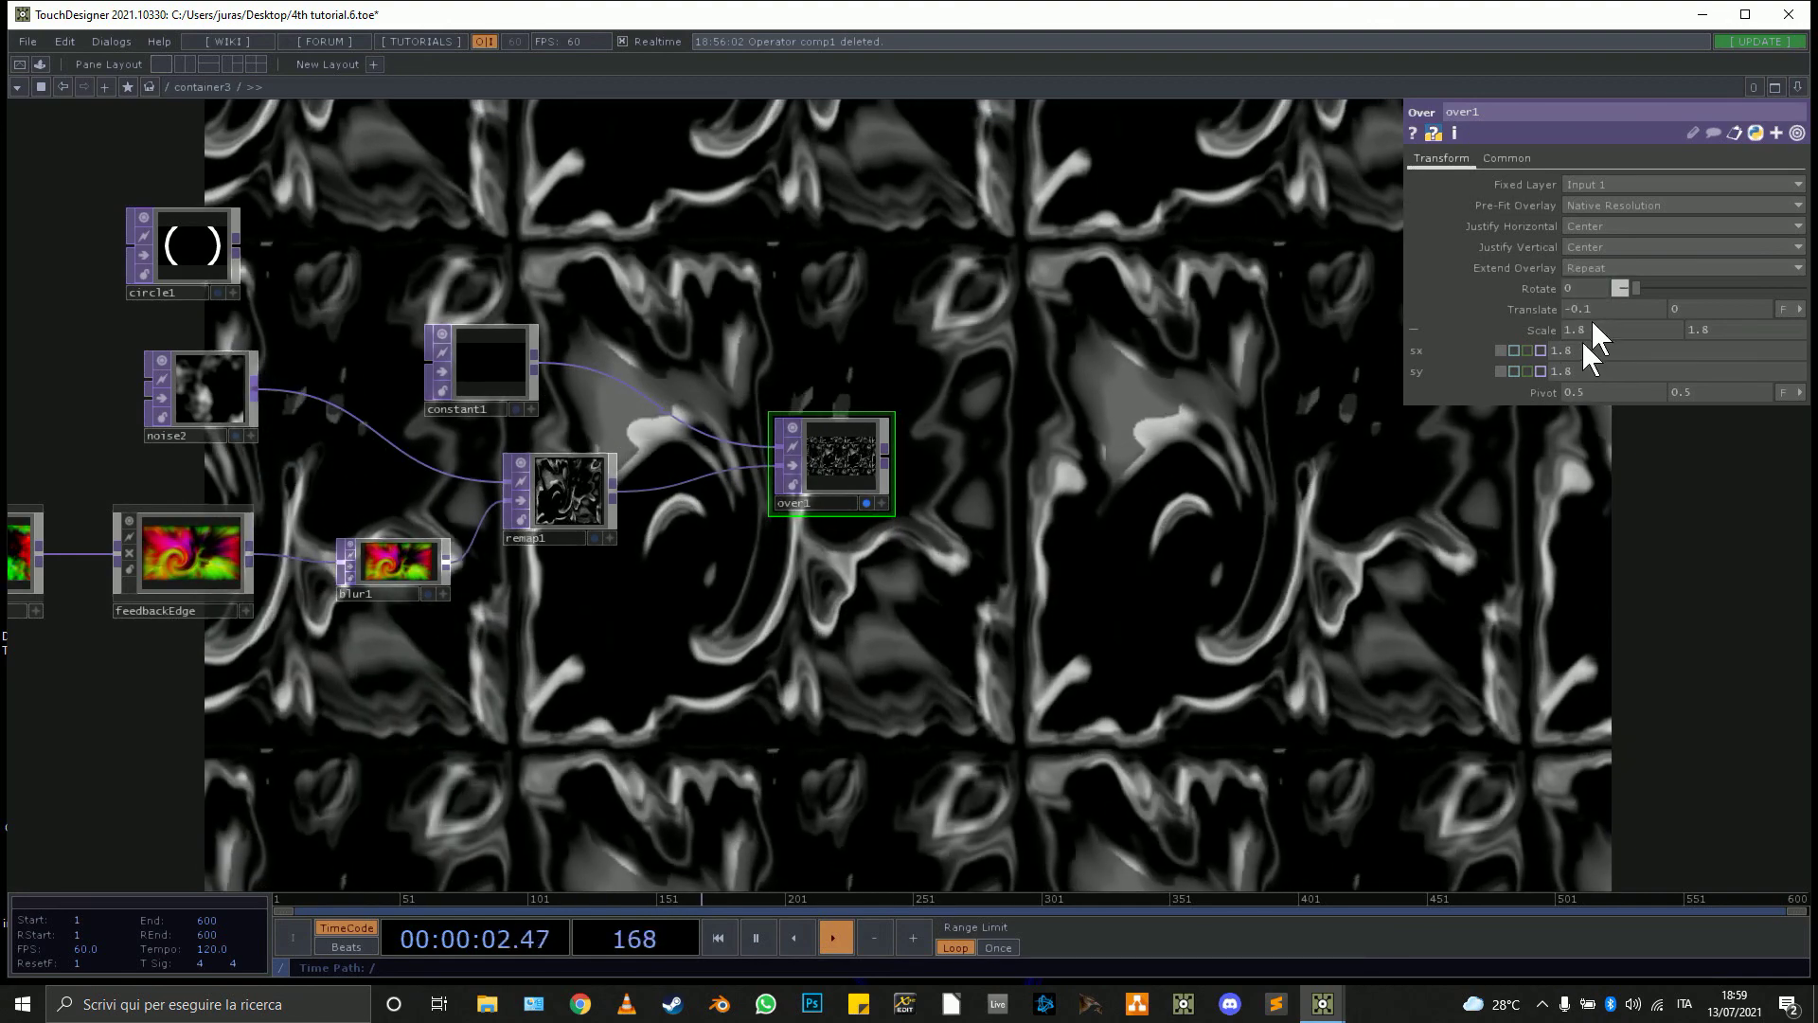
Connect circle1 to remap1's first input again in place of noise2.
left_click_drag(806, 667, 1420, 635)
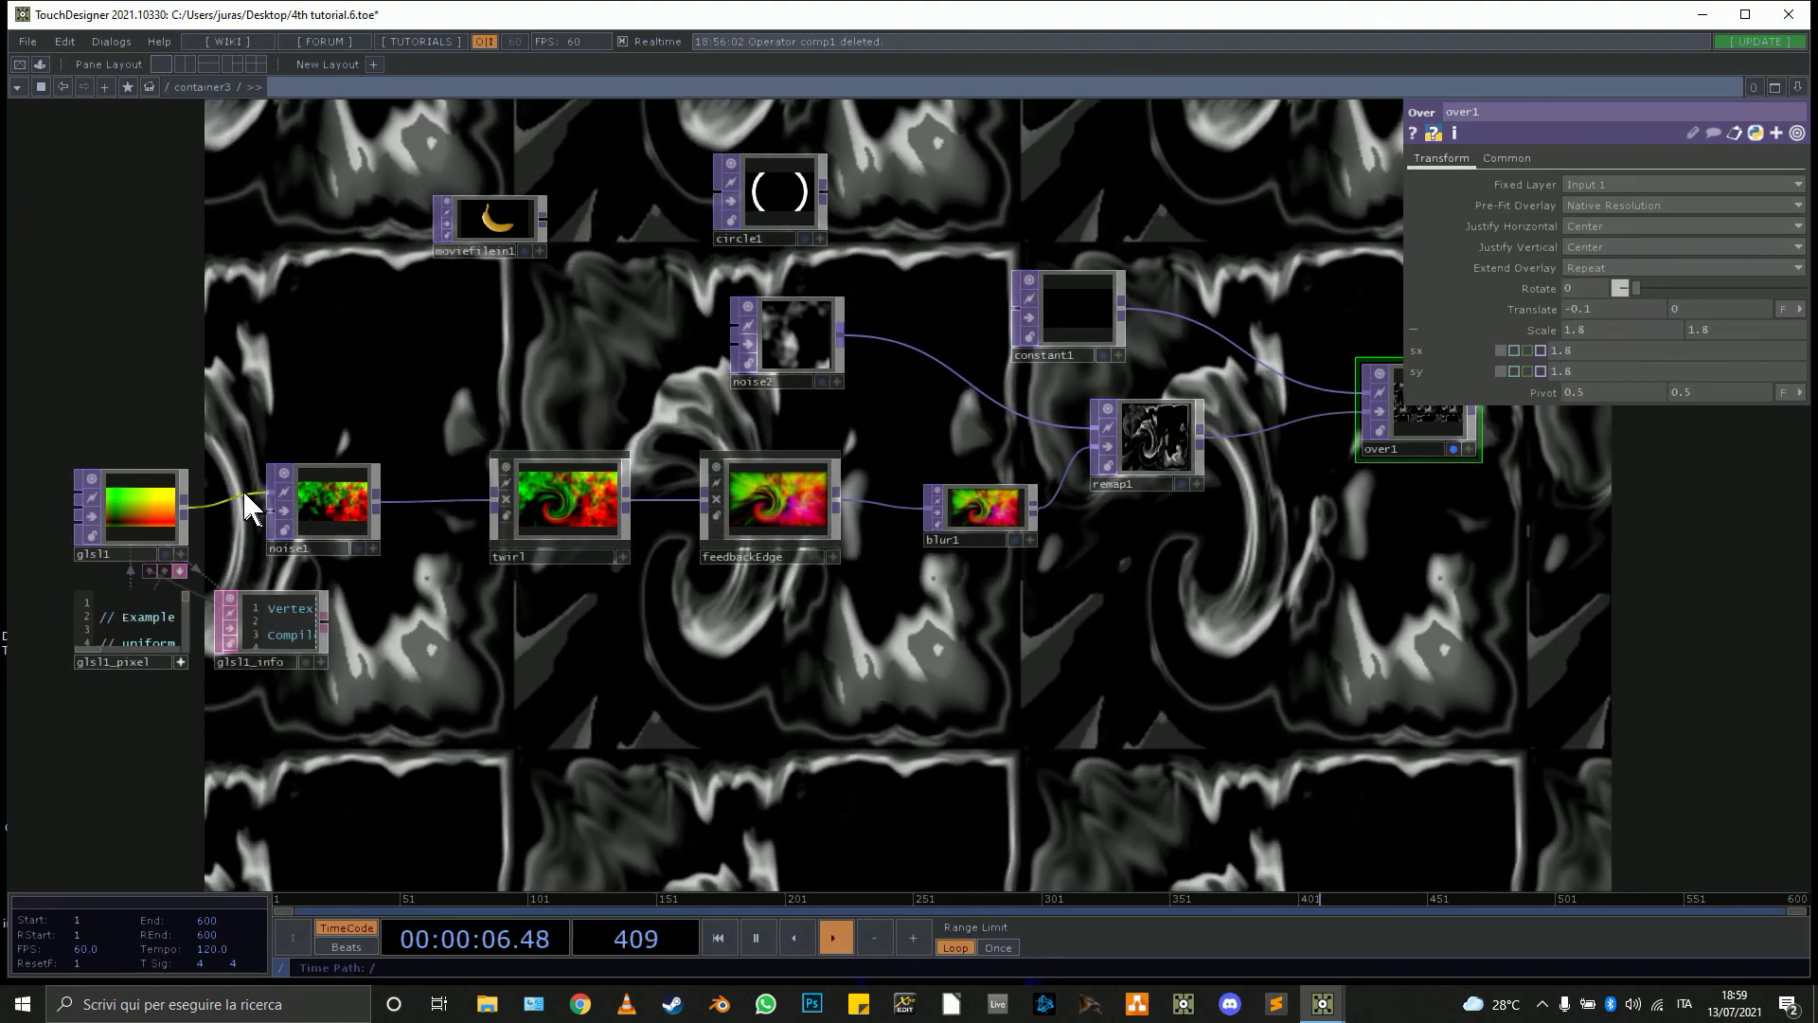
left_click_drag(1307, 656, 956, 691)
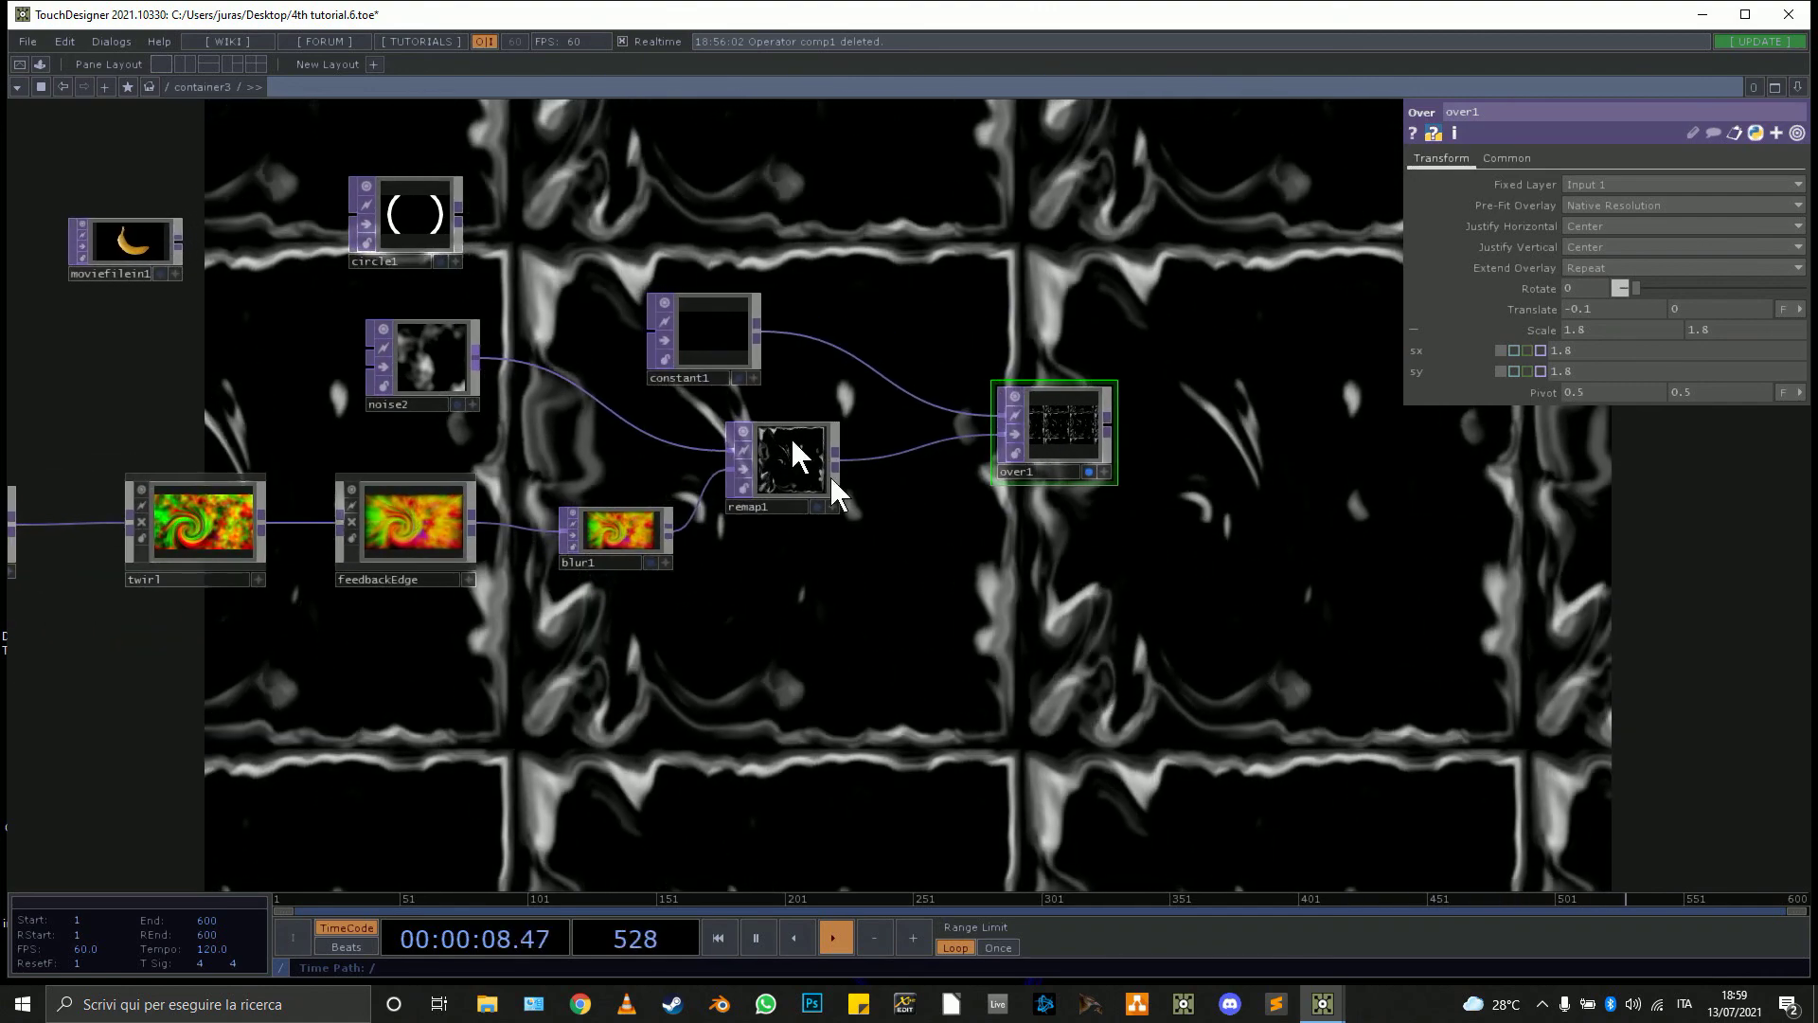
left_click_drag(458, 216, 571, 383)
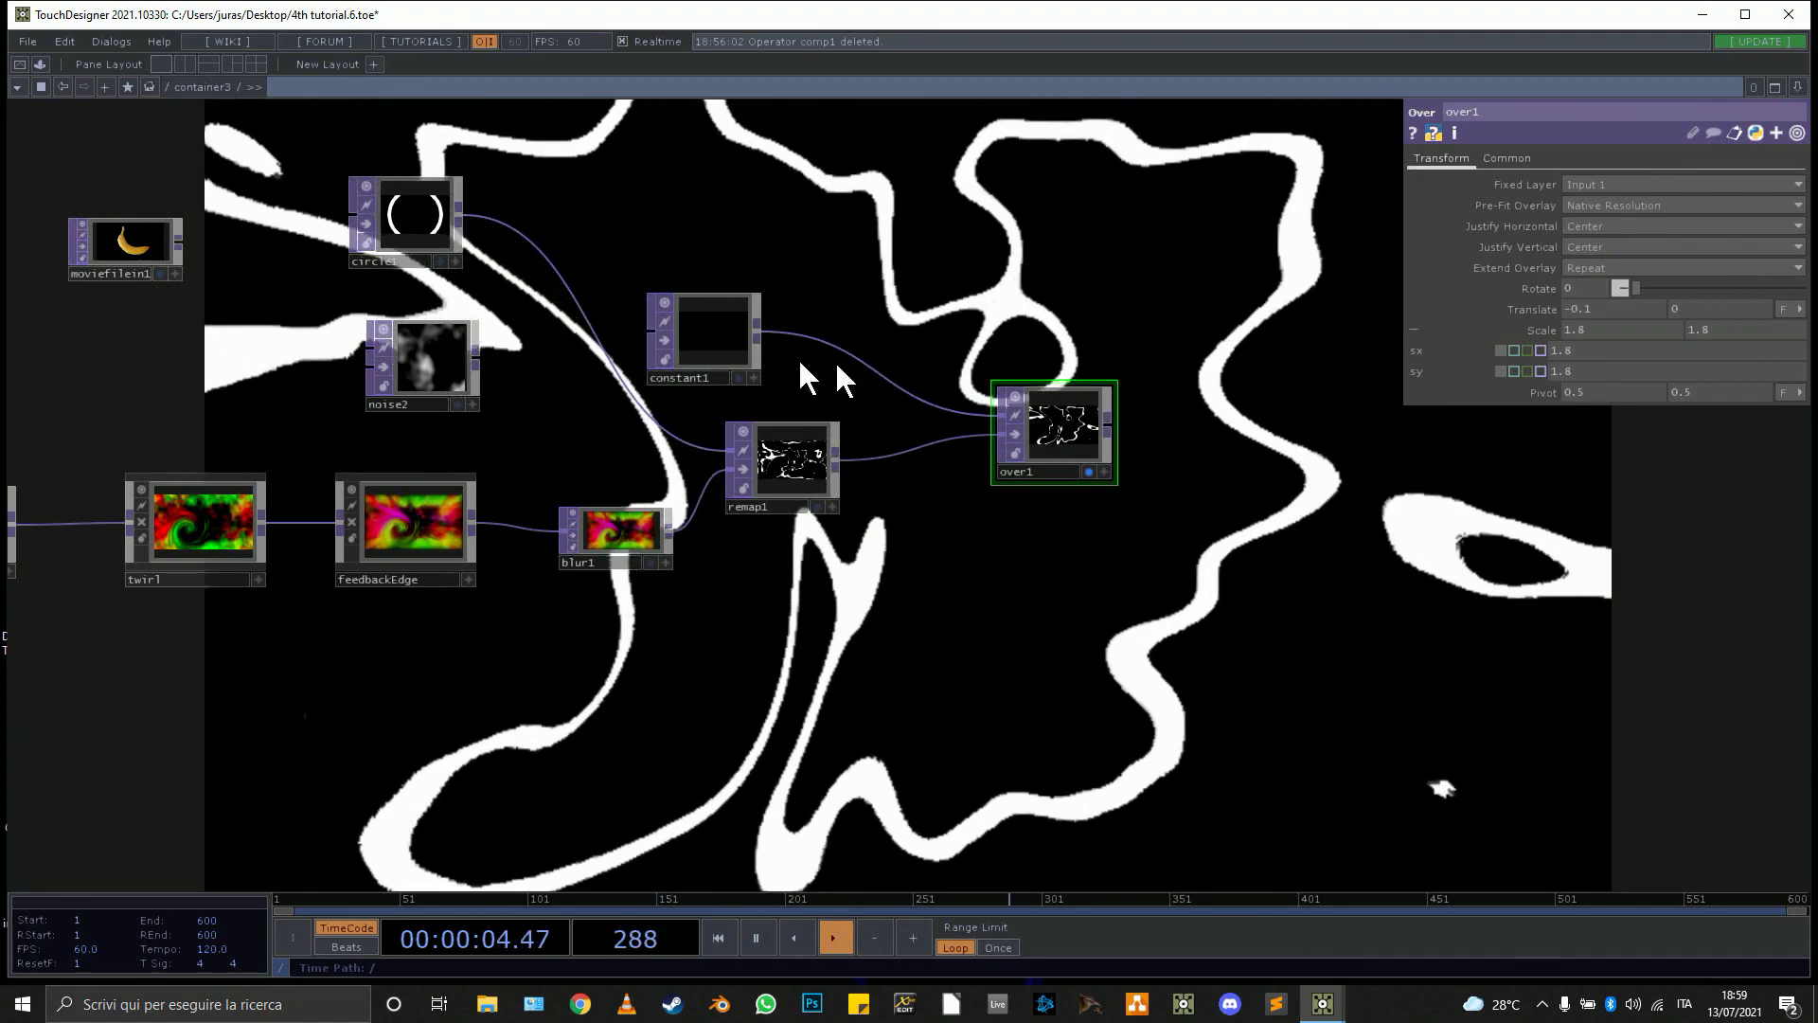
Set constant1's Pixel Format to 32-bit float (RGBA).
left_click(706, 337)
left_click(1549, 158)
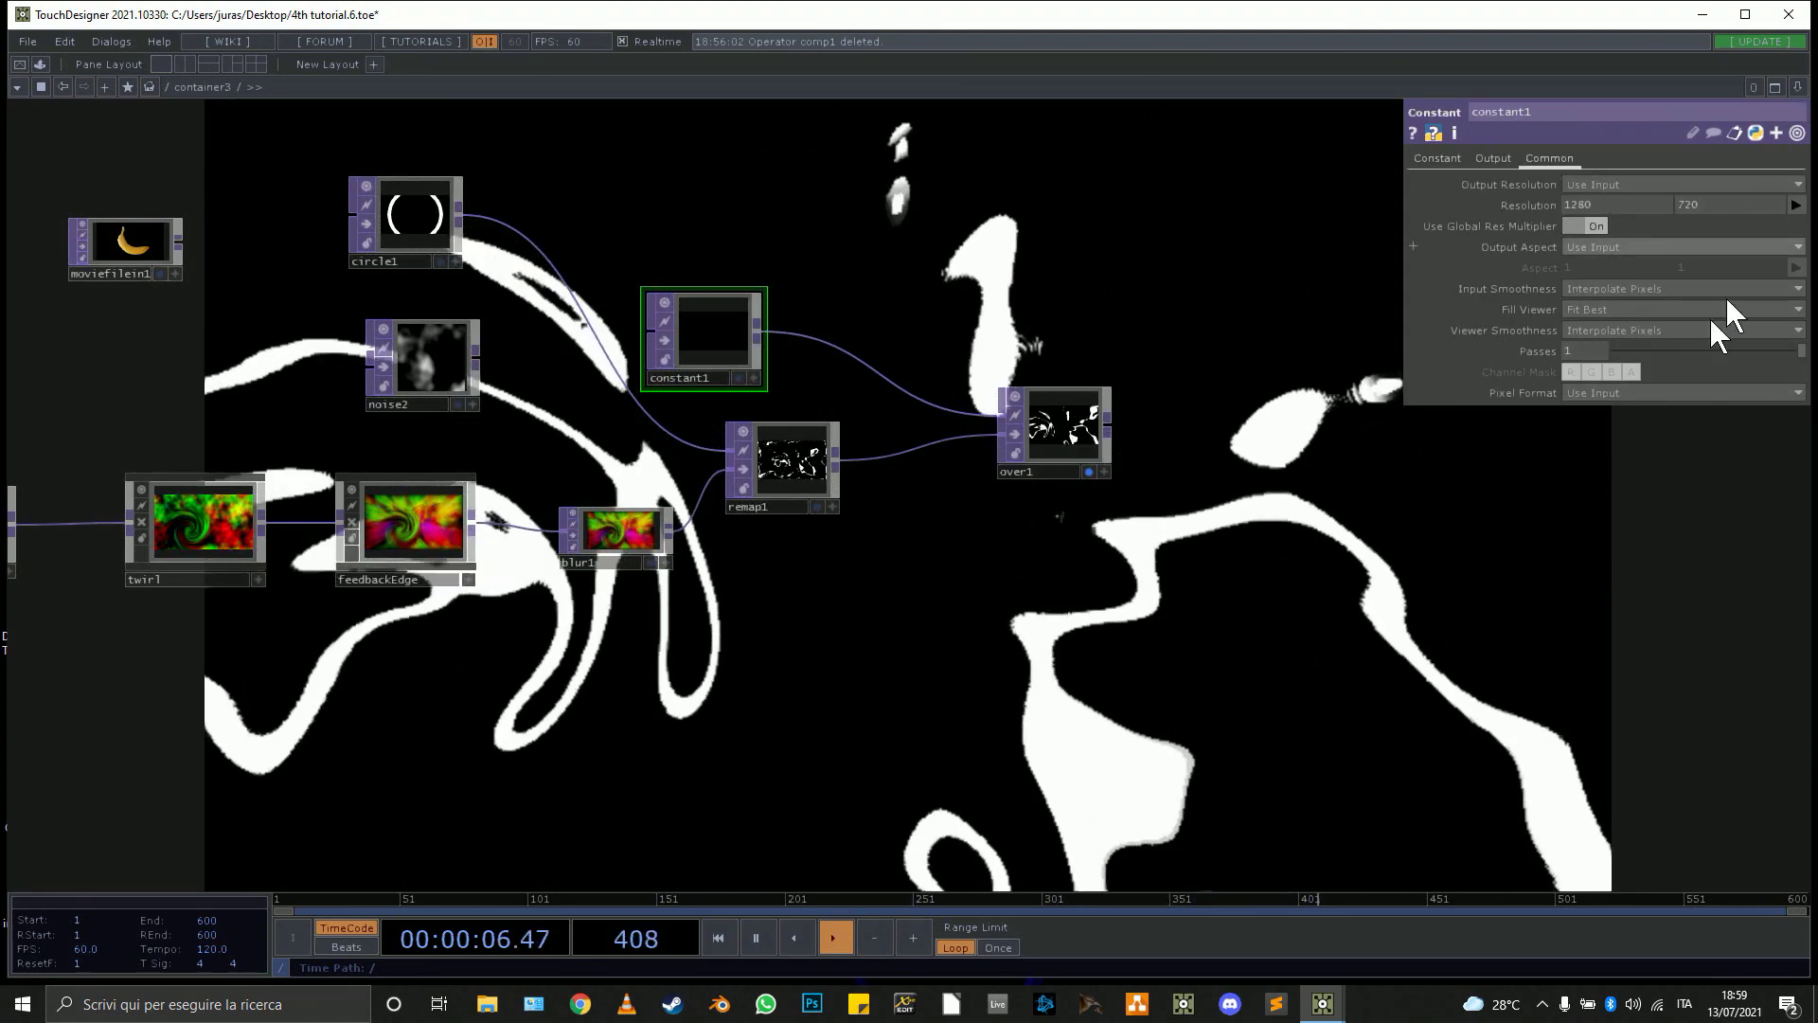
left_click(1657, 390)
left_click(1616, 470)
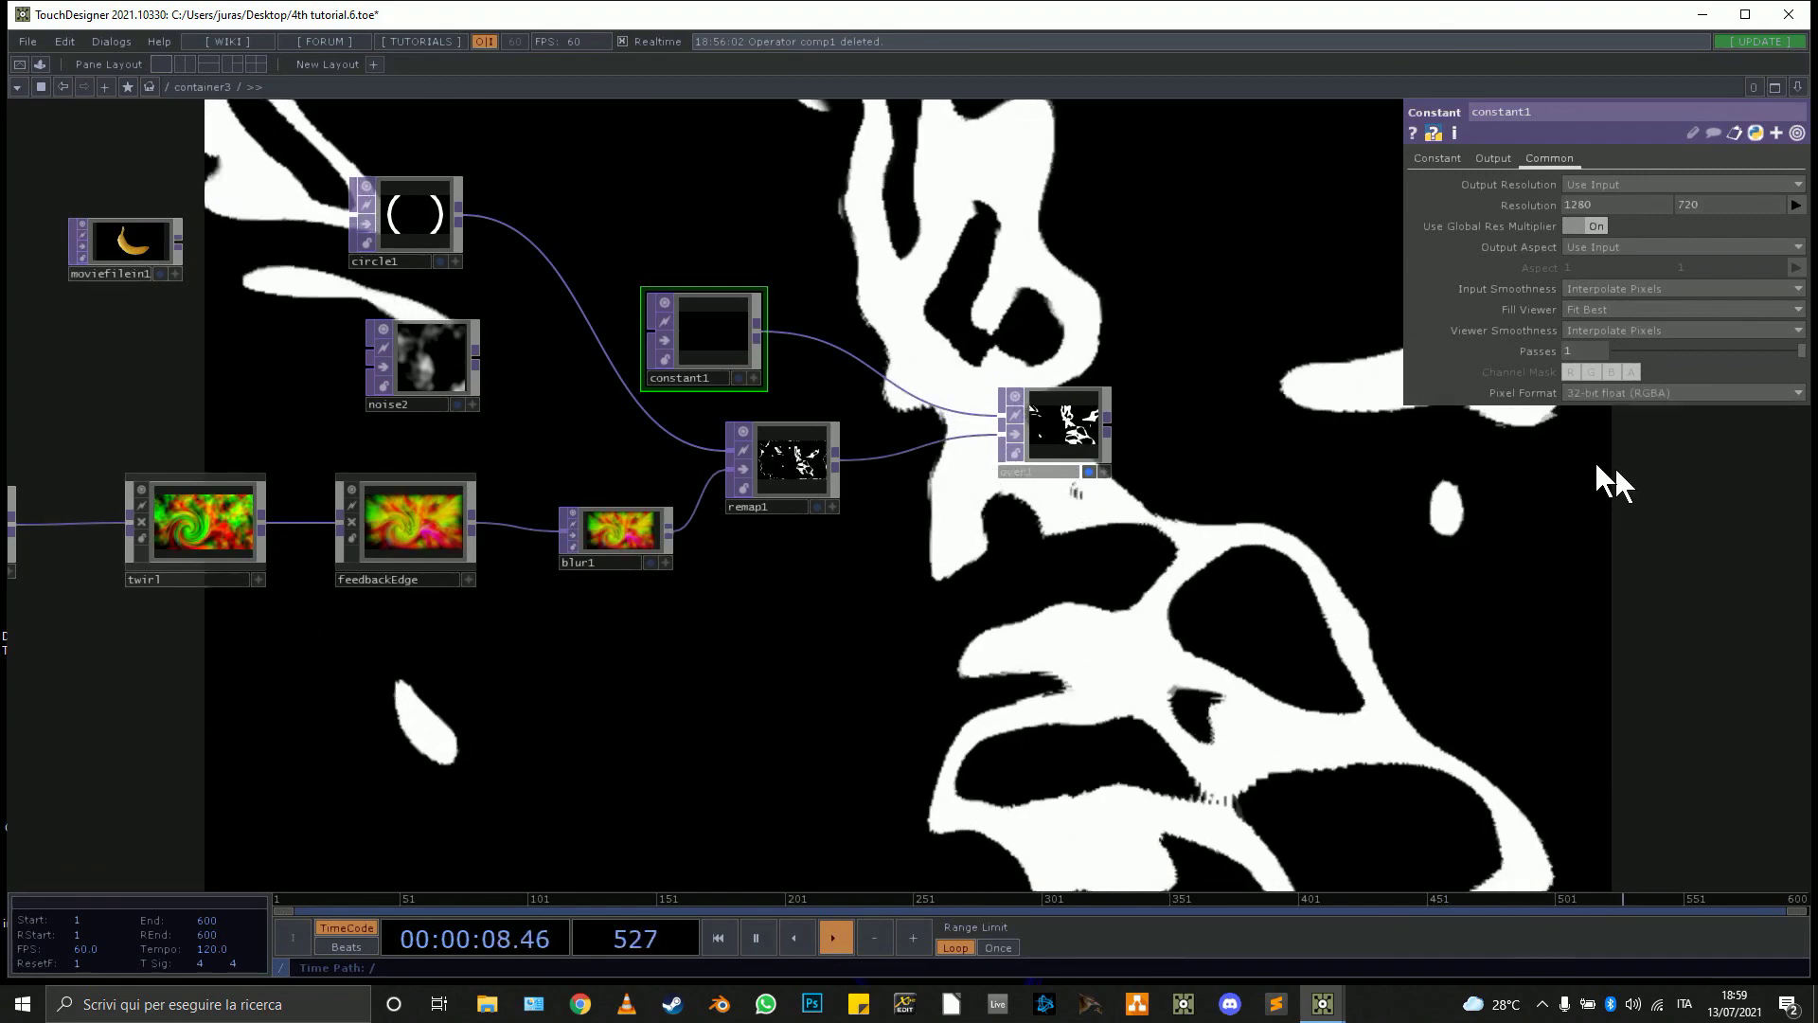
Check the pixel format in blur1's operator info.
left_click_drag(497, 530, 824, 528)
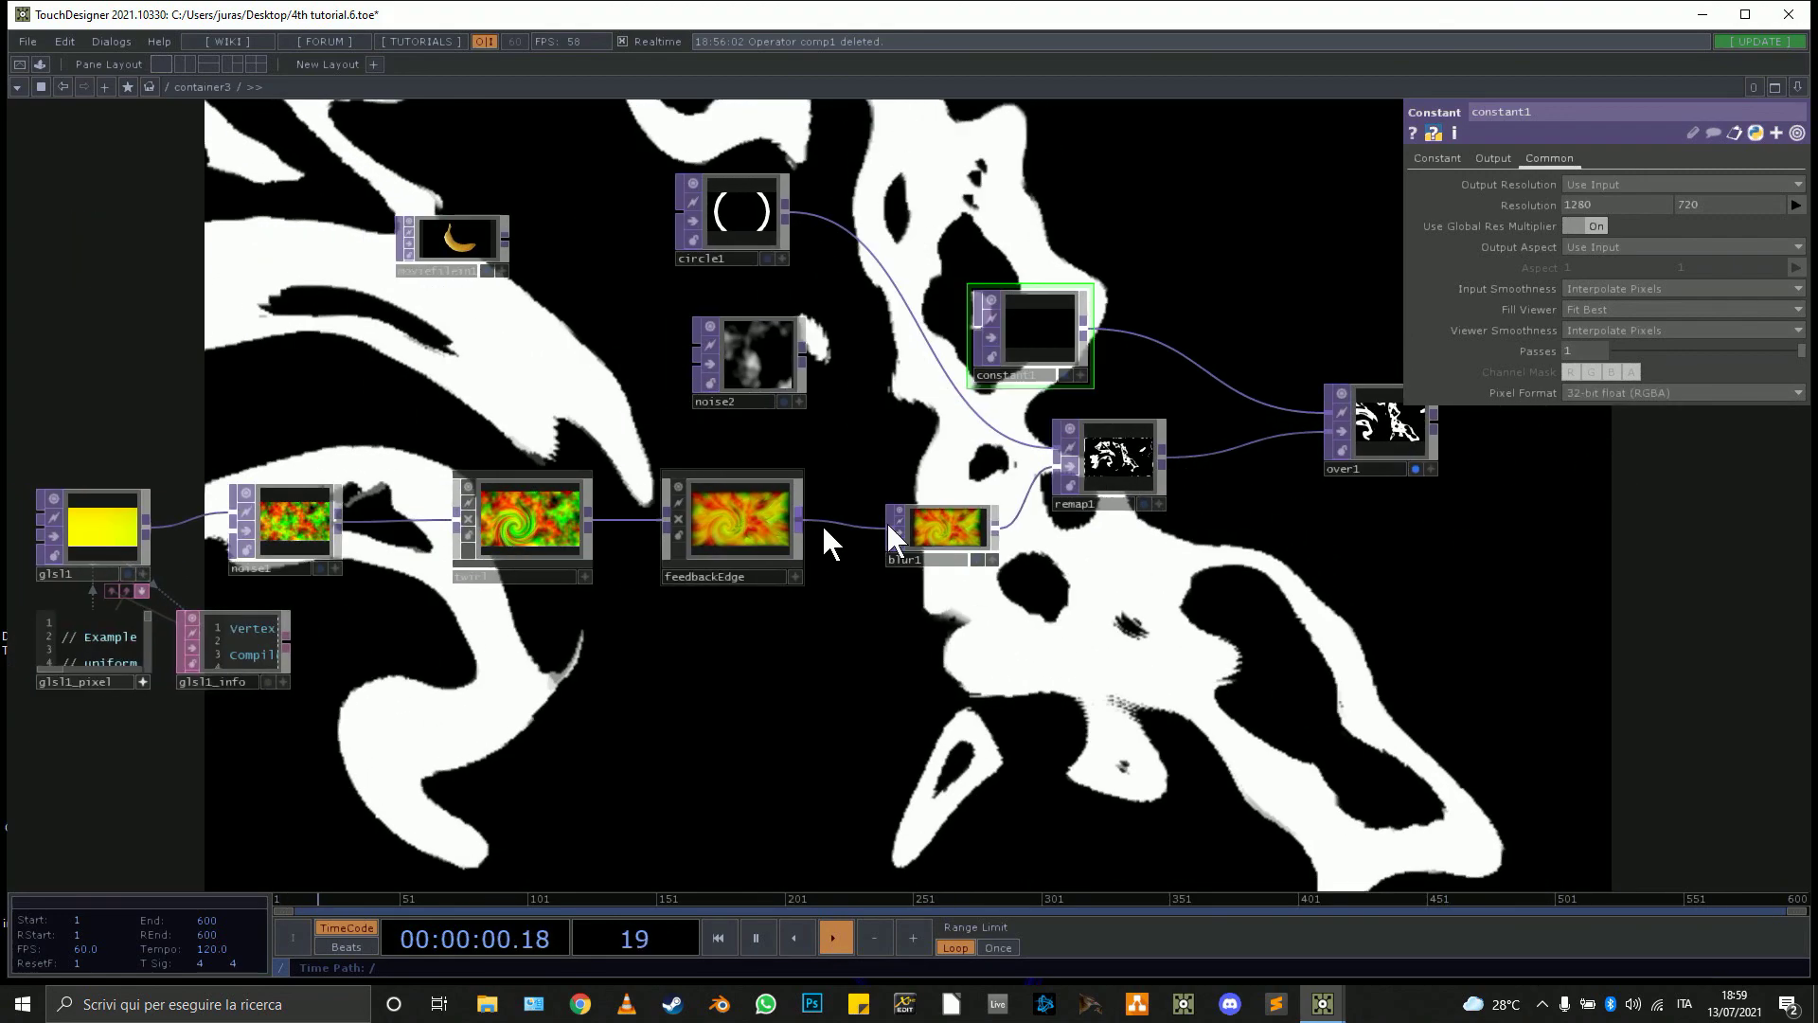
middle_click(958, 516)
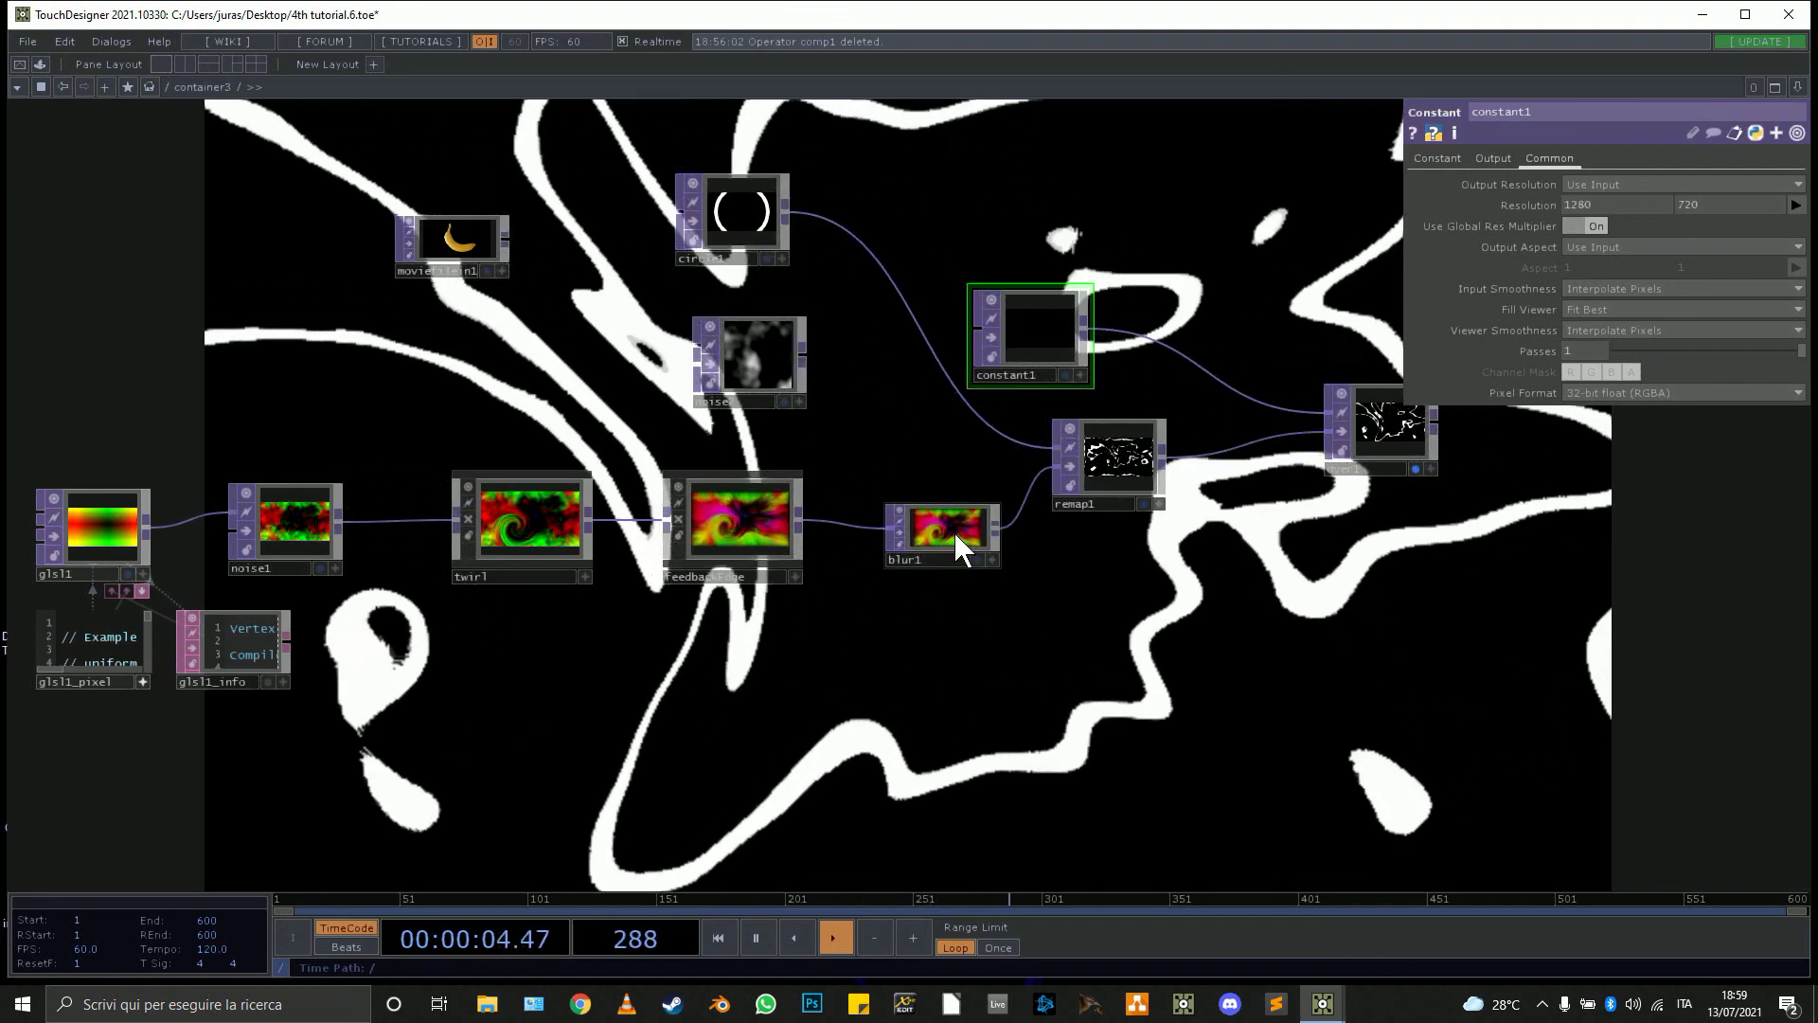
middle_click(954, 536)
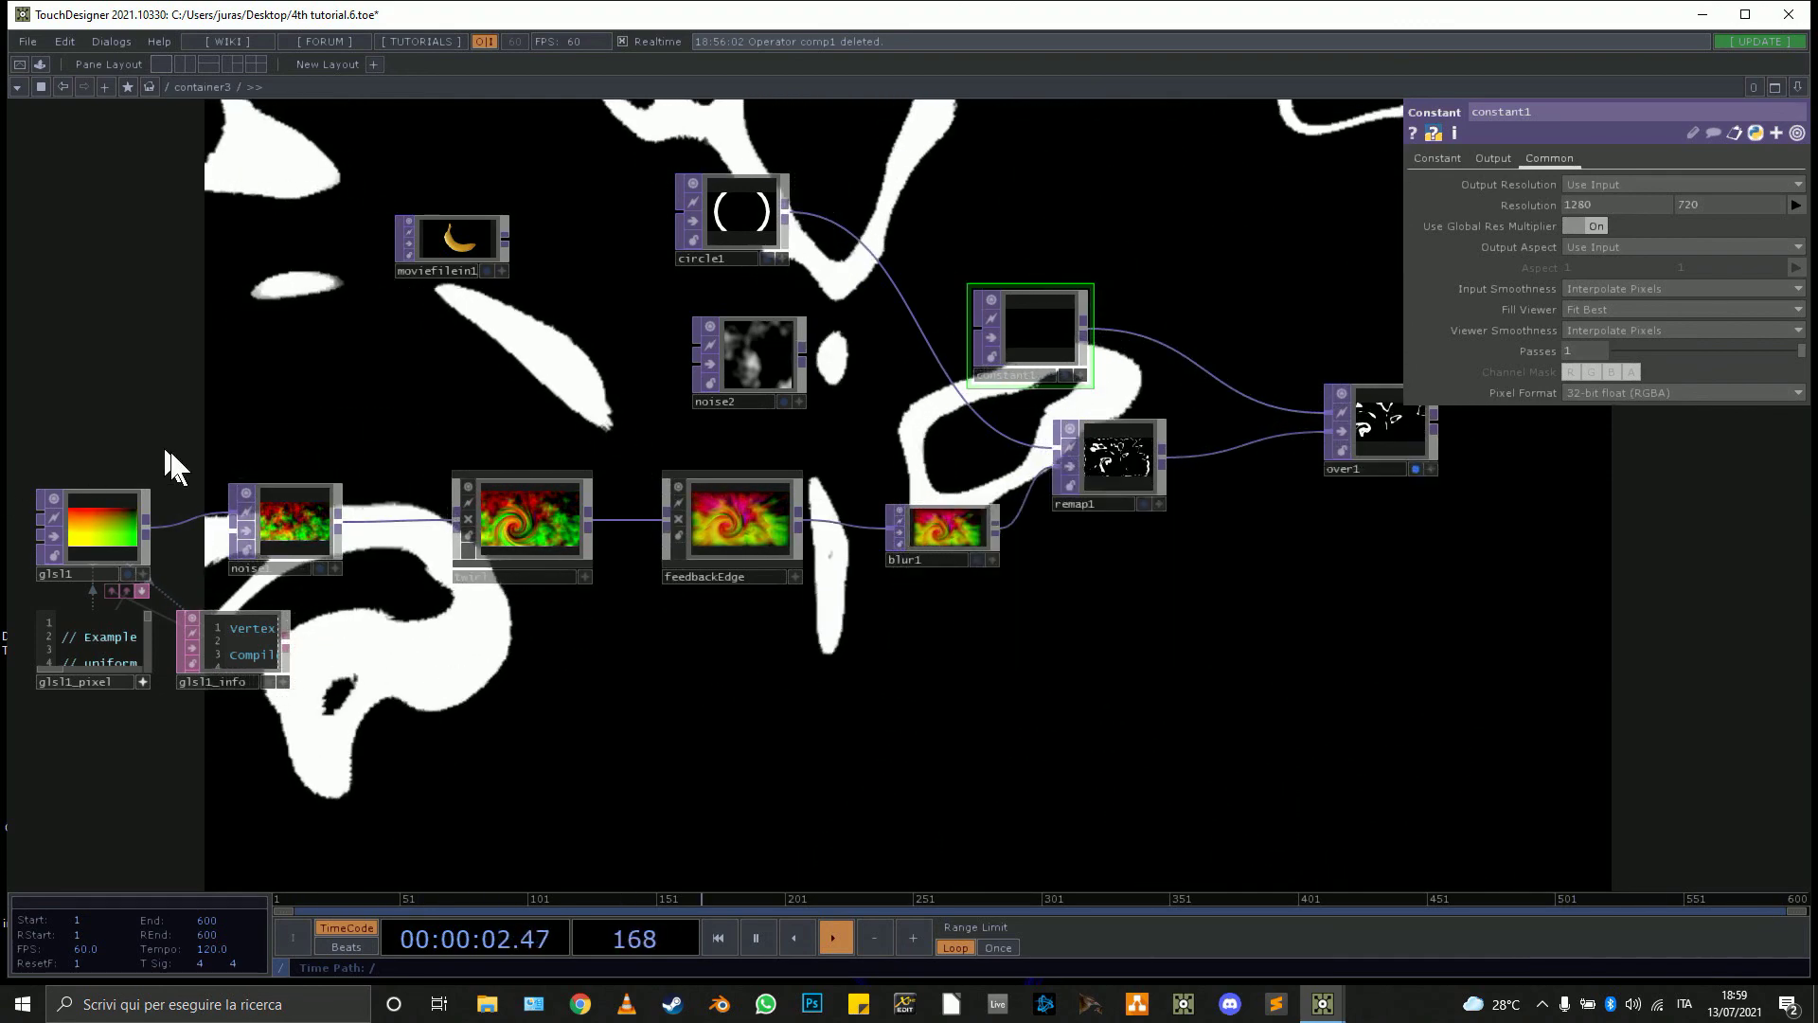
Set the Pixel Format of glsl1 at the start of the chain to 32-bit float (RGBA).
left_click(118, 549)
left_click(1645, 392)
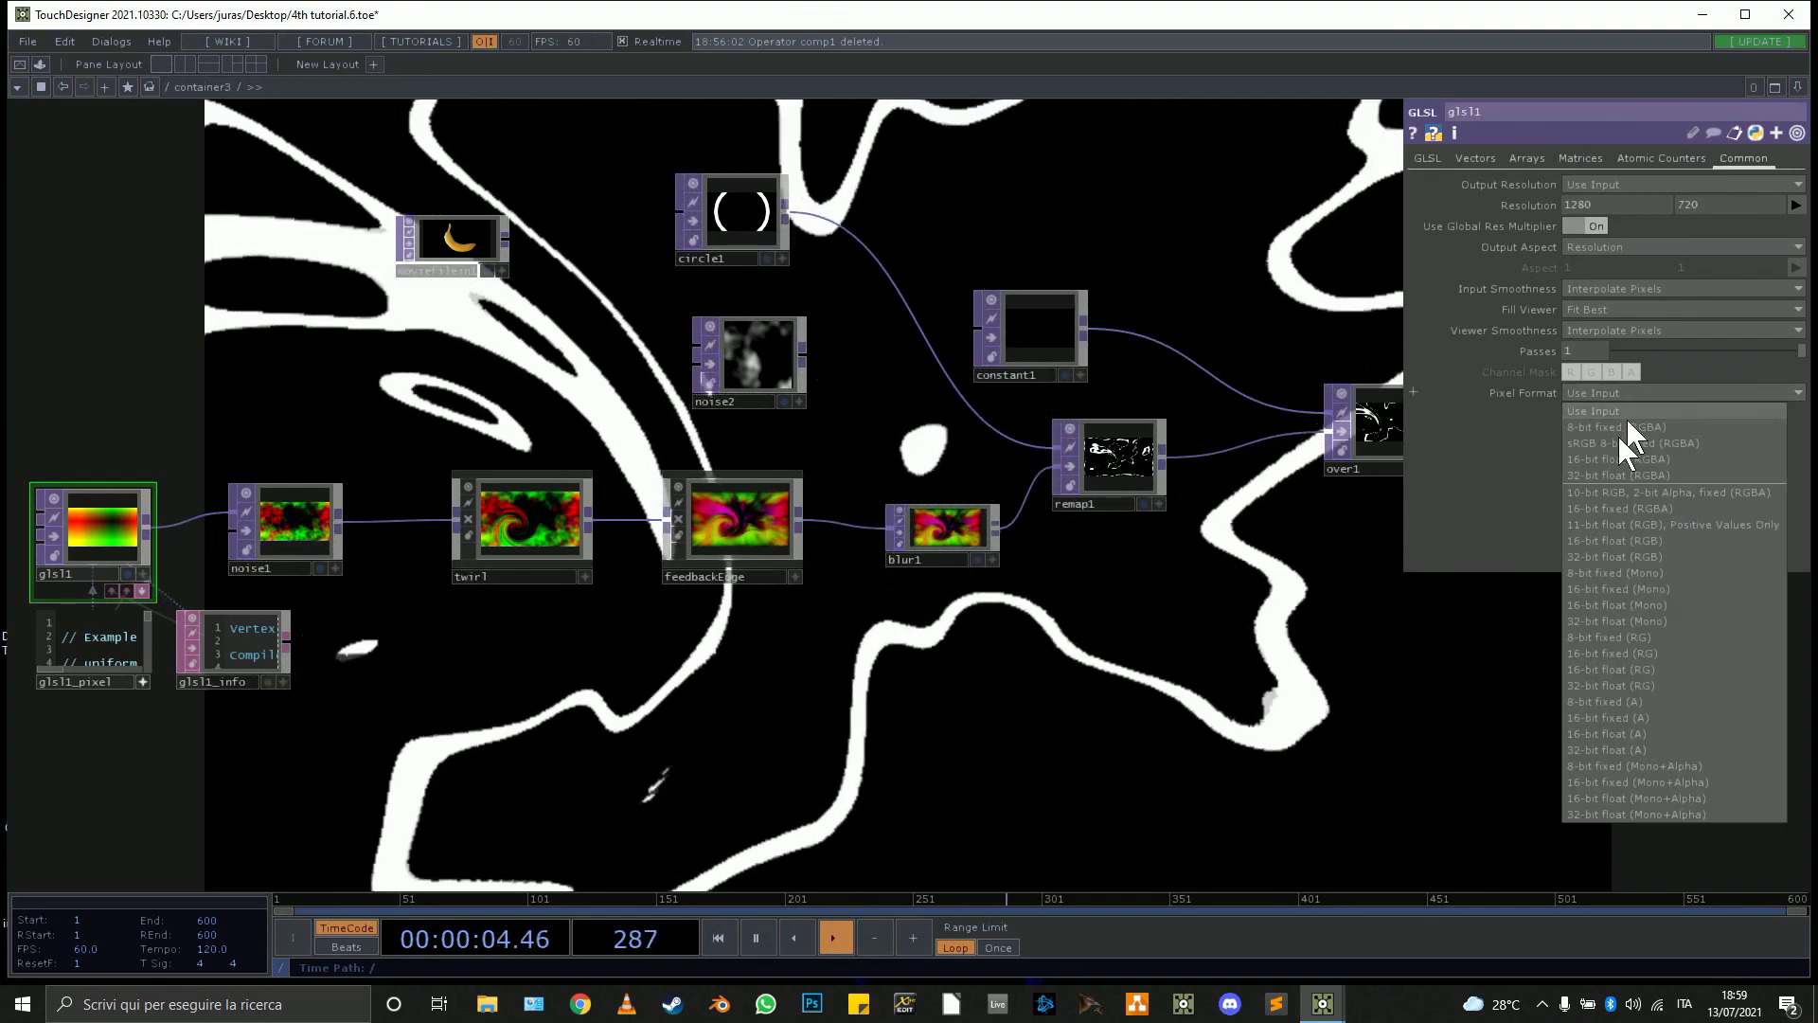
left_click(1623, 472)
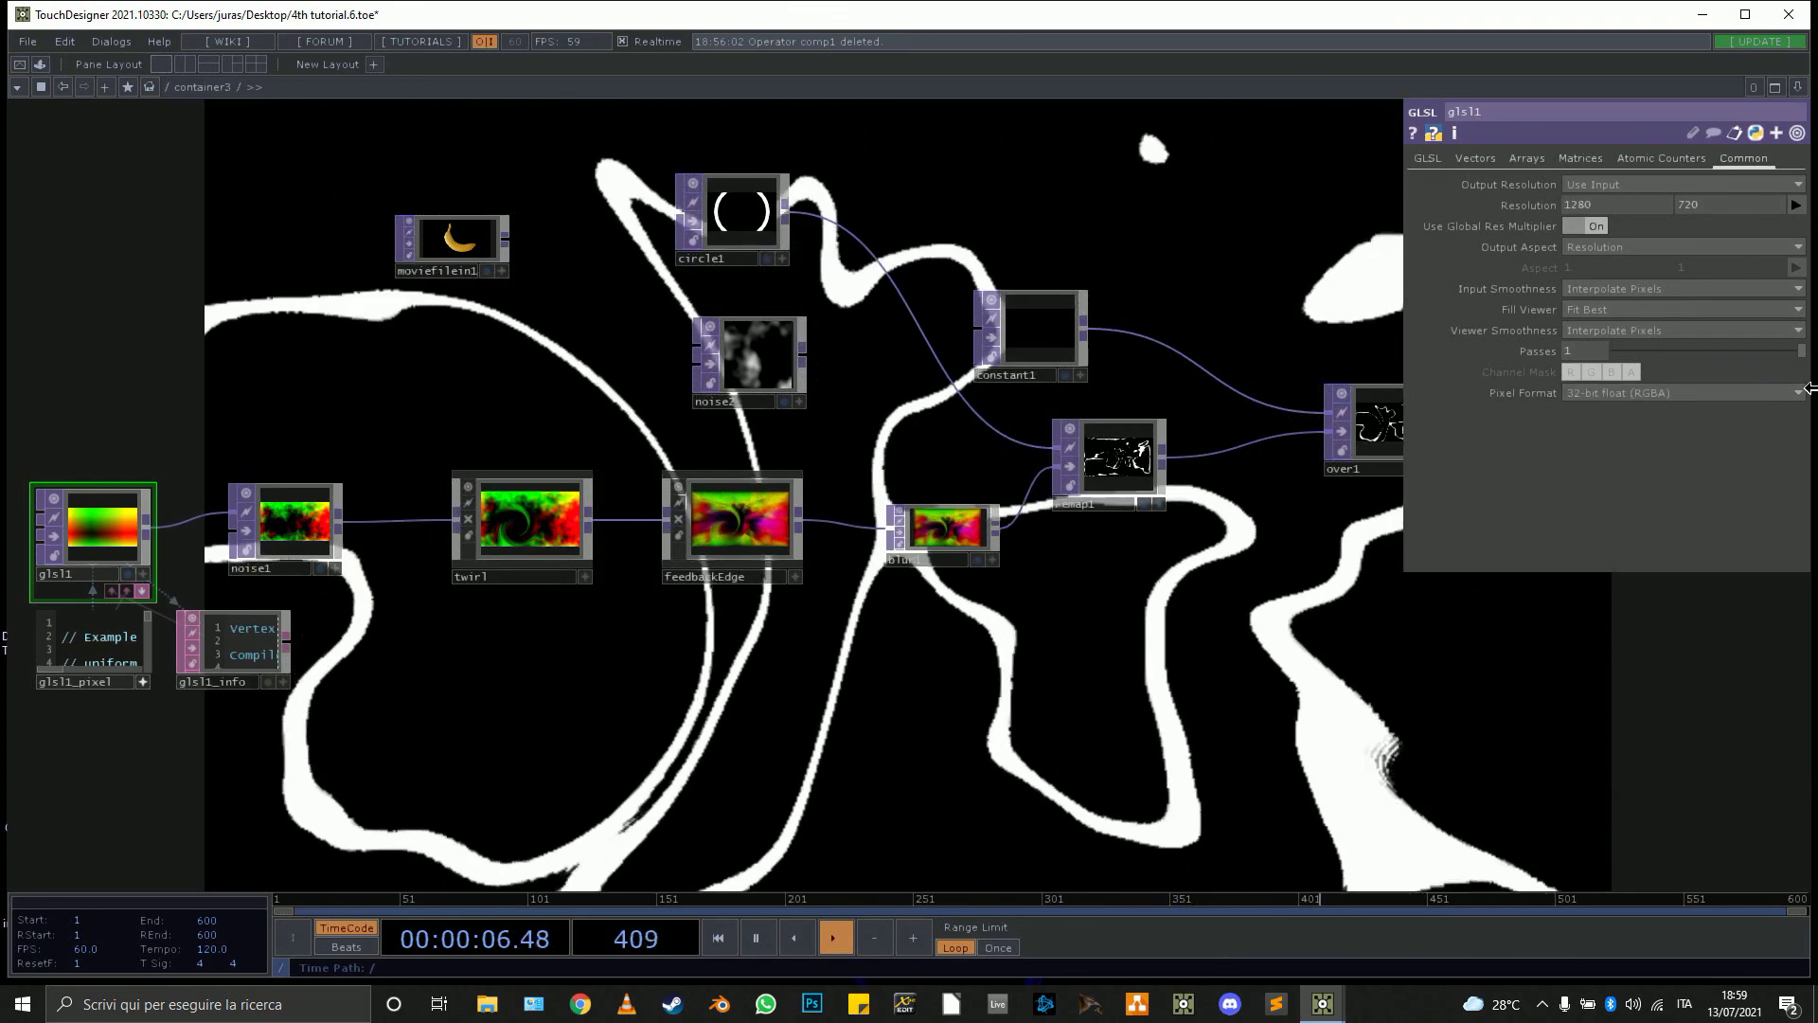
Check the pixel format of blur1 and of the level2, blur2 and input operators inside feedbackEdge.
middle_click(945, 542)
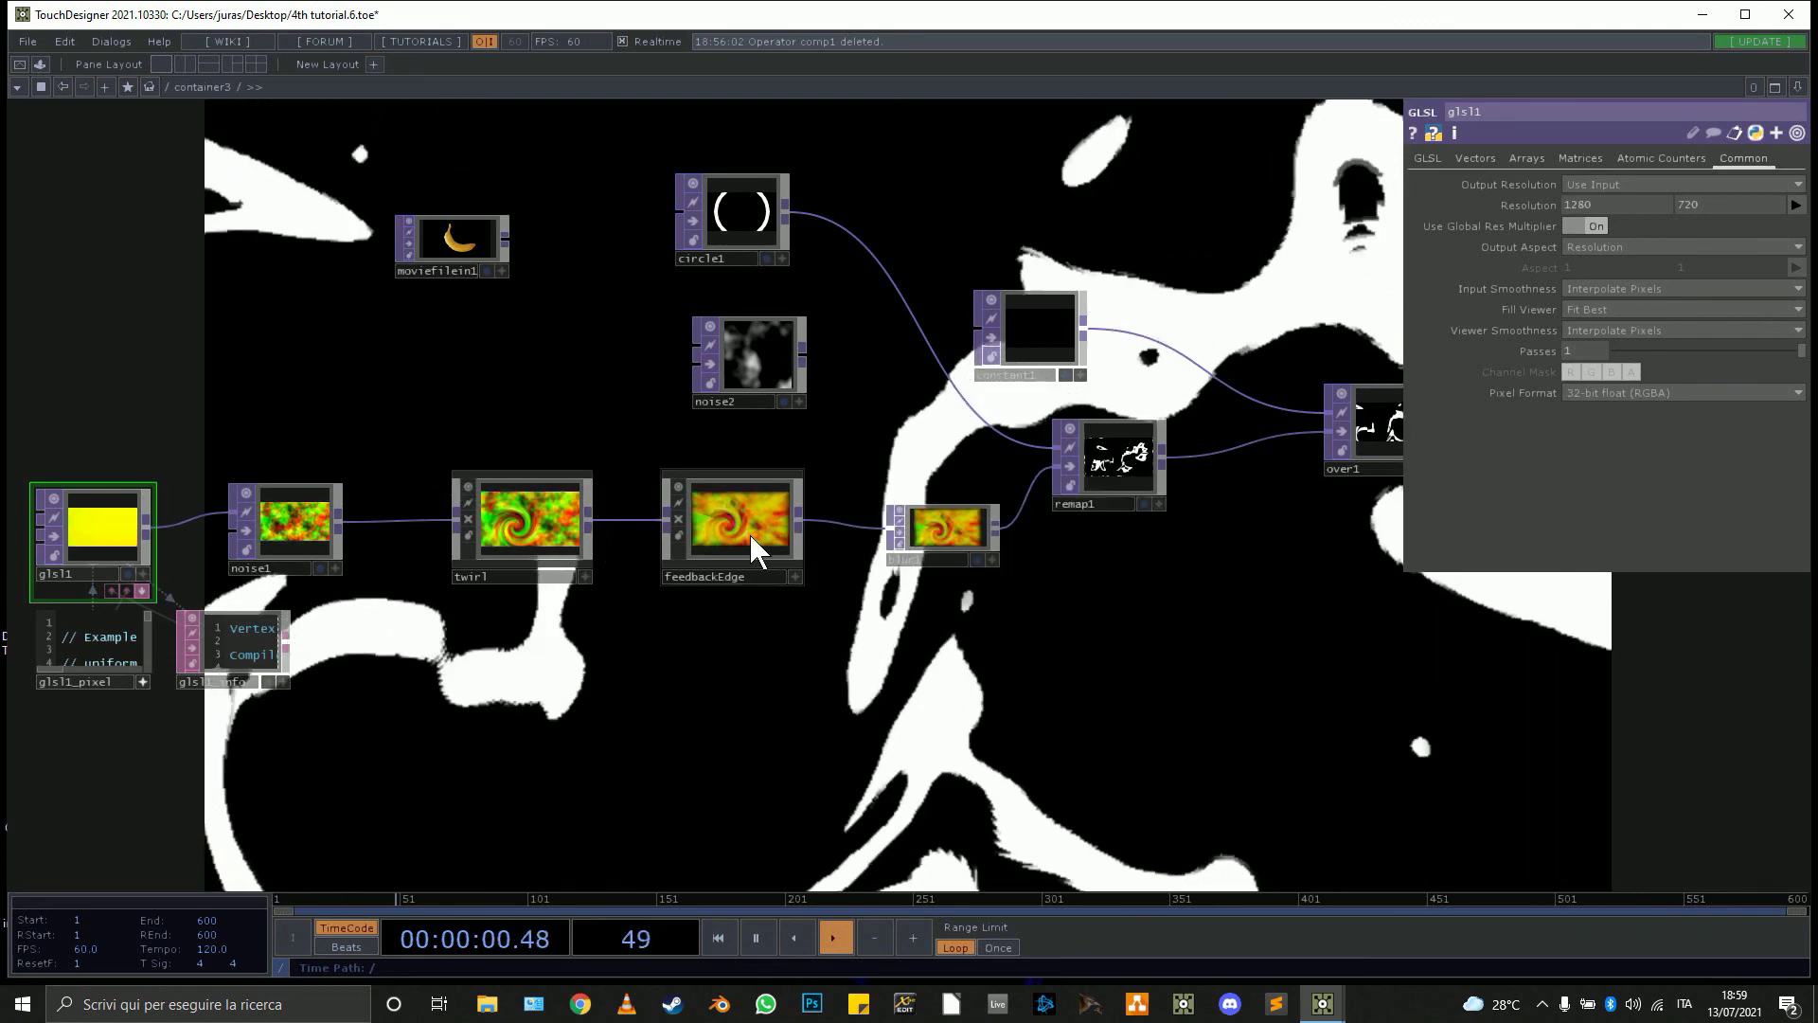
left_click(746, 530)
key("i")
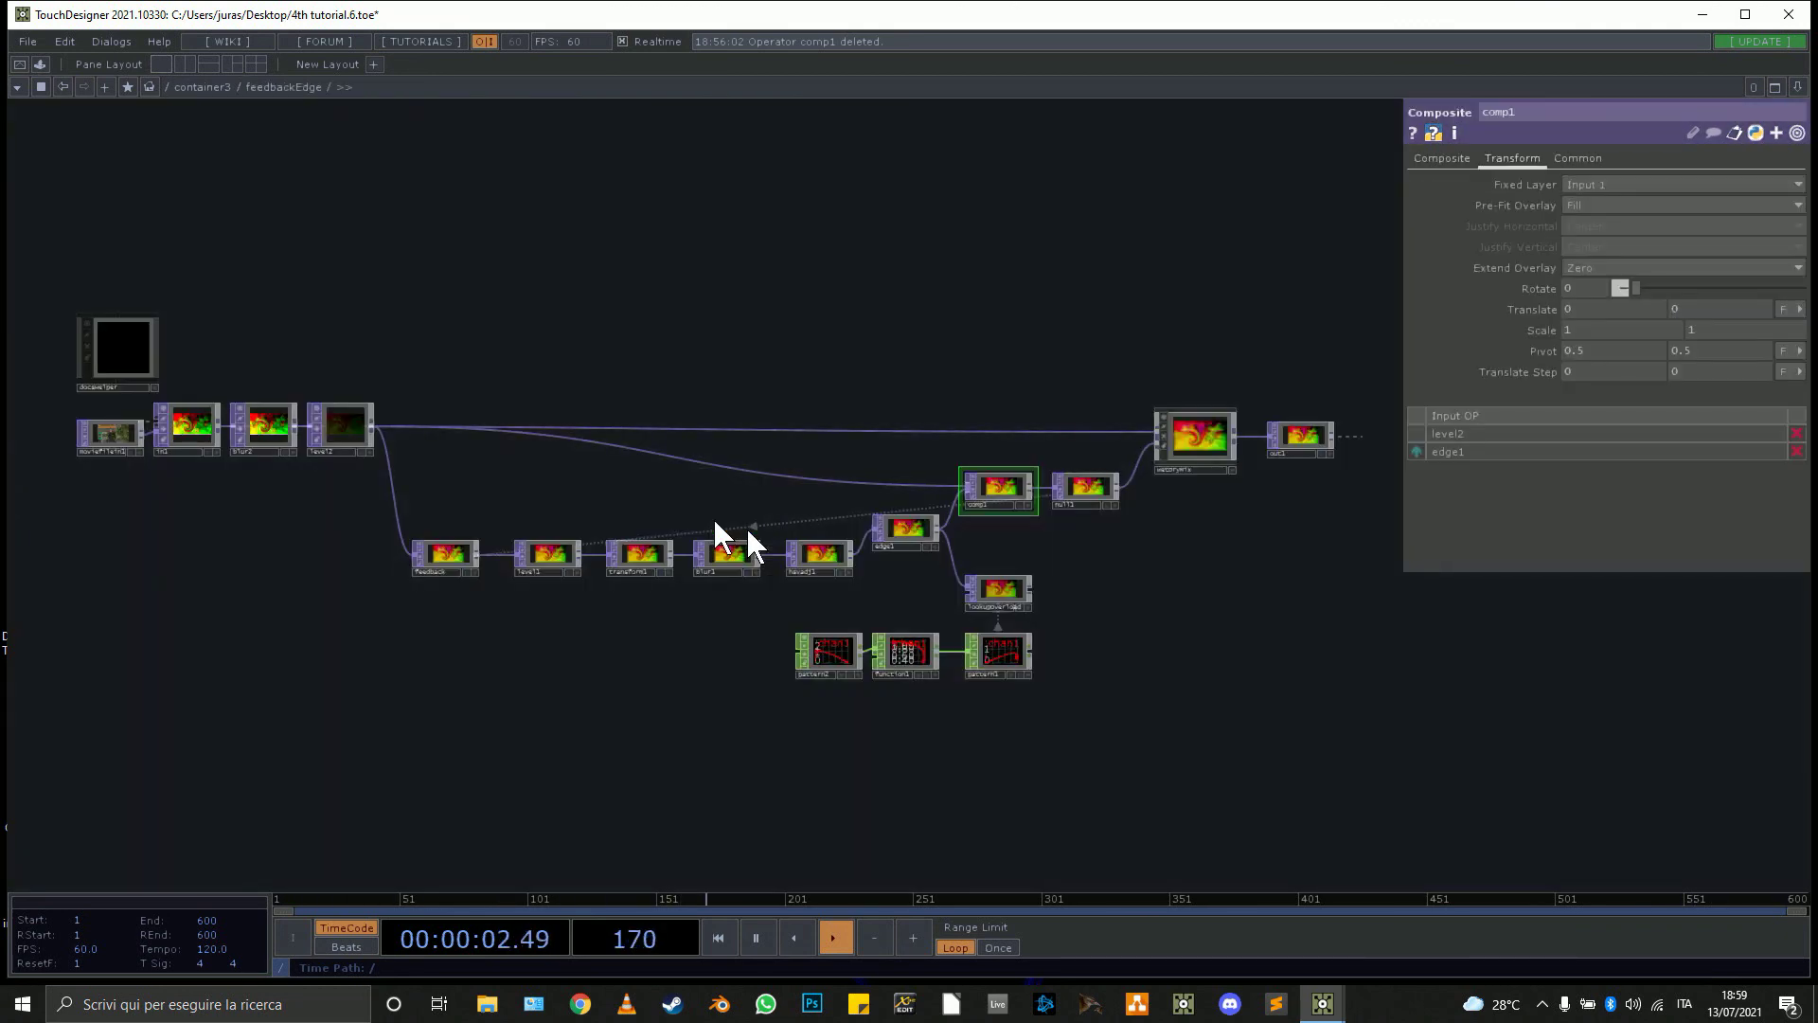
middle_click(336, 431)
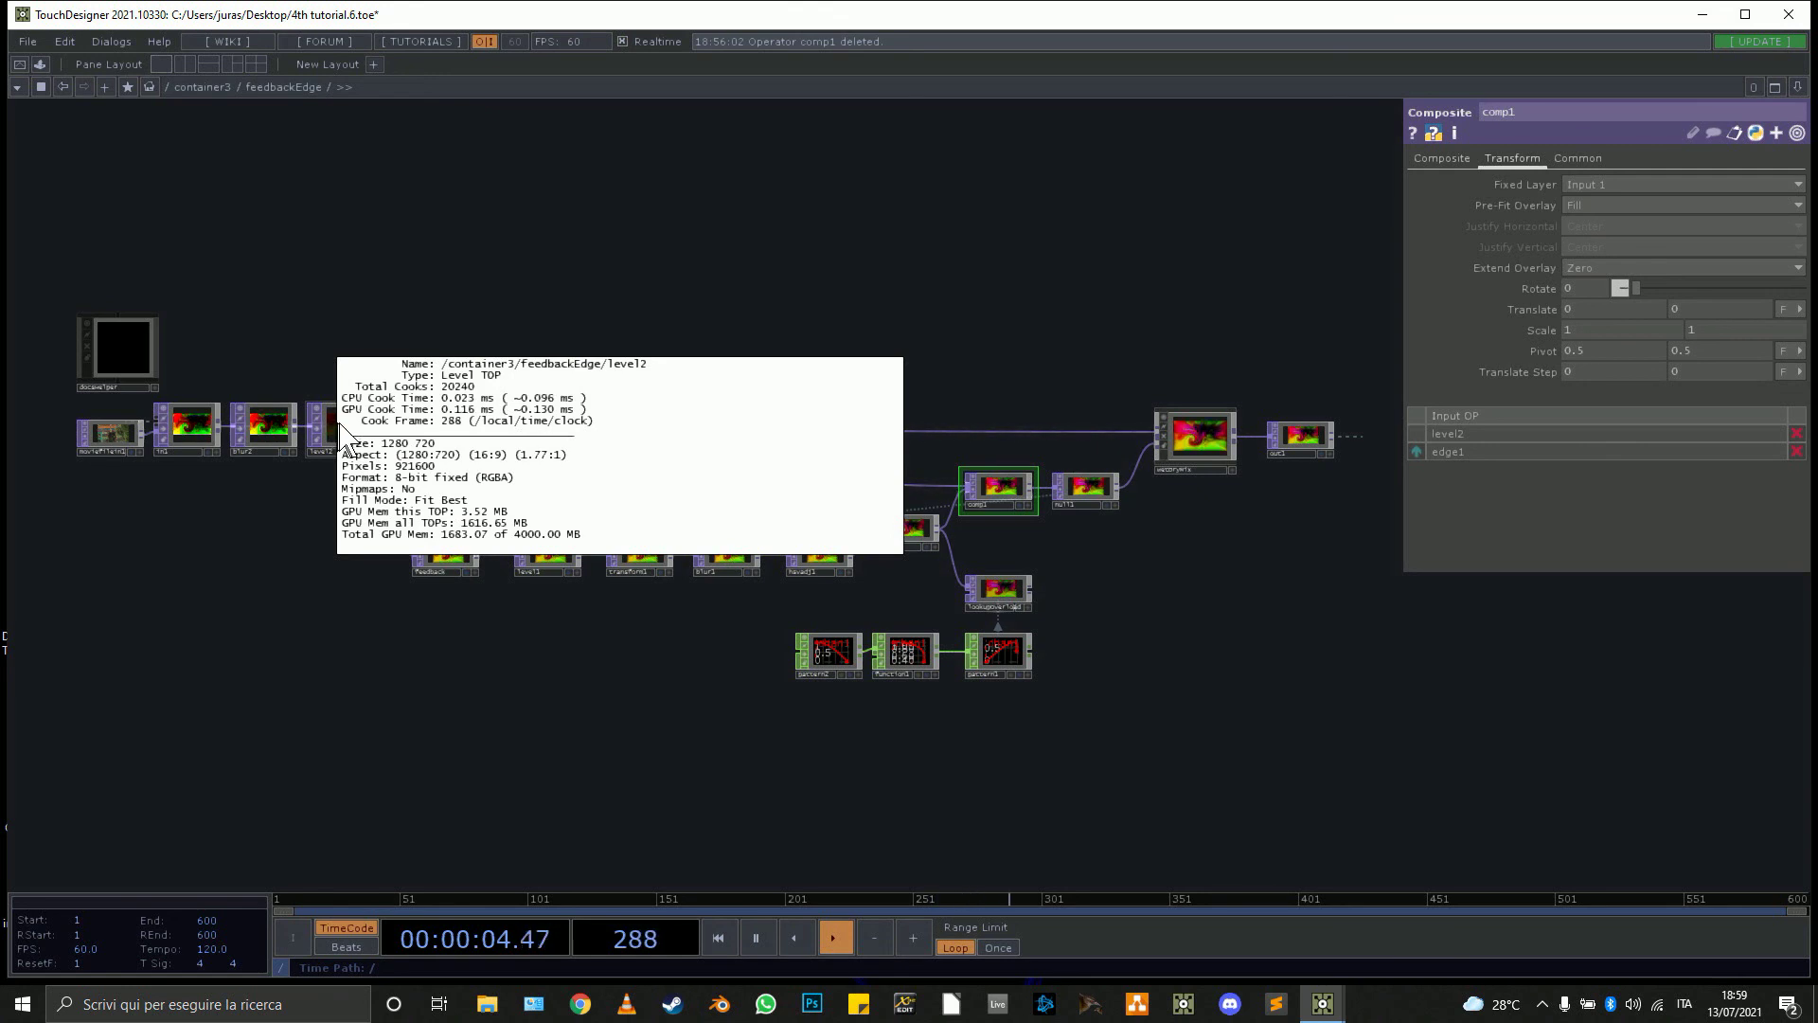
middle_click(274, 445)
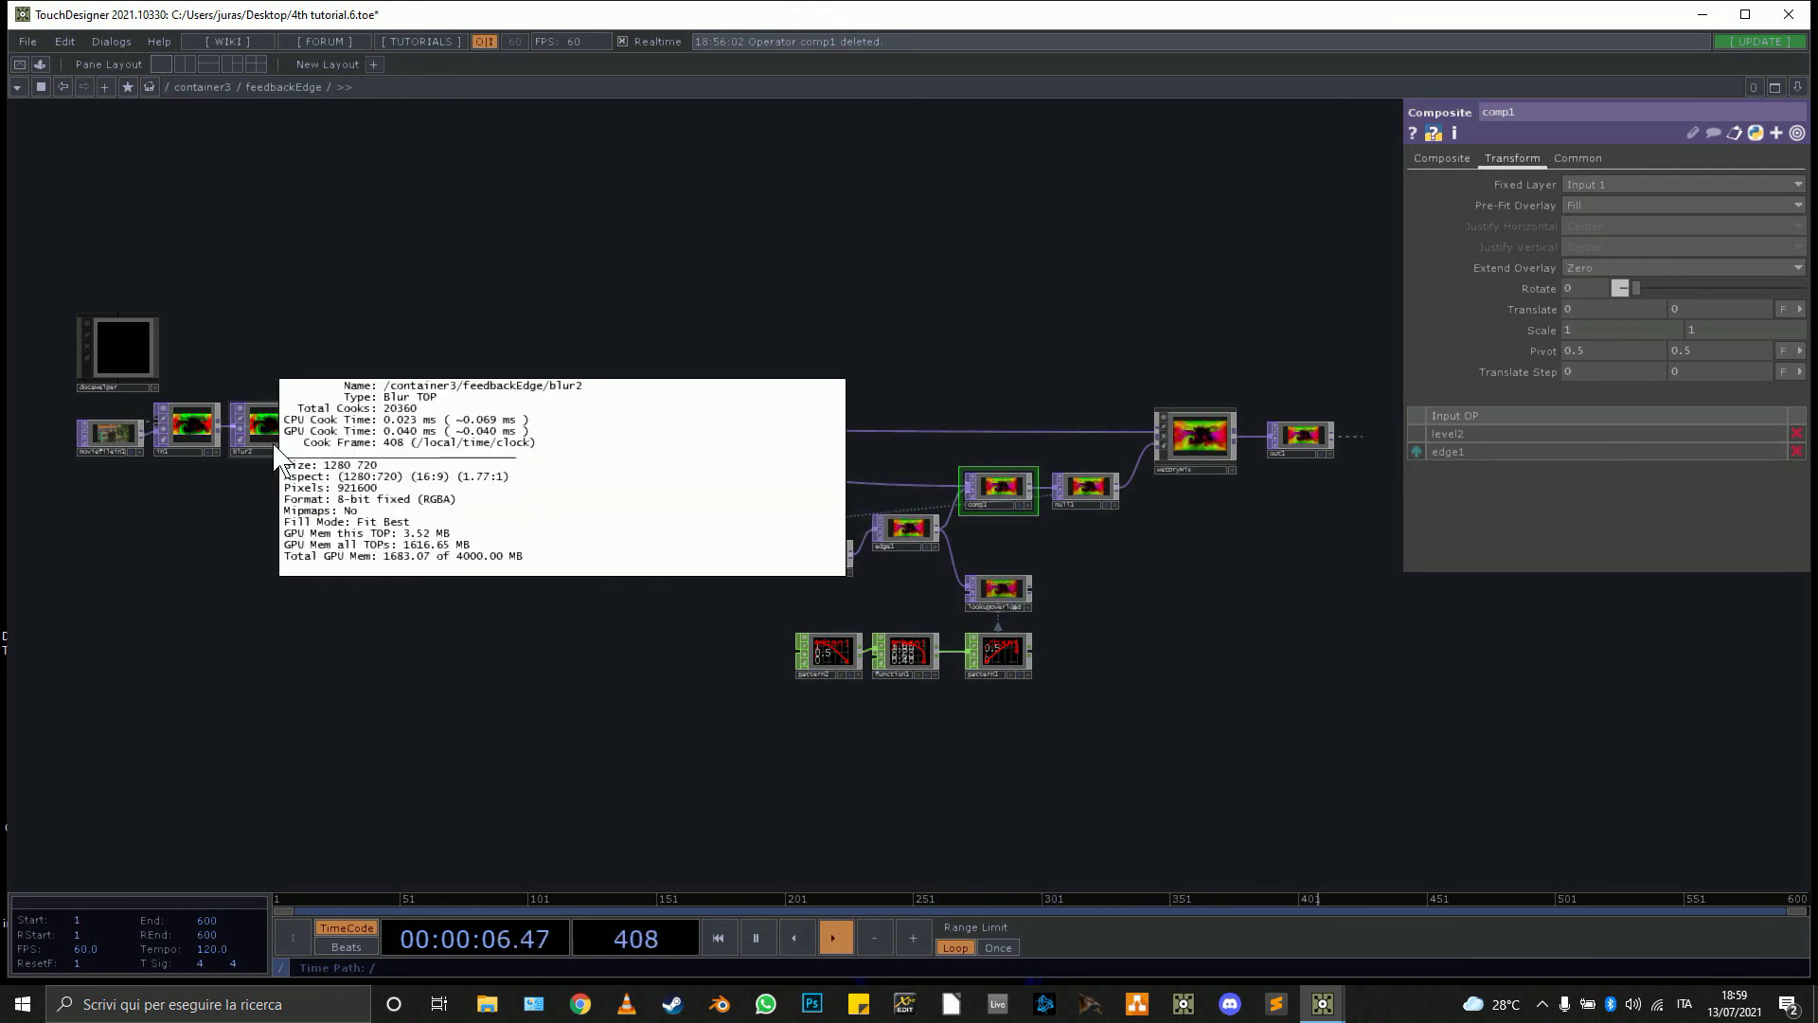
left_click(202, 423)
middle_click(203, 422)
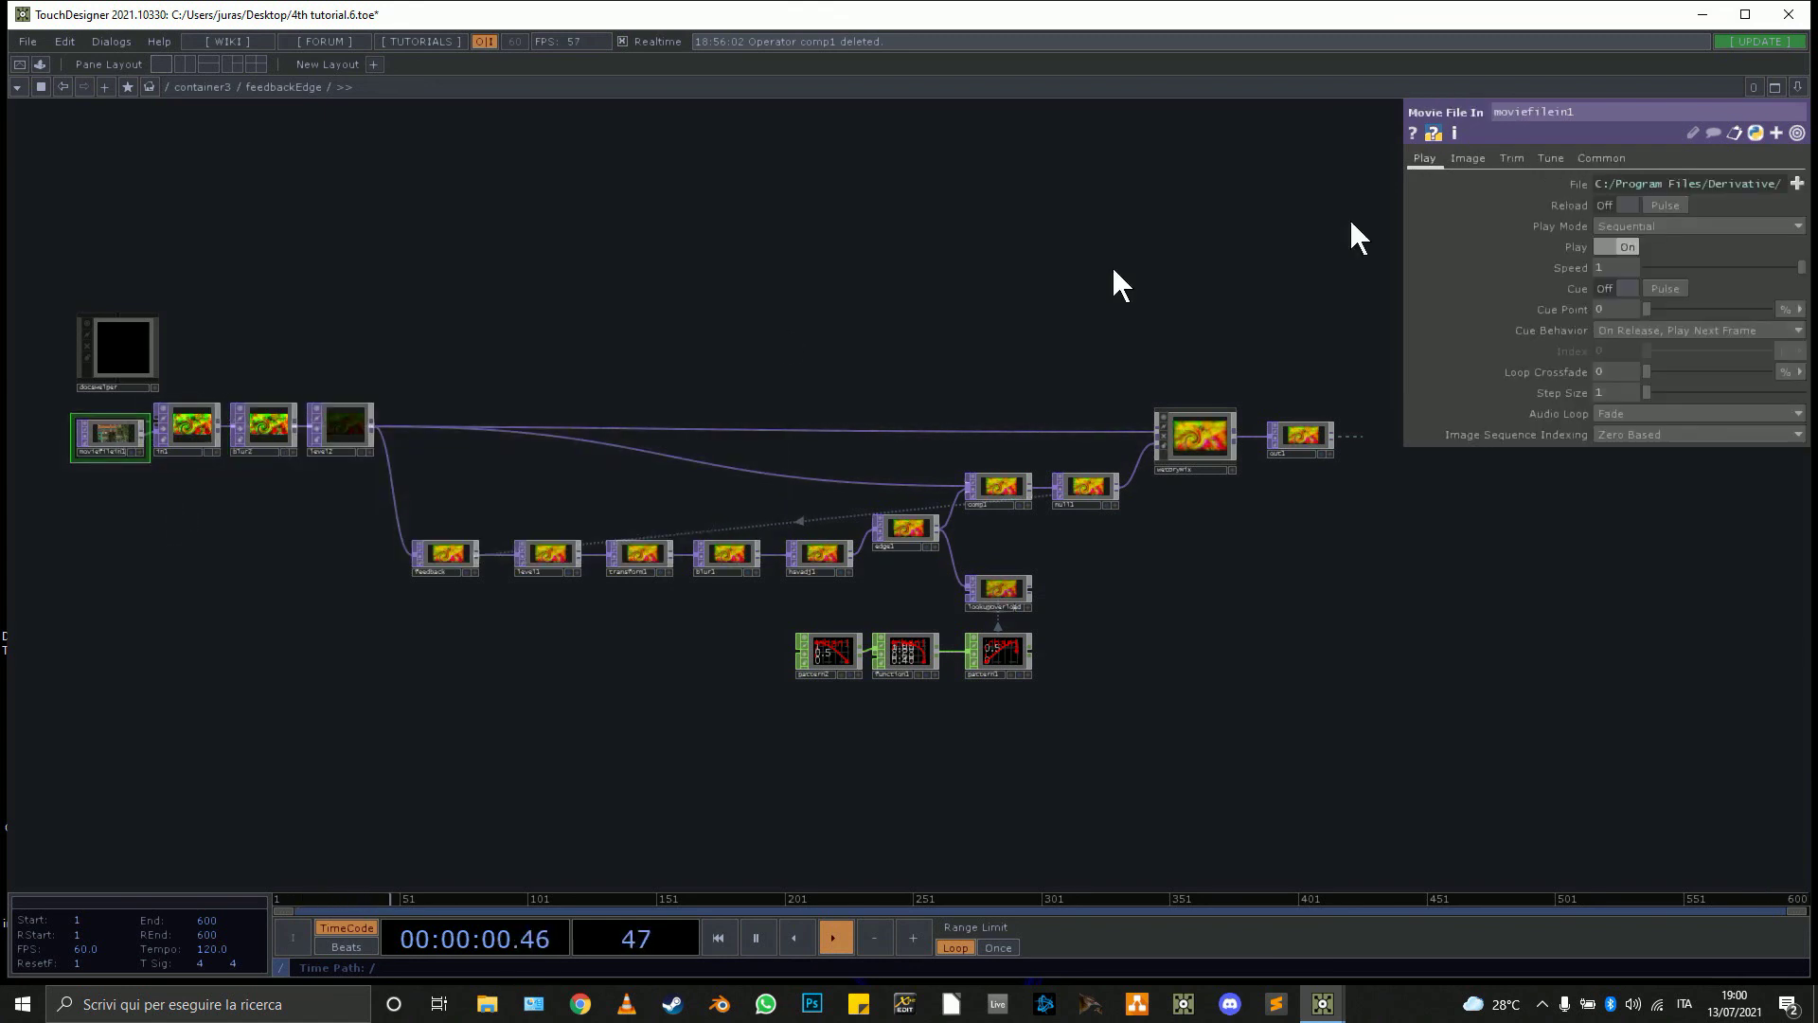
Set moviefilein1's Pixel Format to 32-bit float (RGBA) inside feedbackEdge and return to the parent network.
left_click(1610, 331)
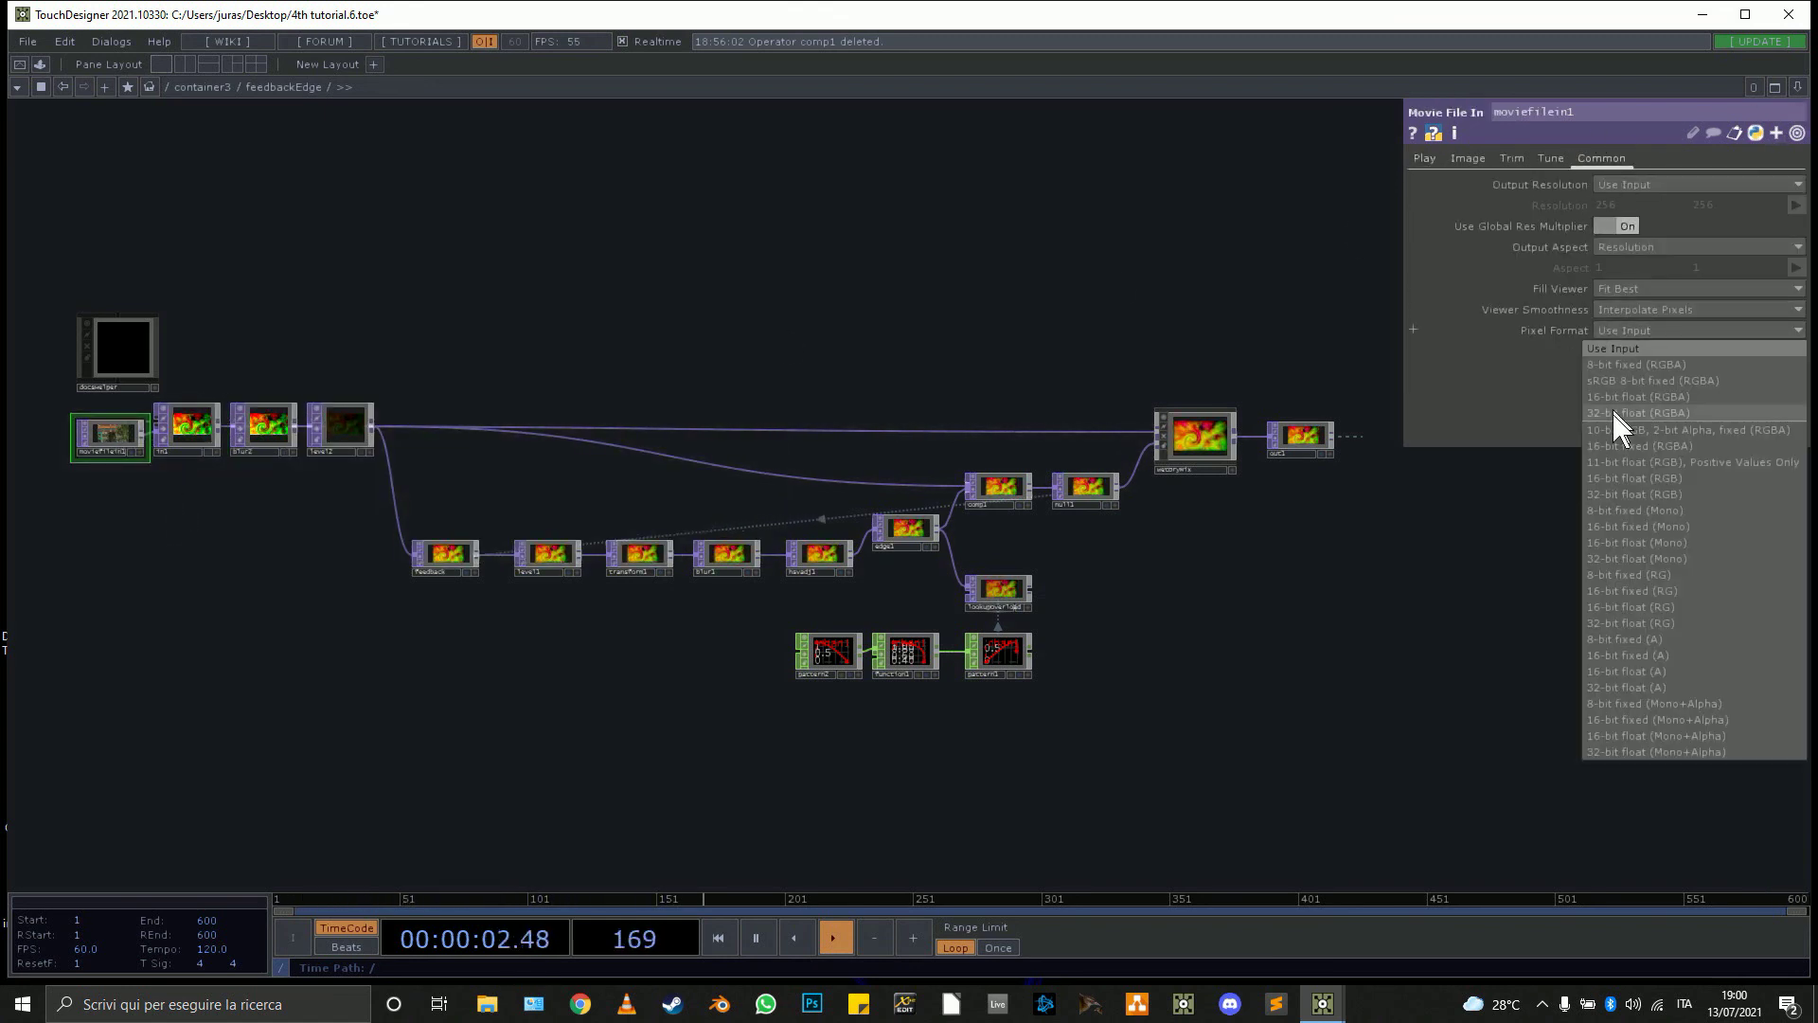
left_click(1617, 419)
middle_click(203, 429)
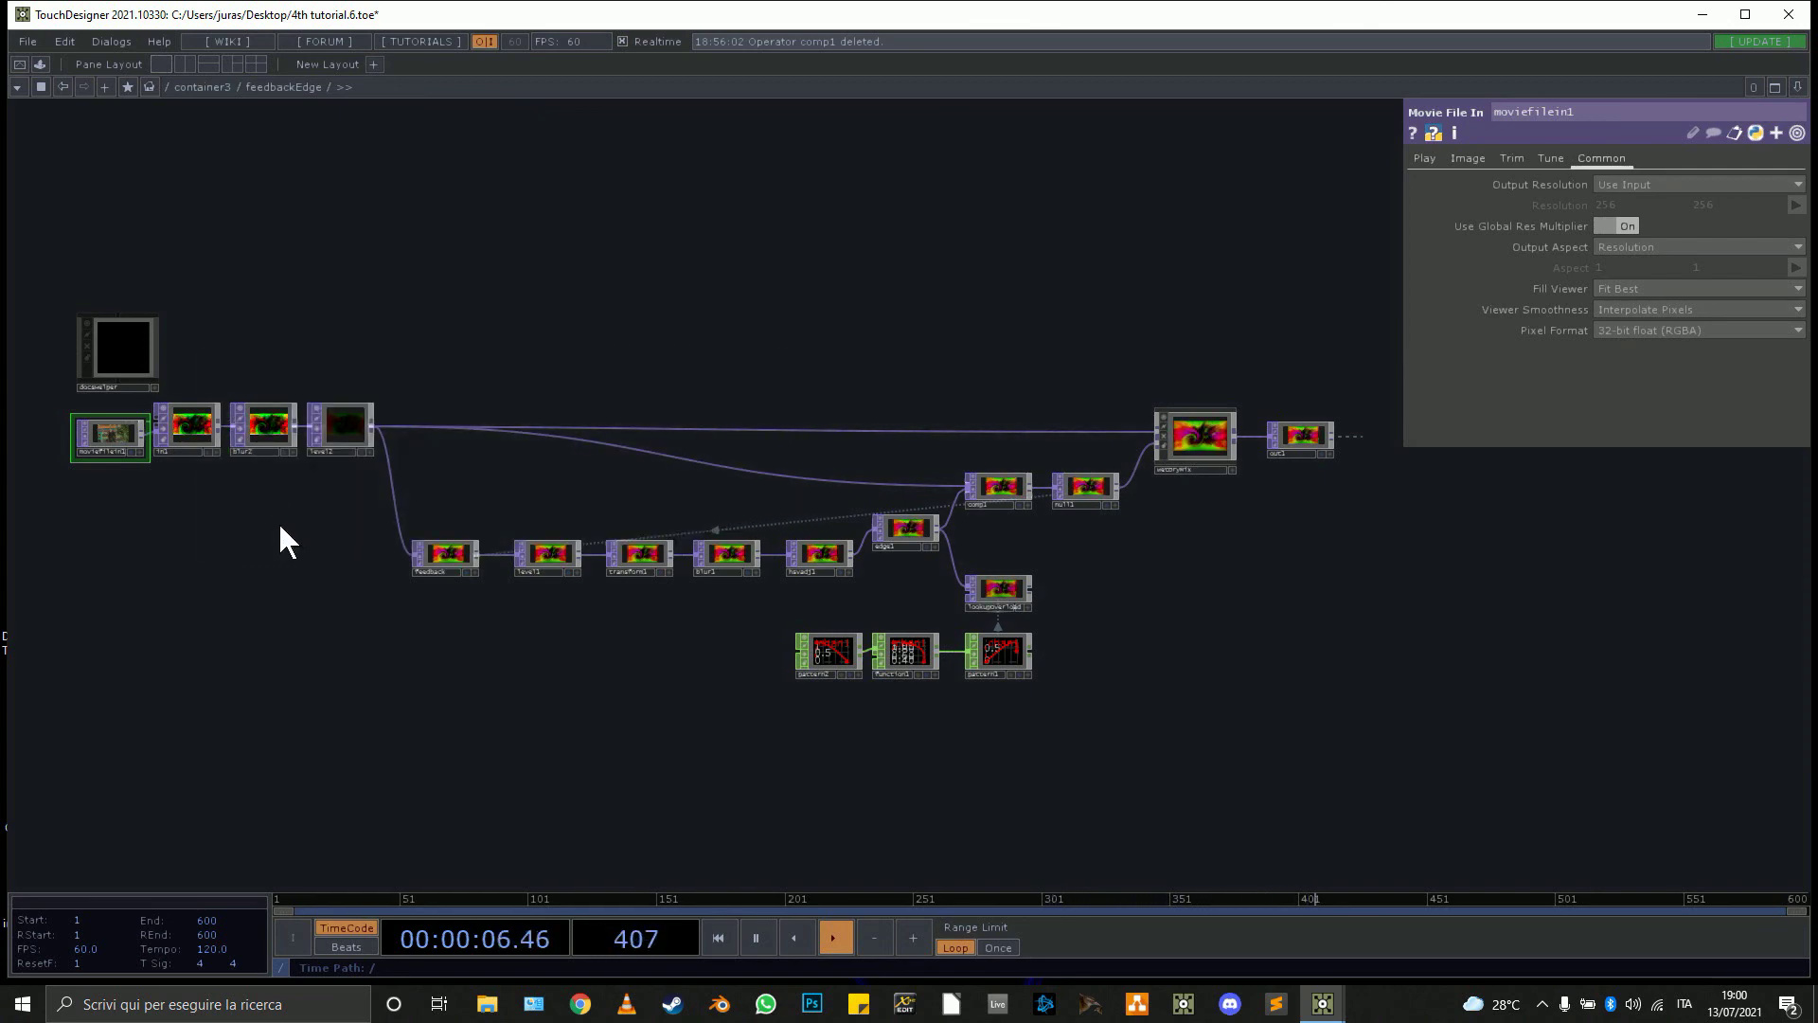
key("u")
Set glsl1's Pixel Format to 32-bit float (RGBA) inside the twirl component and return to the parent network.
left_click(570, 529)
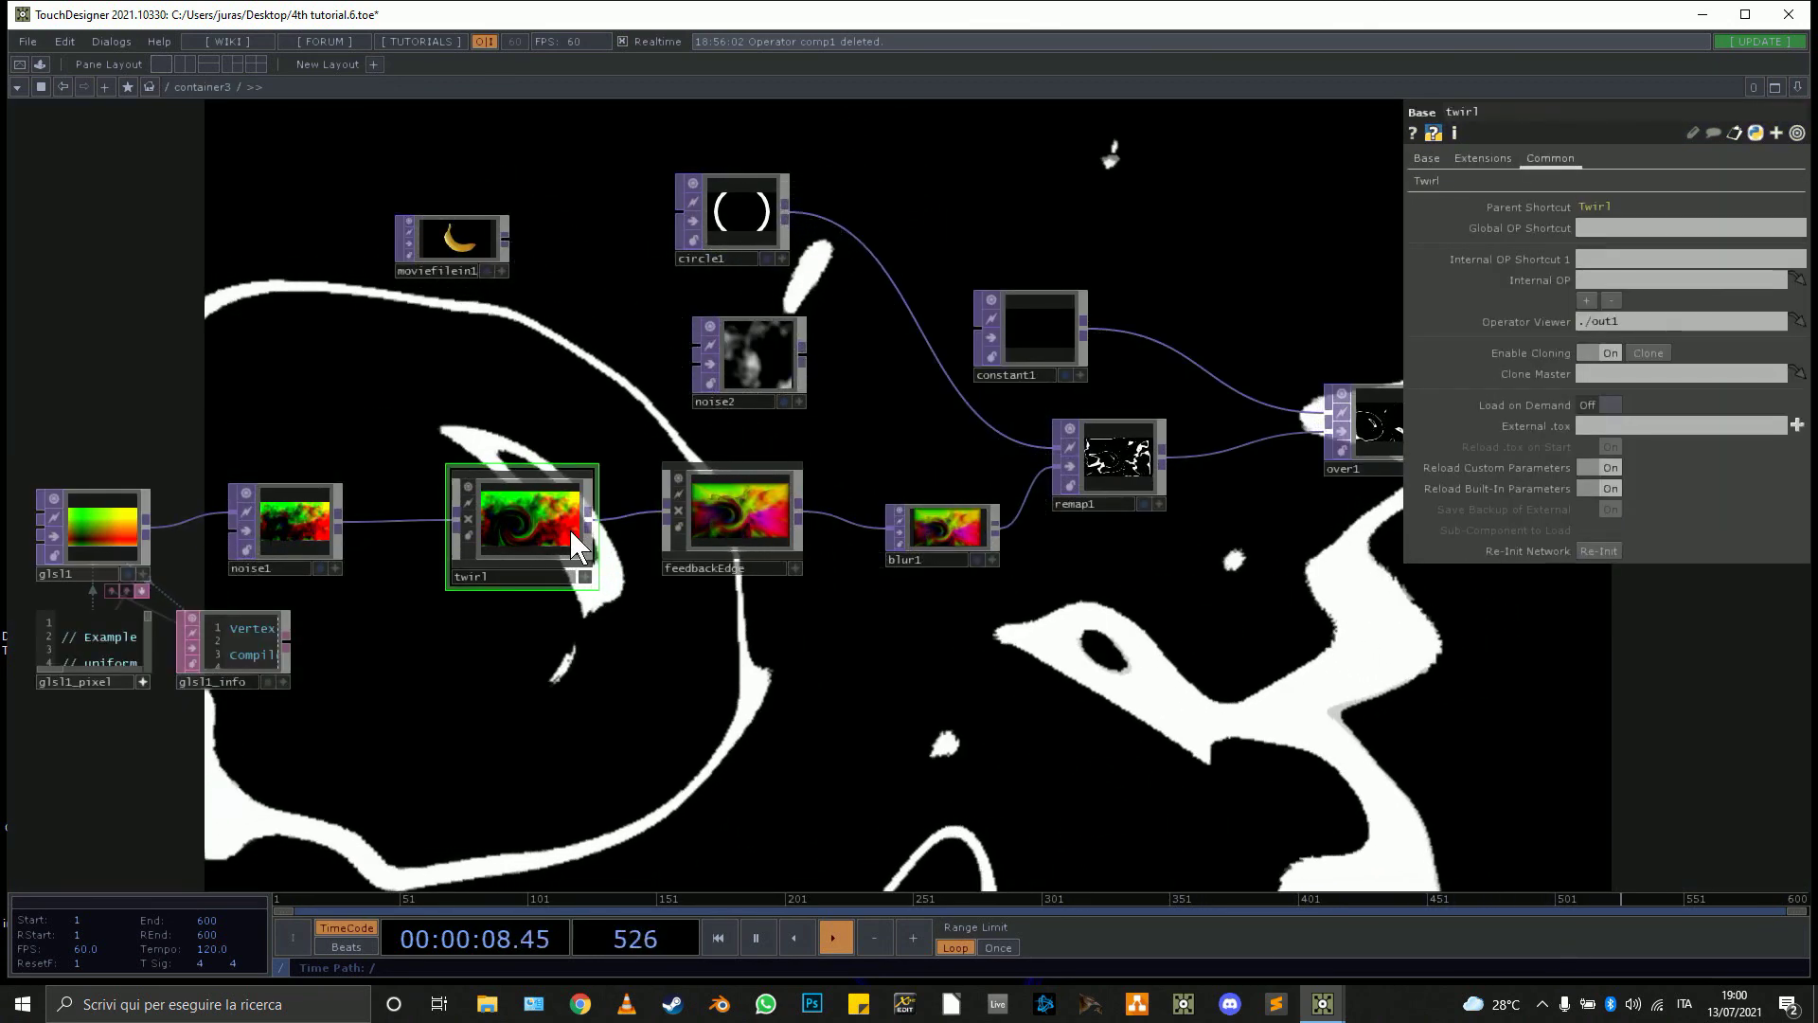
key("i")
left_click(690, 636)
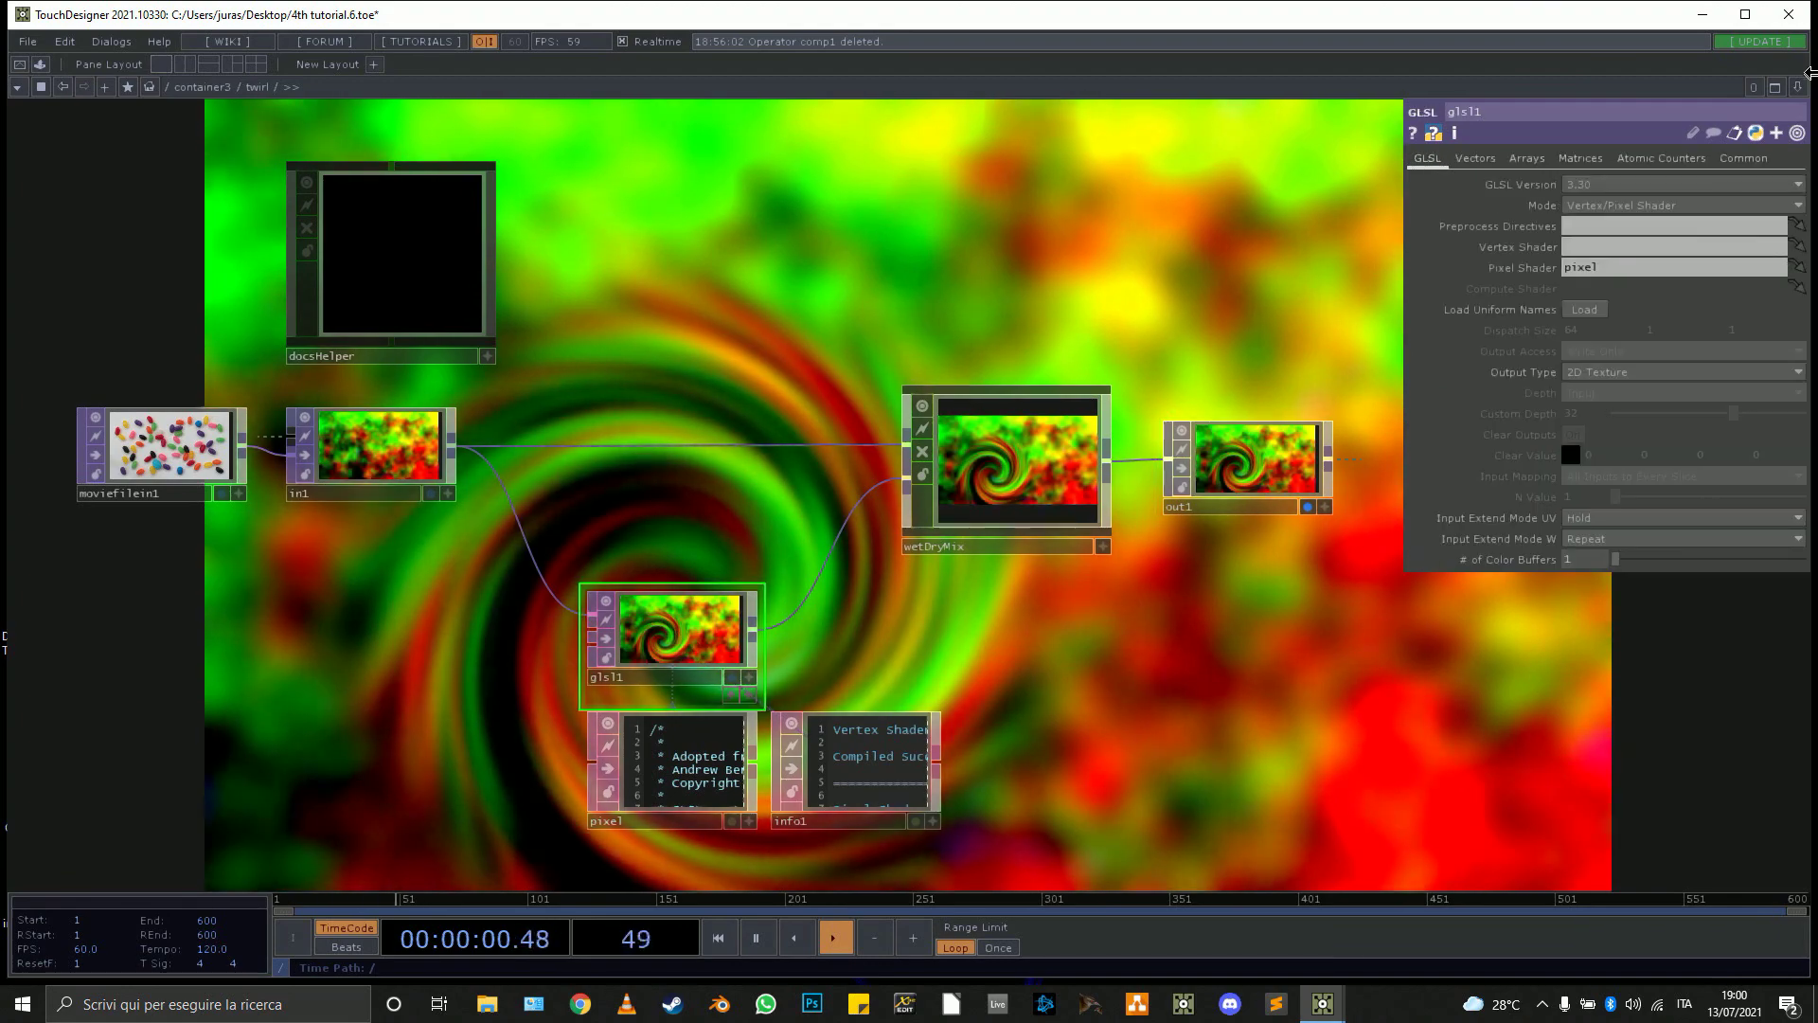
left_click(1748, 161)
left_click(1663, 393)
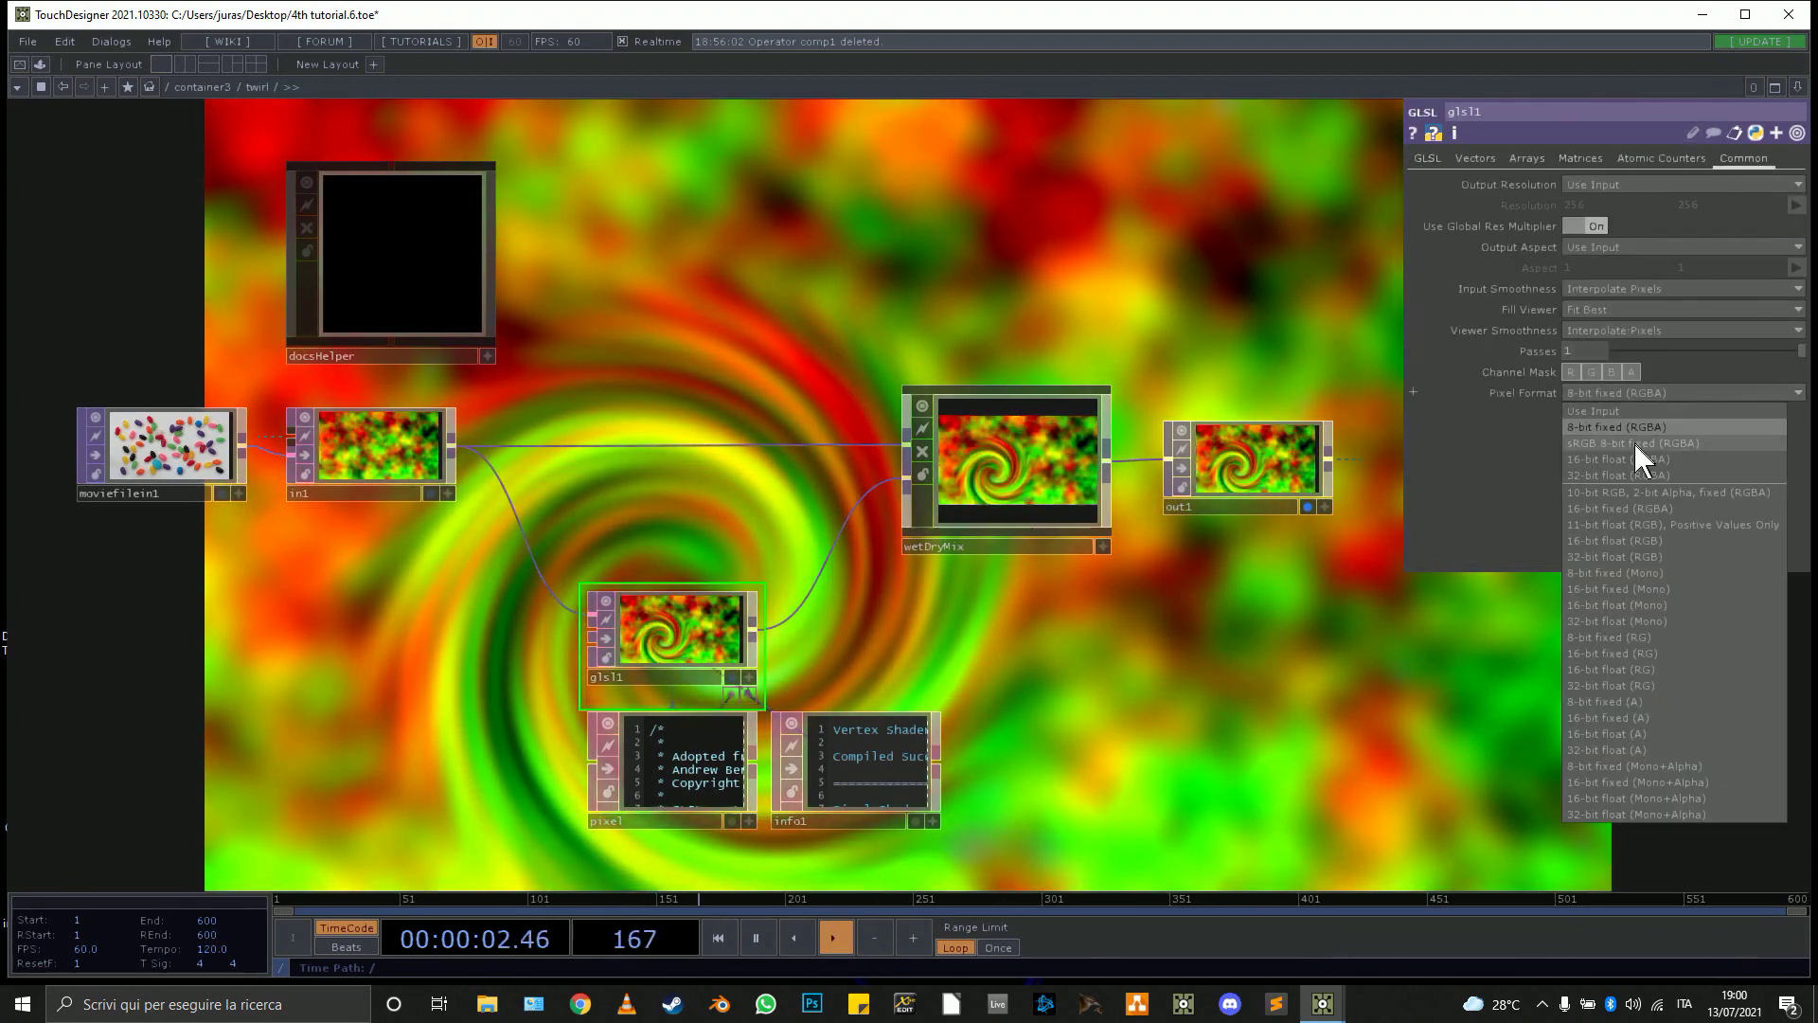
left_click(1627, 474)
key("u")
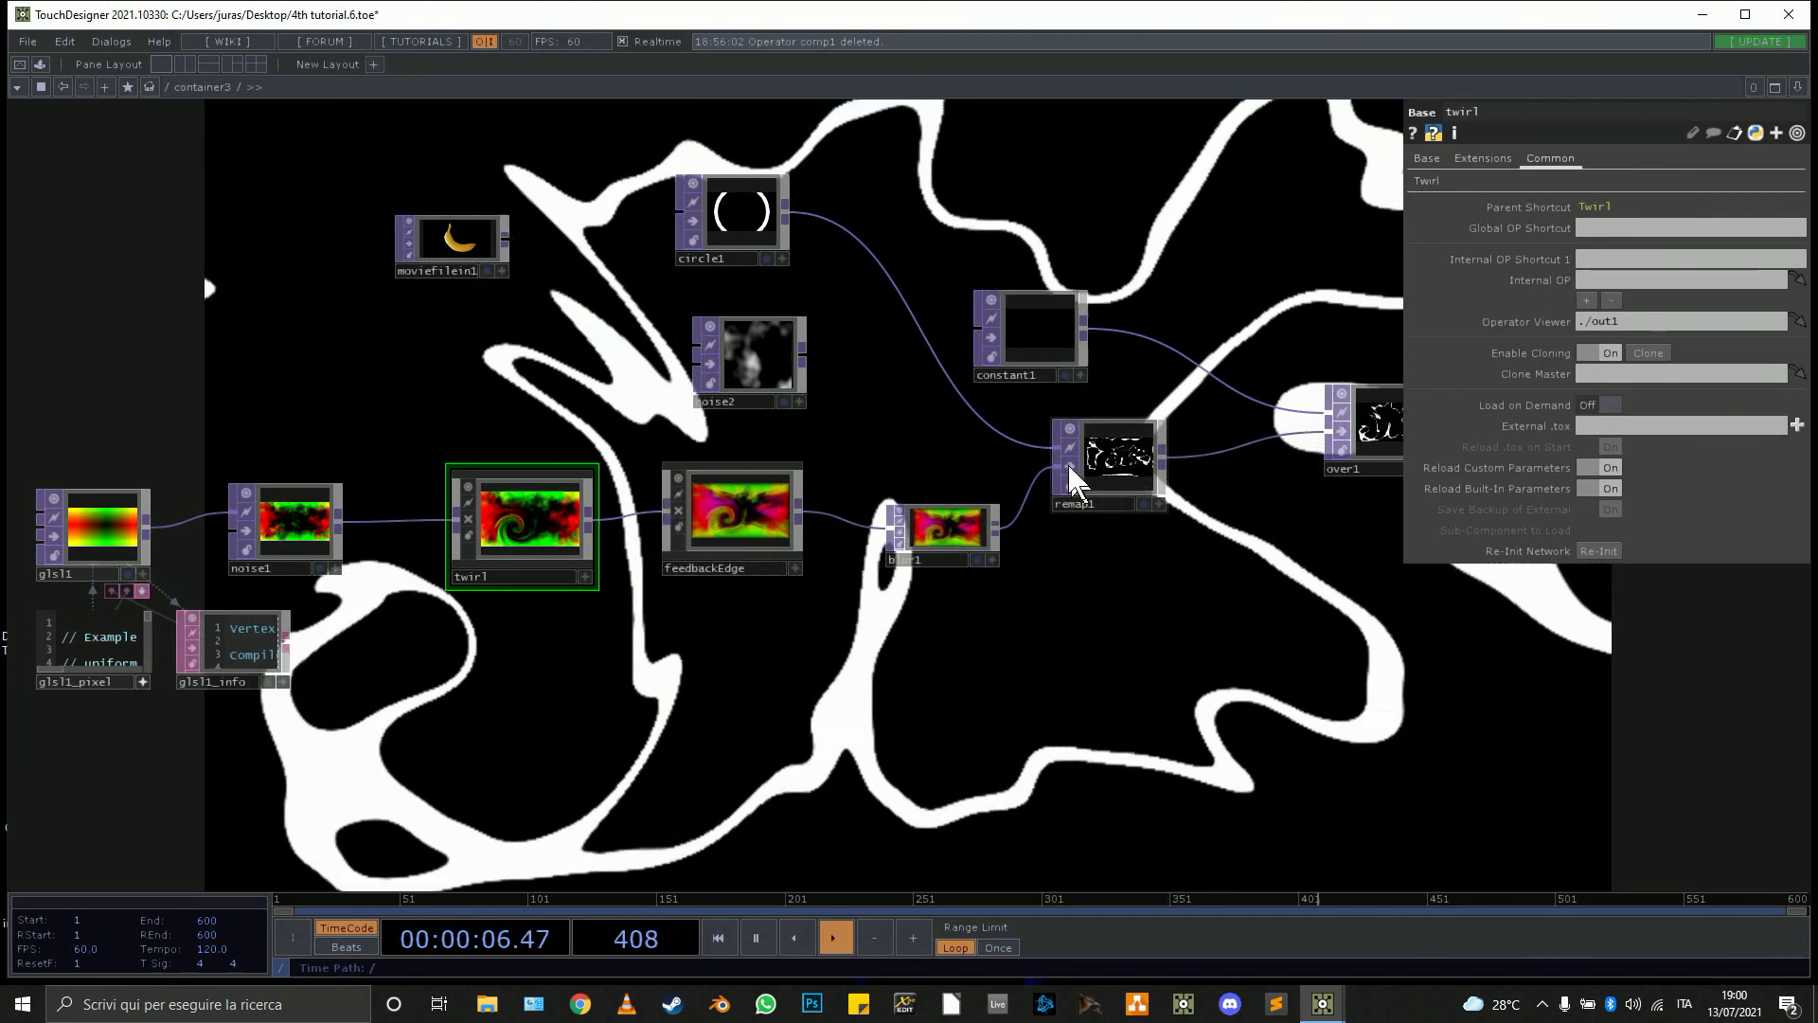
Check blur1's pixel format again and set its Filter Size to 40.
left_click_drag(1053, 630, 500, 641)
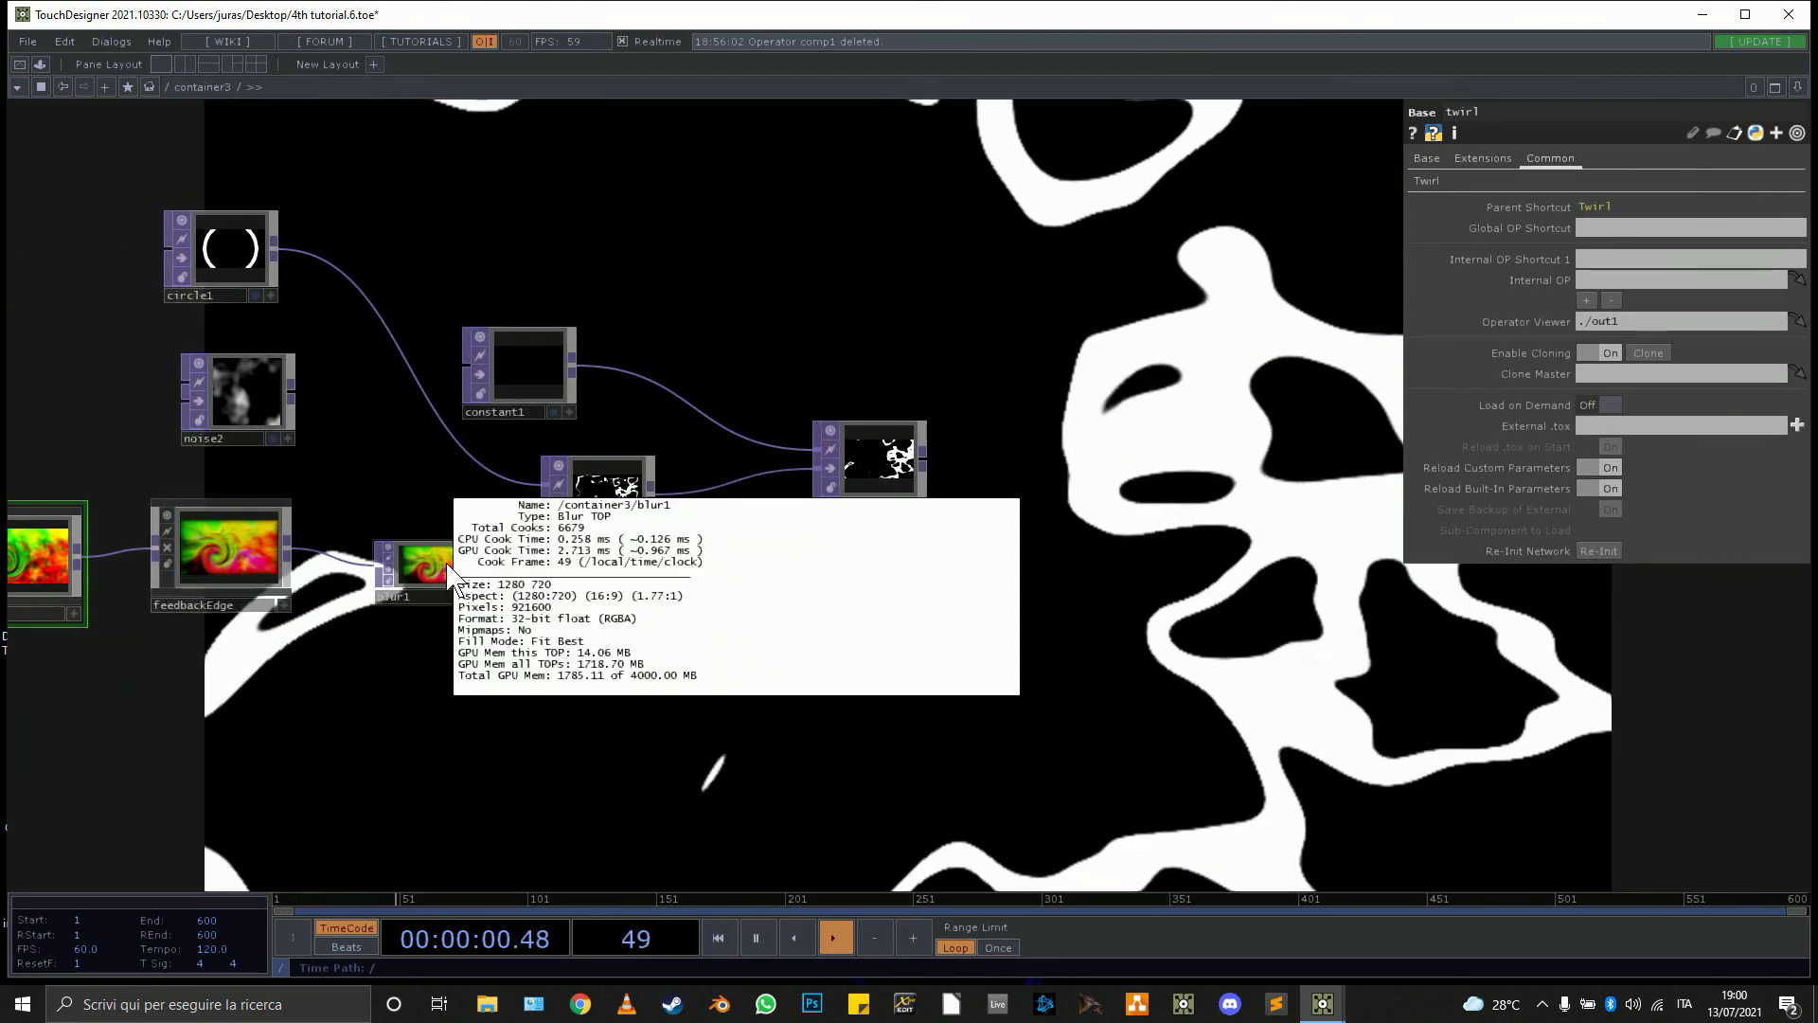
middle_click(446, 562)
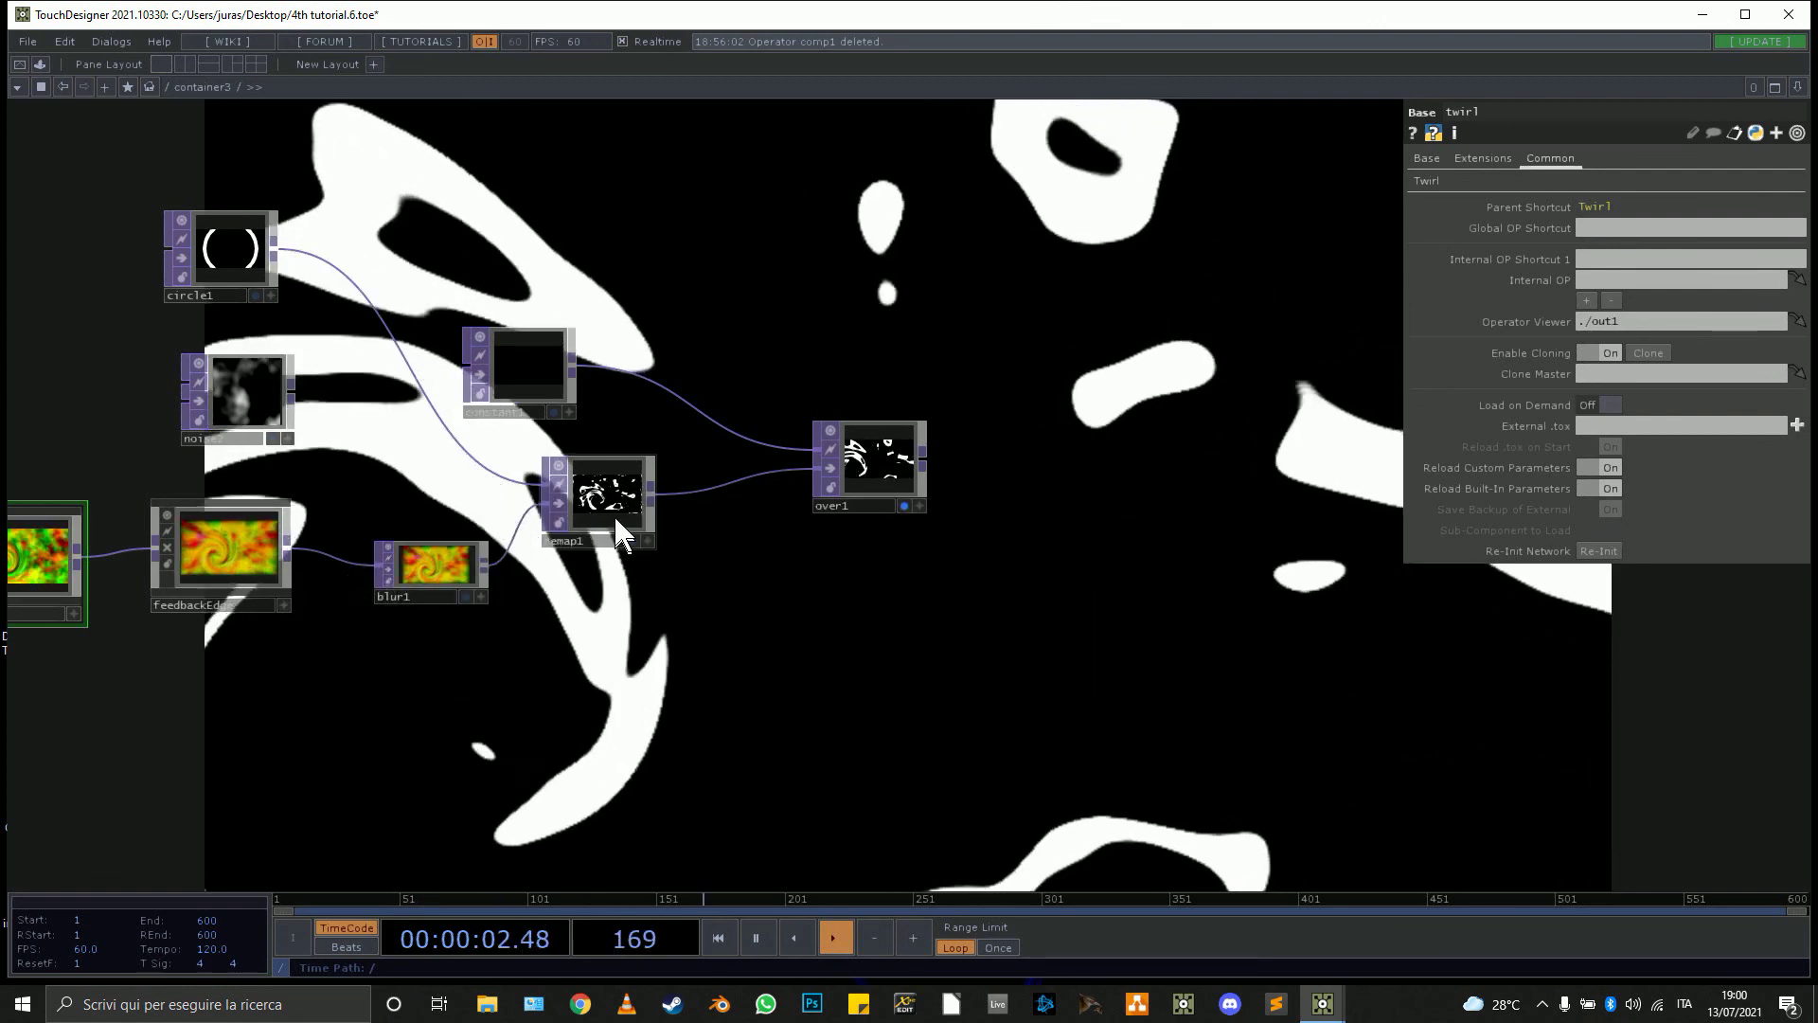
left_click_drag(731, 616, 866, 616)
left_click(601, 566)
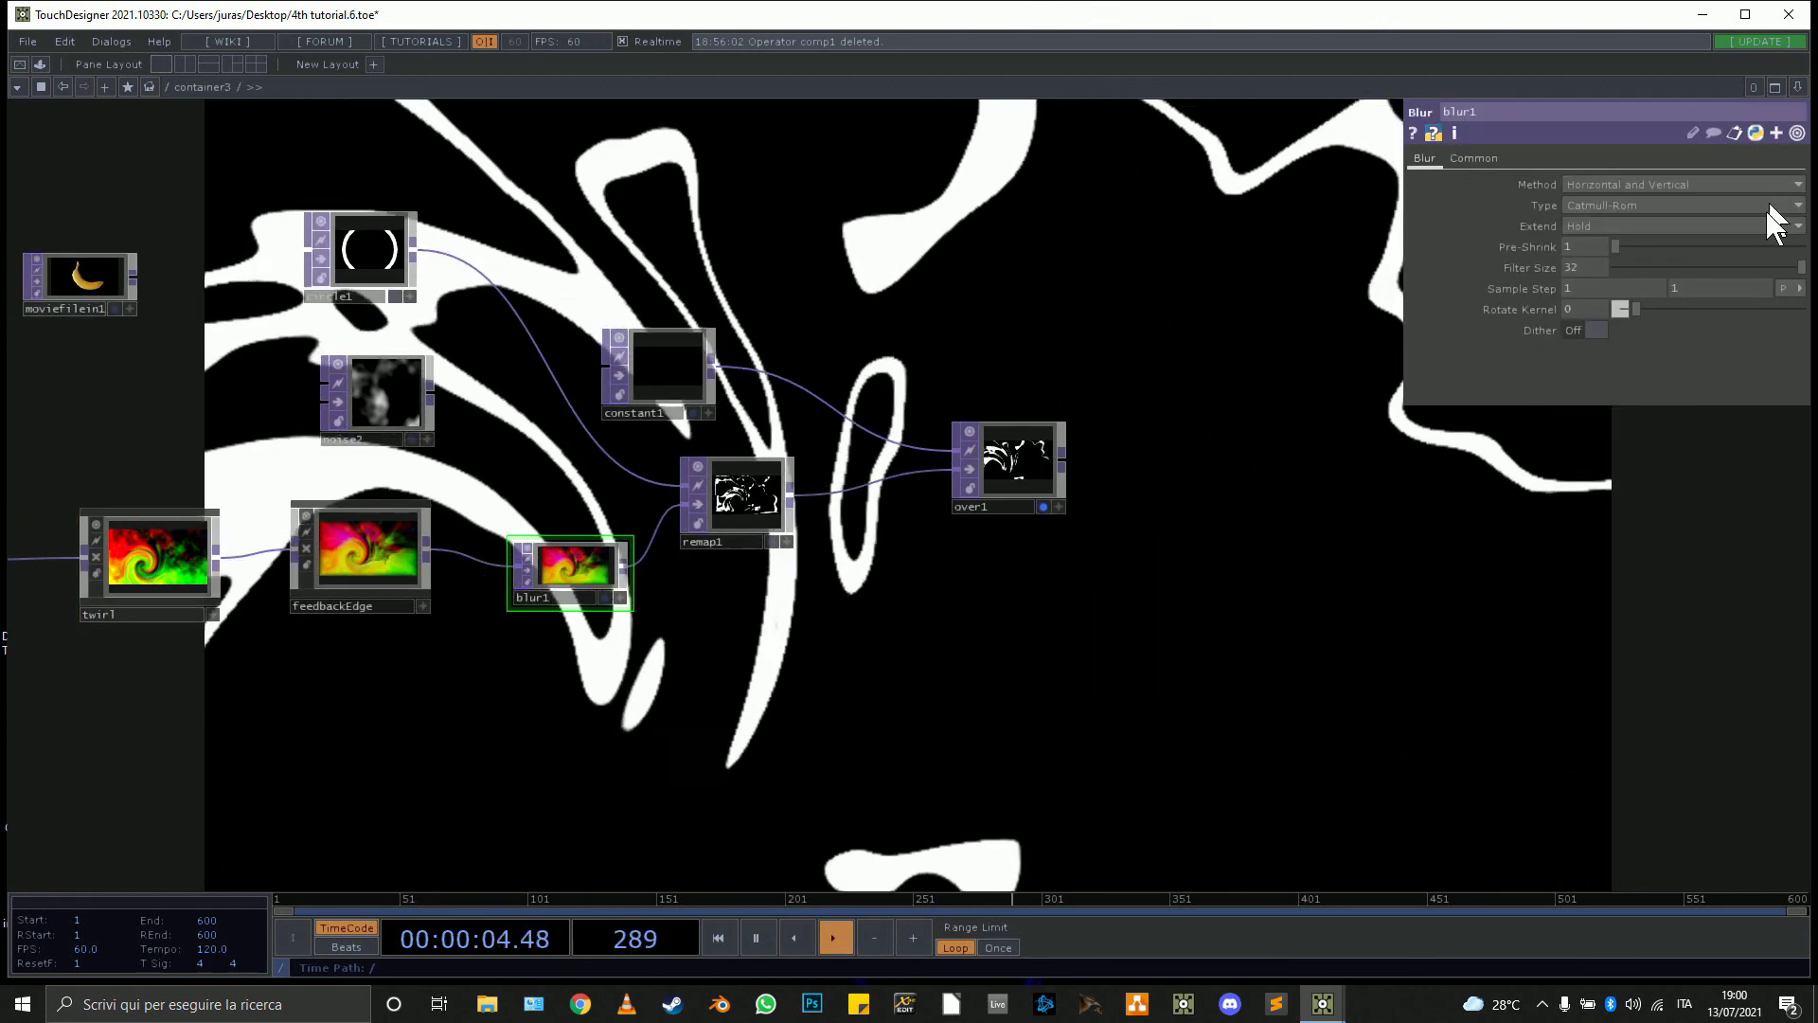
type("40")
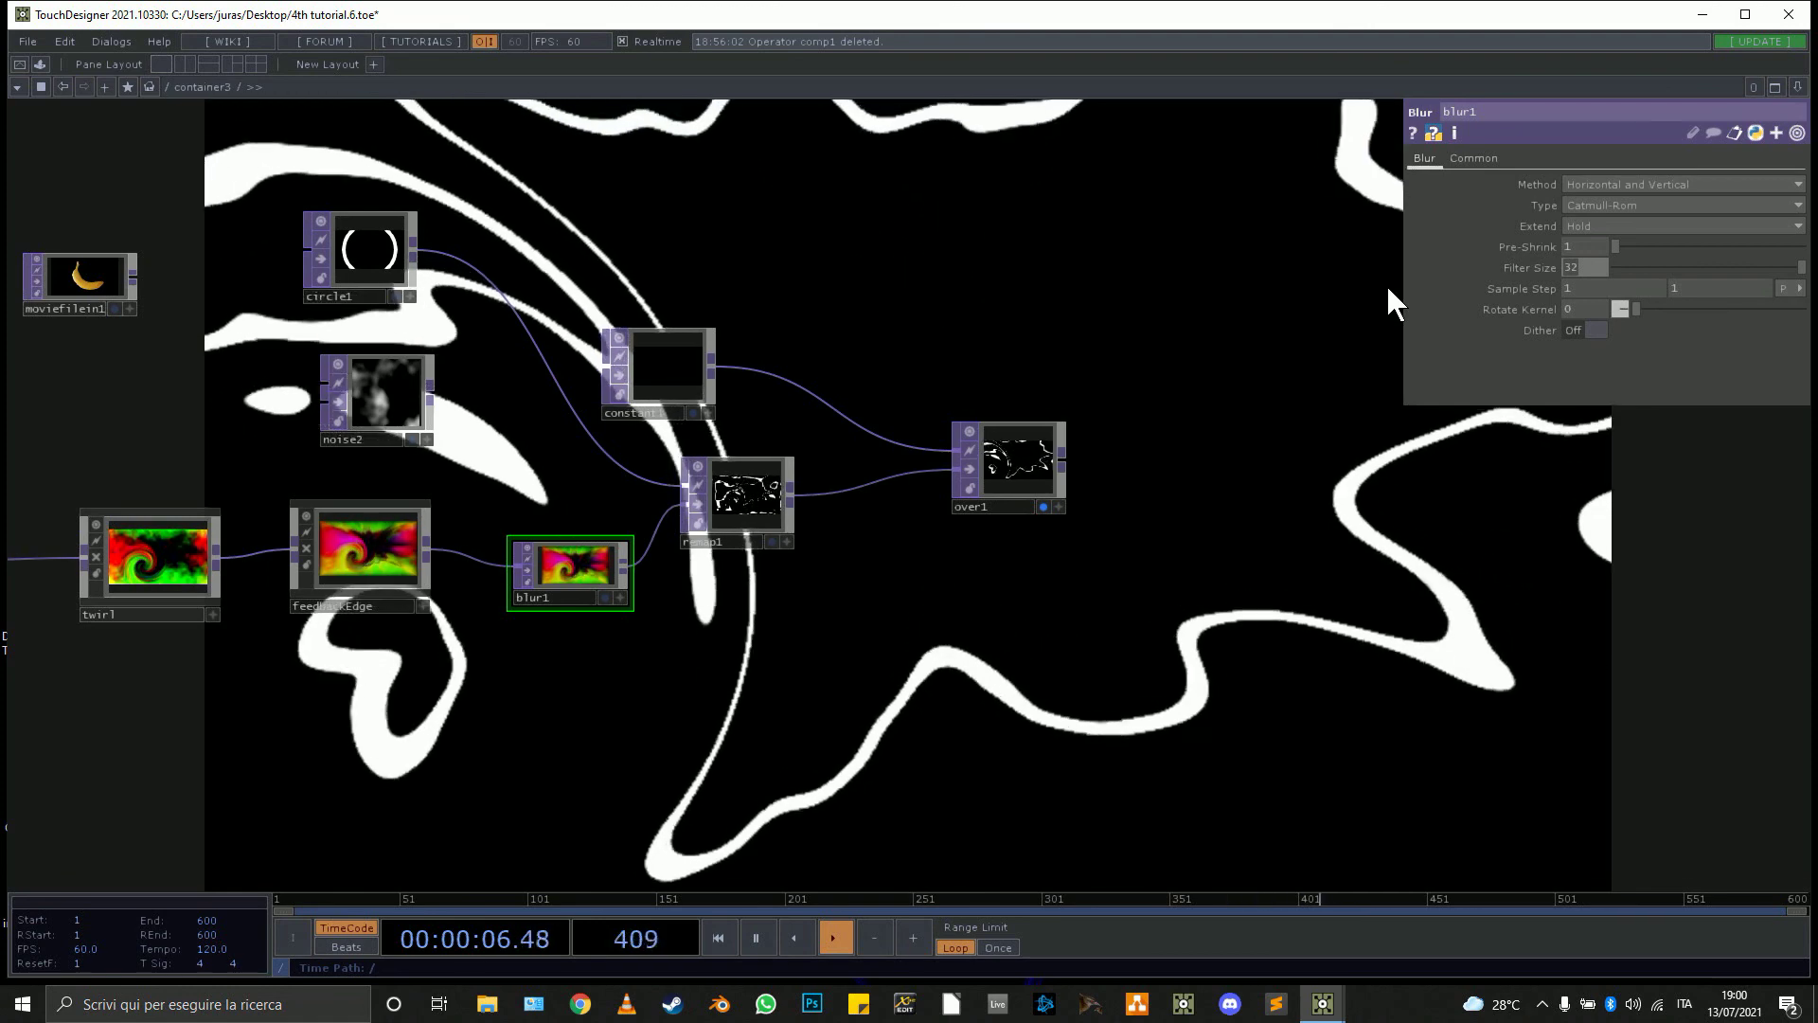
key("Return")
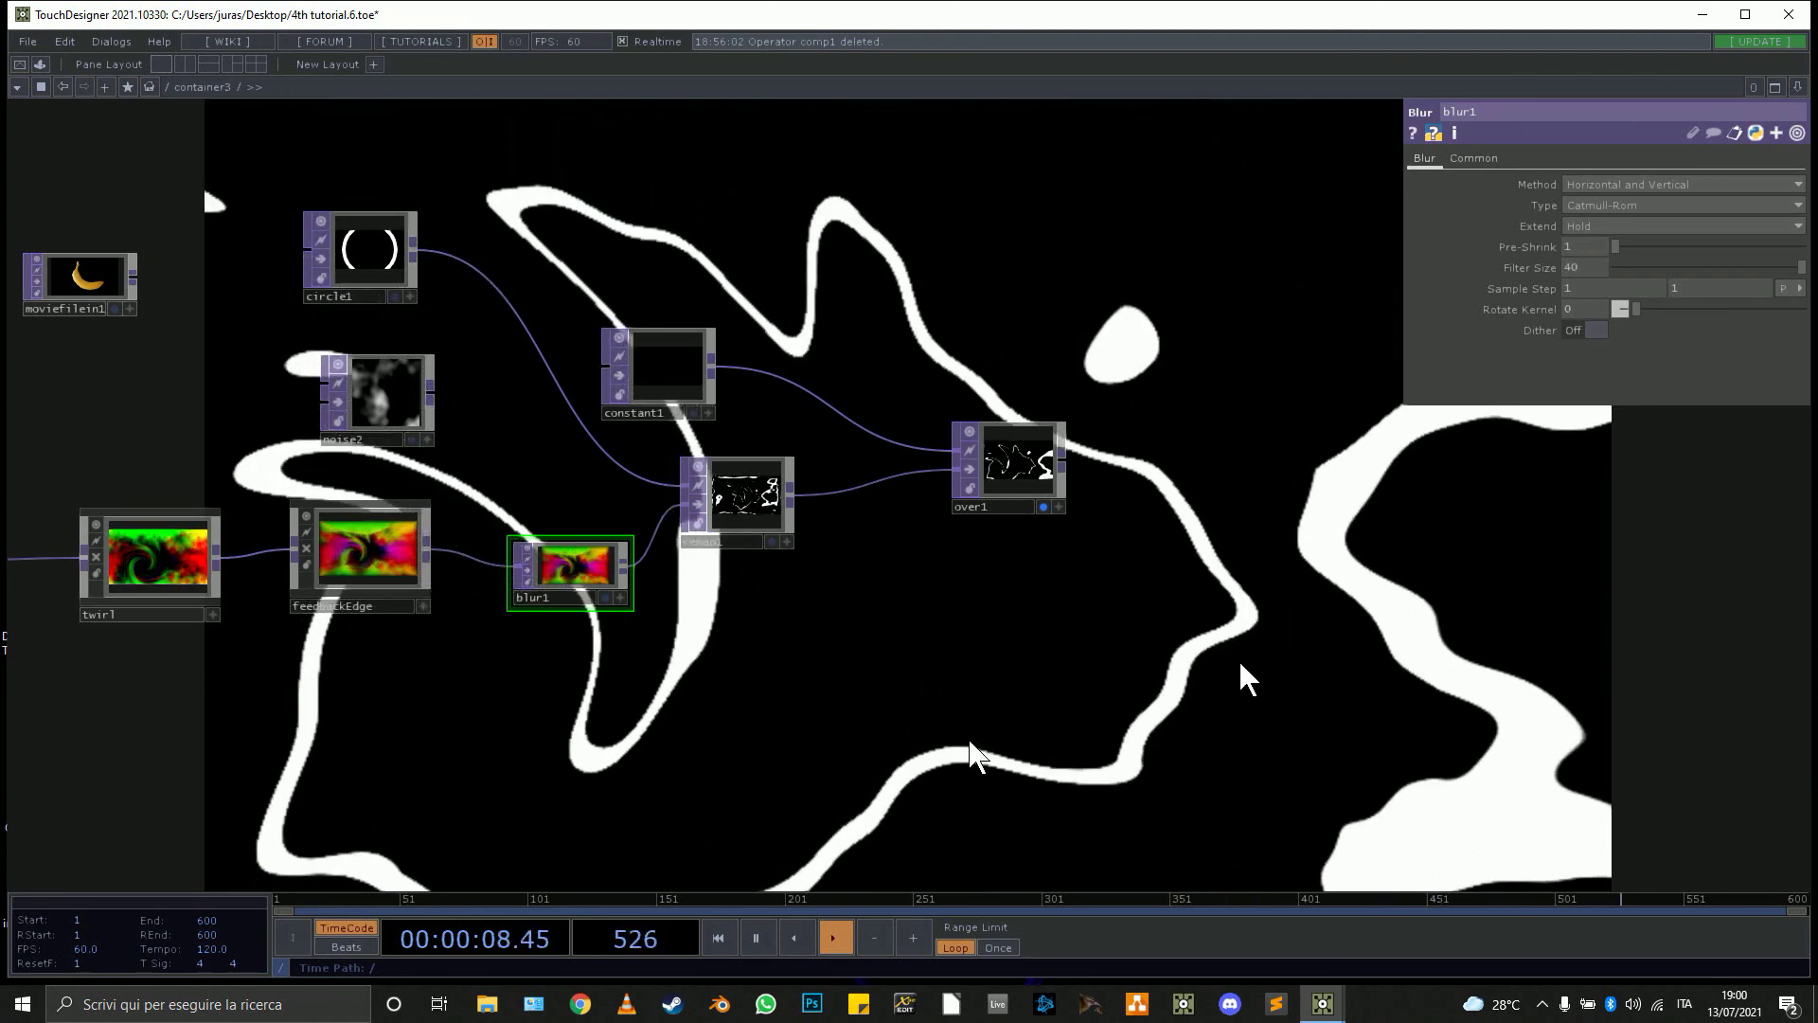
Add an Anti Alias TOP after over1 and display its output as the network background.
key("Tab")
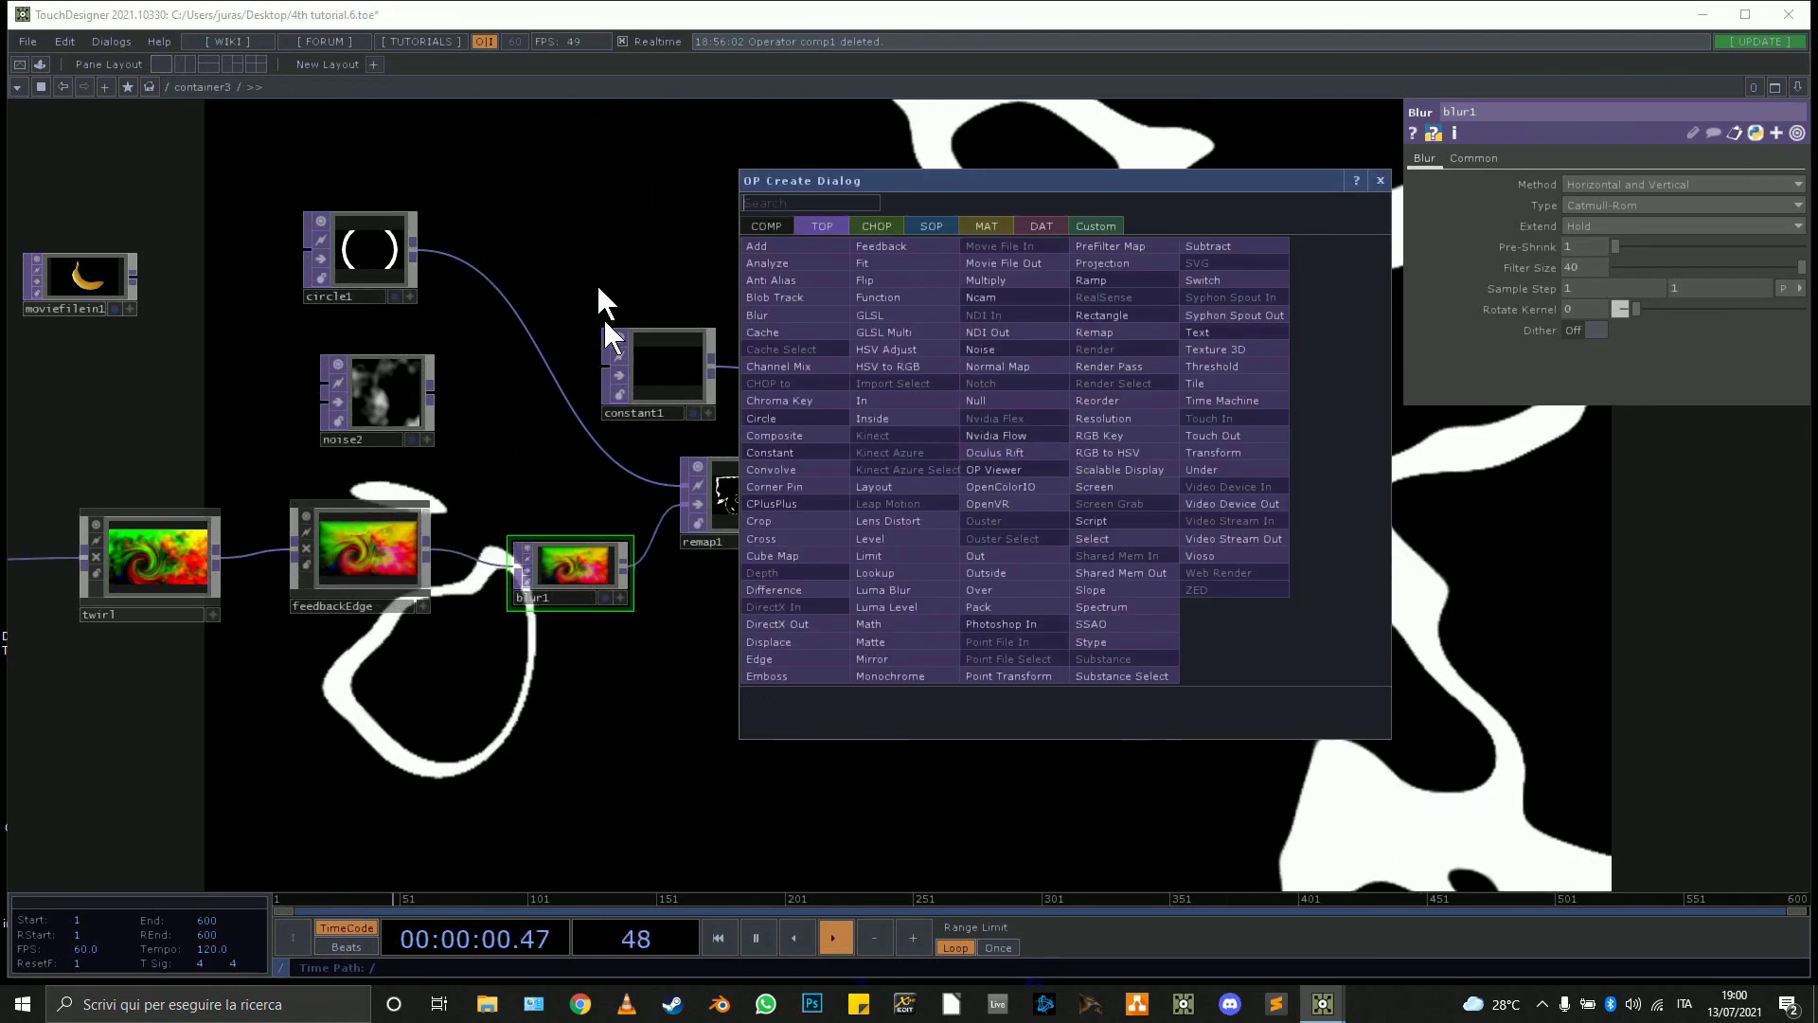
left_click(821, 274)
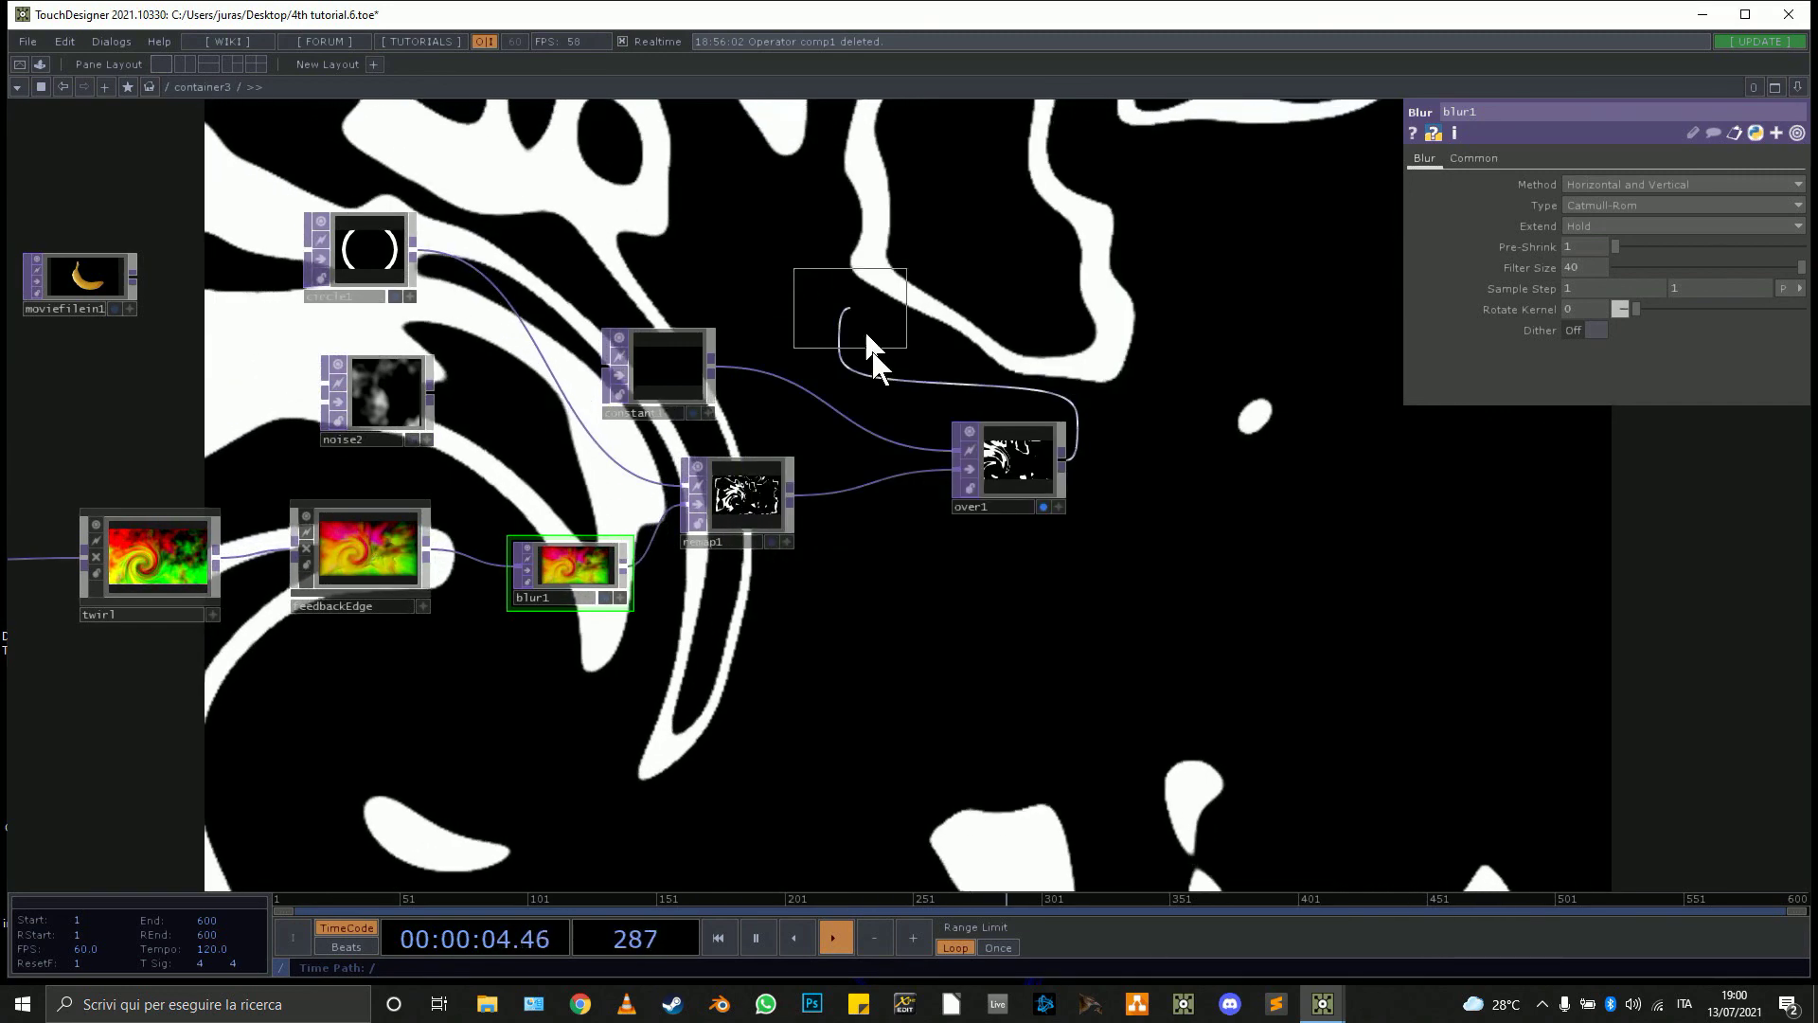
left_click(1164, 492)
left_click(1042, 508)
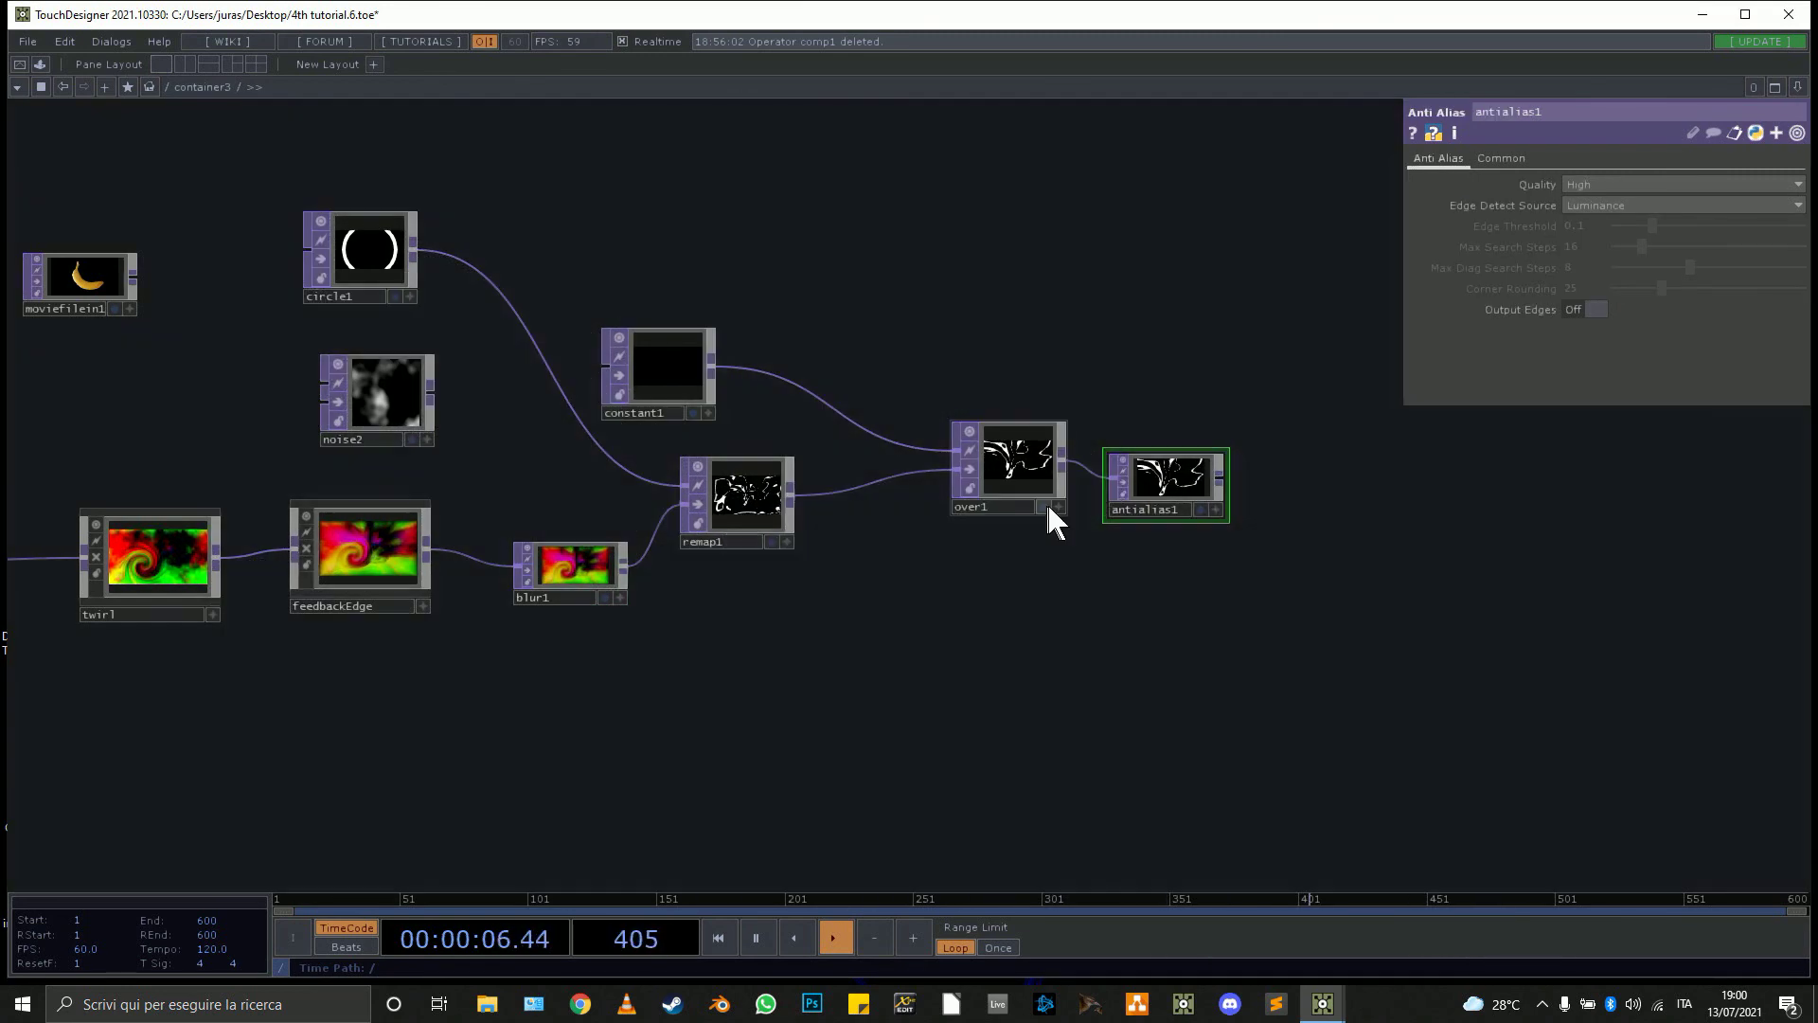
left_click(1201, 509)
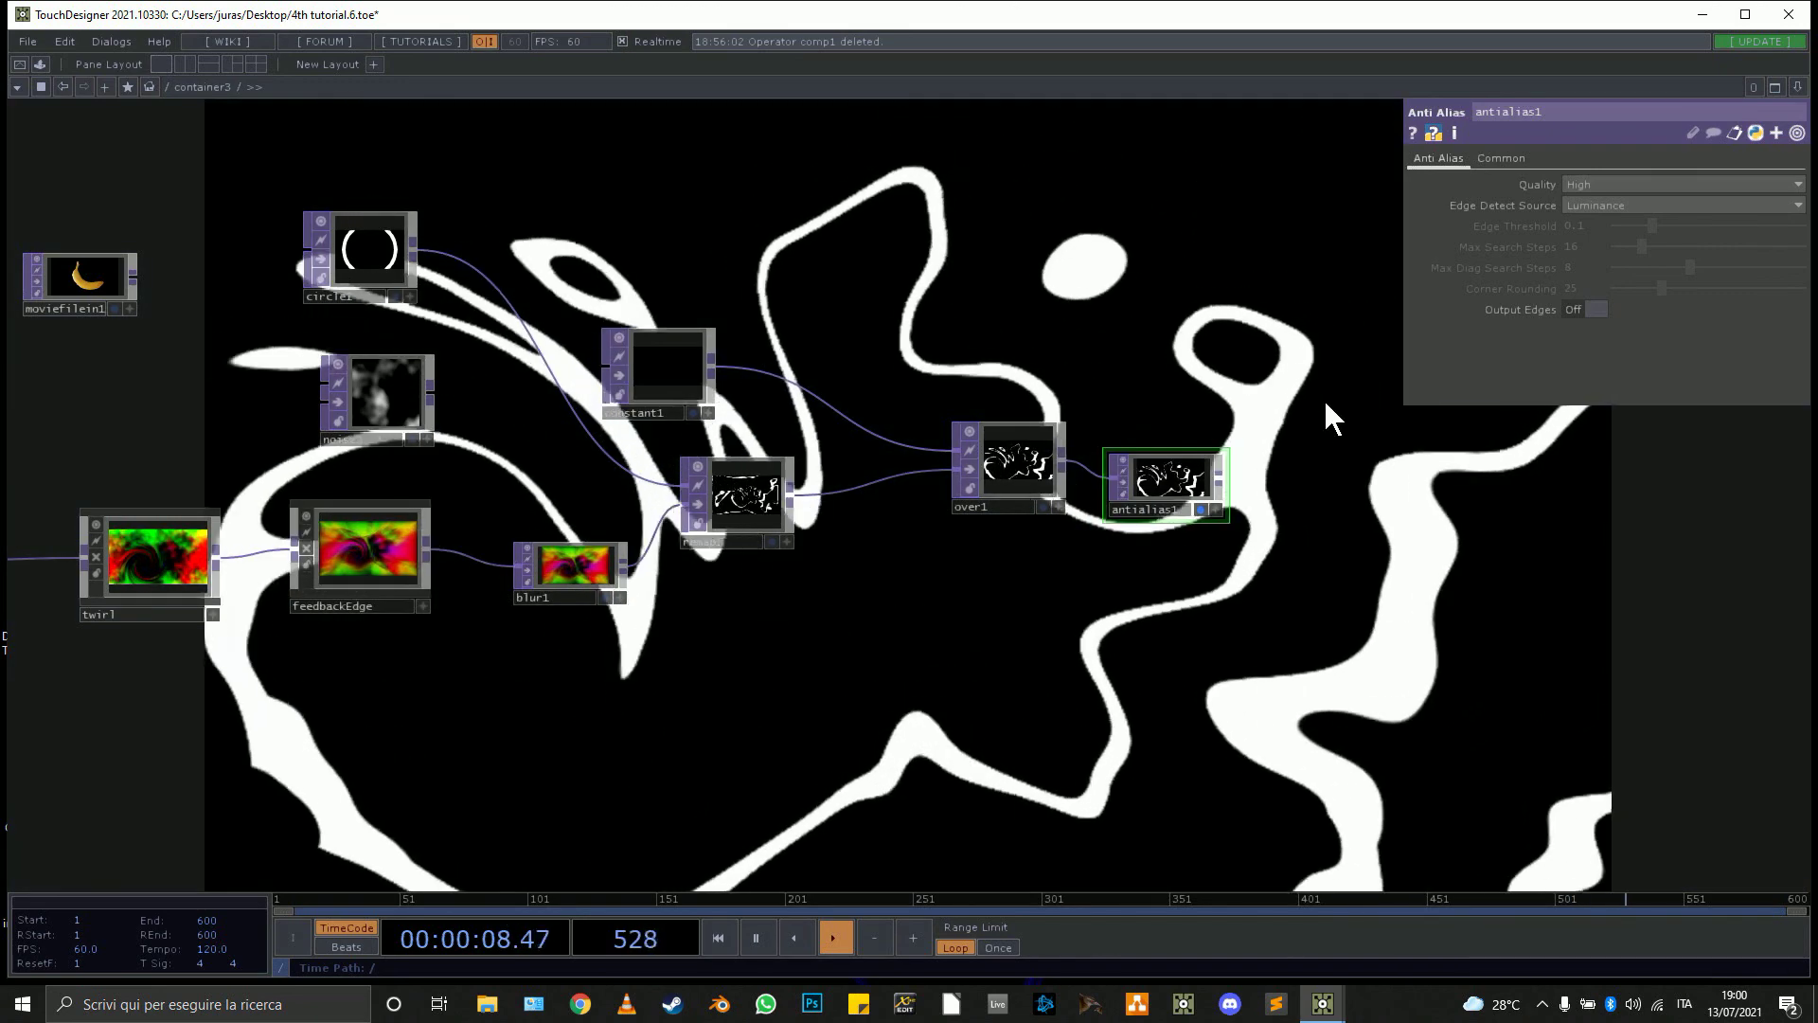
Set circle1's Softness to 0.077.
left_click(364, 256)
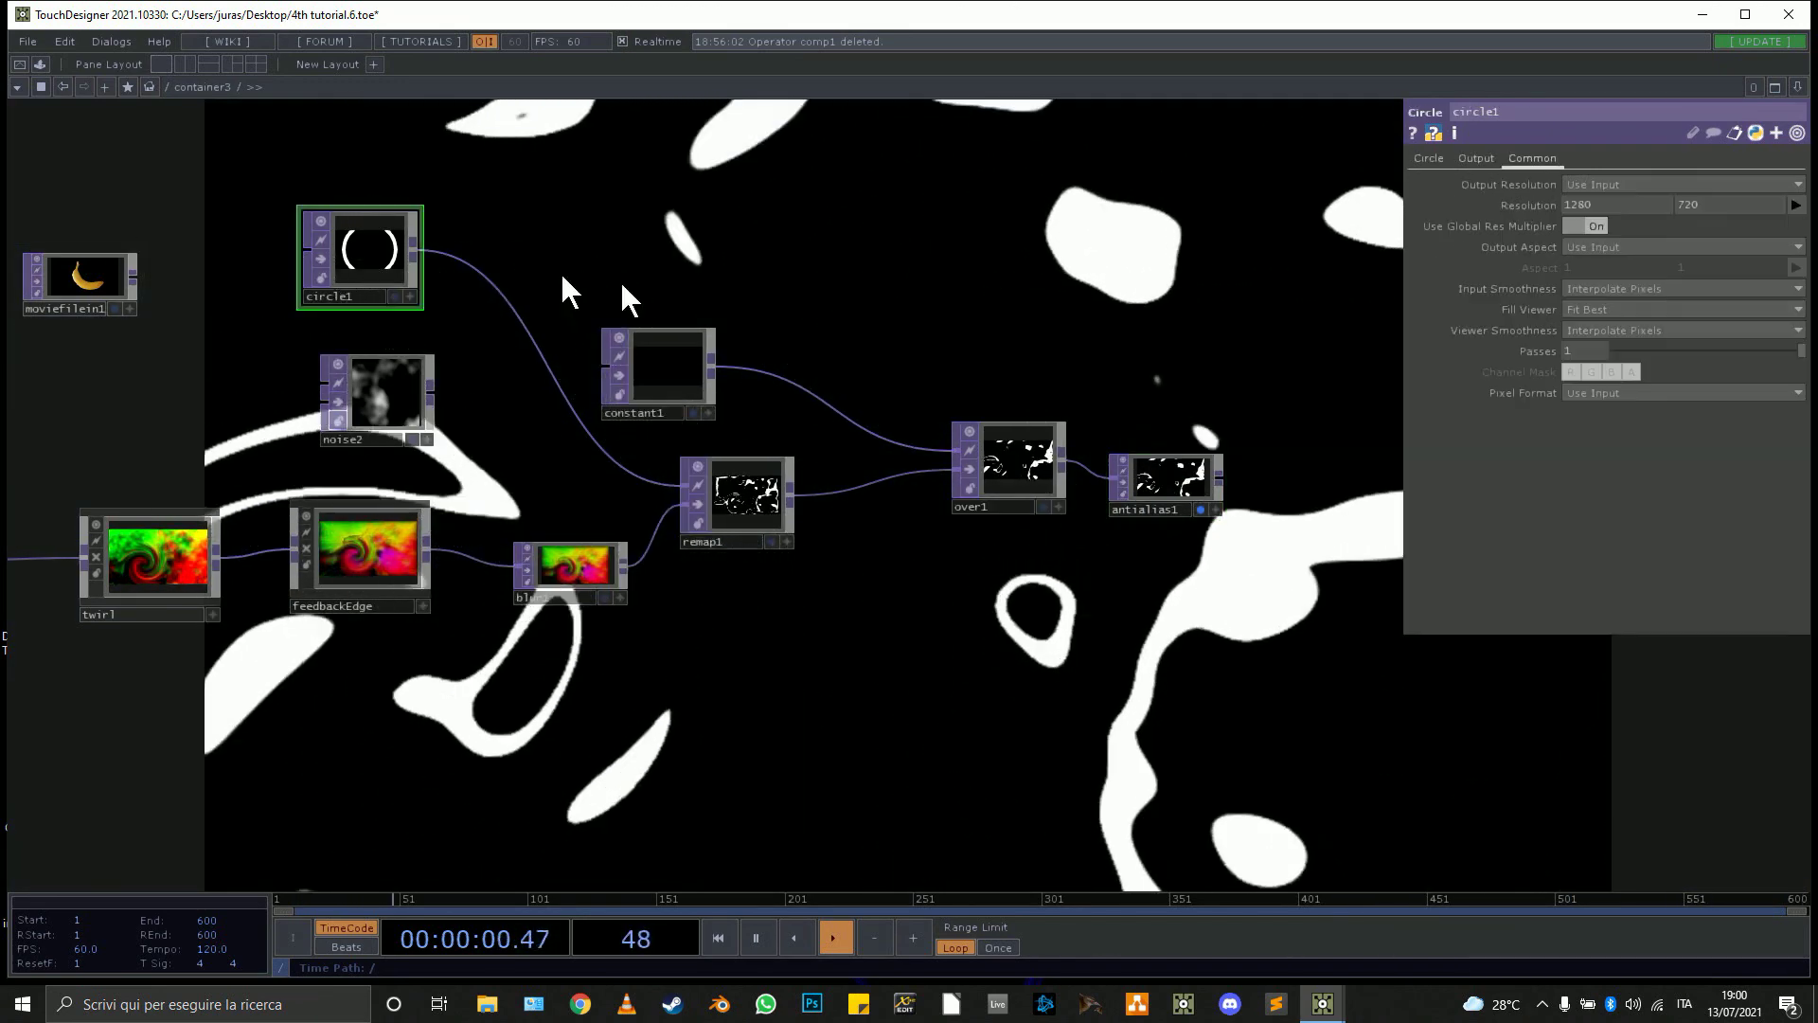
left_click(1436, 158)
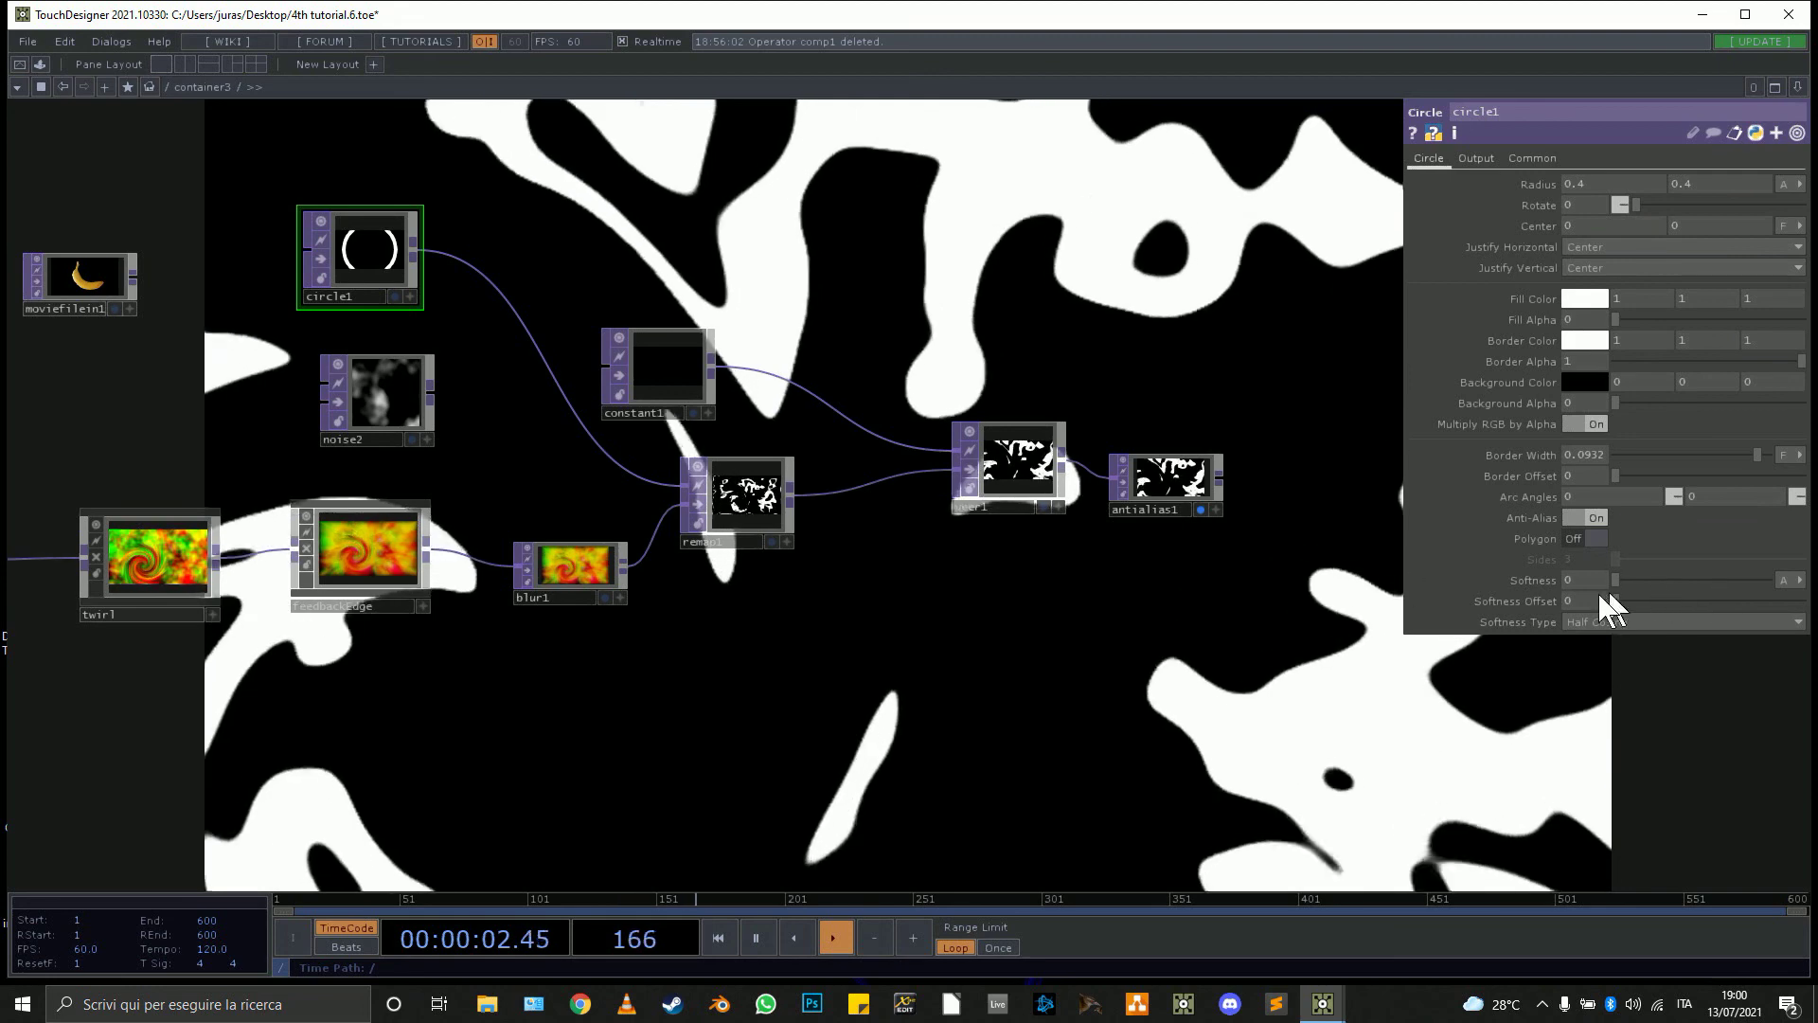
left_click_drag(1617, 581, 1674, 582)
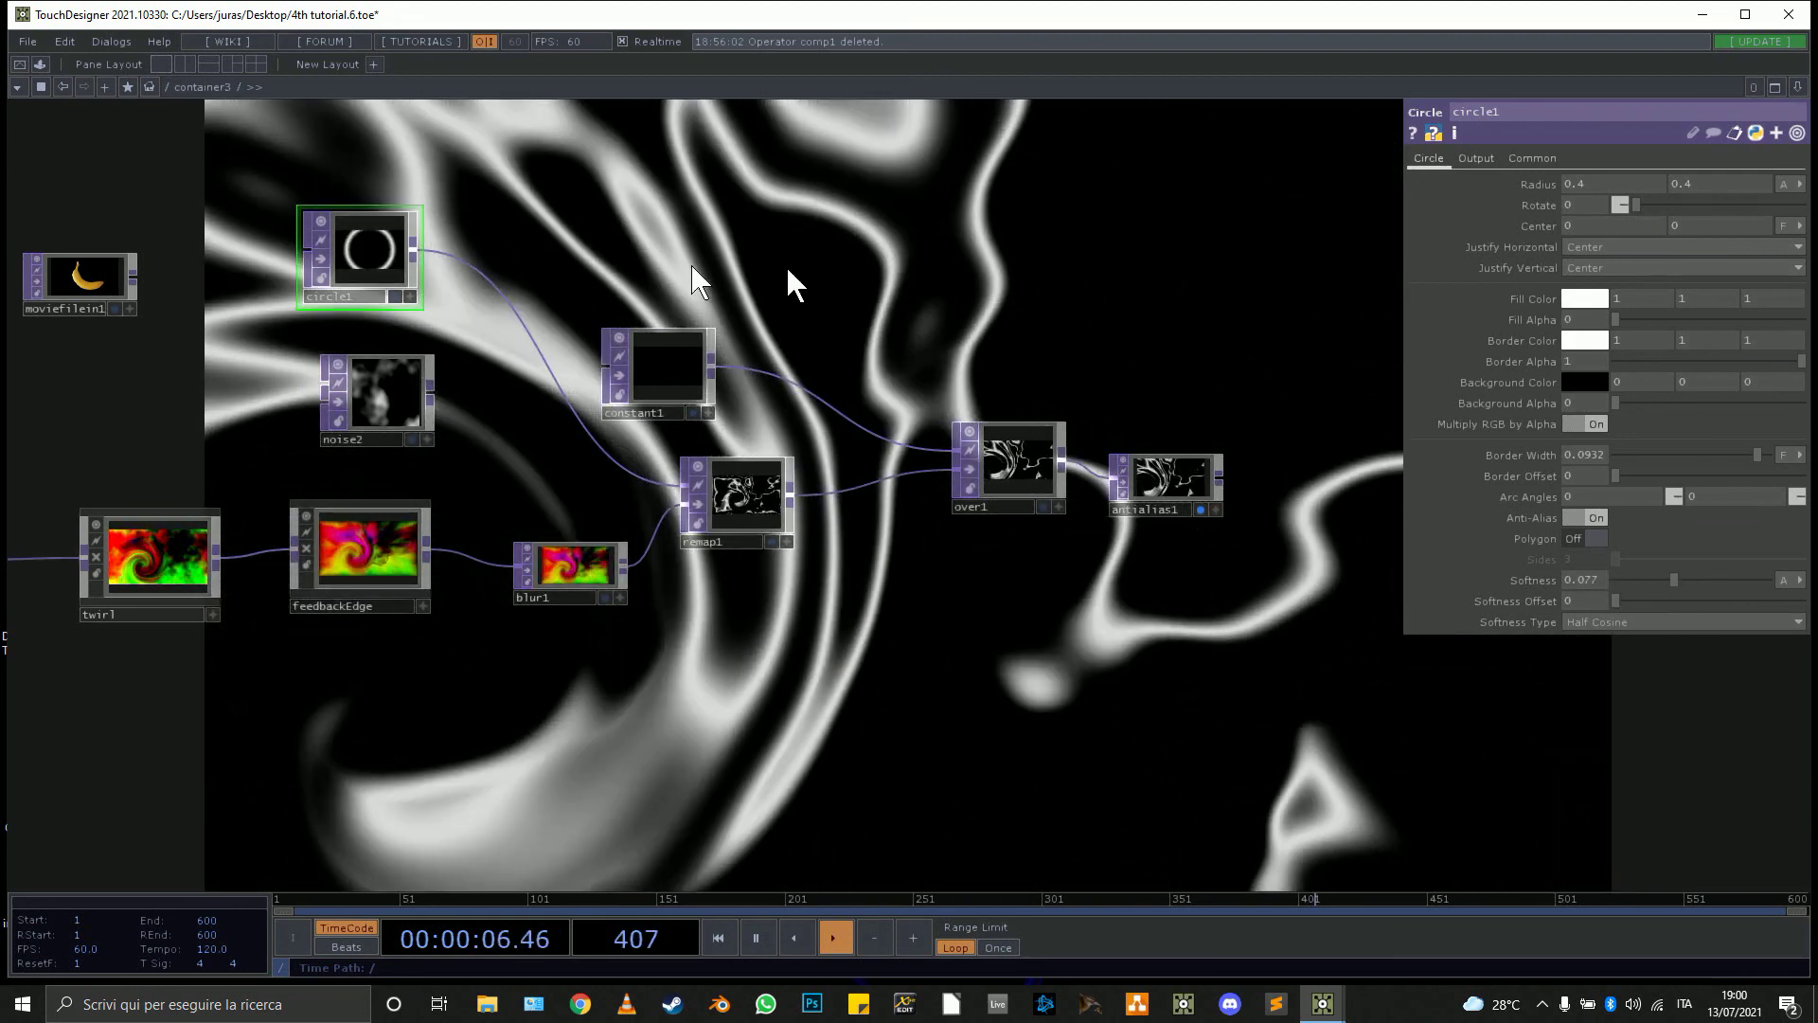
Connect noise2 to remap1's first input in place of circle1 and turn off antialias1's background display.
left_click_drag(432, 388, 541, 351)
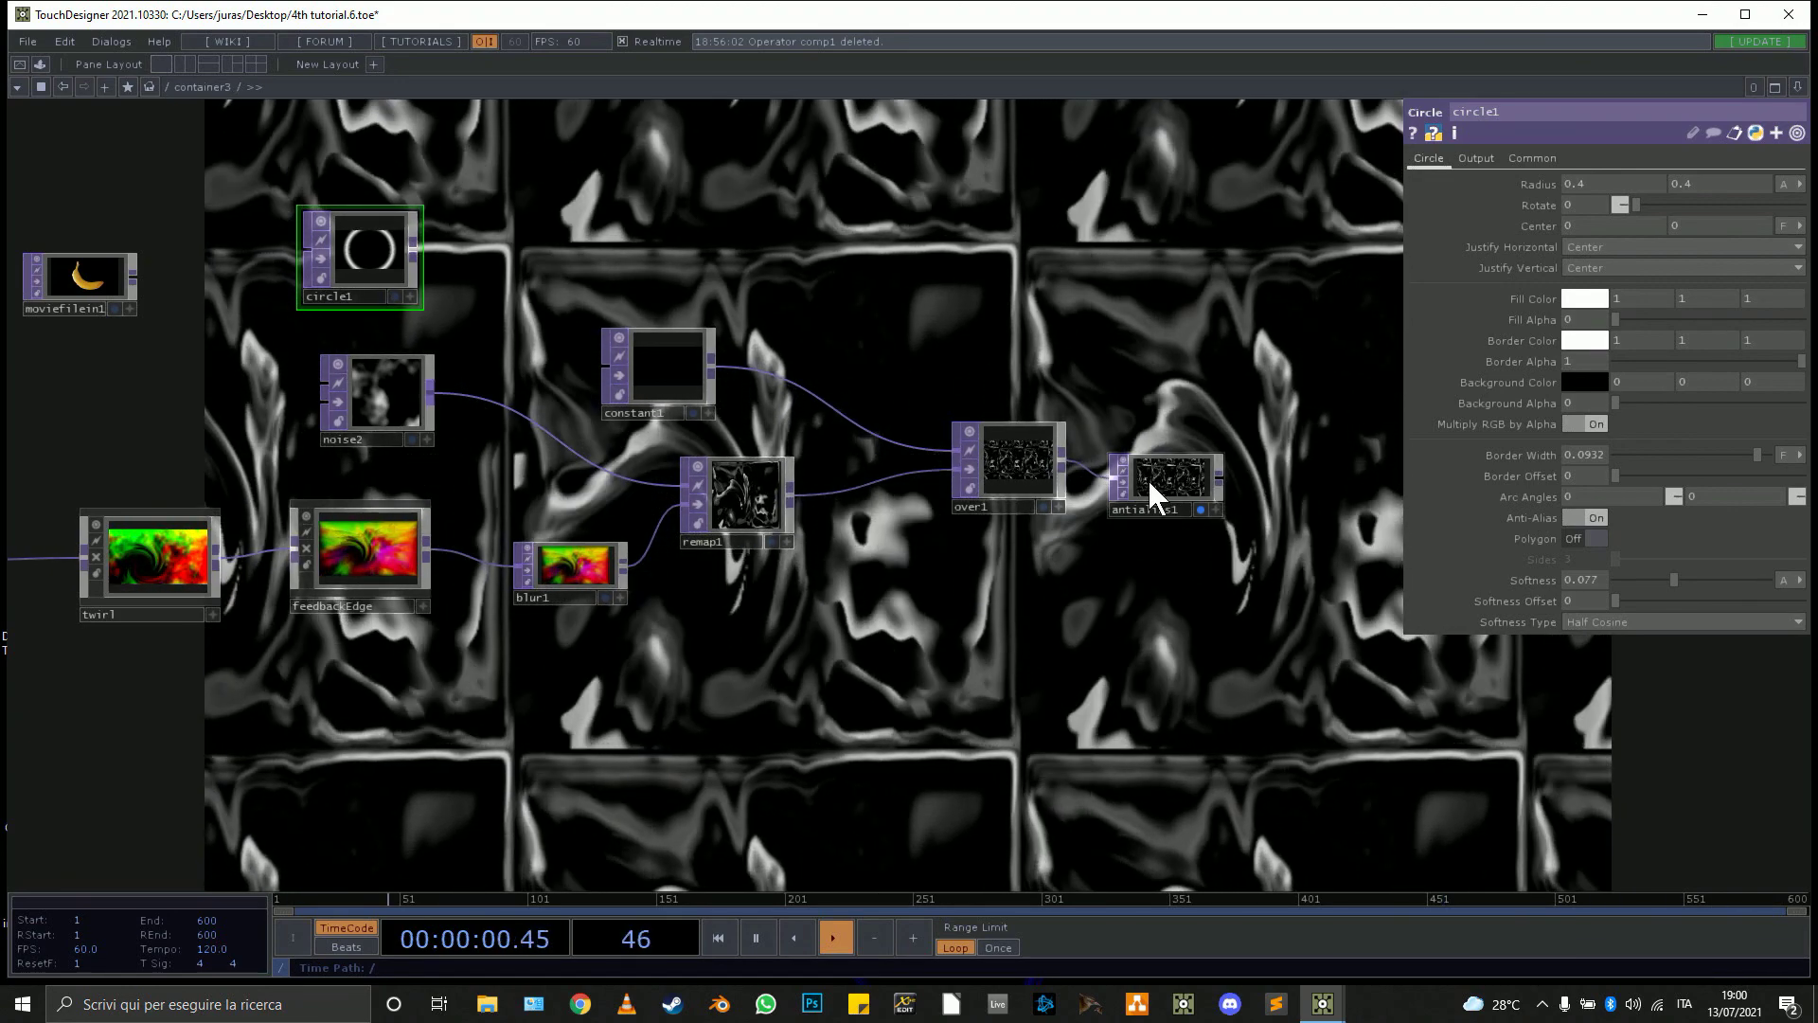
left_click_drag(1151, 497, 1153, 471)
left_click_drag(1169, 569, 671, 596)
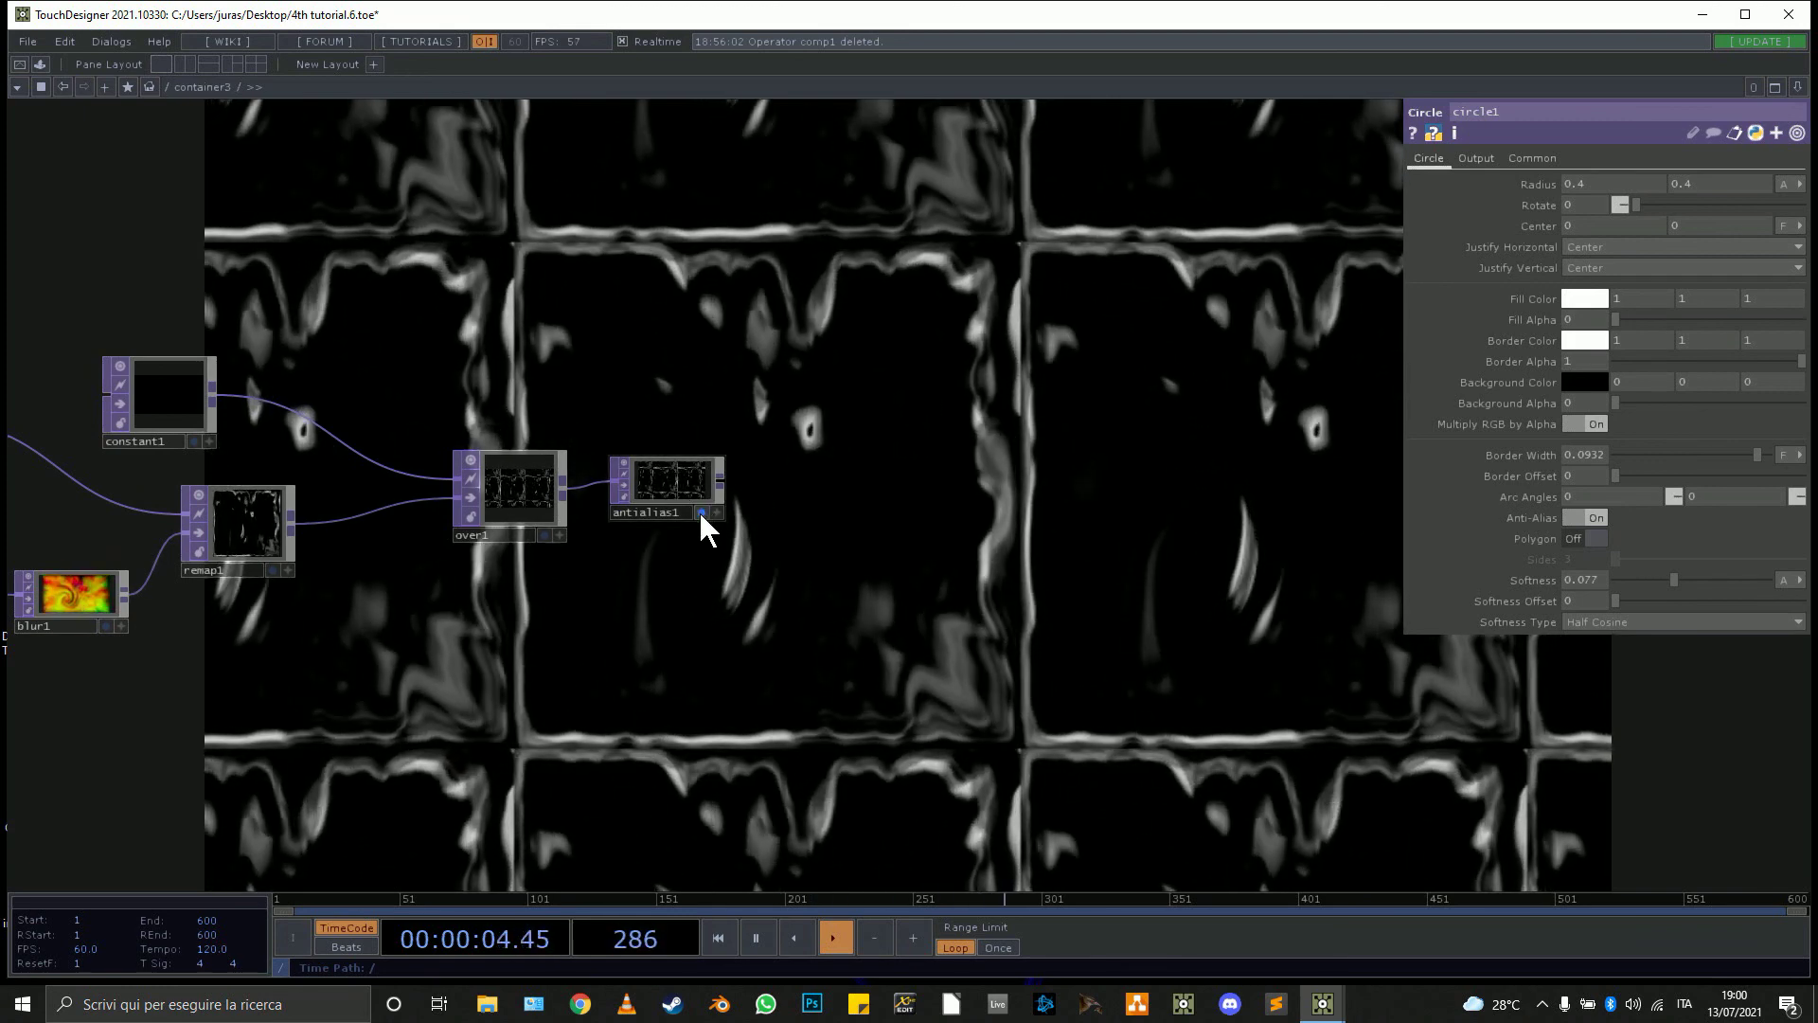
left_click(698, 506)
left_click(702, 512)
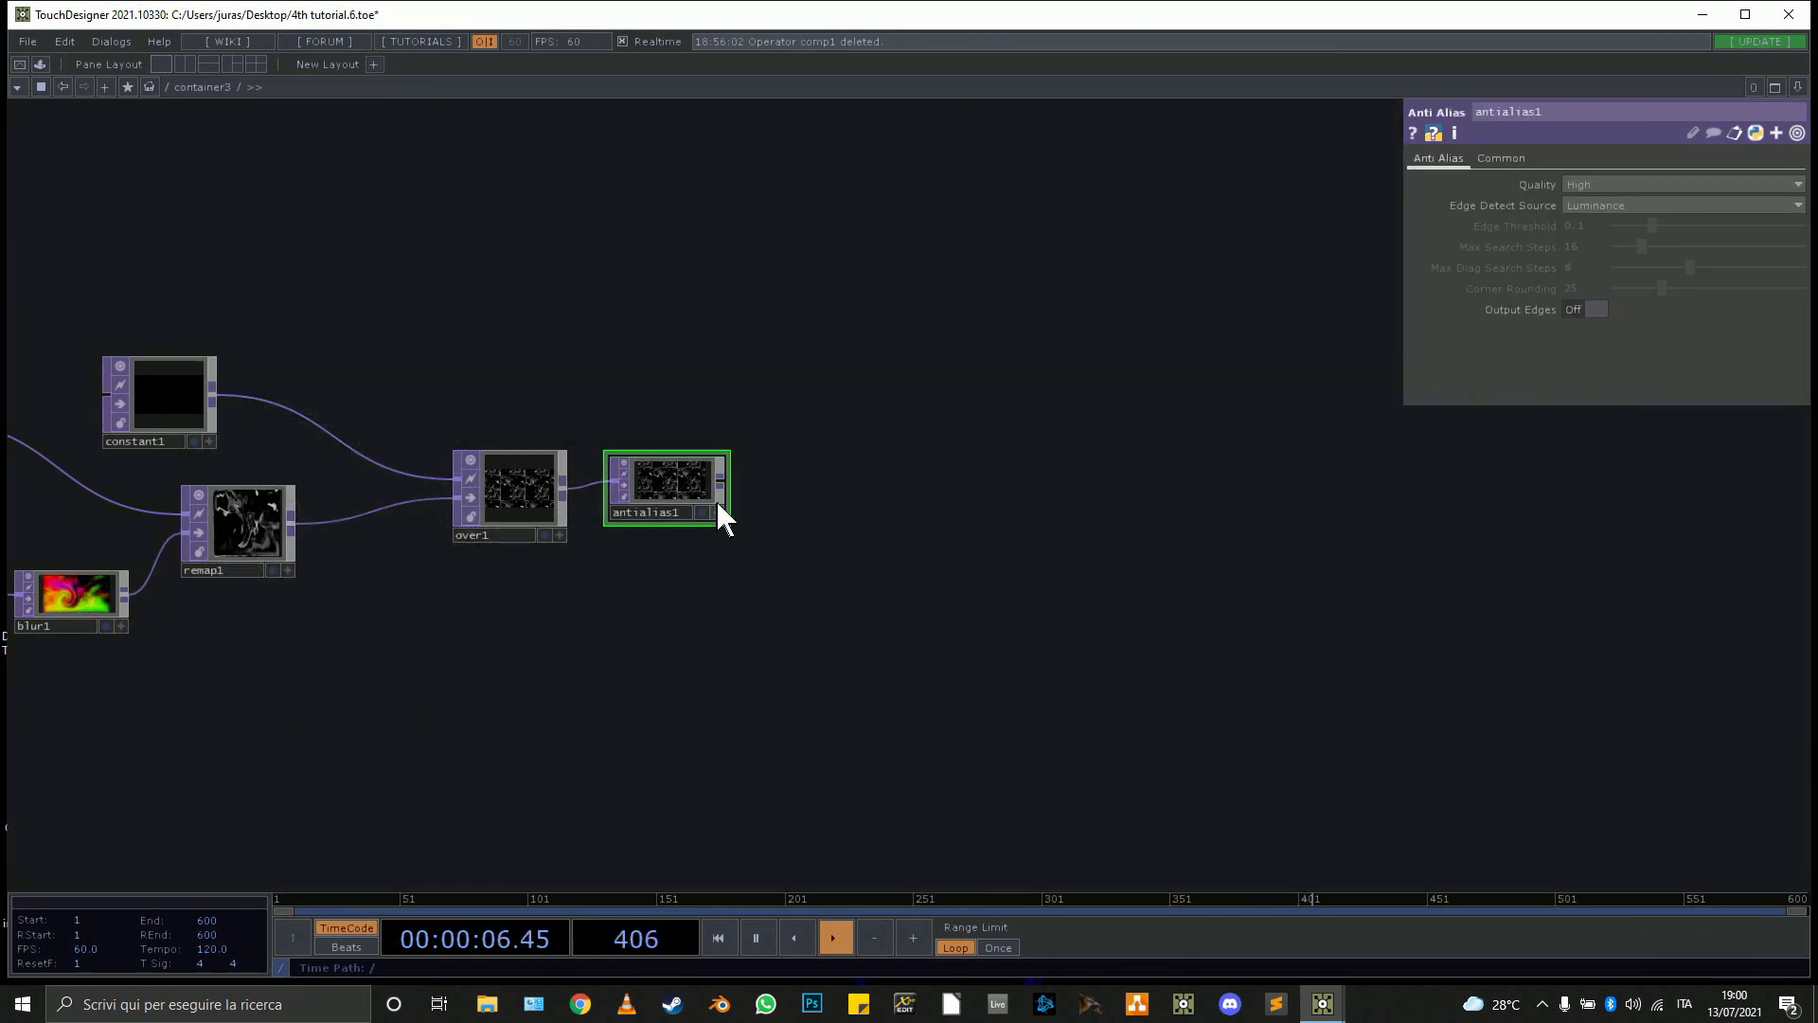
Add an Edge TOP after antialias1 and change its Edge Color to a pale golden yellow.
right_click(723, 481)
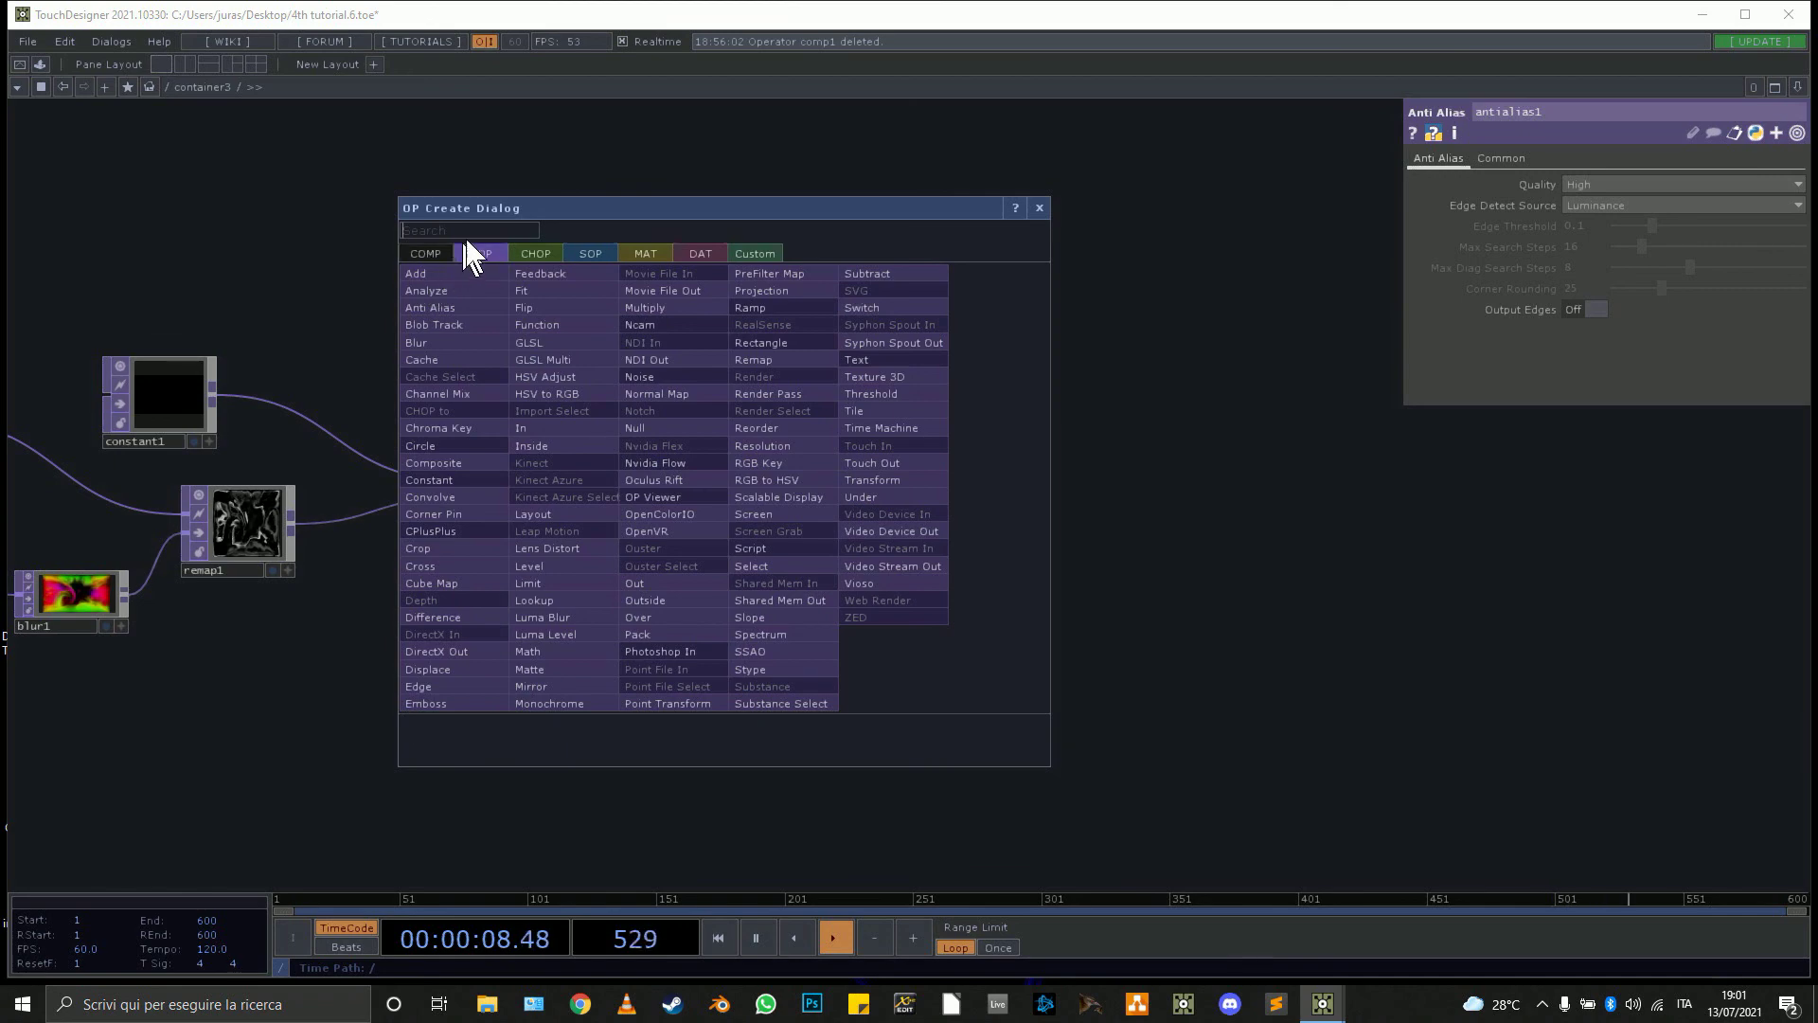
type("ed")
left_click(445, 702)
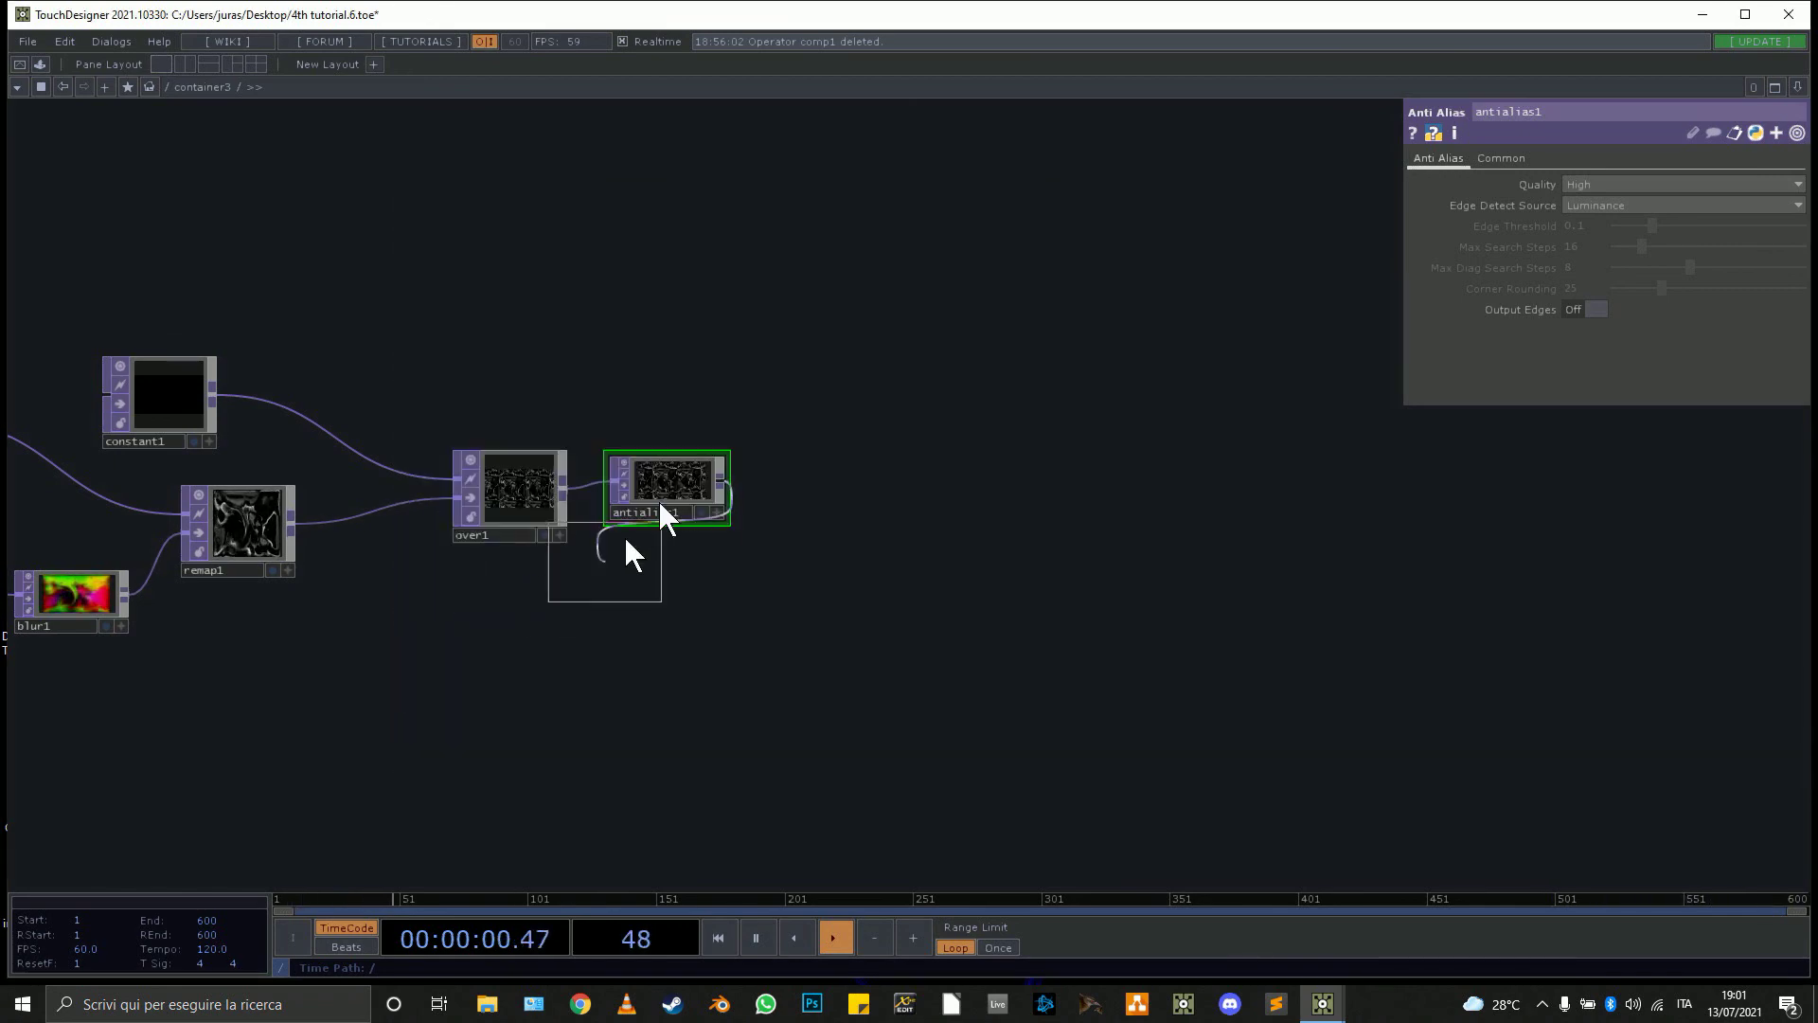
left_click(806, 489)
scroll(809, 492, "up", 5)
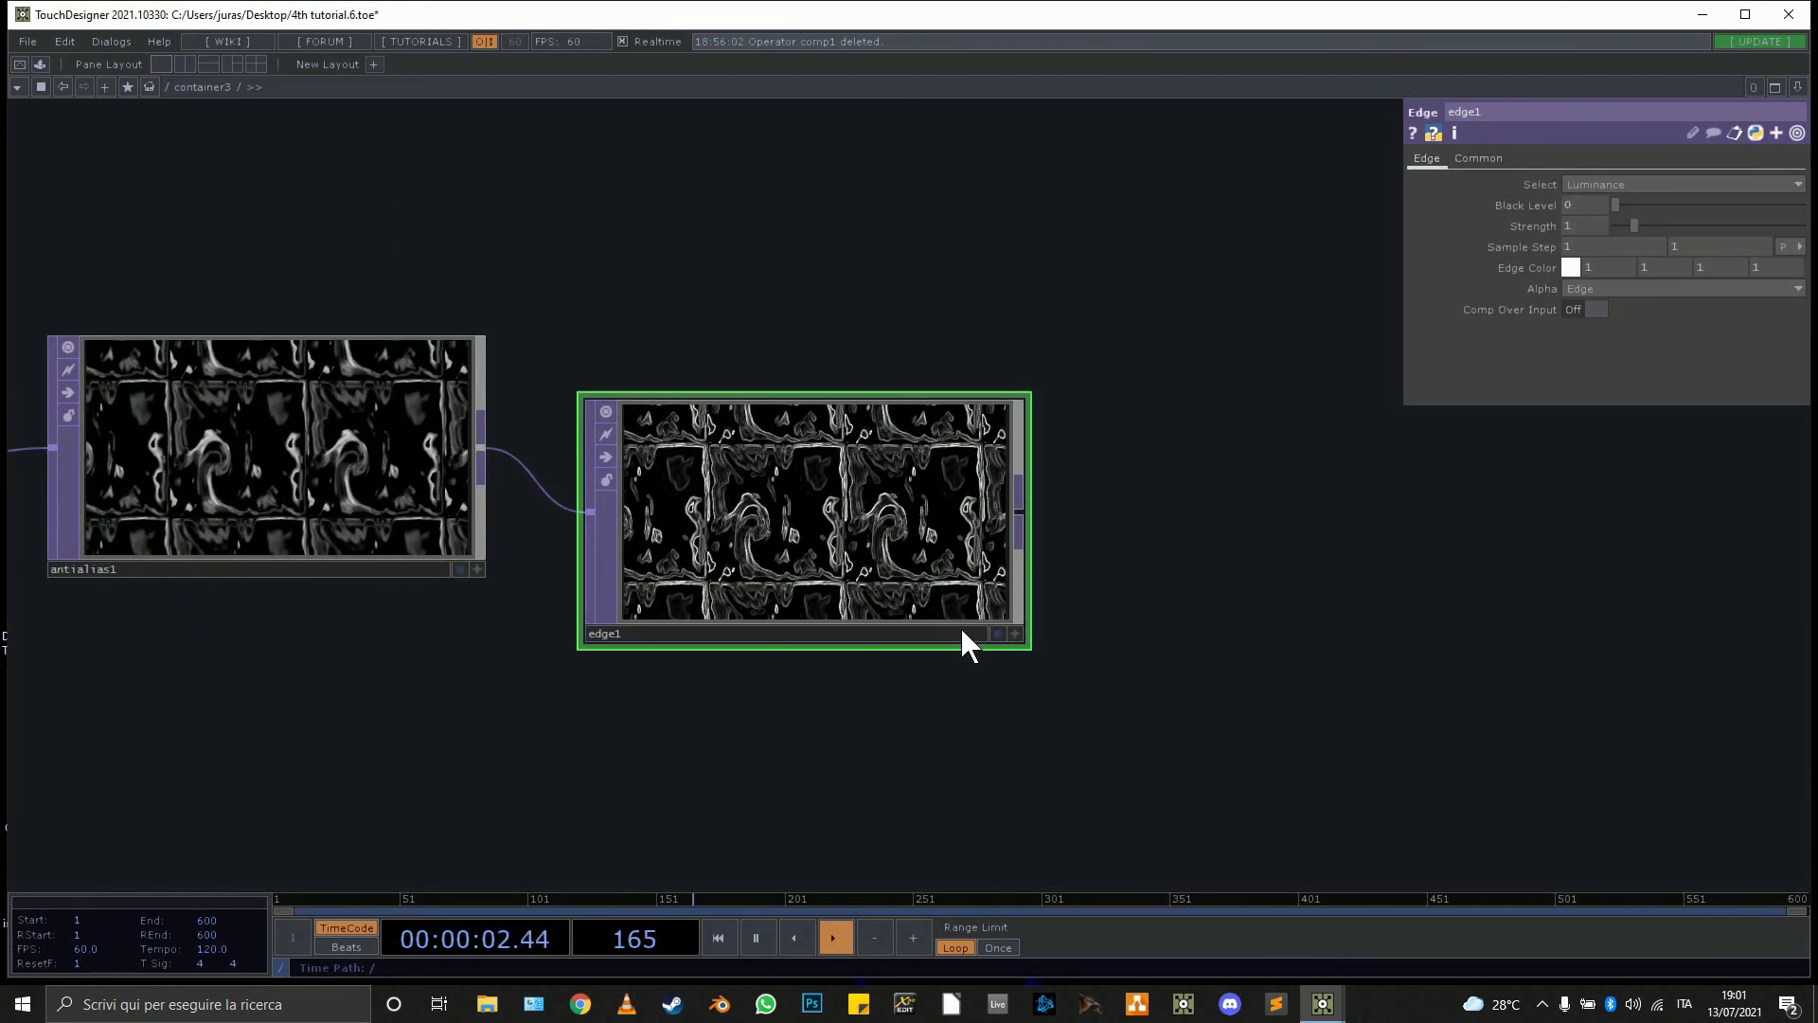
left_click(1569, 269)
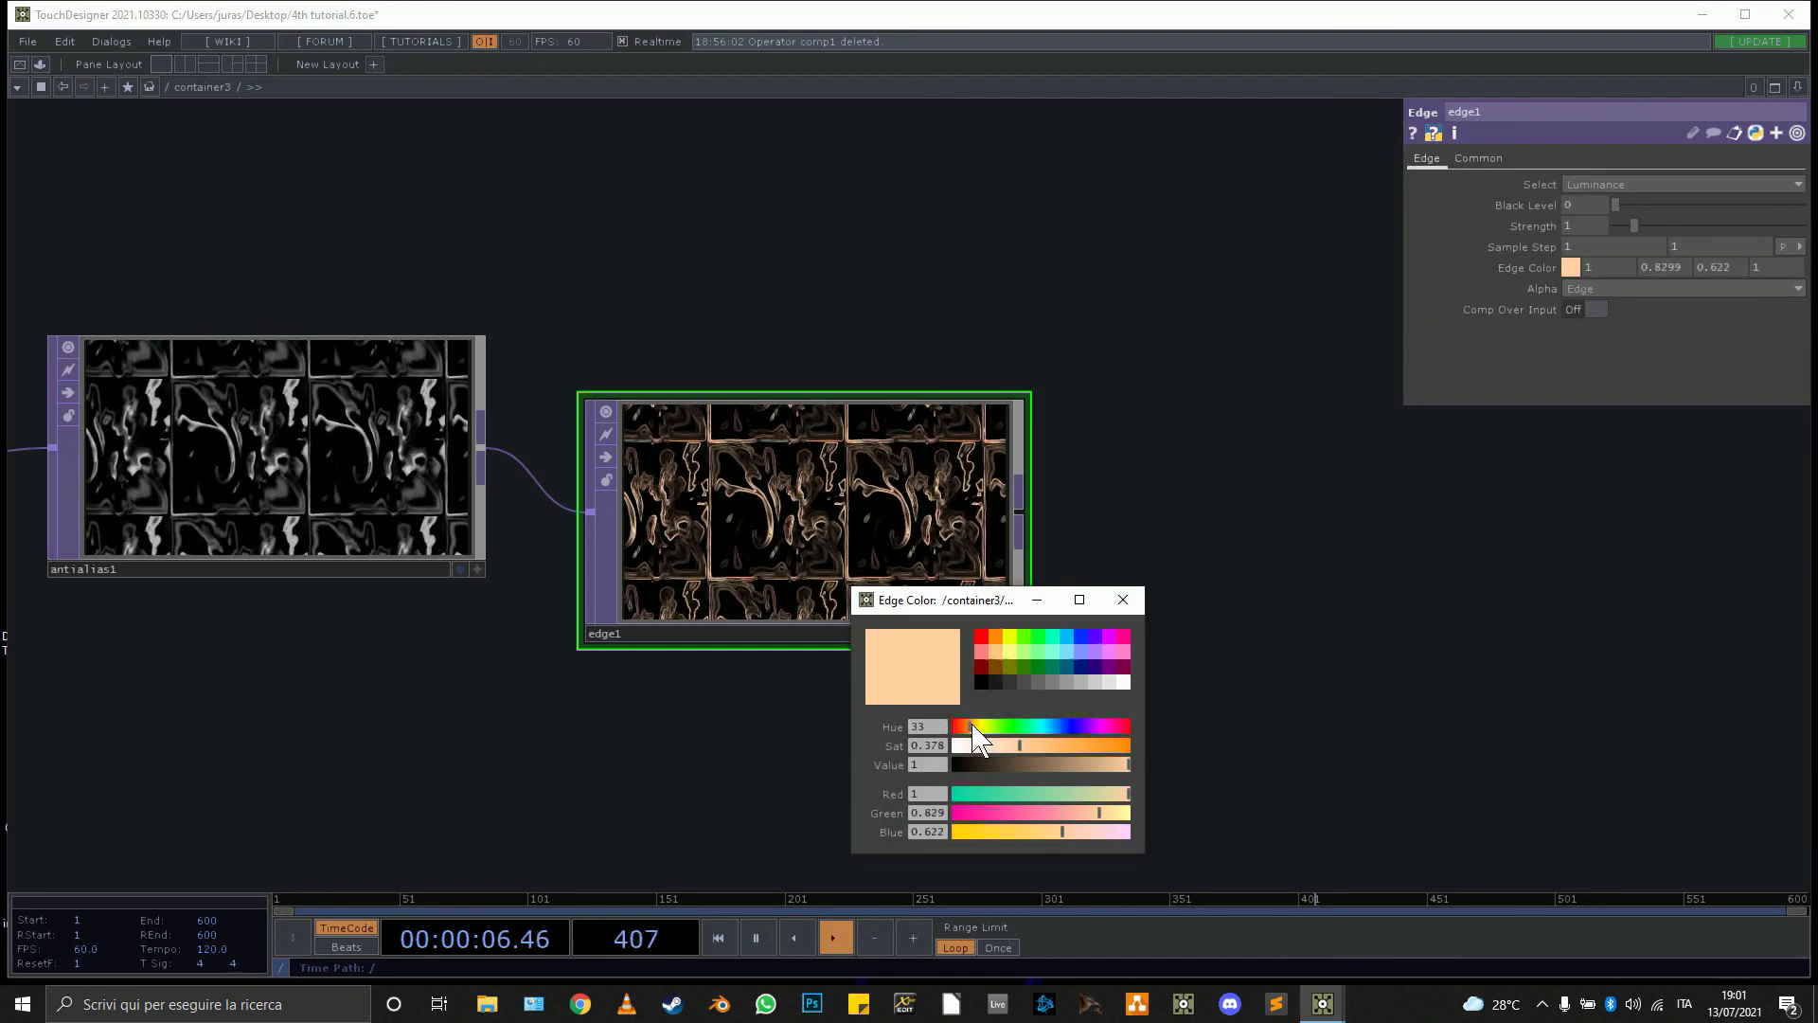
left_click(1123, 600)
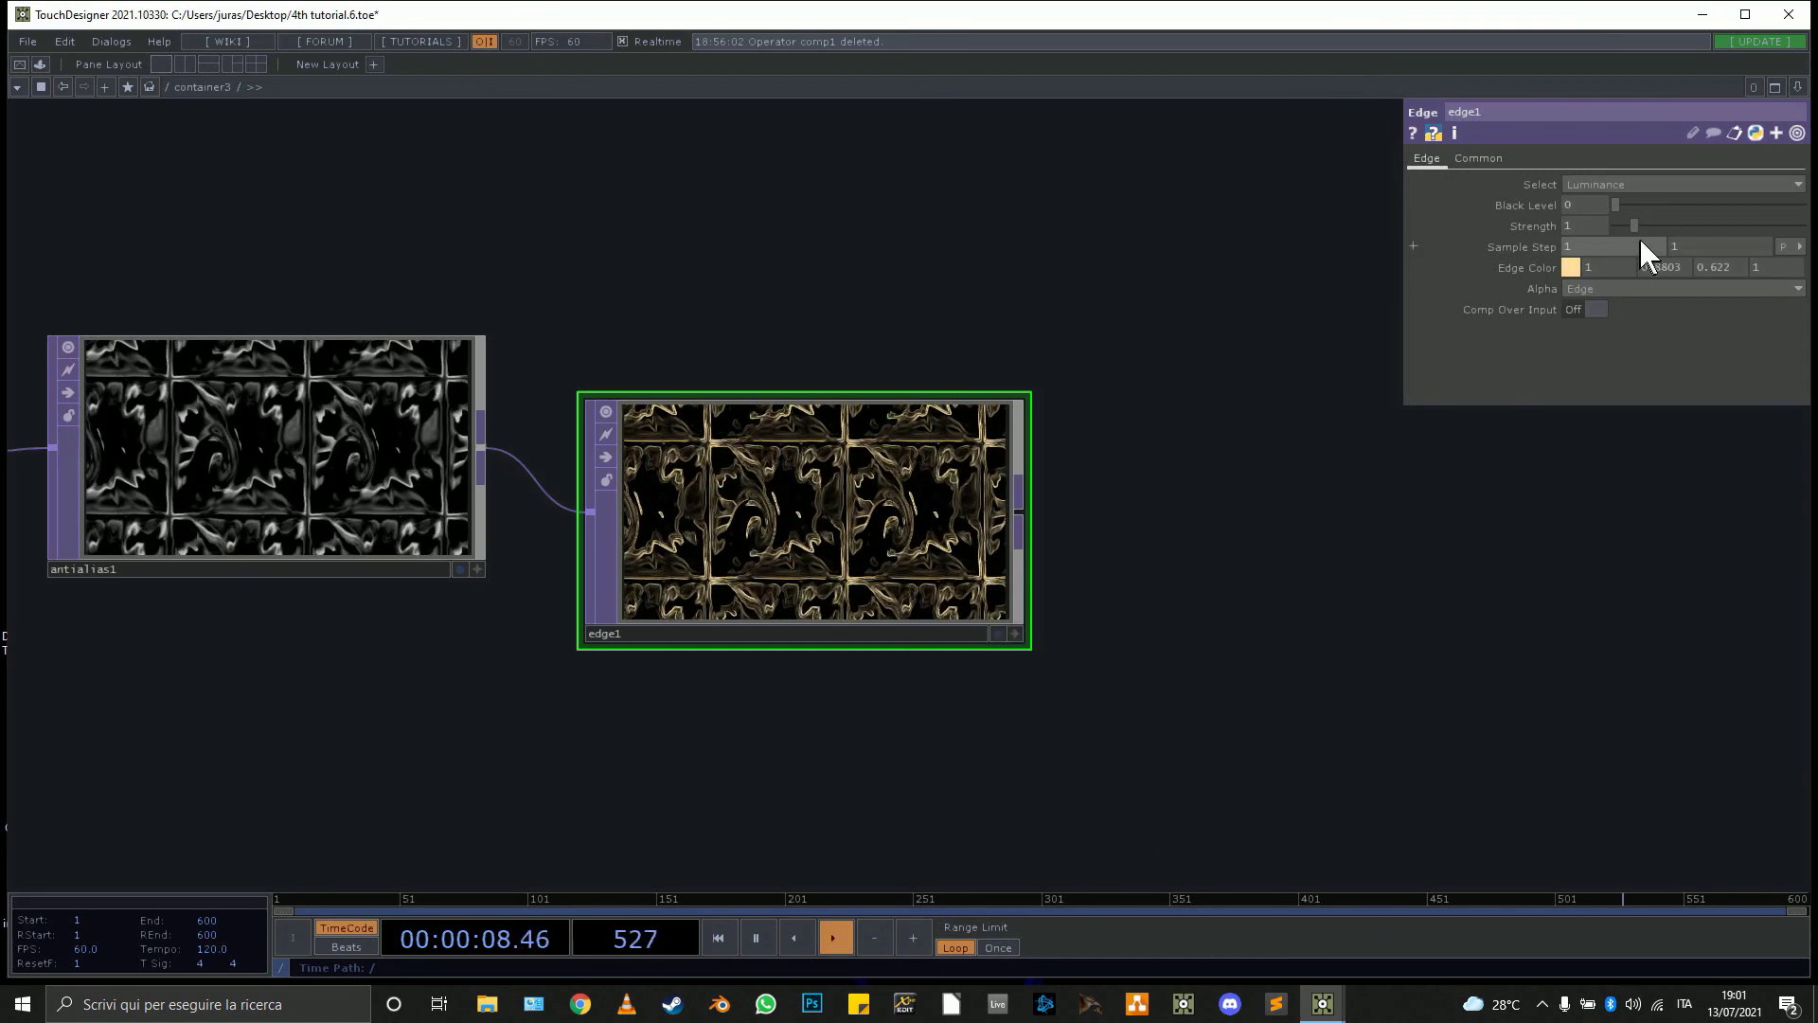
Set over1's Extend Overlay to Mirror.
scroll(971, 523, "down", 6)
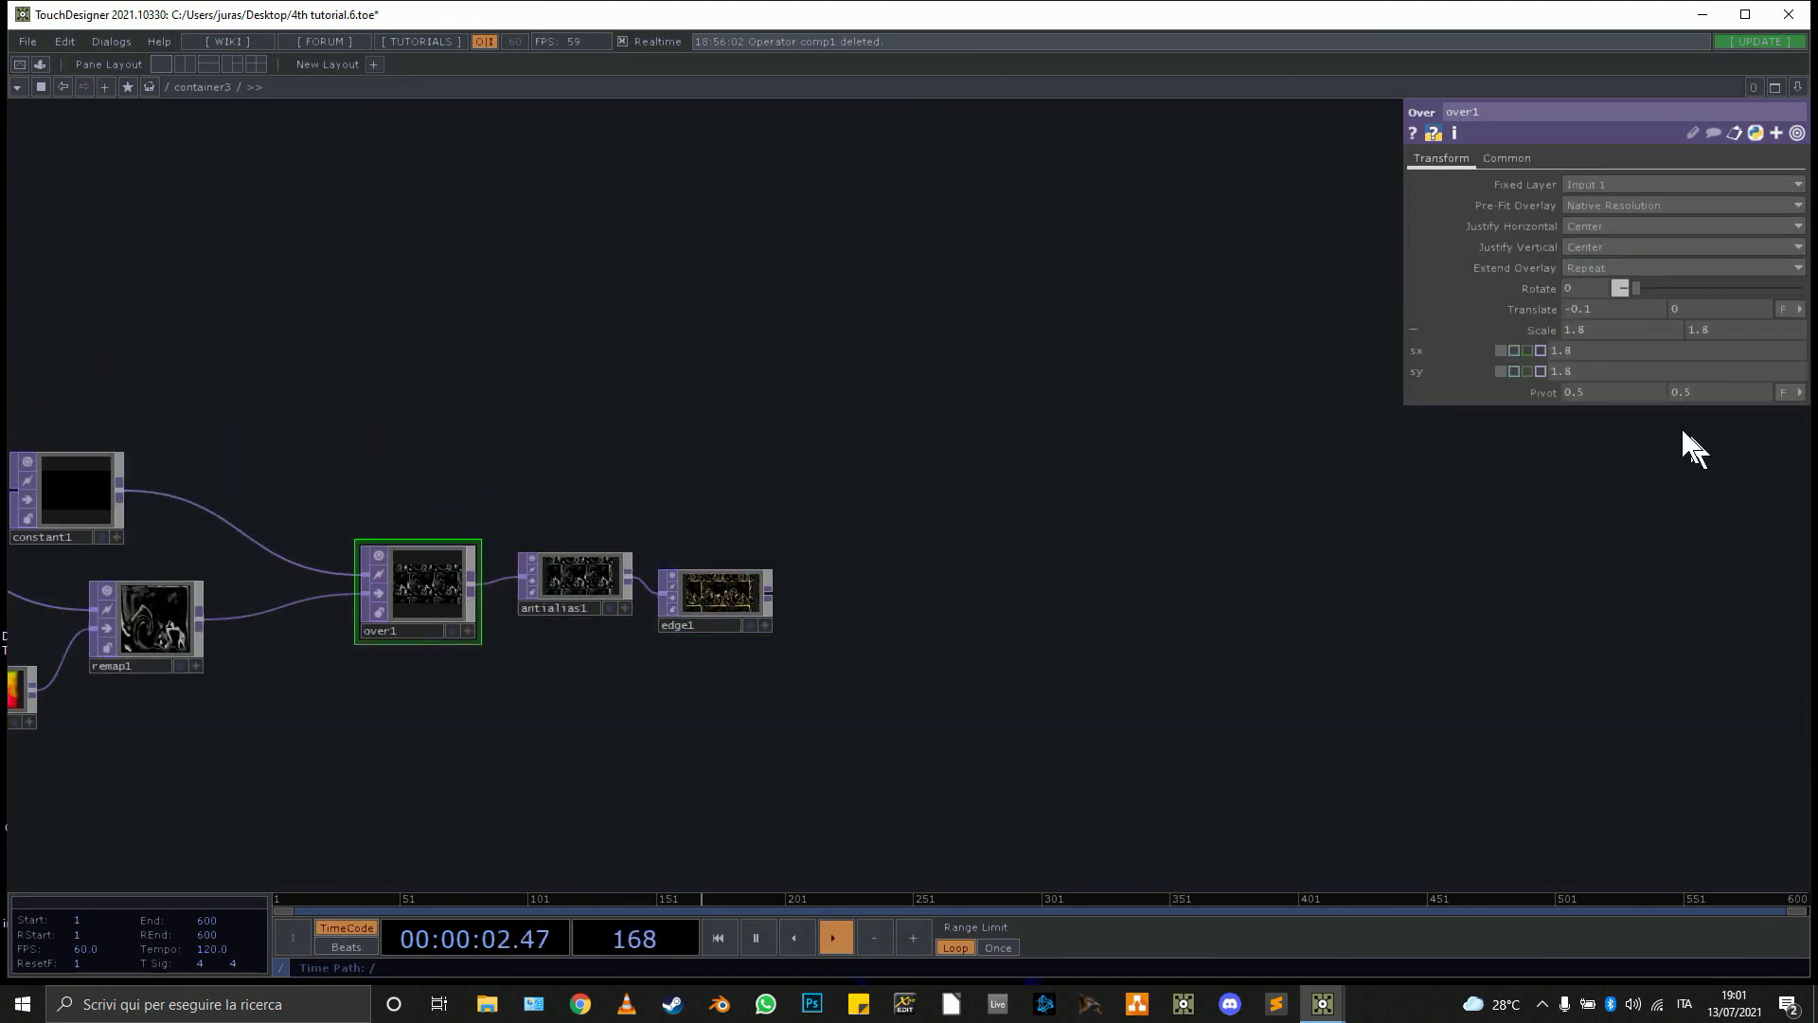
left_click(1632, 268)
left_click(1594, 333)
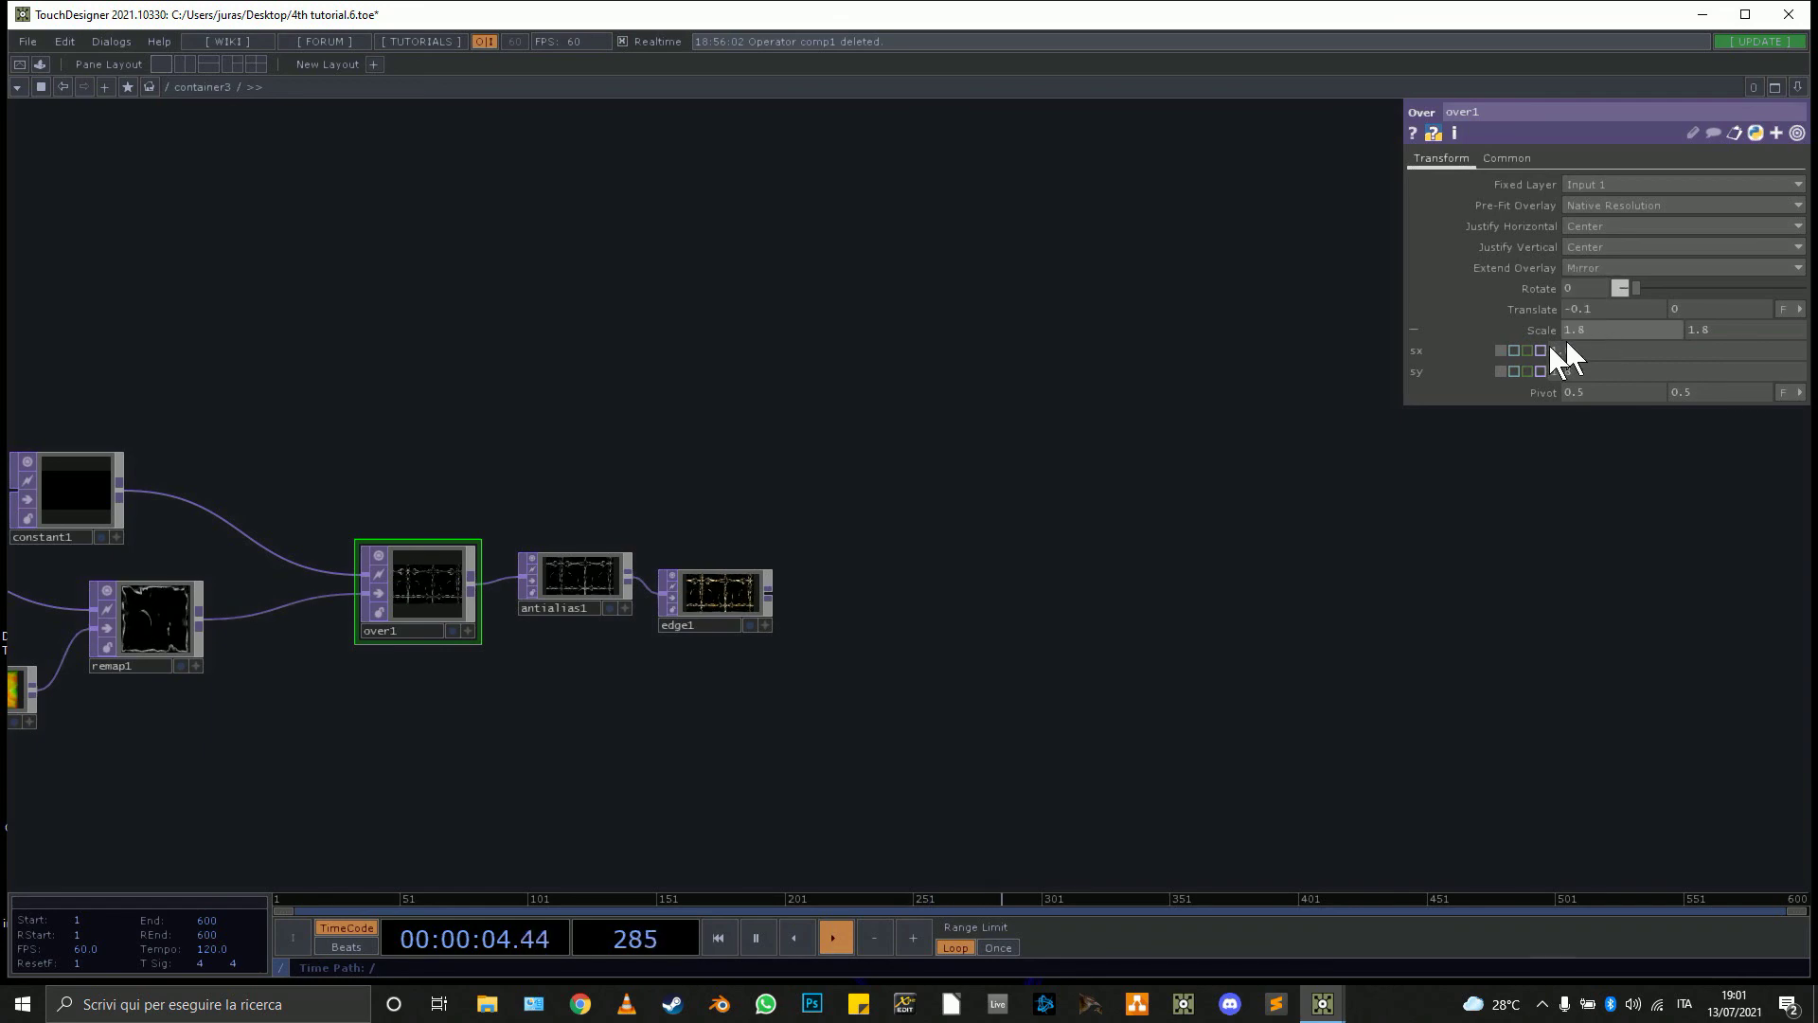
scroll(711, 600, "up", 10)
scroll(662, 512, "down", 5)
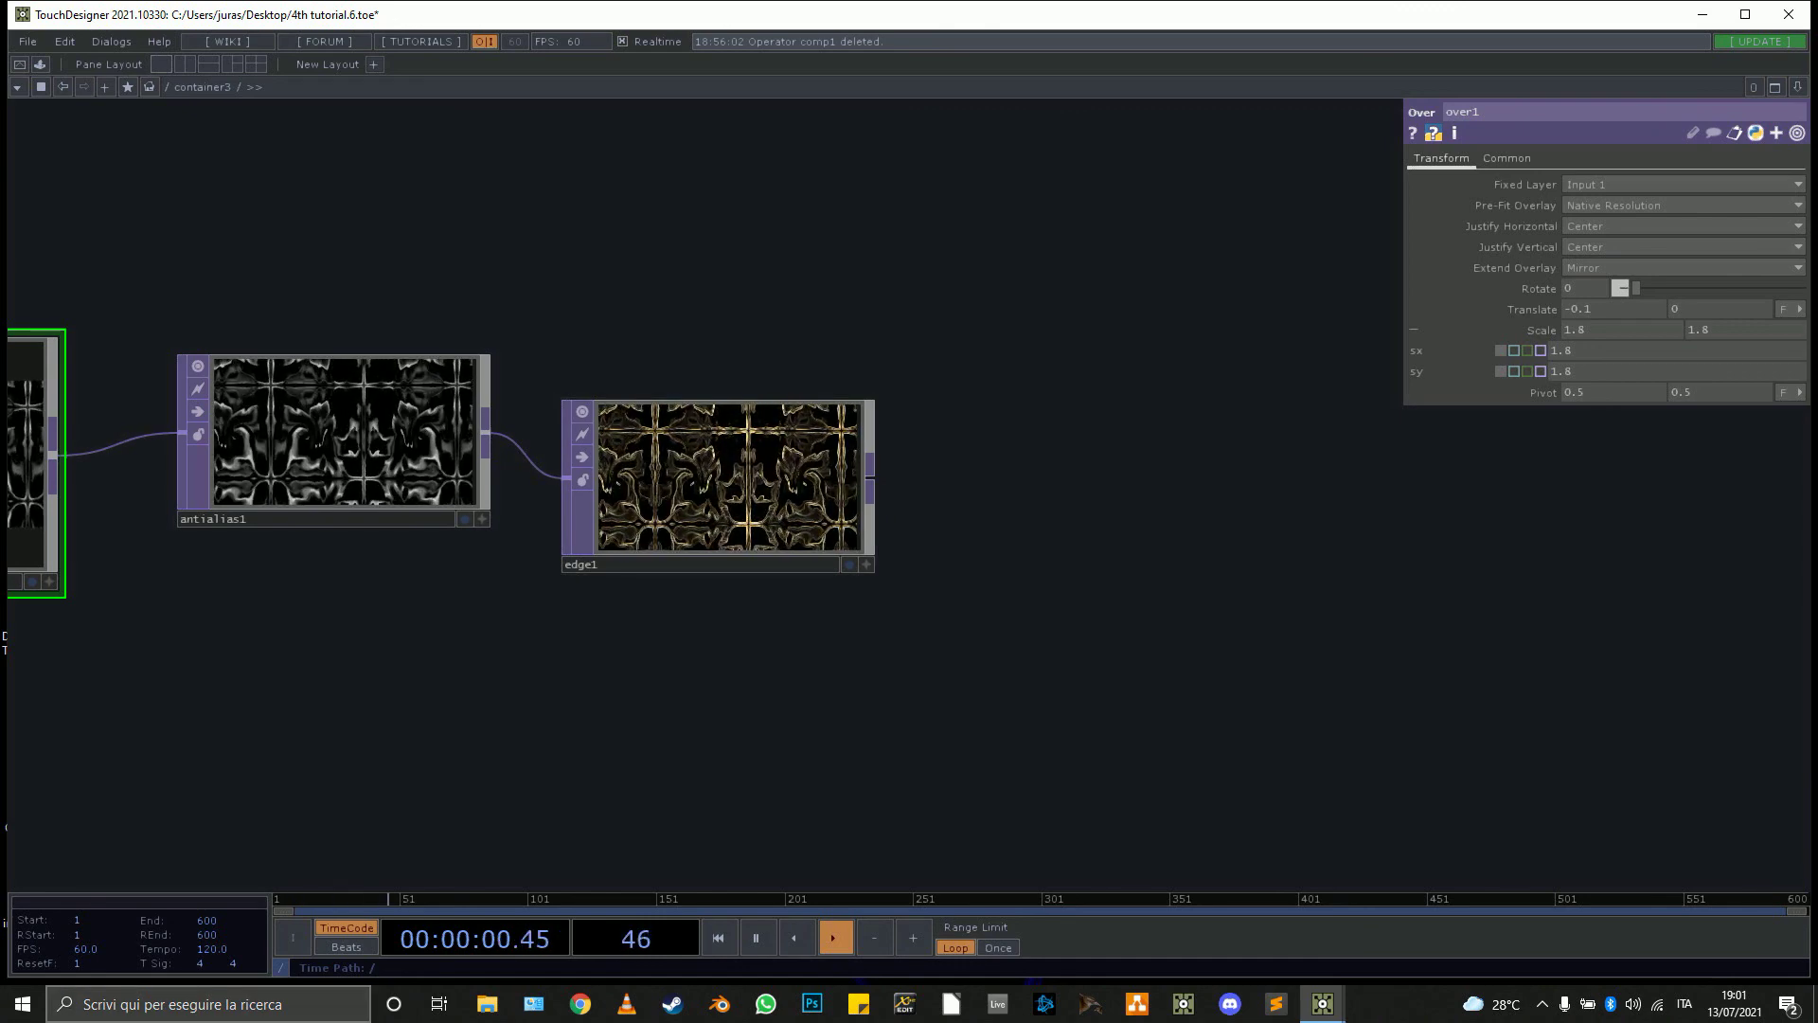
Import feedback_TOP_blur.tox into the network from the TOPs folder of TouchDesigner_Shared-master inside TD ASSURDO, then close the file browser.
left_click(184, 999)
type("t")
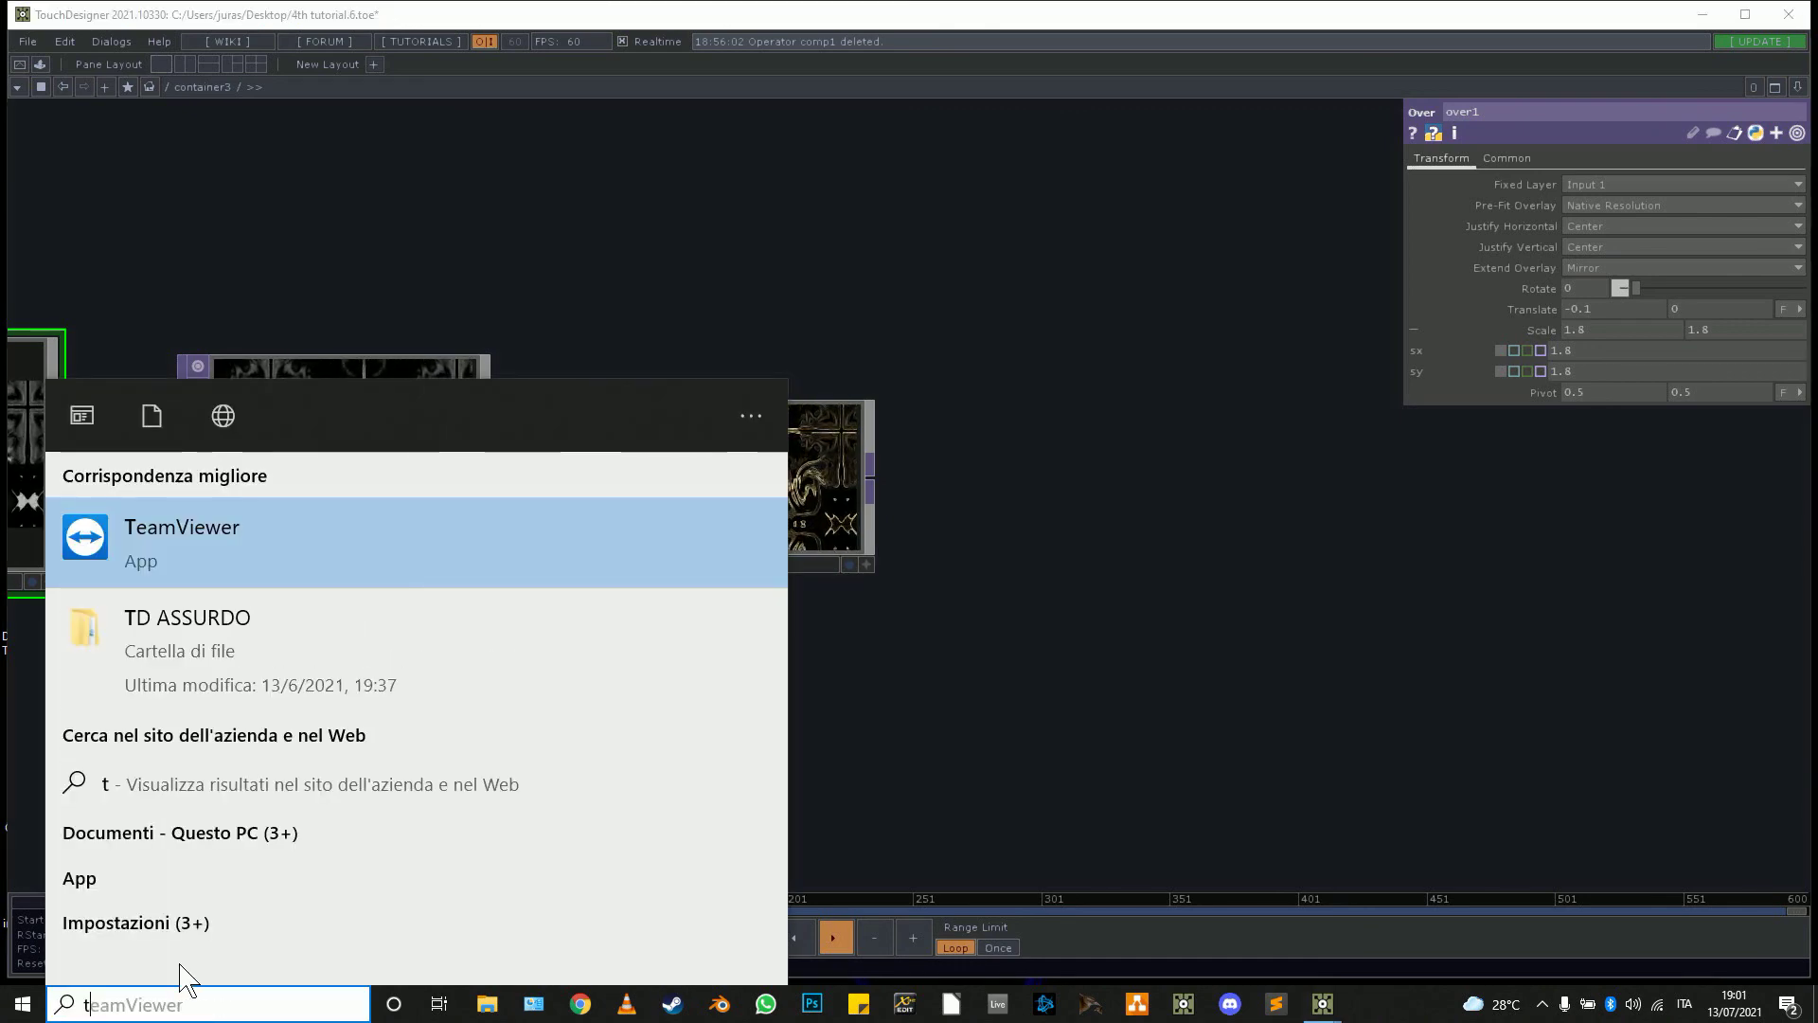
left_click(246, 662)
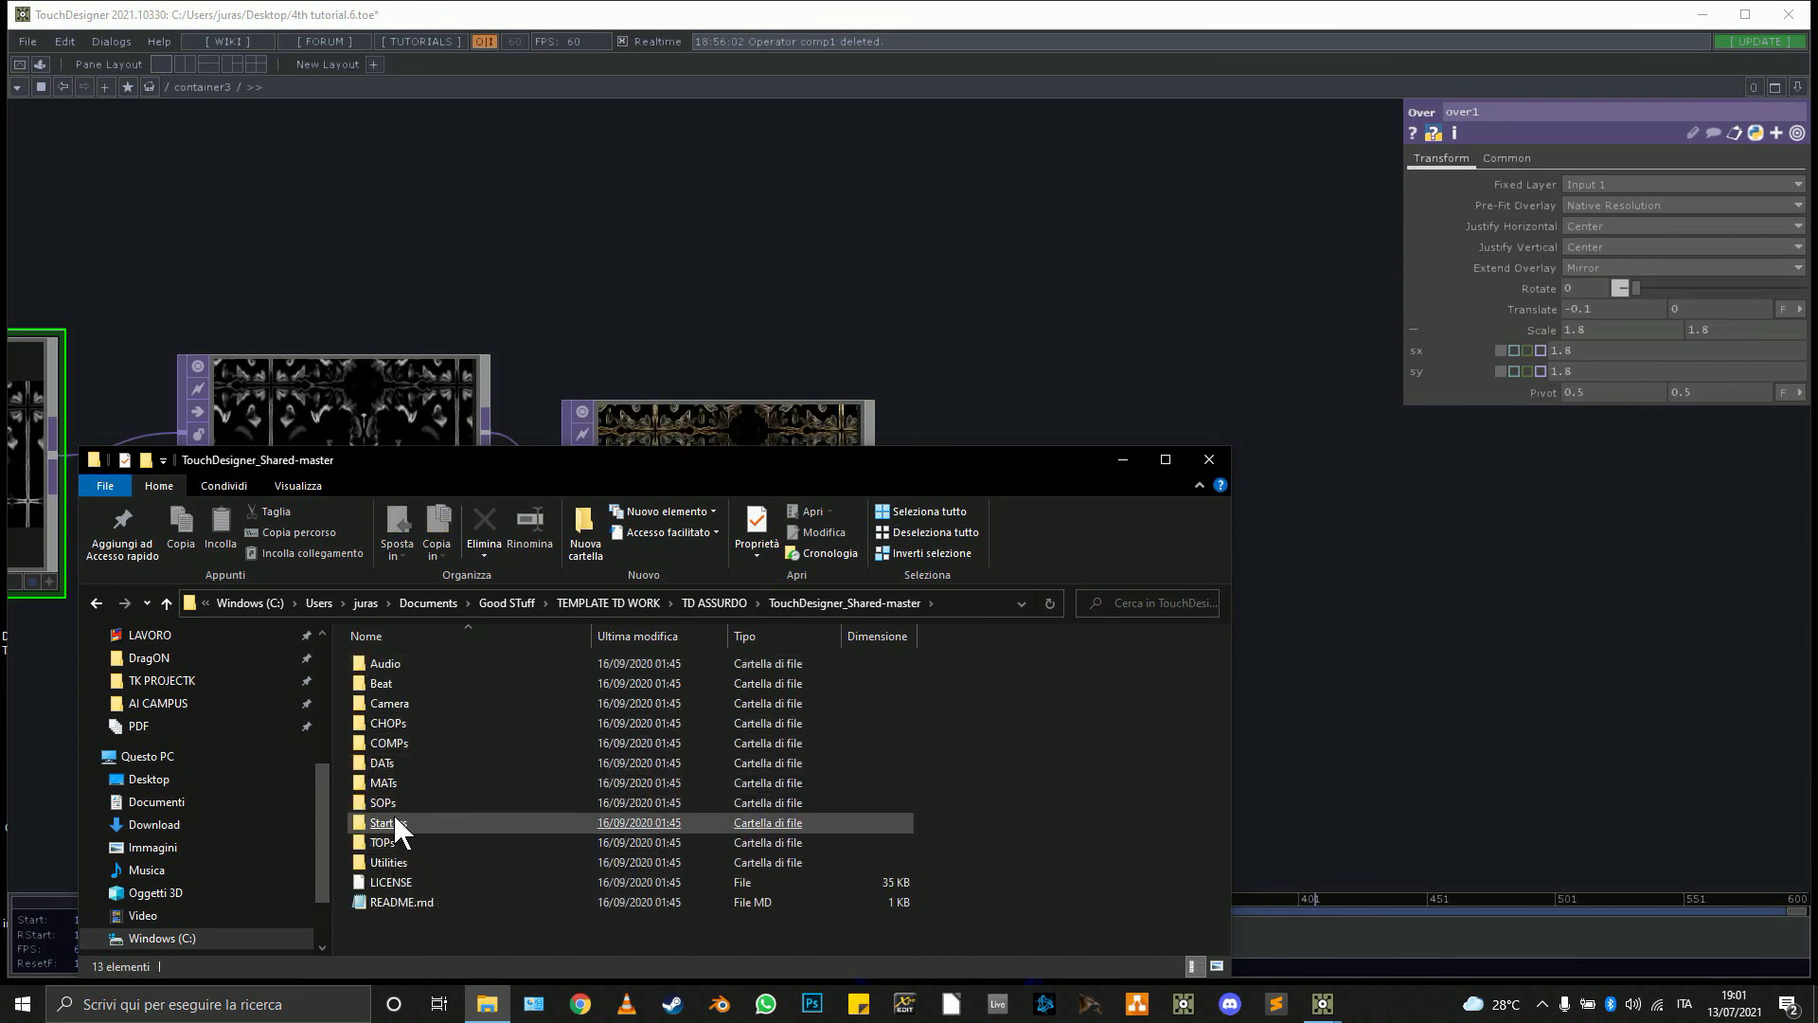
scroll(460, 772, "down", 7)
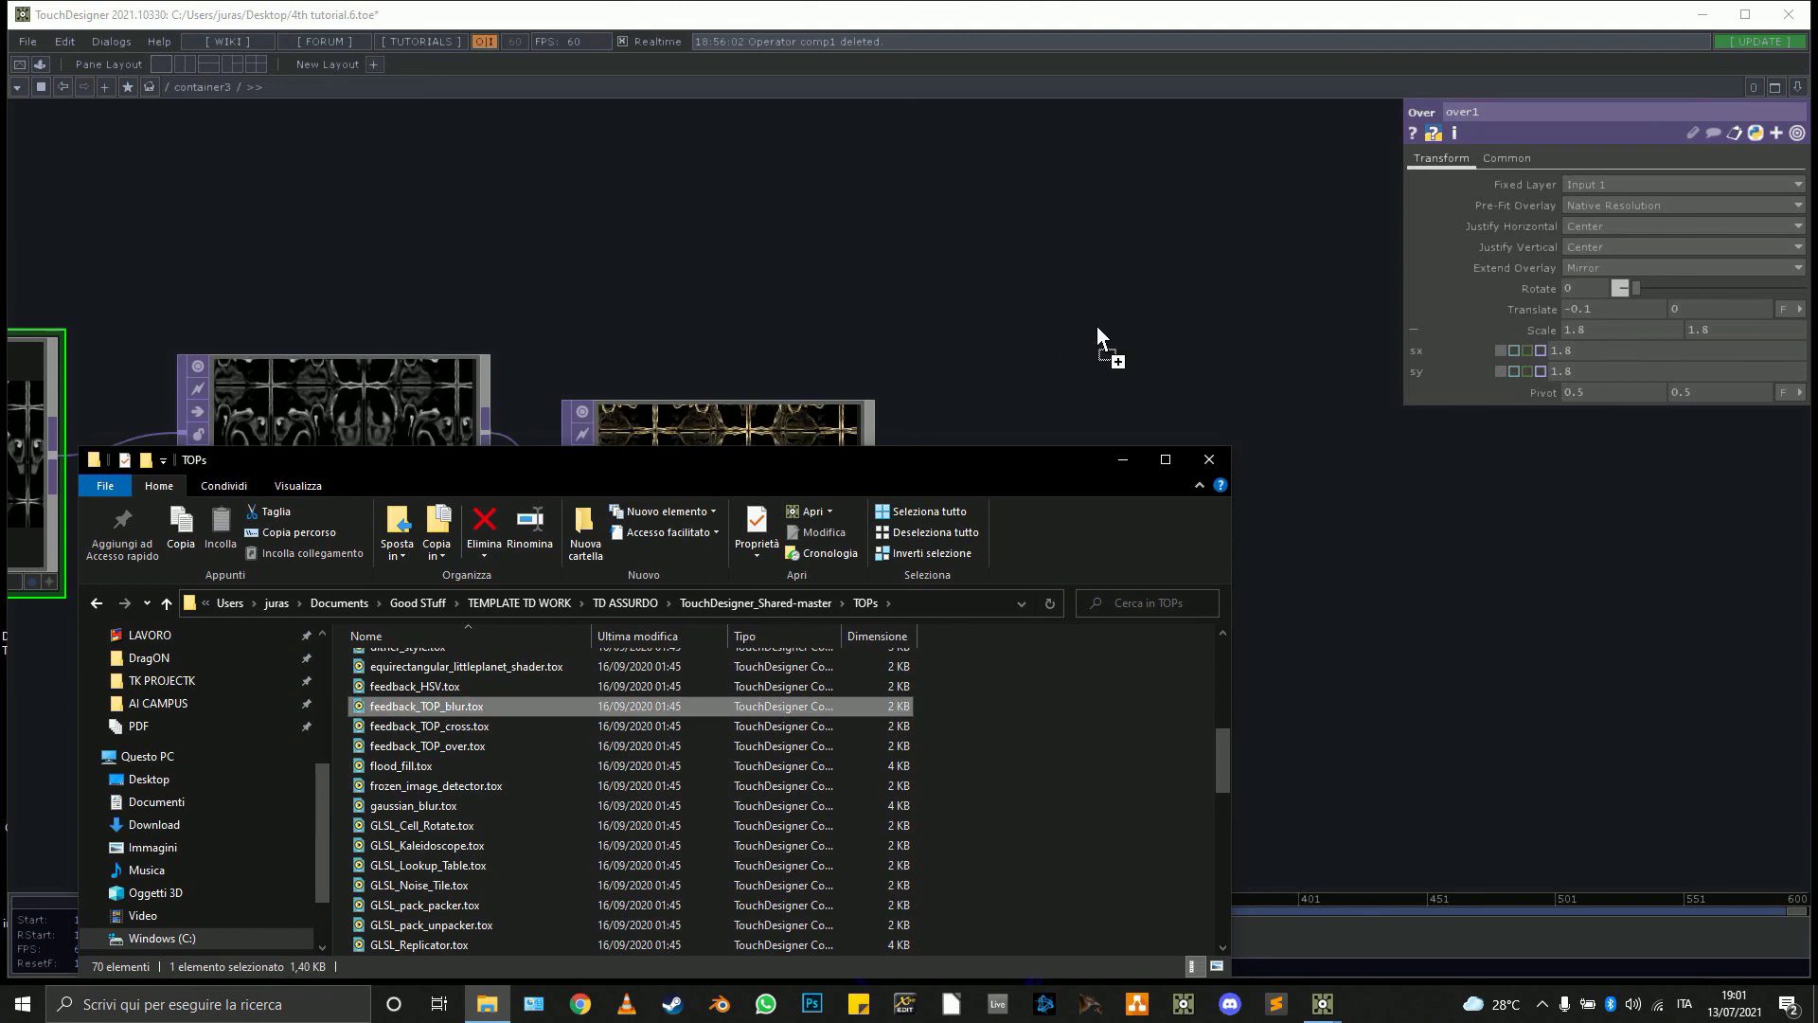
left_click_drag(1097, 328, 1097, 327)
left_click(1213, 458)
Connect edge1 to the feedback_TOP_blur component and set its Opacity to 0.876.
left_click_drag(1003, 280, 1125, 424)
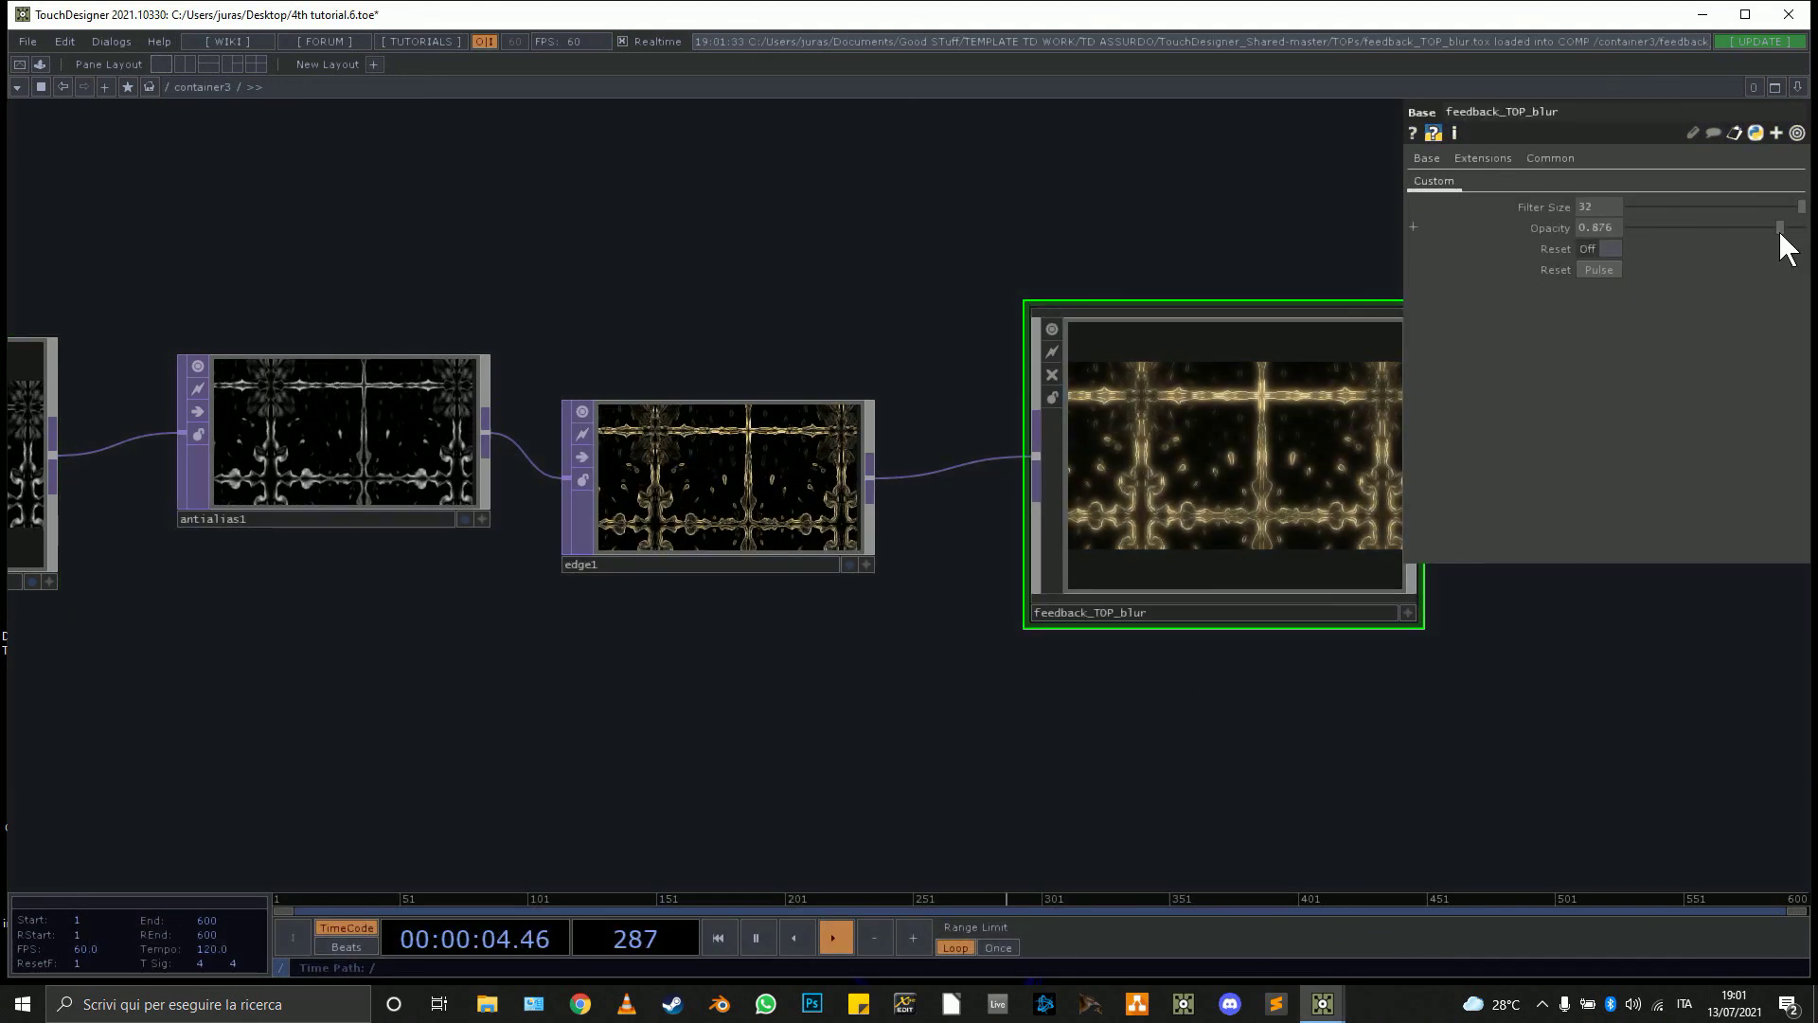
left_click_drag(1099, 718, 371, 759)
scroll(502, 466, "up", 4)
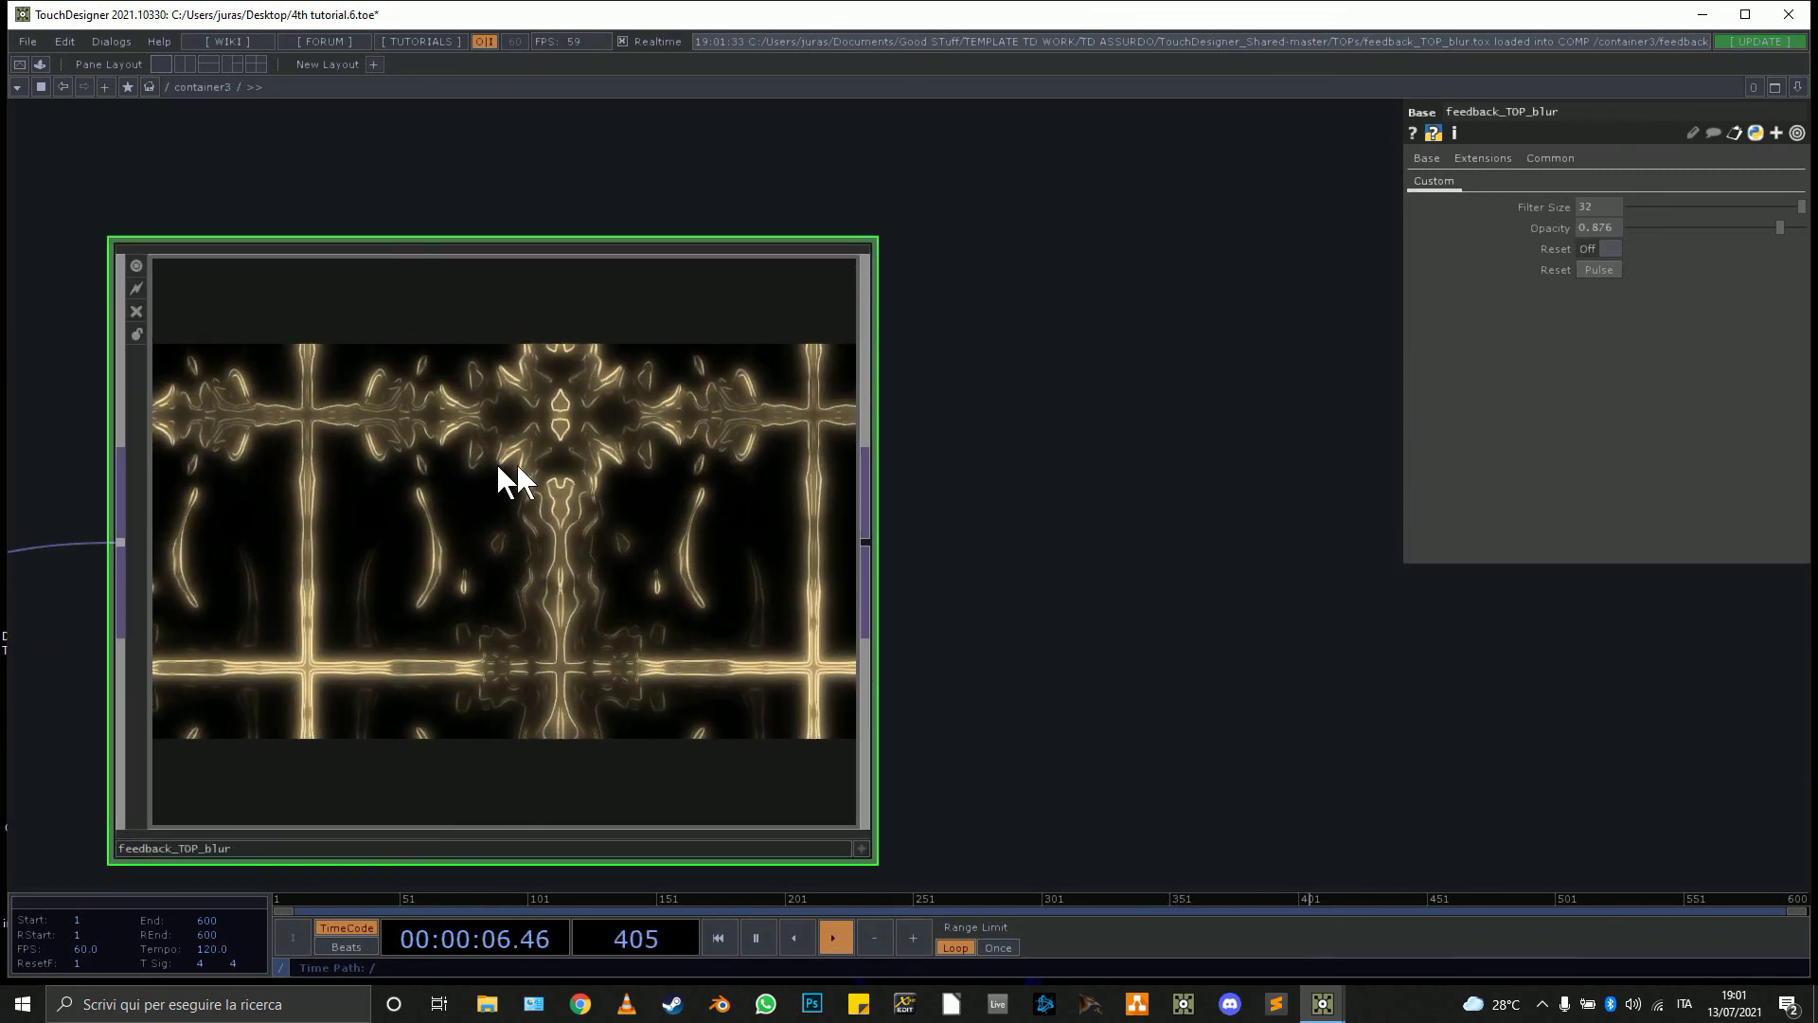
Add a Null TOP after feedback_TOP_blur and display its output as the network background.
right_click(875, 542)
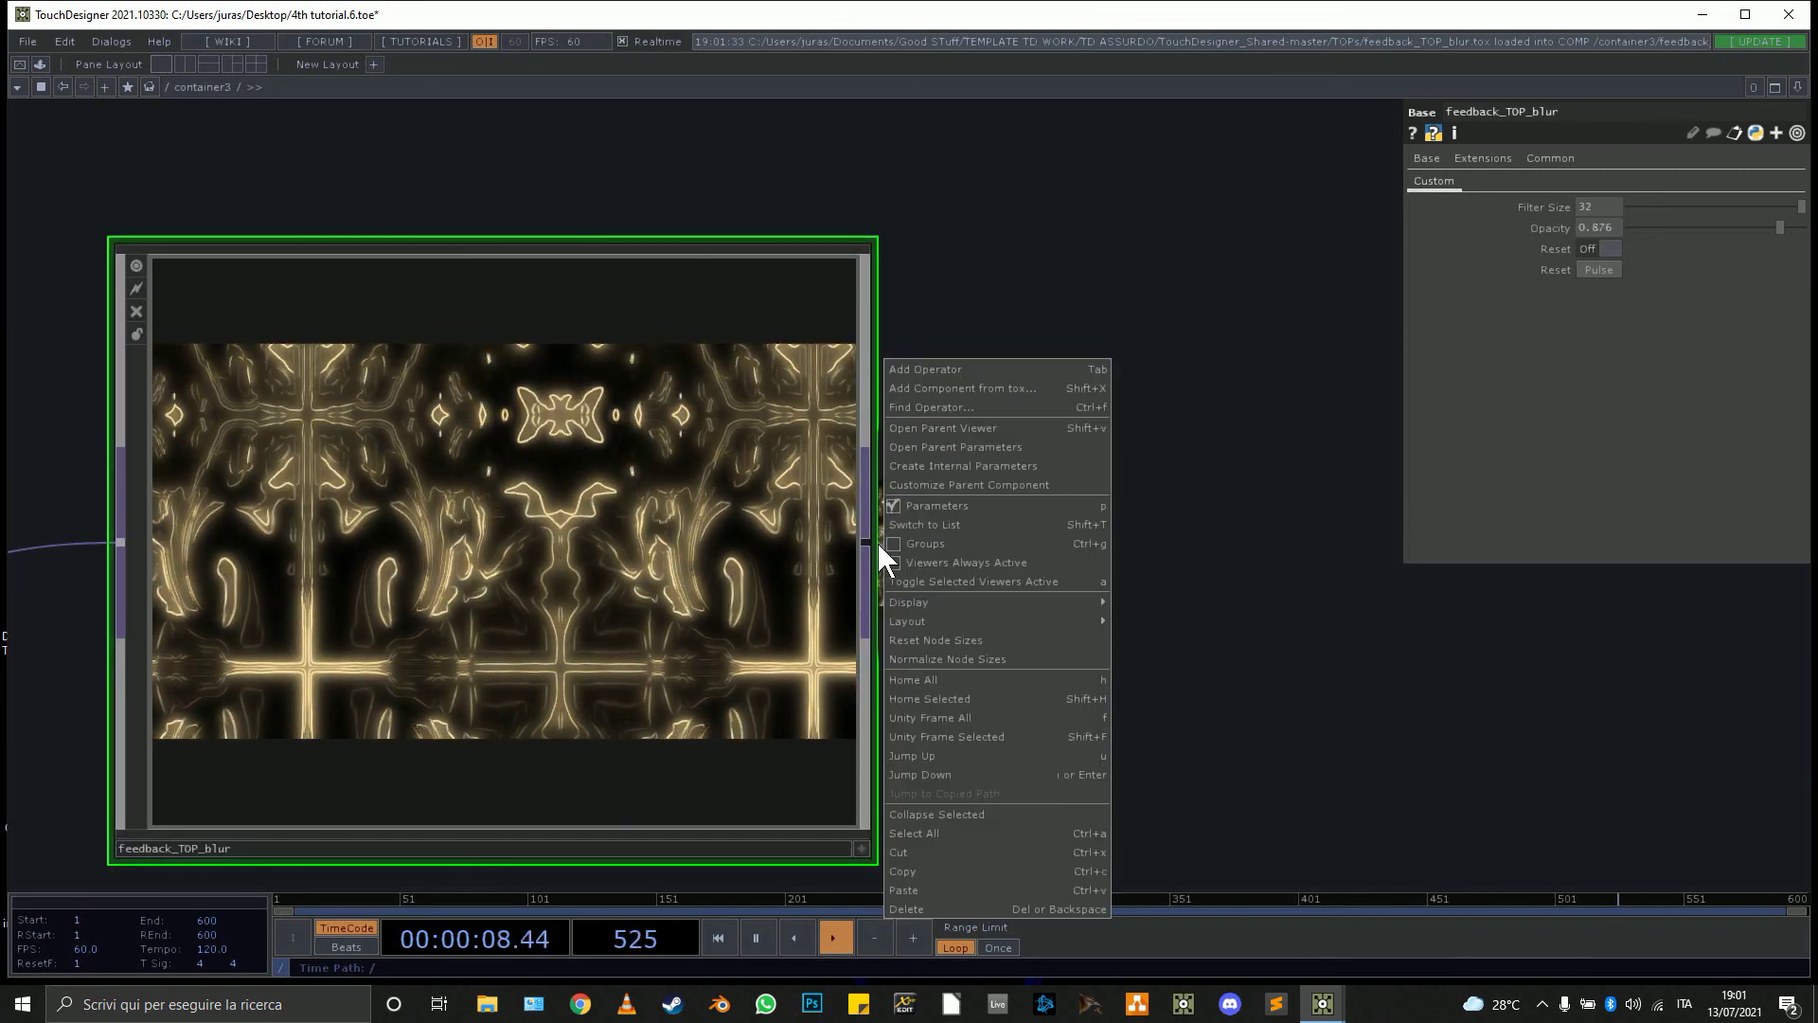
left_click(876, 543)
key("u")
key("i")
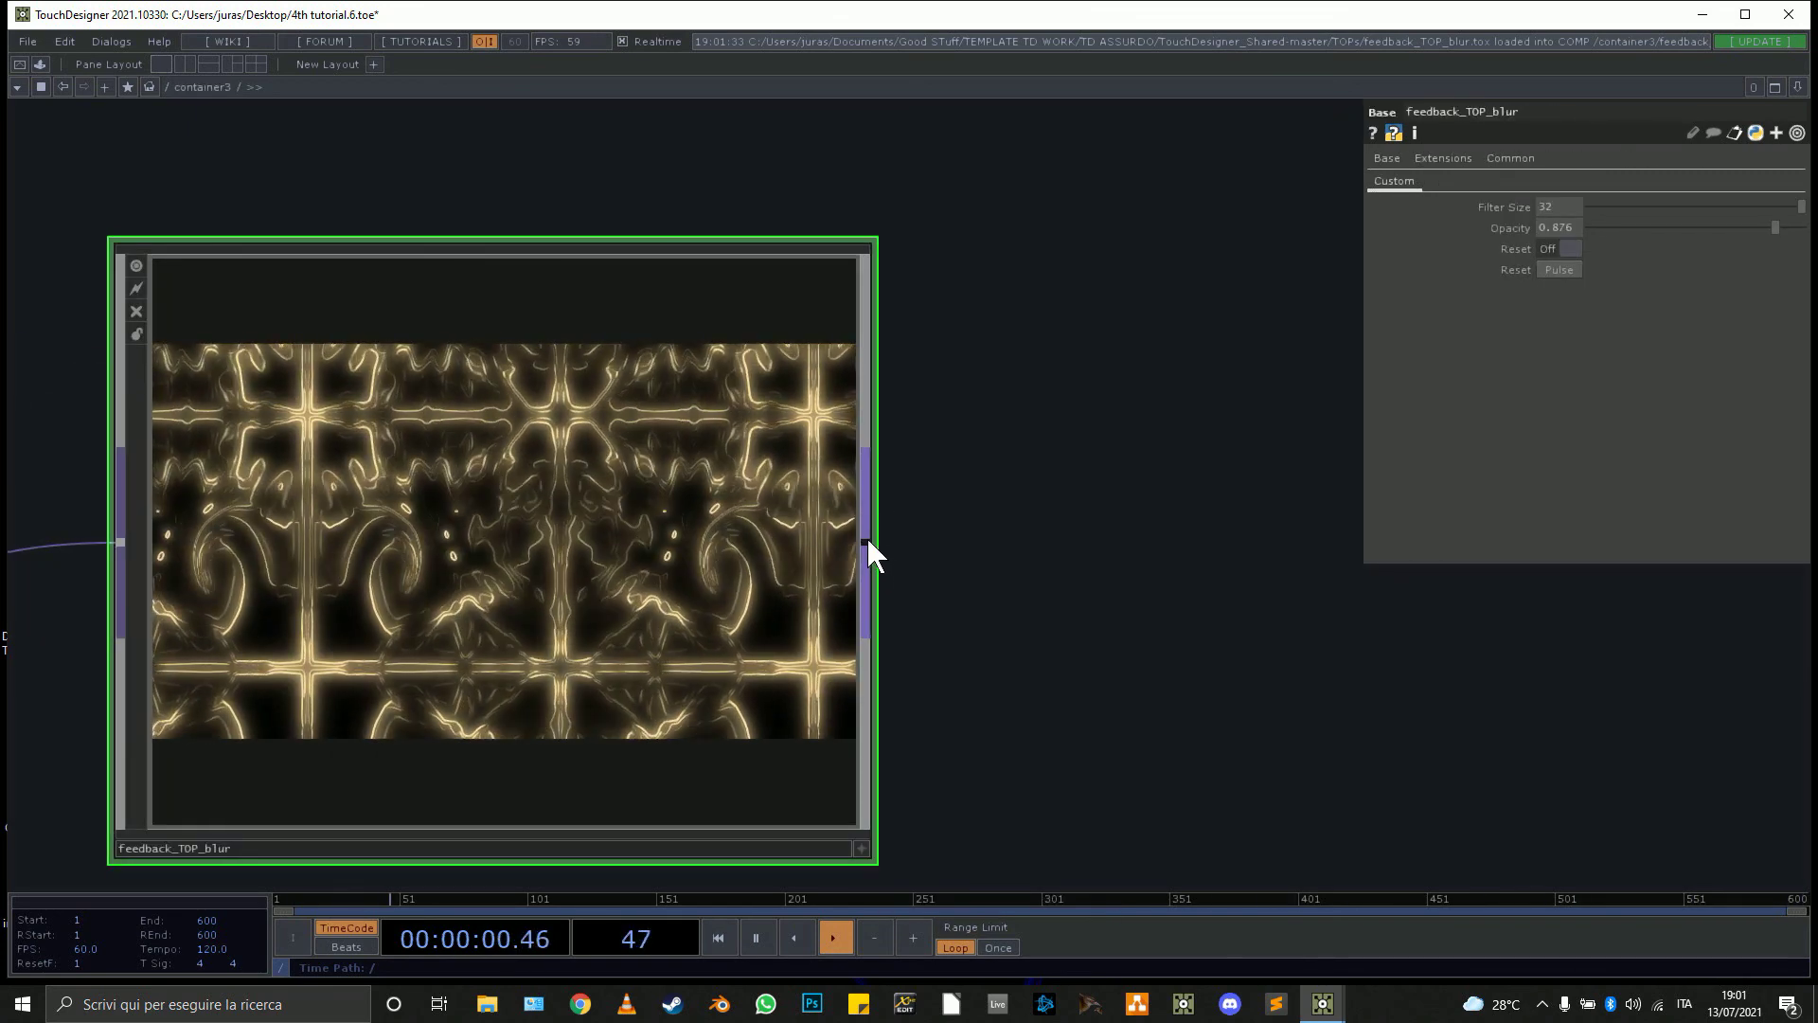
key("Tab")
type("n")
left_click(863, 489)
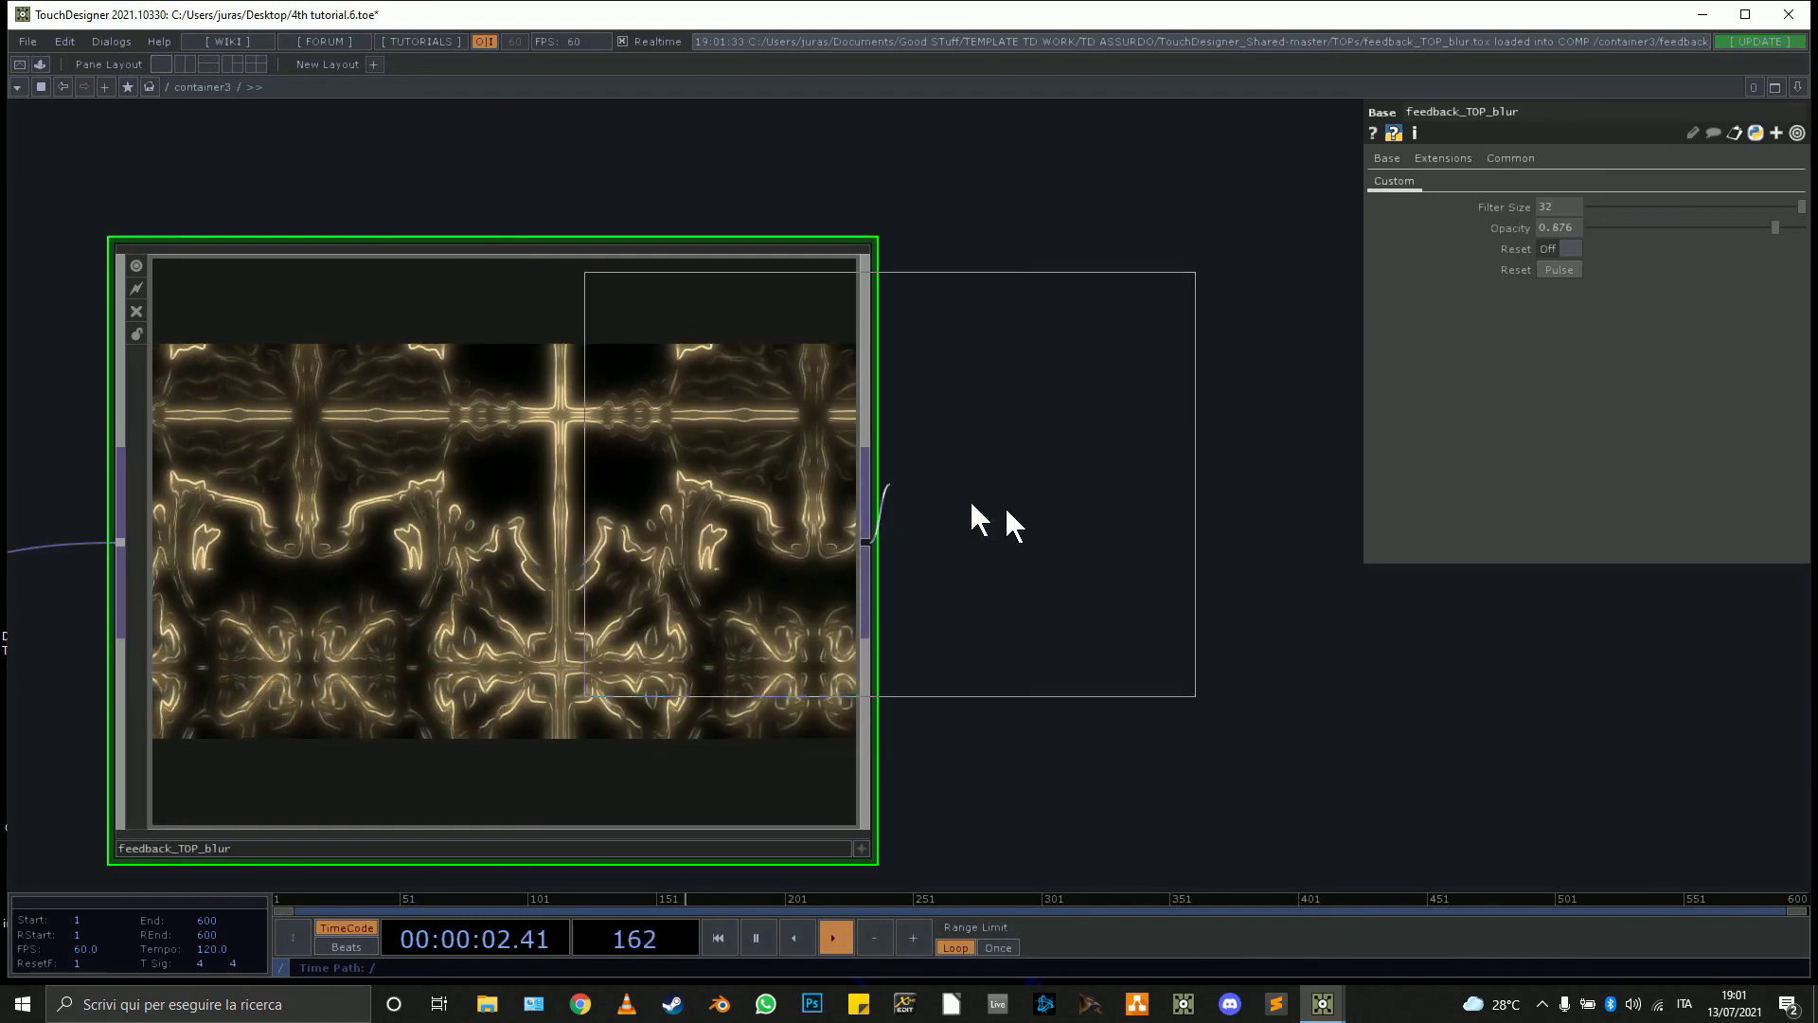
left_click(1246, 687)
scroll(1248, 691, "down", 3)
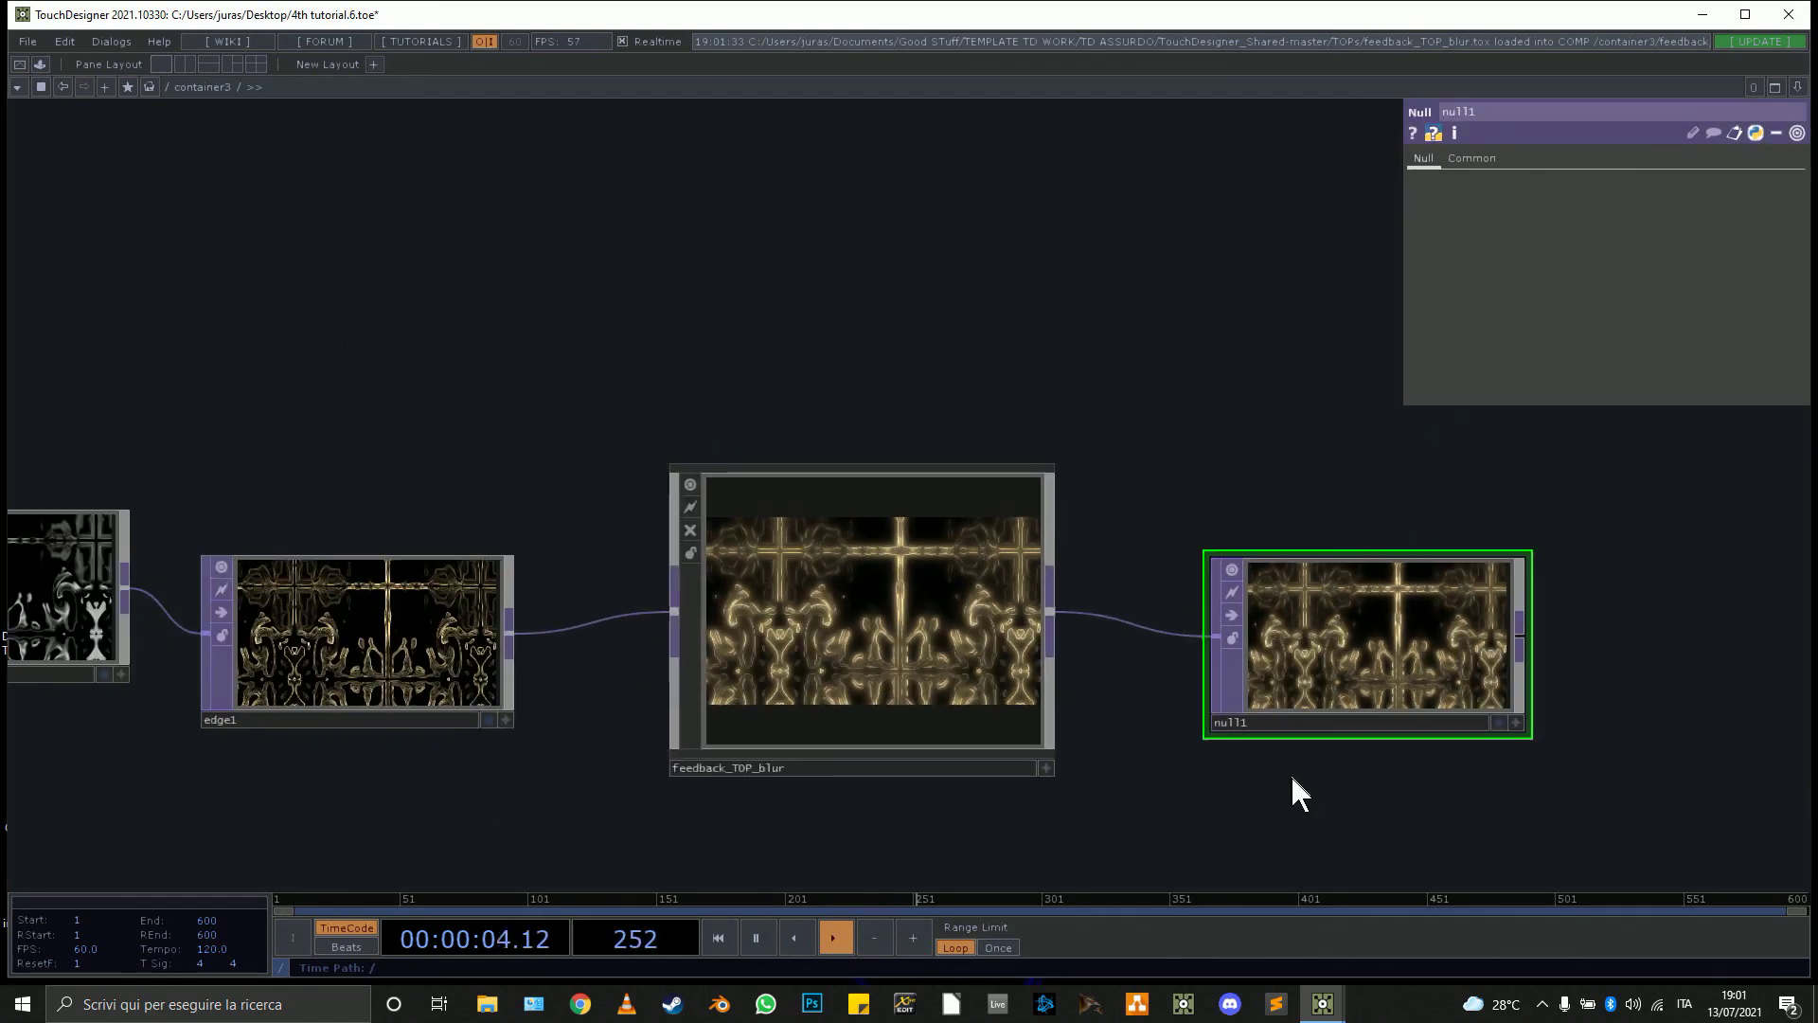
left_click(1497, 722)
Increase the Size parameter of the twirl component.
scroll(950, 628, "down", 7)
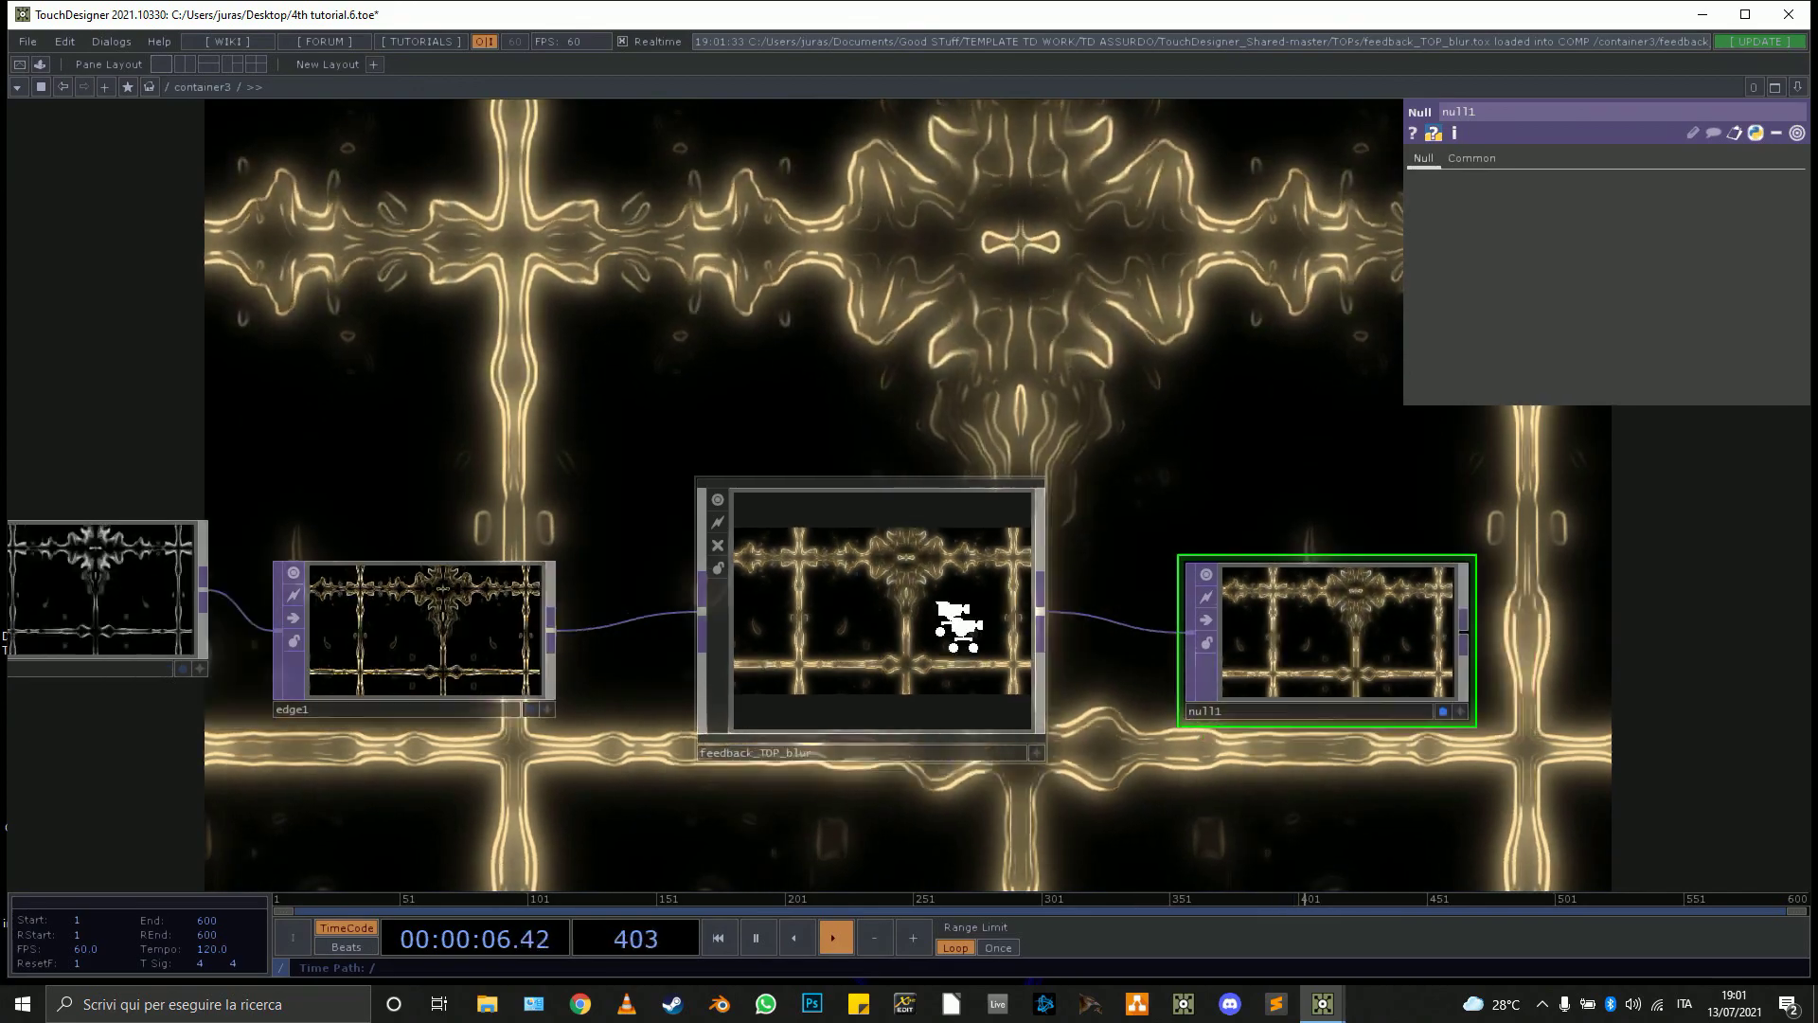
left_click_drag(1117, 438, 1799, 381)
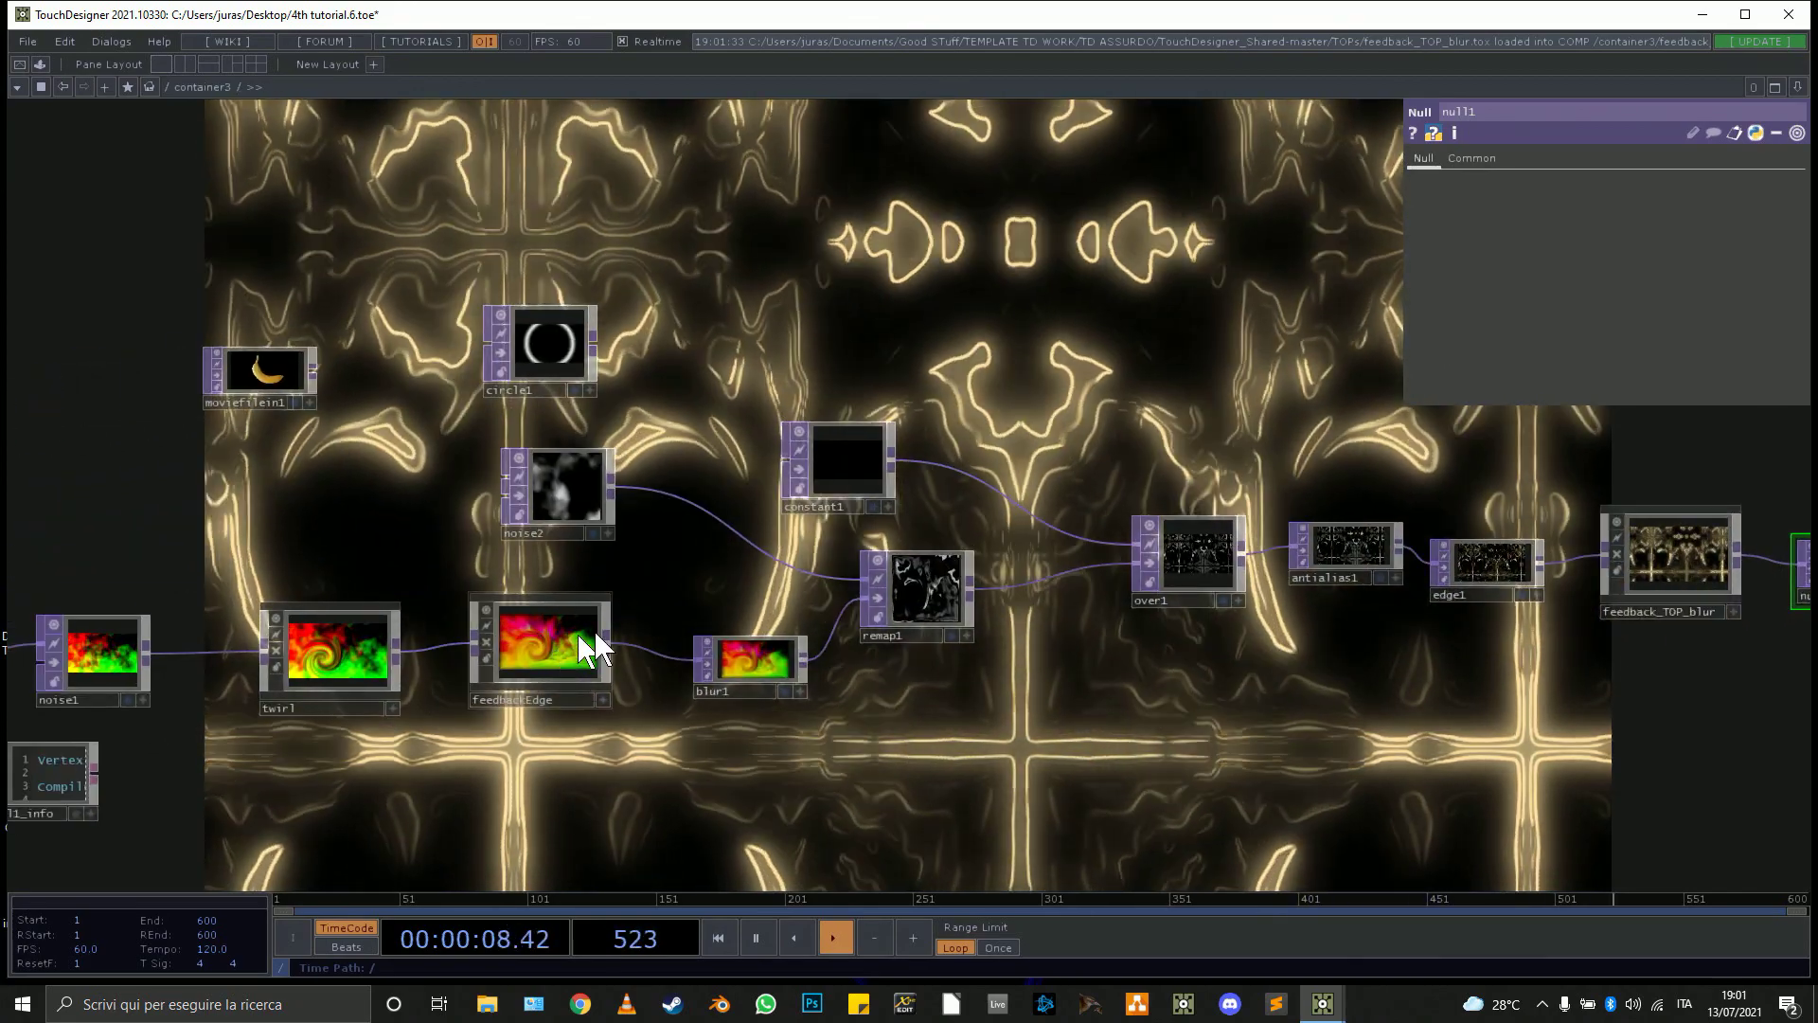
left_click(333, 662)
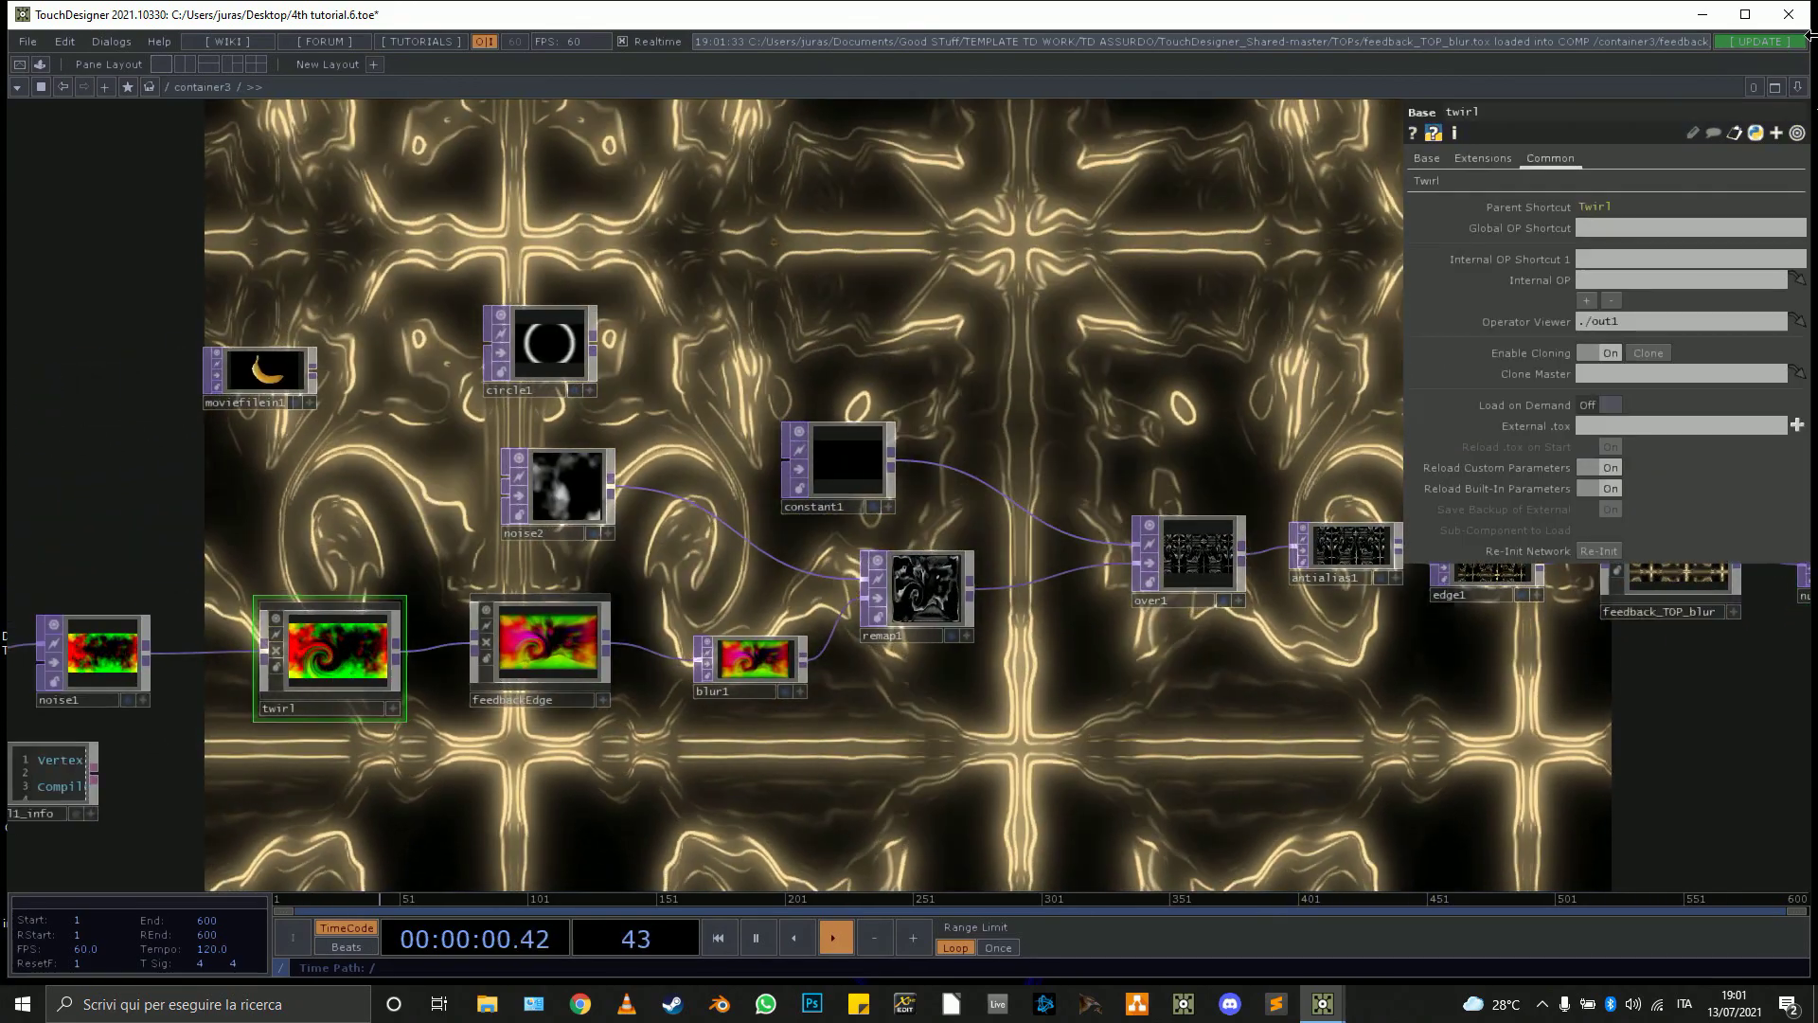
left_click(1430, 179)
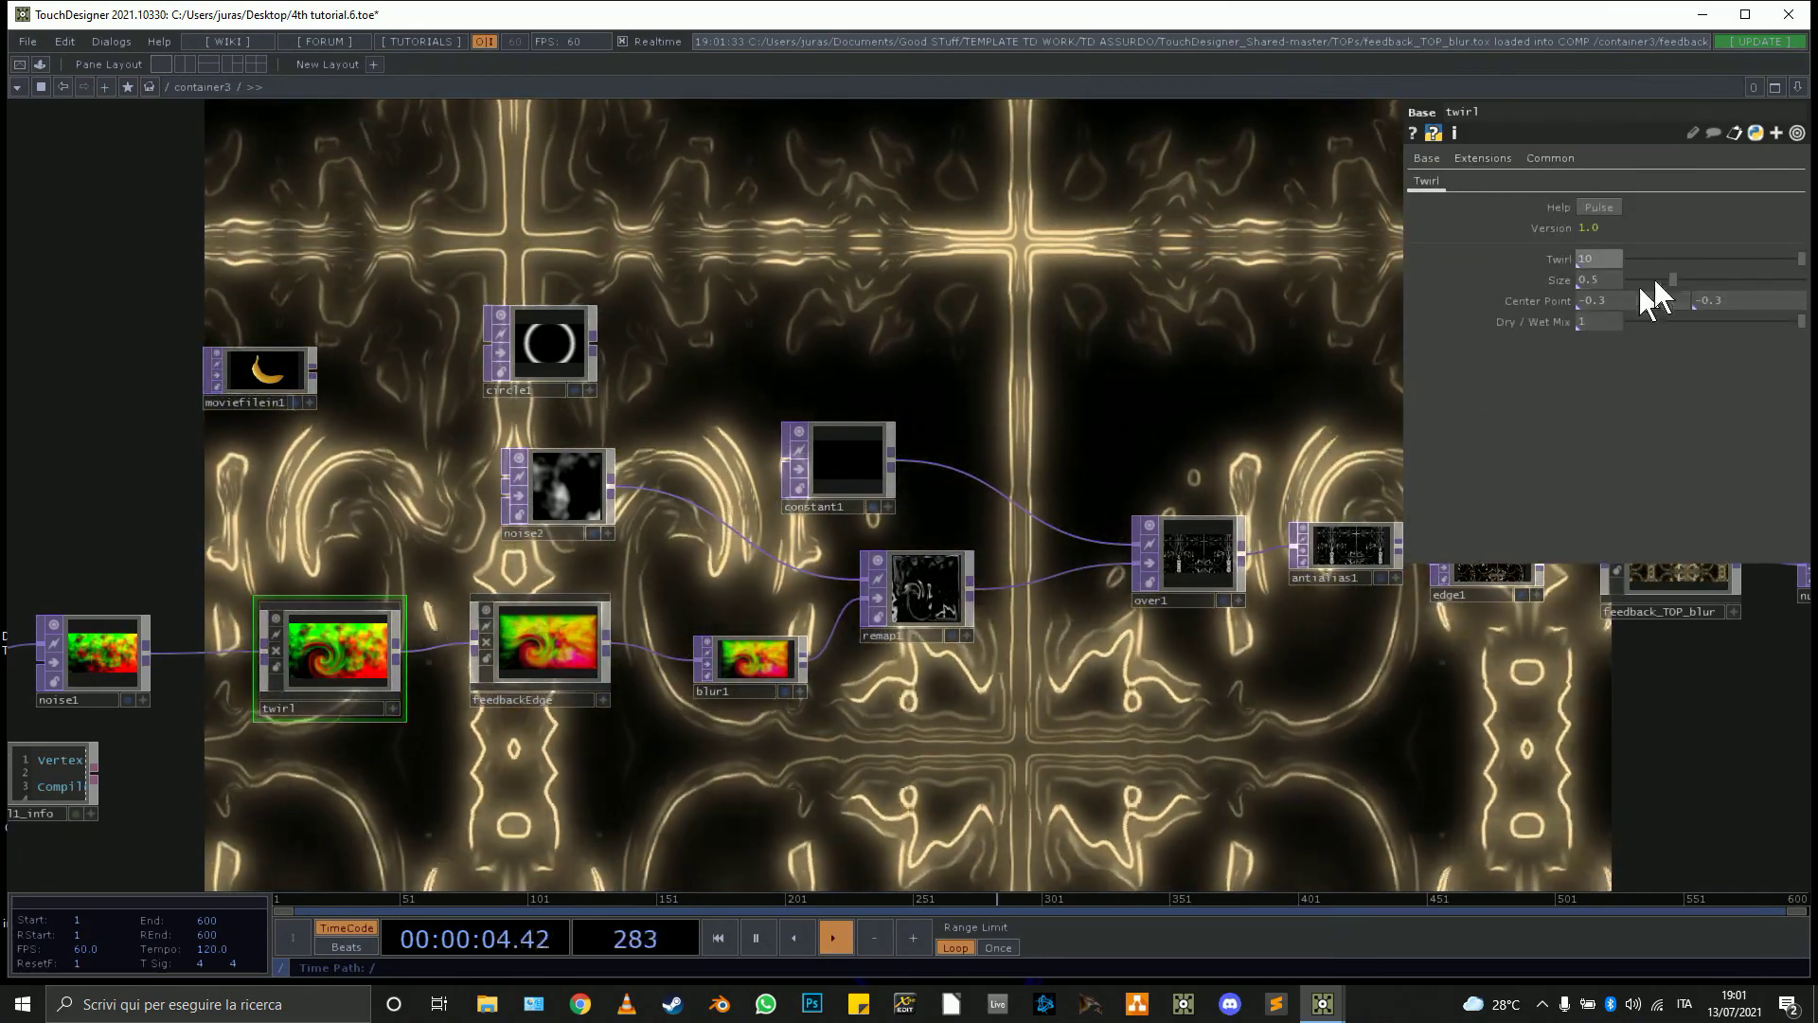
mouse_move(1670, 281)
left_mouse_down()
mouse_move(1774, 279)
mouse_move(1648, 290)
mouse_move(1763, 282)
mouse_move(1702, 297)
left_mouse_up()
Check feedbackEdge's parameters and set noise2's Amplitude to 0.83.
left_click(520, 650)
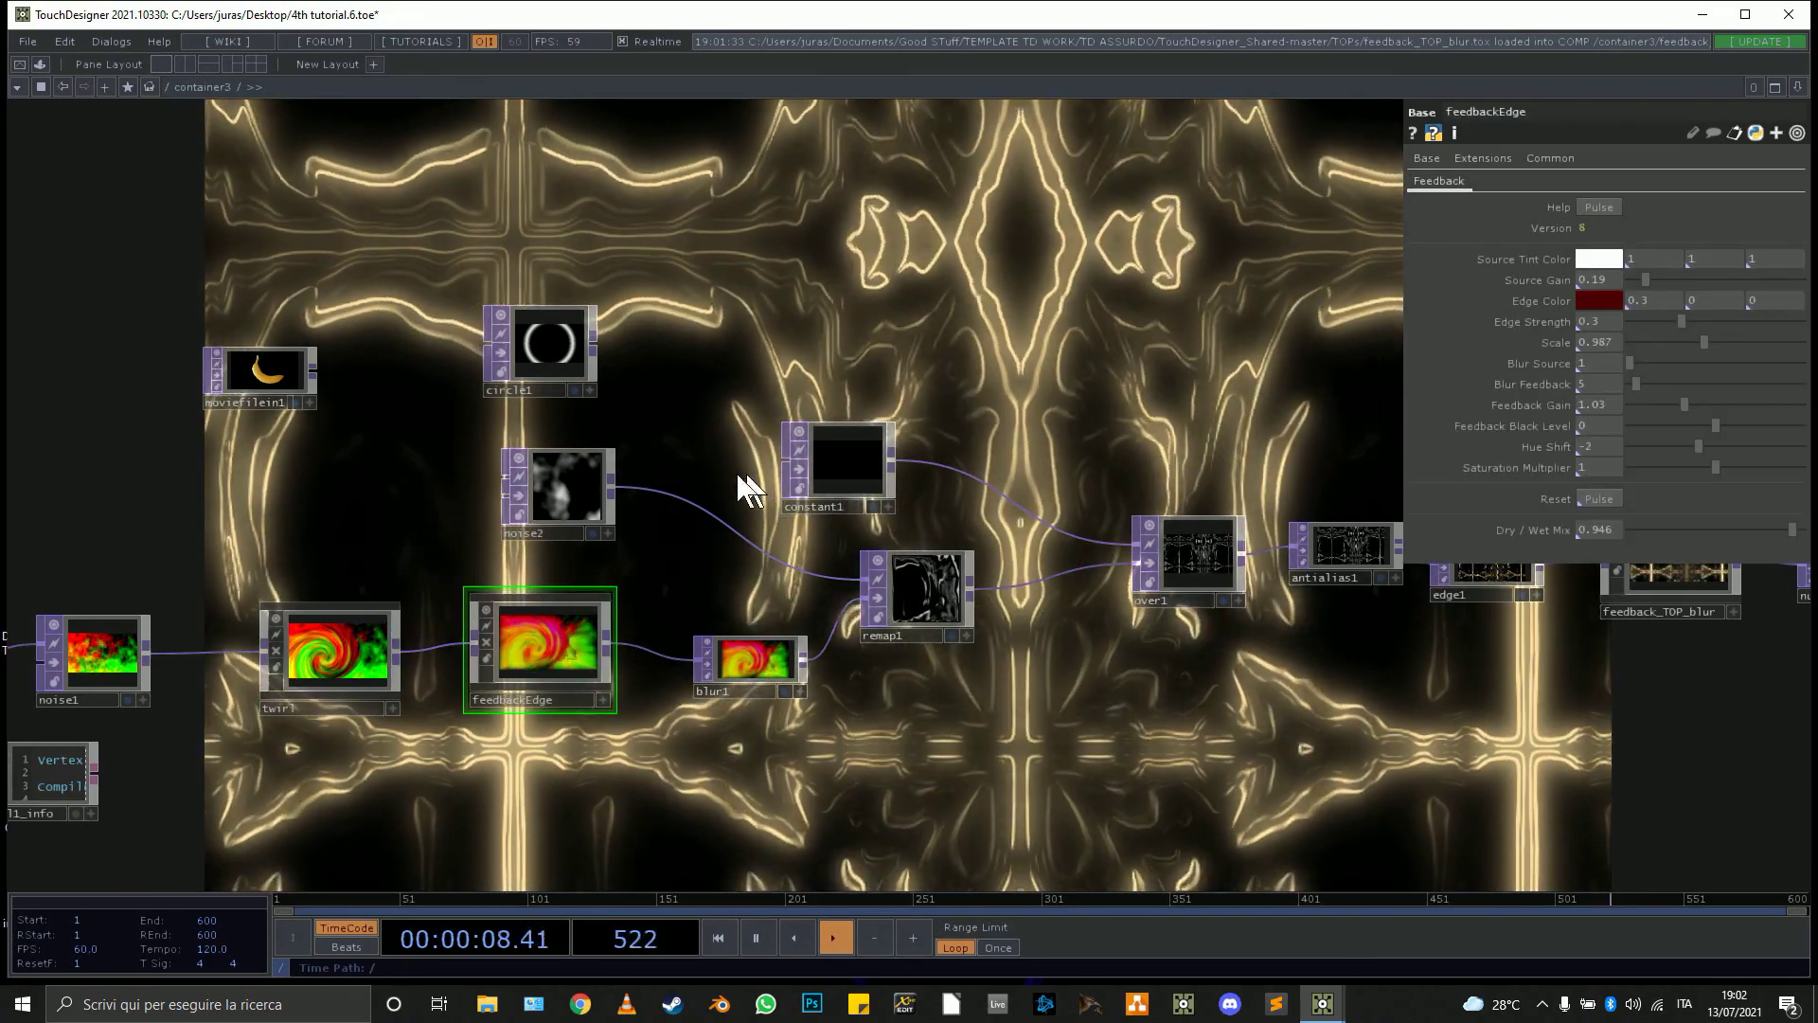
left_click(582, 475)
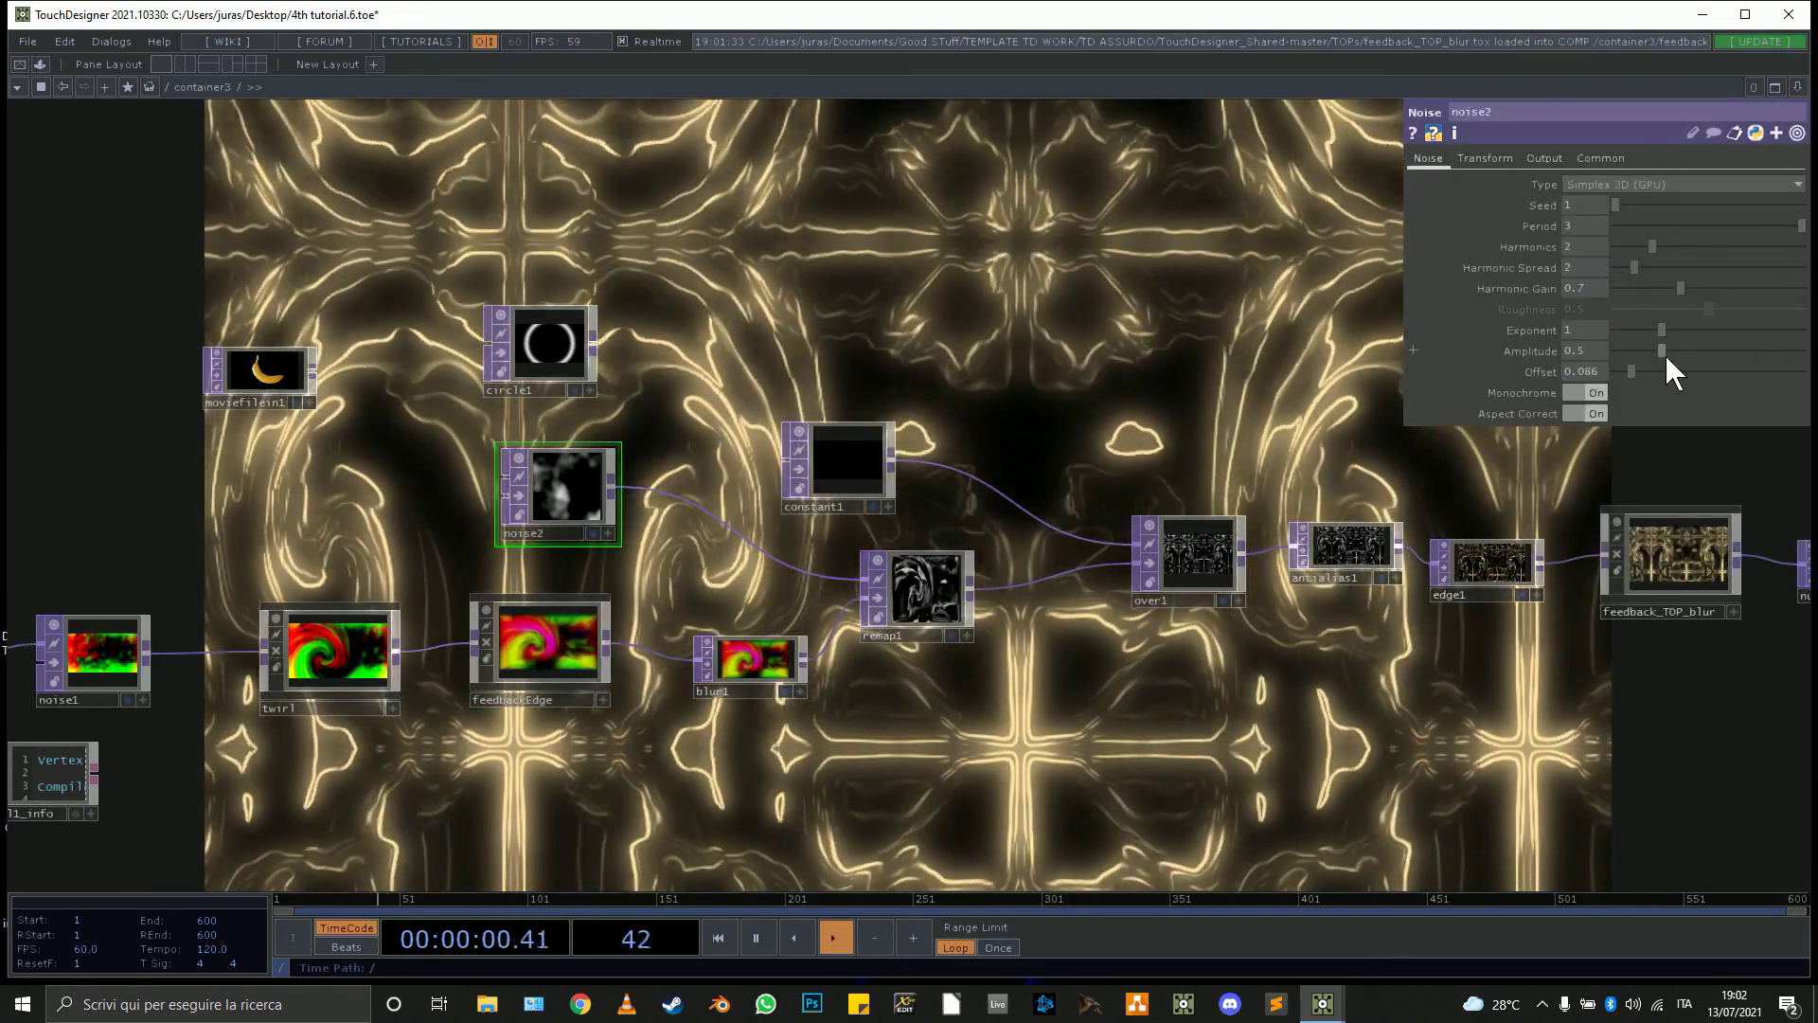
left_click_drag(1663, 352, 1654, 353)
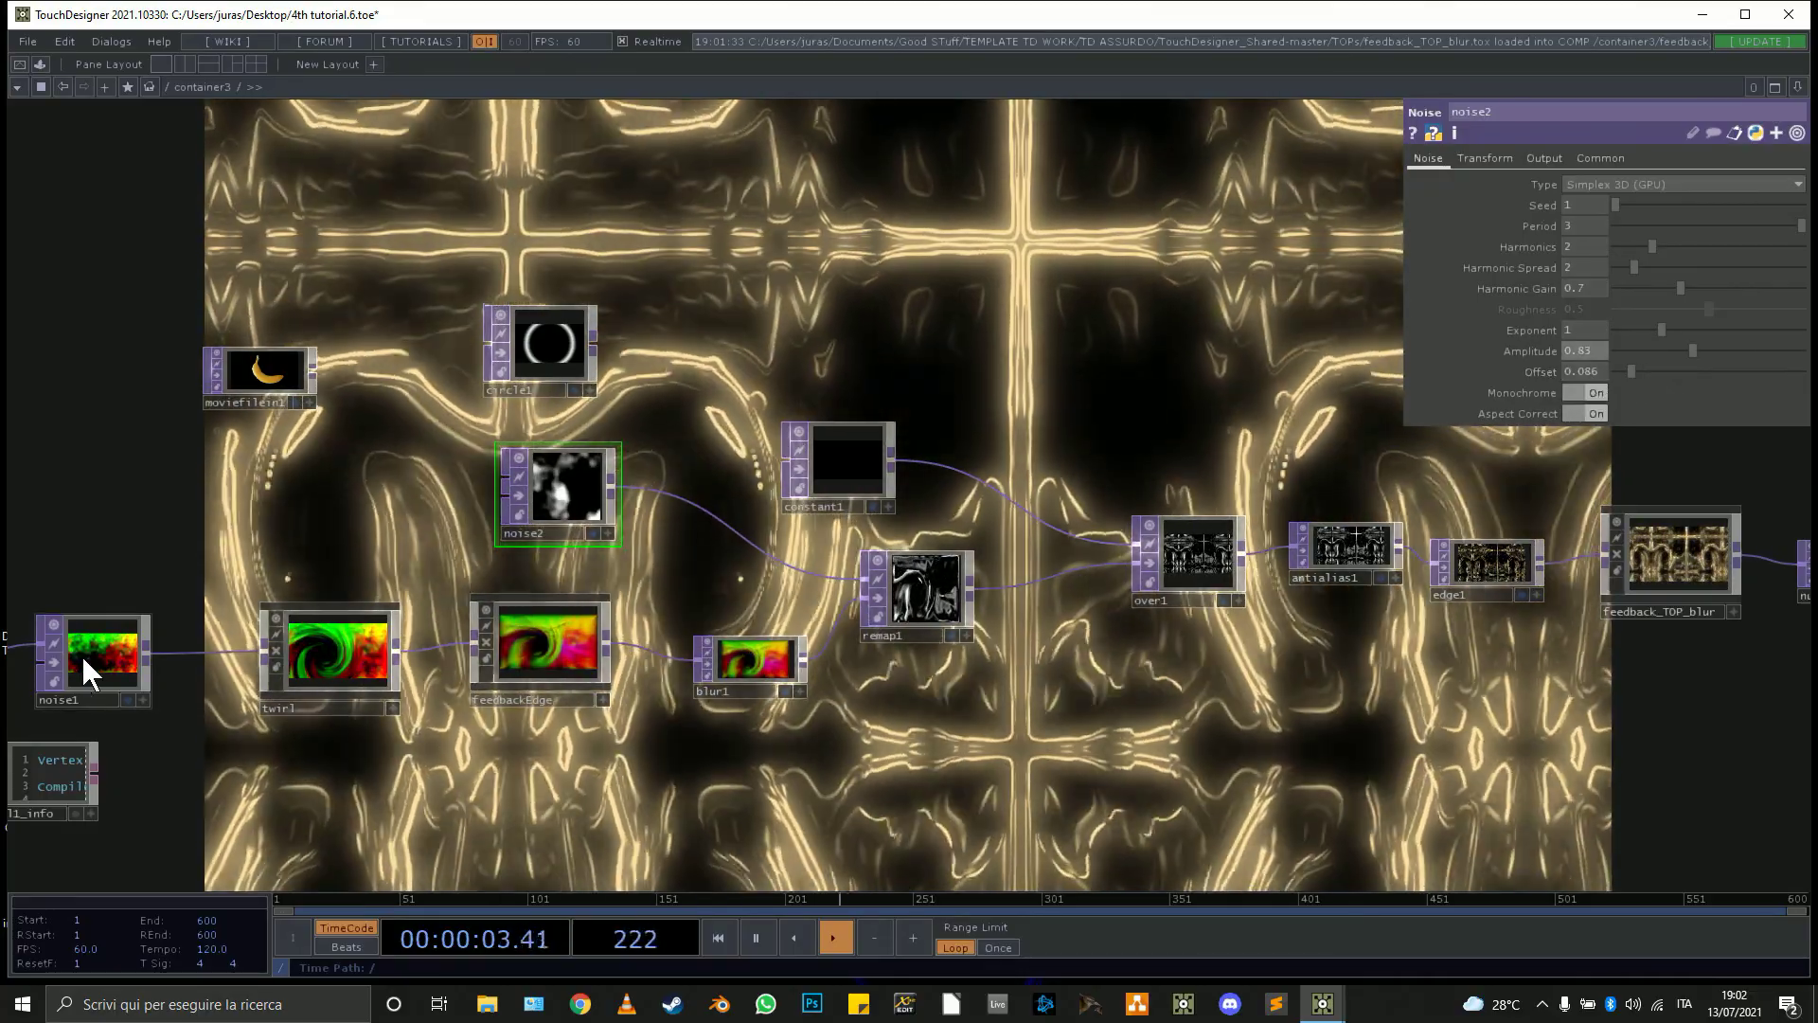
Set noise1's Amplitude to 0.14 and feedback_TOP_blur's Filter Size to 4.
left_click(81, 655)
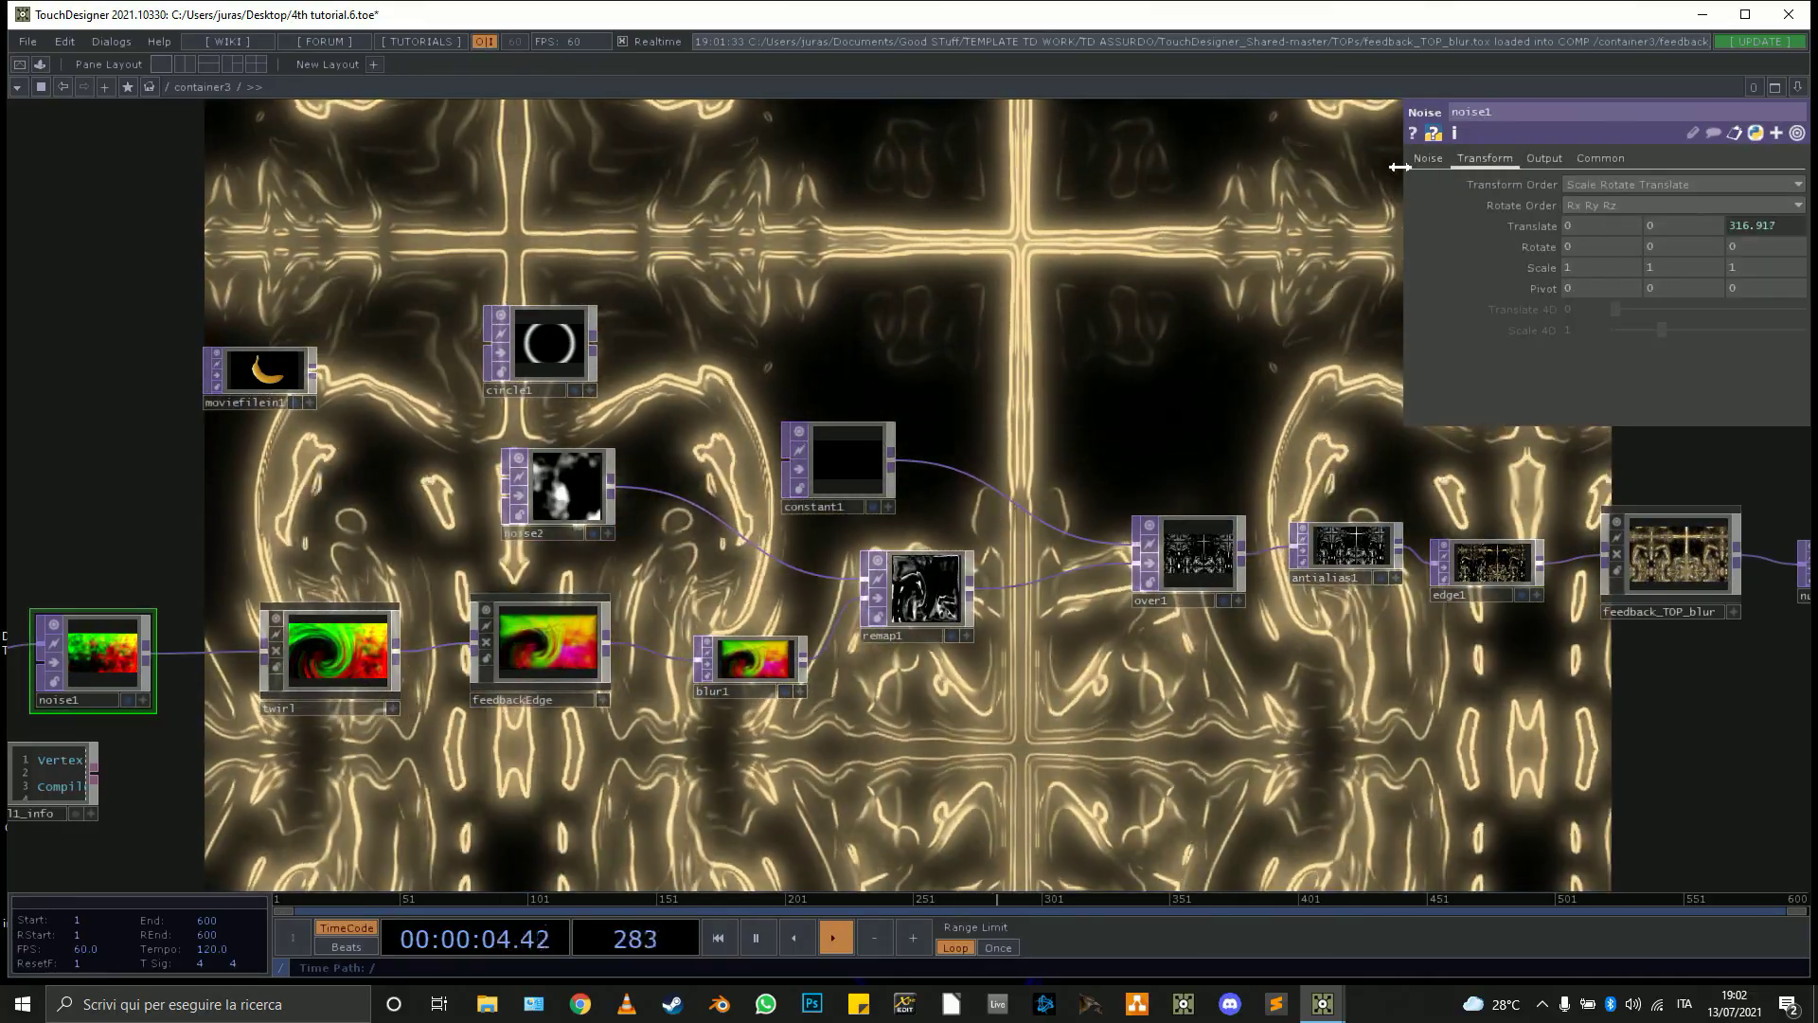
left_click(1427, 159)
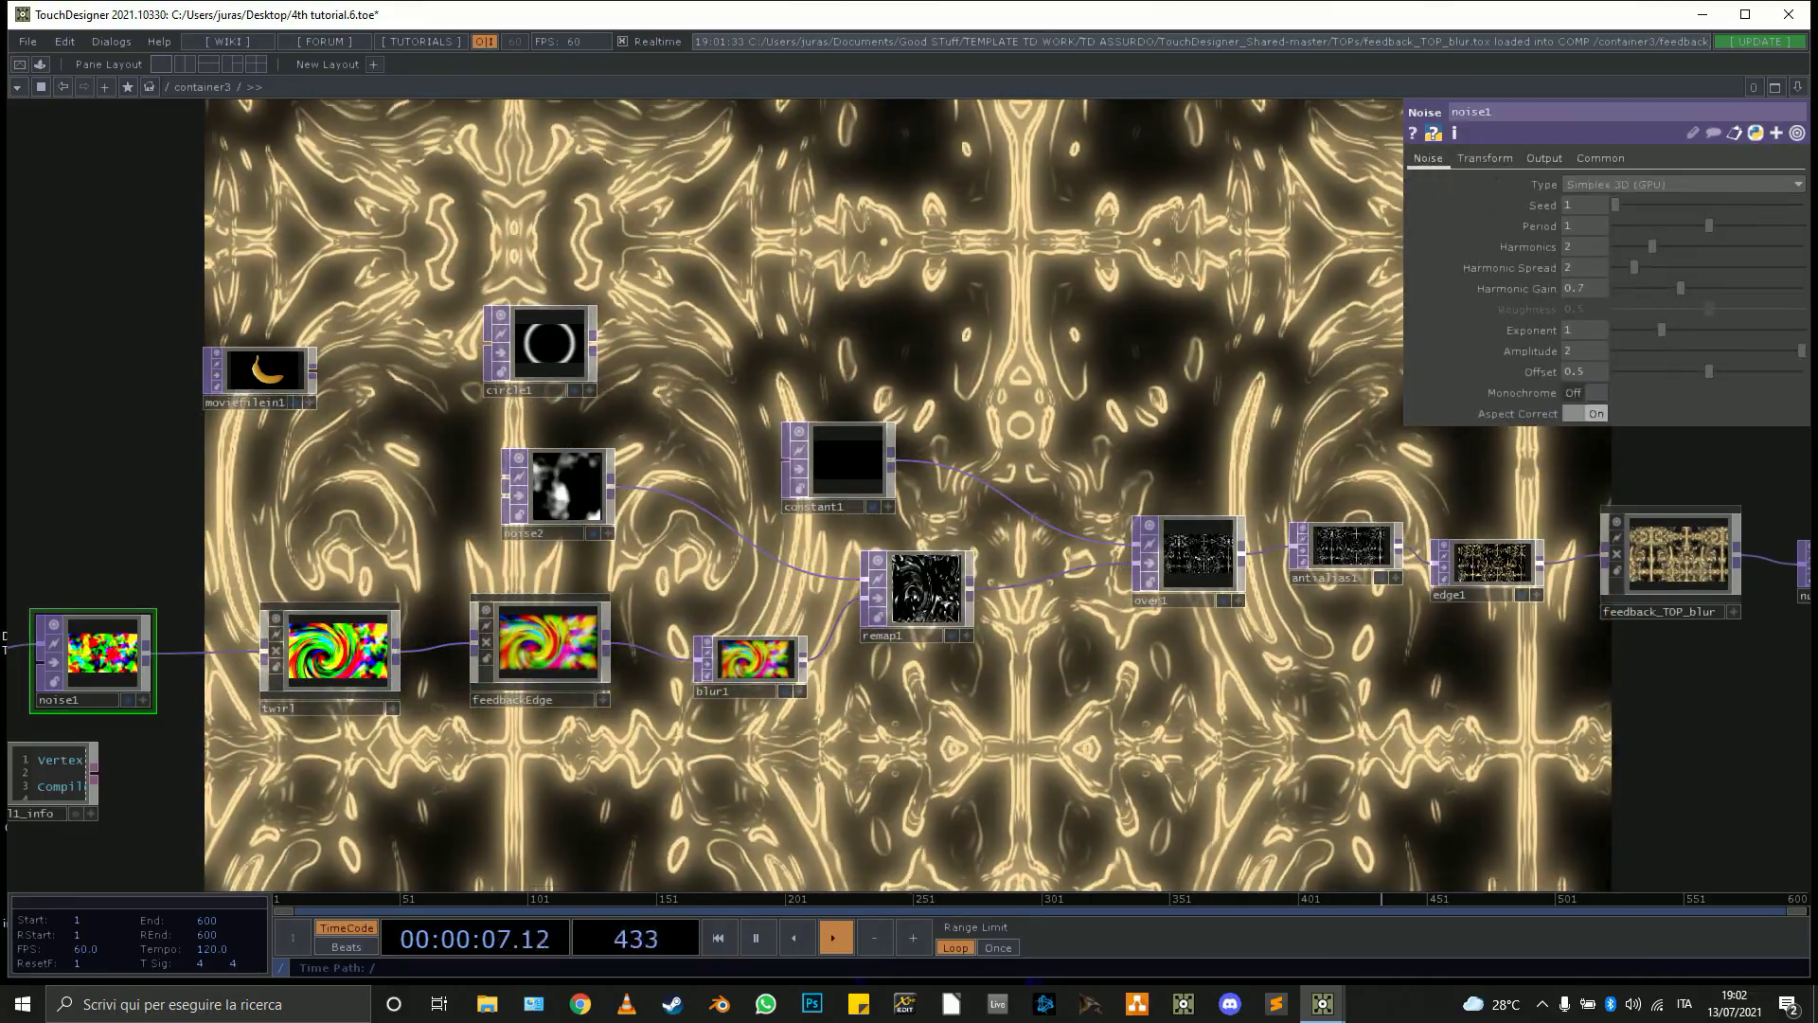
left_click_drag(1660, 352, 1644, 430)
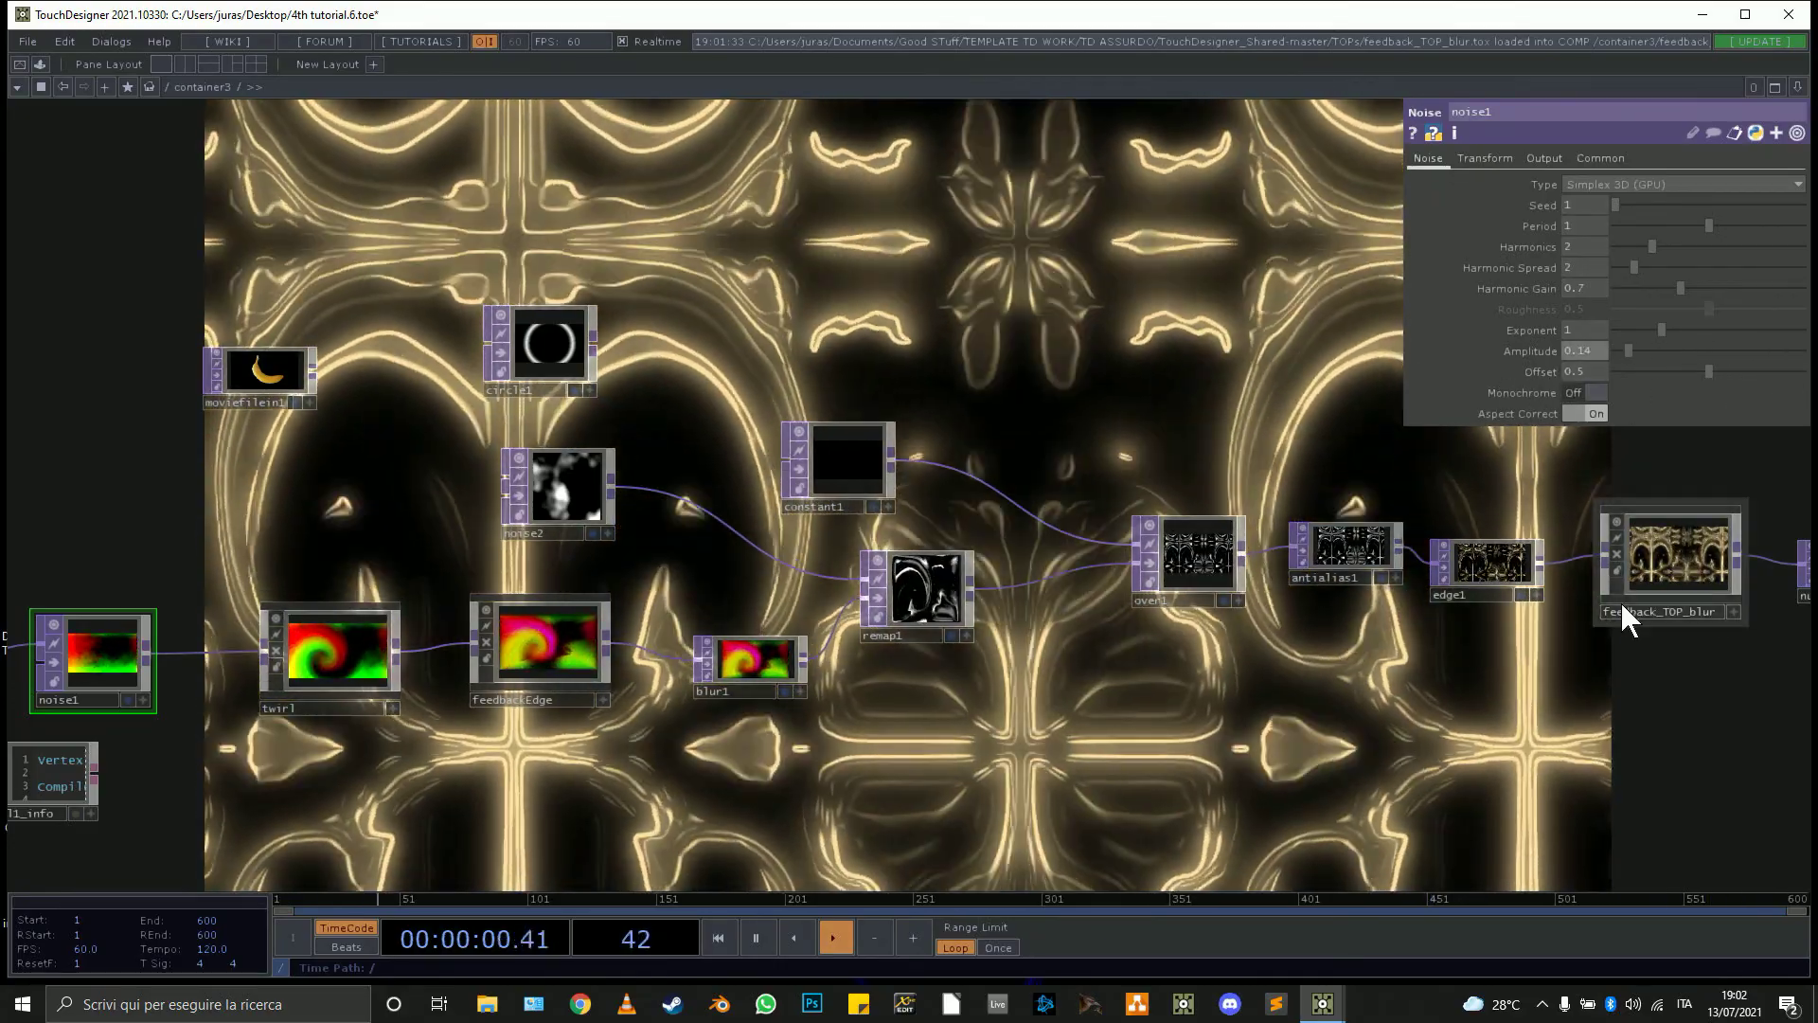
left_click(1652, 558)
left_click_drag(1752, 201, 1644, 223)
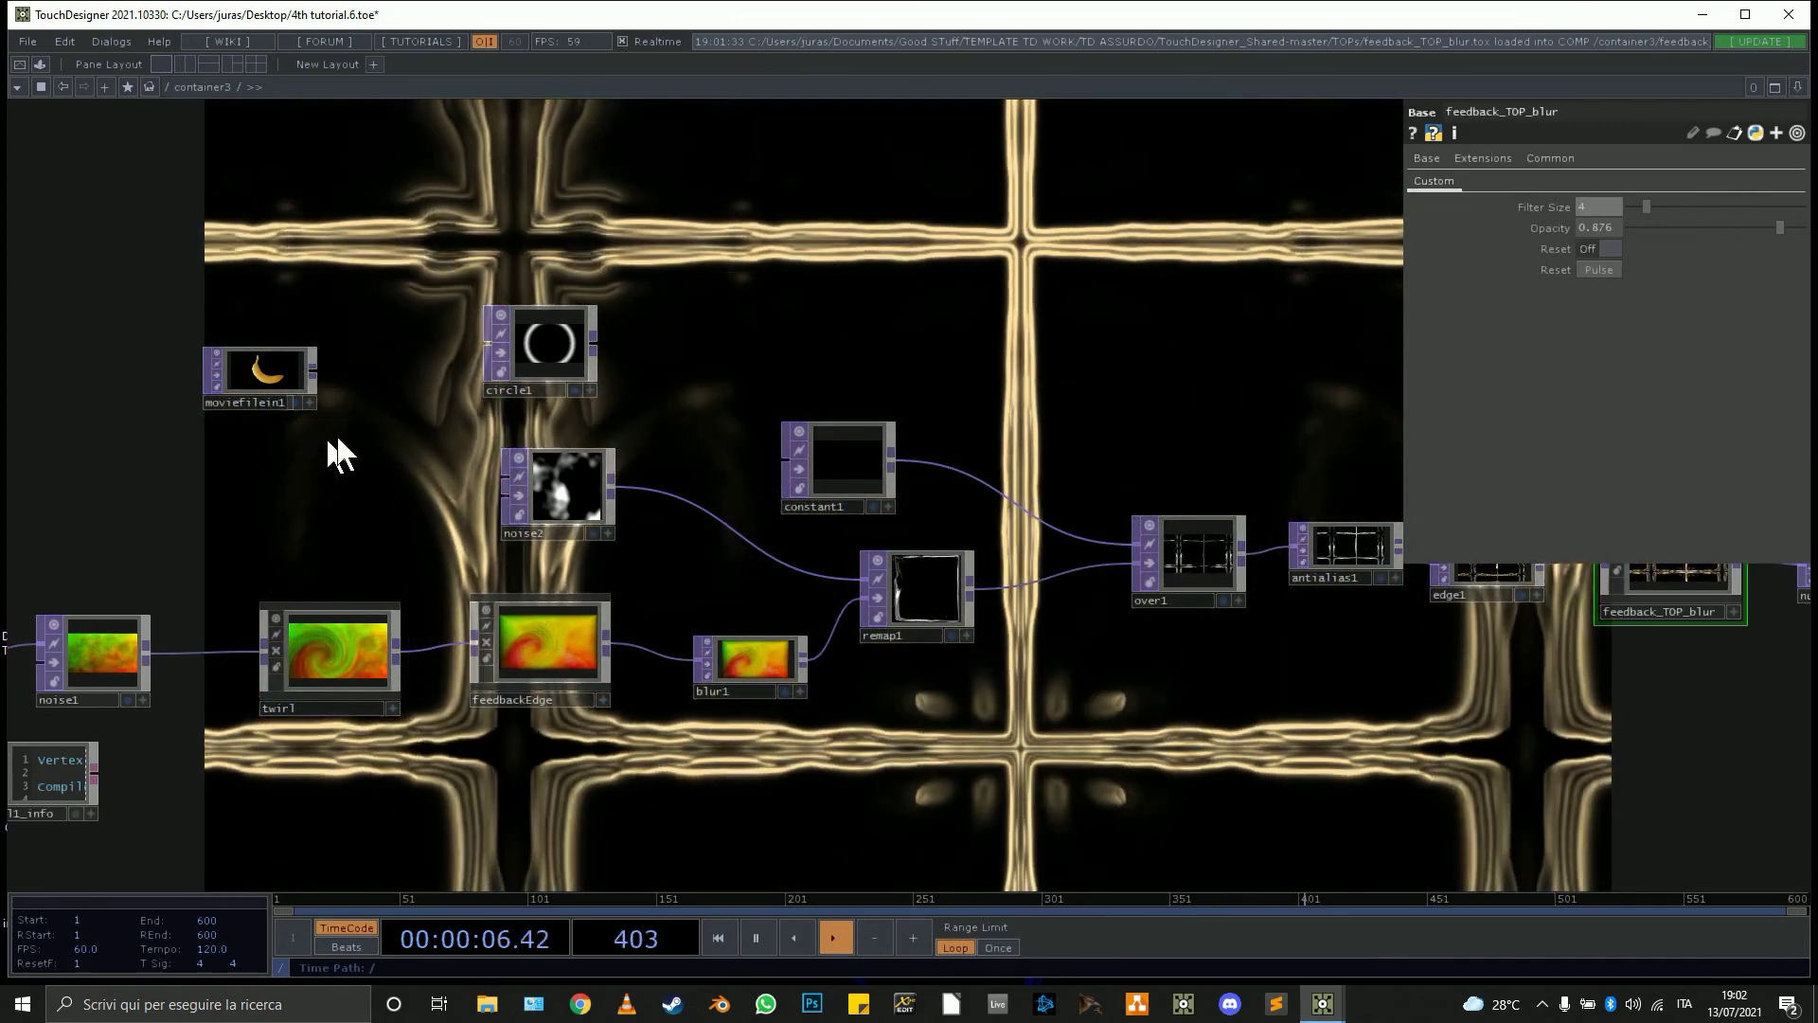
Connect circle1 to remap1's first input in place of noise2 and show circle1's parameters.
left_click(592, 349)
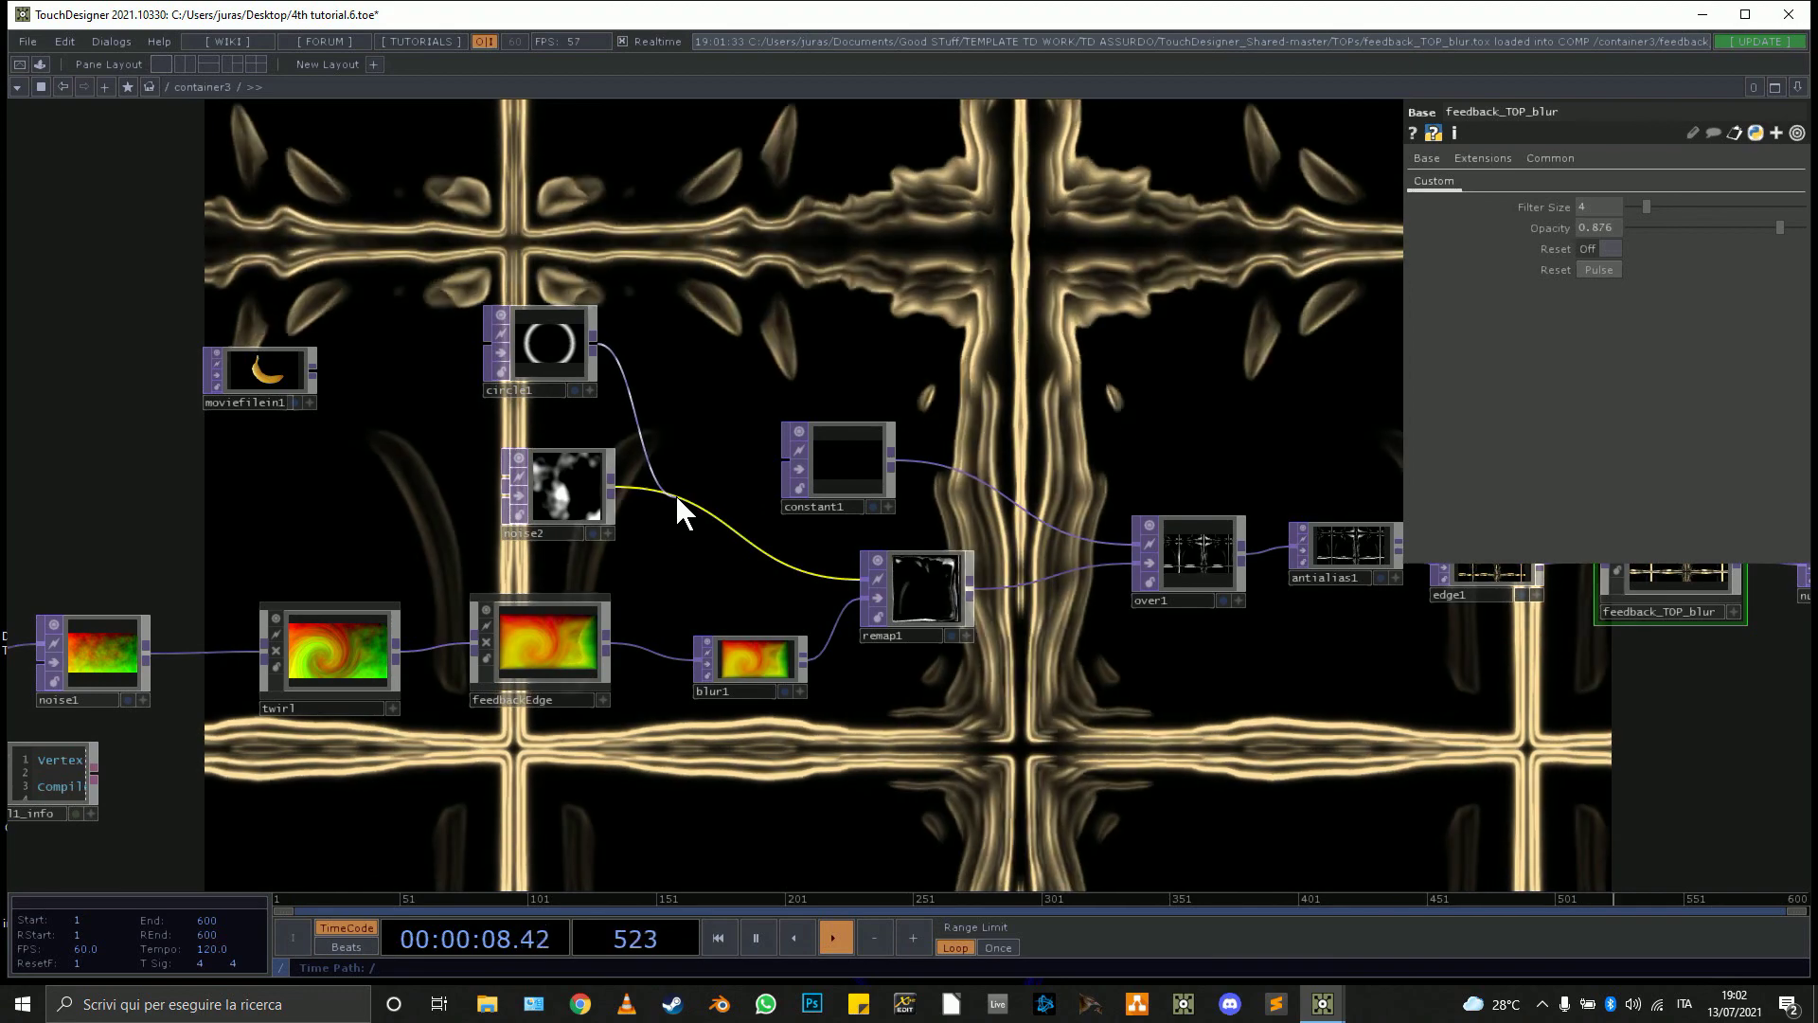
left_click(653, 503)
left_click(528, 333)
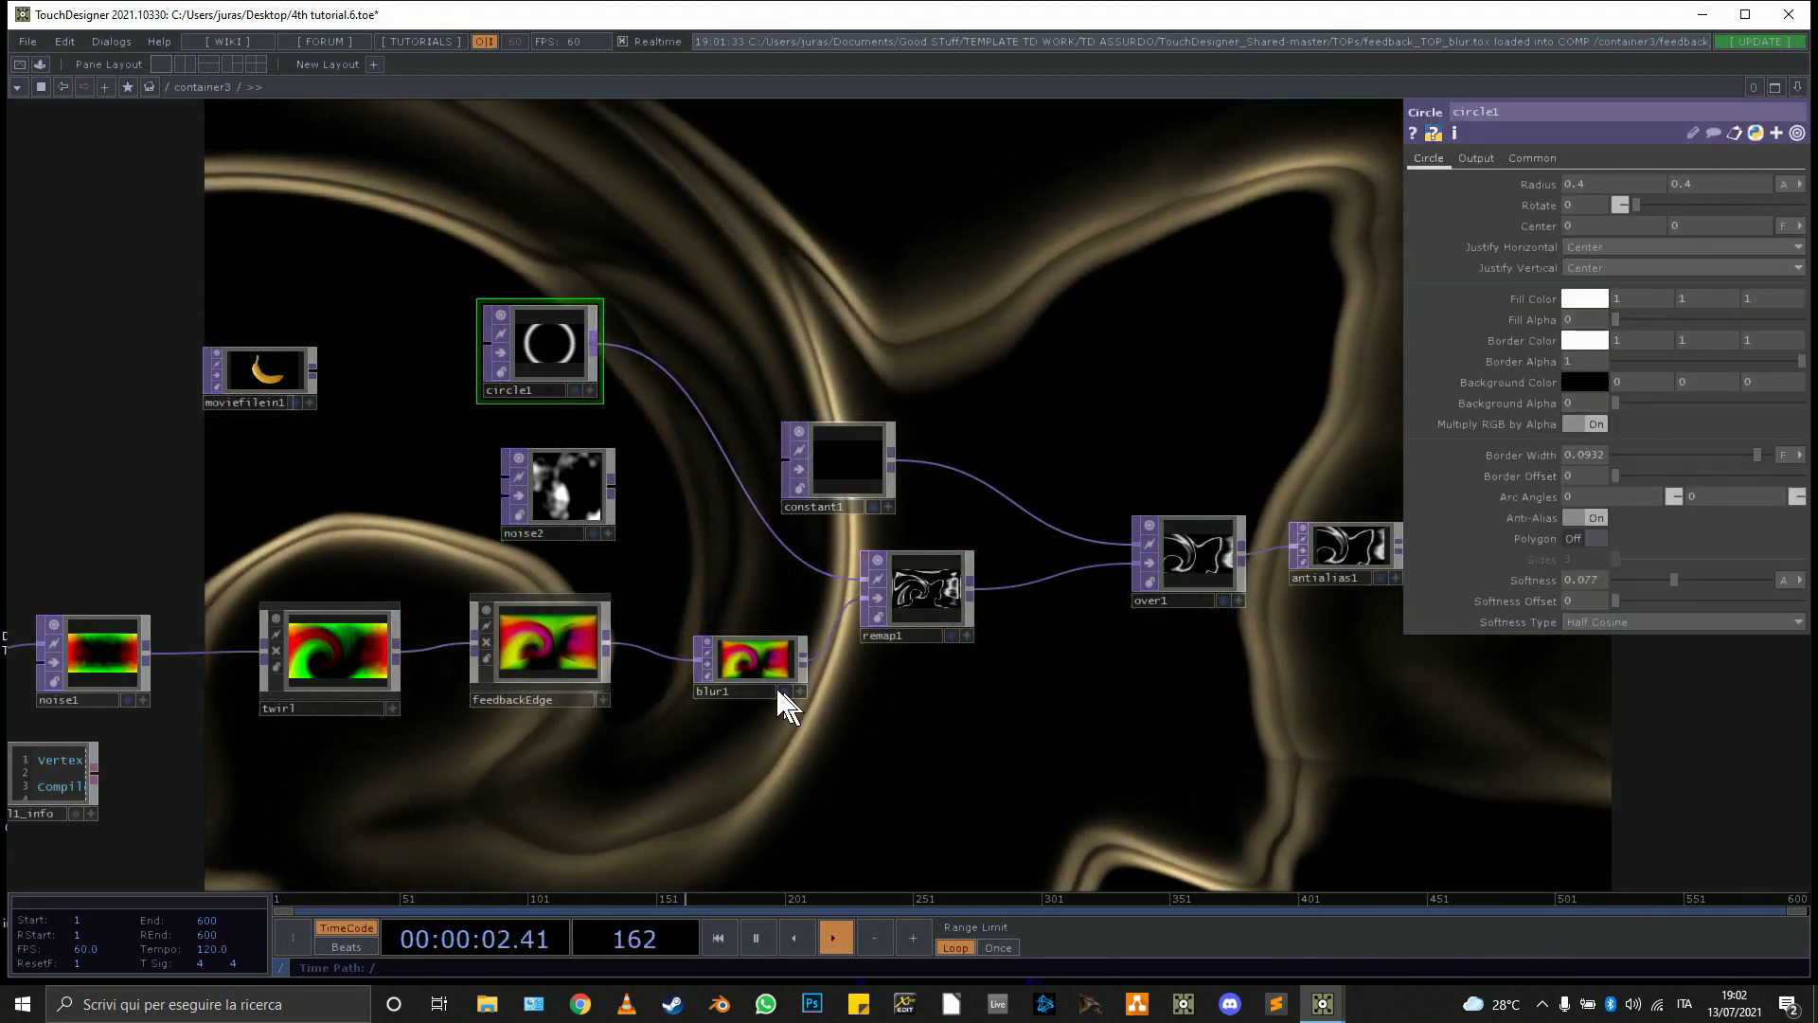
Set feedbackEdge's Blur Feedback to 1, Feedback Gain to 1.096 and Edge Strength to 0.56.
left_click(553, 649)
left_click_drag(1695, 344, 1731, 431)
left_click(1611, 387)
type("1")
key("Return")
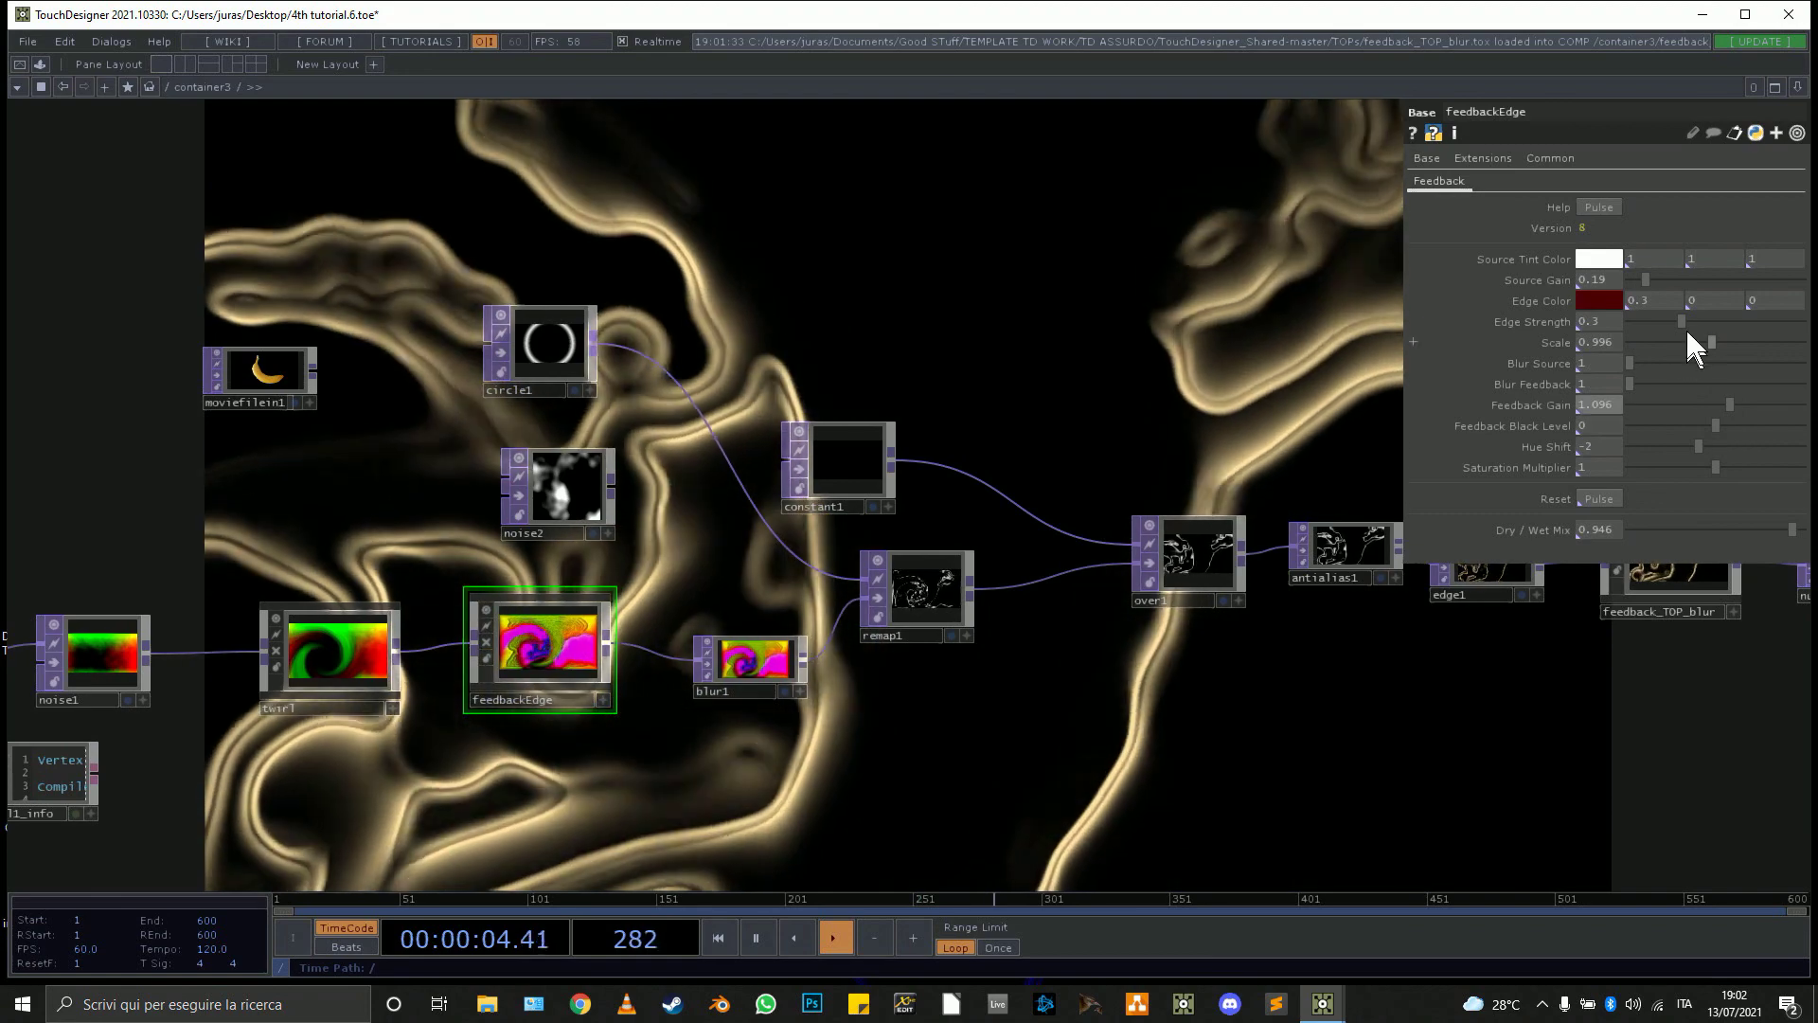
left_click_drag(1682, 322, 1712, 364)
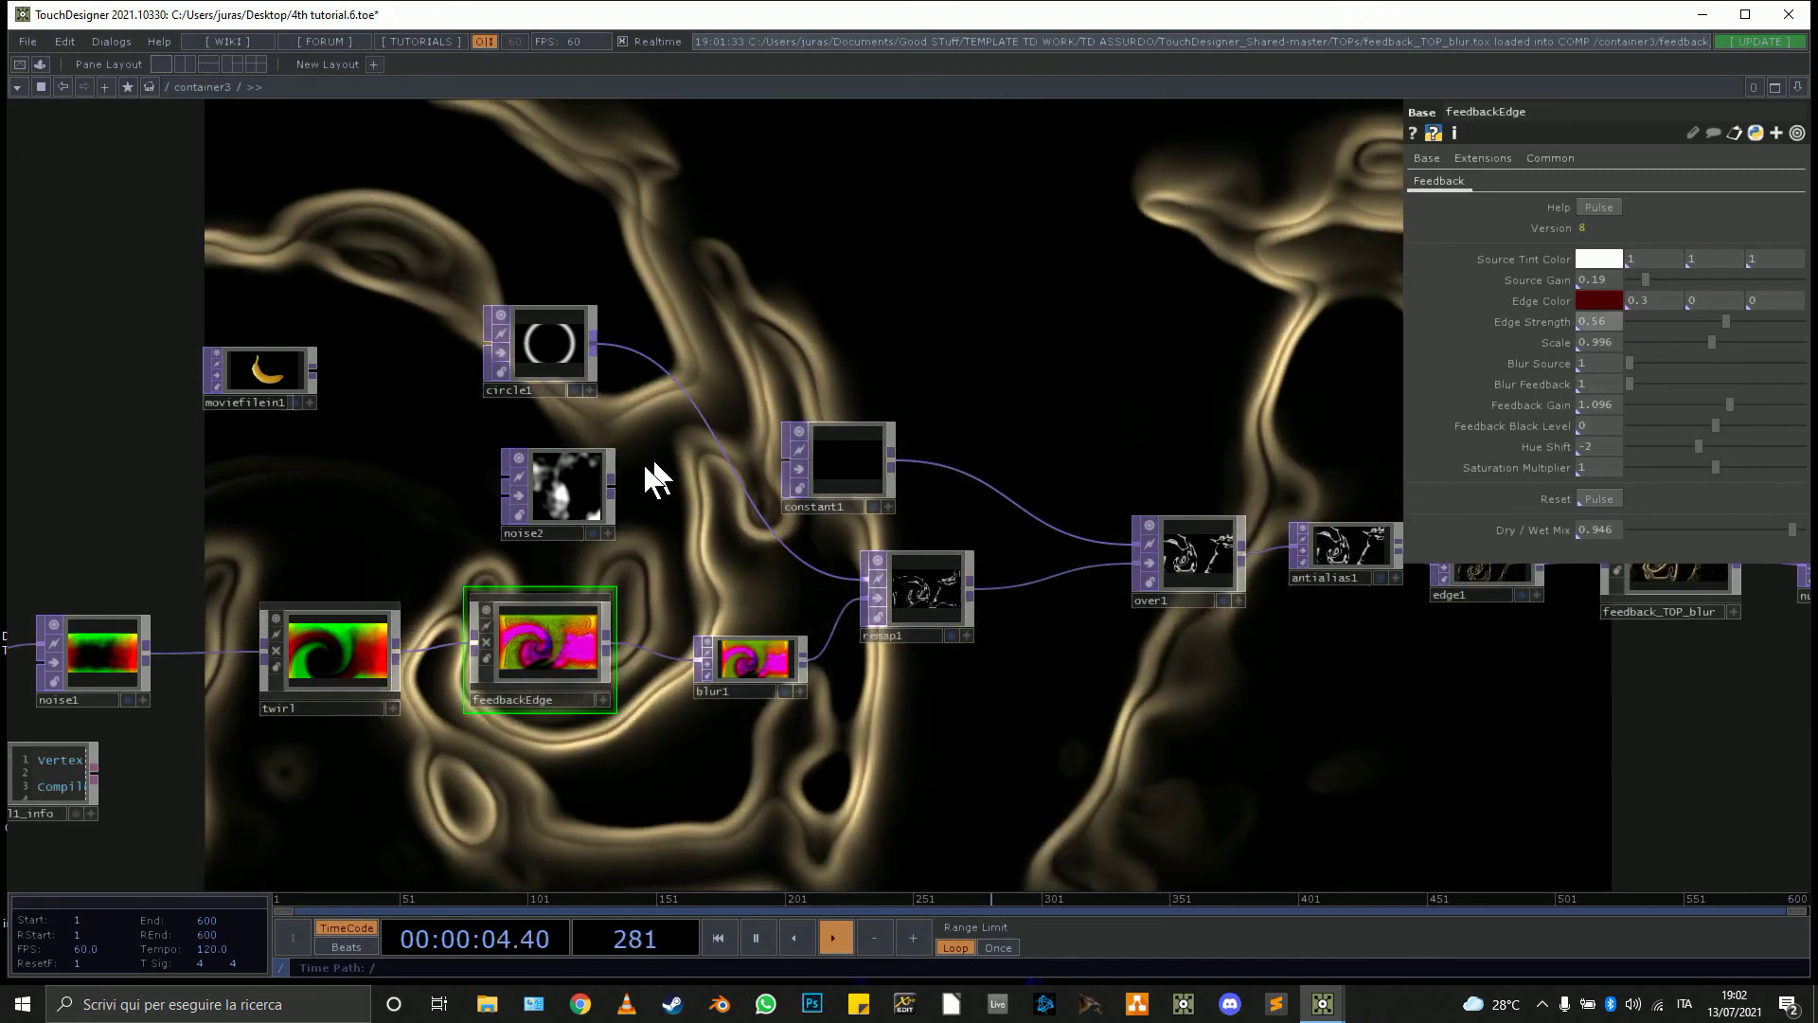
Reconnect noise2 to remap1's first input in place of circle1.
left_click(612, 489)
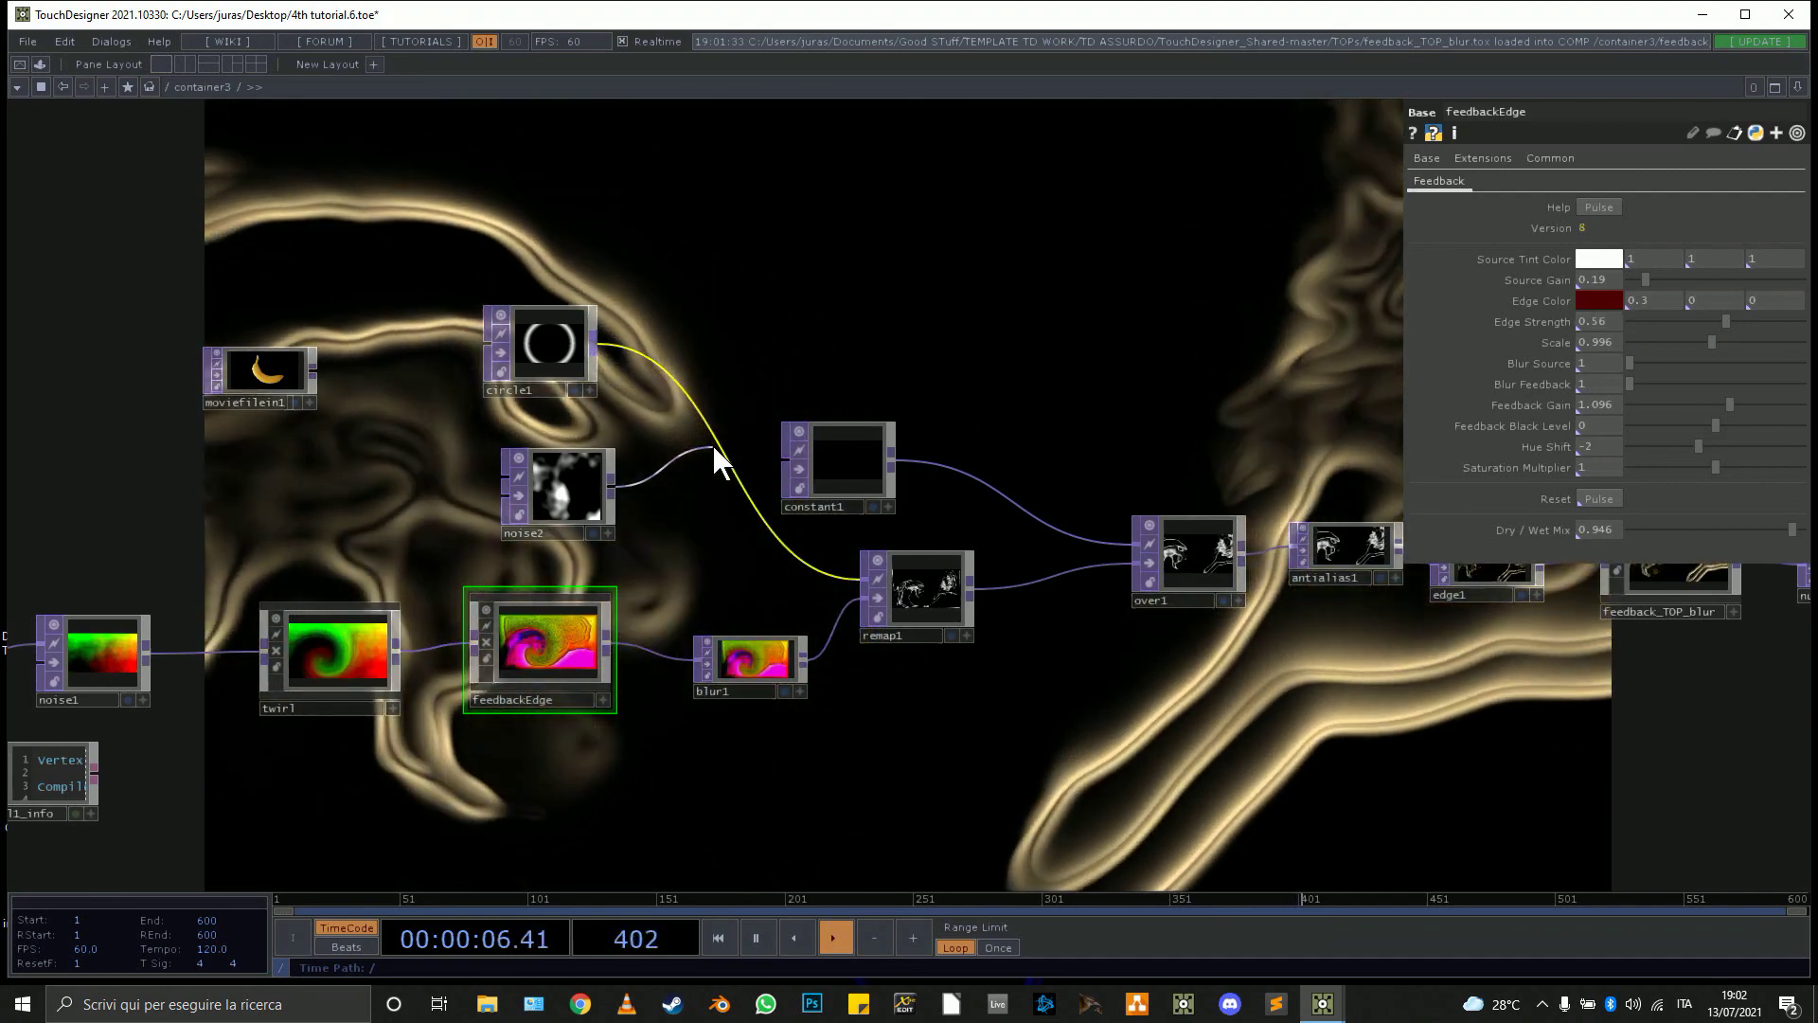
left_click(715, 447)
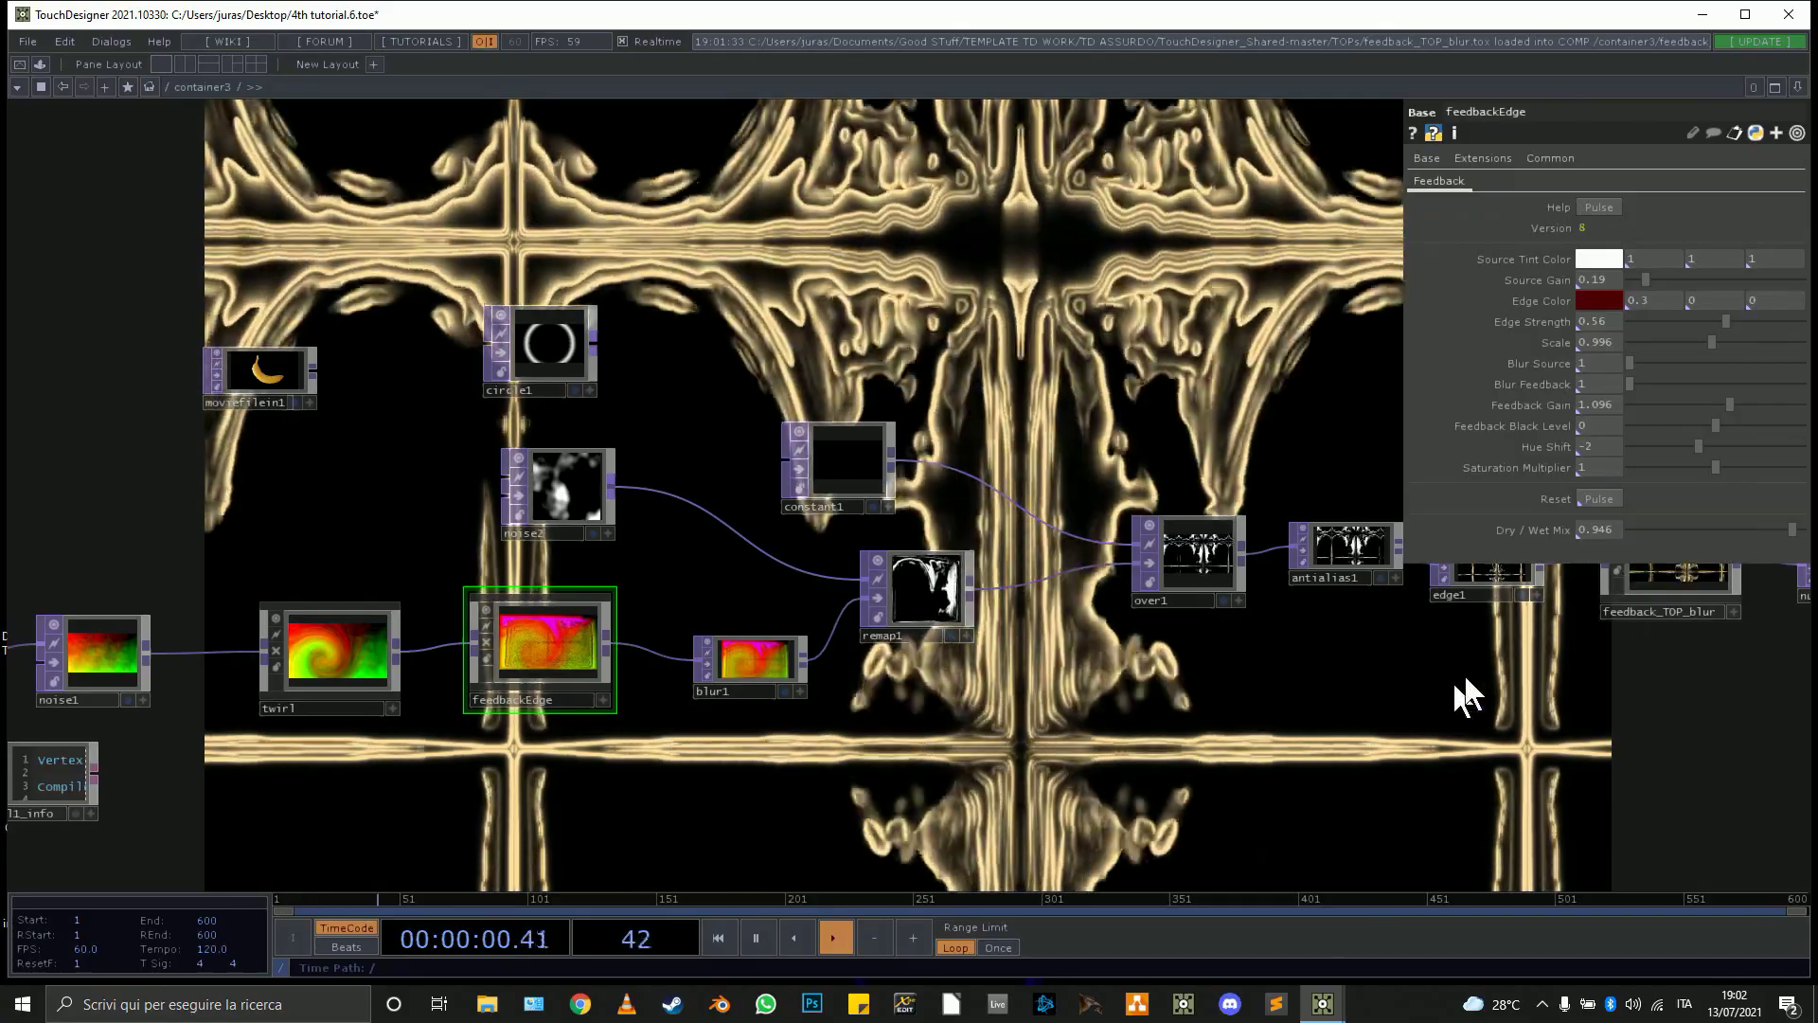
Switch to the other open TouchDesigner window.
left_click_drag(1179, 673, 635, 568)
left_click_drag(1435, 670, 1076, 669)
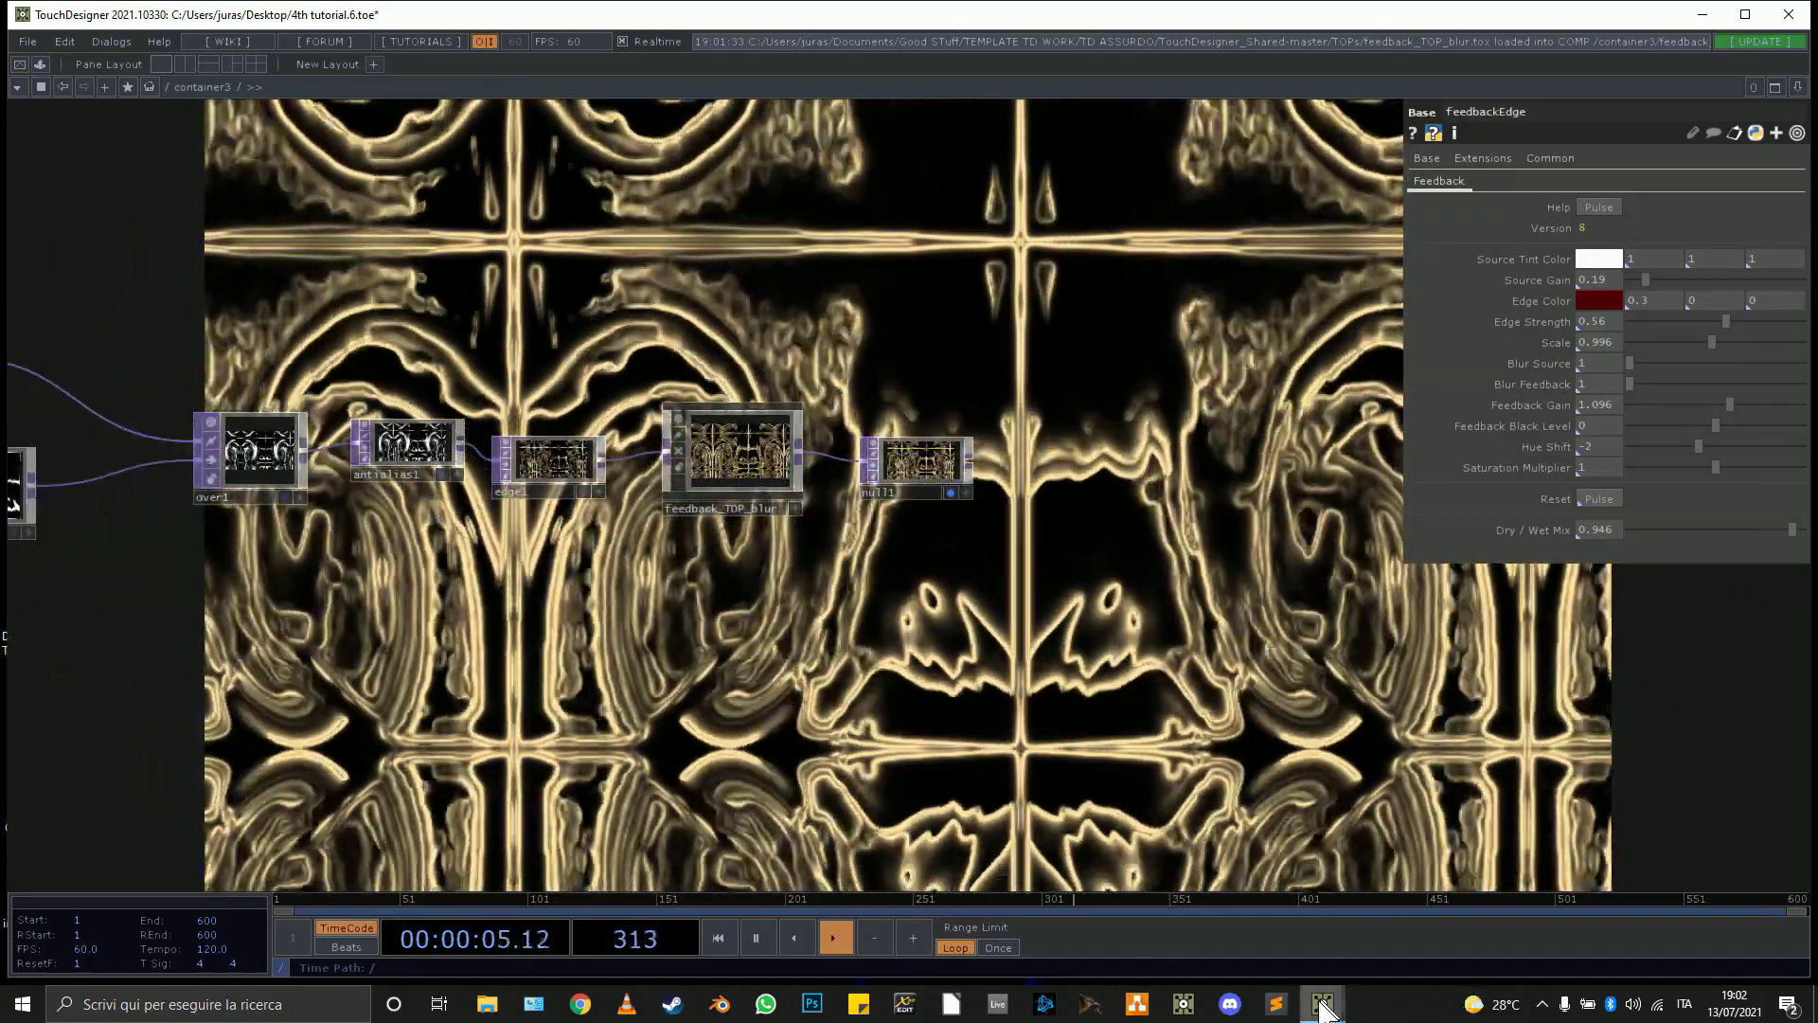
mouse_move(1310, 990)
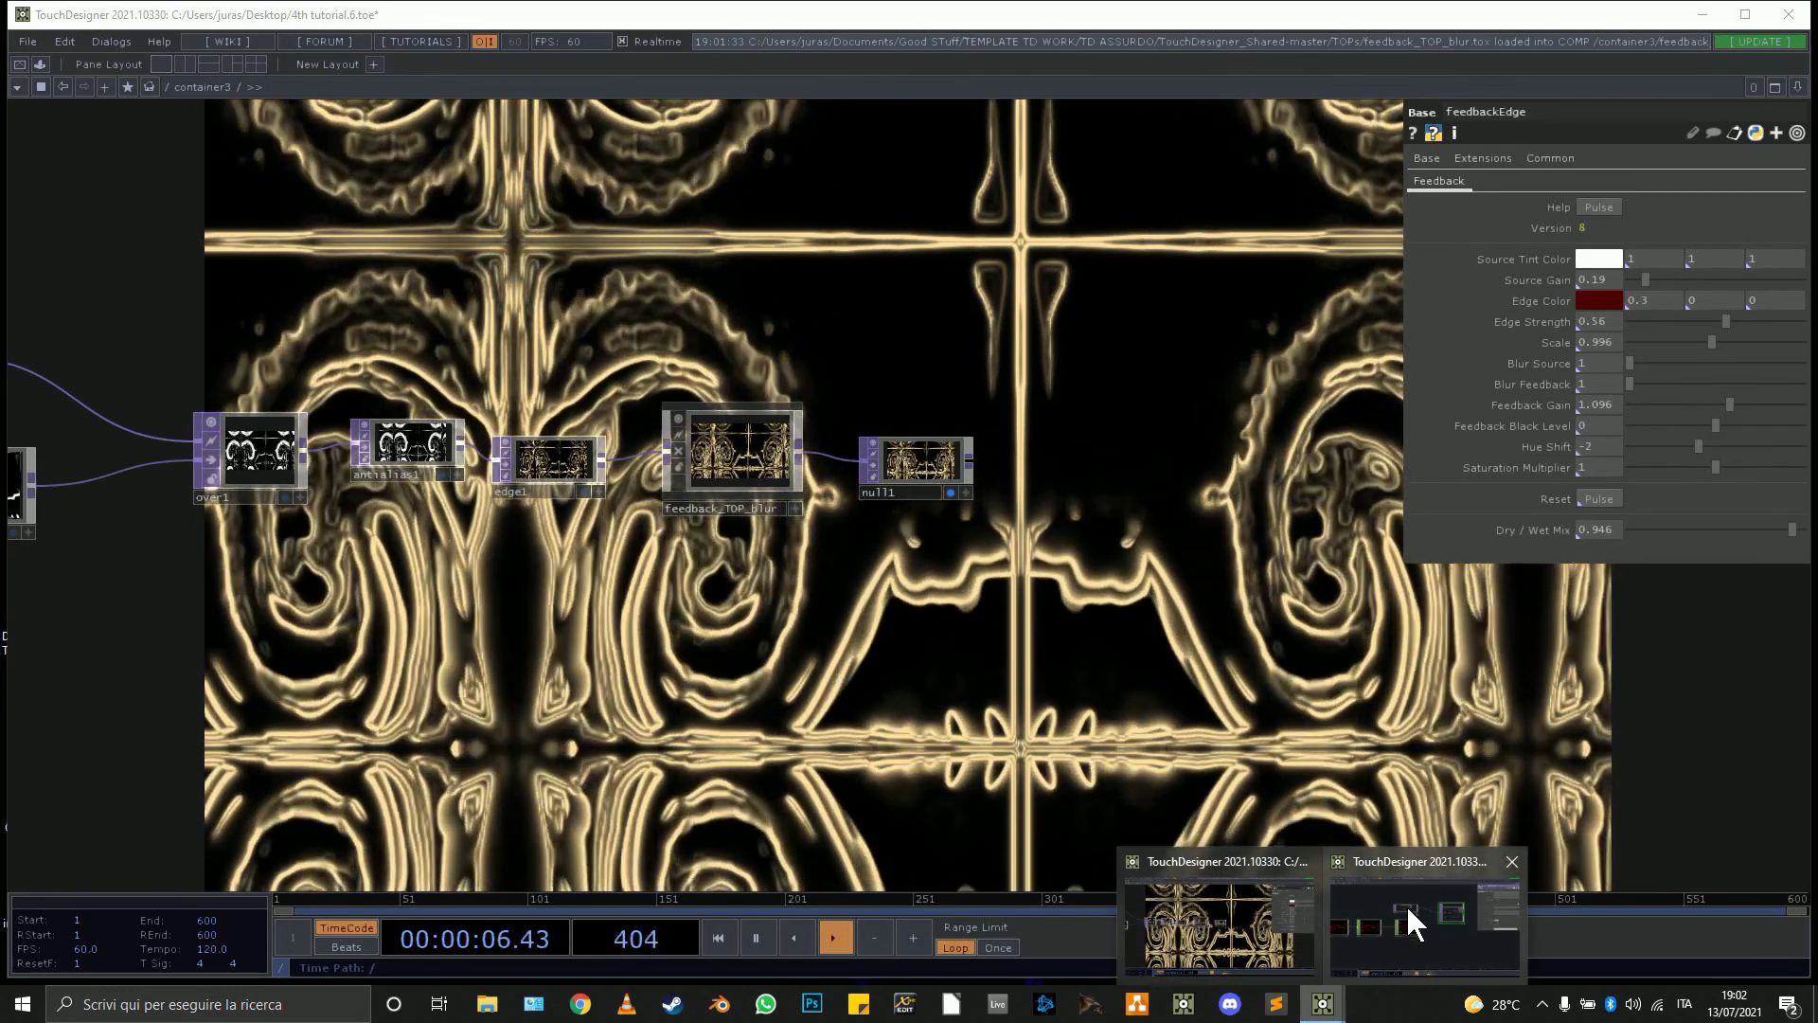